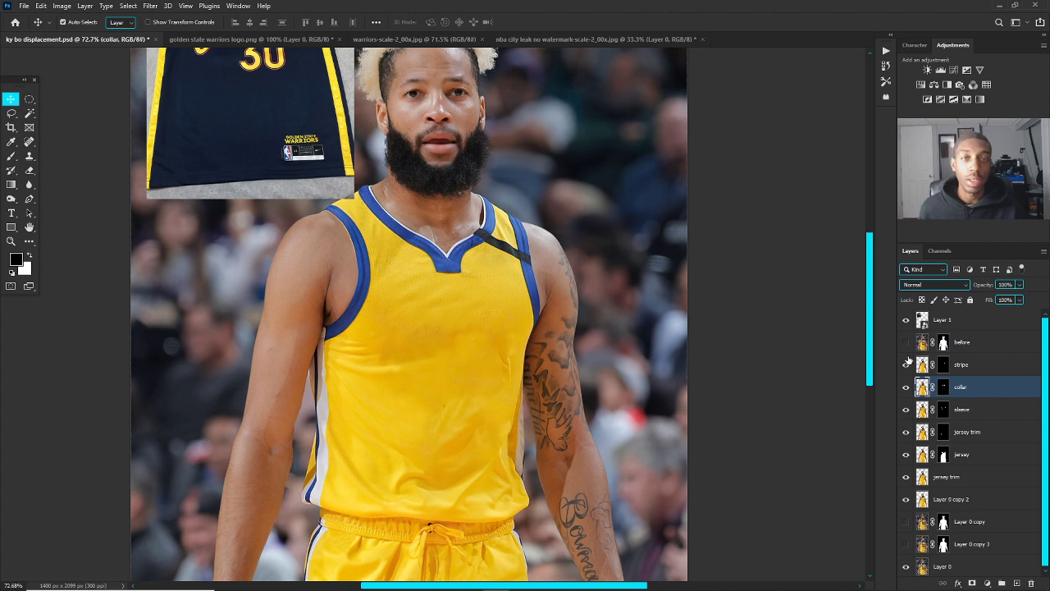
Step: Check the before layer, and hide the jersey, jersey trim and Layer 0 copy 2 layers to expose the original jersey graphics
{"action": "left_click", "coordinate": [906, 343]}
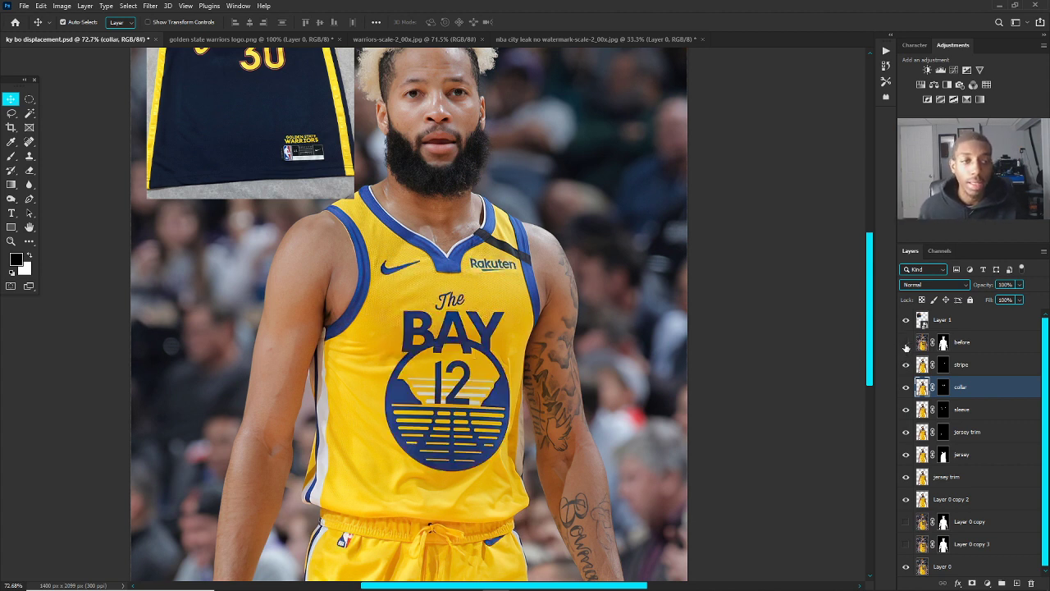
{"action": "left_click", "coordinate": [906, 345]}
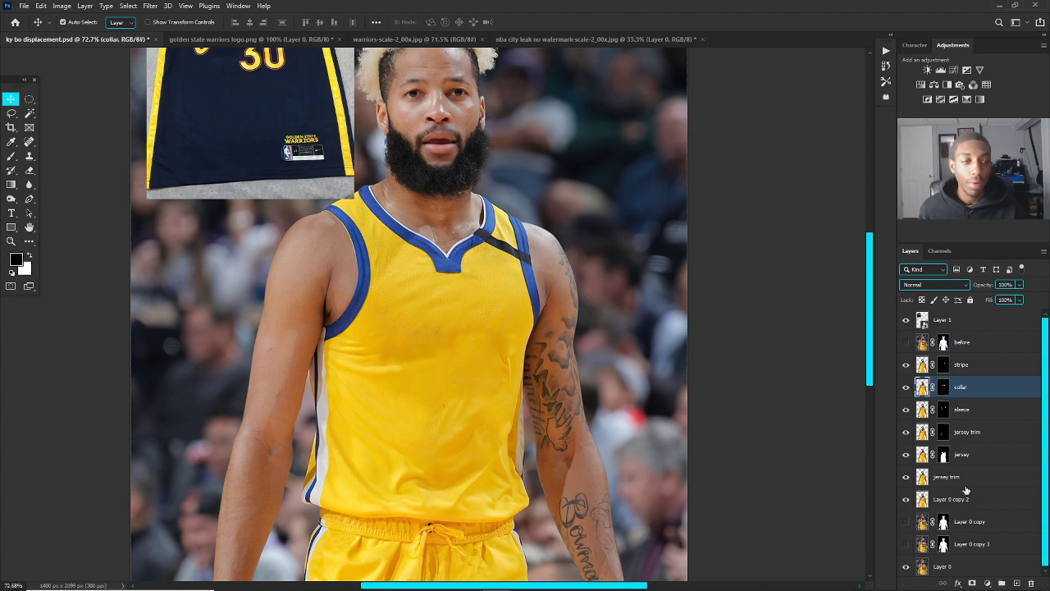
{"action": "left_click", "coordinate": [962, 455]}
{"action": "left_click", "coordinate": [907, 455]}
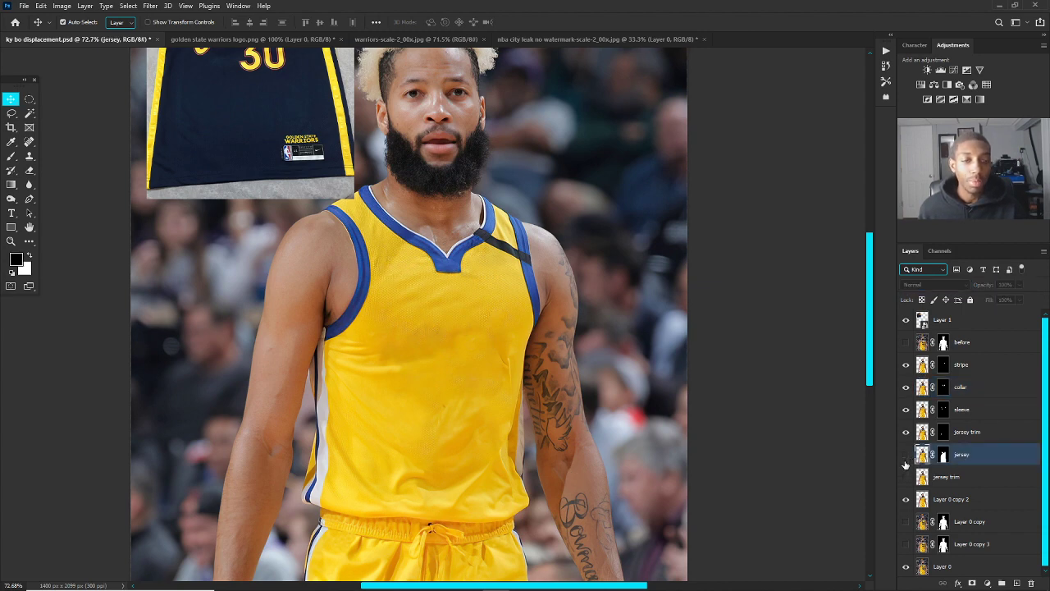
{"action": "left_click", "coordinate": [906, 499]}
{"action": "scroll", "coordinate": [312, 438], "scroll_direction": "up", "scroll_amount": 2}
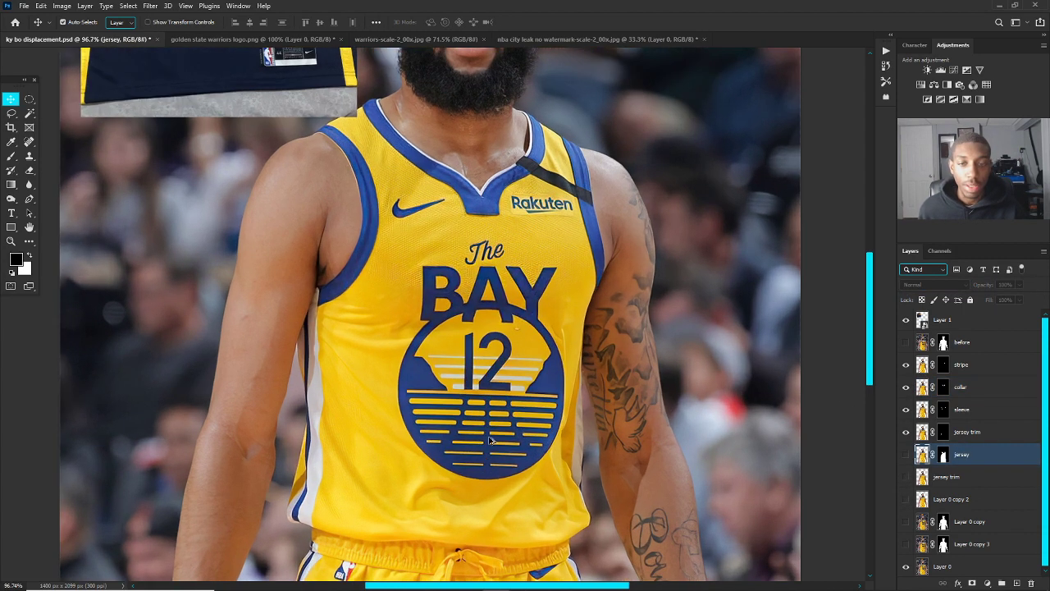
Step: Outline "The", the letter B and the adjoining edge of the round emblem with the Polygonal Lasso
{"action": "scroll", "coordinate": [574, 407], "scroll_direction": "up", "scroll_amount": 1}
{"action": "scroll", "coordinate": [253, 249], "scroll_direction": "up", "scroll_amount": 1}
{"action": "right_click", "coordinate": [10, 105]}
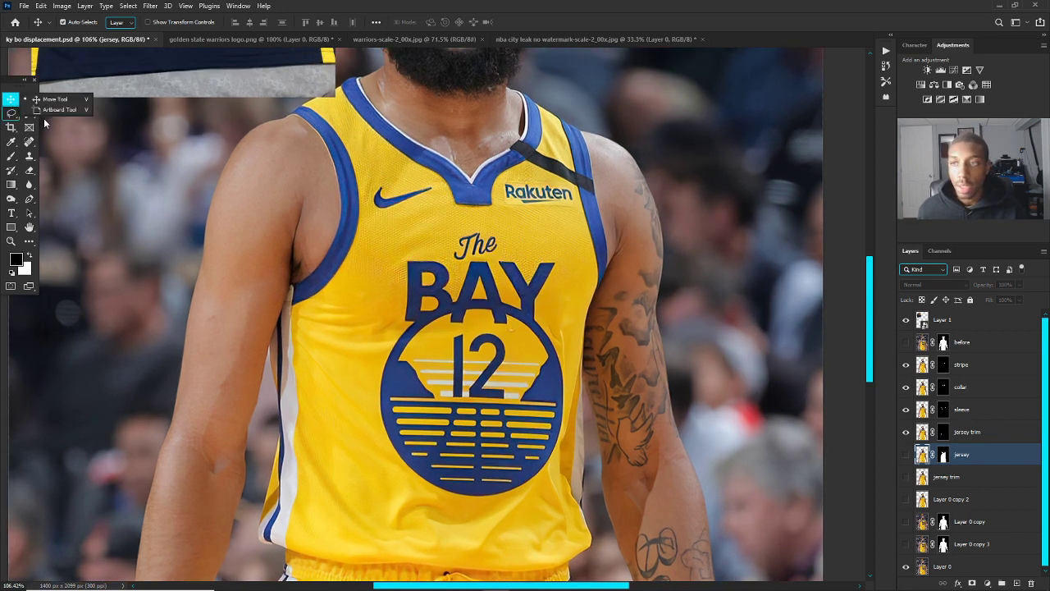
{"action": "left_click", "coordinate": [47, 111]}
{"action": "right_click", "coordinate": [8, 115]}
{"action": "left_click", "coordinate": [57, 126]}
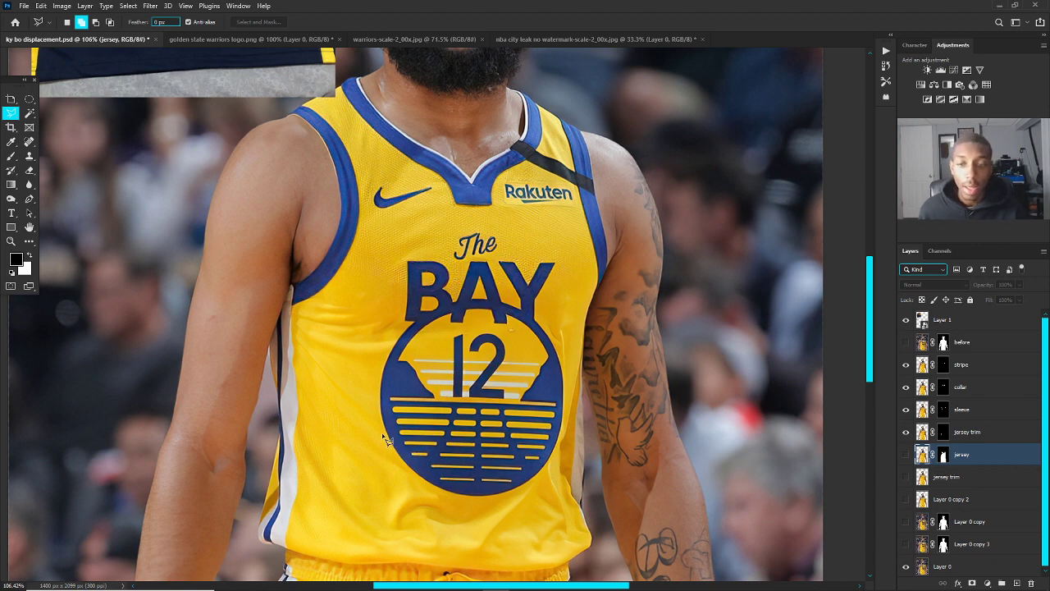
{"action": "mouse_move", "coordinate": [386, 441]}
{"action": "left_mouse_down"}
{"action": "mouse_move", "coordinate": [374, 372]}
{"action": "mouse_move", "coordinate": [399, 315]}
{"action": "mouse_move", "coordinate": [406, 257]}
{"action": "mouse_move", "coordinate": [444, 262]}
{"action": "mouse_move", "coordinate": [470, 234]}
{"action": "mouse_move", "coordinate": [505, 239]}
{"action": "mouse_move", "coordinate": [510, 260]}
{"action": "mouse_move", "coordinate": [480, 268]}
{"action": "left_mouse_up"}
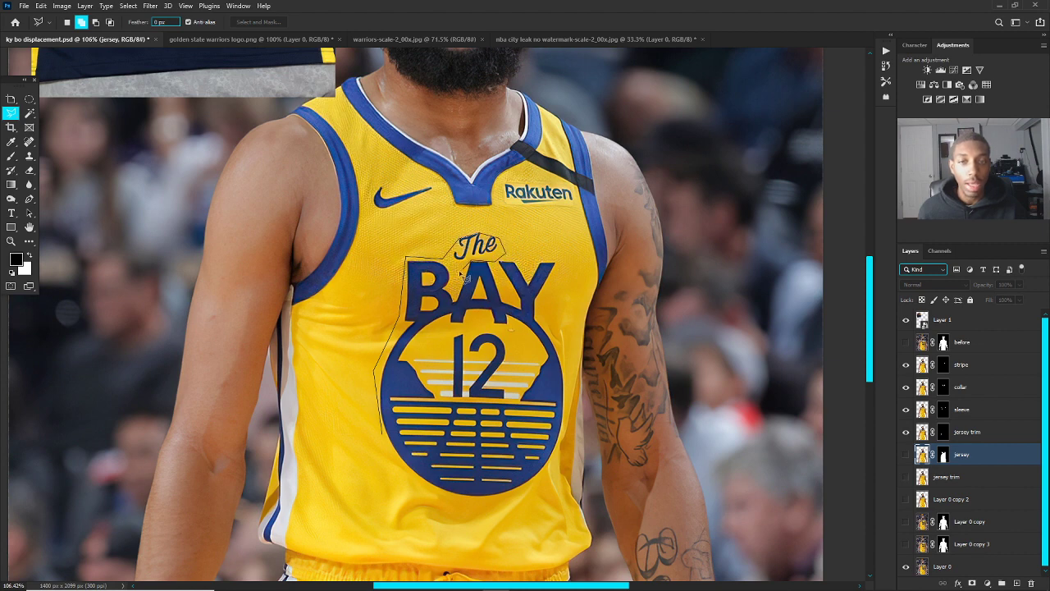
{"action": "mouse_move", "coordinate": [457, 313]}
{"action": "left_mouse_down"}
{"action": "mouse_move", "coordinate": [410, 339]}
{"action": "mouse_move", "coordinate": [390, 374]}
{"action": "mouse_move", "coordinate": [386, 437]}
{"action": "left_mouse_up"}
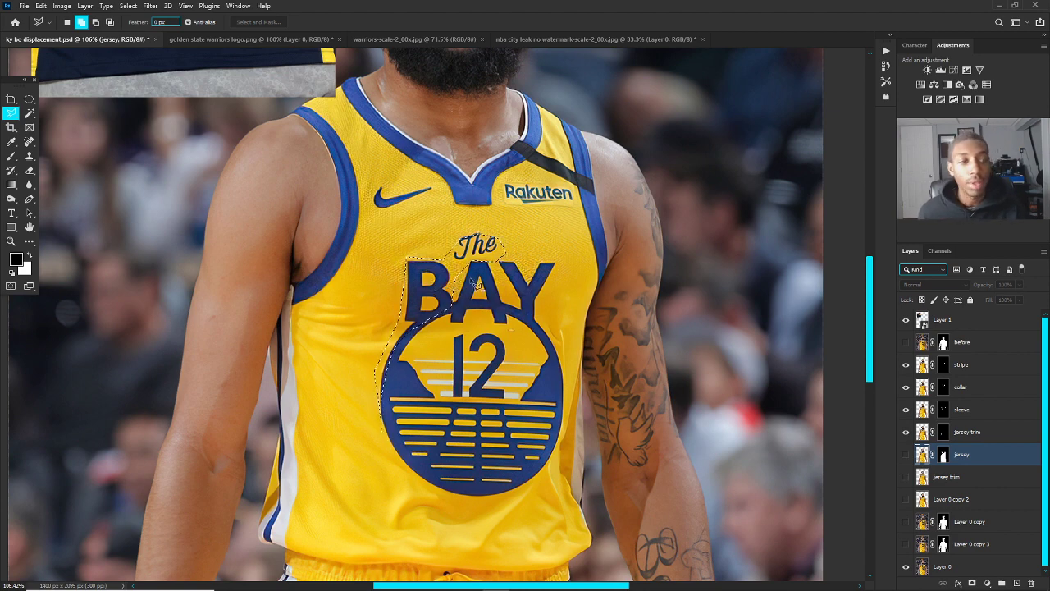
Step: Show the before layer and fill its selected area with Content-Aware at 100% opacity
{"action": "left_click", "coordinate": [905, 343]}
{"action": "left_click", "coordinate": [979, 342]}
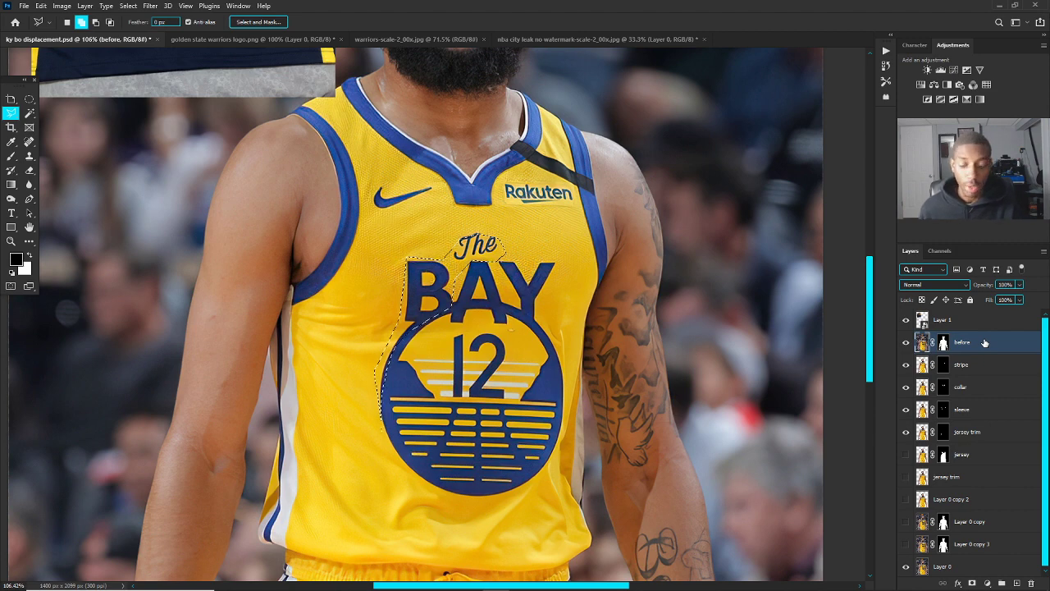
{"action": "key", "text": "shift+BackSpace"}
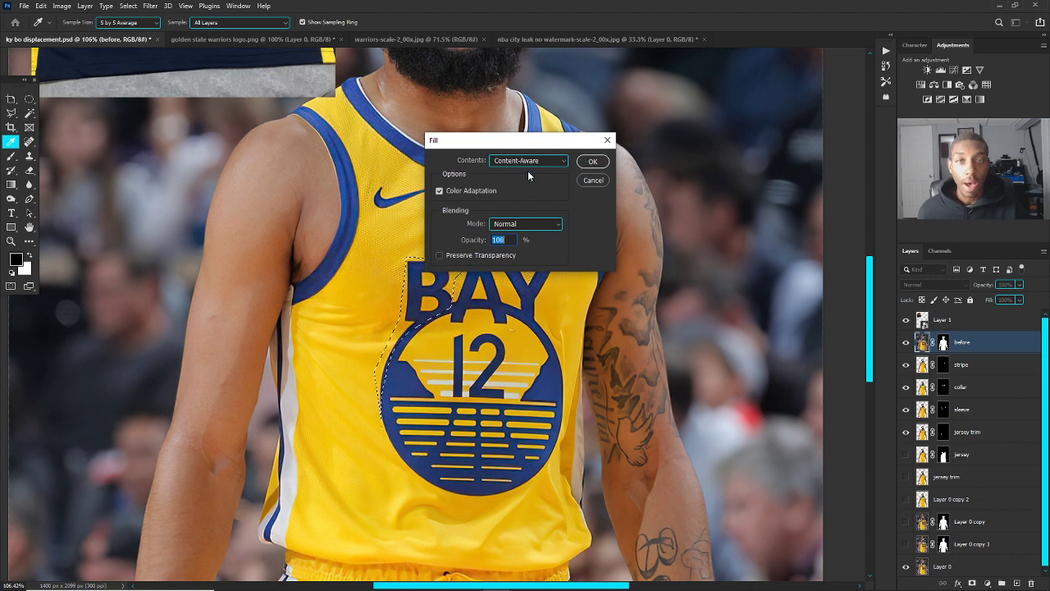
{"action": "left_click", "coordinate": [585, 162]}
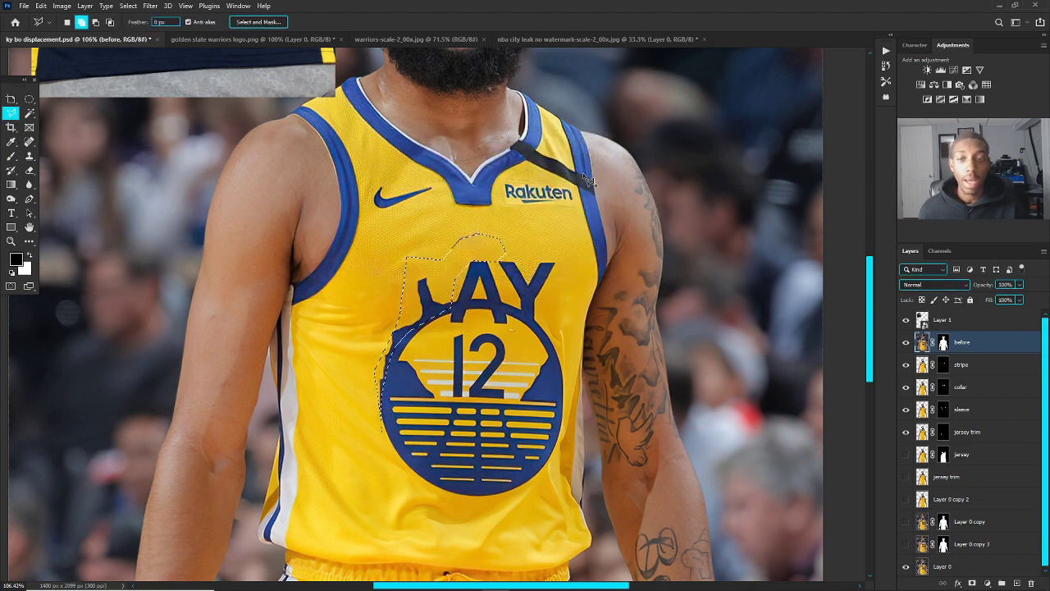
Step: Clone clean yellow fabric over the remains of the letter B inside the selection with the Clone Stamp
{"action": "left_click", "coordinate": [29, 155]}
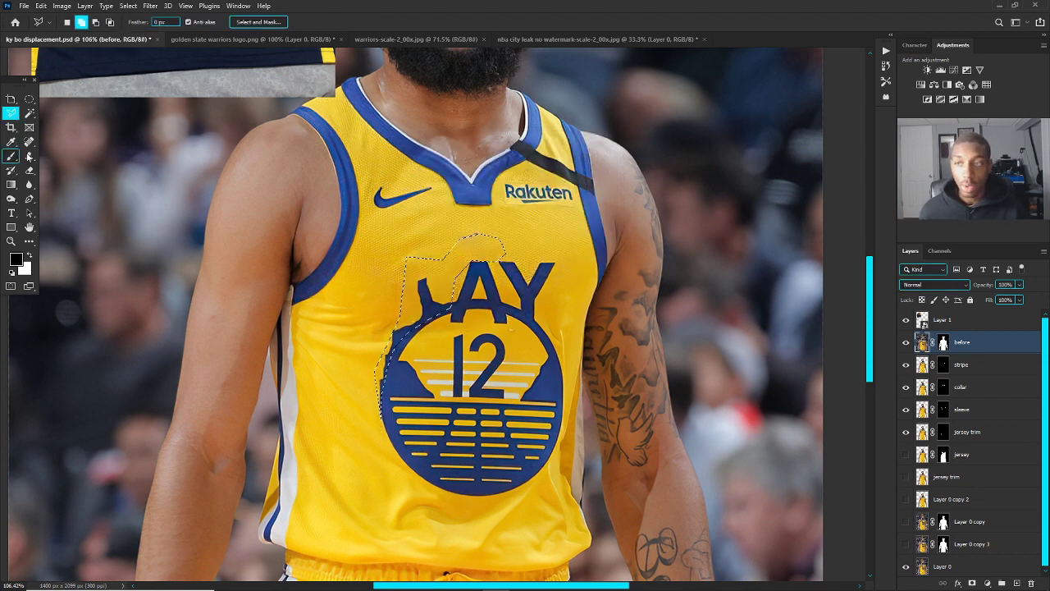
{"action": "left_click", "coordinate": [506, 258], "text": "alt"}
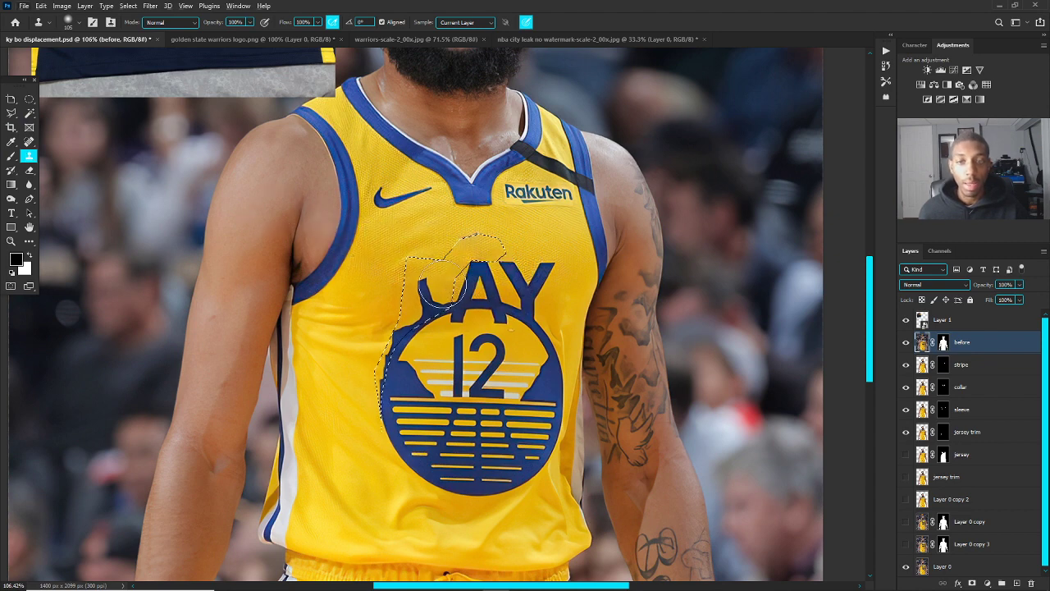
{"action": "right_click", "coordinate": [573, 295], "text": "alt"}
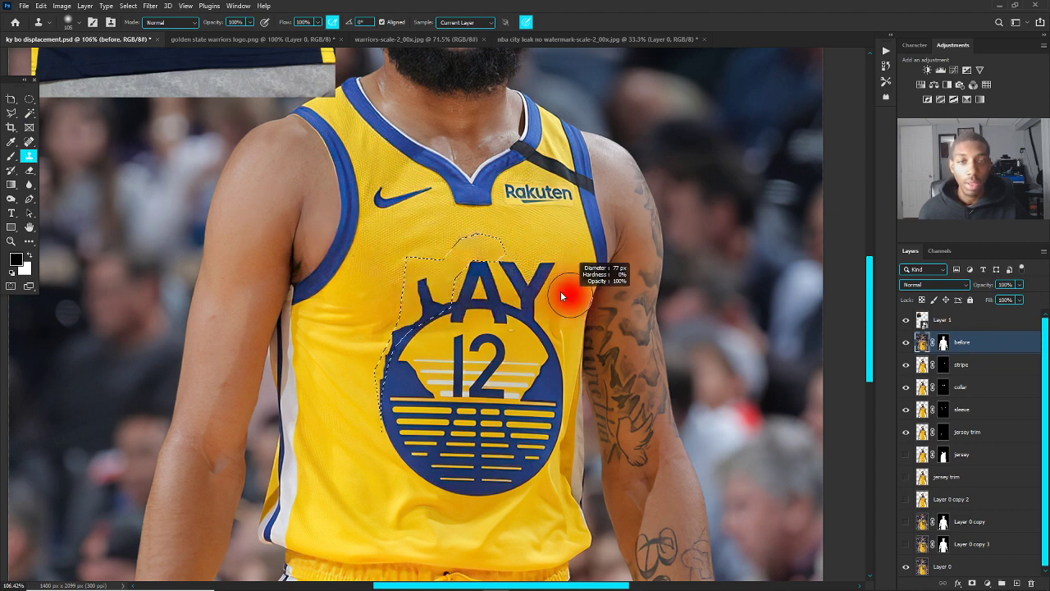
{"action": "left_click", "coordinate": [563, 300], "text": "alt"}
{"action": "left_click_drag", "start_coordinate": [423, 284], "coordinate": [428, 313]}
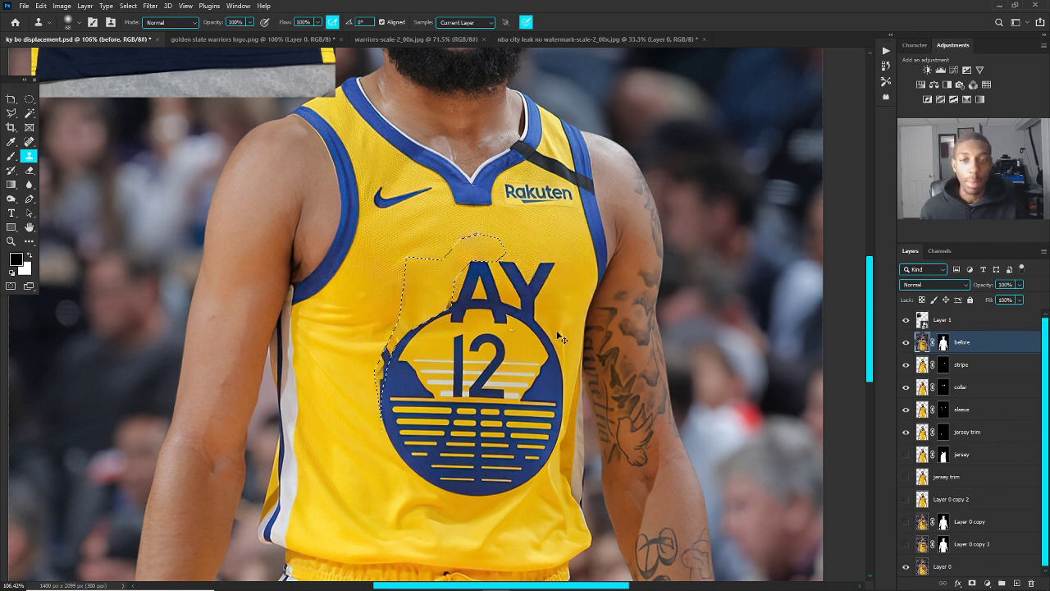
Step: Toggle the before layer to compare the original jersey with the cleaned one, leaving it hidden
{"action": "key", "text": "ctrl+comma"}
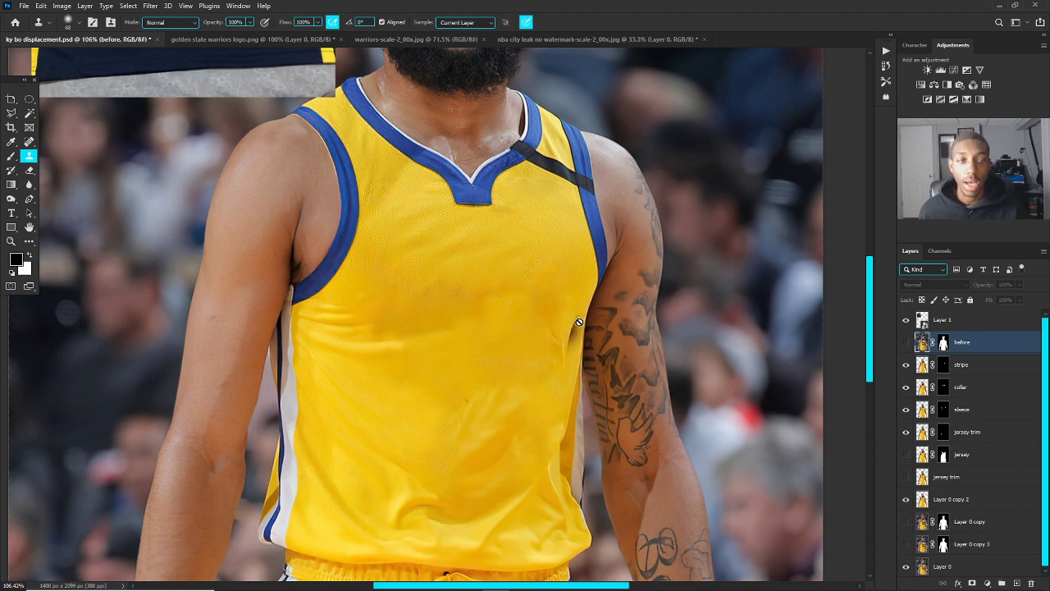
{"action": "left_click", "coordinate": [906, 342]}
{"action": "left_click", "coordinate": [906, 343]}
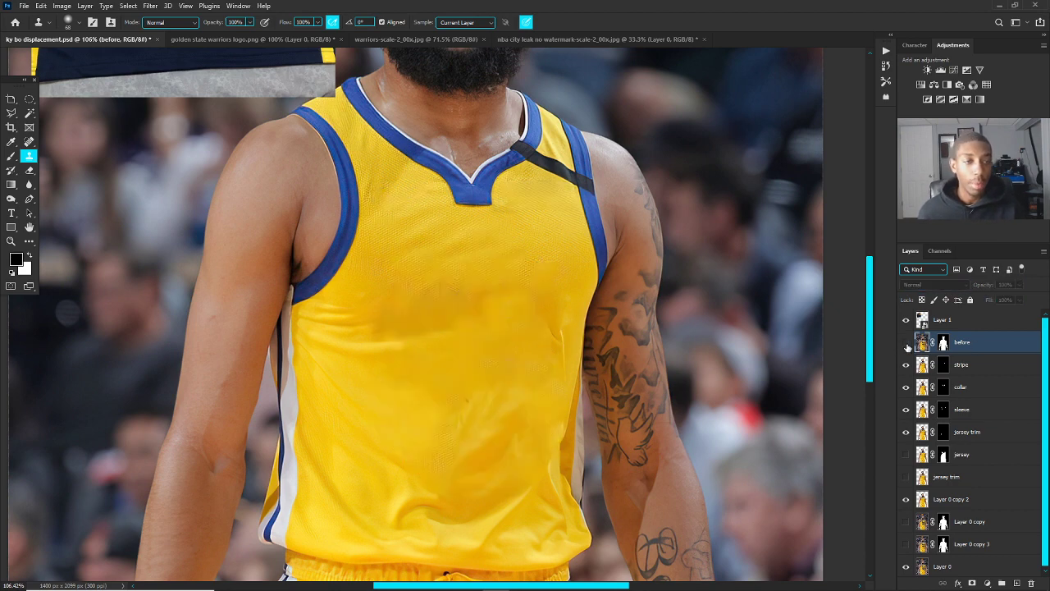
{"action": "left_click", "coordinate": [906, 342]}
{"action": "scroll", "coordinate": [404, 212], "scroll_direction": "down", "scroll_amount": 3}
{"action": "scroll", "coordinate": [404, 212], "scroll_direction": "up", "scroll_amount": 1}
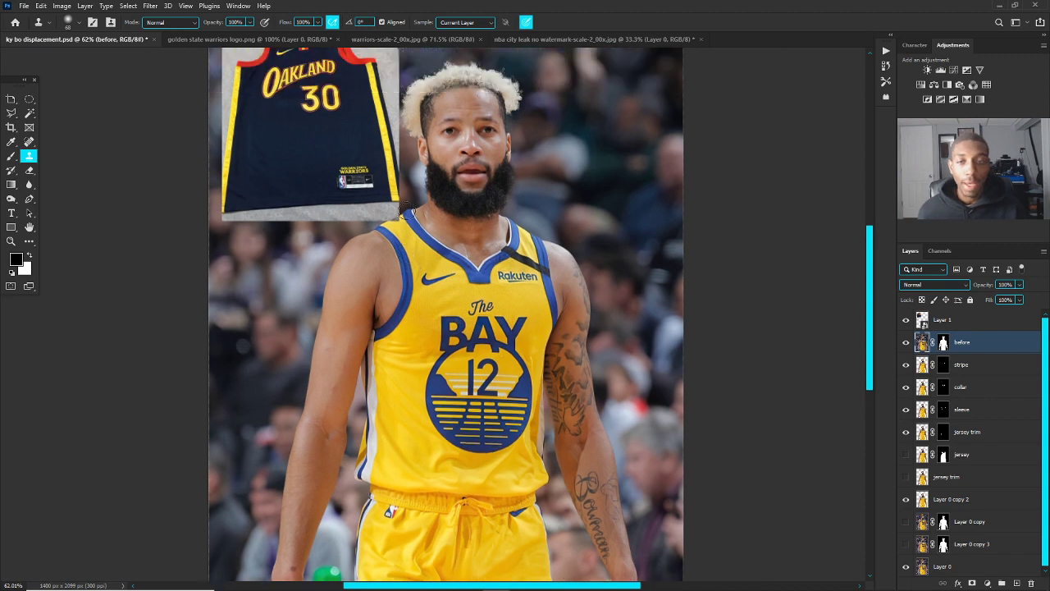
{"action": "left_click", "coordinate": [906, 342]}
Step: Trace a closed Pen path around the blue armhole trim beside the bare, untattooed arm
{"action": "key", "text": "m"}
{"action": "scroll", "coordinate": [408, 321], "scroll_direction": "up", "scroll_amount": 4}
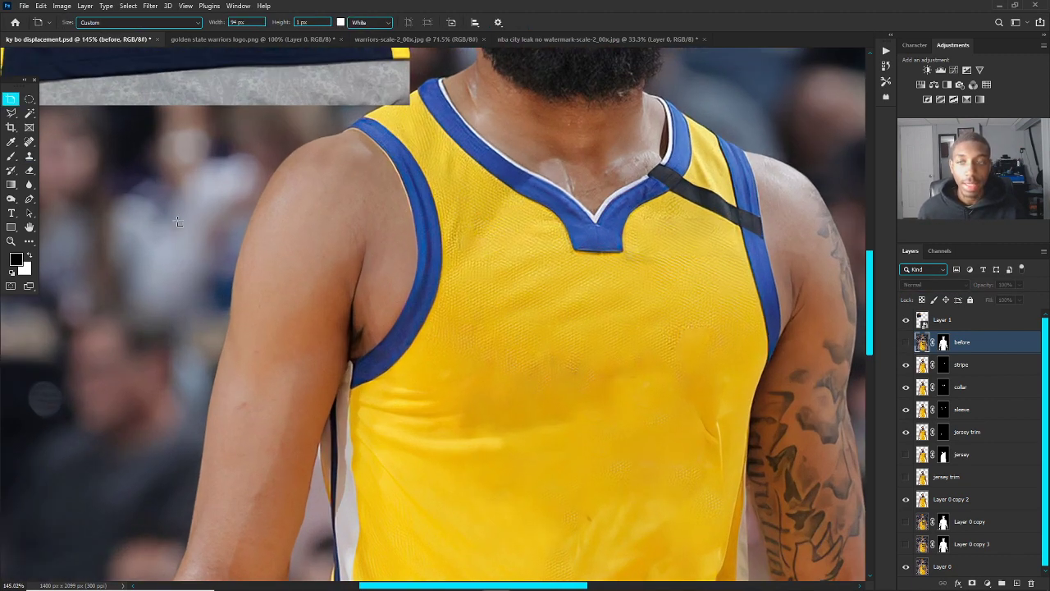
{"action": "left_click", "coordinate": [9, 99]}
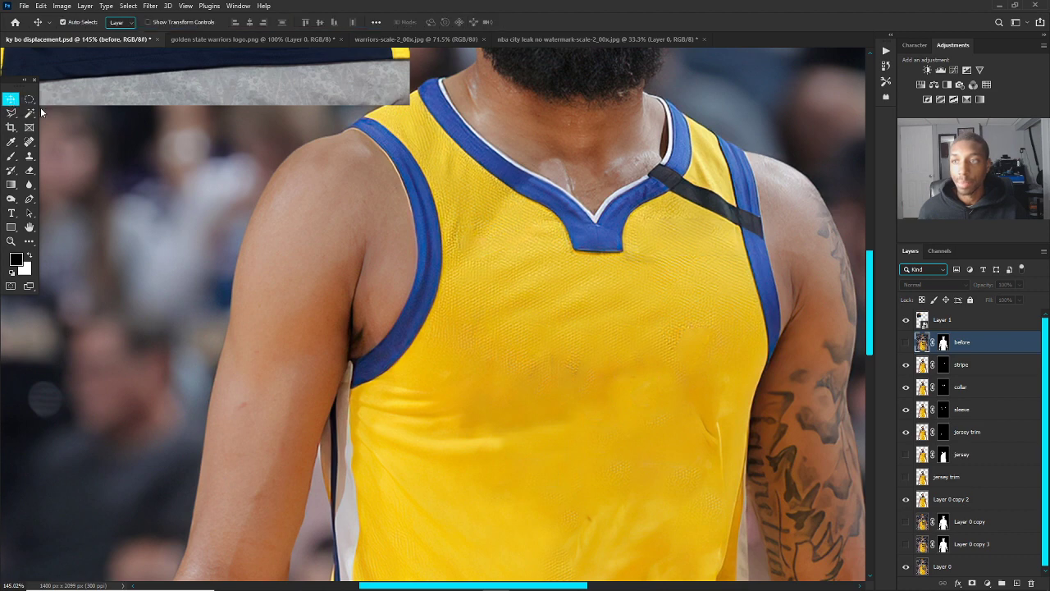
{"action": "left_click", "coordinate": [29, 199]}
{"action": "scroll", "coordinate": [351, 367], "scroll_direction": "up", "scroll_amount": 1}
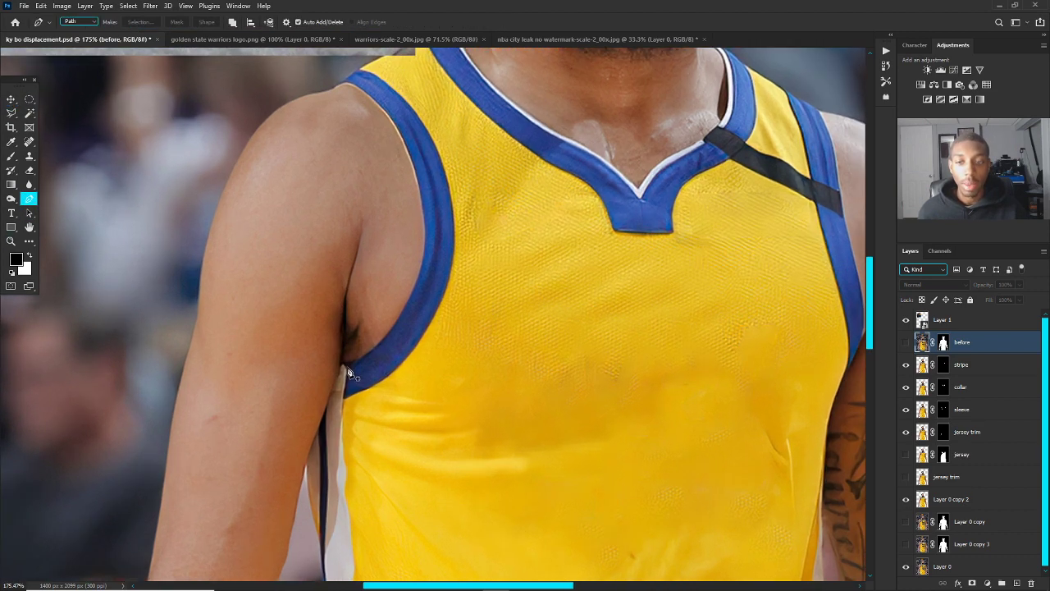
{"action": "left_click", "coordinate": [347, 365]}
{"action": "left_click", "coordinate": [384, 340]}
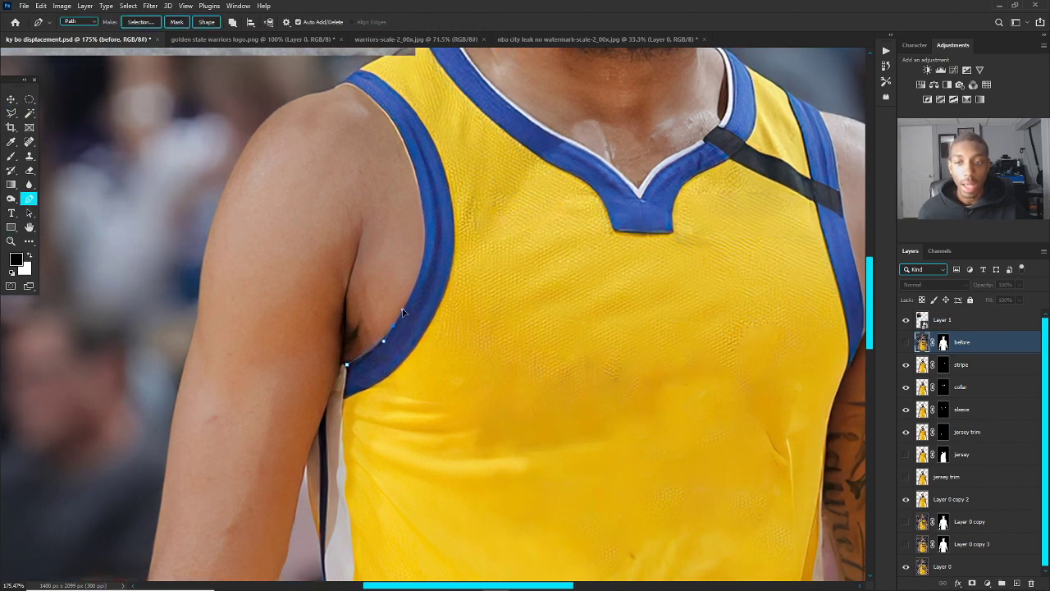
{"action": "left_click", "coordinate": [427, 261]}
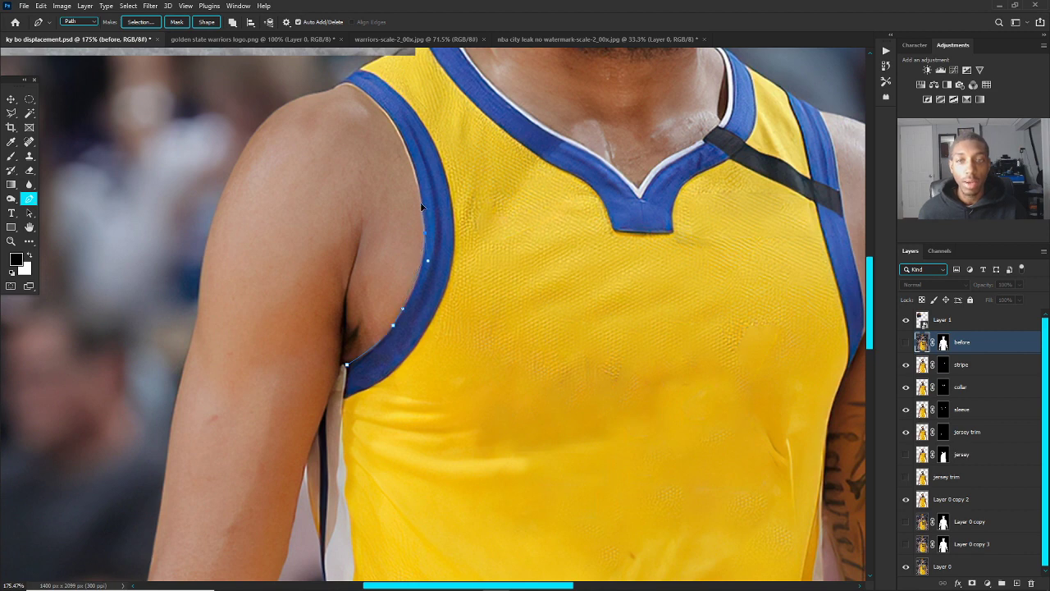
{"action": "left_click_drag", "start_coordinate": [405, 148], "coordinate": [351, 86]}
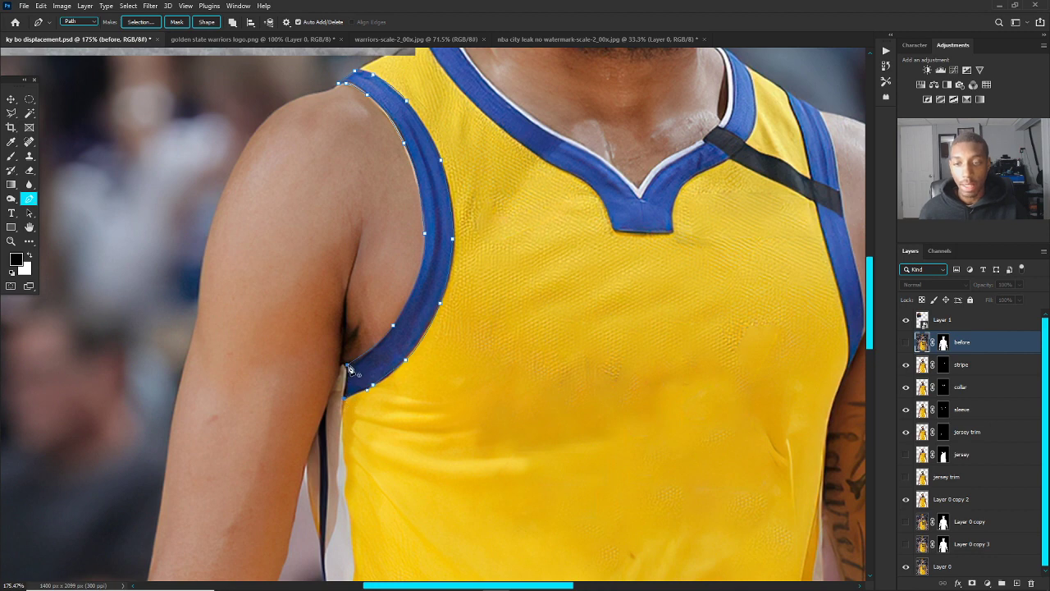
Step: Convert the armhole trim path into a selection
{"action": "right_click", "coordinate": [431, 204]}
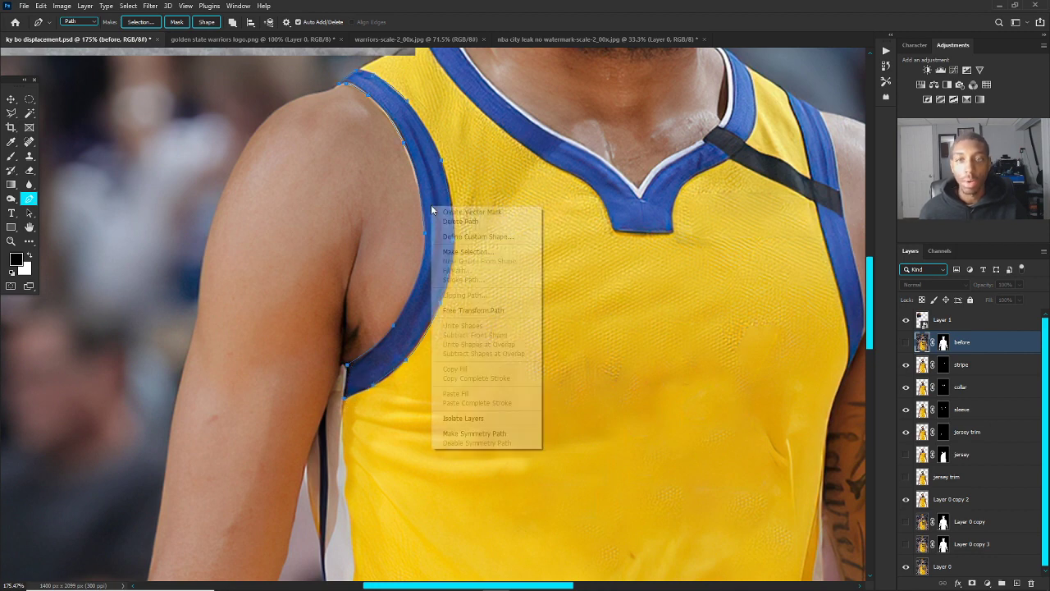
{"action": "left_click", "coordinate": [474, 254]}
{"action": "left_click", "coordinate": [577, 187]}
{"action": "key", "text": "p"}
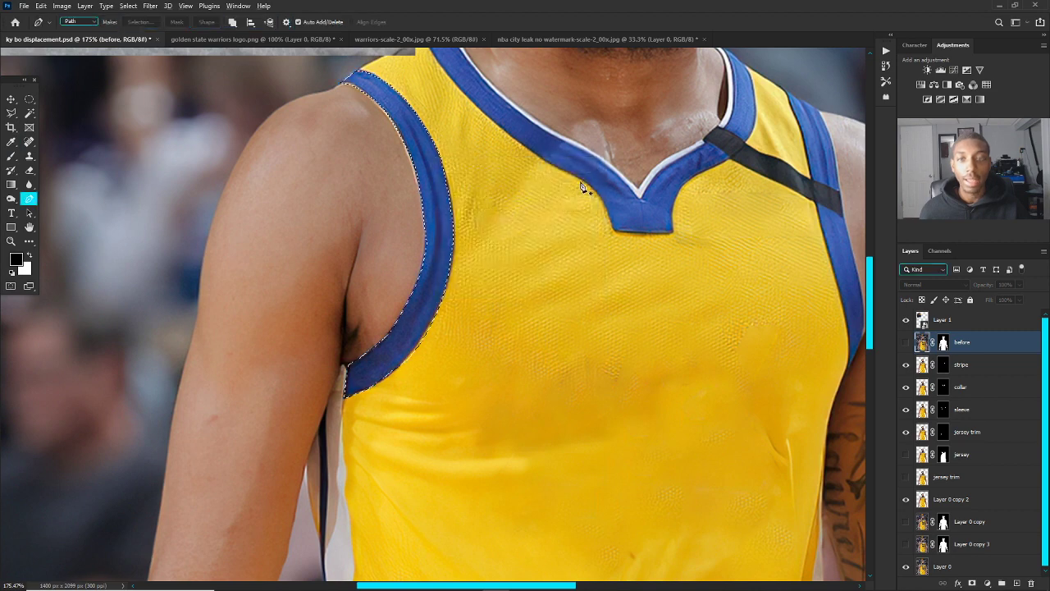
Step: Trace a closed Pen path around the blue armhole trim beside the tattooed arm
{"action": "scroll", "coordinate": [741, 361], "scroll_direction": "down", "scroll_amount": 3}
{"action": "scroll", "coordinate": [741, 361], "scroll_direction": "up", "scroll_amount": 3}
{"action": "left_click", "coordinate": [722, 356]}
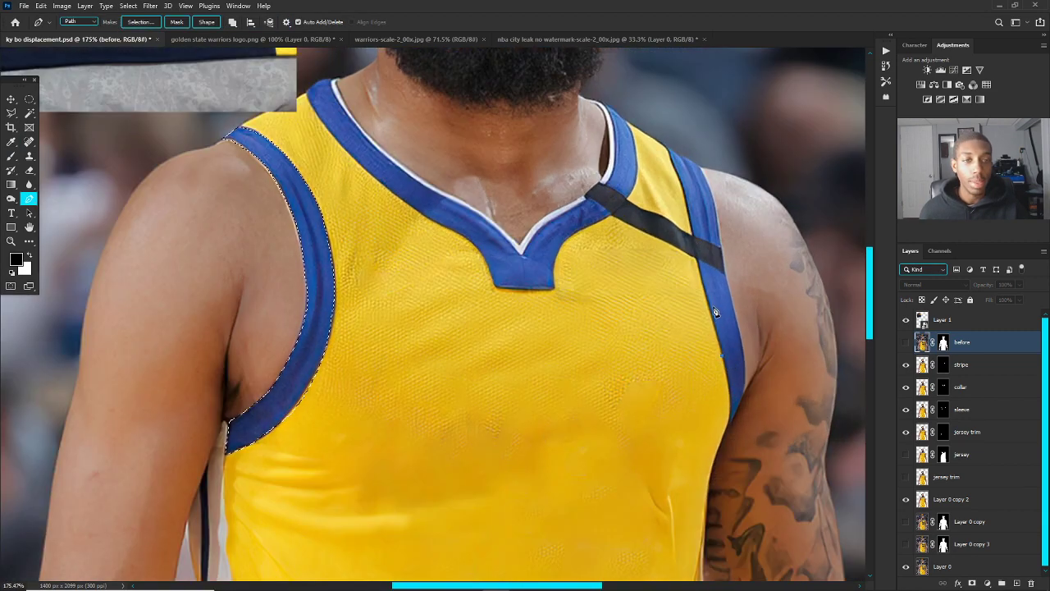
{"action": "left_click", "coordinate": [702, 277]}
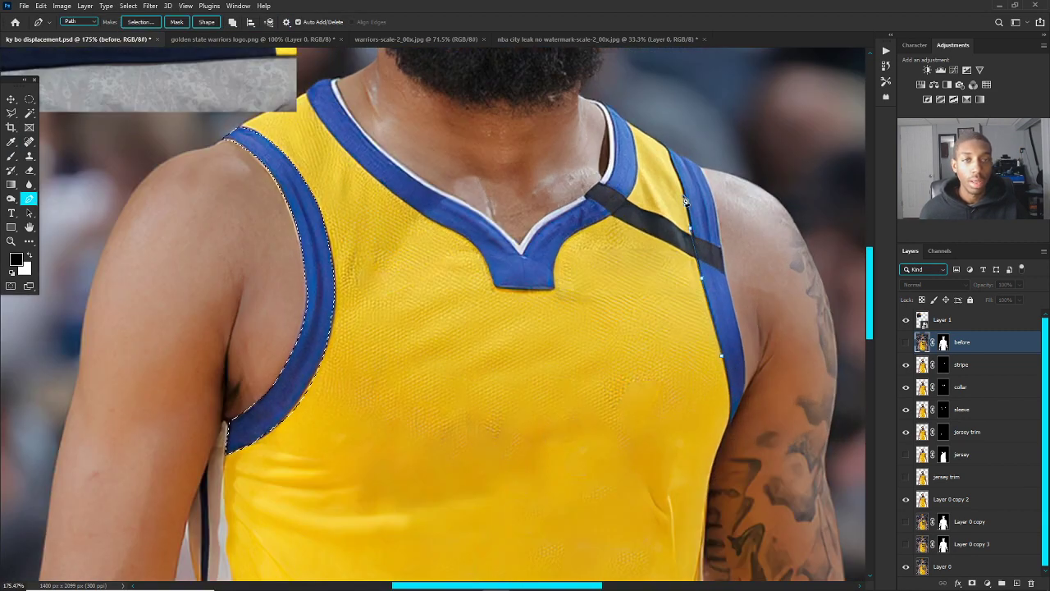
{"action": "left_click", "coordinate": [667, 150]}
{"action": "left_click", "coordinate": [702, 166]}
{"action": "left_click", "coordinate": [716, 217]}
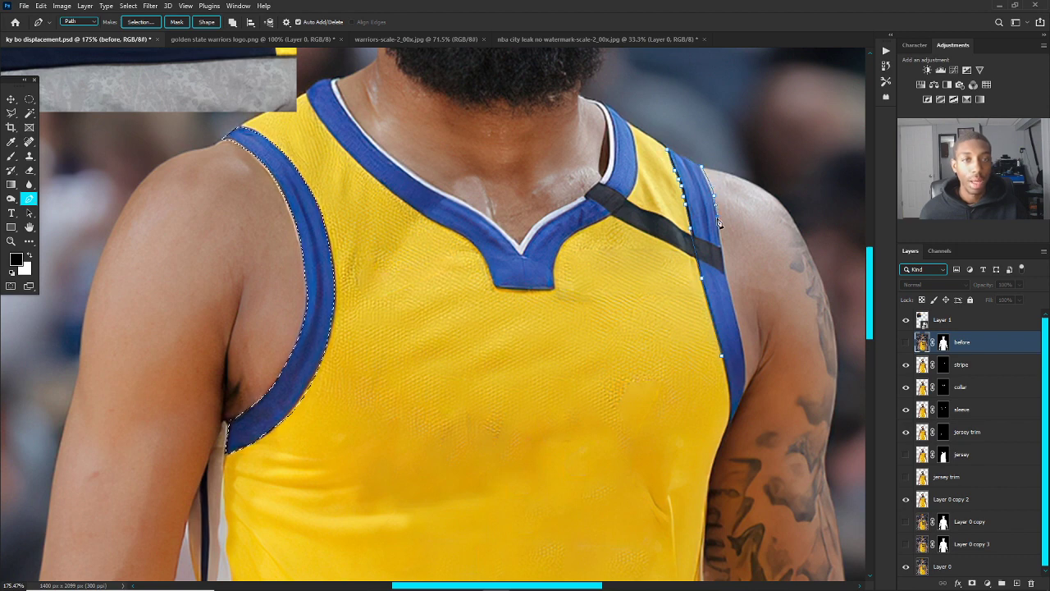
{"action": "left_click", "coordinate": [724, 267]}
{"action": "left_click", "coordinate": [738, 314]}
{"action": "left_click", "coordinate": [744, 354]}
{"action": "left_click_drag", "start_coordinate": [745, 368], "coordinate": [737, 407]}
{"action": "left_click", "coordinate": [732, 425]}
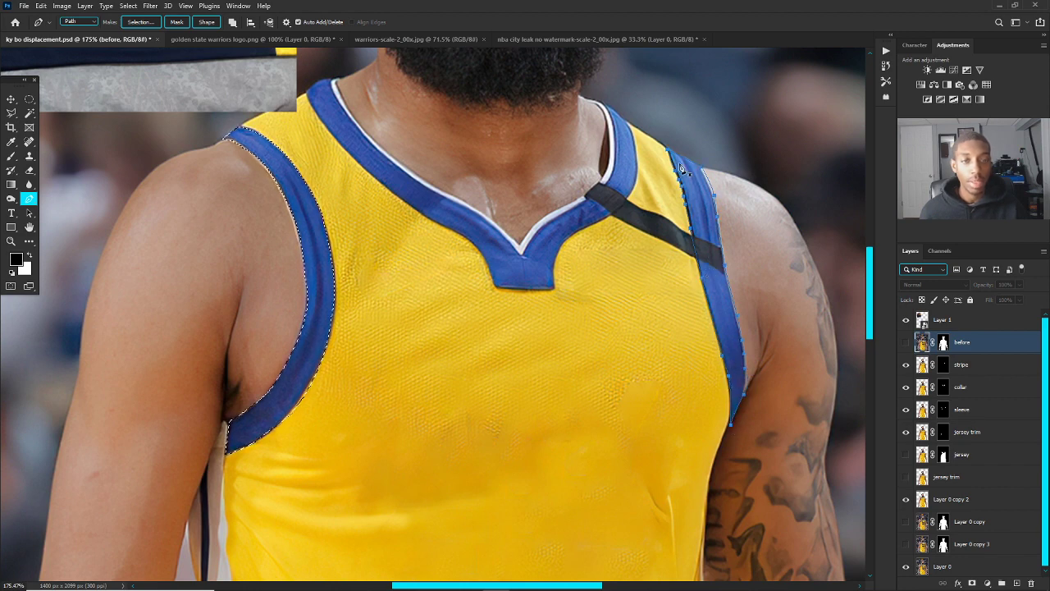
Step: Try converting the second armhole path into a new selection with a 0-pixel feather, and undo it
{"action": "right_click", "coordinate": [707, 181]}
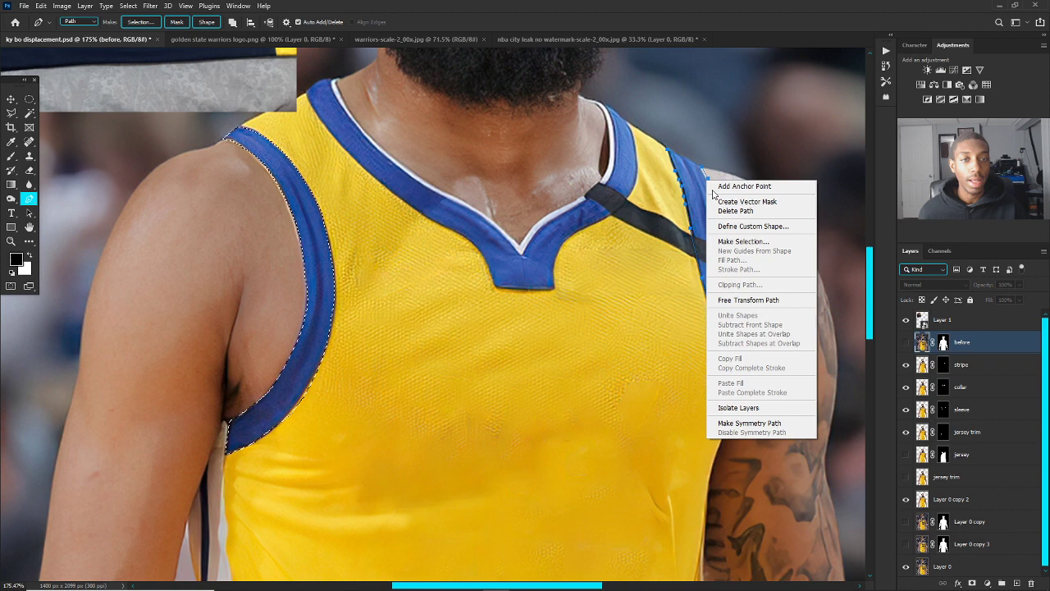
{"action": "left_click", "coordinate": [739, 241]}
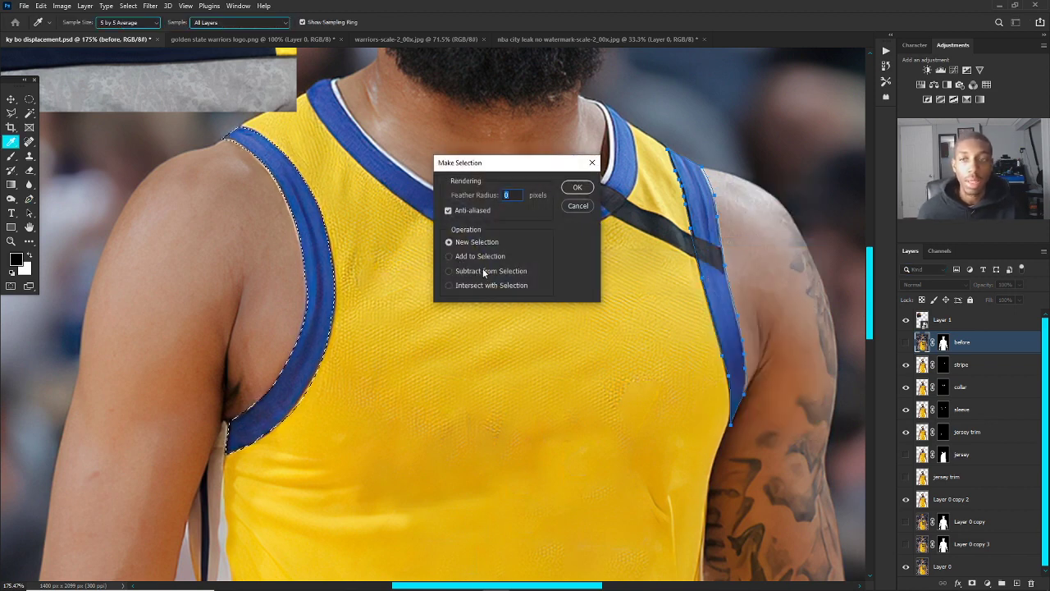
{"action": "left_click", "coordinate": [579, 186]}
{"action": "key", "text": "ctrl+z"}
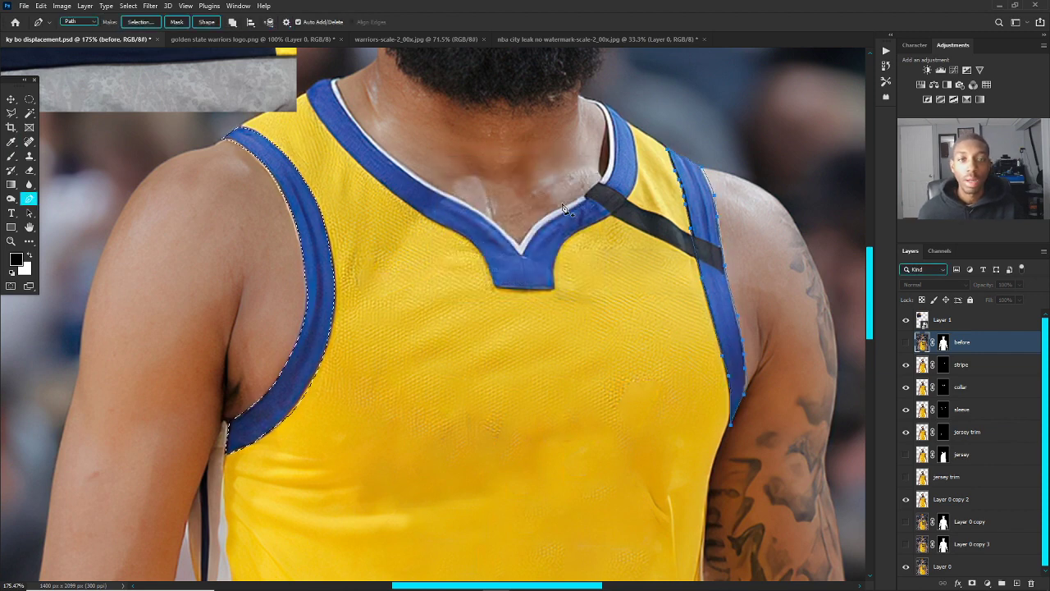
Step: Add the second armhole trim path to the existing selection with a 0-pixel feather and anti-aliasing
{"action": "right_click", "coordinate": [563, 203]}
{"action": "left_click", "coordinate": [590, 250]}
{"action": "left_click", "coordinate": [505, 254]}
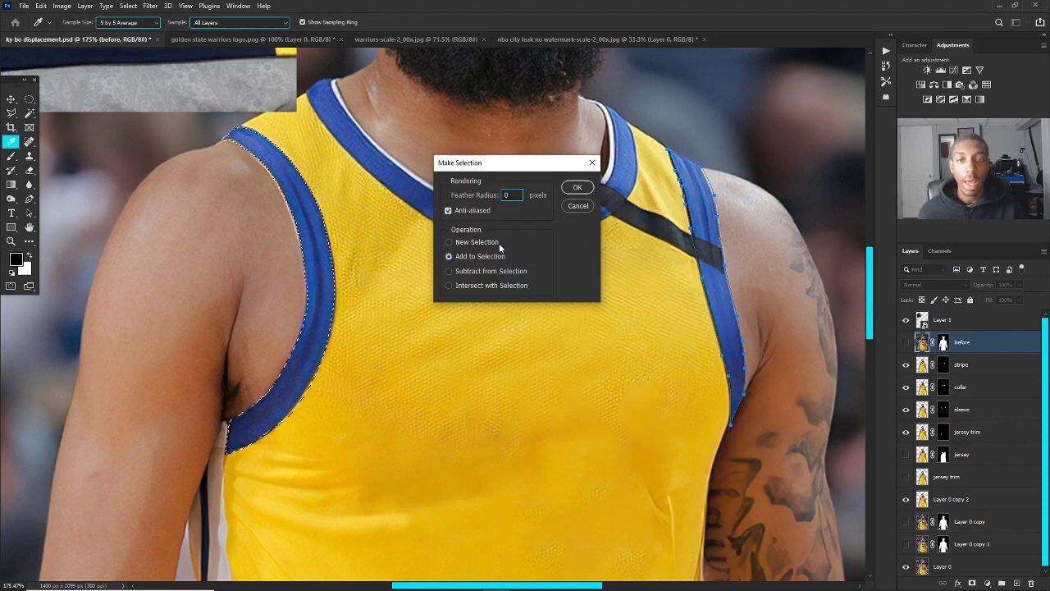
{"action": "left_click", "coordinate": [577, 187]}
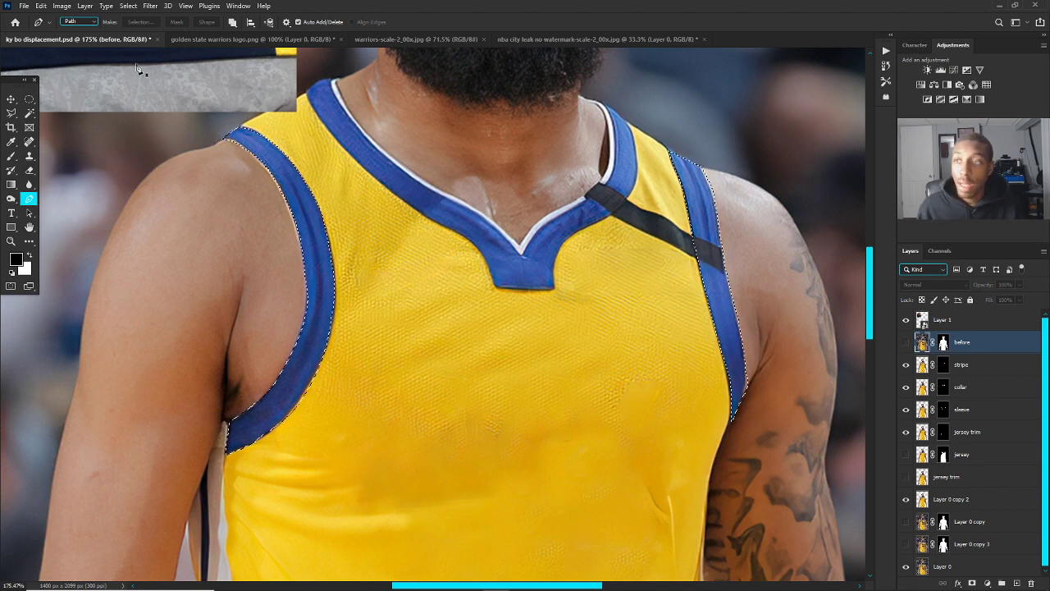
Step: Try to subtract stray areas along the armhole trim from the selection with the Lasso tool, and undo the changes
{"action": "left_click_drag", "start_coordinate": [11, 112], "coordinate": [39, 118]}
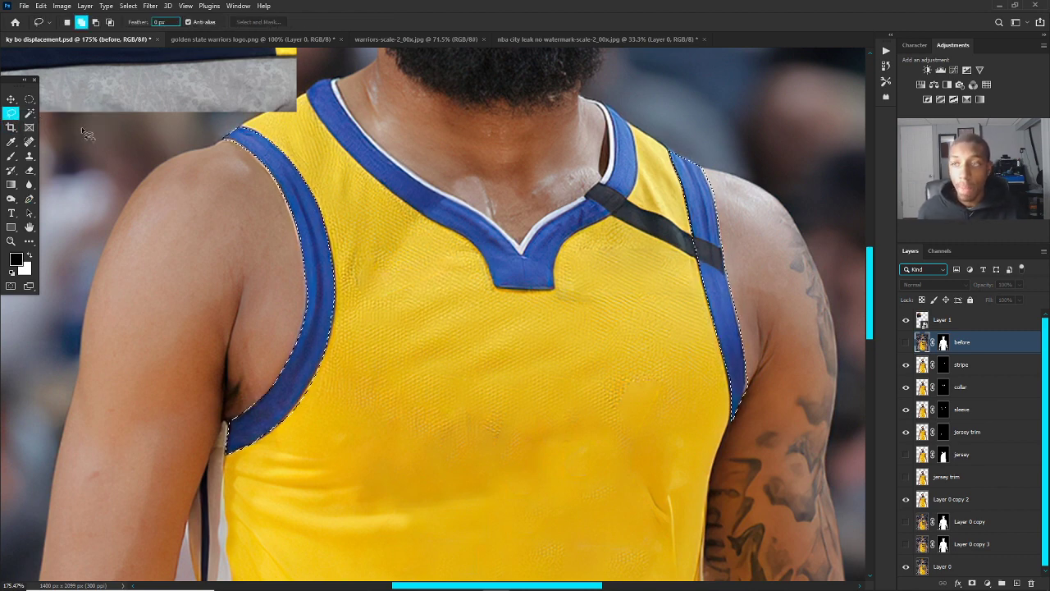
{"action": "scroll", "coordinate": [247, 351], "scroll_direction": "up", "scroll_amount": 2}
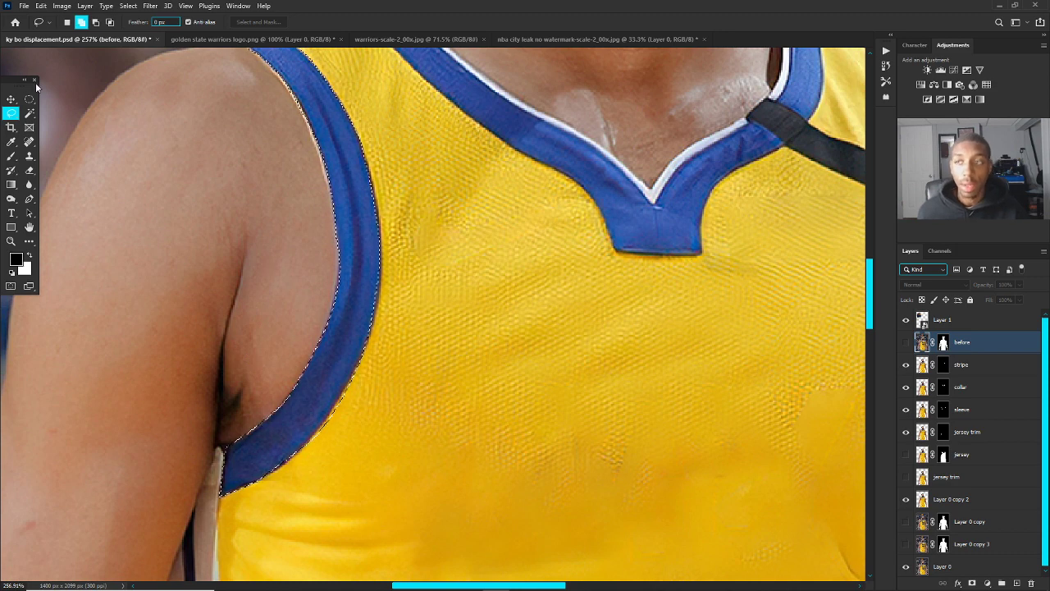
{"action": "key", "text": "alt"}
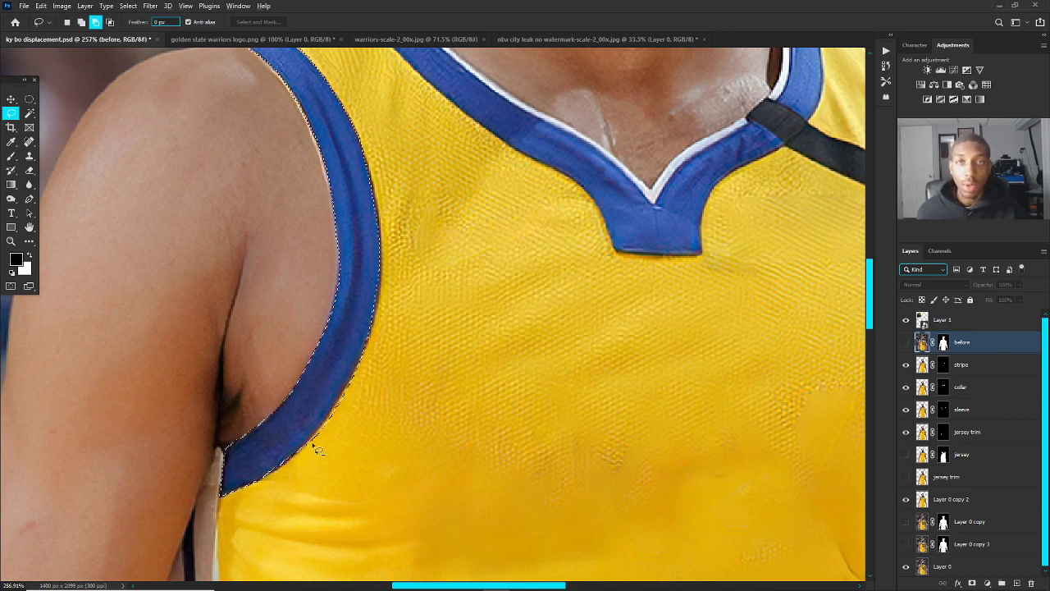
{"action": "mouse_move", "coordinate": [298, 454]}
{"action": "left_mouse_down"}
{"action": "mouse_move", "coordinate": [353, 376]}
{"action": "mouse_move", "coordinate": [292, 473]}
{"action": "left_mouse_up"}
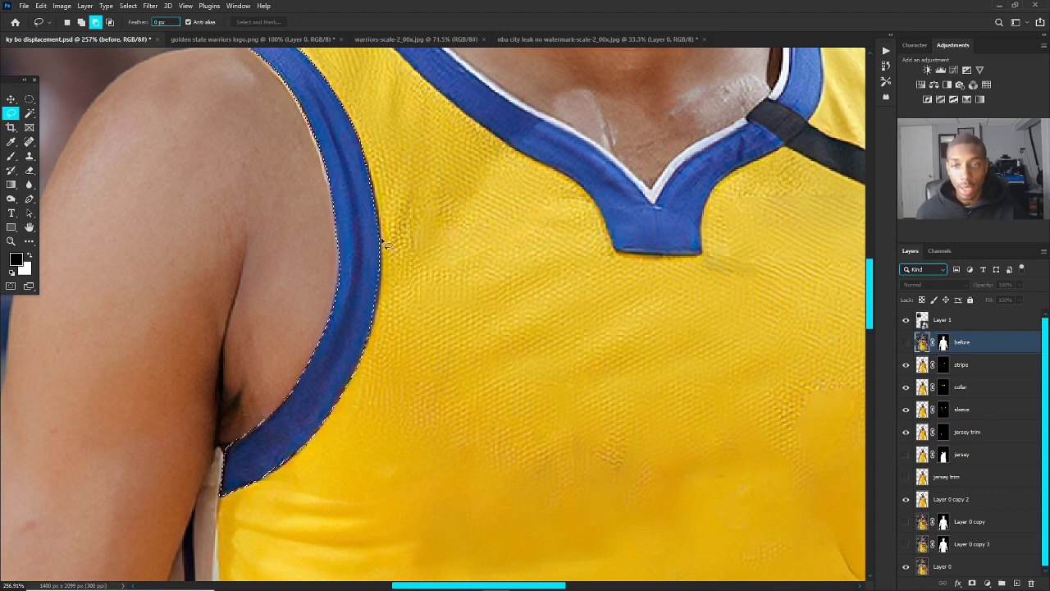
{"action": "scroll", "coordinate": [391, 361], "scroll_direction": "down", "scroll_amount": 4}
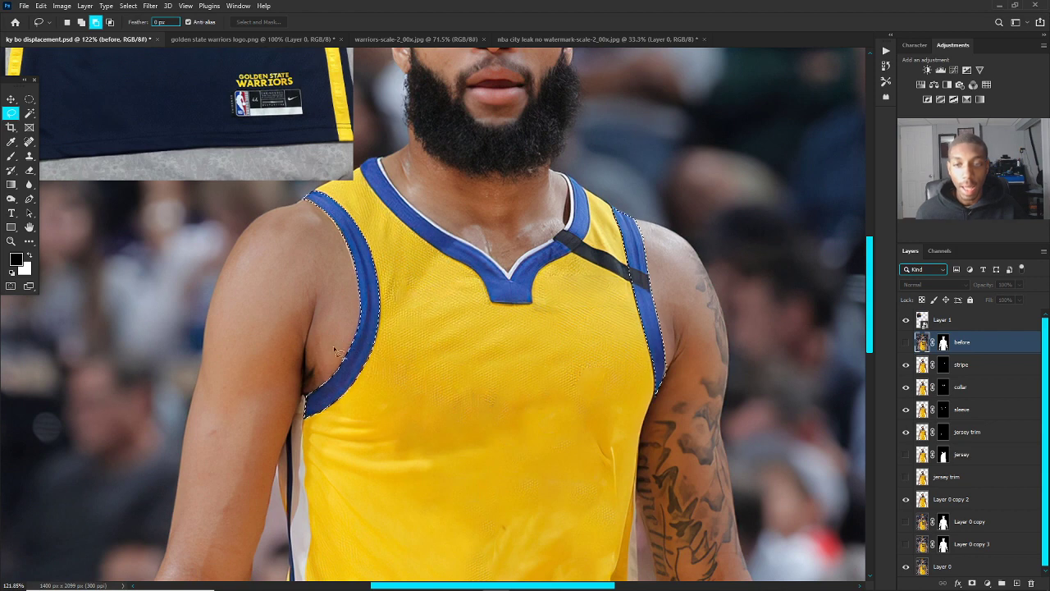
{"action": "mouse_move", "coordinate": [333, 345]}
{"action": "left_mouse_down"}
{"action": "mouse_move", "coordinate": [353, 309]}
{"action": "mouse_move", "coordinate": [334, 349]}
{"action": "left_mouse_up"}
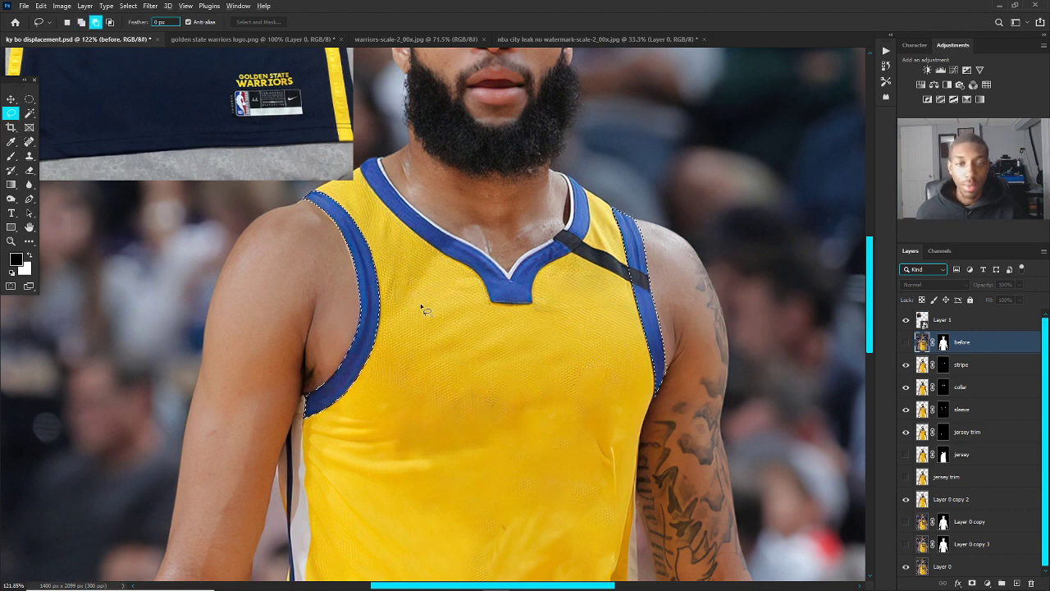
{"action": "scroll", "coordinate": [435, 316], "scroll_direction": "down", "scroll_amount": 1}
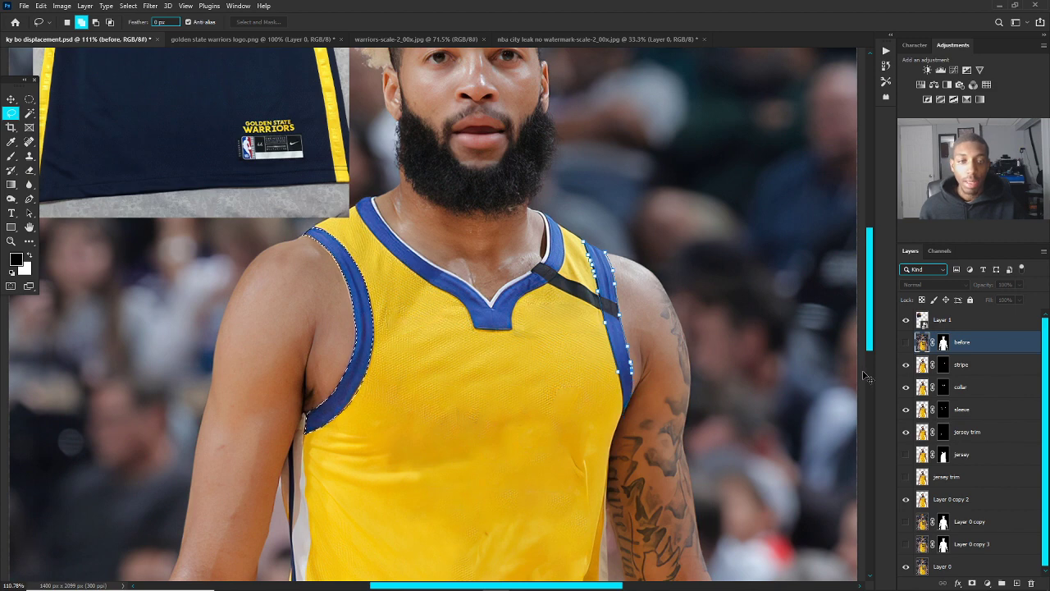
Step: Delete the leftover armhole trim path and clear the remaining trim selection
{"action": "key", "text": "p"}
{"action": "right_click", "coordinate": [542, 289]}
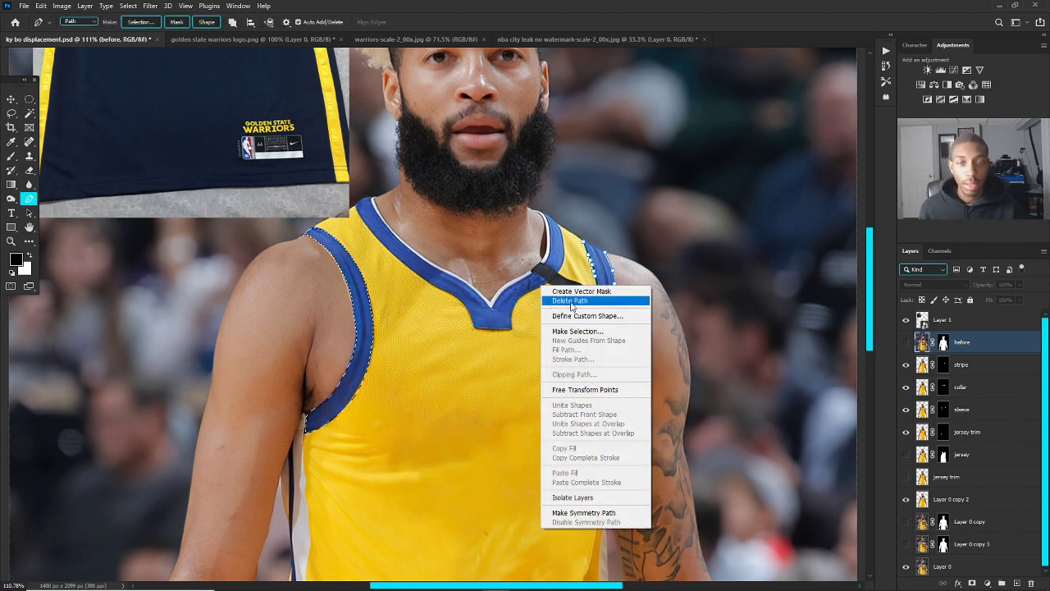
{"action": "left_click", "coordinate": [552, 297]}
{"action": "right_click", "coordinate": [574, 318]}
{"action": "right_click", "coordinate": [496, 320]}
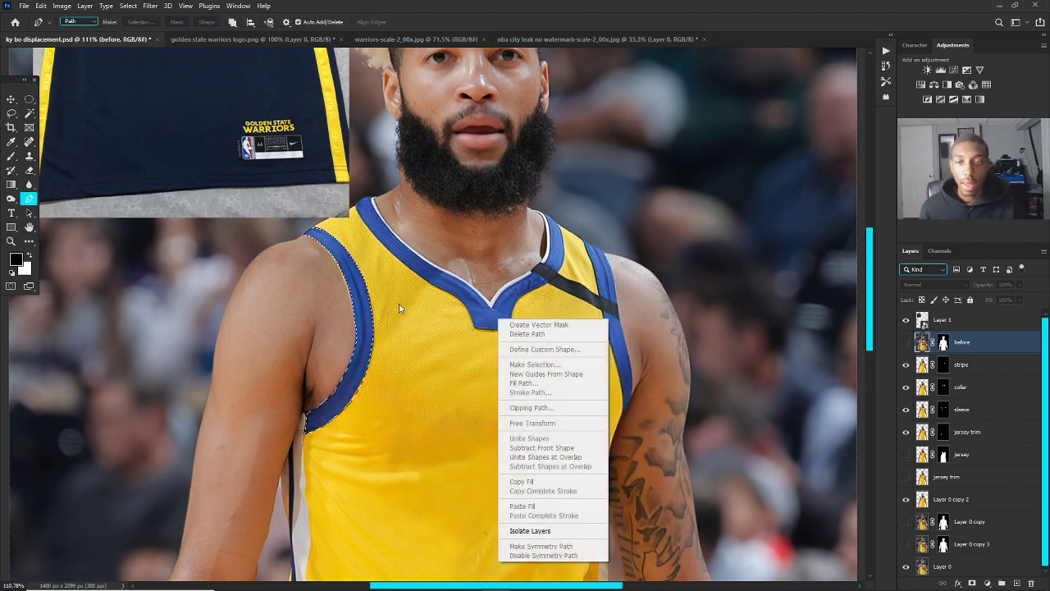
{"action": "scroll", "coordinate": [434, 289], "scroll_direction": "down", "scroll_amount": 7}
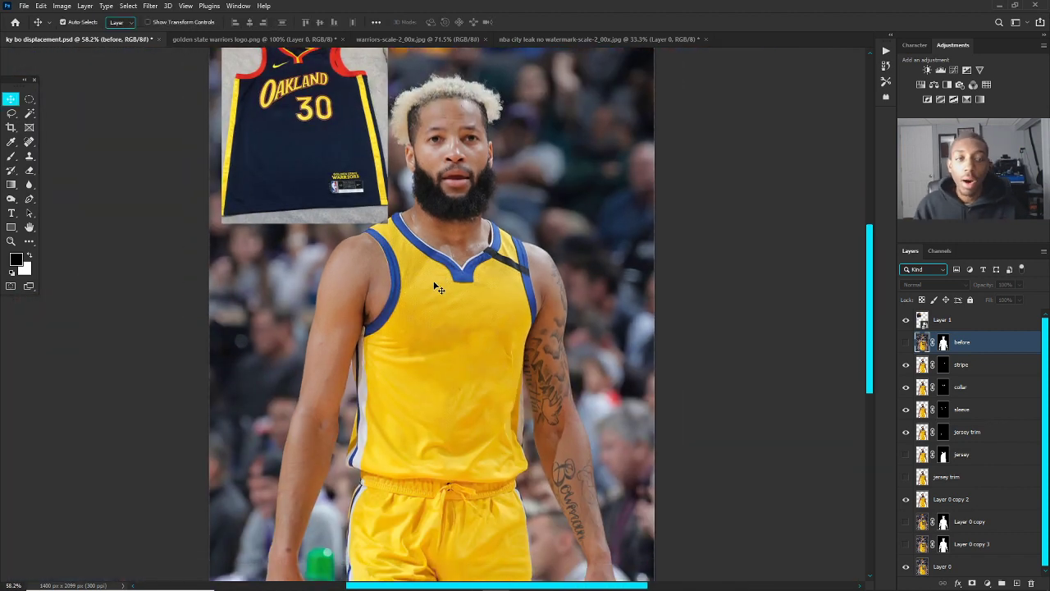
Step: Try filling a new layer above the jersey layer with black using the Paint Bucket tool, and undo the fill and hide the layer
{"action": "left_click", "coordinate": [963, 457]}
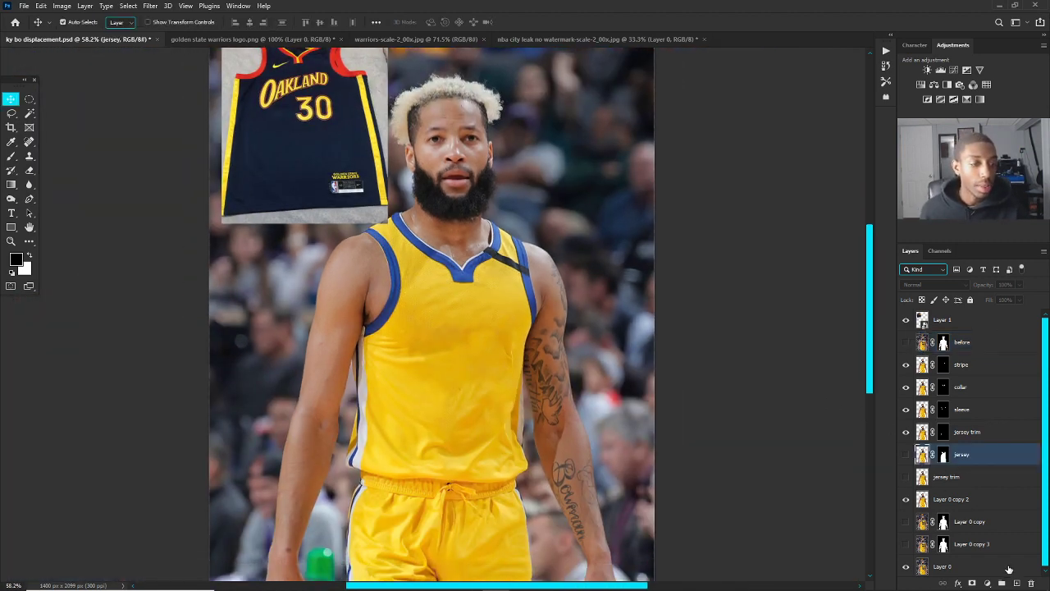
{"action": "left_click", "coordinate": [1018, 583]}
{"action": "left_click", "coordinate": [10, 184]}
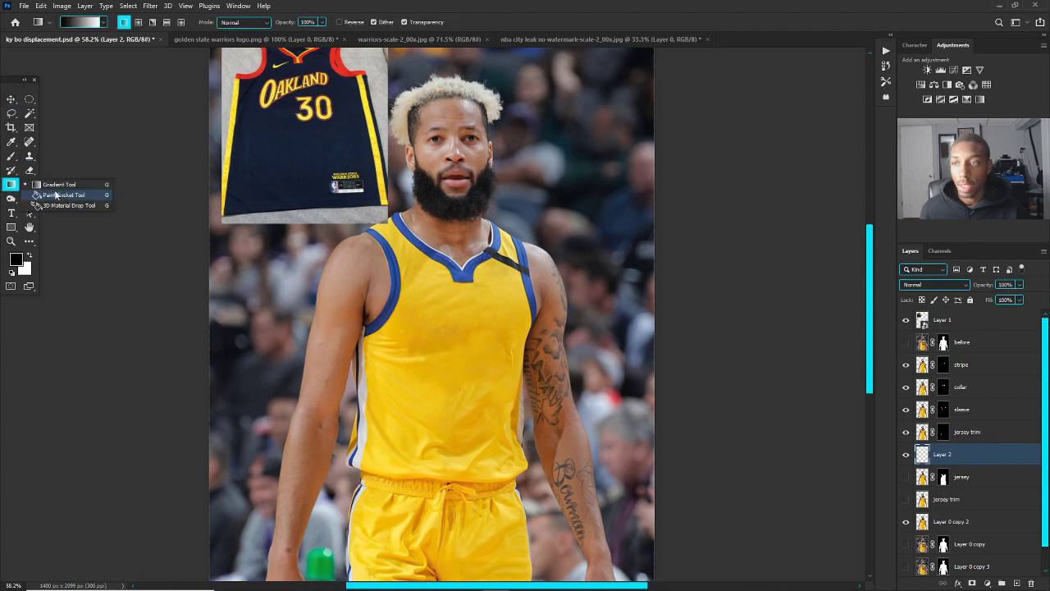
{"action": "left_click", "coordinate": [61, 197]}
{"action": "left_click", "coordinate": [333, 219]}
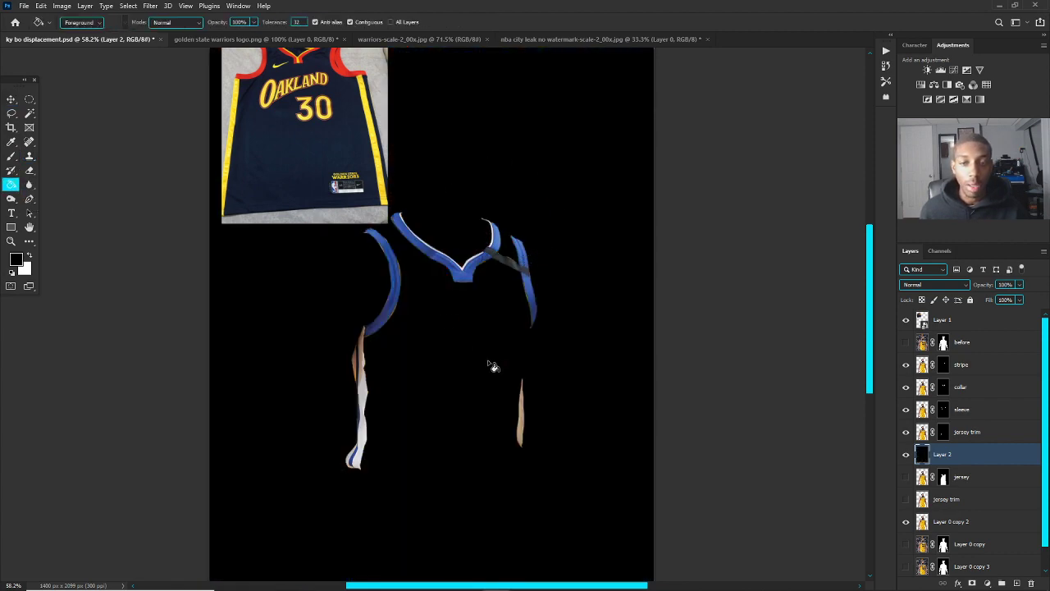
{"action": "key", "text": "ctrl+z"}
{"action": "left_click", "coordinate": [906, 454]}
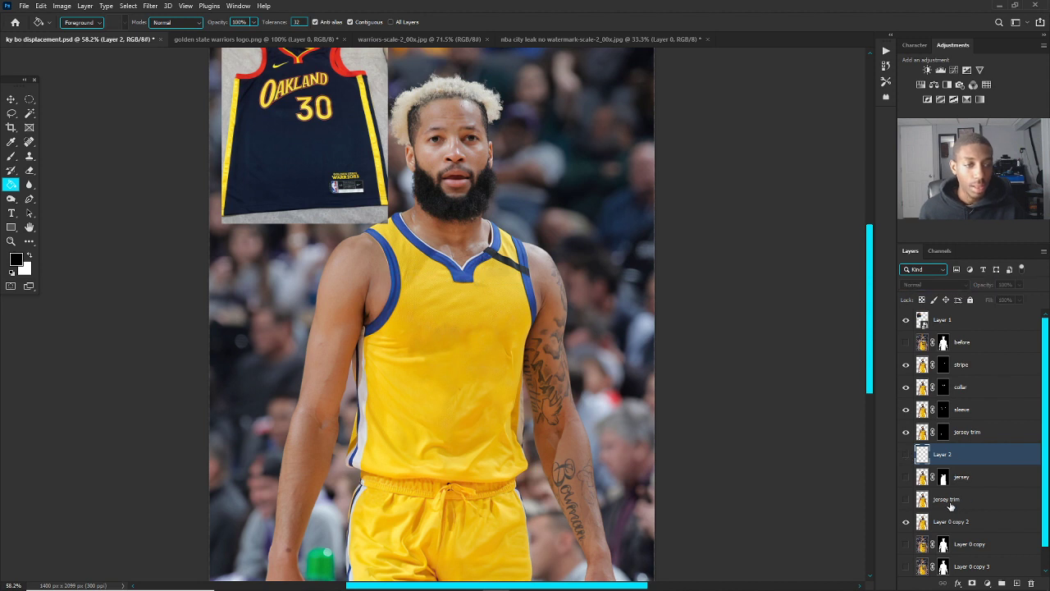
Step: Rename the Layer 0 copy 2 layer as ky
{"action": "double_click", "coordinate": [967, 522]}
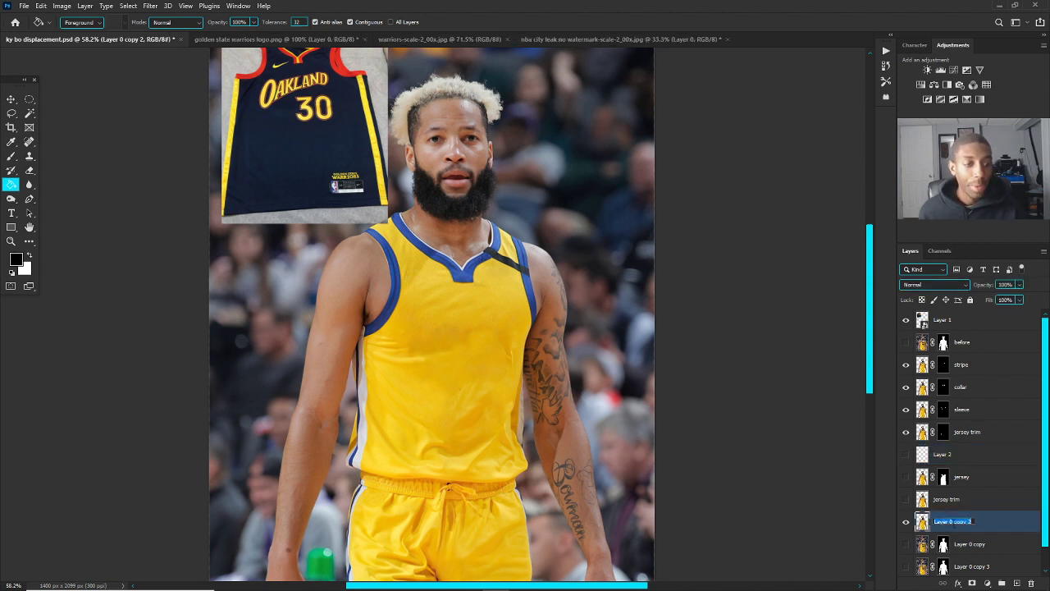
{"action": "type", "text": "ky"}
{"action": "key", "text": "Return"}
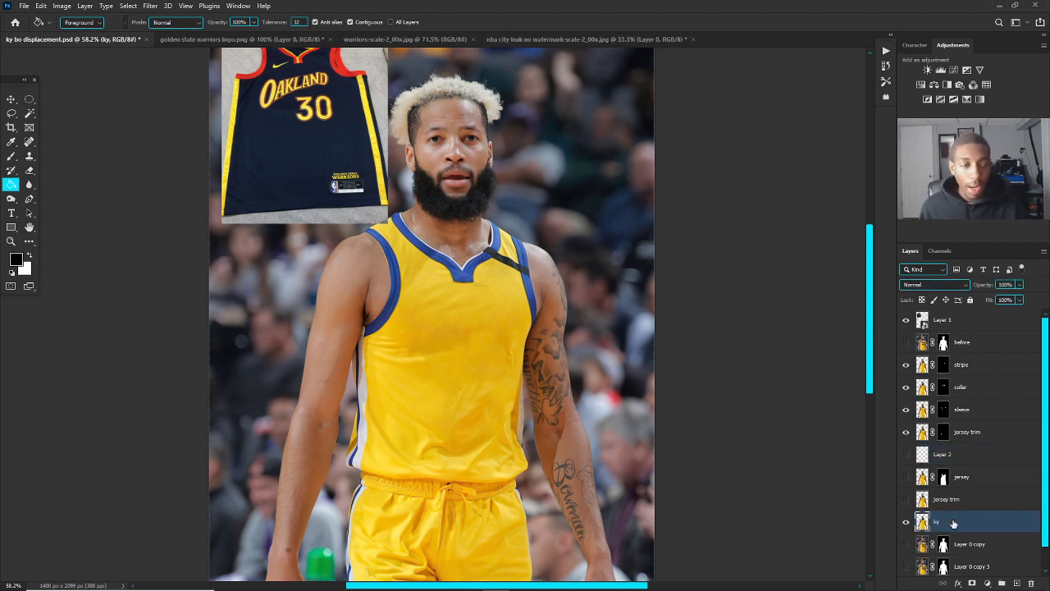
Step: Select the masked jersey layer and make it visible
{"action": "key", "text": "v"}
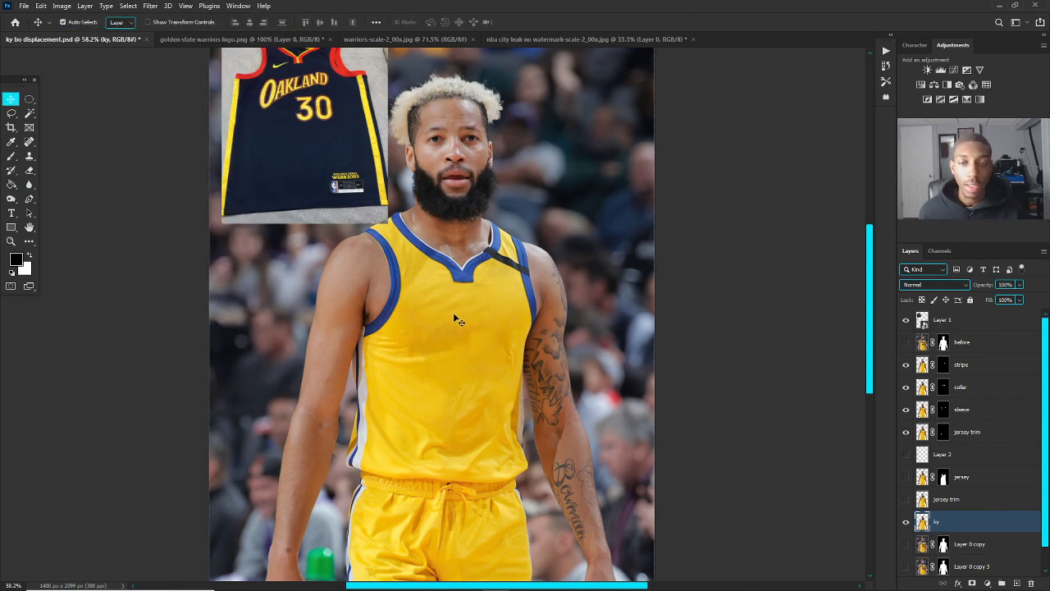
{"action": "scroll", "coordinate": [457, 320], "scroll_direction": "up", "scroll_amount": 2}
{"action": "left_click", "coordinate": [957, 466]}
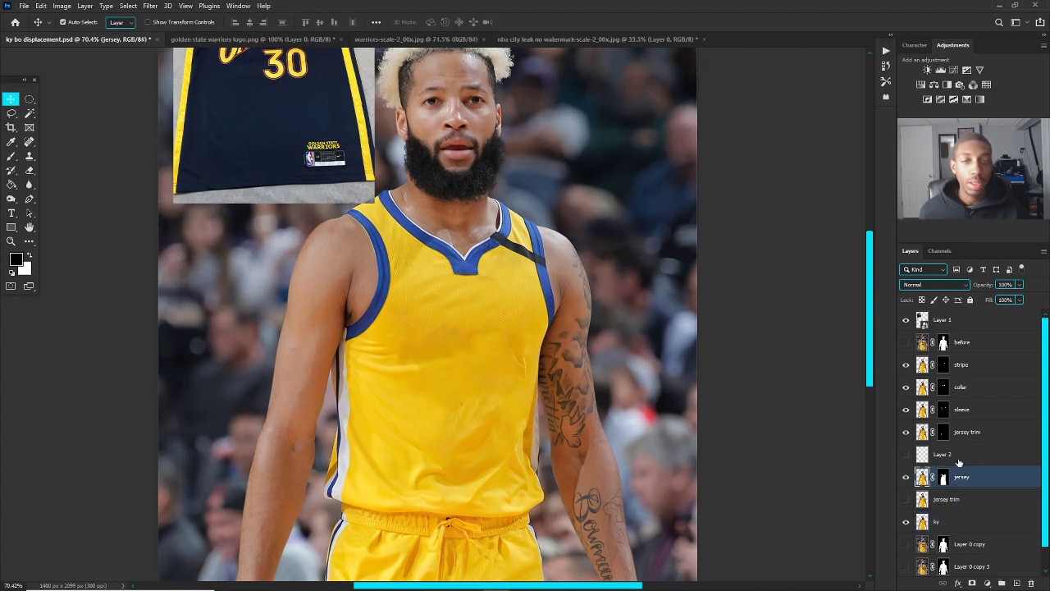
{"action": "scroll", "coordinate": [424, 277], "scroll_direction": "down", "scroll_amount": 2}
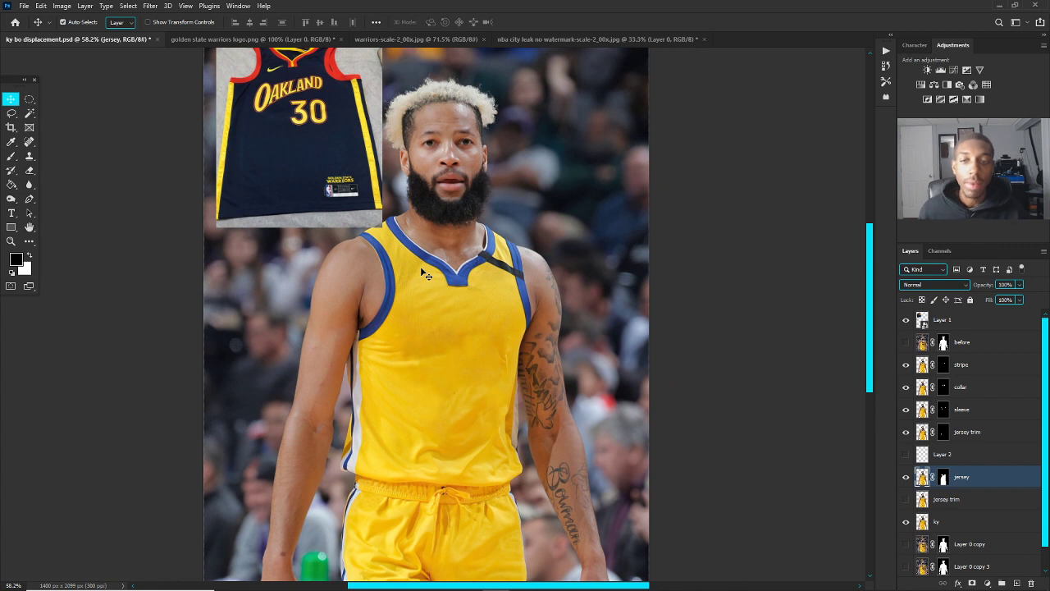
{"action": "scroll", "coordinate": [424, 277], "scroll_direction": "up", "scroll_amount": 2}
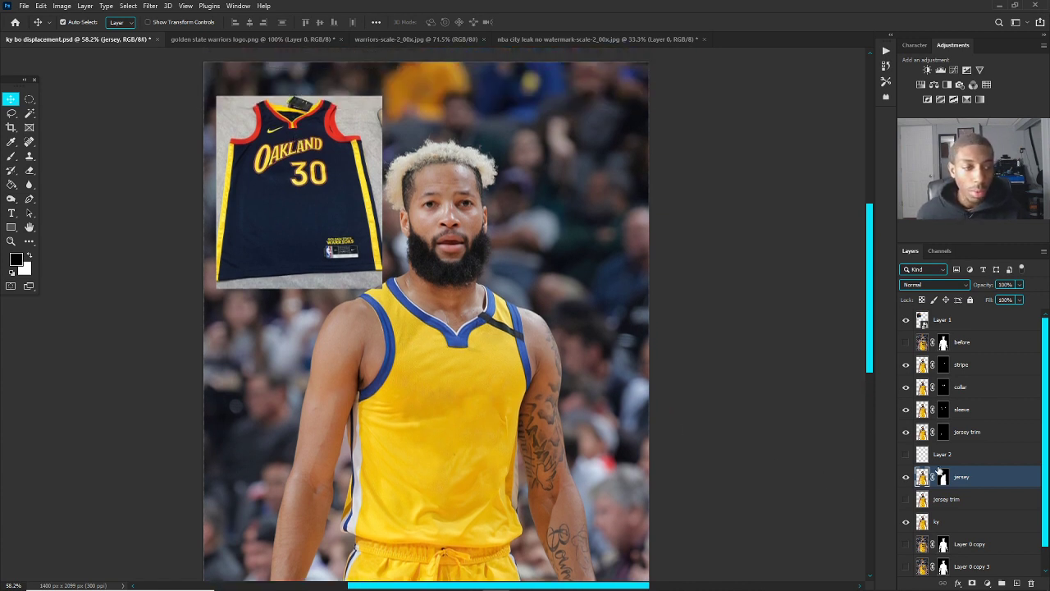
Step: Add a Hue/Saturation adjustment above the jersey layer and set its Saturation to -100
{"action": "left_click", "coordinate": [989, 583]}
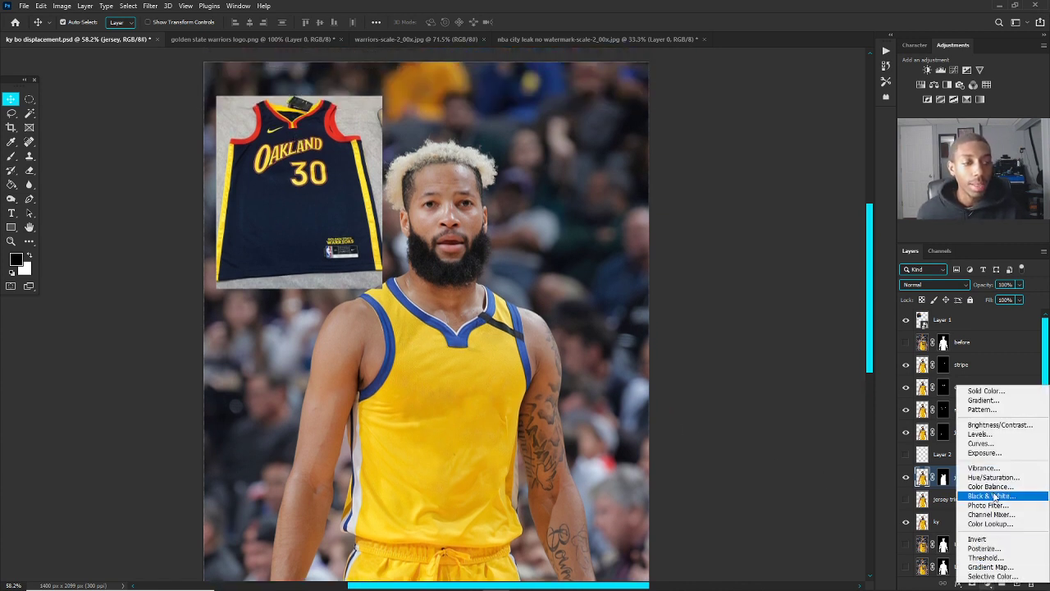
{"action": "left_click", "coordinate": [992, 479]}
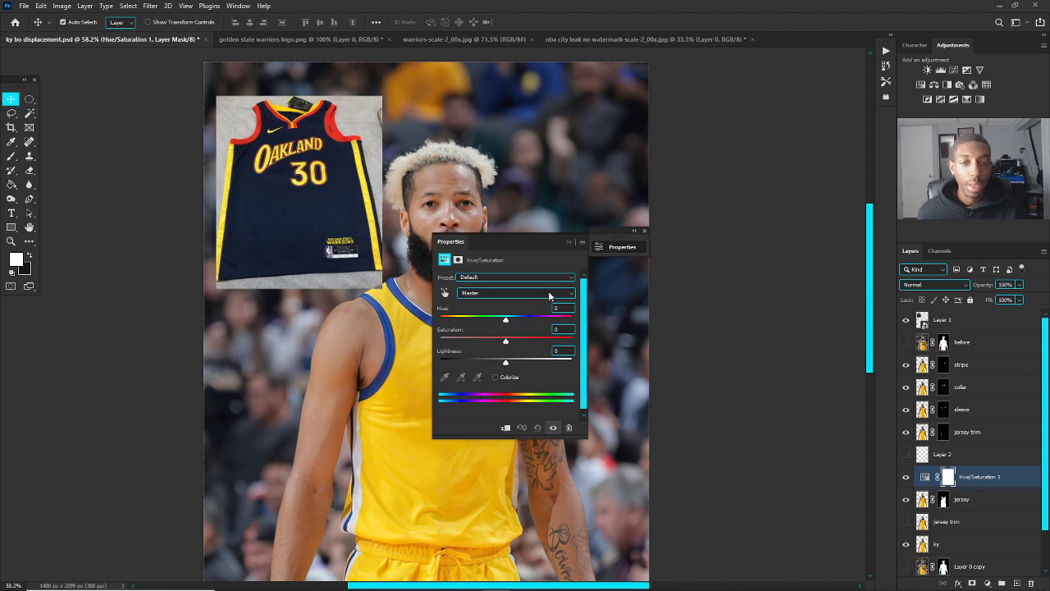
{"action": "left_click_drag", "start_coordinate": [526, 239], "coordinate": [583, 178]}
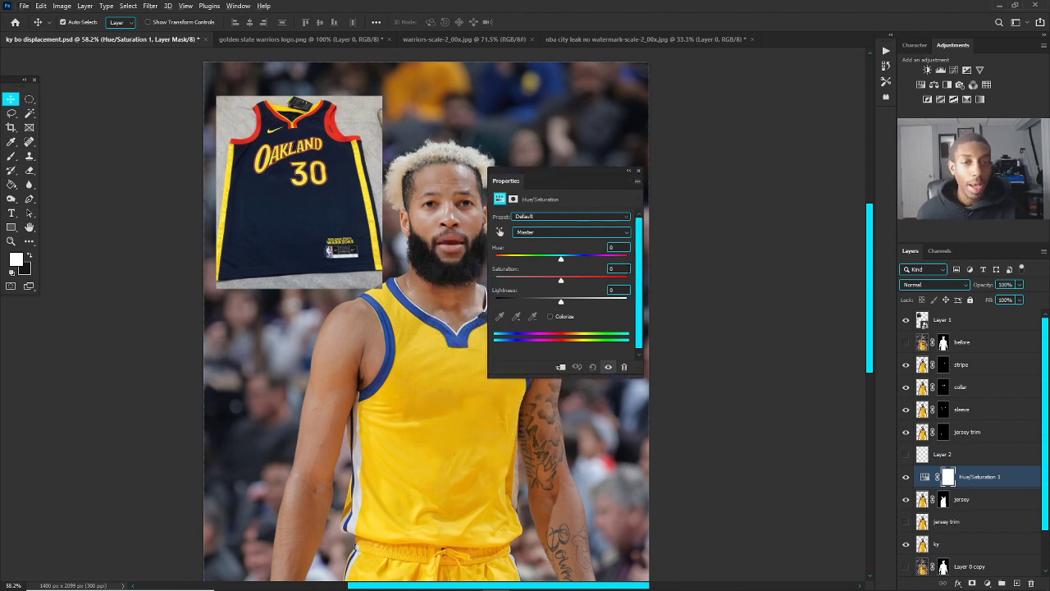
{"action": "left_click_drag", "start_coordinate": [567, 173], "coordinate": [775, 161]}
{"action": "left_click_drag", "start_coordinate": [769, 264], "coordinate": [691, 263]}
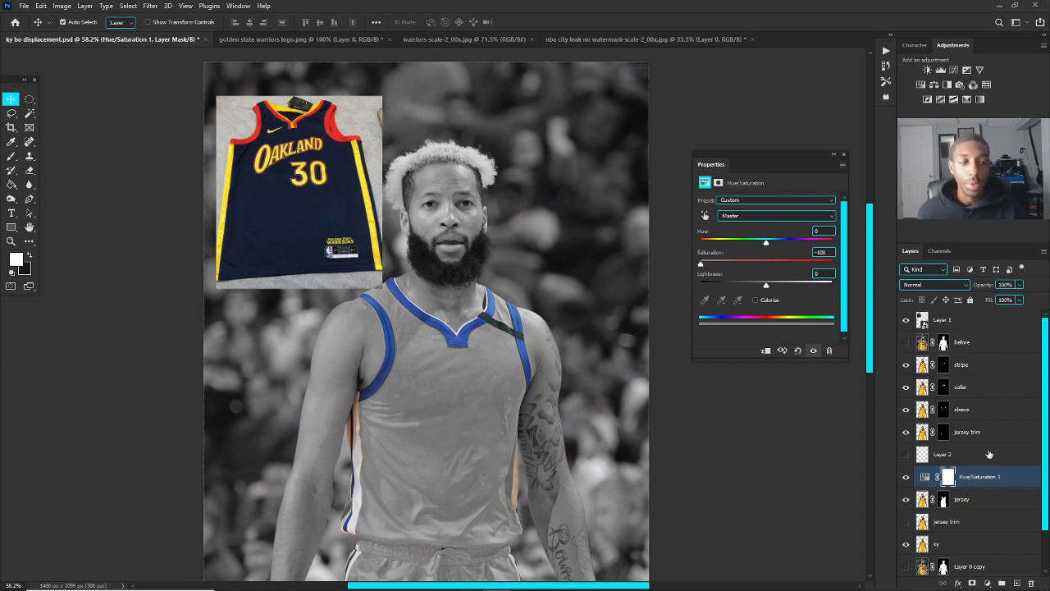
Step: Clip the Hue/Saturation adjustment to the jersey layer so it affects only the uniform, and collapse its properties
{"action": "right_click", "coordinate": [987, 481]}
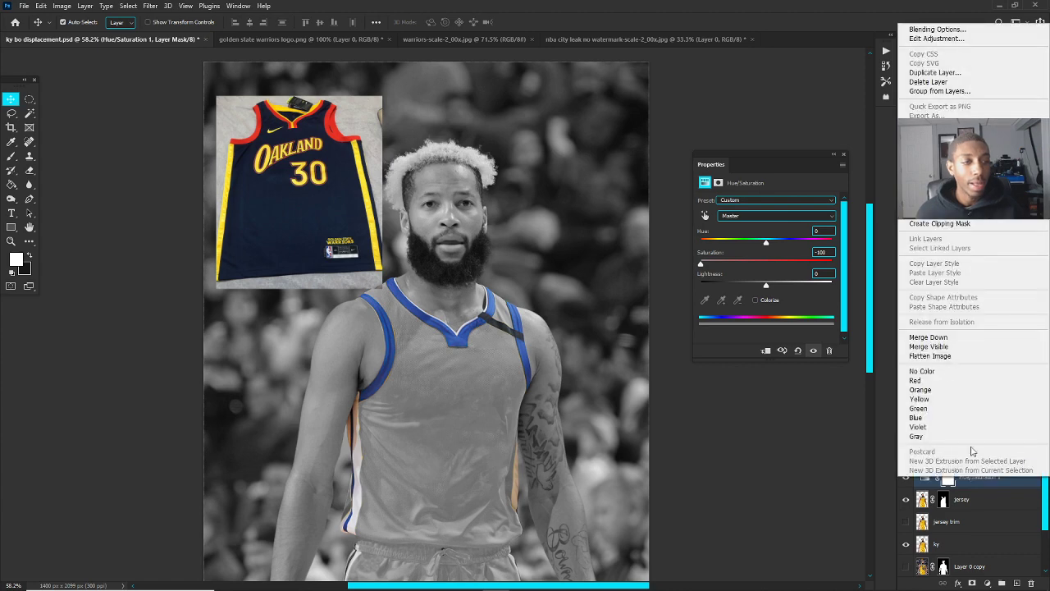
{"action": "left_click", "coordinate": [944, 202]}
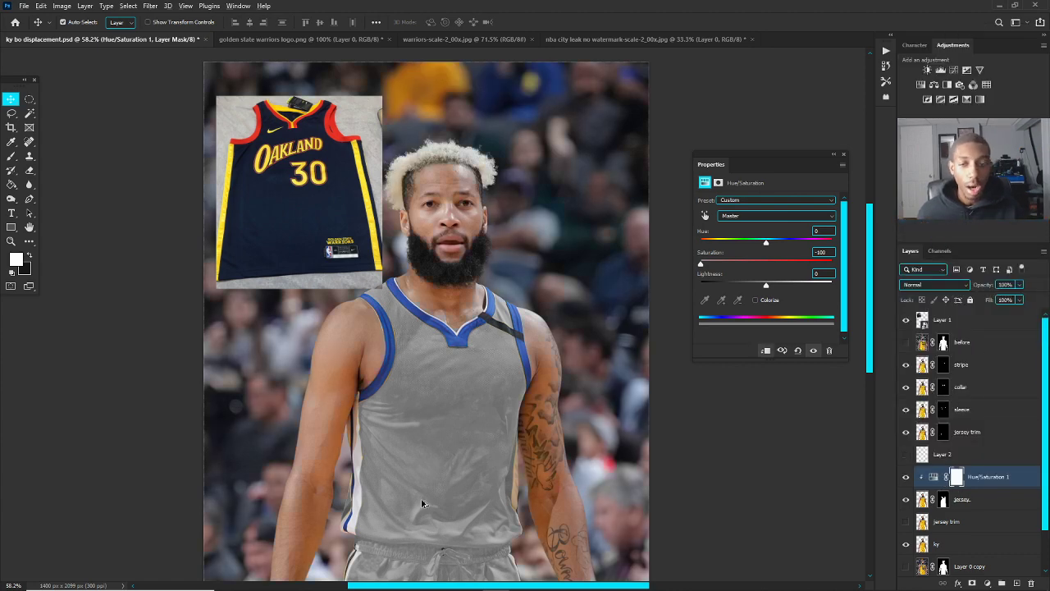
{"action": "scroll", "coordinate": [430, 462], "scroll_direction": "up", "scroll_amount": 3}
{"action": "scroll", "coordinate": [430, 461], "scroll_direction": "down", "scroll_amount": 3}
{"action": "scroll", "coordinate": [425, 363], "scroll_direction": "down", "scroll_amount": 2}
{"action": "scroll", "coordinate": [421, 341], "scroll_direction": "down", "scroll_amount": 1}
{"action": "scroll", "coordinate": [423, 320], "scroll_direction": "down", "scroll_amount": 2}
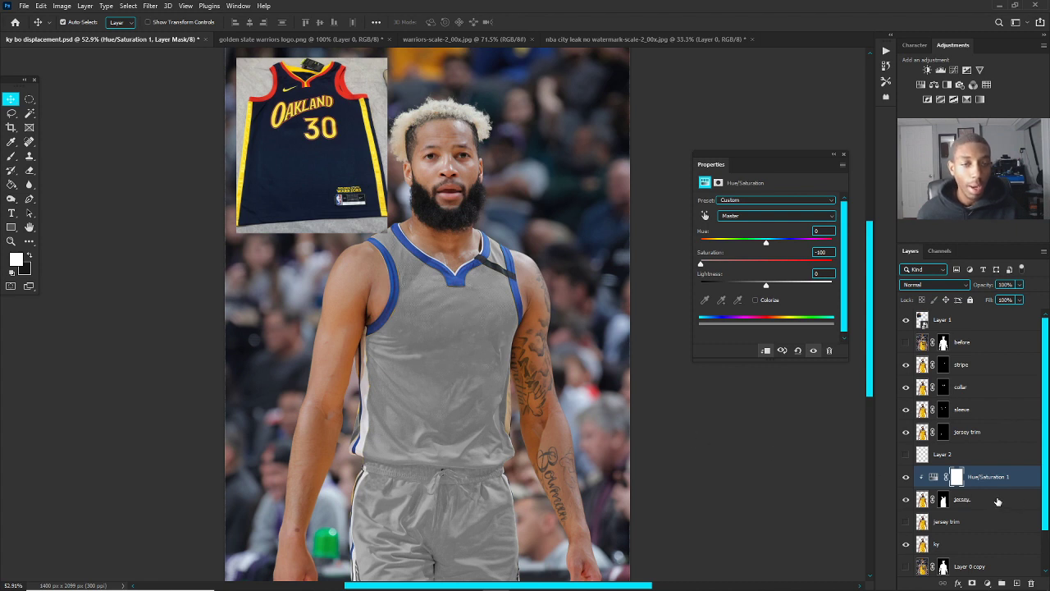
{"action": "left_click", "coordinate": [833, 156]}
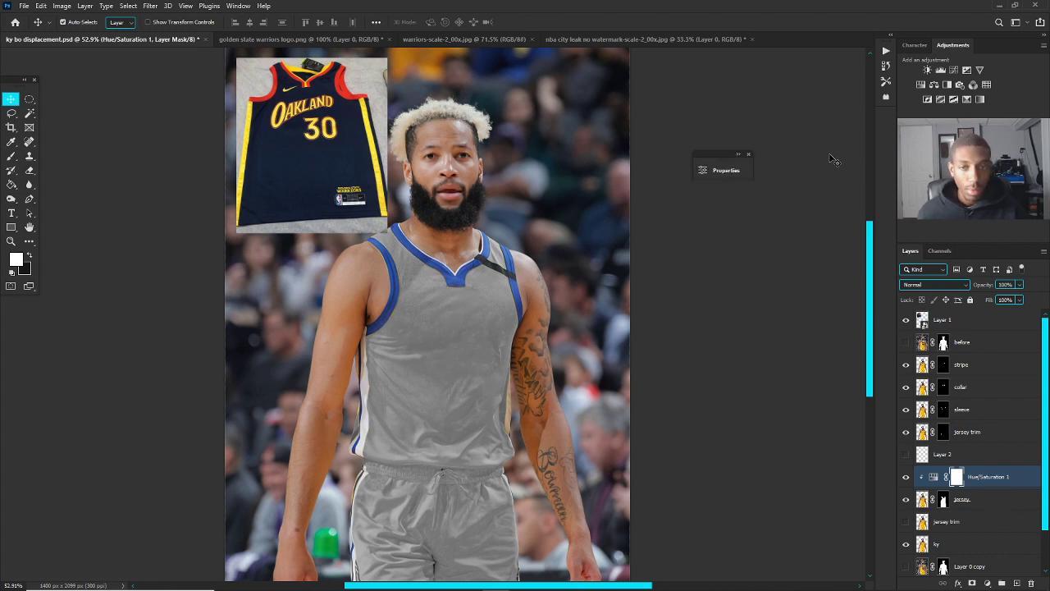
Step: Add a clipped Channel Mixer adjustment above the Hue/Saturation layer and make it monochrome
{"action": "scroll", "coordinate": [837, 162], "scroll_direction": "up", "scroll_amount": 2}
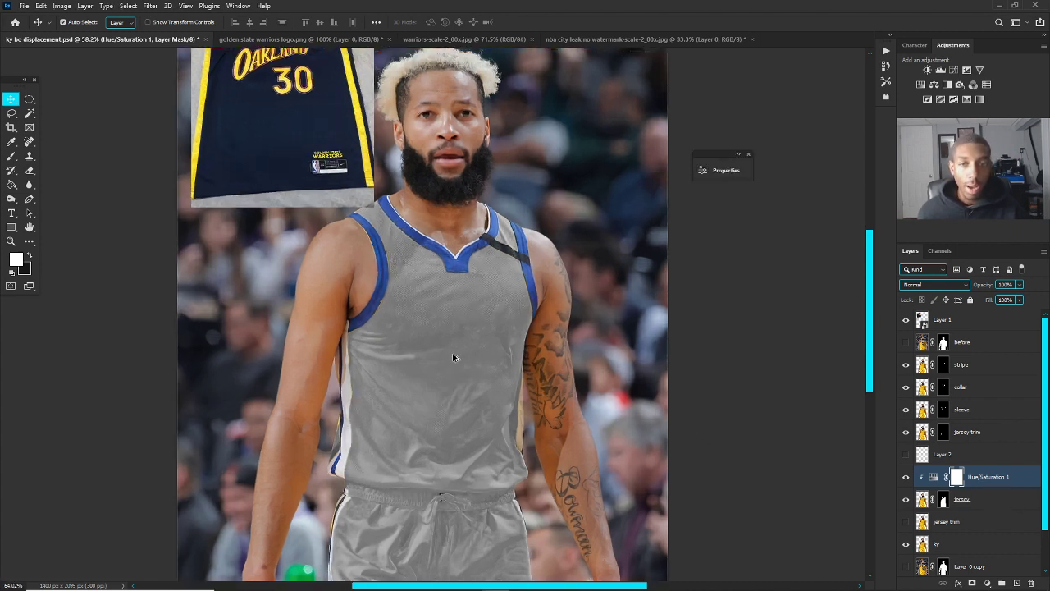
{"action": "left_click", "coordinate": [987, 584]}
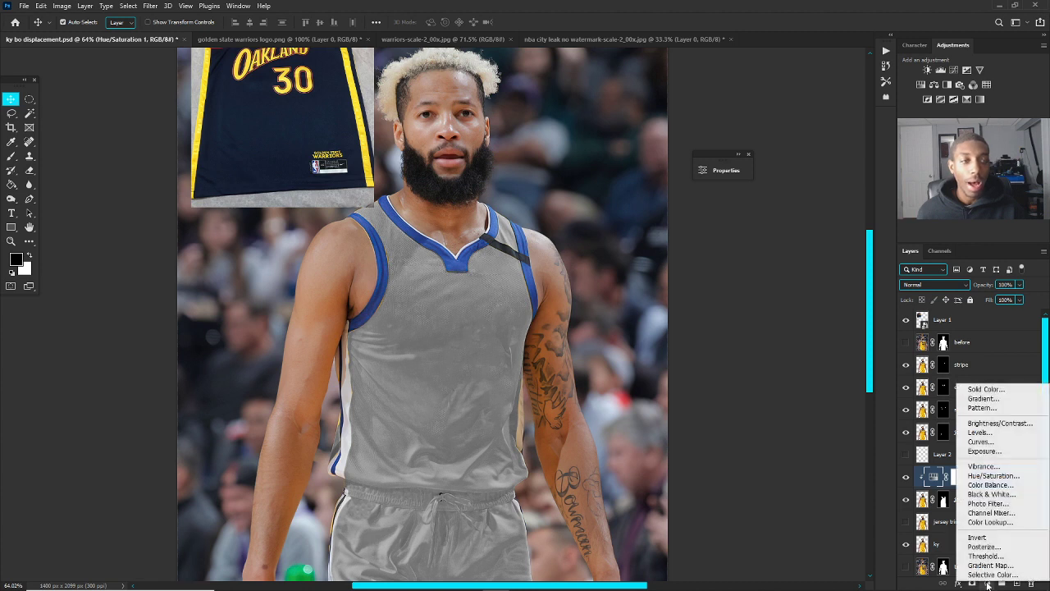
{"action": "left_click", "coordinate": [992, 512]}
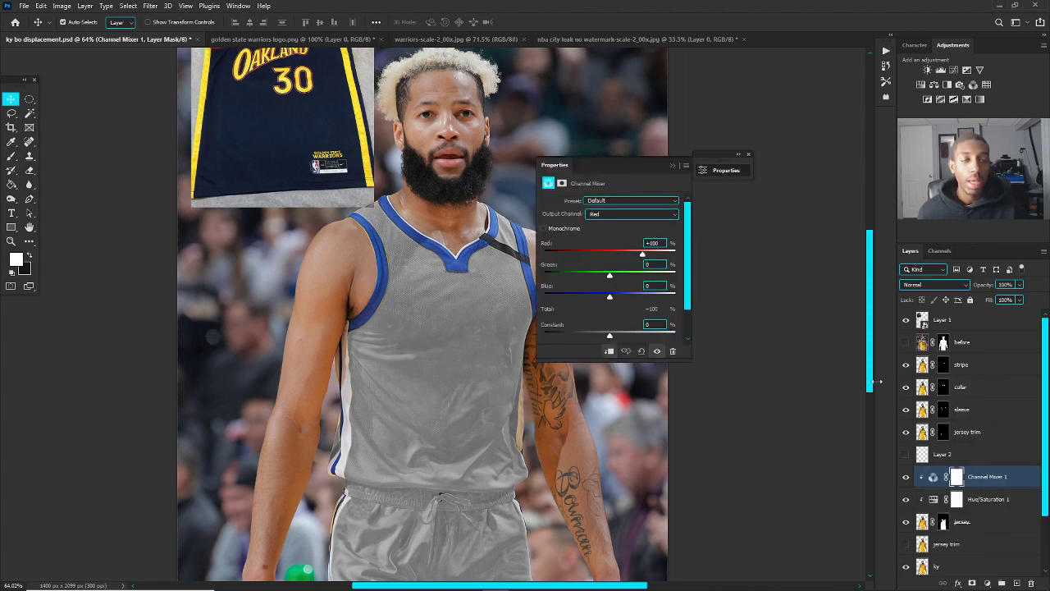
{"action": "left_click", "coordinate": [543, 228]}
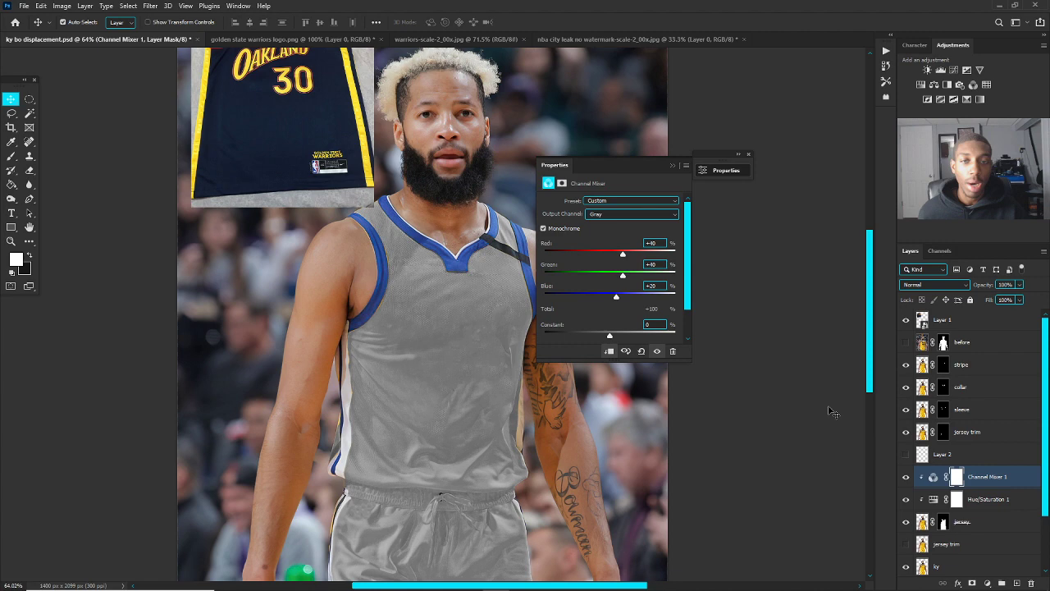
Step: Hide the Hue/Saturation adjustment and set the Channel Mixer's Red value to +62%
{"action": "left_click", "coordinate": [906, 499]}
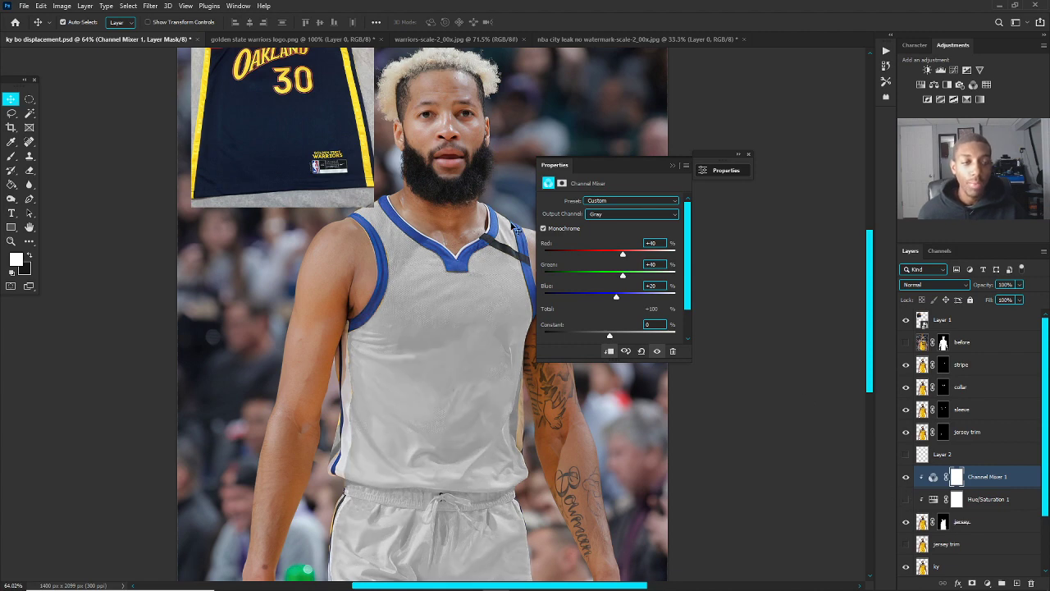
{"action": "mouse_move", "coordinate": [622, 256]}
{"action": "left_mouse_down"}
{"action": "mouse_move", "coordinate": [611, 255]}
{"action": "mouse_move", "coordinate": [631, 254]}
{"action": "left_mouse_up"}
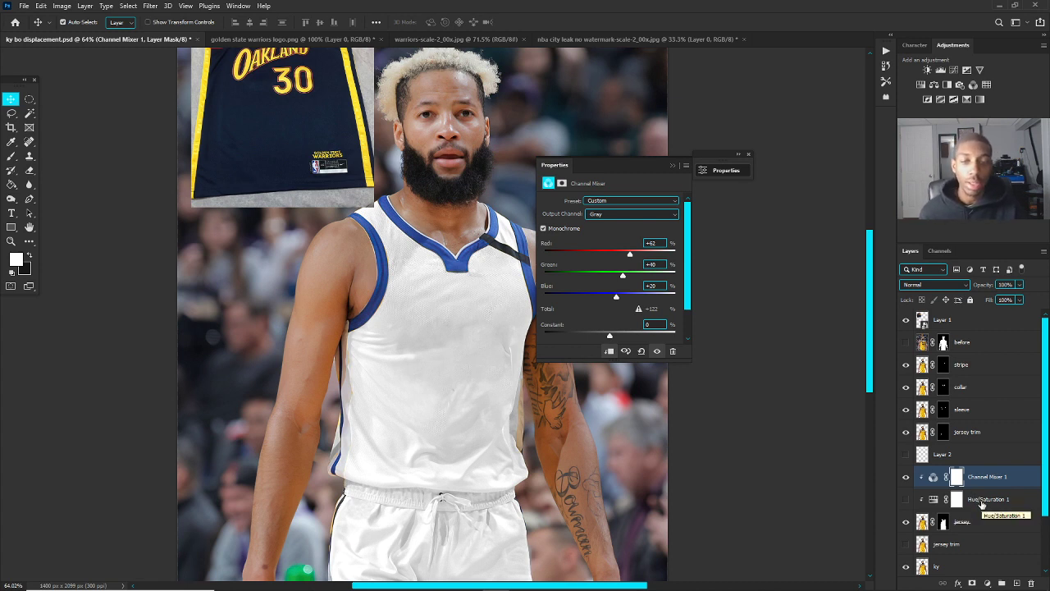
Step: Delete the hidden Hue/Saturation adjustment, keeping the Channel Mixer clipped to the jersey layer
{"action": "left_click", "coordinate": [983, 500]}
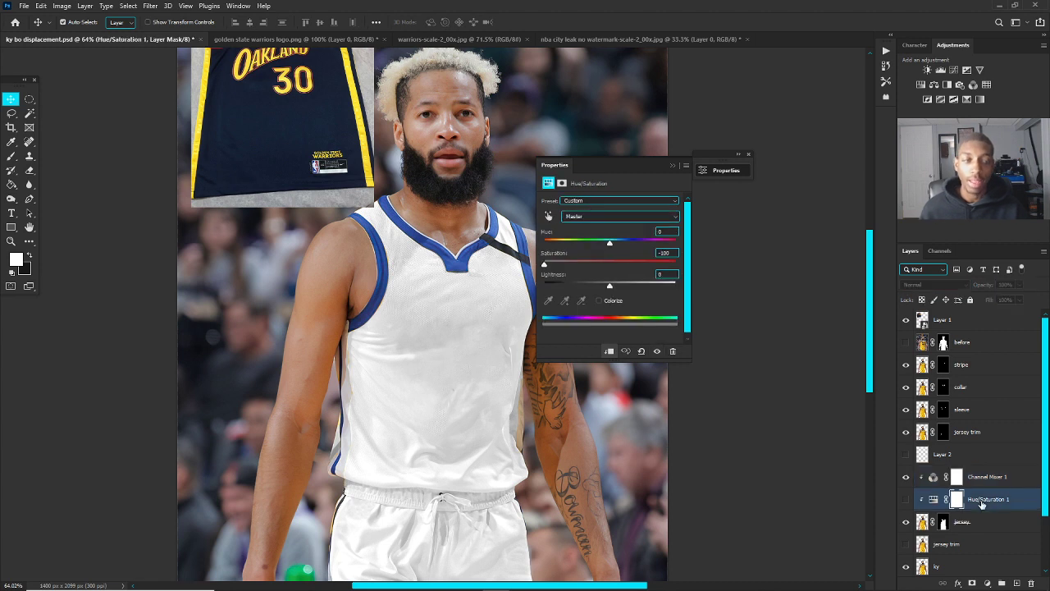
{"action": "key", "text": "Delete"}
{"action": "key", "text": "g"}
{"action": "key", "text": "Delete"}
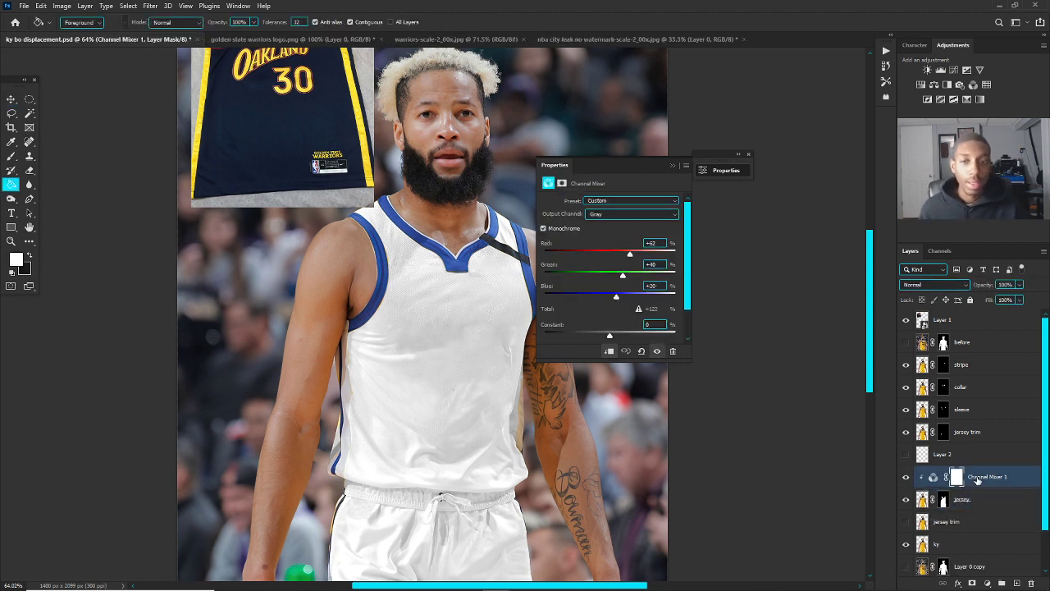
Step: Touch up the jersey layer's mask with a small 13 px white brush along the yellow-tinged side seam, and collapse the mask properties
{"action": "scroll", "coordinate": [610, 344], "scroll_direction": "up", "scroll_amount": 1}
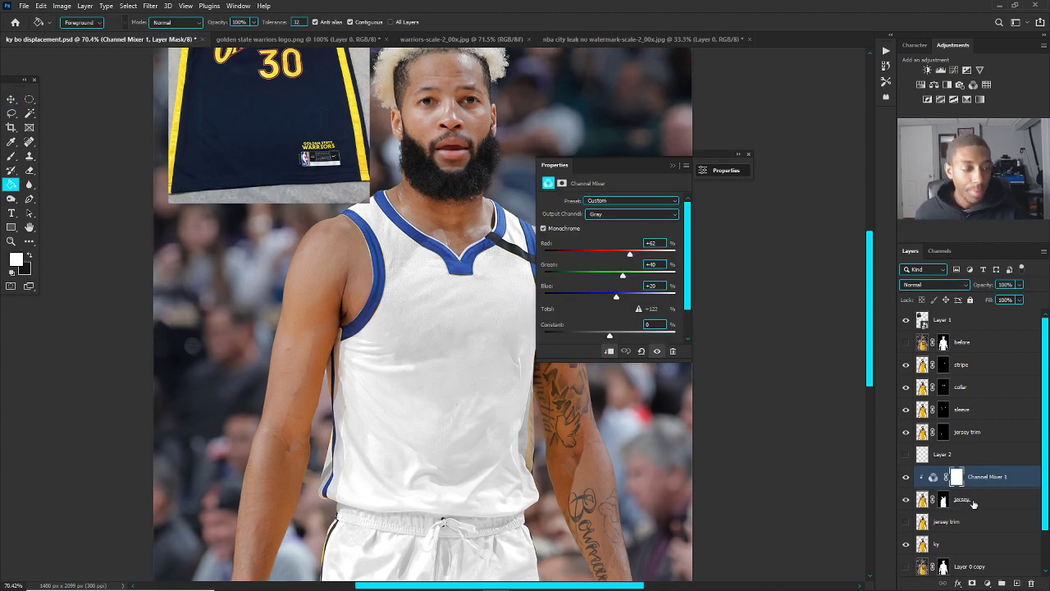
{"action": "scroll", "coordinate": [420, 427], "scroll_direction": "up", "scroll_amount": 1}
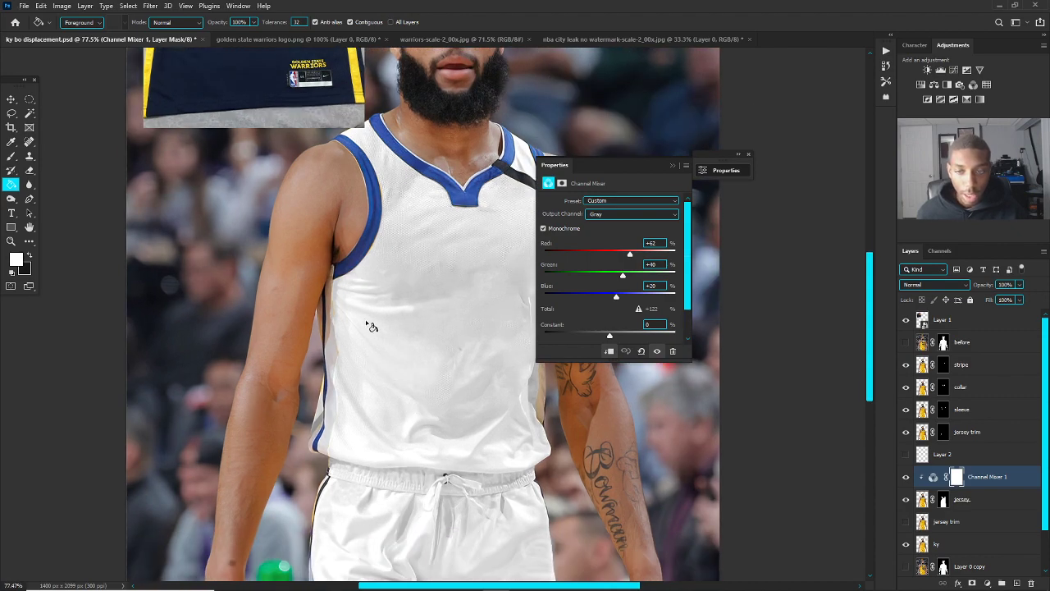
{"action": "scroll", "coordinate": [391, 341], "scroll_direction": "up", "scroll_amount": 1}
{"action": "scroll", "coordinate": [340, 301], "scroll_direction": "up", "scroll_amount": 2}
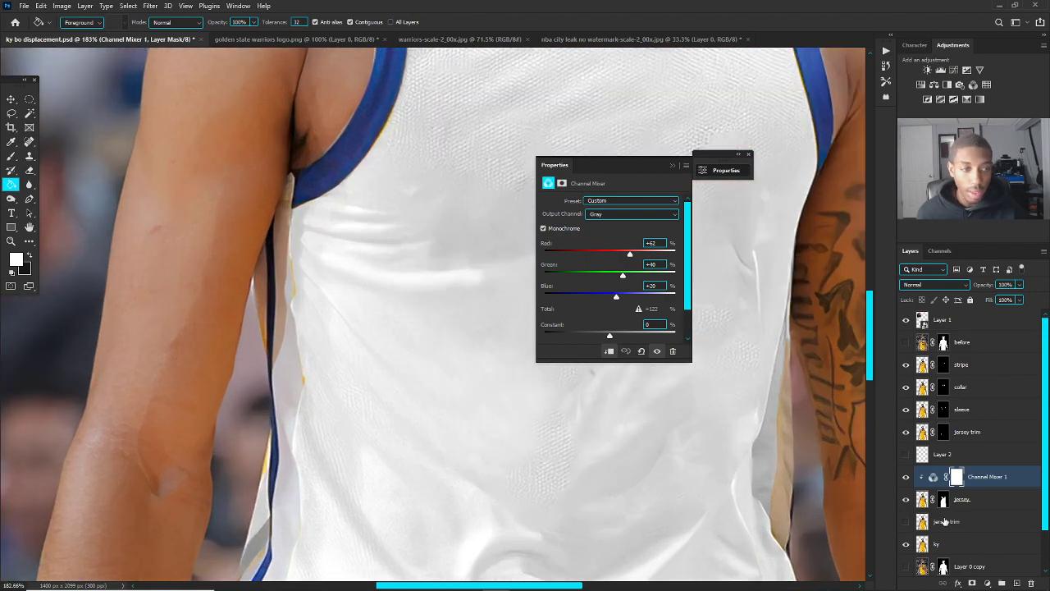
{"action": "left_click", "coordinate": [943, 500]}
{"action": "key", "text": "b"}
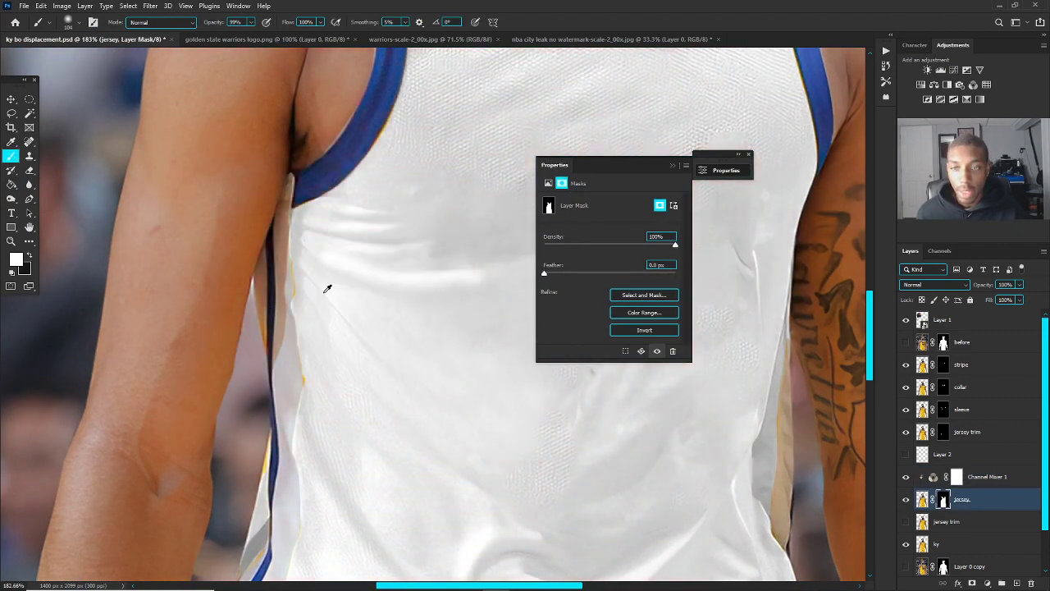
{"action": "left_click_drag", "start_coordinate": [314, 280], "coordinate": [287, 289]}
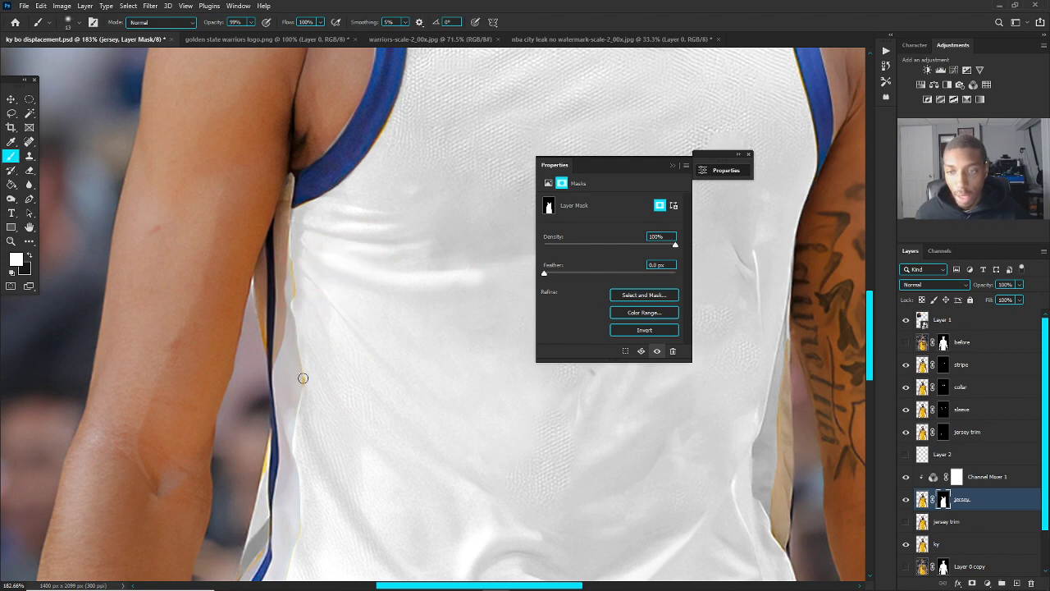
{"action": "scroll", "coordinate": [324, 355], "scroll_direction": "down", "scroll_amount": 5}
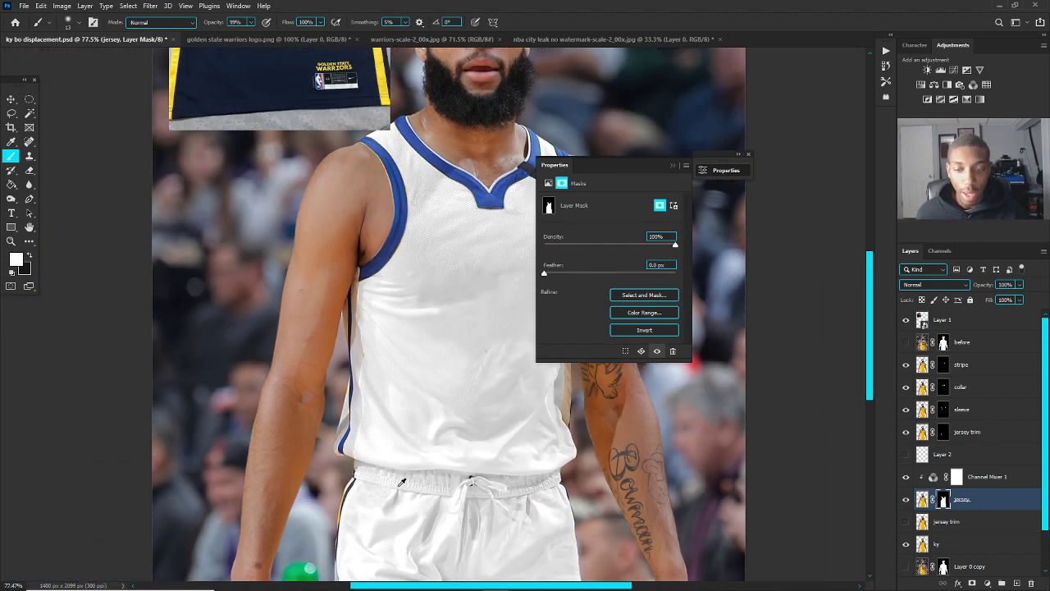
{"action": "scroll", "coordinate": [451, 276], "scroll_direction": "up", "scroll_amount": 2}
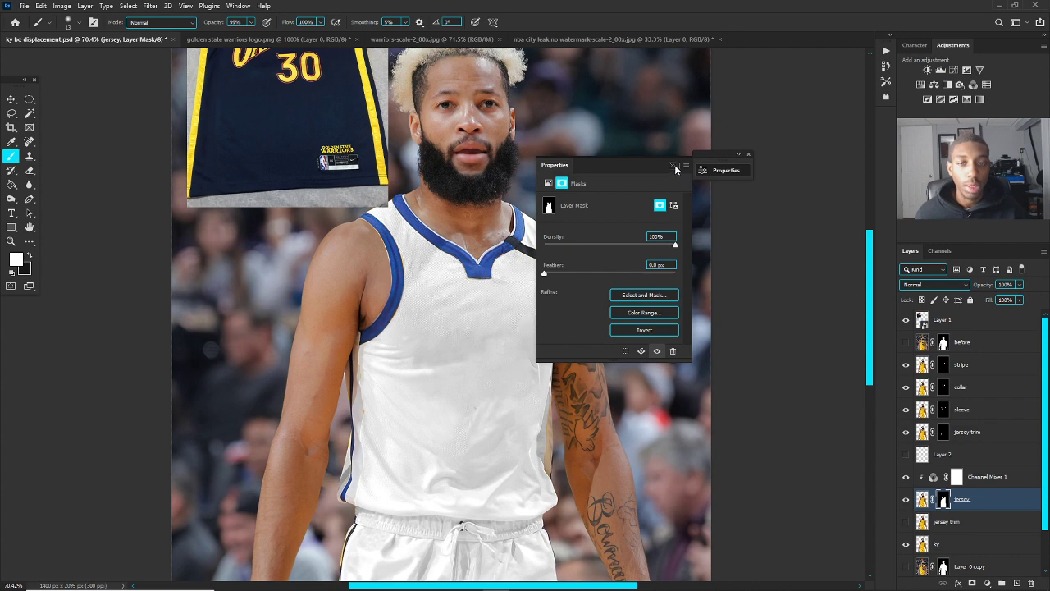
{"action": "left_click", "coordinate": [674, 165]}
{"action": "scroll", "coordinate": [465, 329], "scroll_direction": "up", "scroll_amount": 1}
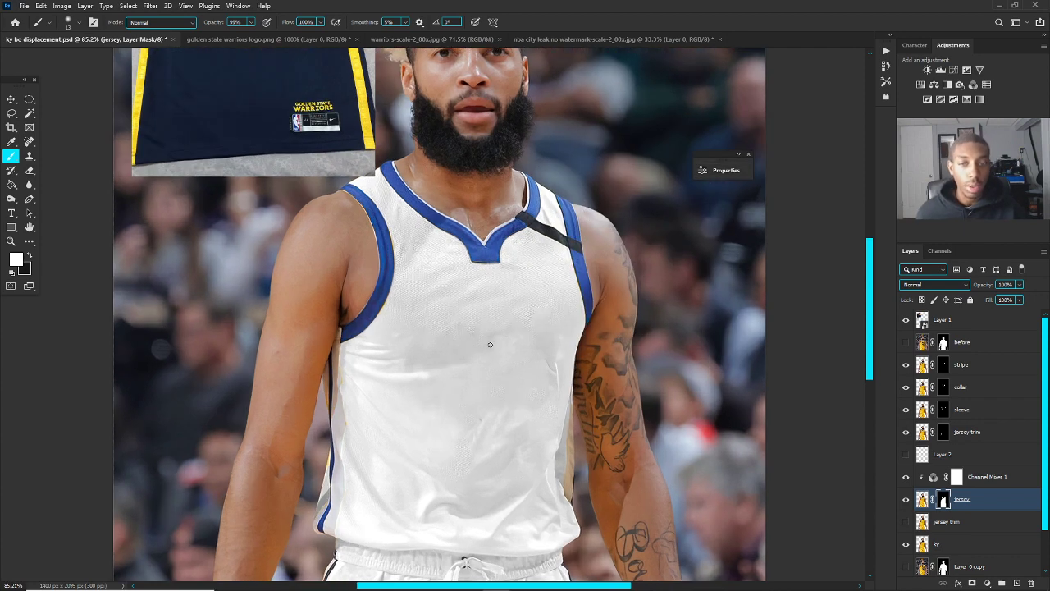
{"action": "scroll", "coordinate": [490, 344], "scroll_direction": "down", "scroll_amount": 2}
{"action": "scroll", "coordinate": [509, 354], "scroll_direction": "up", "scroll_amount": 1}
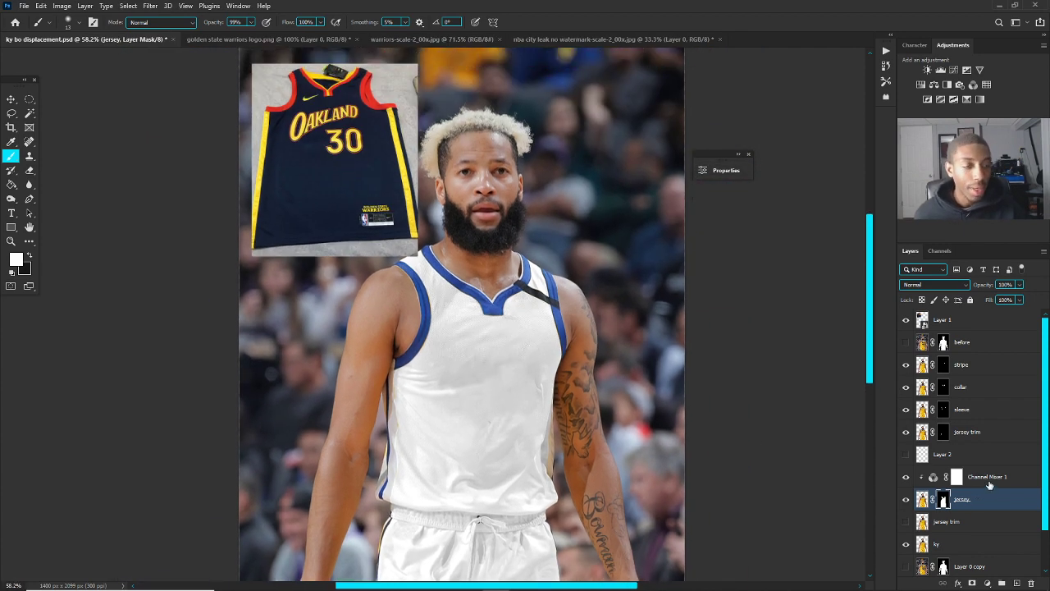
Step: Convert the Channel Mixer adjustment and the jersey layer together into one smart object
{"action": "left_click", "coordinate": [989, 484]}
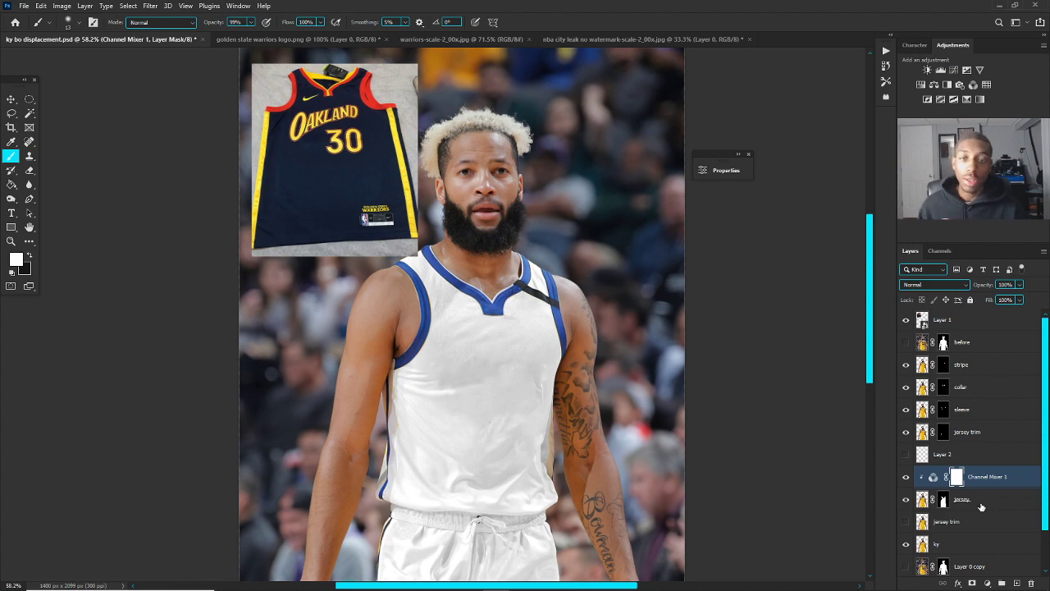
{"action": "scroll", "coordinate": [484, 427], "scroll_direction": "down", "scroll_amount": 2}
{"action": "scroll", "coordinate": [474, 378], "scroll_direction": "up", "scroll_amount": 1}
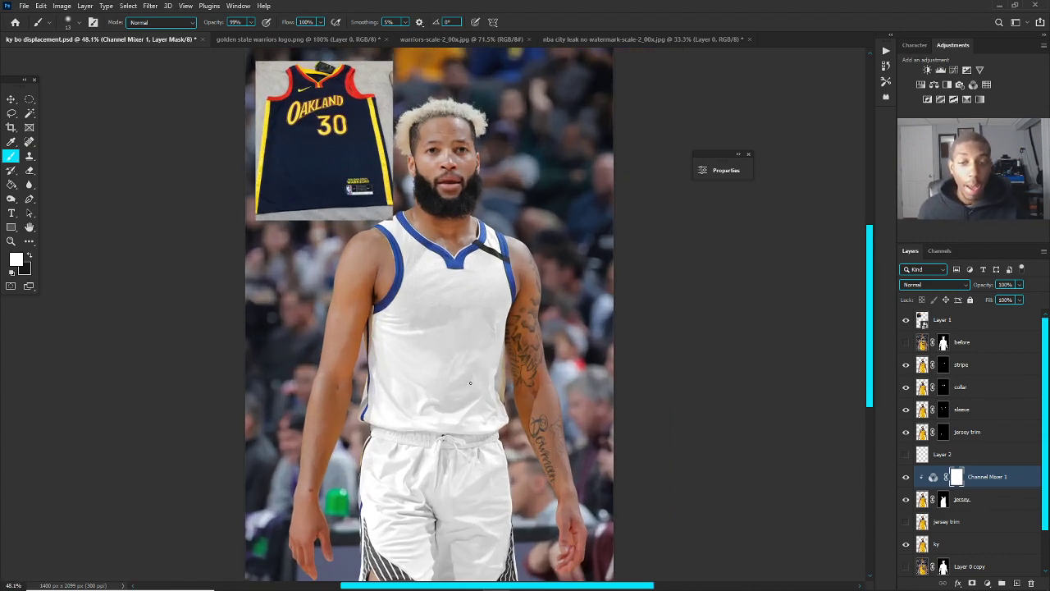
{"action": "scroll", "coordinate": [422, 444], "scroll_direction": "up", "scroll_amount": 5}
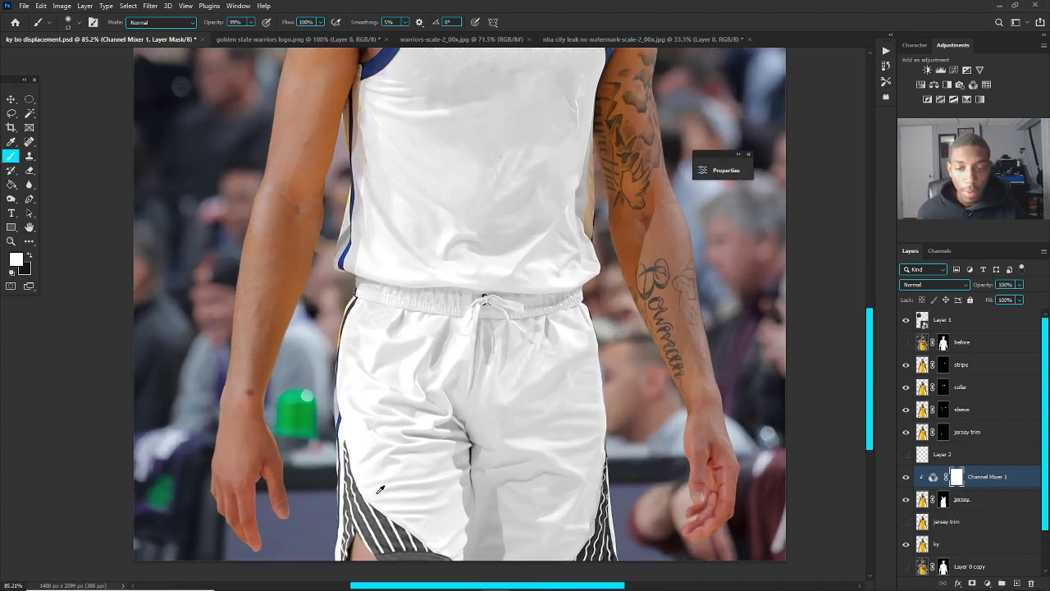
{"action": "scroll", "coordinate": [378, 500], "scroll_direction": "up", "scroll_amount": 1}
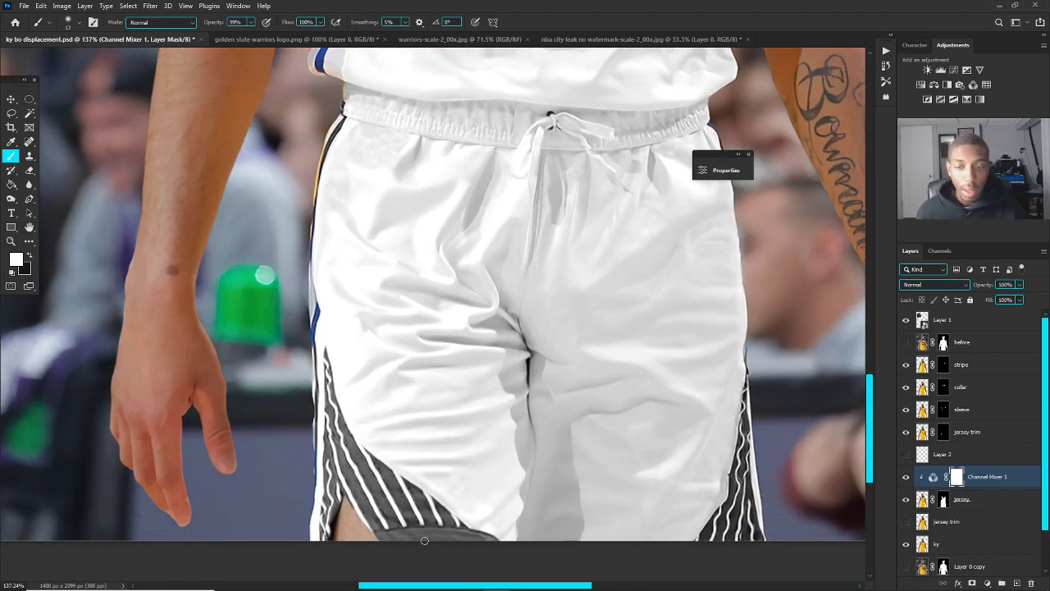
{"action": "scroll", "coordinate": [390, 467], "scroll_direction": "up", "scroll_amount": 1}
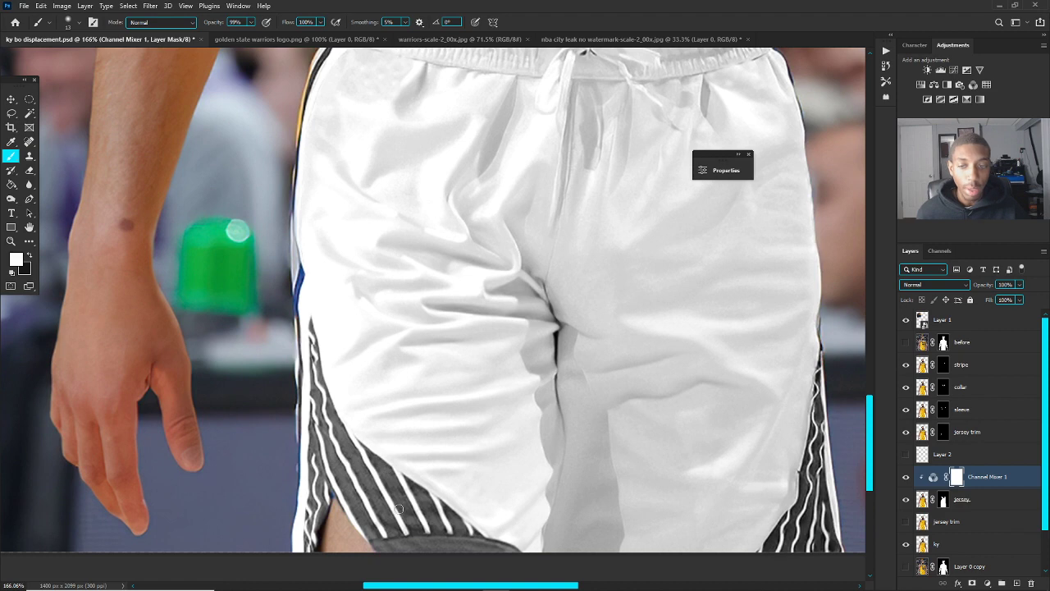
{"action": "scroll", "coordinate": [399, 509], "scroll_direction": "up", "scroll_amount": 1}
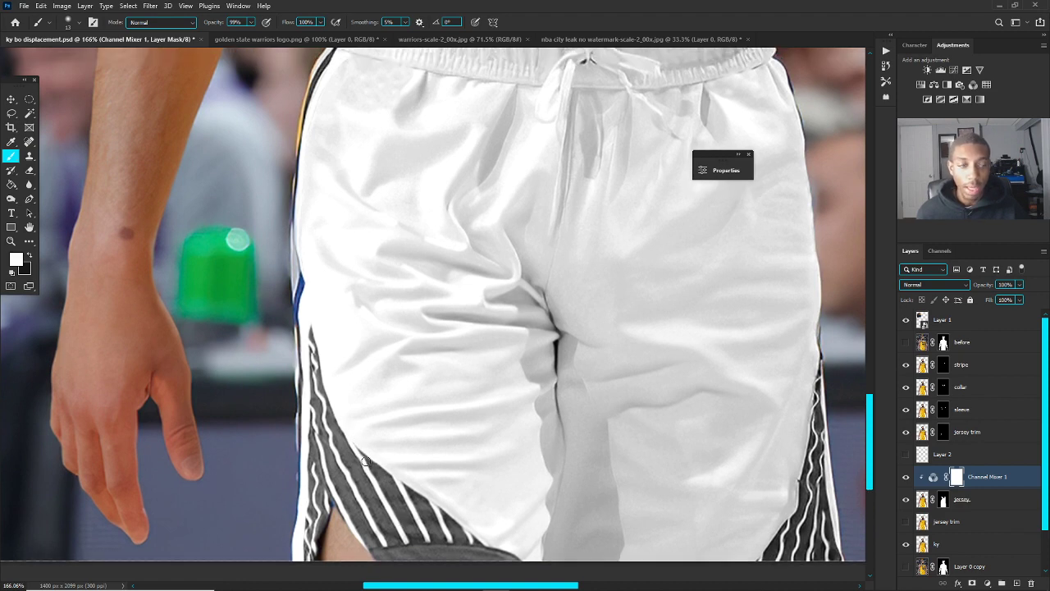
{"action": "scroll", "coordinate": [501, 394], "scroll_direction": "down", "scroll_amount": 5}
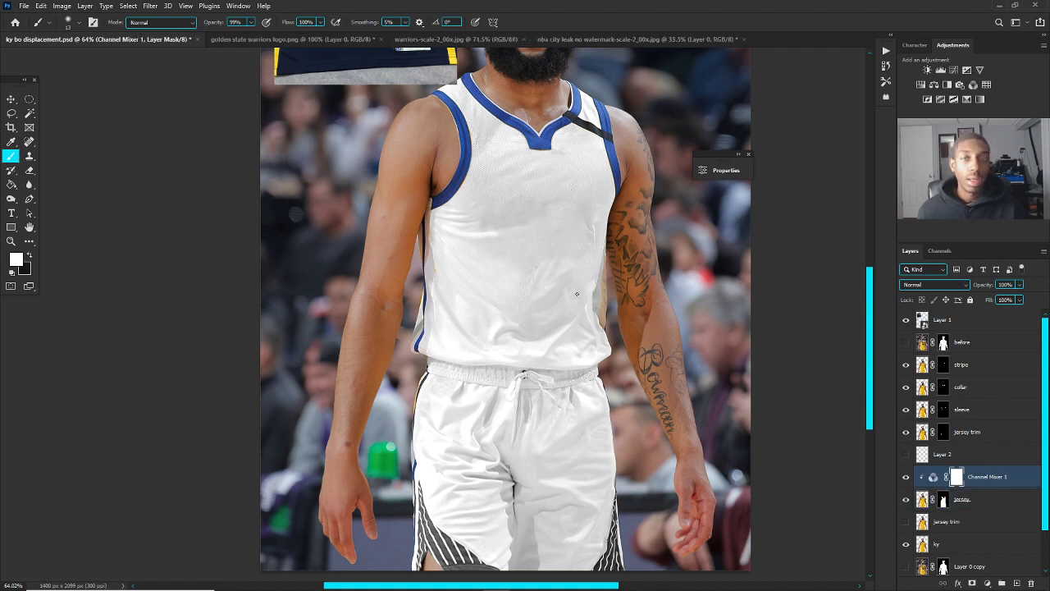
{"action": "key", "text": "x"}
{"action": "left_click", "coordinate": [976, 500], "text": "shift"}
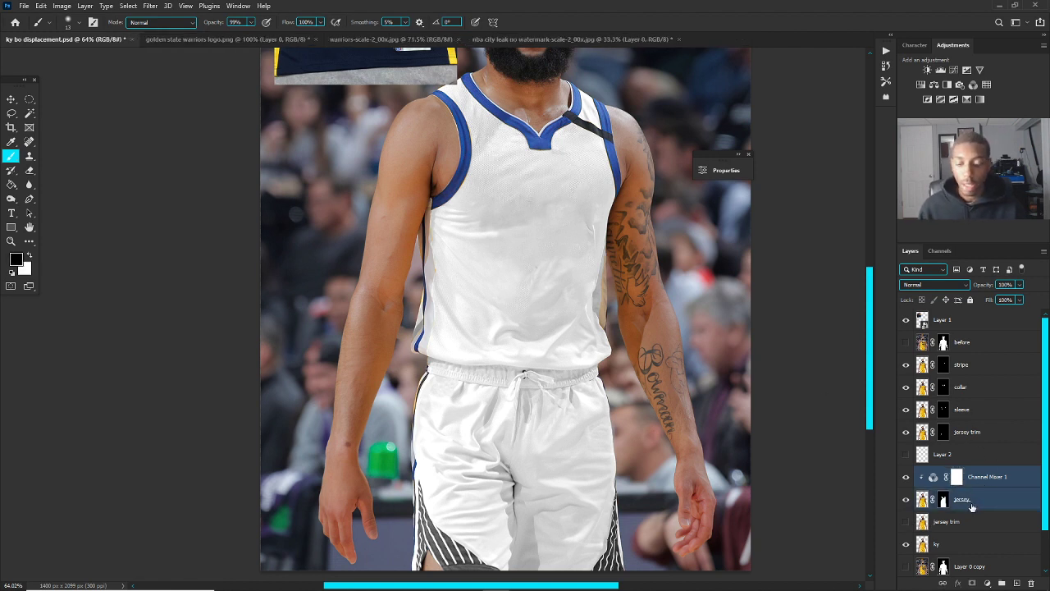
{"action": "key", "text": "F5"}
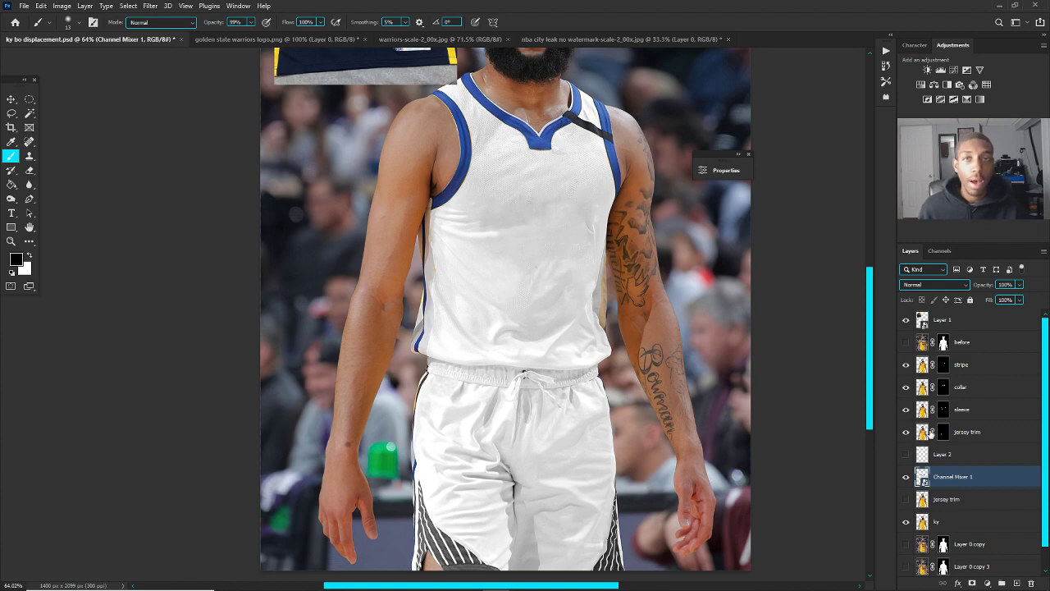
{"action": "right_click", "coordinate": [954, 481]}
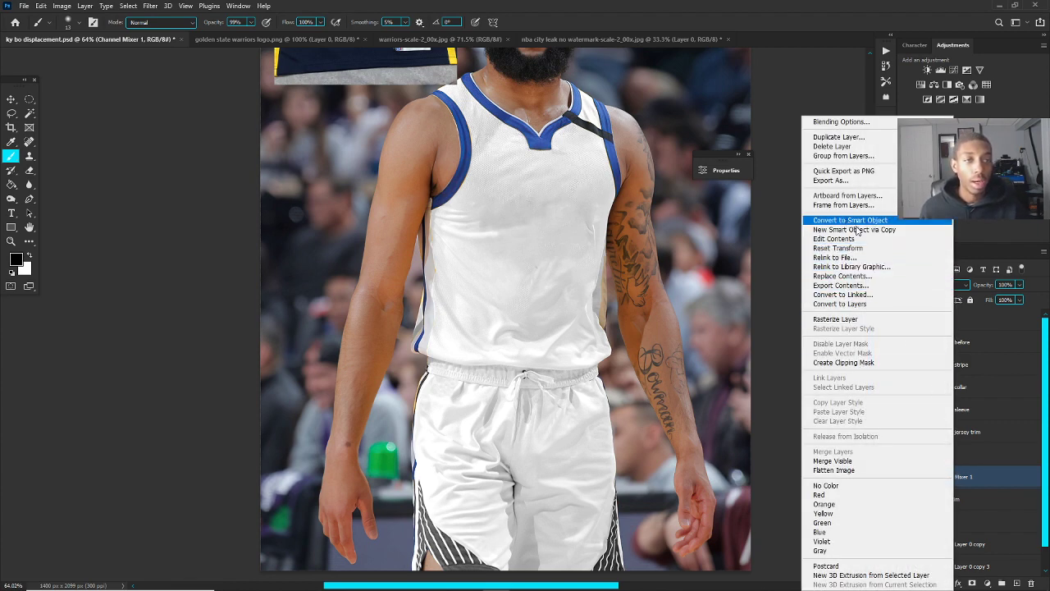
{"action": "left_click", "coordinate": [986, 476]}
Step: Examine the whitened jersey and the striped side panels of the shorts up close
{"action": "scroll", "coordinate": [525, 316], "scroll_direction": "down", "scroll_amount": 4}
{"action": "scroll", "coordinate": [526, 314], "scroll_direction": "down", "scroll_amount": 1}
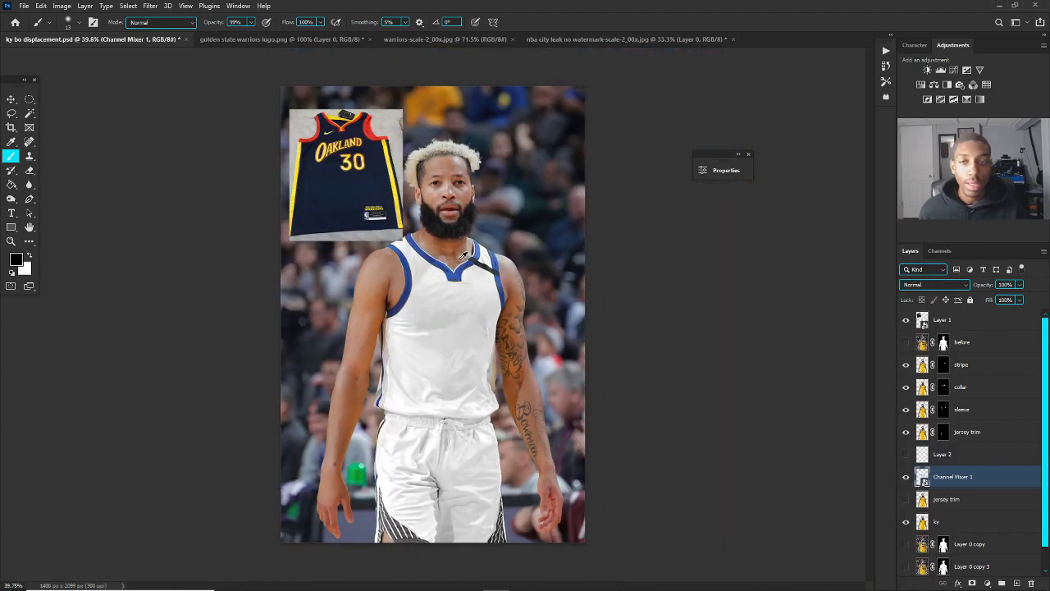
{"action": "scroll", "coordinate": [459, 275], "scroll_direction": "up", "scroll_amount": 4}
{"action": "scroll", "coordinate": [546, 293], "scroll_direction": "down", "scroll_amount": 4}
{"action": "key", "text": "v"}
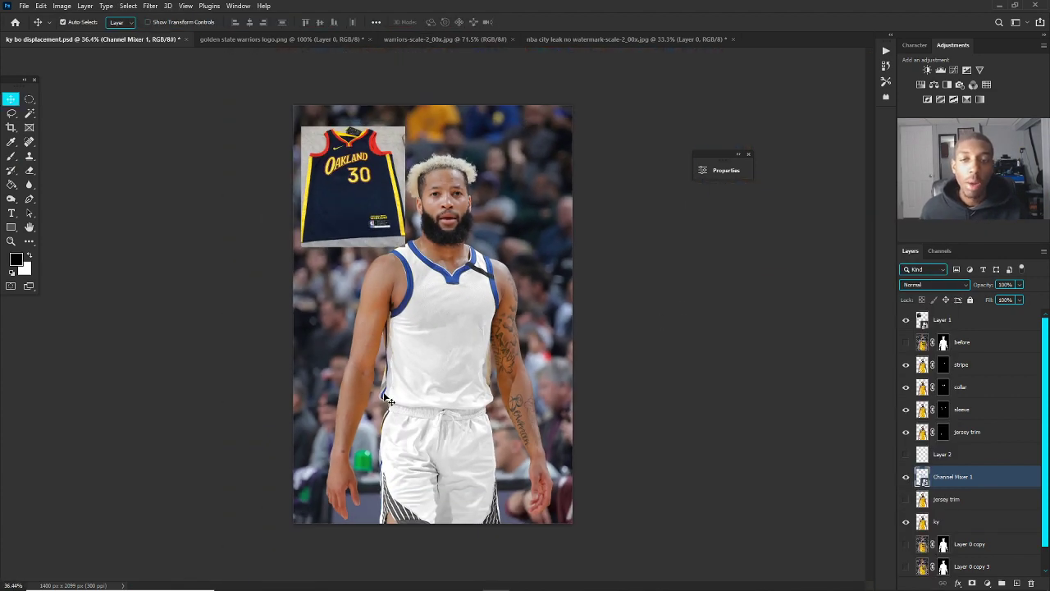
{"action": "scroll", "coordinate": [387, 402], "scroll_direction": "up", "scroll_amount": 2}
{"action": "scroll", "coordinate": [697, 452], "scroll_direction": "down", "scroll_amount": 3}
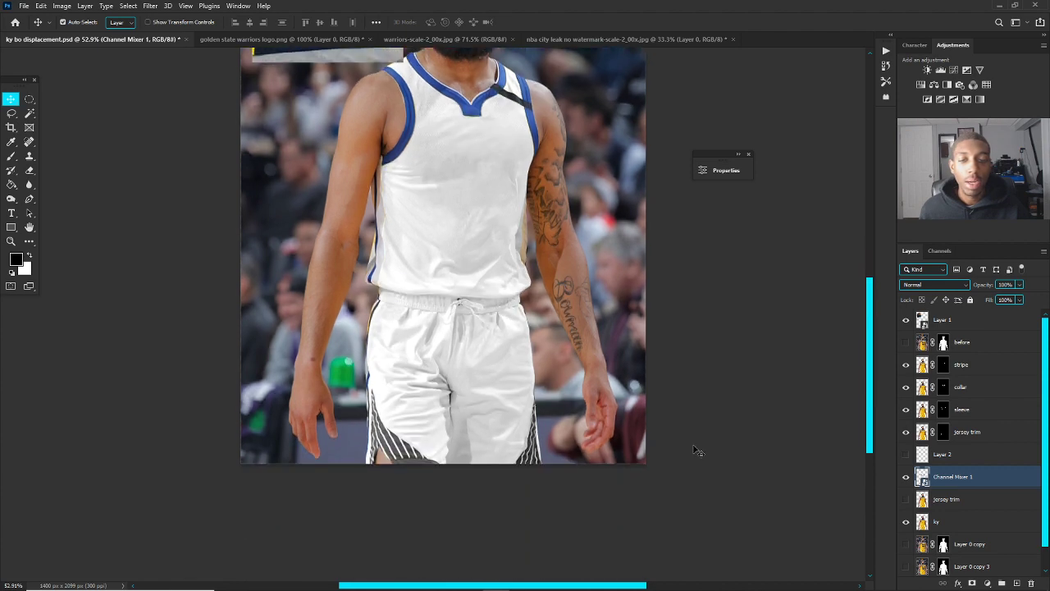
{"action": "scroll", "coordinate": [380, 466], "scroll_direction": "up", "scroll_amount": 5}
{"action": "scroll", "coordinate": [397, 417], "scroll_direction": "down", "scroll_amount": 4}
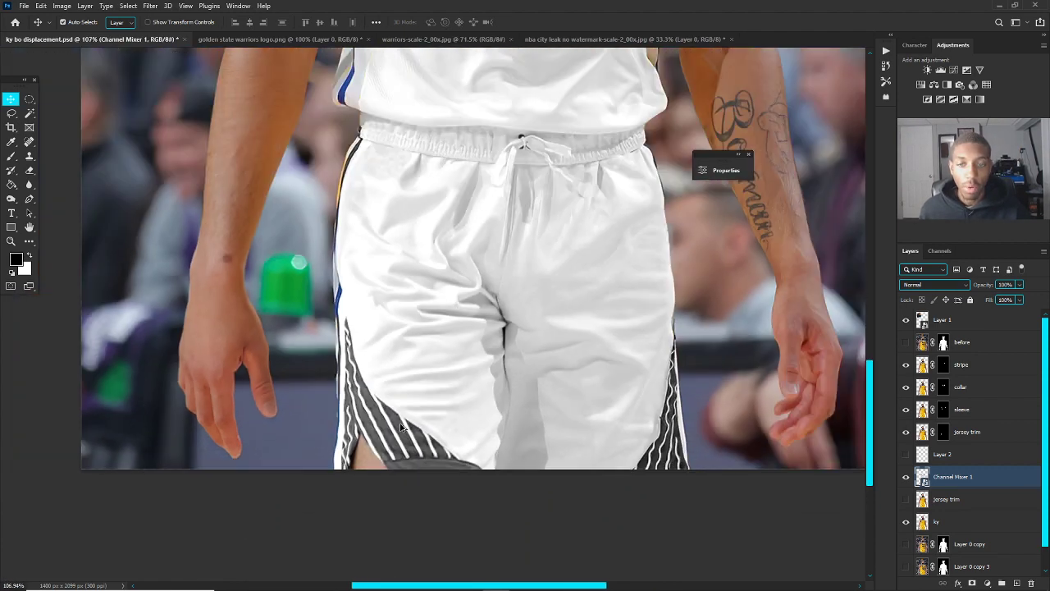
{"action": "scroll", "coordinate": [402, 427], "scroll_direction": "up", "scroll_amount": 3}
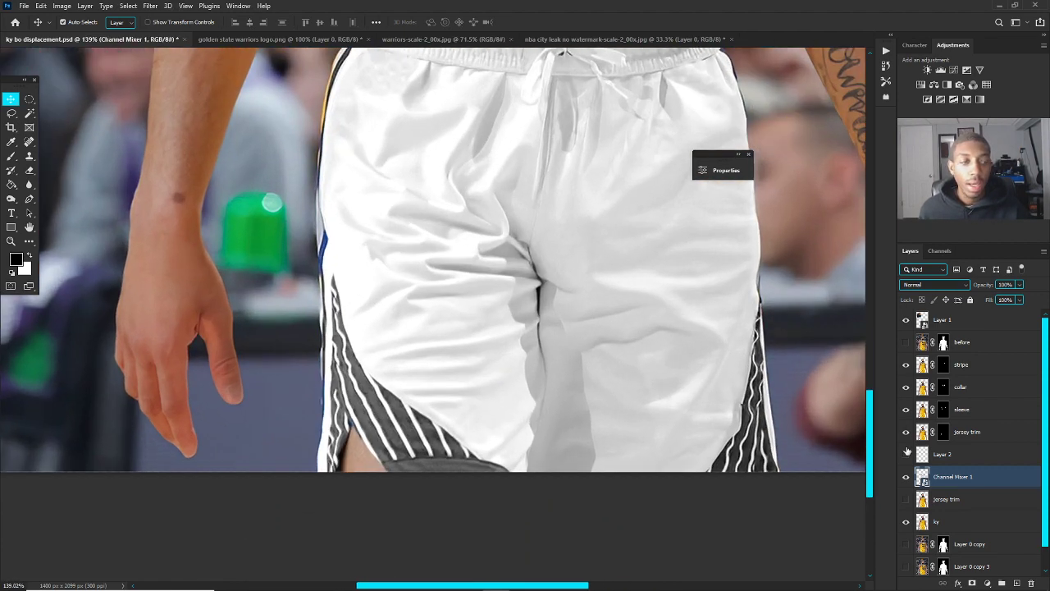
{"action": "scroll", "coordinate": [400, 410], "scroll_direction": "up", "scroll_amount": 3}
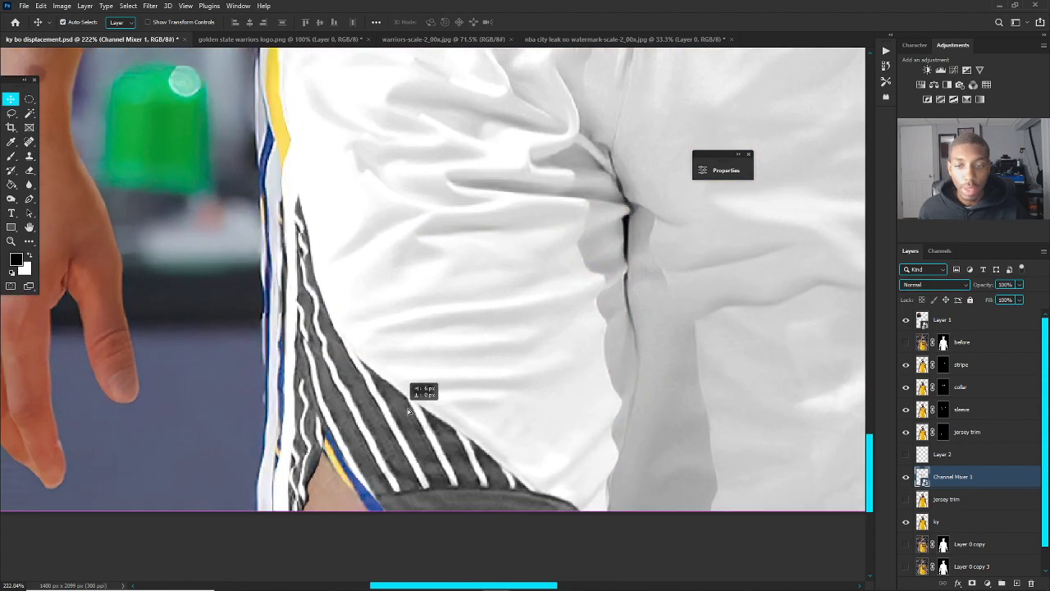
Step: Undo the accidental shift of the smart object and duplicate it with a mask isolating the striped panels of the shorts
{"action": "key", "text": "ctrl+z"}
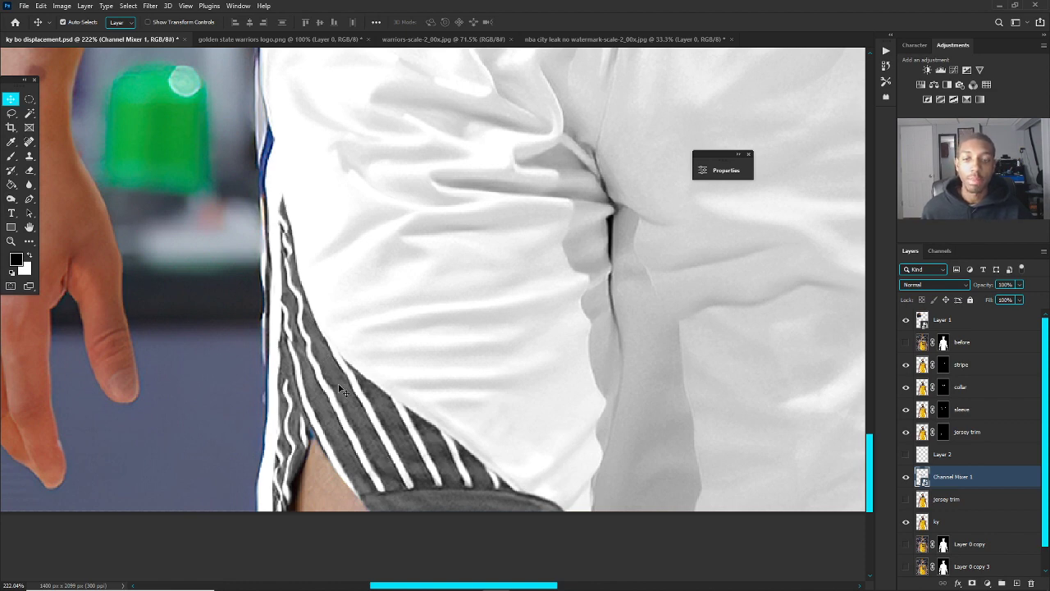
{"action": "key", "text": "ctrl+j"}
{"action": "key", "text": "ctrl+0"}
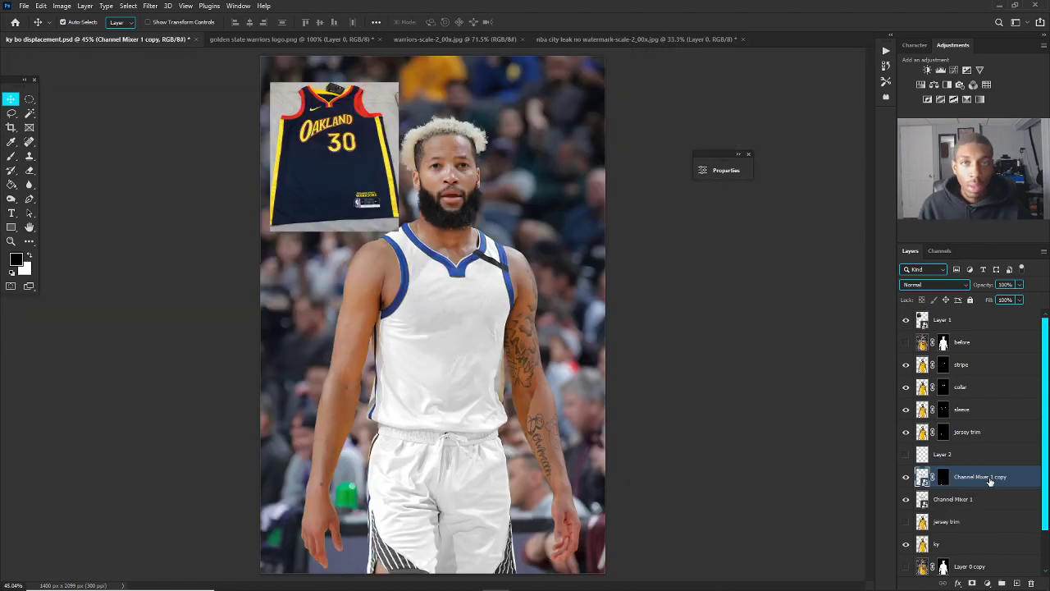
Step: Load the duplicate layer's striped panels as a selection to check the masked area on the shorts, and deselect it
{"action": "scroll", "coordinate": [405, 517], "scroll_direction": "up", "scroll_amount": 2}
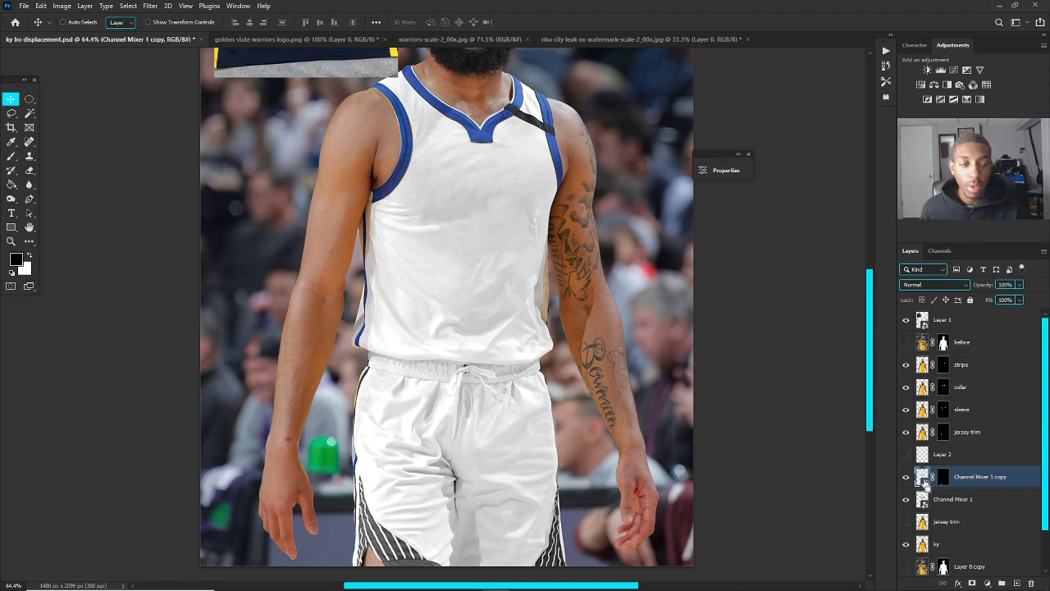
{"action": "left_click", "coordinate": [924, 481], "text": "ctrl"}
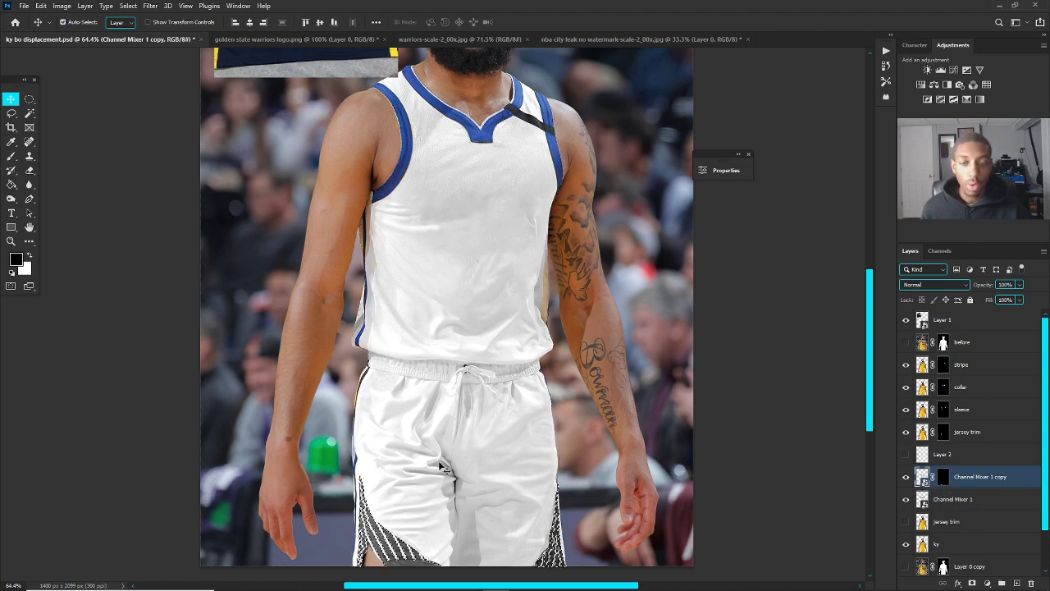
{"action": "scroll", "coordinate": [417, 470], "scroll_direction": "up", "scroll_amount": 1}
{"action": "scroll", "coordinate": [417, 471], "scroll_direction": "up", "scroll_amount": 5}
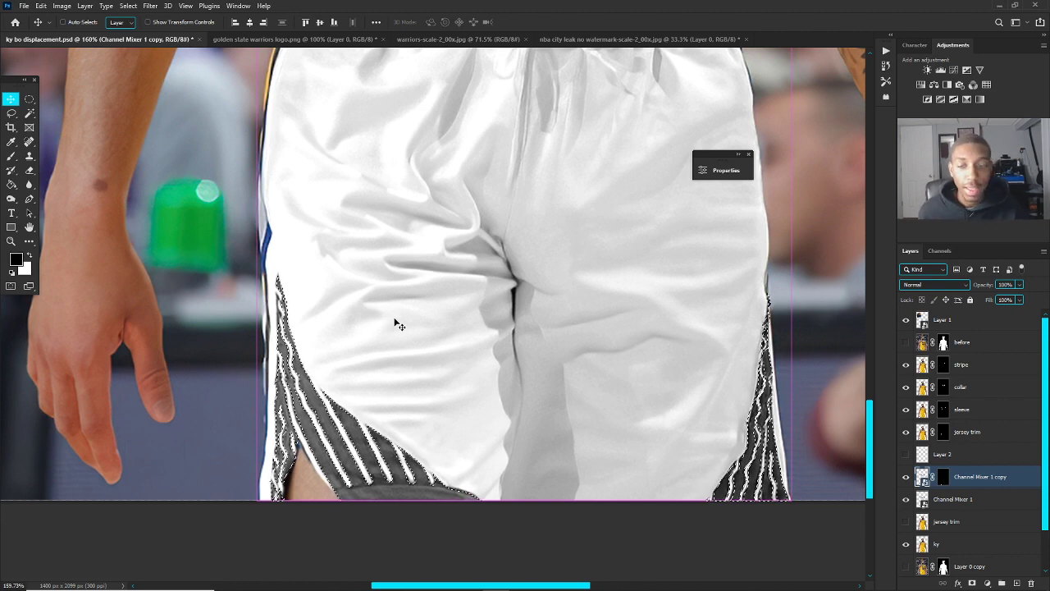
{"action": "key", "text": "ctrl+d"}
{"action": "scroll", "coordinate": [377, 368], "scroll_direction": "down", "scroll_amount": 3}
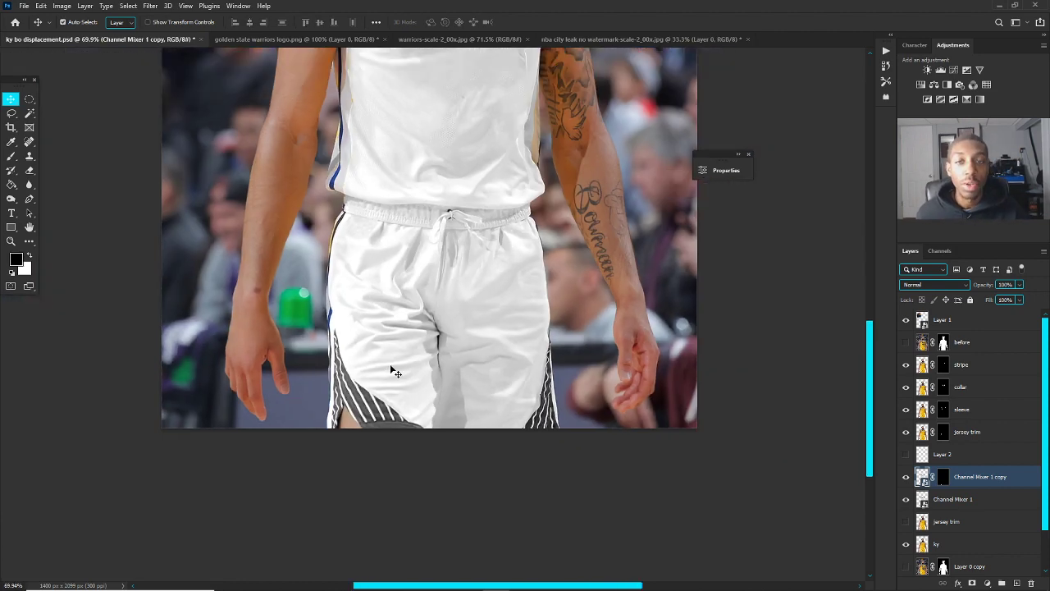
{"action": "scroll", "coordinate": [419, 413], "scroll_direction": "down", "scroll_amount": 1}
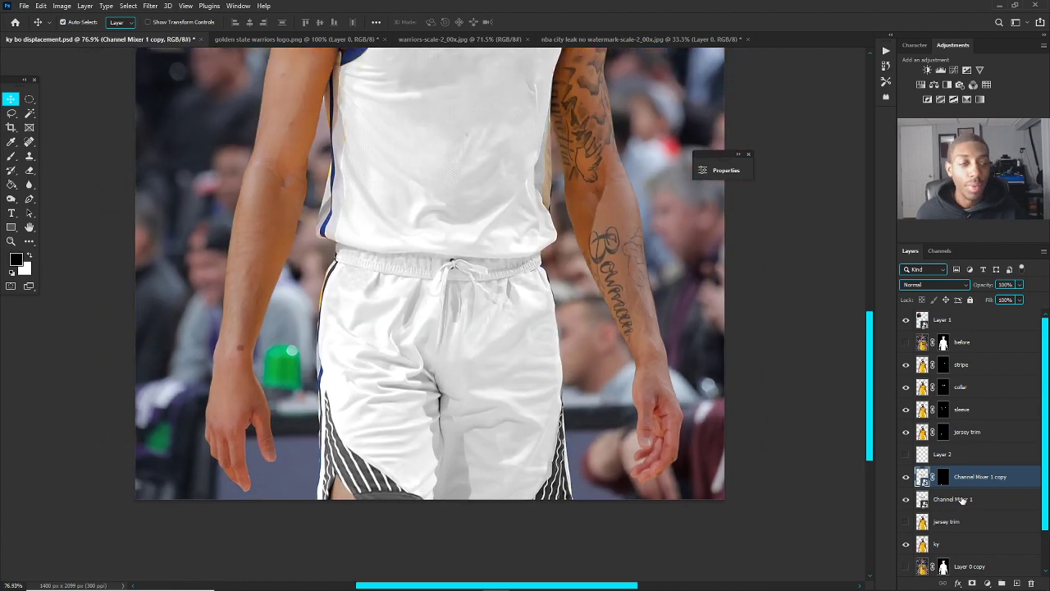
{"action": "scroll", "coordinate": [546, 328], "scroll_direction": "down", "scroll_amount": 1}
{"action": "scroll", "coordinate": [533, 335], "scroll_direction": "up", "scroll_amount": 3}
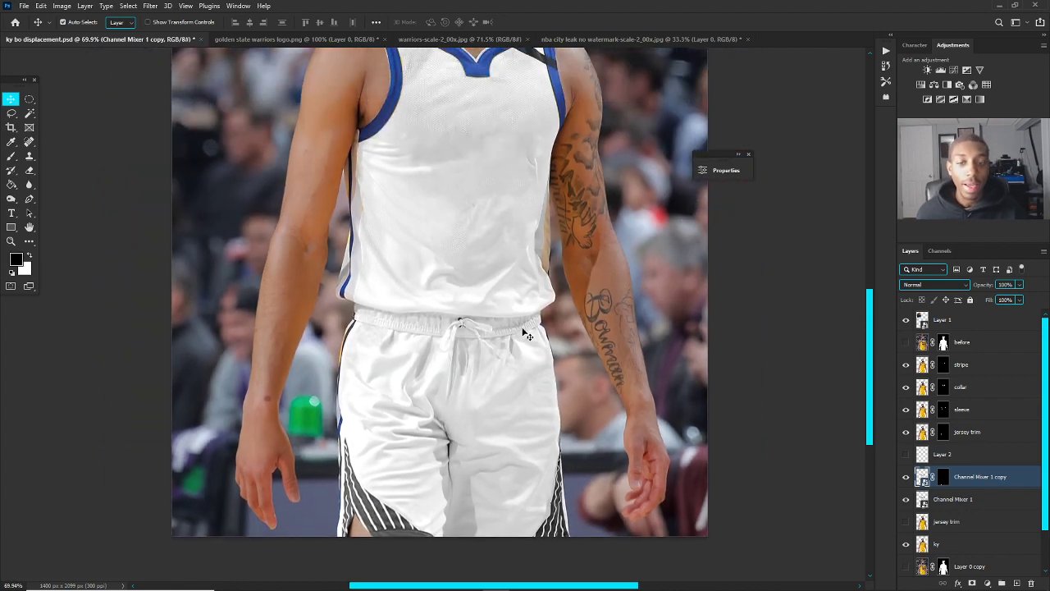
Step: Add a black Solid Color fill layer above the striped-panel duplicate and clip it to that layer
{"action": "left_click", "coordinate": [987, 583]}
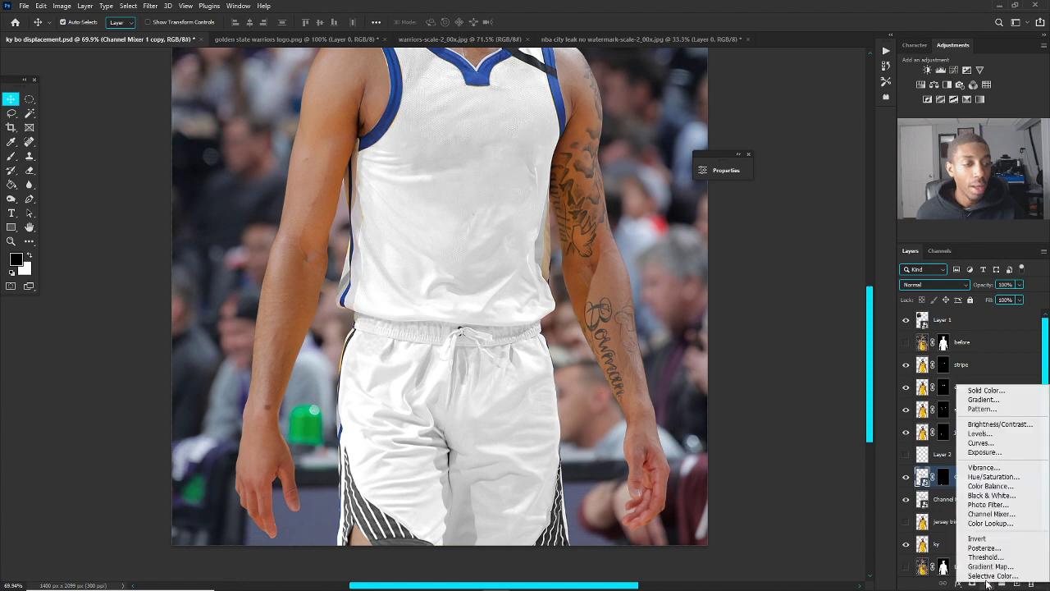
{"action": "left_click", "coordinate": [978, 392]}
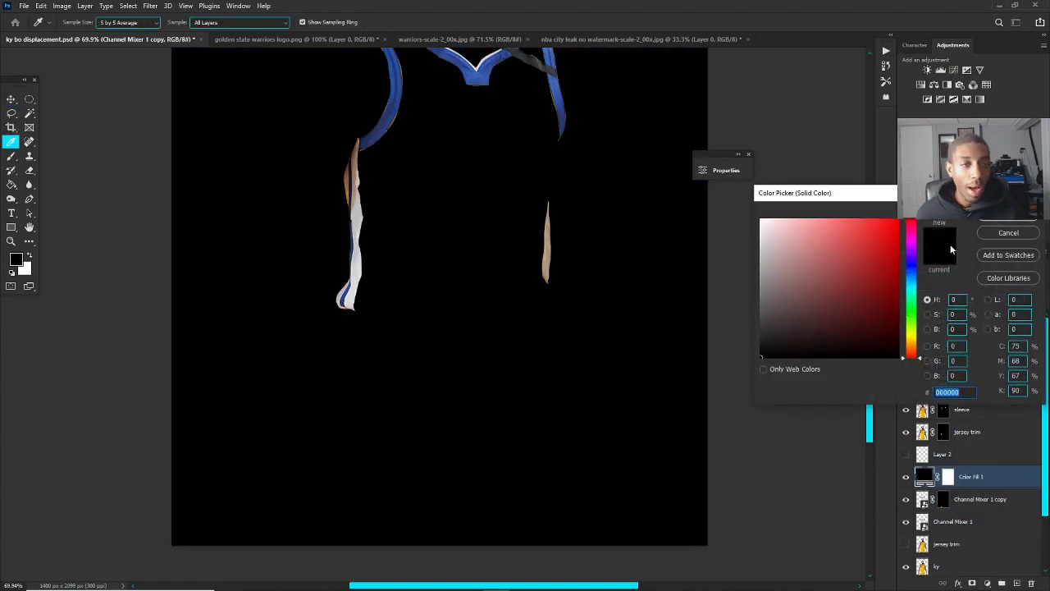
{"action": "key", "text": "Return"}
{"action": "left_click", "coordinate": [975, 488], "text": "alt"}
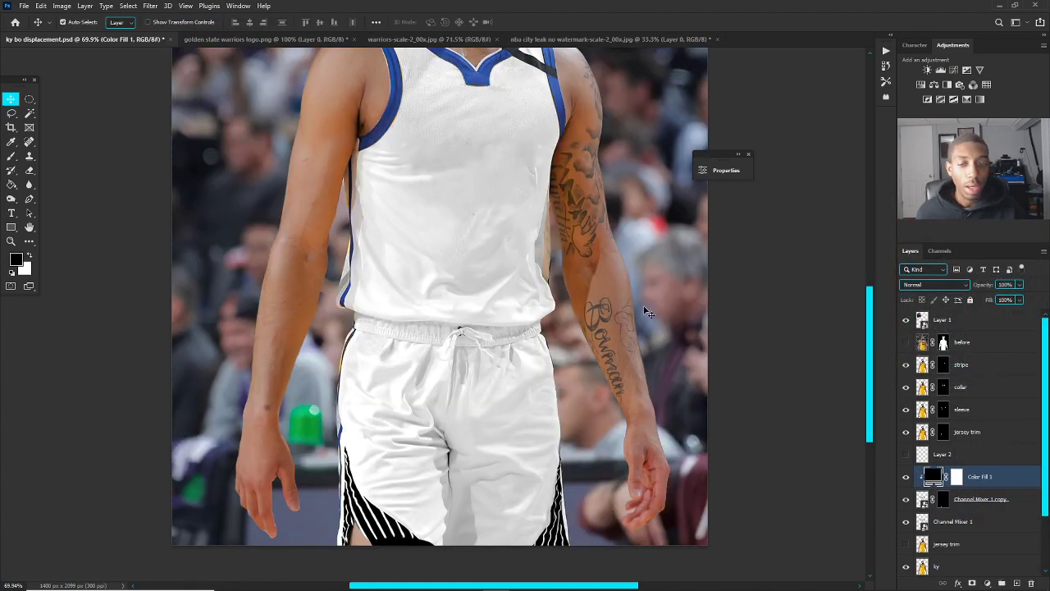
Step: Change the clipped fill's colour to light grey dddddd and set its blend mode to Linear Light
{"action": "double_click", "coordinate": [931, 476]}
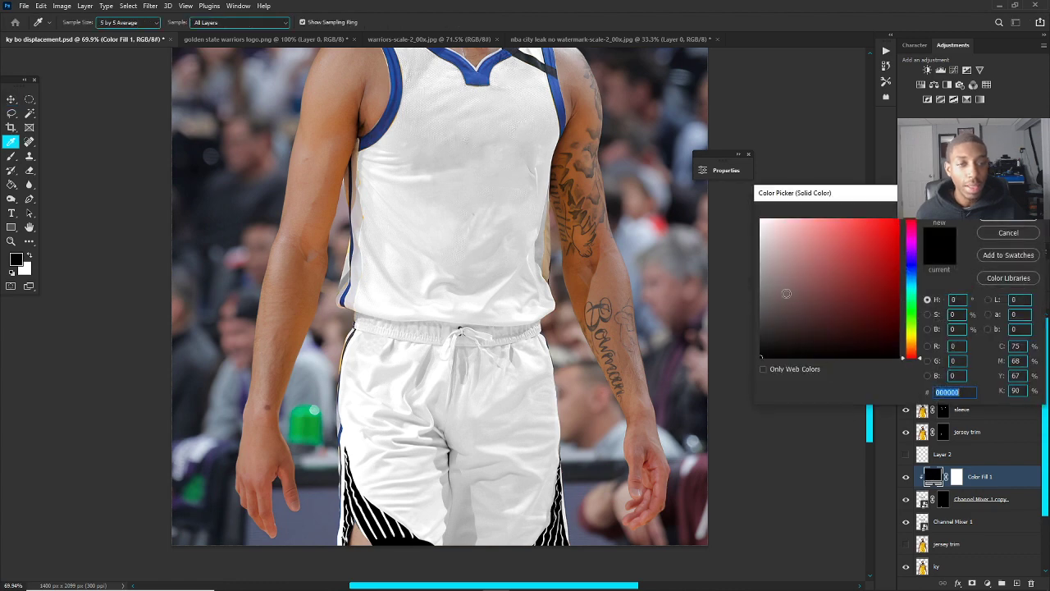
{"action": "left_click_drag", "start_coordinate": [787, 294], "coordinate": [760, 237]}
{"action": "key", "text": "Return"}
{"action": "key", "text": "v"}
{"action": "scroll", "coordinate": [505, 418], "scroll_direction": "up", "scroll_amount": 1}
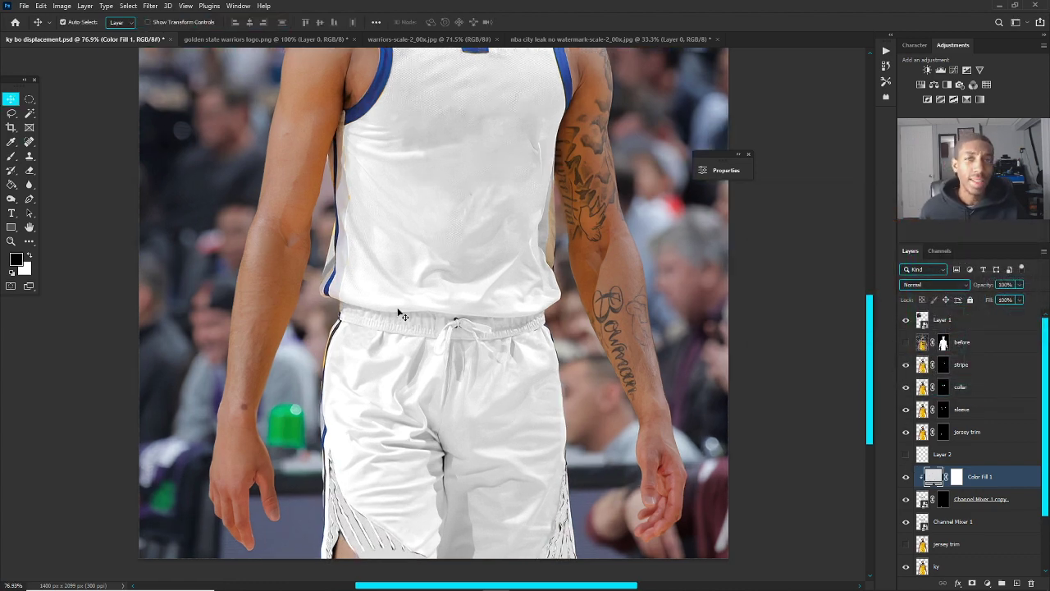
{"action": "scroll", "coordinate": [417, 343], "scroll_direction": "up", "scroll_amount": 1}
{"action": "scroll", "coordinate": [417, 343], "scroll_direction": "down", "scroll_amount": 1}
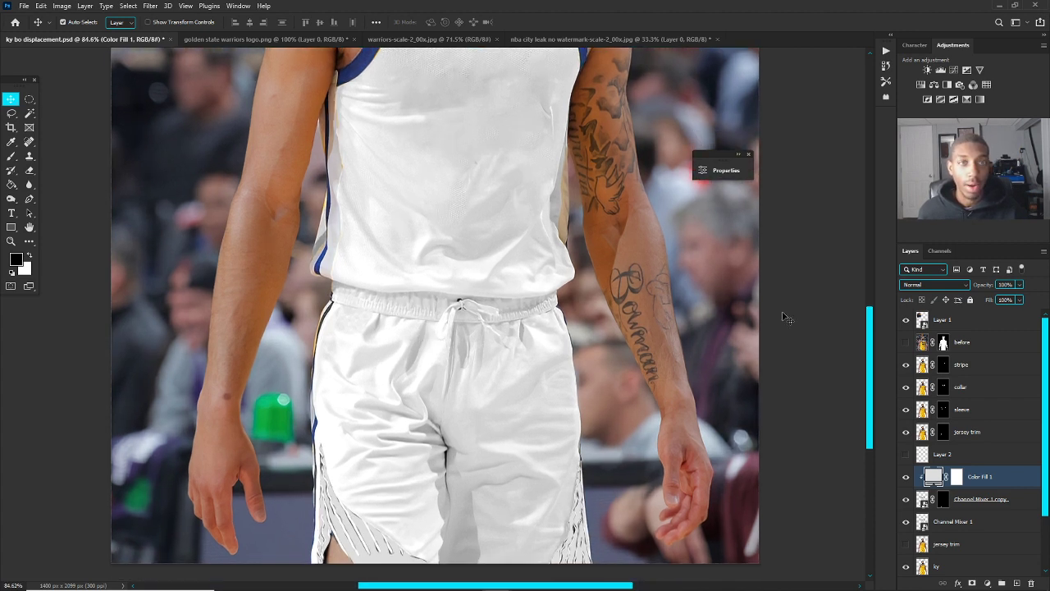
{"action": "left_click", "coordinate": [927, 289]}
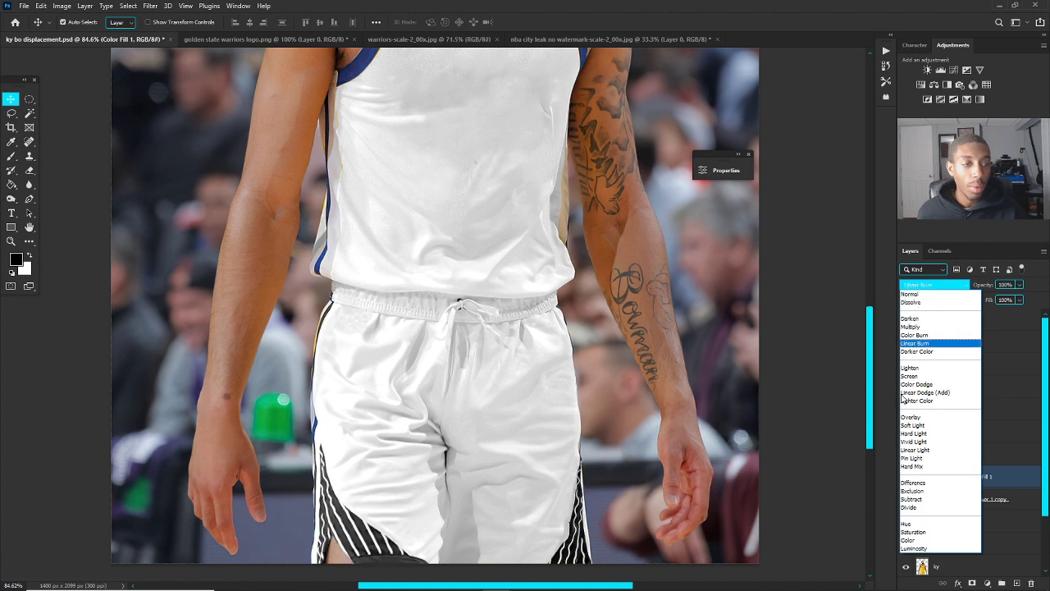
{"action": "left_click", "coordinate": [914, 451]}
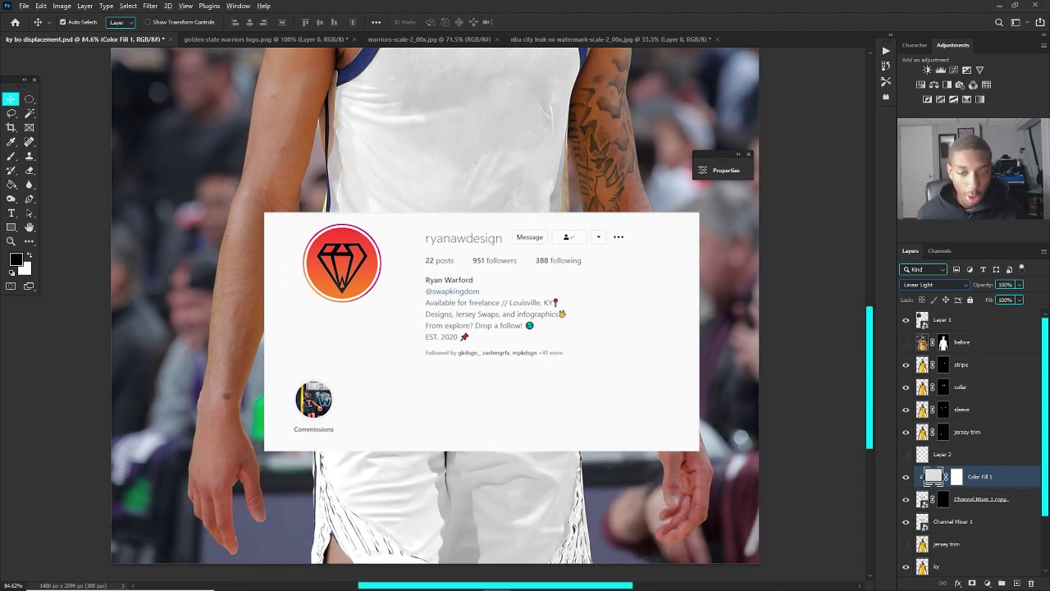
Step: Darken the clipped Color Fill 1 layer's colour slightly to the grey cfcfcf
{"action": "left_click", "coordinate": [373, 533]}
{"action": "scroll", "coordinate": [371, 531], "scroll_direction": "up", "scroll_amount": 4}
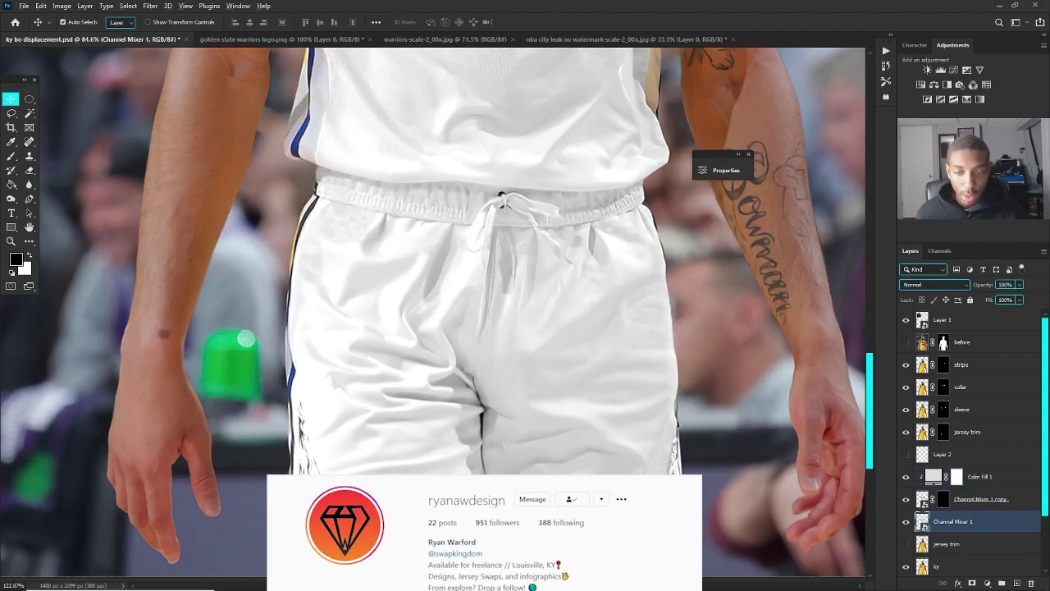
{"action": "left_click", "coordinate": [940, 479]}
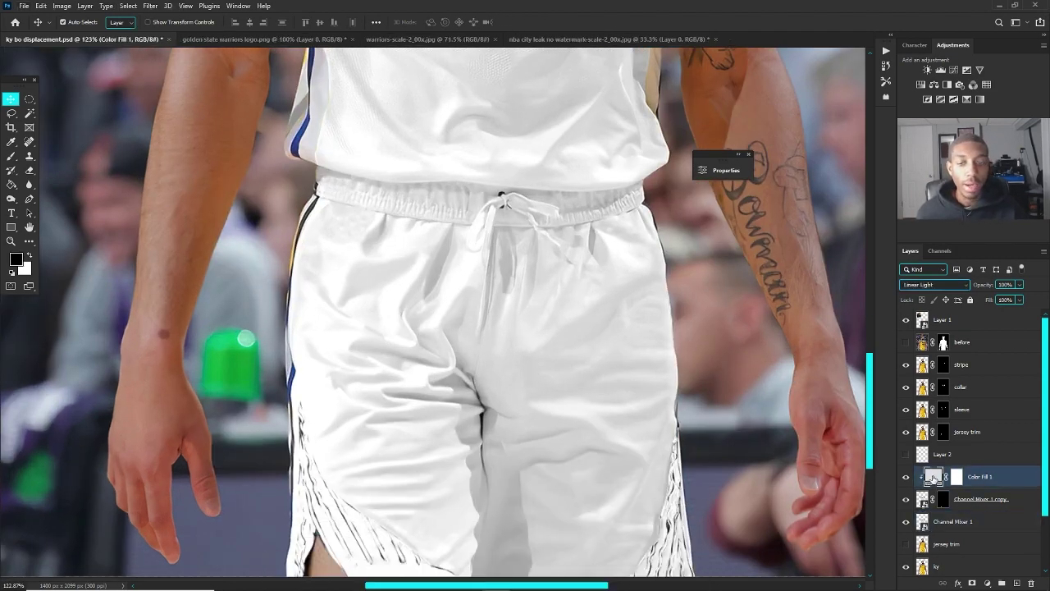
{"action": "double_click", "coordinate": [933, 478]}
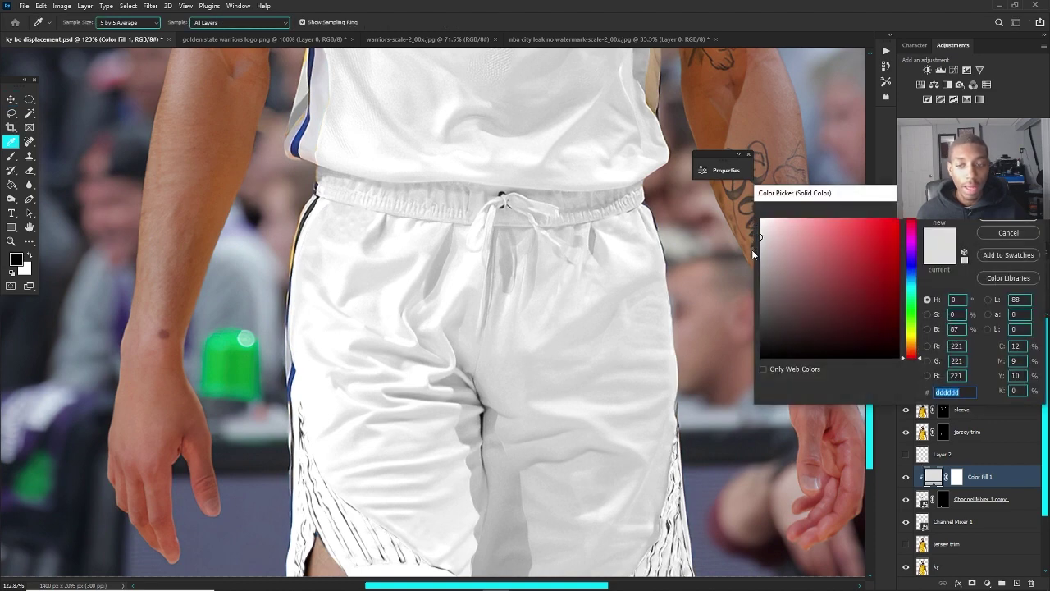
{"action": "left_click_drag", "start_coordinate": [760, 275], "coordinate": [748, 246]}
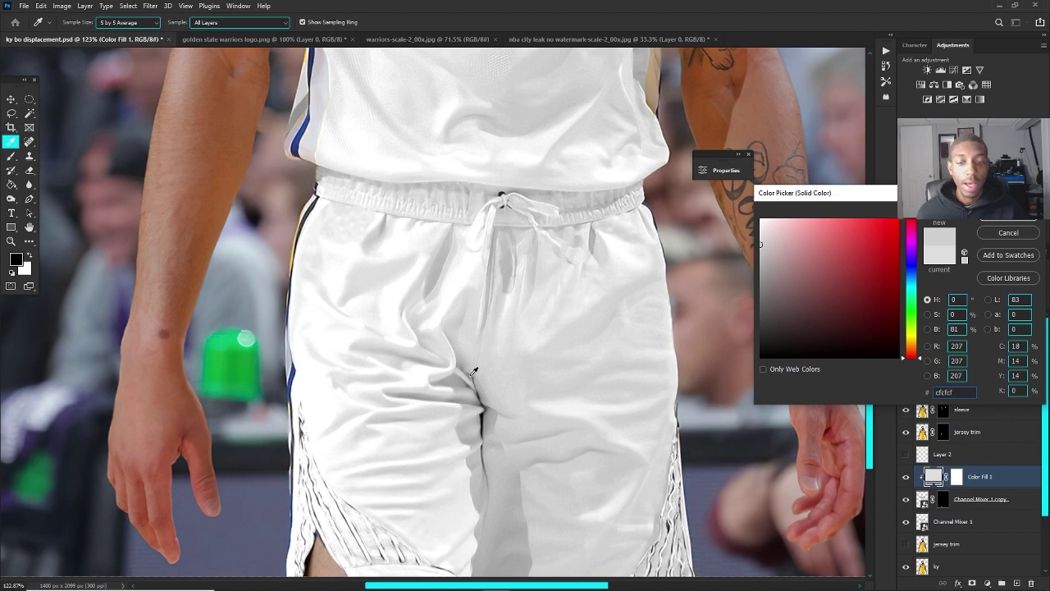
{"action": "left_click", "coordinate": [989, 237]}
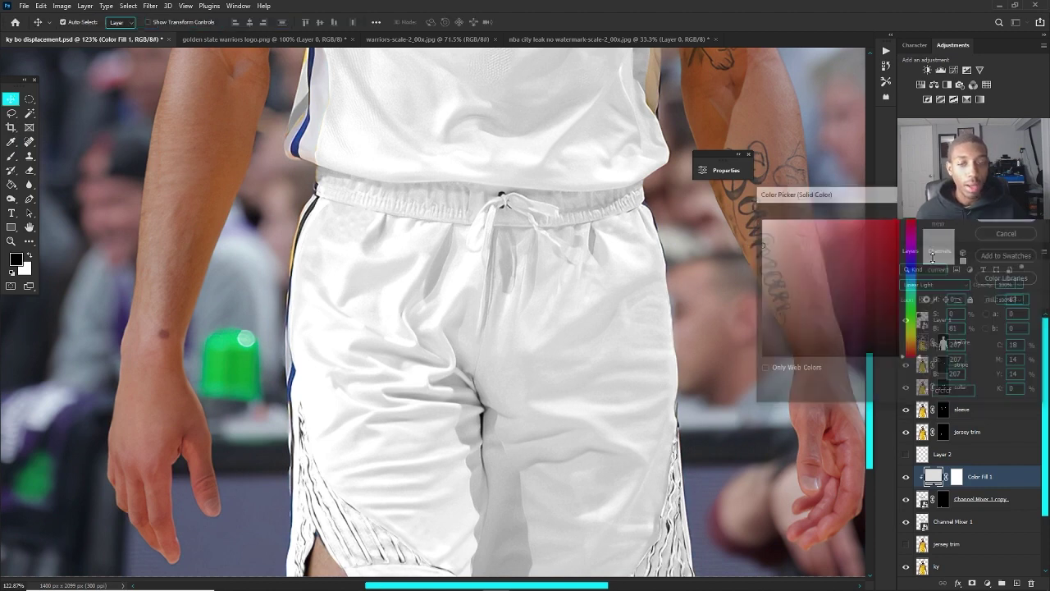
{"action": "key", "text": "v"}
Step: Paint white with a small brush on the Channel Mixer 1 copy mask along the dark stripe edges beside the shorts' leg slit
{"action": "scroll", "coordinate": [383, 500], "scroll_direction": "up", "scroll_amount": 5}
{"action": "key", "text": "b"}
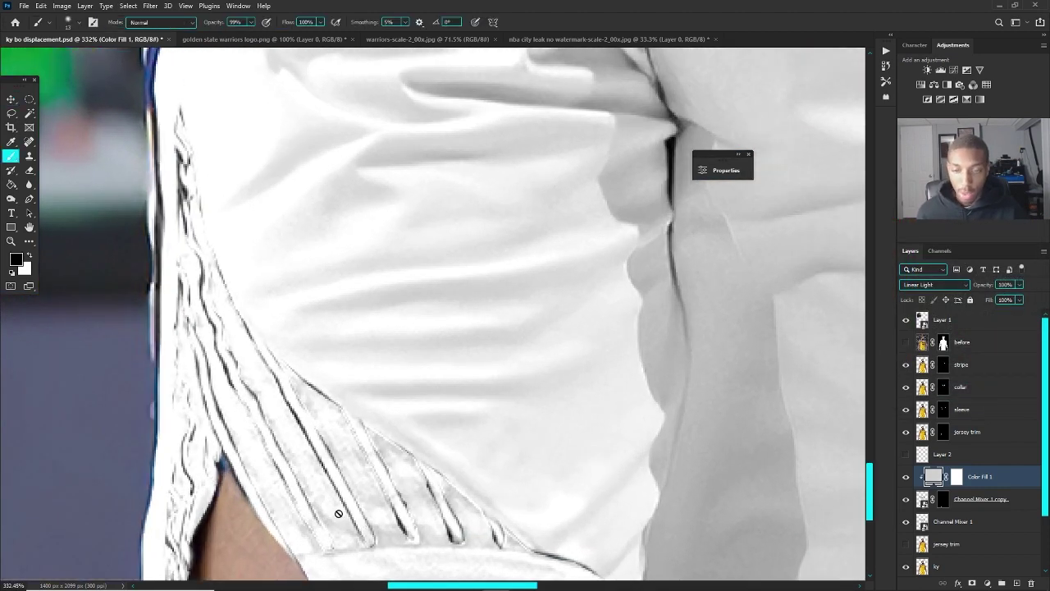
{"action": "key", "text": "alt+["}
{"action": "left_click_drag", "start_coordinate": [268, 487], "coordinate": [259, 487]}
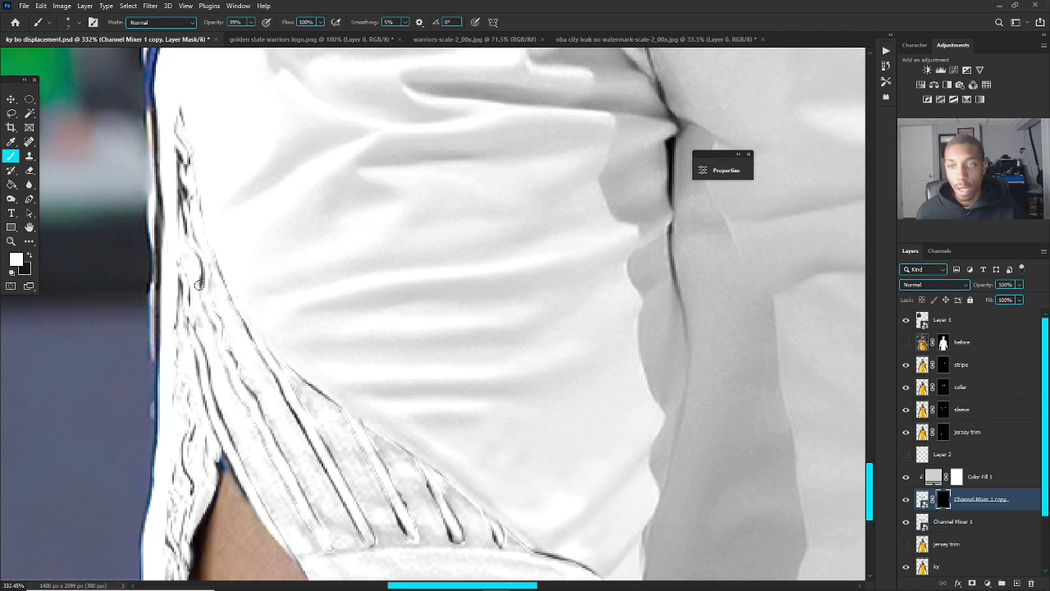
{"action": "mouse_move", "coordinate": [176, 207]}
{"action": "left_mouse_down"}
{"action": "mouse_move", "coordinate": [189, 200]}
{"action": "mouse_move", "coordinate": [178, 154]}
{"action": "mouse_move", "coordinate": [187, 158]}
{"action": "left_mouse_up"}
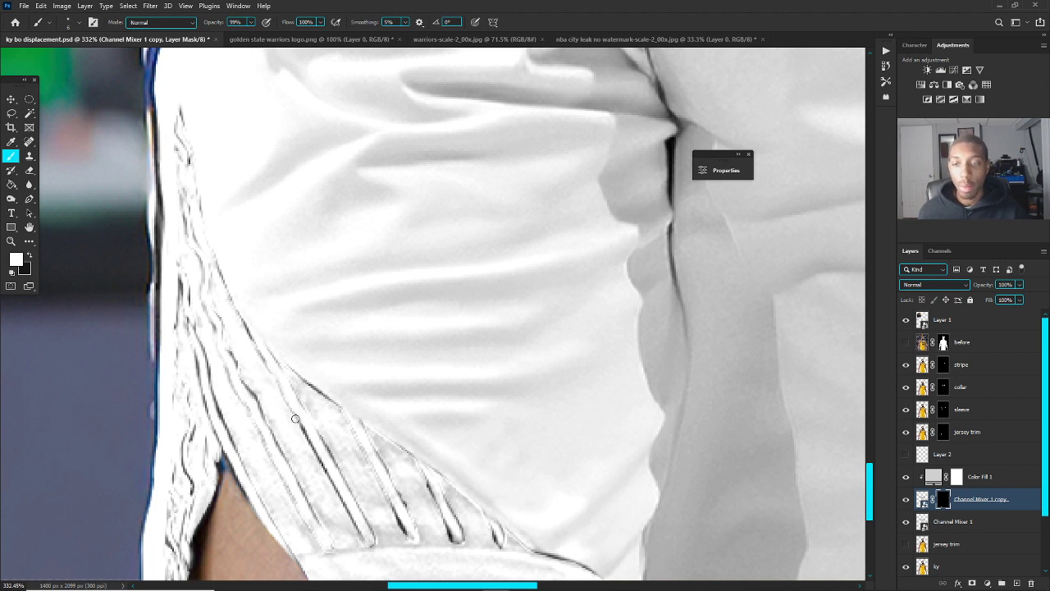
{"action": "mouse_move", "coordinate": [296, 419]}
{"action": "left_mouse_down"}
{"action": "mouse_move", "coordinate": [350, 517]}
{"action": "mouse_move", "coordinate": [314, 518]}
{"action": "mouse_move", "coordinate": [406, 539]}
{"action": "mouse_move", "coordinate": [389, 507]}
{"action": "left_mouse_up"}
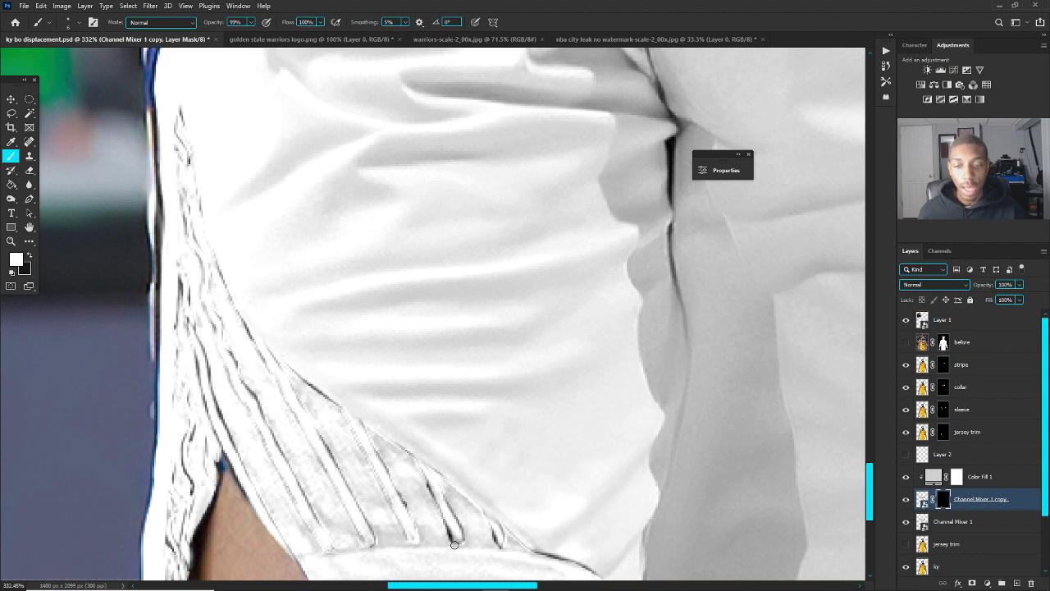
{"action": "mouse_move", "coordinate": [454, 544]}
{"action": "left_mouse_down"}
{"action": "mouse_move", "coordinate": [427, 486]}
{"action": "mouse_move", "coordinate": [428, 505]}
{"action": "mouse_move", "coordinate": [494, 547]}
{"action": "left_mouse_up"}
{"action": "mouse_move", "coordinate": [329, 407]}
{"action": "left_mouse_down"}
{"action": "mouse_move", "coordinate": [238, 308]}
{"action": "mouse_move", "coordinate": [250, 346]}
{"action": "mouse_move", "coordinate": [212, 263]}
{"action": "left_mouse_up"}
{"action": "right_click", "coordinate": [197, 340], "text": "alt"}
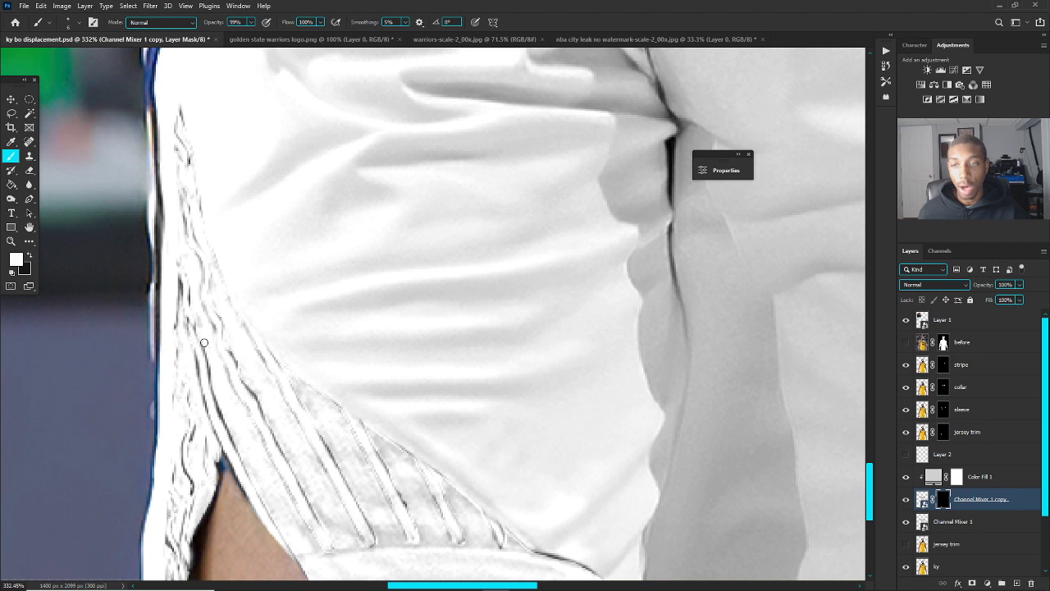
{"action": "mouse_move", "coordinate": [202, 343]}
{"action": "left_mouse_down"}
{"action": "mouse_move", "coordinate": [249, 473]}
{"action": "mouse_move", "coordinate": [271, 435]}
{"action": "mouse_move", "coordinate": [286, 454]}
{"action": "mouse_move", "coordinate": [235, 358]}
{"action": "left_mouse_up"}
Step: Paint white on the same mask over the dark stripe edges of the shorts' opposite side panel
{"action": "scroll", "coordinate": [261, 386], "scroll_direction": "down", "scroll_amount": 10}
{"action": "scroll", "coordinate": [530, 417], "scroll_direction": "up", "scroll_amount": 10}
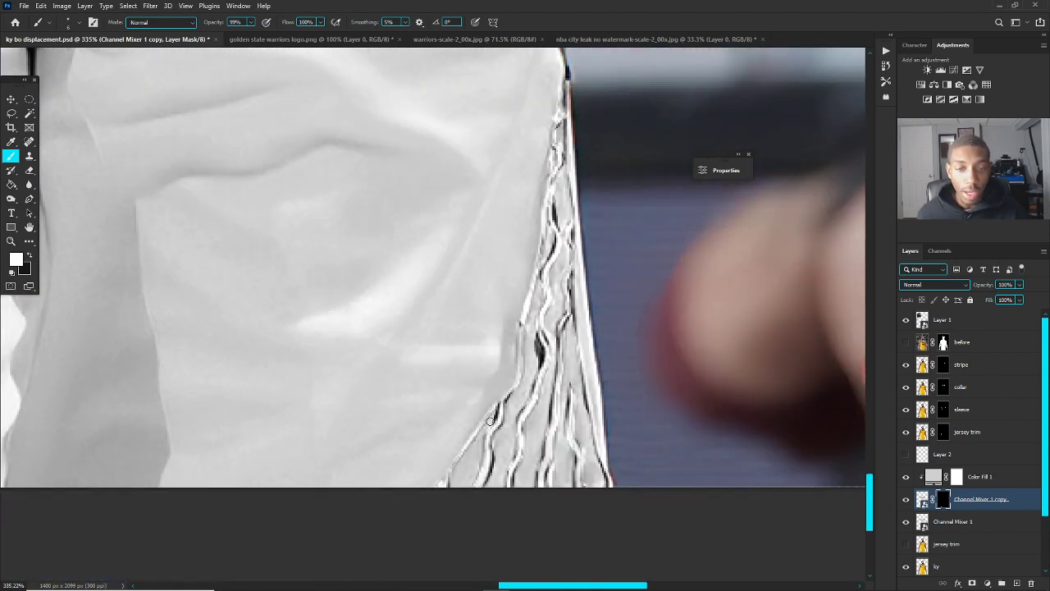
{"action": "left_click_drag", "start_coordinate": [490, 421], "coordinate": [492, 408]}
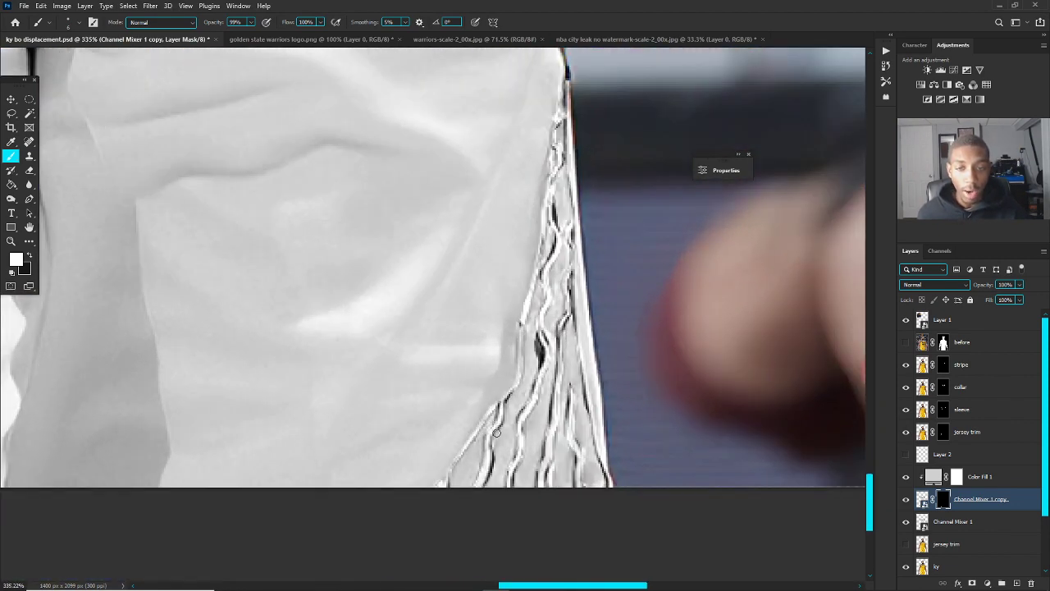
{"action": "mouse_move", "coordinate": [496, 444]}
{"action": "left_mouse_down"}
{"action": "mouse_move", "coordinate": [488, 486]}
{"action": "mouse_move", "coordinate": [538, 338]}
{"action": "mouse_move", "coordinate": [511, 490]}
{"action": "mouse_move", "coordinate": [552, 463]}
{"action": "left_mouse_up"}
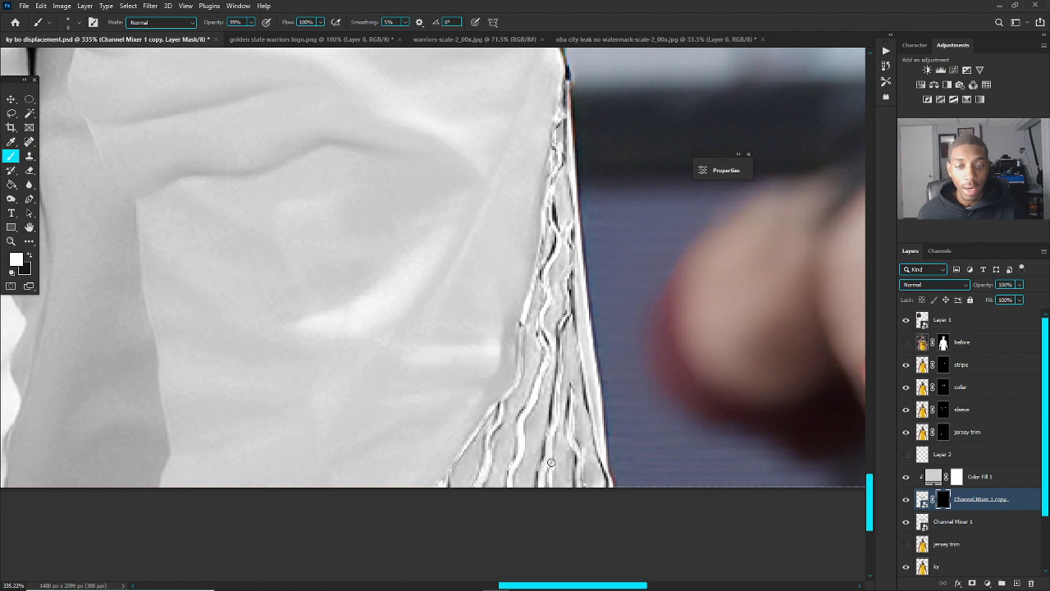
{"action": "left_click_drag", "start_coordinate": [559, 230], "coordinate": [555, 201]}
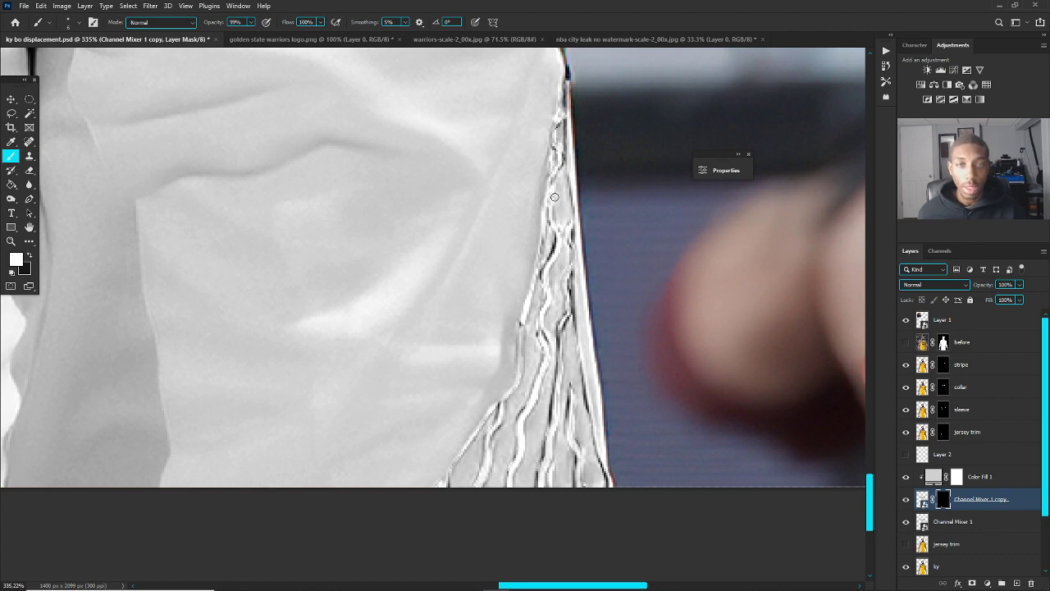
Step: Review the whitened uniform on the whole figure, checking the shorts, collar and sleeve trim areas
{"action": "scroll", "coordinate": [494, 223], "scroll_direction": "down", "scroll_amount": 15}
{"action": "scroll", "coordinate": [402, 271], "scroll_direction": "down", "scroll_amount": 4}
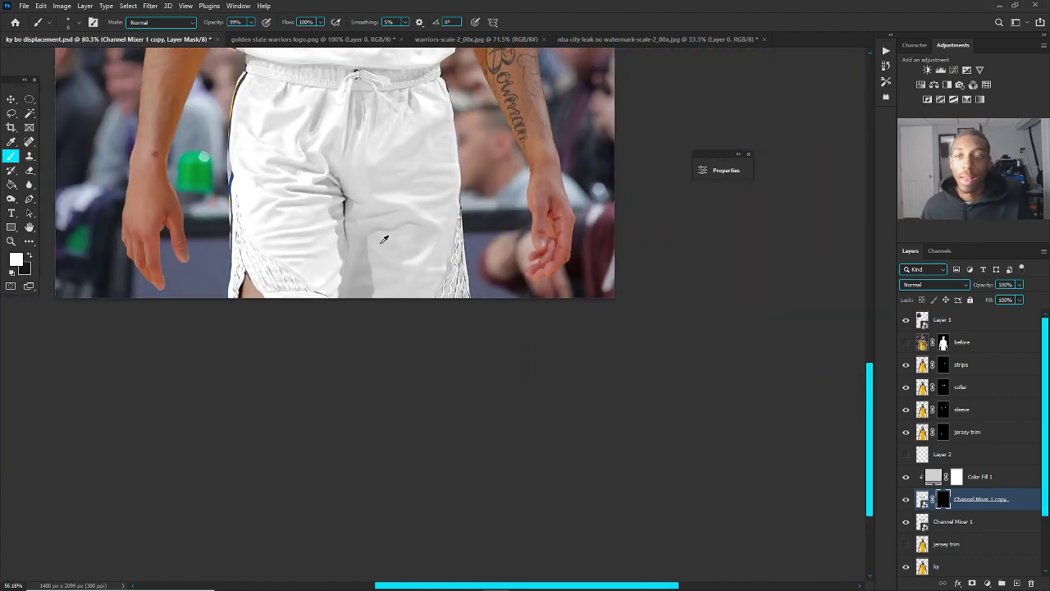
{"action": "scroll", "coordinate": [458, 422], "scroll_direction": "up", "scroll_amount": 2}
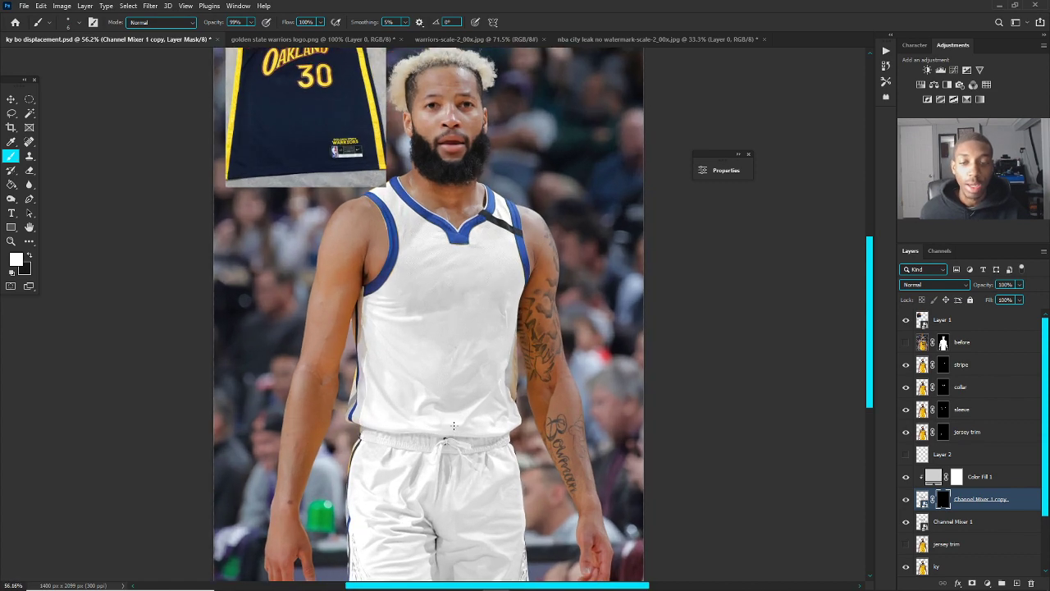
{"action": "scroll", "coordinate": [451, 410], "scroll_direction": "down", "scroll_amount": 1}
{"action": "key", "text": "v"}
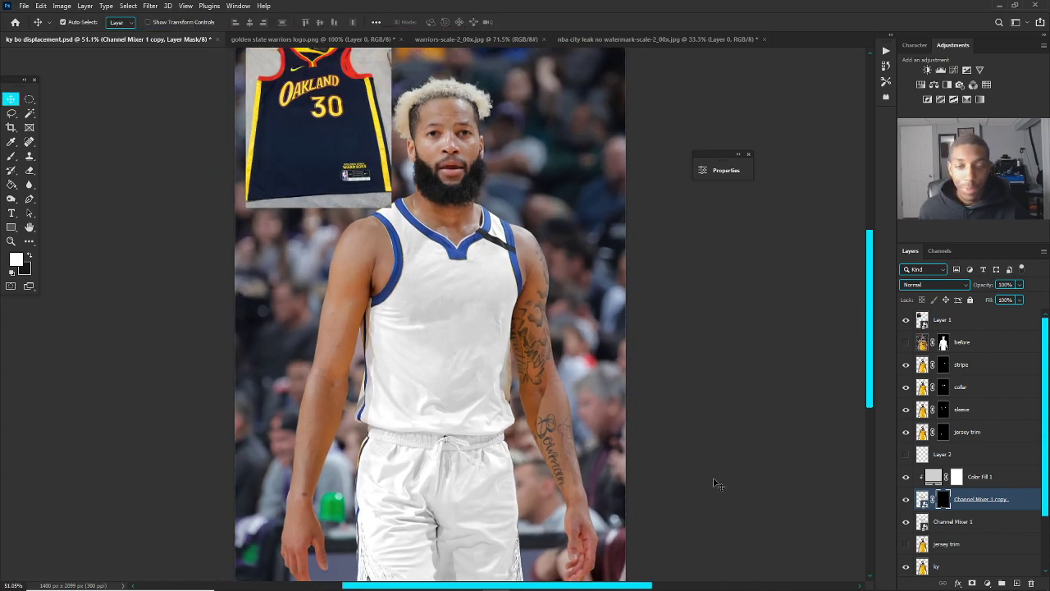
{"action": "left_click", "coordinate": [985, 478]}
{"action": "scroll", "coordinate": [476, 356], "scroll_direction": "down", "scroll_amount": 2}
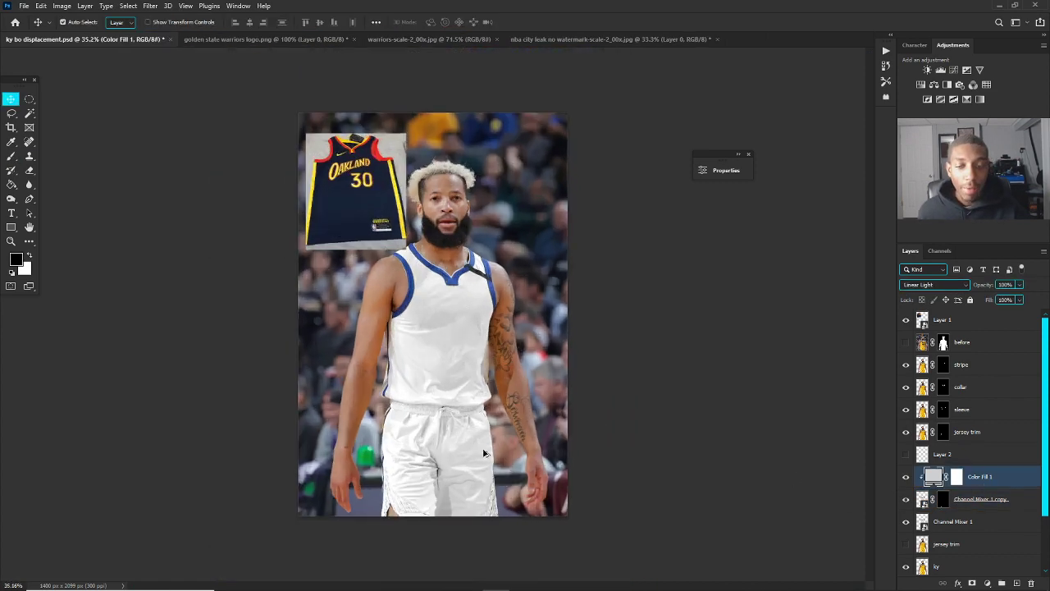
{"action": "scroll", "coordinate": [476, 356], "scroll_direction": "up", "scroll_amount": 1}
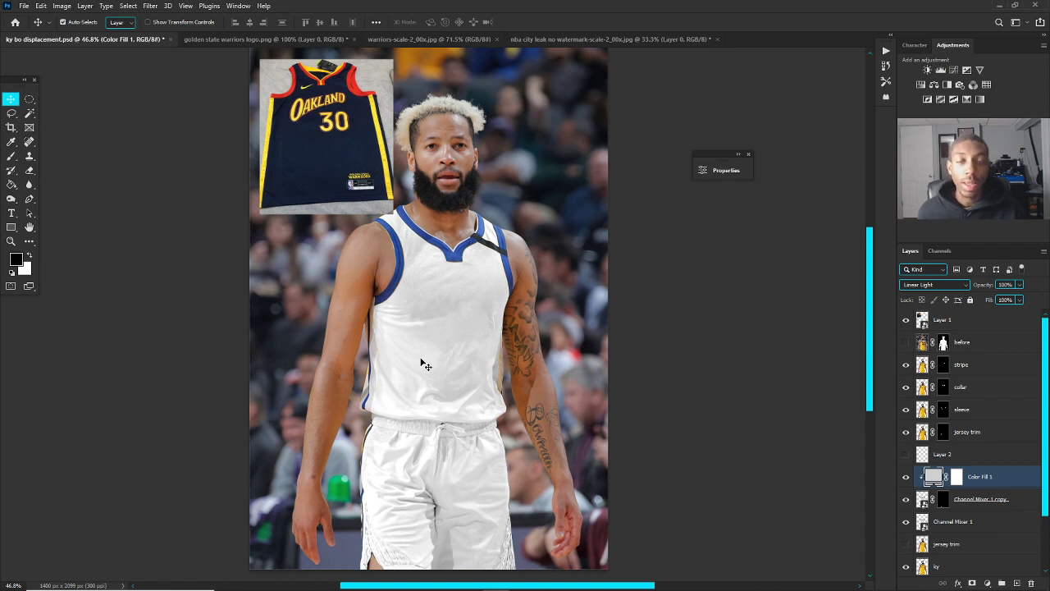
{"action": "mouse_move", "coordinate": [445, 264]}
{"action": "left_mouse_down"}
{"action": "mouse_move", "coordinate": [462, 238]}
{"action": "mouse_move", "coordinate": [575, 229]}
{"action": "mouse_move", "coordinate": [569, 216]}
{"action": "mouse_move", "coordinate": [586, 199]}
{"action": "mouse_move", "coordinate": [448, 264]}
{"action": "left_mouse_up"}
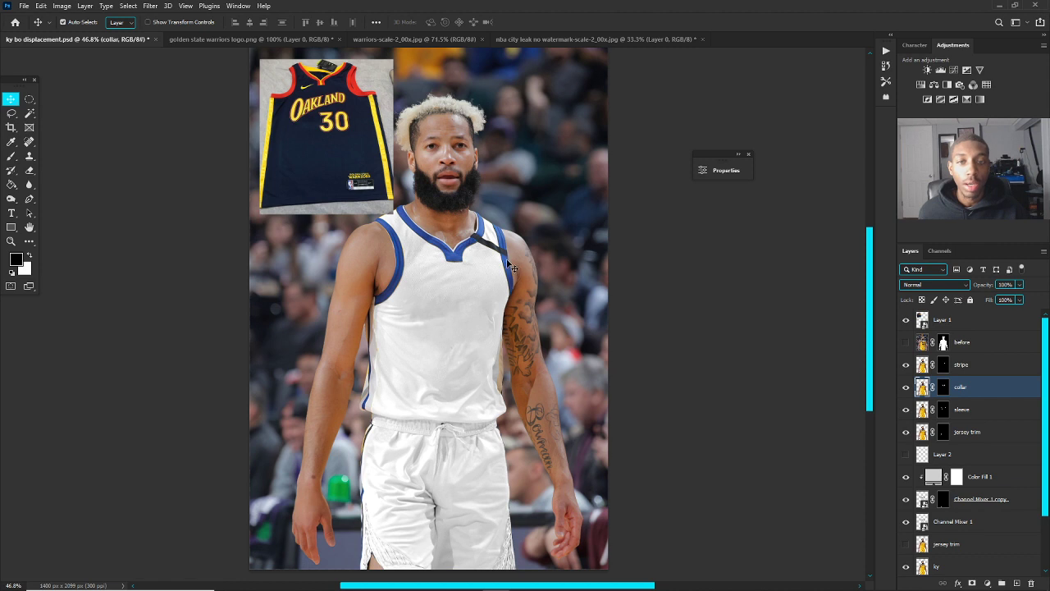
{"action": "left_click", "coordinate": [532, 261]}
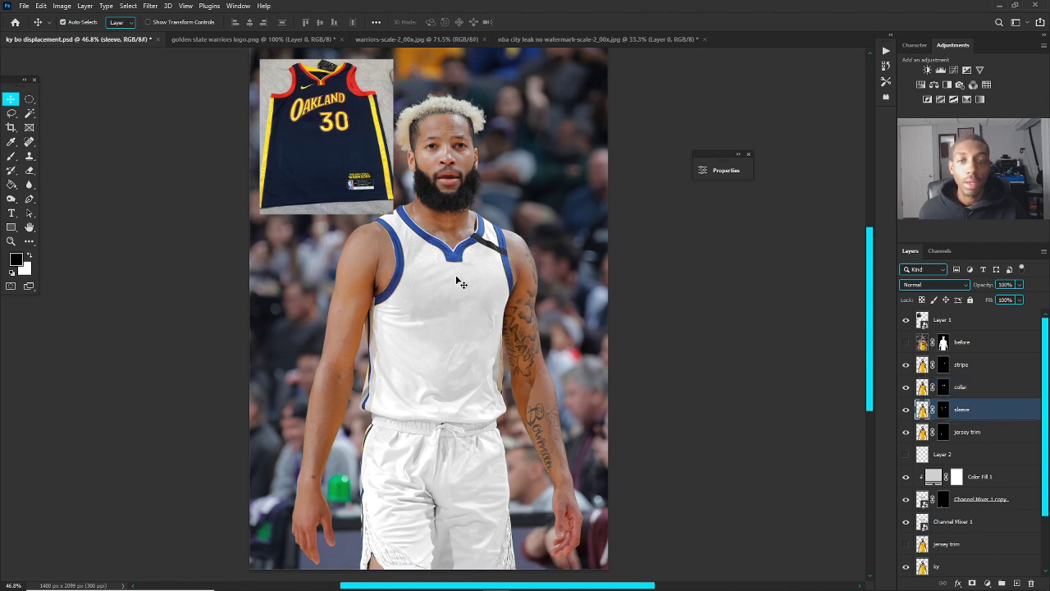
{"action": "left_click", "coordinate": [587, 377]}
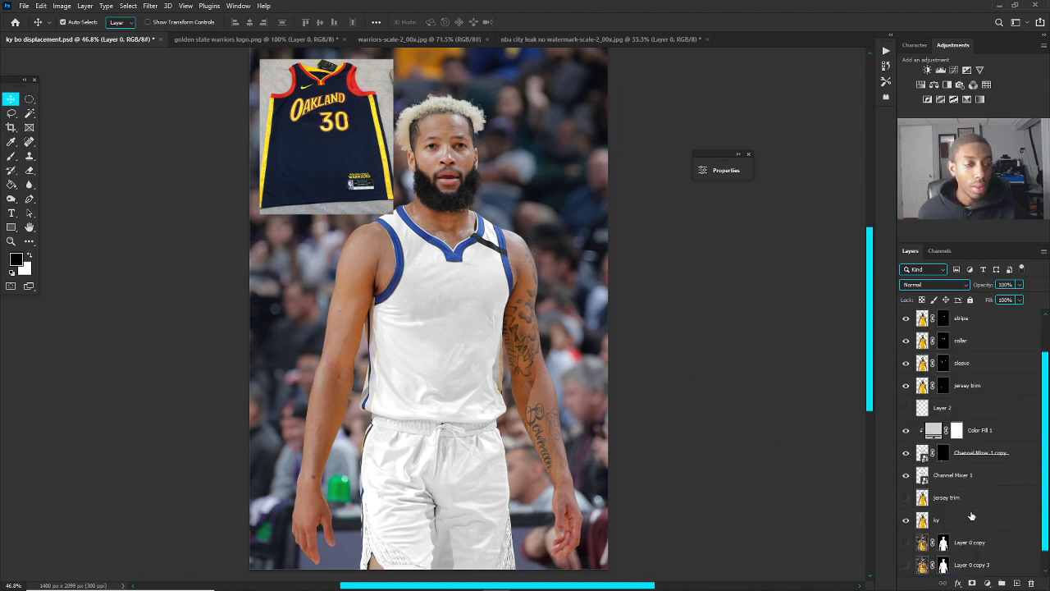
Step: Add a new layer directly below the ky layer and fill it with black as a plain backdrop
{"action": "left_click", "coordinate": [971, 531]}
{"action": "left_click", "coordinate": [1017, 583]}
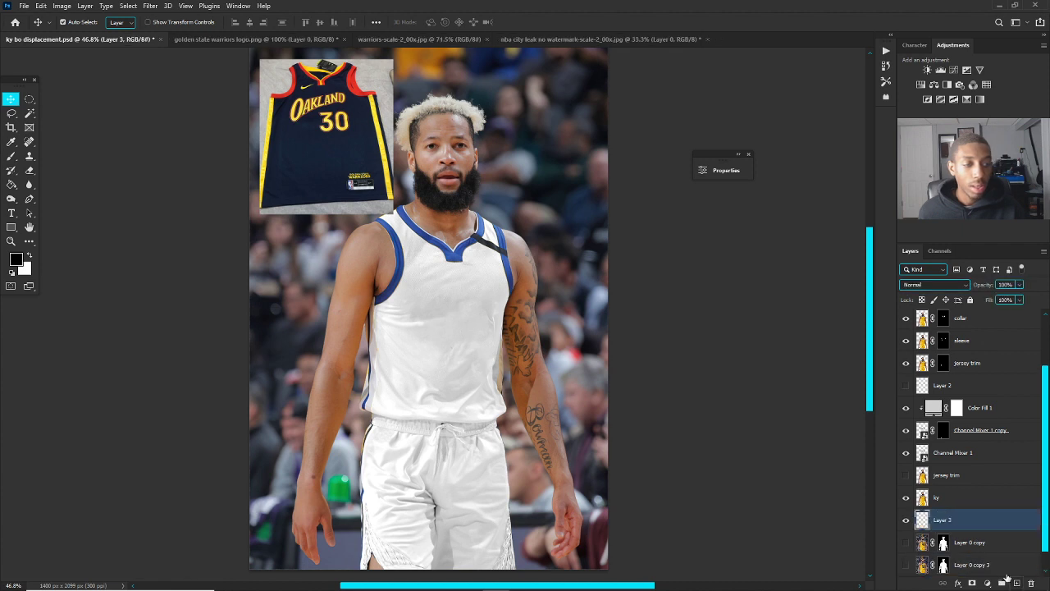
{"action": "left_click", "coordinate": [12, 185]}
{"action": "left_click", "coordinate": [359, 262]}
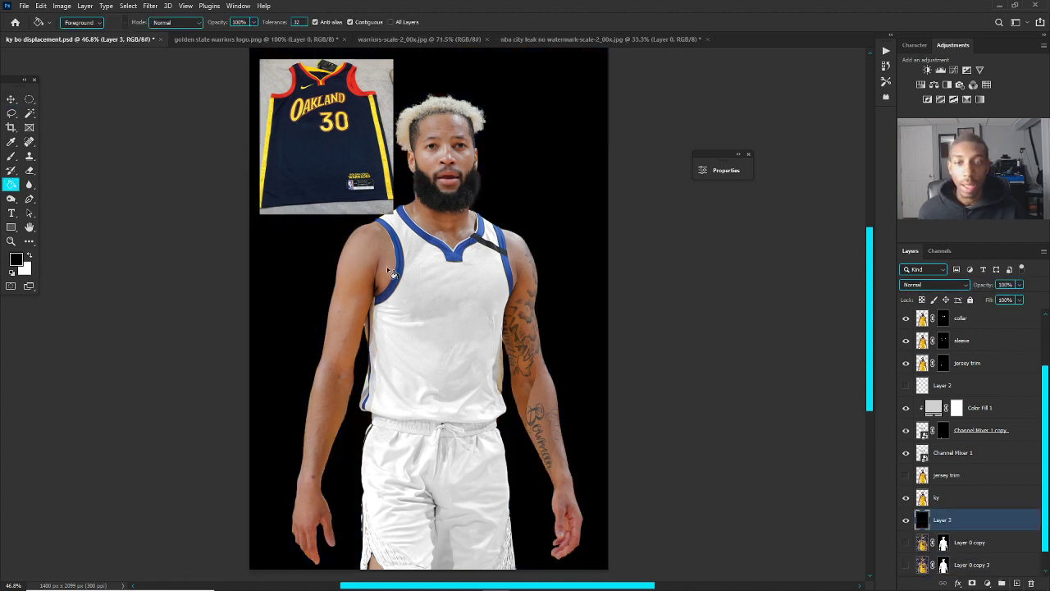
{"action": "key", "text": "v"}
Step: Compare the uniform with the Channel Mixer 1 layer hidden and shown against the black backdrop
{"action": "scroll", "coordinate": [444, 424], "scroll_direction": "up", "scroll_amount": 2}
{"action": "left_click", "coordinate": [460, 473]}
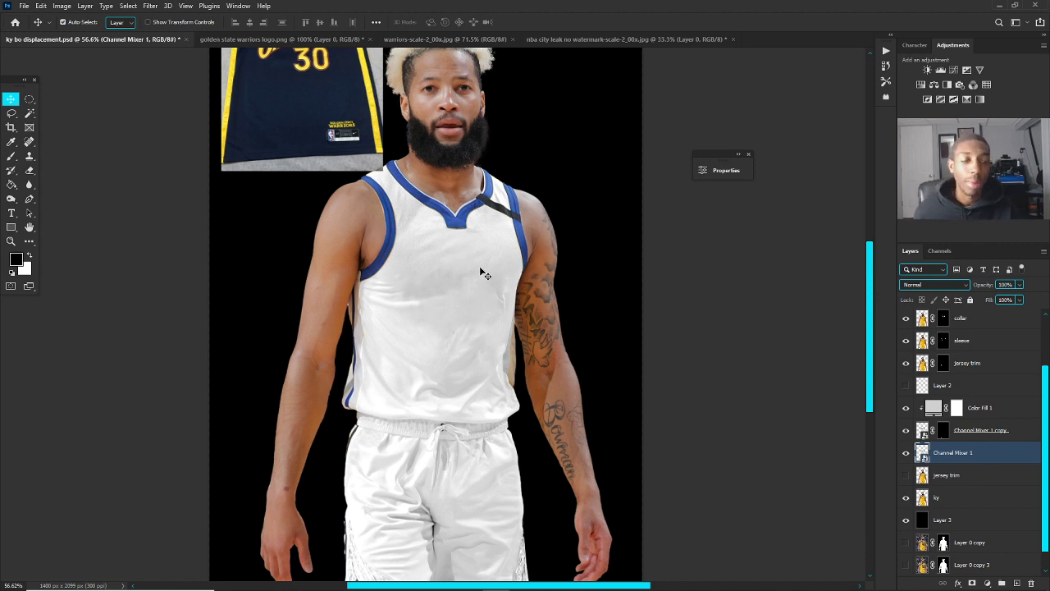
{"action": "left_click", "coordinate": [906, 452]}
{"action": "left_click", "coordinate": [906, 452]}
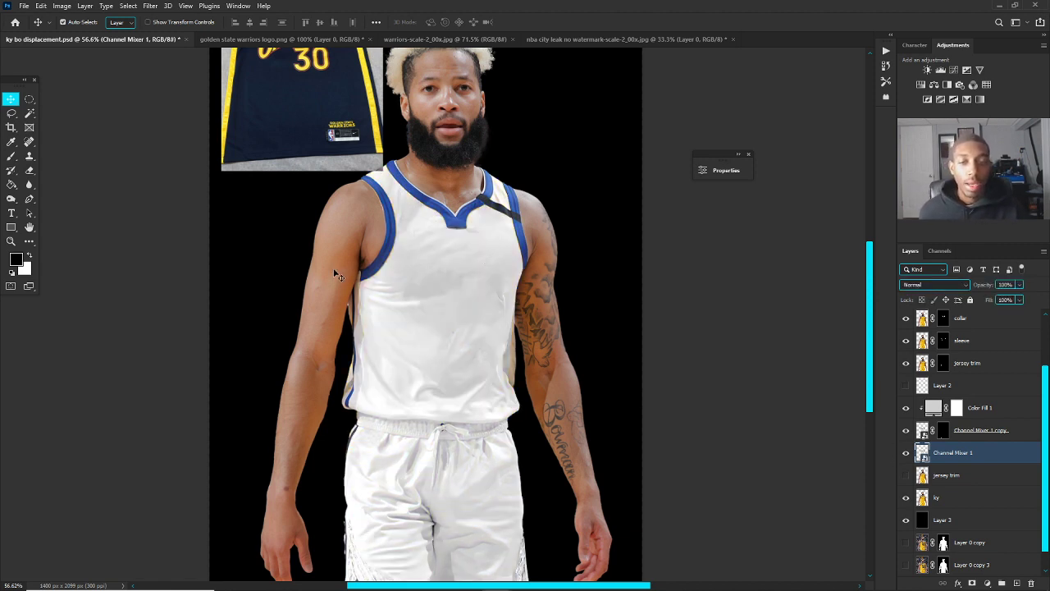
{"action": "scroll", "coordinate": [476, 308], "scroll_direction": "up", "scroll_amount": 1}
{"action": "scroll", "coordinate": [476, 308], "scroll_direction": "down", "scroll_amount": 1}
Step: Group Color Fill 1, Channel Mixer 1 copy and Channel Mixer 1, and rename the group "white base jersey group"
{"action": "left_click", "coordinate": [978, 409]}
{"action": "left_click", "coordinate": [964, 457], "text": "shift"}
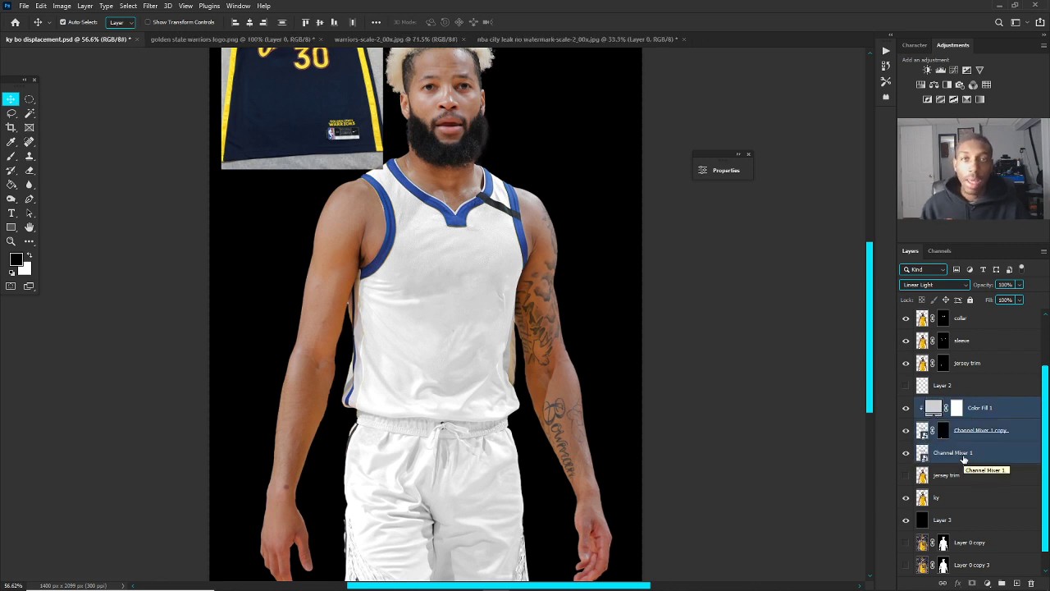
{"action": "key", "text": "ctrl+g"}
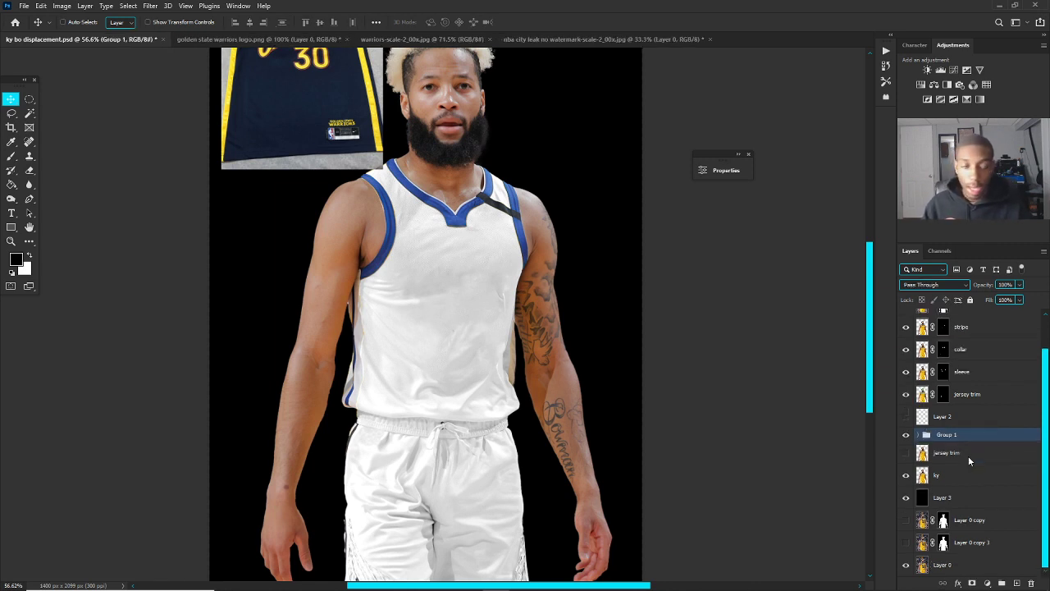
{"action": "double_click", "coordinate": [944, 435]}
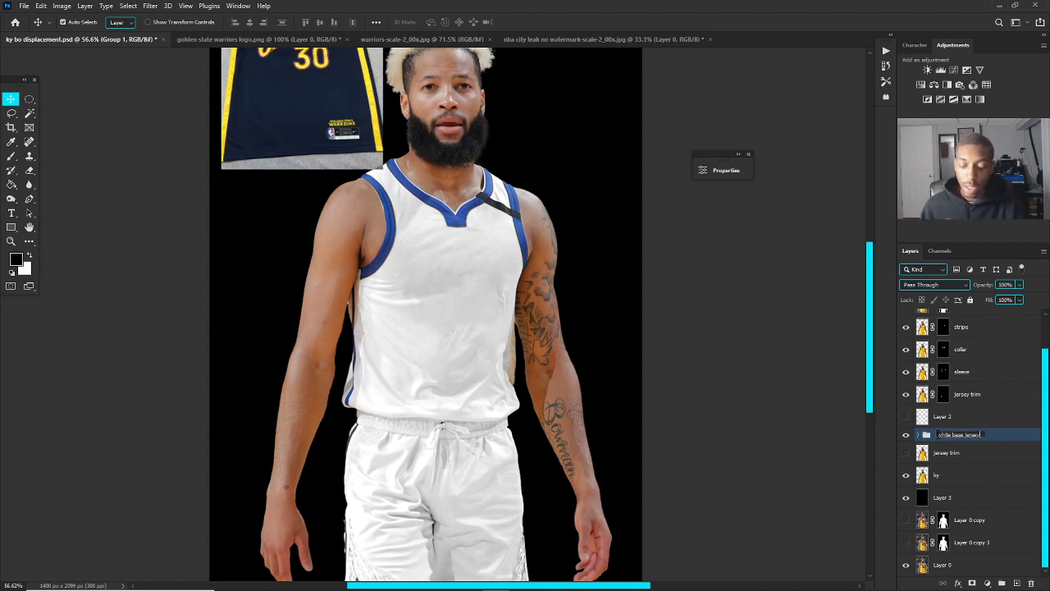
{"action": "key", "text": "Return"}
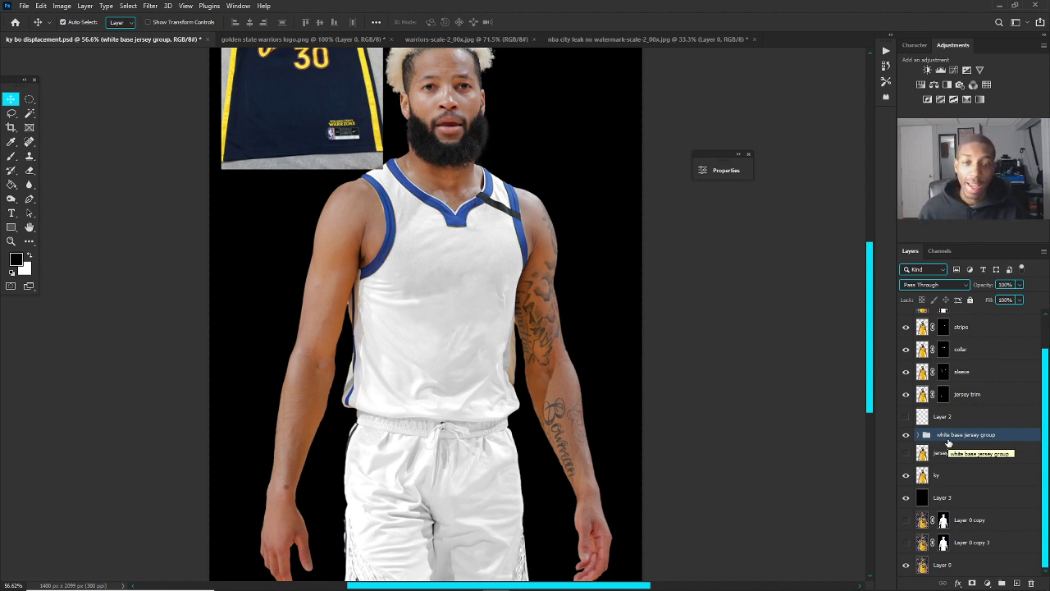
Step: Duplicate the white base jersey group, merge the duplicate into a single layer, and label the original group red
{"action": "key", "text": "ctrl+j"}
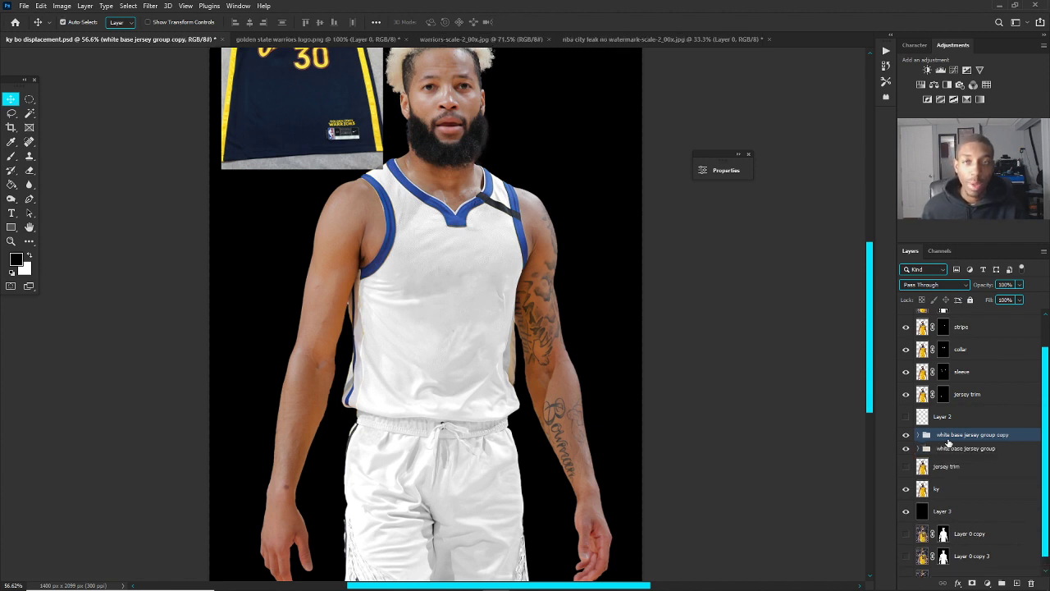
{"action": "key", "text": "ctrl+e"}
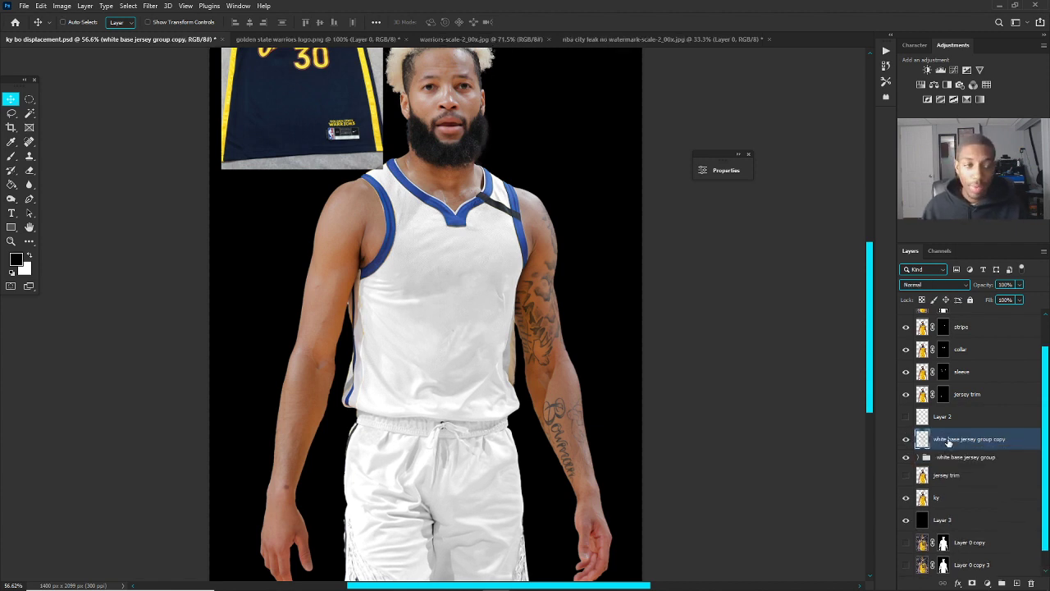
{"action": "left_click", "coordinate": [953, 458]}
{"action": "right_click", "coordinate": [956, 459]}
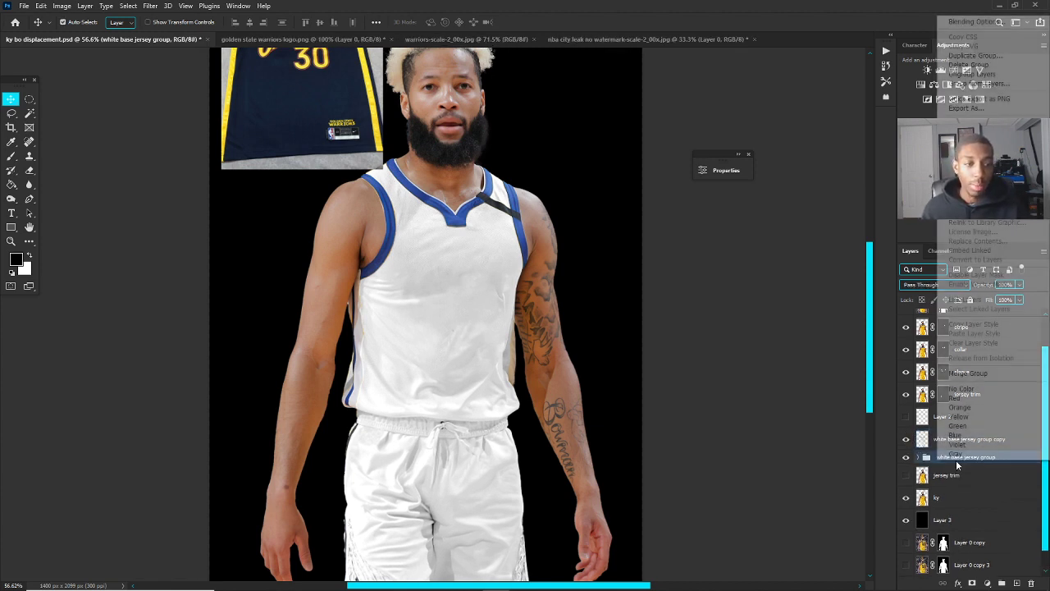
{"action": "left_click", "coordinate": [957, 398]}
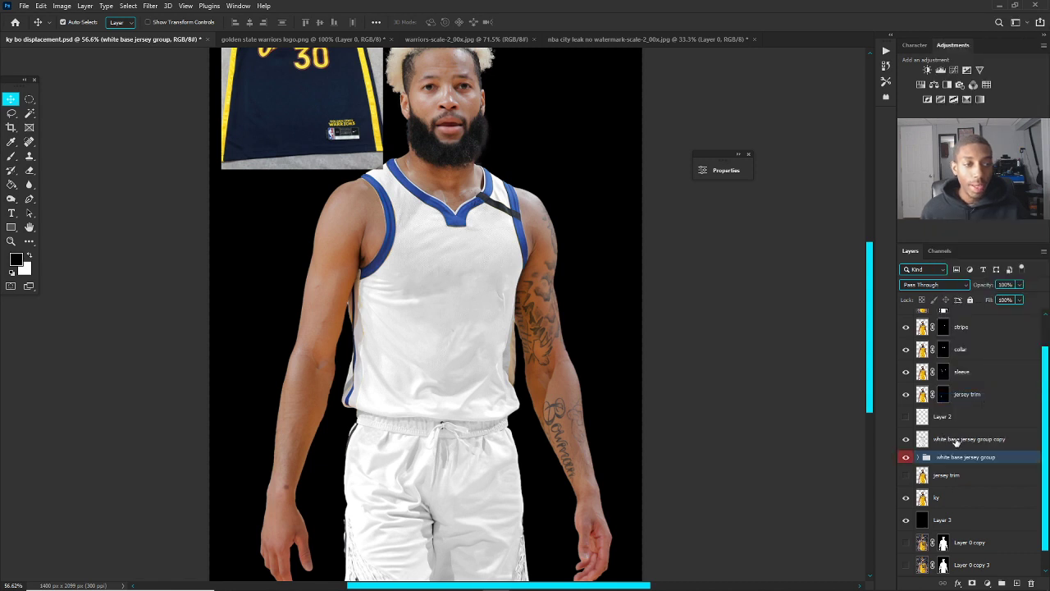
Step: Examine the whitened uniform alongside the navy Oakland reference jersey beside the player
{"action": "left_click", "coordinate": [952, 440]}
{"action": "scroll", "coordinate": [499, 428], "scroll_direction": "up", "scroll_amount": 1}
{"action": "scroll", "coordinate": [499, 428], "scroll_direction": "down", "scroll_amount": 1}
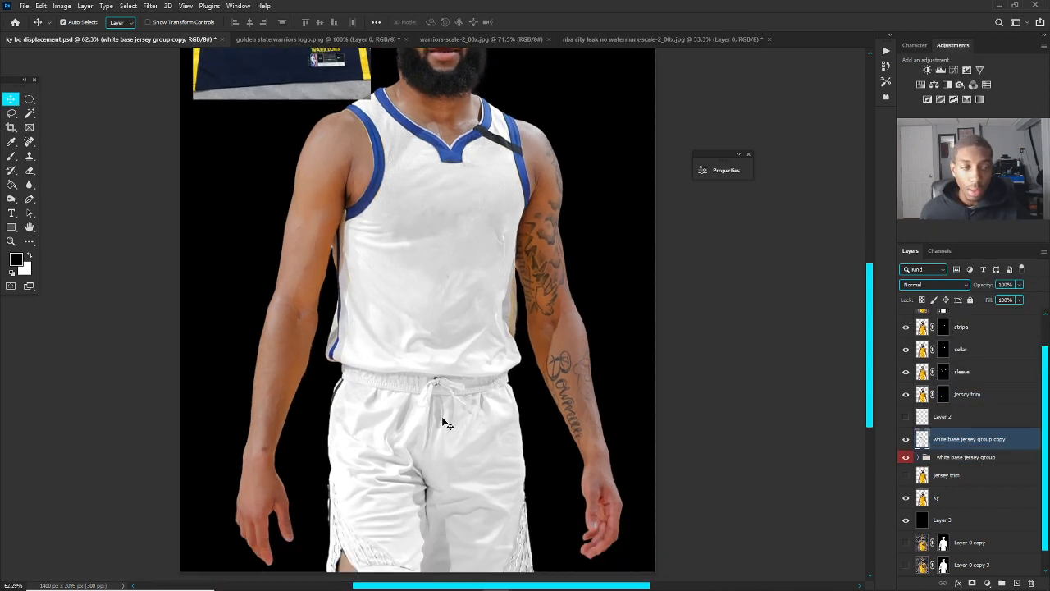
{"action": "scroll", "coordinate": [414, 297], "scroll_direction": "down", "scroll_amount": 1}
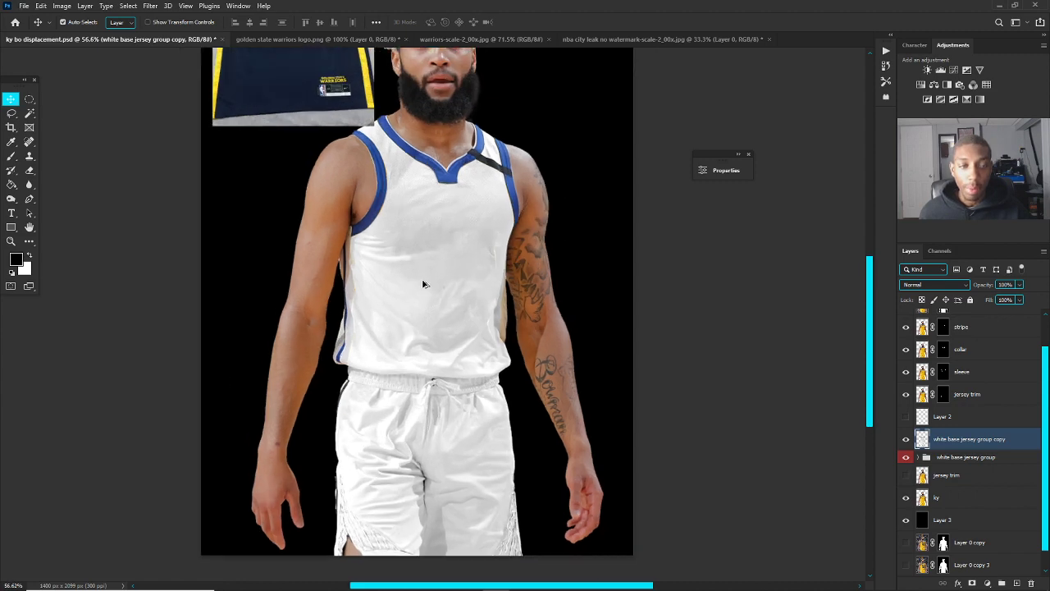
{"action": "scroll", "coordinate": [435, 278], "scroll_direction": "up", "scroll_amount": 2}
{"action": "scroll", "coordinate": [426, 239], "scroll_direction": "up", "scroll_amount": 2}
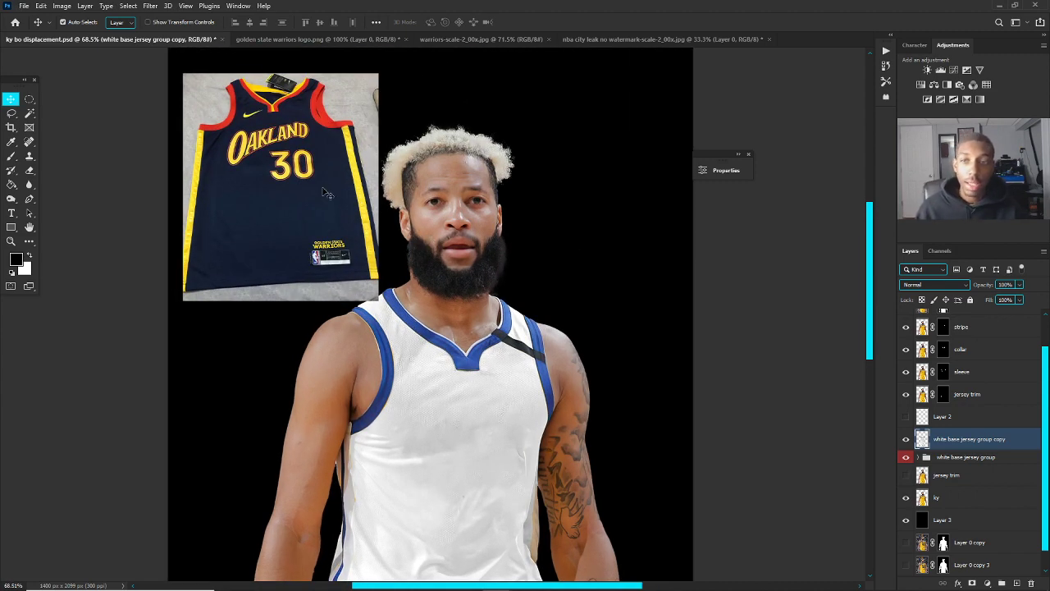
{"action": "key", "text": "ctrl+alt+shift+e"}
{"action": "scroll", "coordinate": [324, 192], "scroll_direction": "up", "scroll_amount": 3}
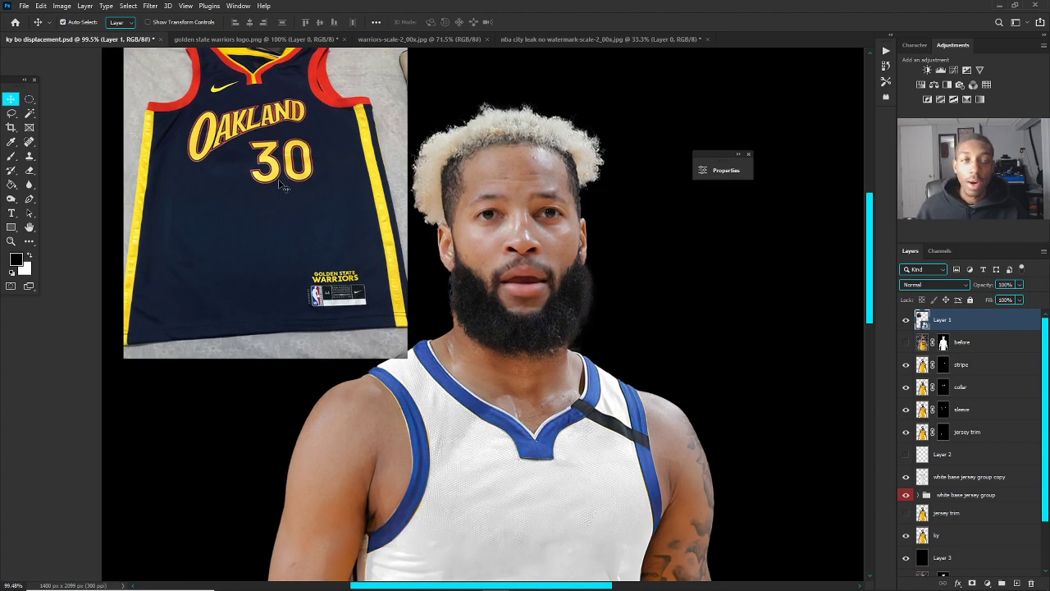
Step: Add a Gradient Map adjustment above the white base jersey group copy layer and clip it to that layer
{"action": "left_click", "coordinate": [523, 527]}
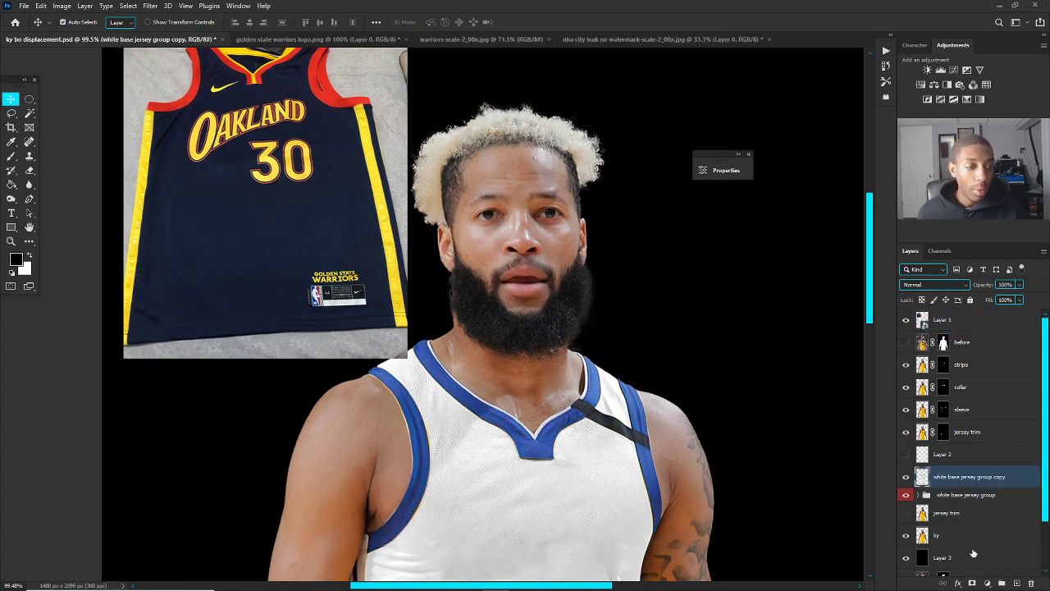
{"action": "left_click", "coordinate": [988, 582]}
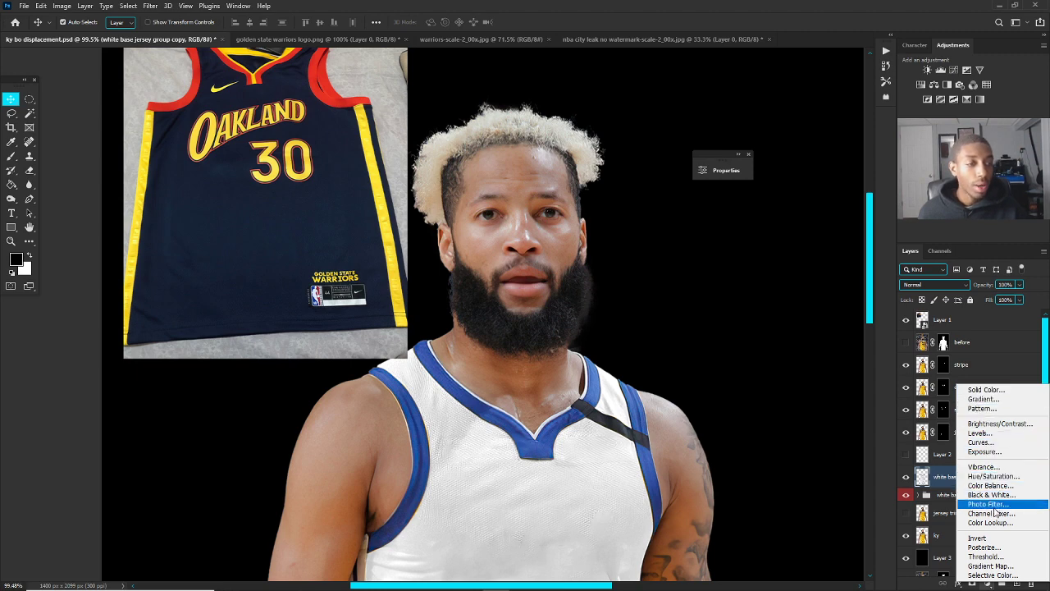
{"action": "left_click", "coordinate": [991, 566]}
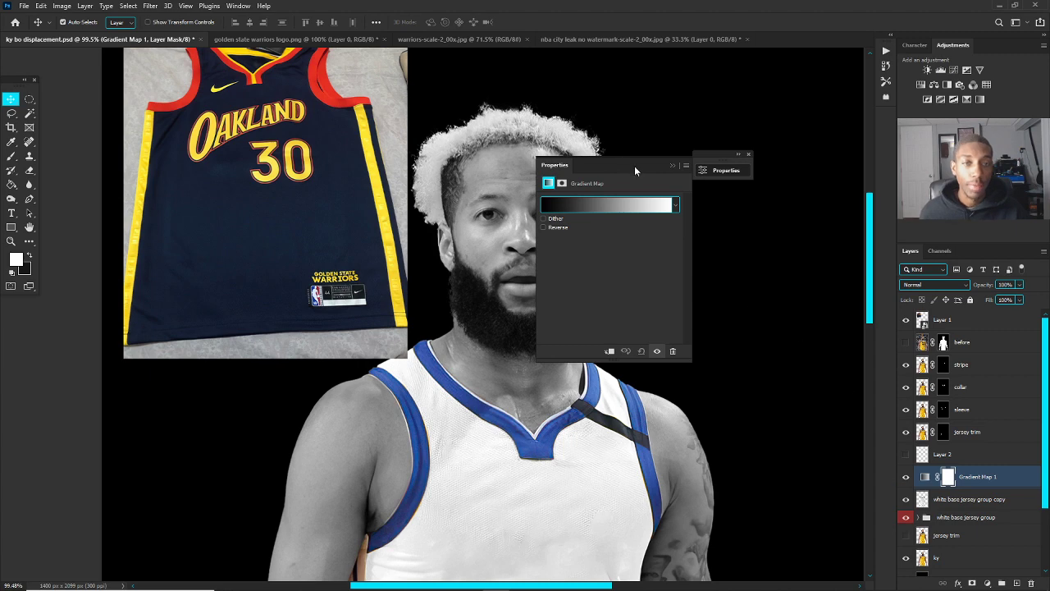
{"action": "left_click", "coordinate": [672, 165]}
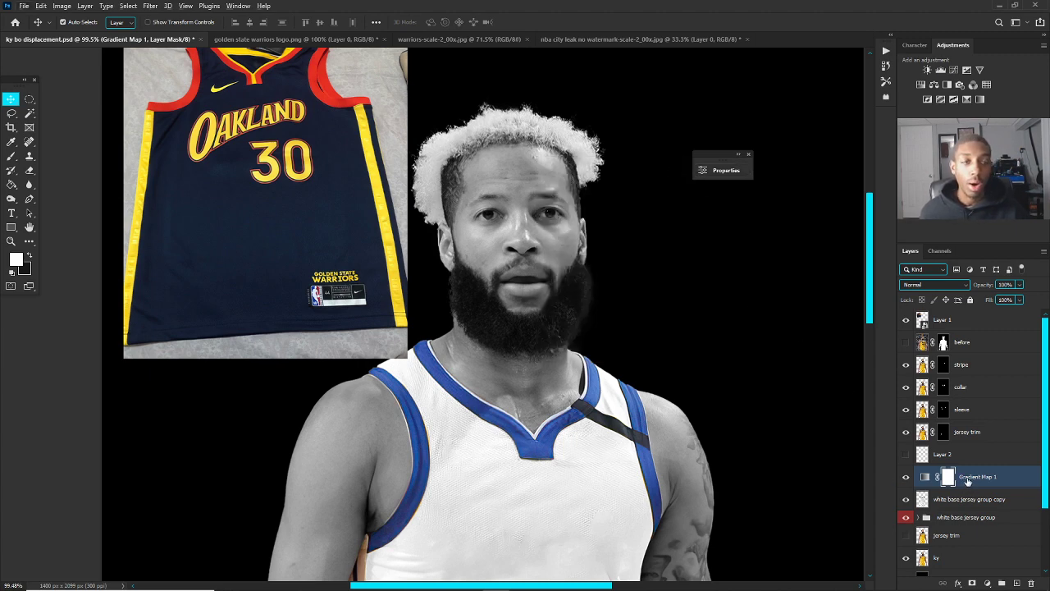
{"action": "right_click", "coordinate": [968, 482]}
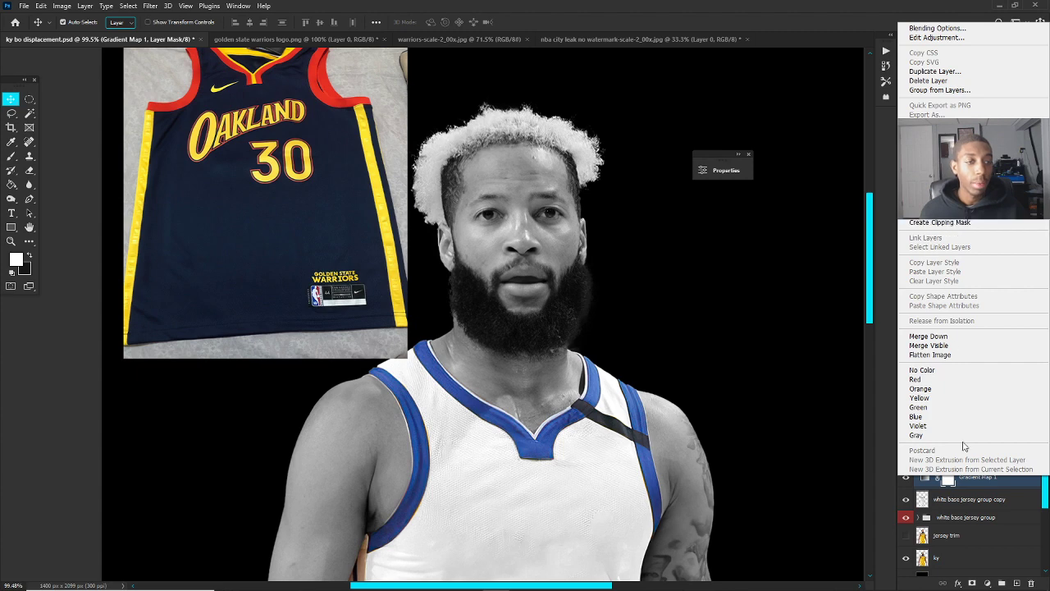
{"action": "left_click", "coordinate": [968, 480]}
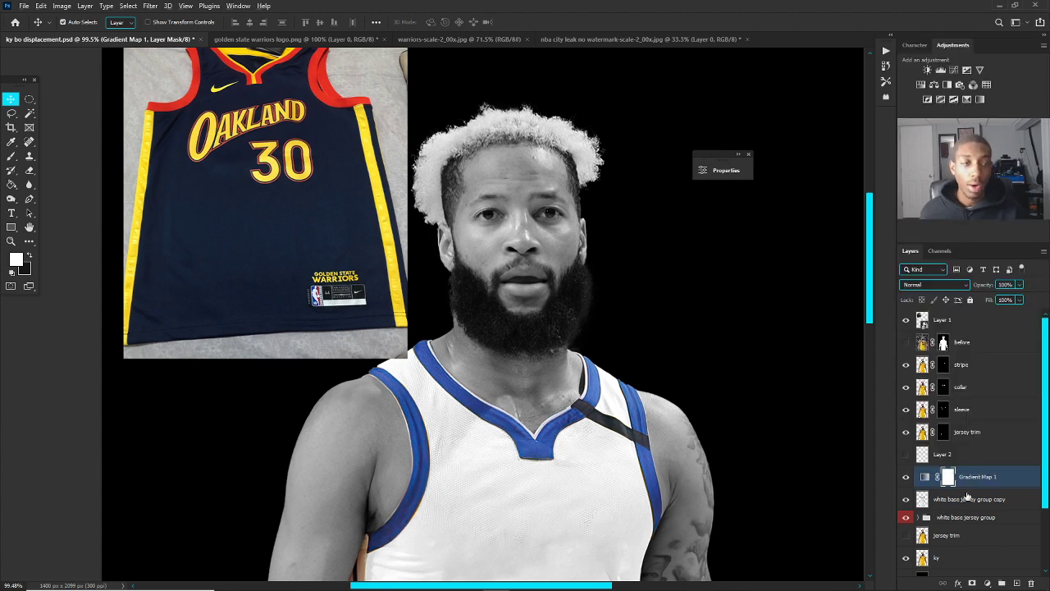
{"action": "left_click", "coordinate": [968, 488], "text": "alt"}
{"action": "scroll", "coordinate": [506, 440], "scroll_direction": "down", "scroll_amount": 4}
{"action": "scroll", "coordinate": [506, 440], "scroll_direction": "up", "scroll_amount": 4}
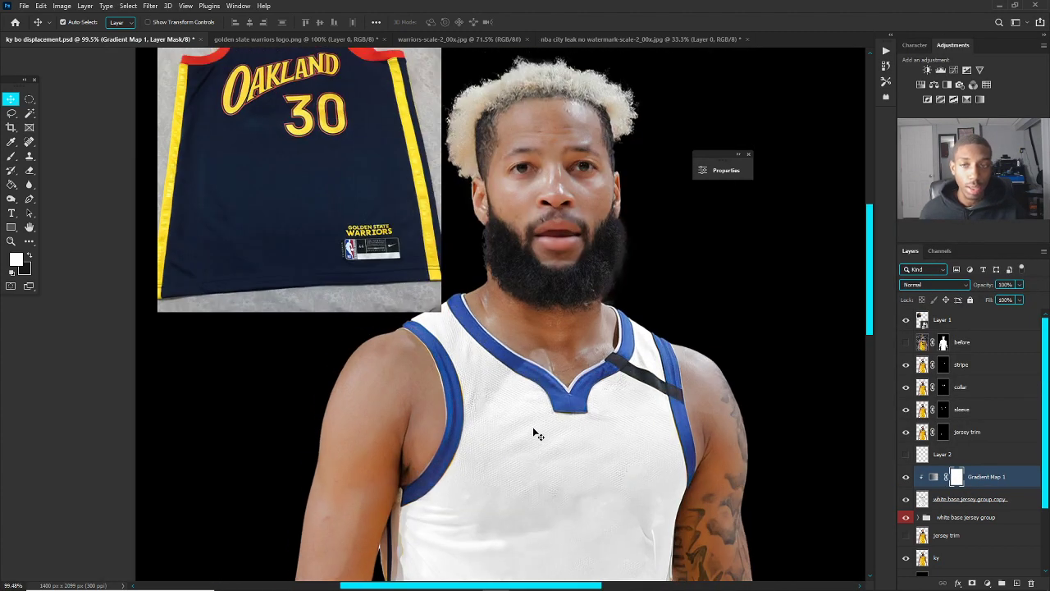
Step: Add a middle stop to the gradient map, sample its navy 182033 from the reference jersey's body, and place it at 47%
{"action": "left_click", "coordinate": [933, 478]}
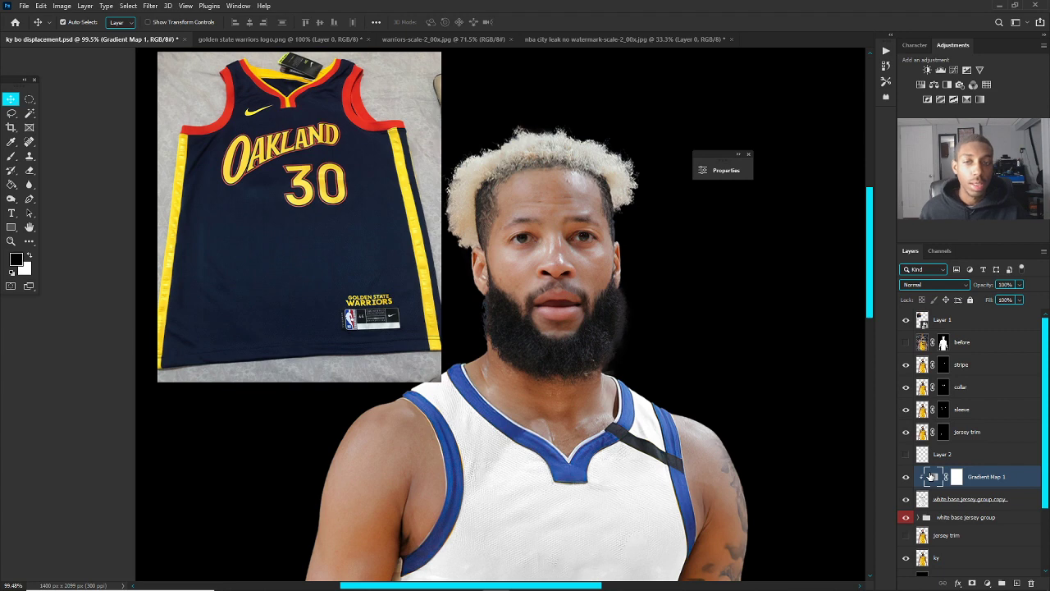
{"action": "double_click", "coordinate": [933, 476]}
{"action": "left_click", "coordinate": [560, 203]}
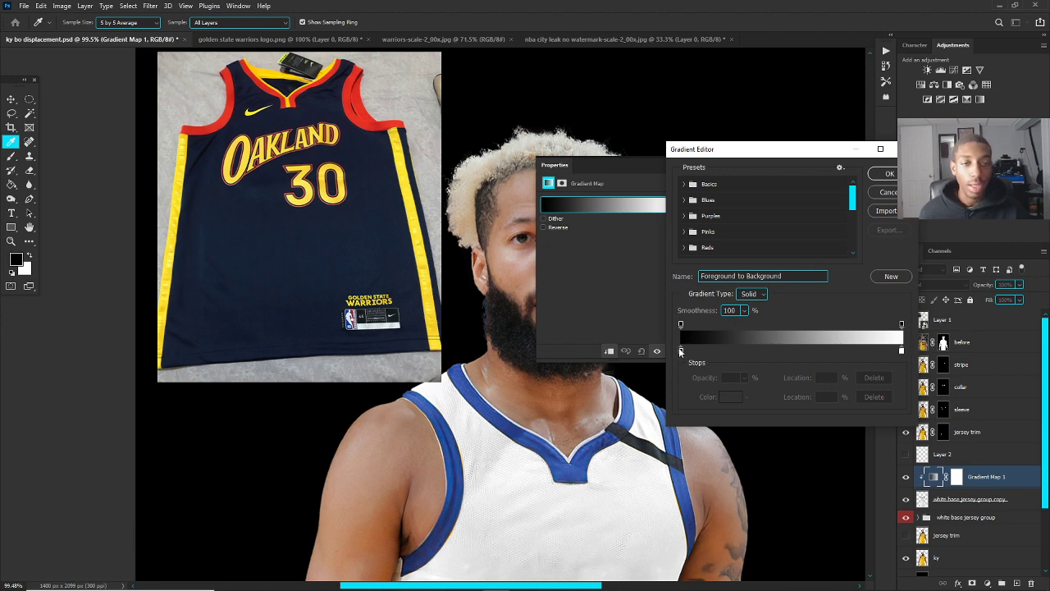
{"action": "left_click", "coordinate": [792, 351]}
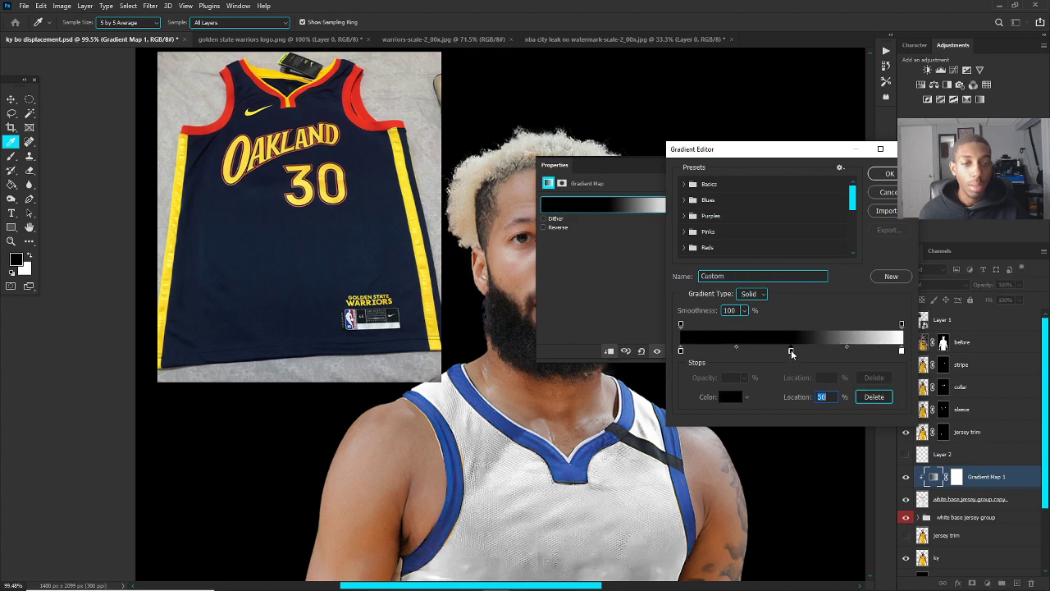
{"action": "double_click", "coordinate": [792, 351]}
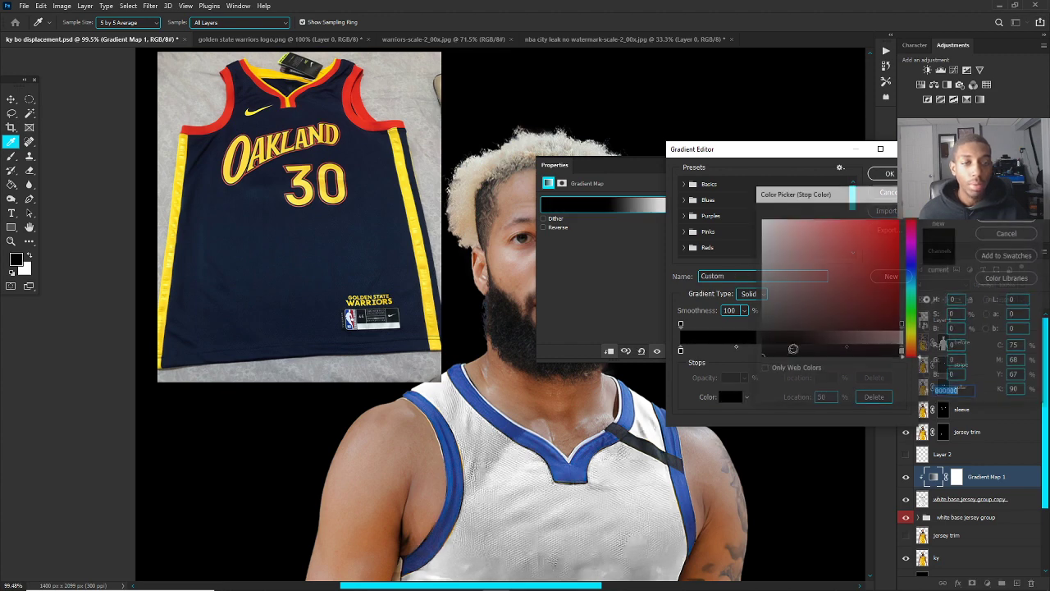
{"action": "left_click", "coordinate": [353, 209]}
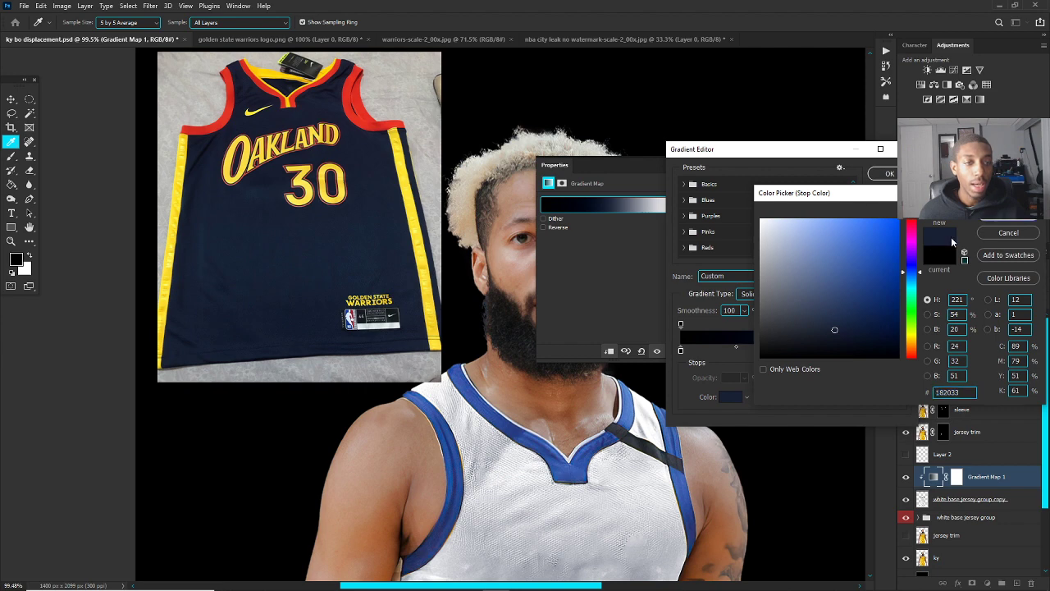
{"action": "key", "text": "Return"}
{"action": "mouse_move", "coordinate": [792, 351]}
{"action": "left_mouse_down"}
{"action": "mouse_move", "coordinate": [824, 352]}
{"action": "mouse_move", "coordinate": [784, 351]}
{"action": "left_mouse_up"}
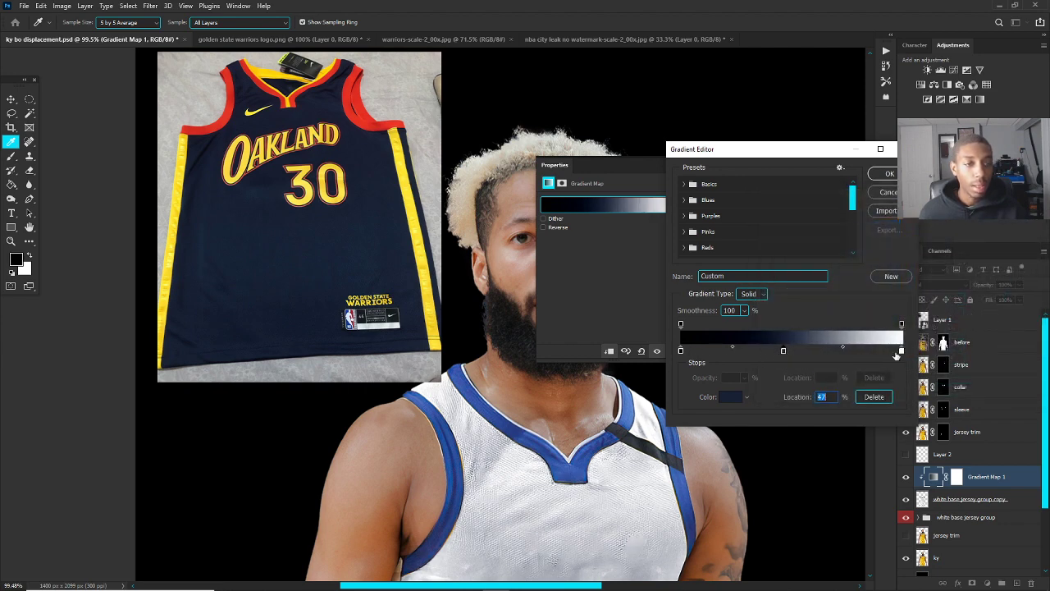
Step: Recolor the gradient's white end stop by sampling the reference jersey's navy and brightening it to 2e4774, and apply the gradient
{"action": "double_click", "coordinate": [902, 351]}
{"action": "left_click", "coordinate": [911, 267]}
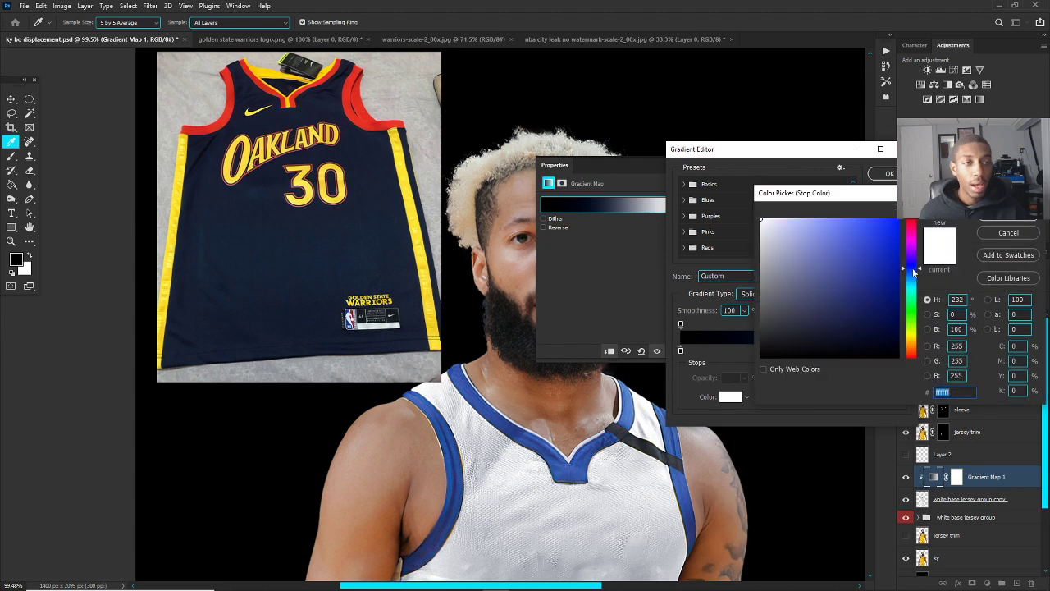
{"action": "left_click", "coordinate": [361, 241]}
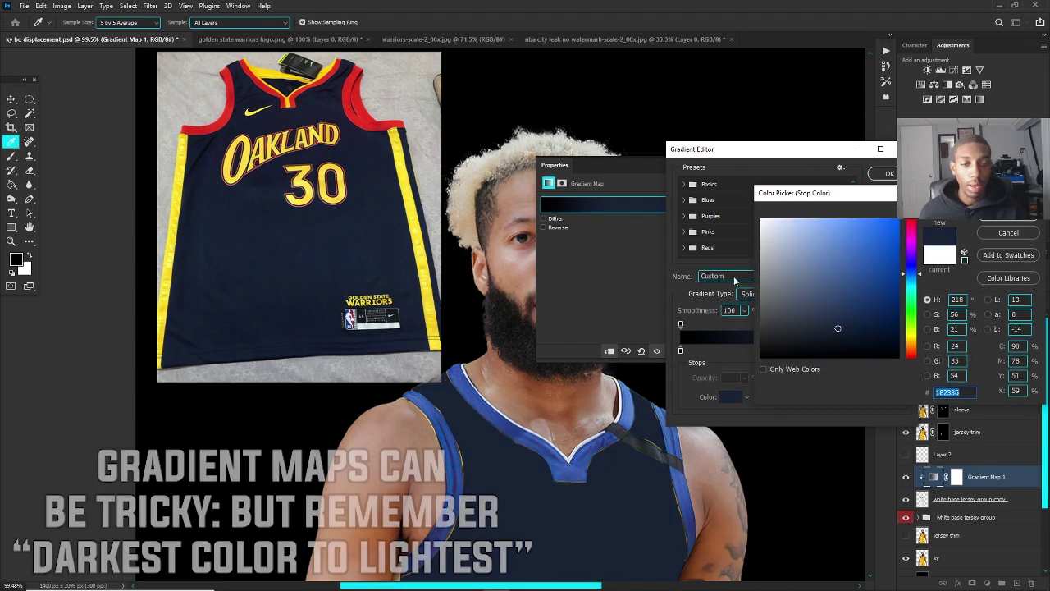
{"action": "left_click", "coordinate": [823, 275]}
{"action": "mouse_move", "coordinate": [825, 297]}
{"action": "left_mouse_down"}
{"action": "mouse_move", "coordinate": [884, 280]}
{"action": "mouse_move", "coordinate": [832, 302]}
{"action": "mouse_move", "coordinate": [843, 290]}
{"action": "left_mouse_up"}
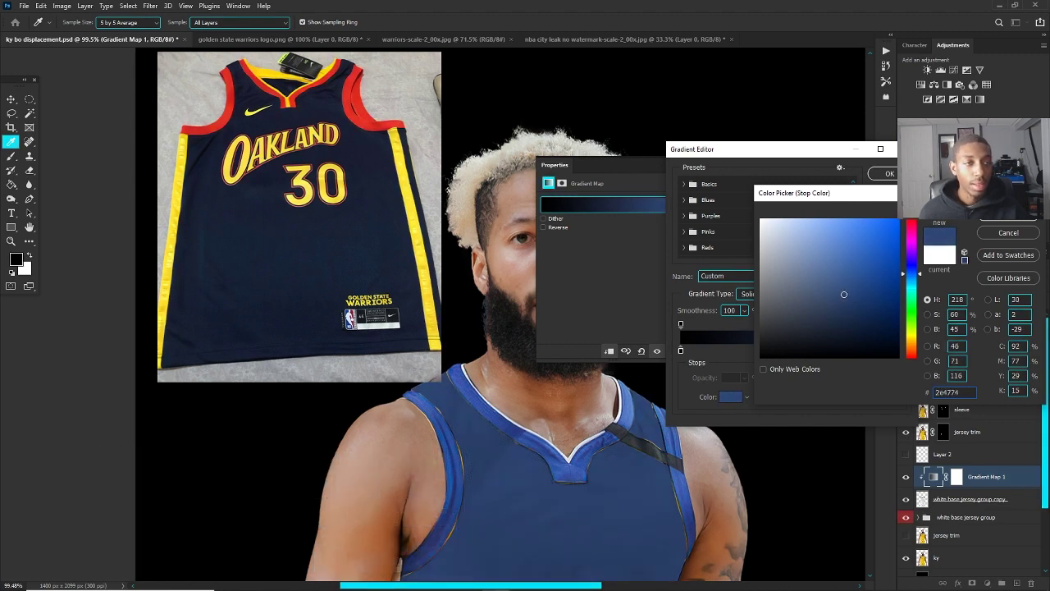
{"action": "left_click", "coordinate": [1009, 211]}
{"action": "left_click", "coordinate": [890, 174]}
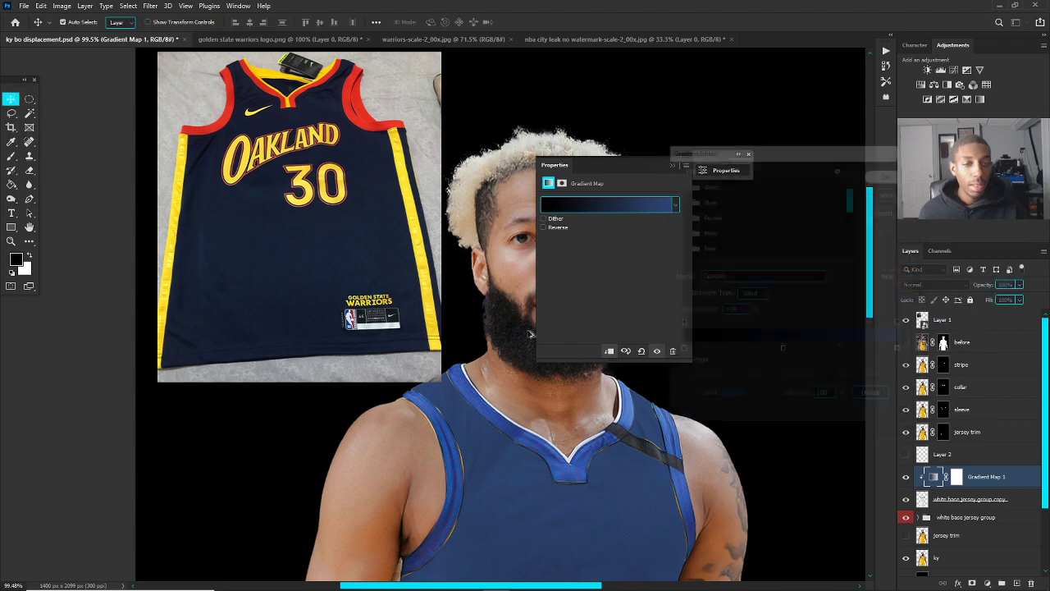
Step: Reopen the gradient map's gradient and shift the color midpoint between the middle and blue end stops to 74%
{"action": "key", "text": "ctrl+0"}
{"action": "scroll", "coordinate": [376, 222], "scroll_direction": "up", "scroll_amount": 1}
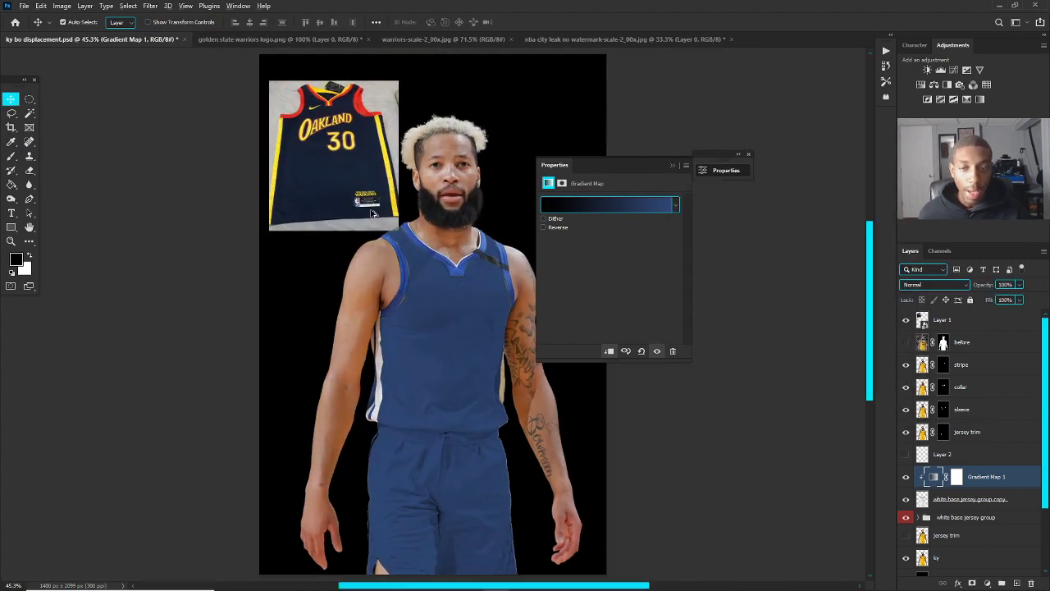
{"action": "left_click", "coordinate": [615, 207]}
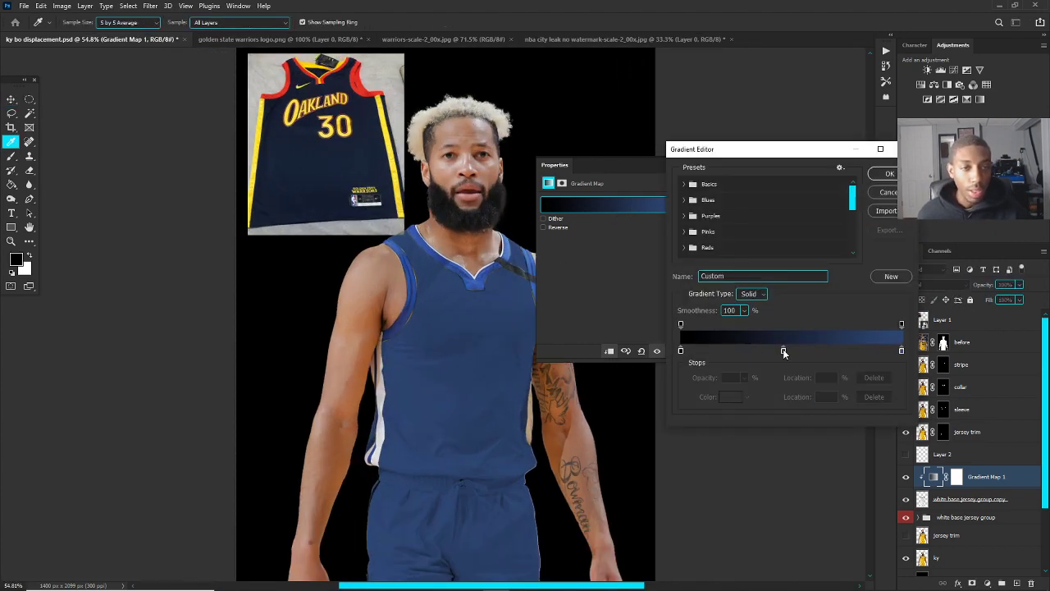
{"action": "left_click", "coordinate": [783, 351]}
{"action": "left_click", "coordinate": [828, 350]}
{"action": "left_click_drag", "start_coordinate": [827, 348], "coordinate": [855, 349]}
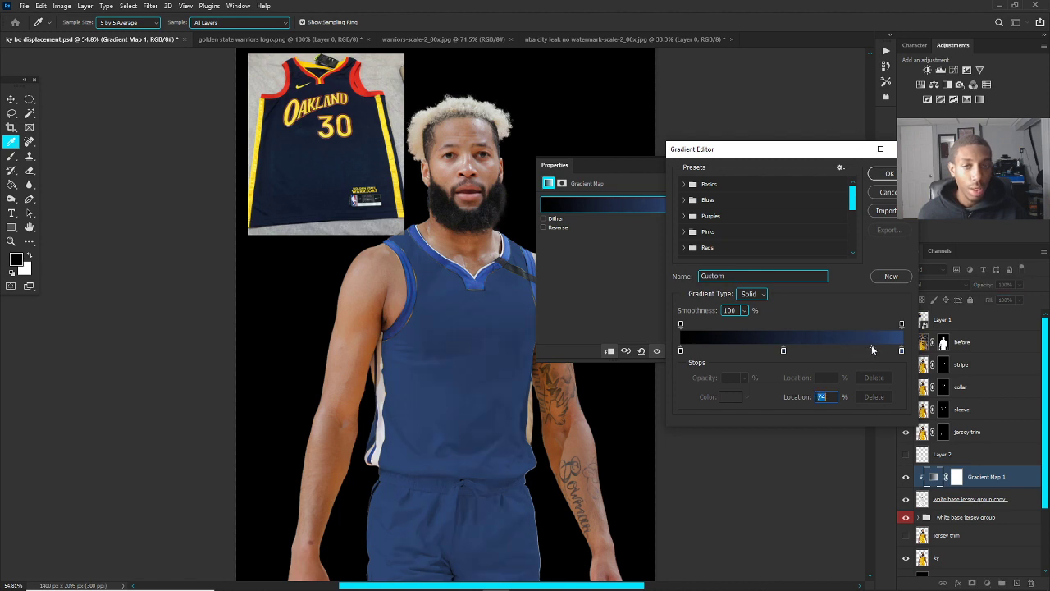
Step: Darken the gradient's middle stop to 000207 and move it to 54%
{"action": "left_click", "coordinate": [782, 351]}
{"action": "double_click", "coordinate": [784, 353]}
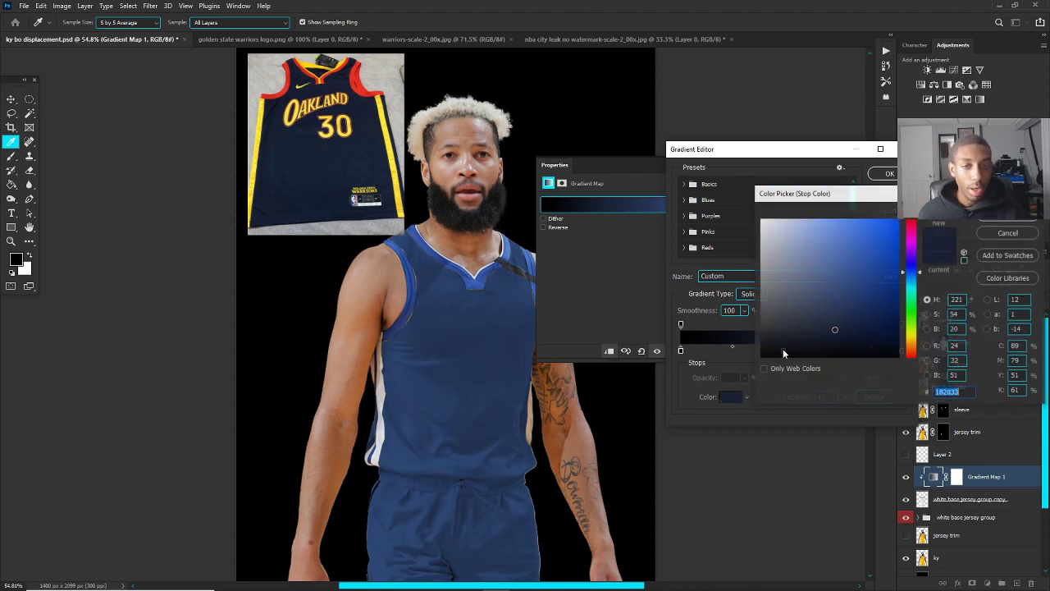
{"action": "mouse_move", "coordinate": [831, 332]}
{"action": "left_mouse_down"}
{"action": "mouse_move", "coordinate": [837, 345]}
{"action": "mouse_move", "coordinate": [890, 352]}
{"action": "left_mouse_up"}
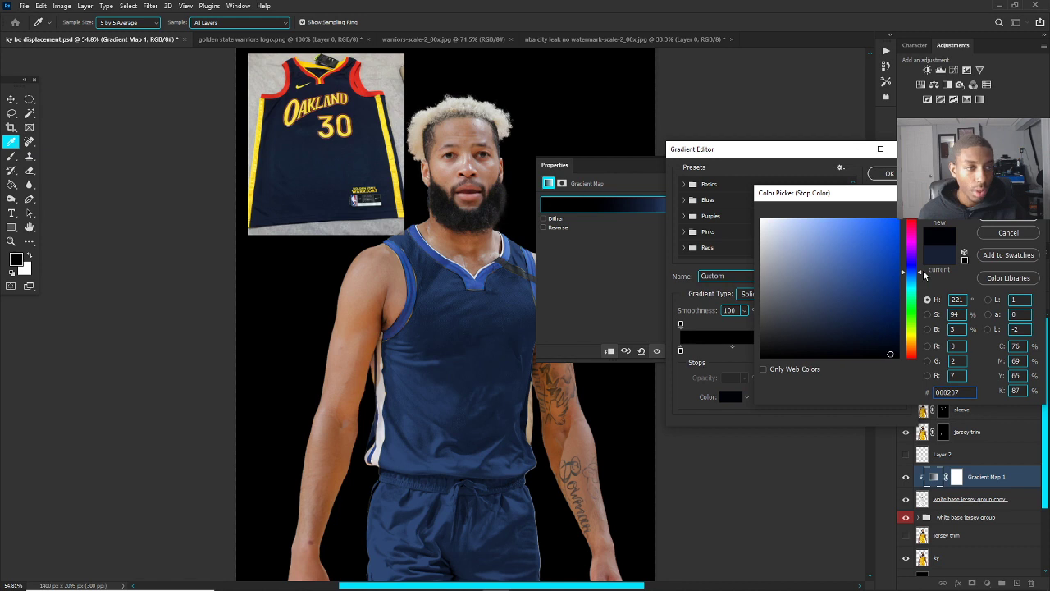
{"action": "key", "text": "Return"}
{"action": "left_click", "coordinate": [784, 351]}
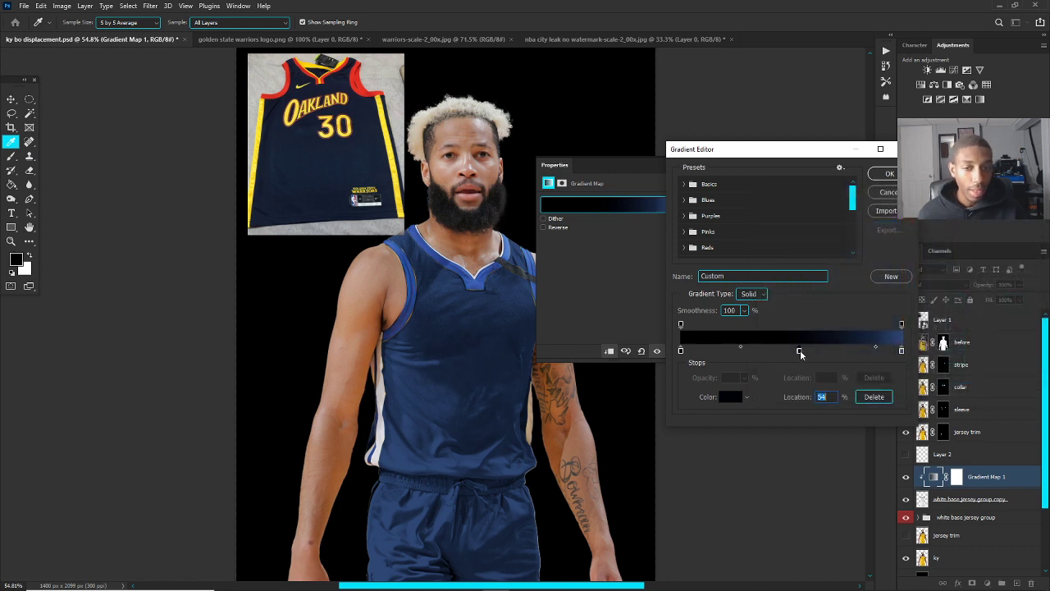
Step: Move the gradient's middle stop to 68% and apply the gradient to the jersey's gradient map
{"action": "left_click_drag", "start_coordinate": [800, 350], "coordinate": [831, 353]}
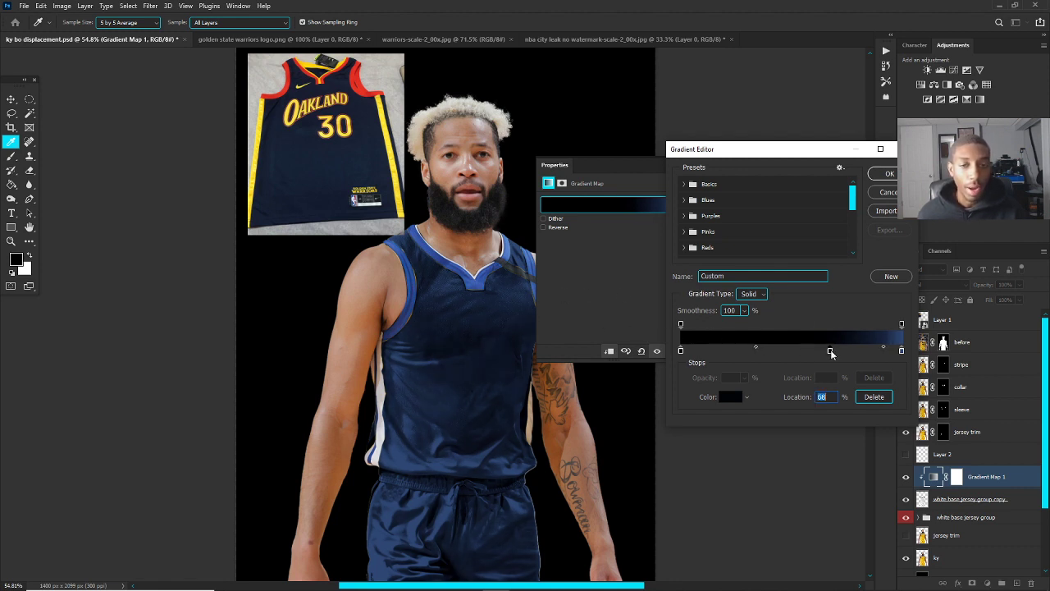
{"action": "key", "text": "Return"}
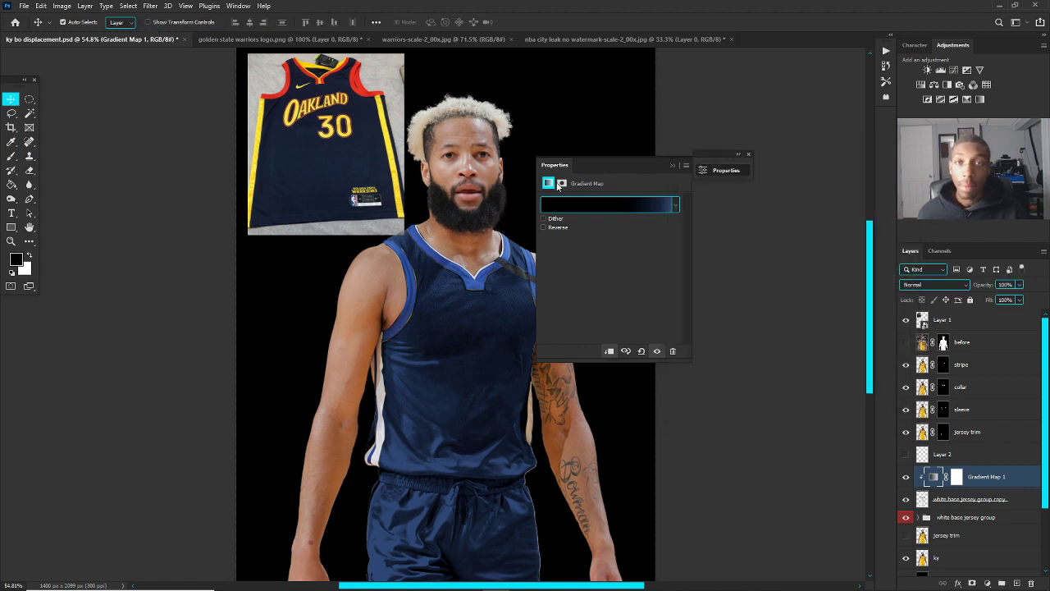
{"action": "left_click", "coordinate": [673, 165]}
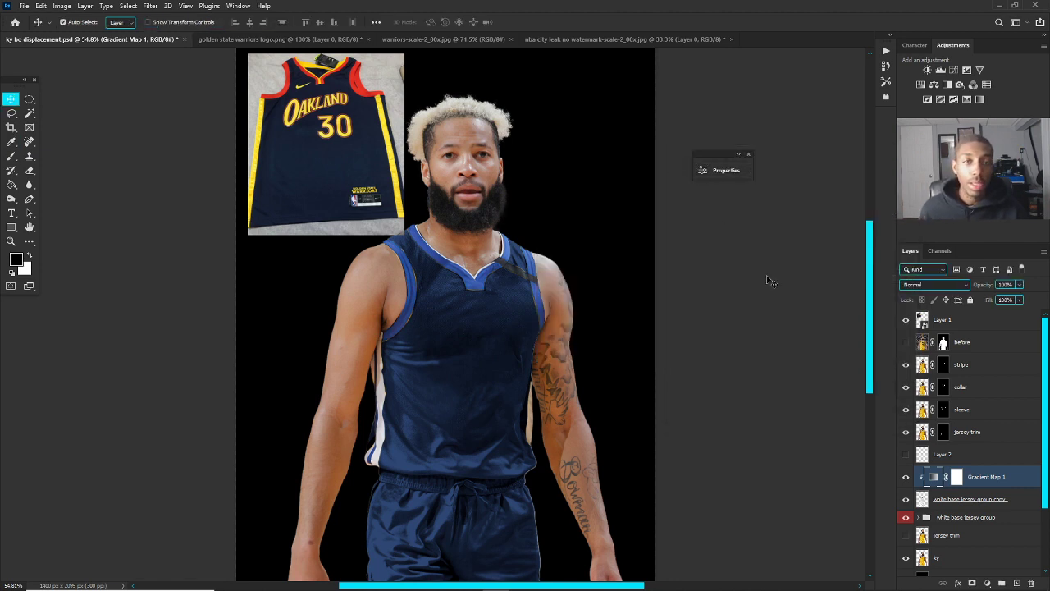
Step: Hide the gradient map and add a clipped solid color fill above the white base jersey group copy, sampling navy 172436 from the reference jersey
{"action": "left_click", "coordinate": [905, 479]}
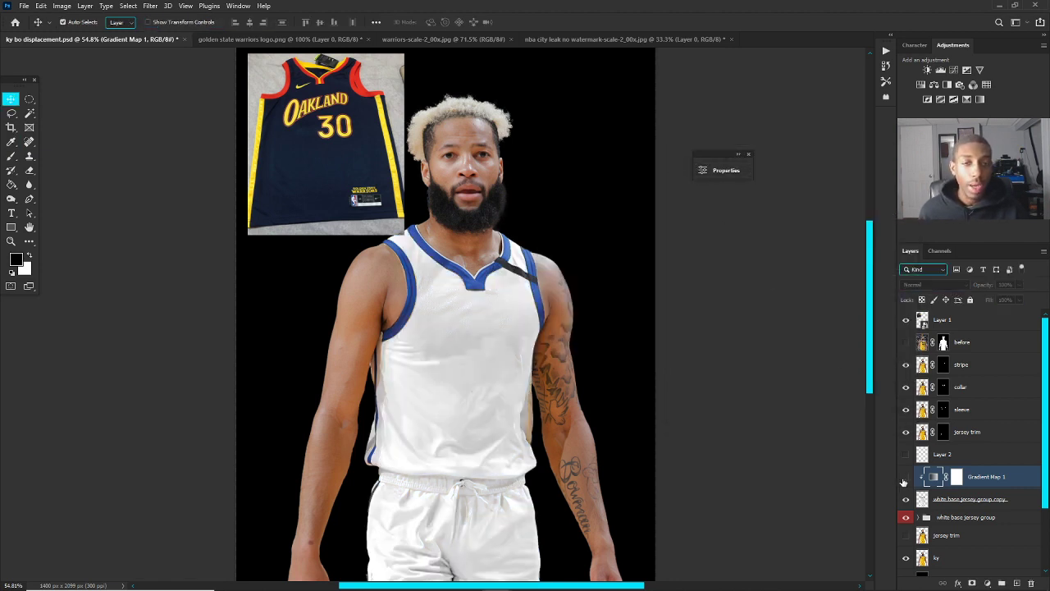
{"action": "left_click", "coordinate": [971, 500]}
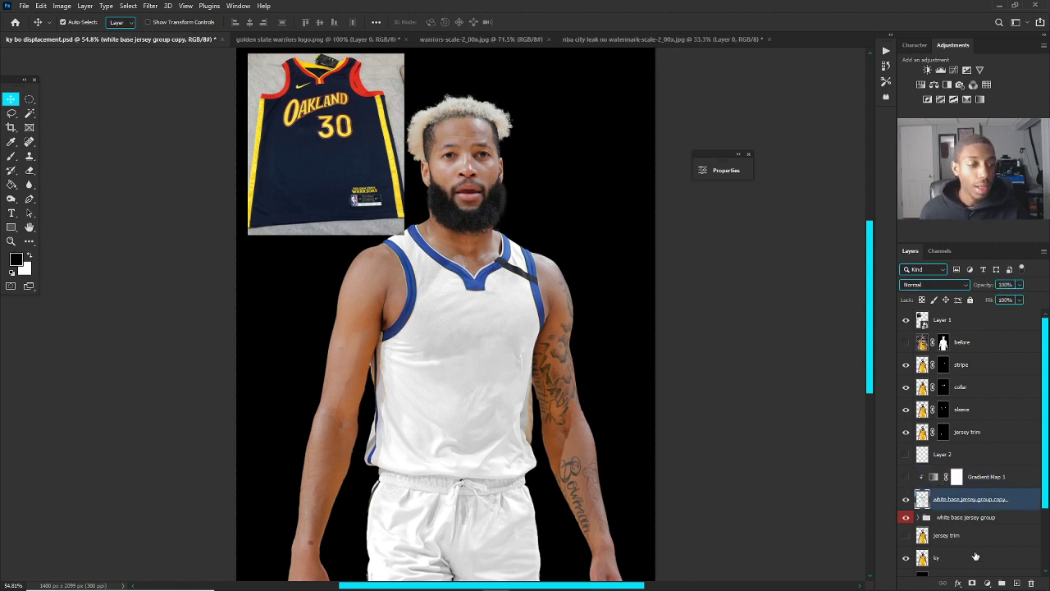
{"action": "left_click", "coordinate": [987, 582]}
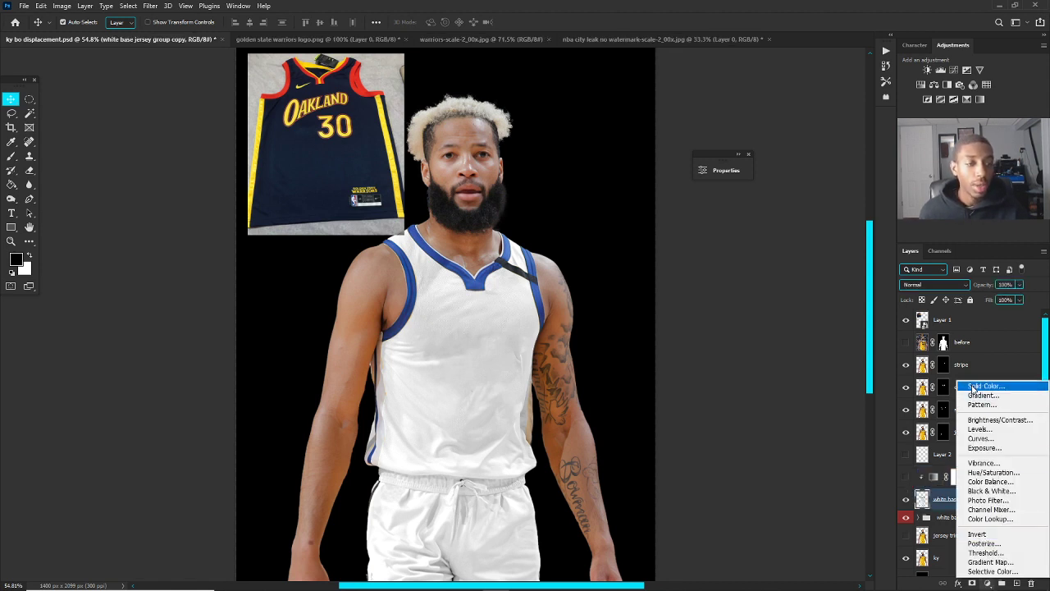
{"action": "left_click", "coordinate": [973, 386]}
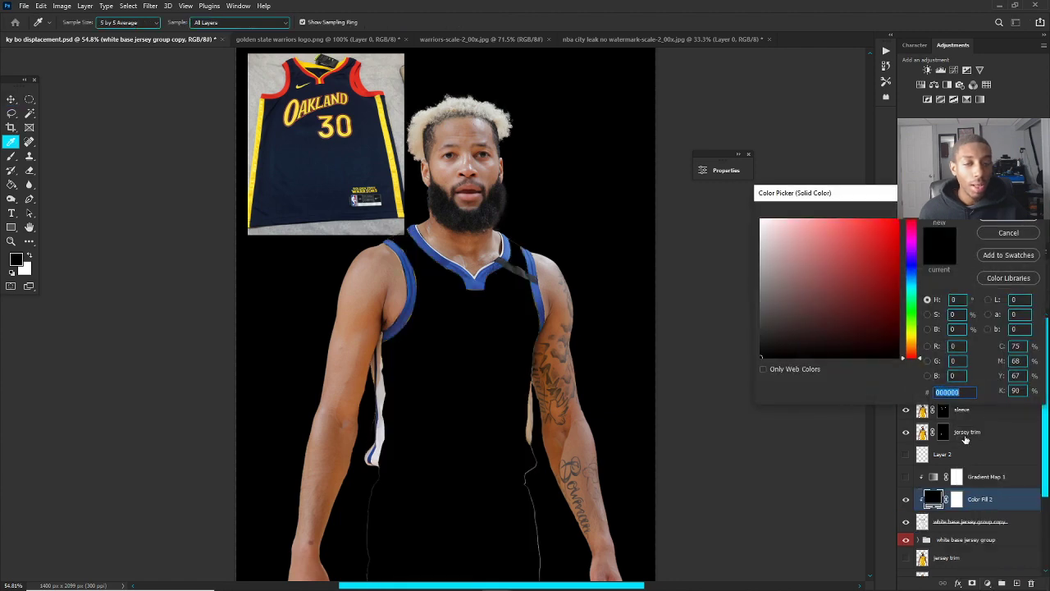
{"action": "left_click", "coordinate": [332, 164]}
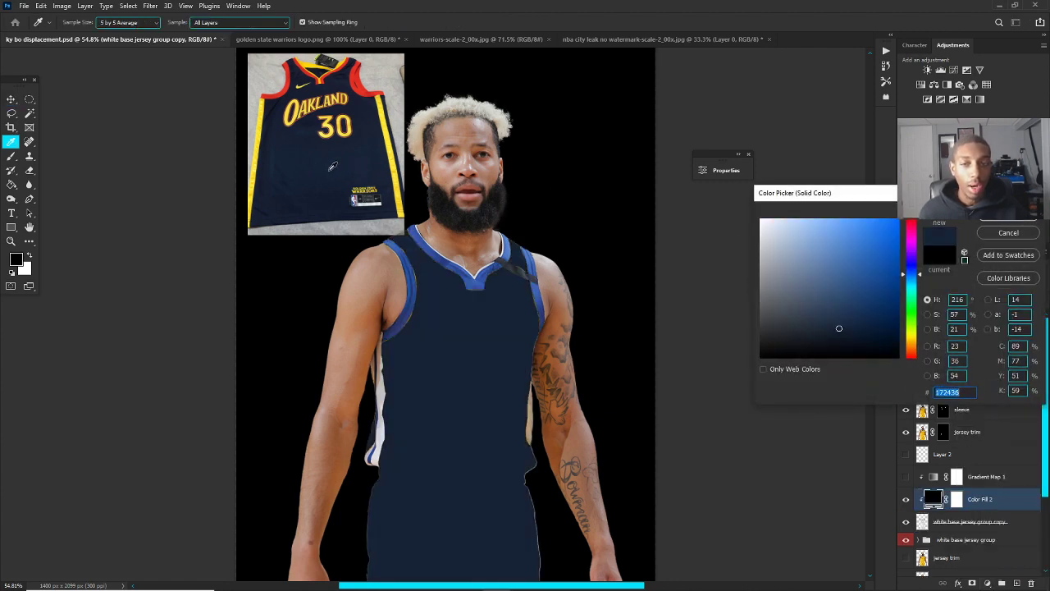
{"action": "key", "text": "Return"}
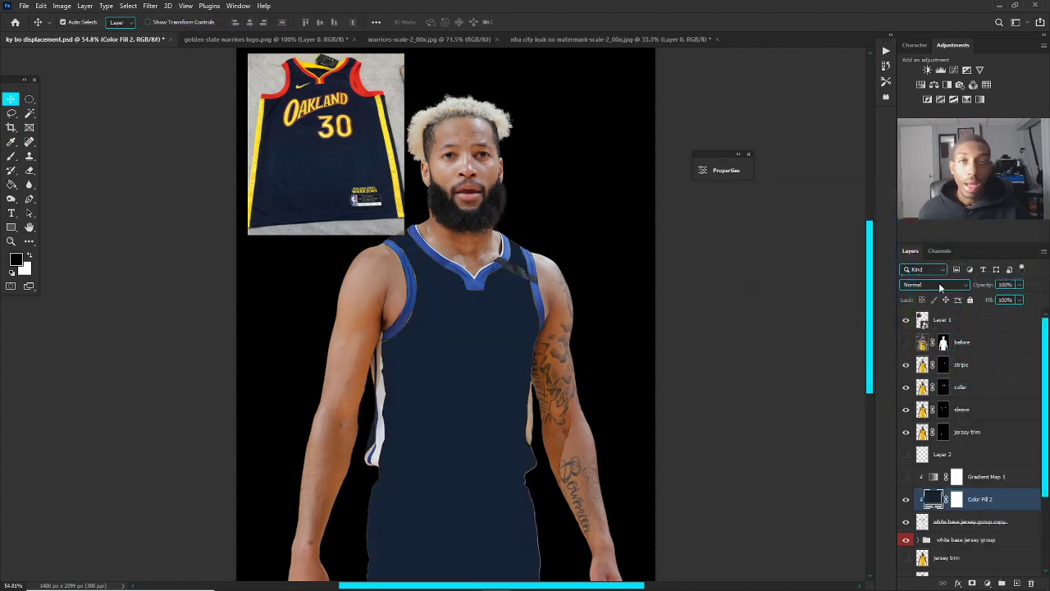
Step: Set the color fill's blend mode to Linear Light and darken its color to 0d1727
{"action": "left_click", "coordinate": [939, 284]}
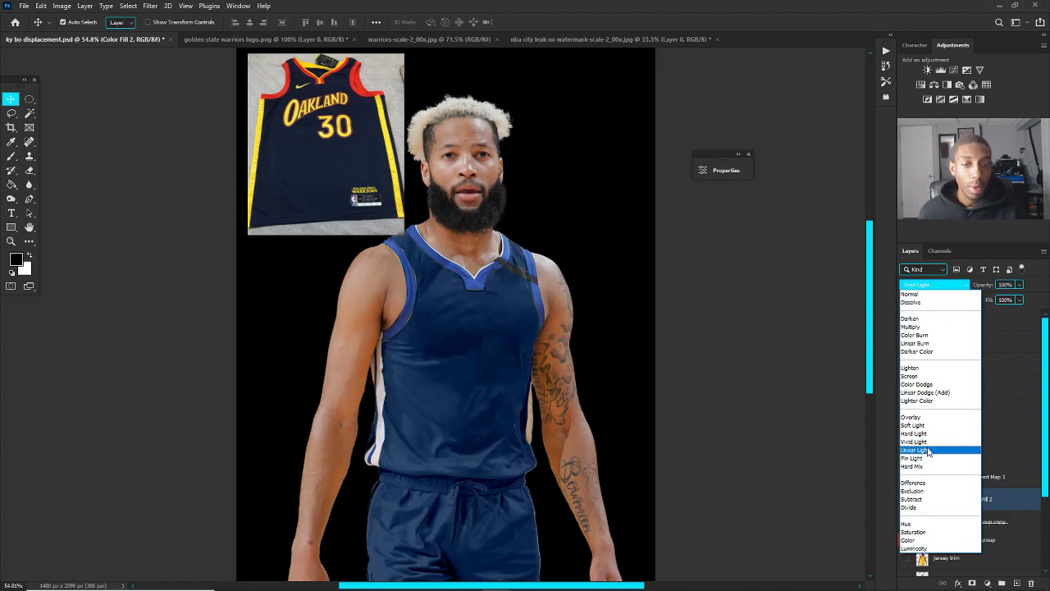
{"action": "left_click", "coordinate": [925, 450]}
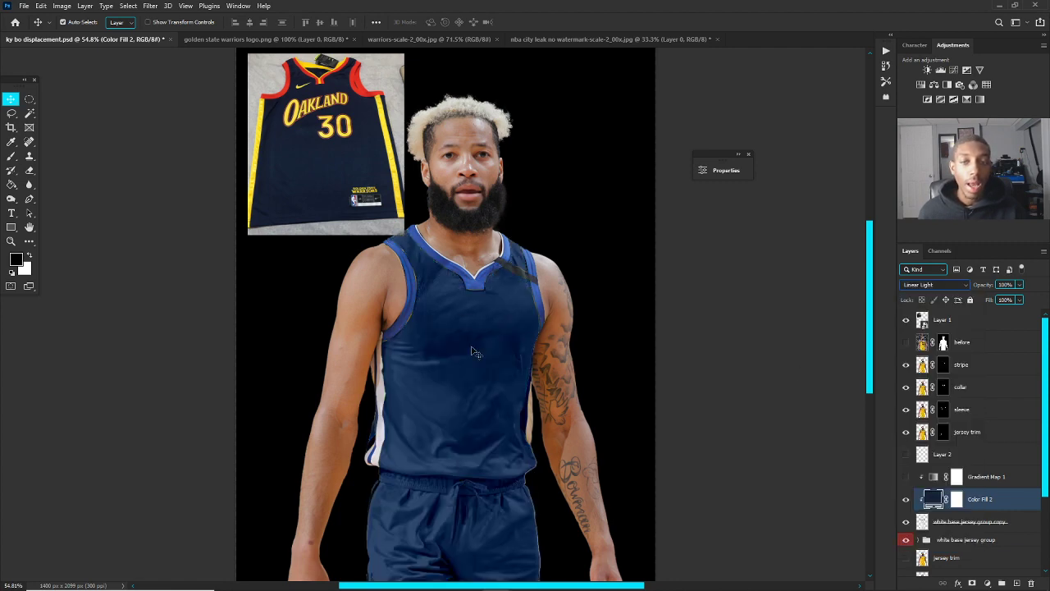
{"action": "double_click", "coordinate": [932, 499]}
{"action": "mouse_move", "coordinate": [844, 329]}
{"action": "left_mouse_down"}
{"action": "mouse_move", "coordinate": [856, 344]}
{"action": "mouse_move", "coordinate": [852, 327]}
{"action": "mouse_move", "coordinate": [848, 336]}
{"action": "mouse_move", "coordinate": [860, 337]}
{"action": "left_mouse_up"}
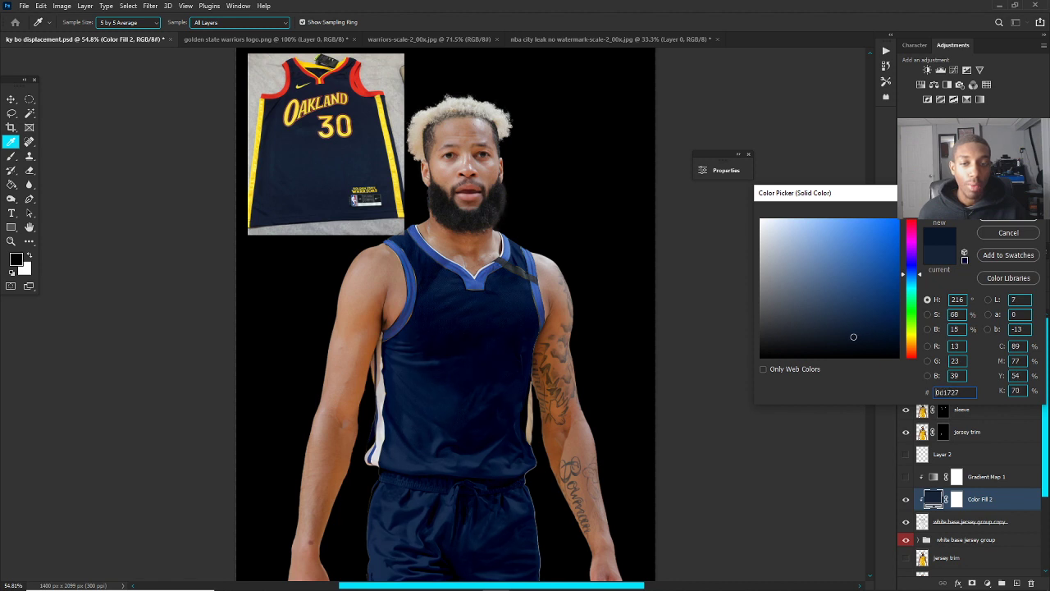
{"action": "left_click", "coordinate": [988, 217]}
{"action": "key", "text": "v"}
Step: Add a clipped Levels adjustment above the color fill, with the white input at 235 and the midtones at about 0.75
{"action": "scroll", "coordinate": [529, 236], "scroll_direction": "up", "scroll_amount": 2}
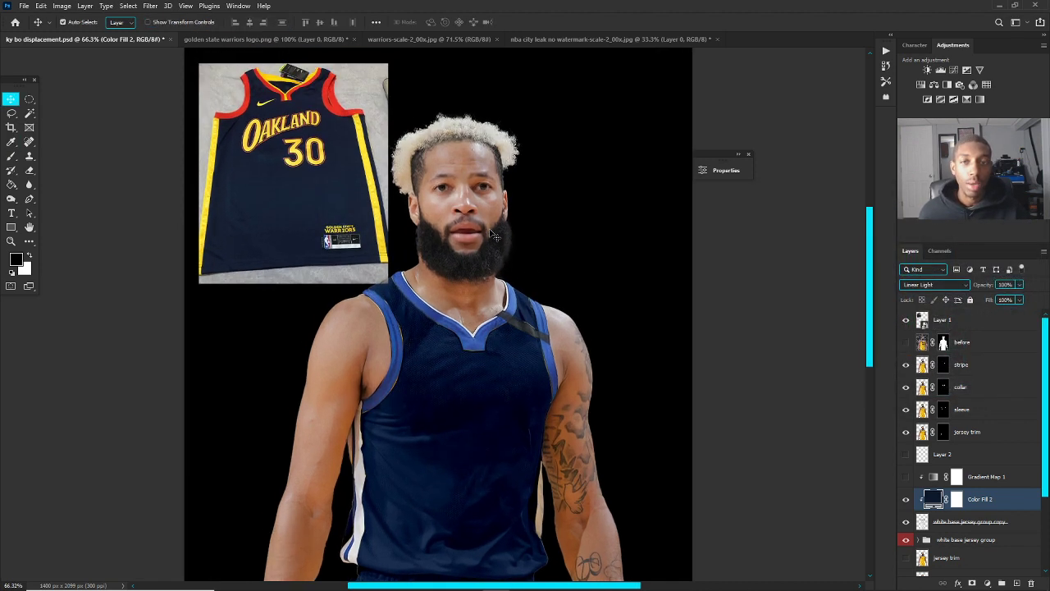
{"action": "scroll", "coordinate": [494, 246], "scroll_direction": "up", "scroll_amount": 4}
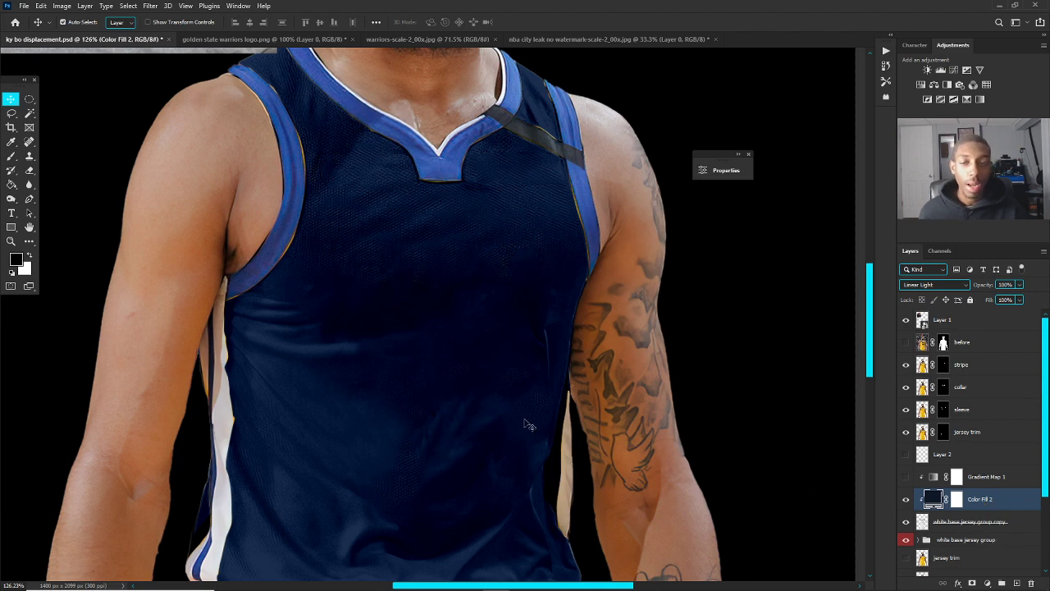
{"action": "scroll", "coordinate": [527, 424], "scroll_direction": "down", "scroll_amount": 5}
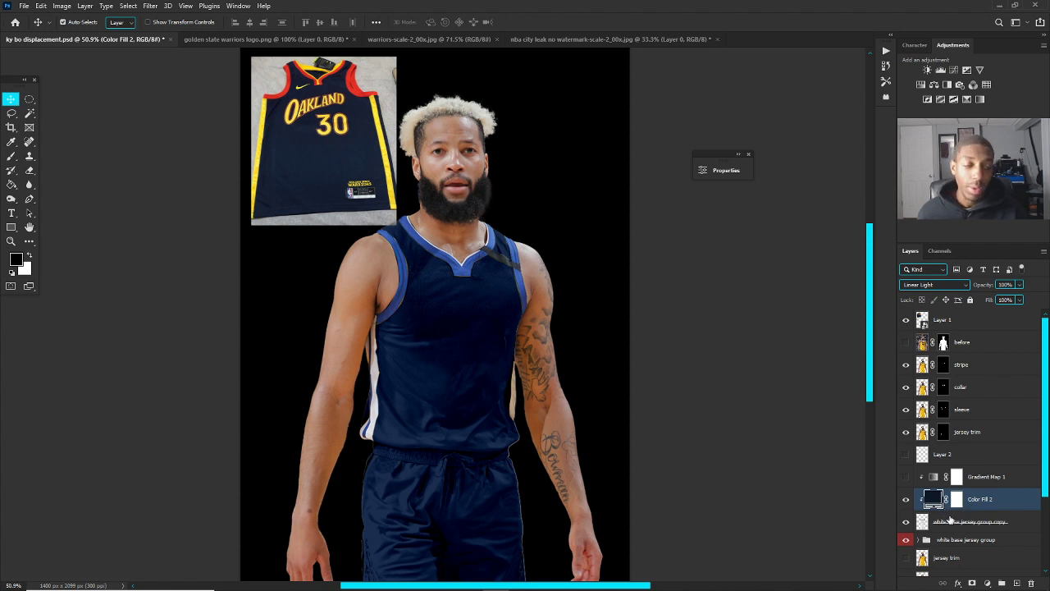
{"action": "left_click", "coordinate": [989, 582]}
{"action": "left_click", "coordinate": [984, 425]}
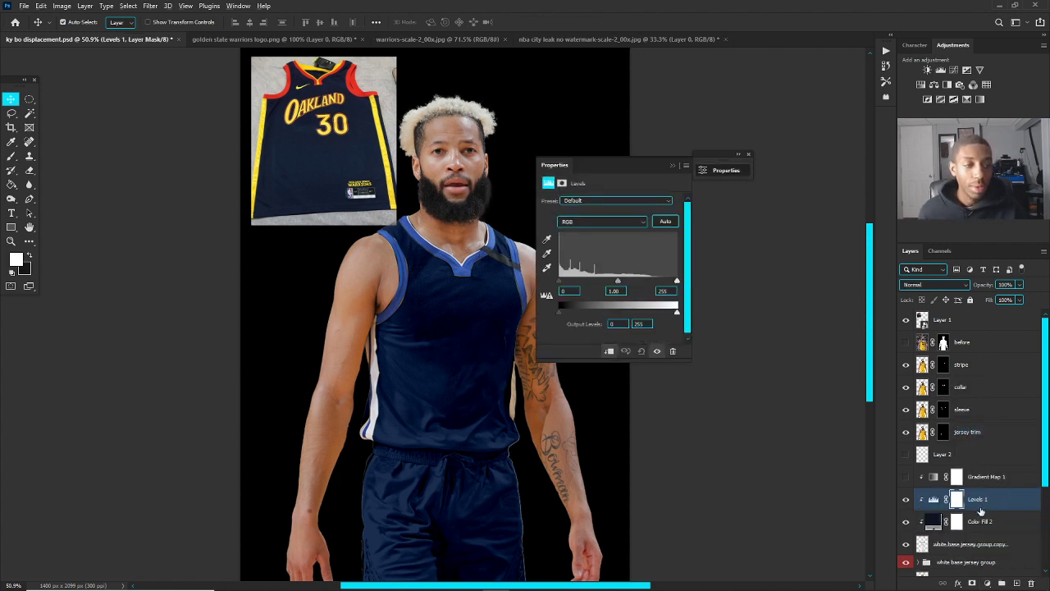
{"action": "left_click_drag", "start_coordinate": [620, 281], "coordinate": [627, 284]}
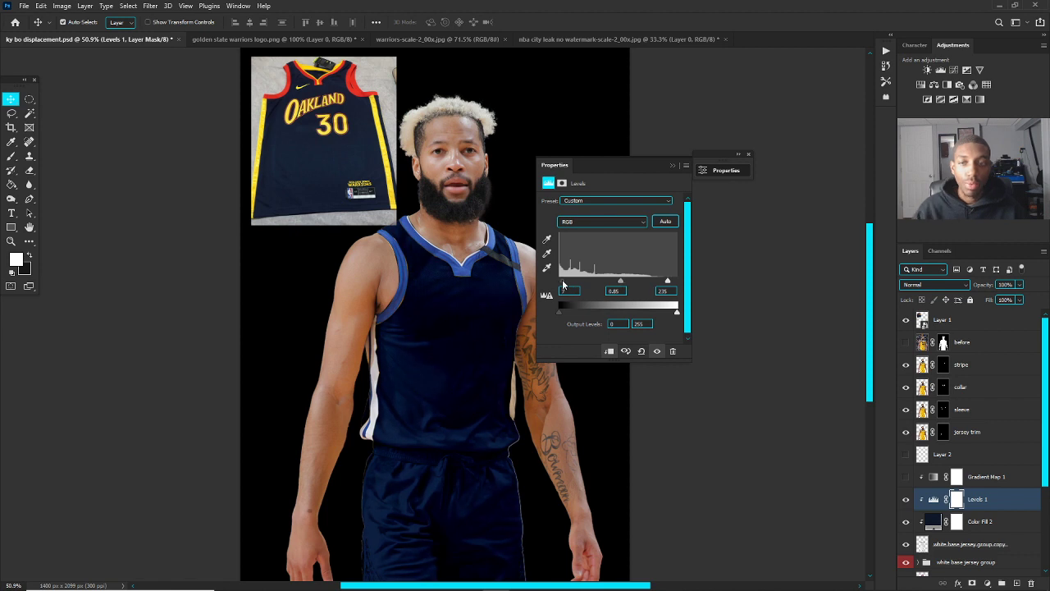
{"action": "left_click_drag", "start_coordinate": [619, 281], "coordinate": [623, 283]}
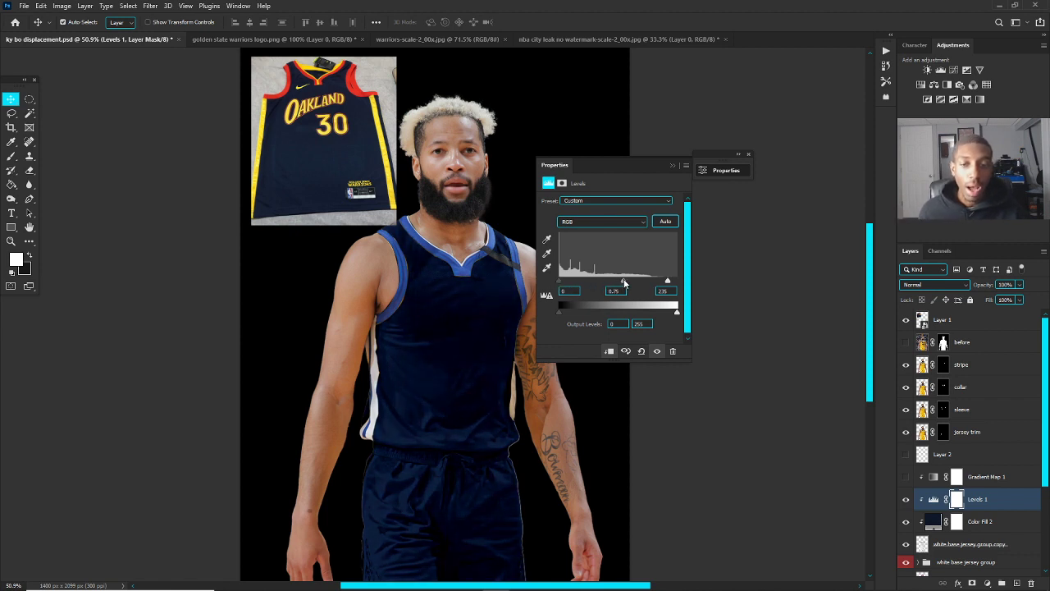
{"action": "left_click", "coordinate": [671, 166]}
Step: Reopen the navy fill's color and adjust it to 0d1726
{"action": "double_click", "coordinate": [933, 521]}
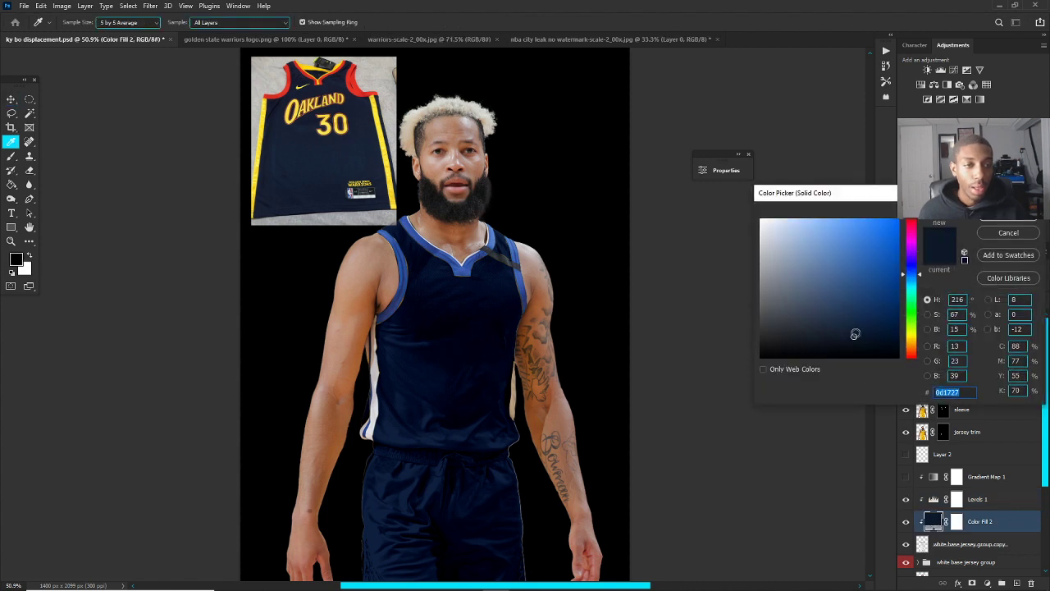
{"action": "left_click_drag", "start_coordinate": [855, 335], "coordinate": [852, 336]}
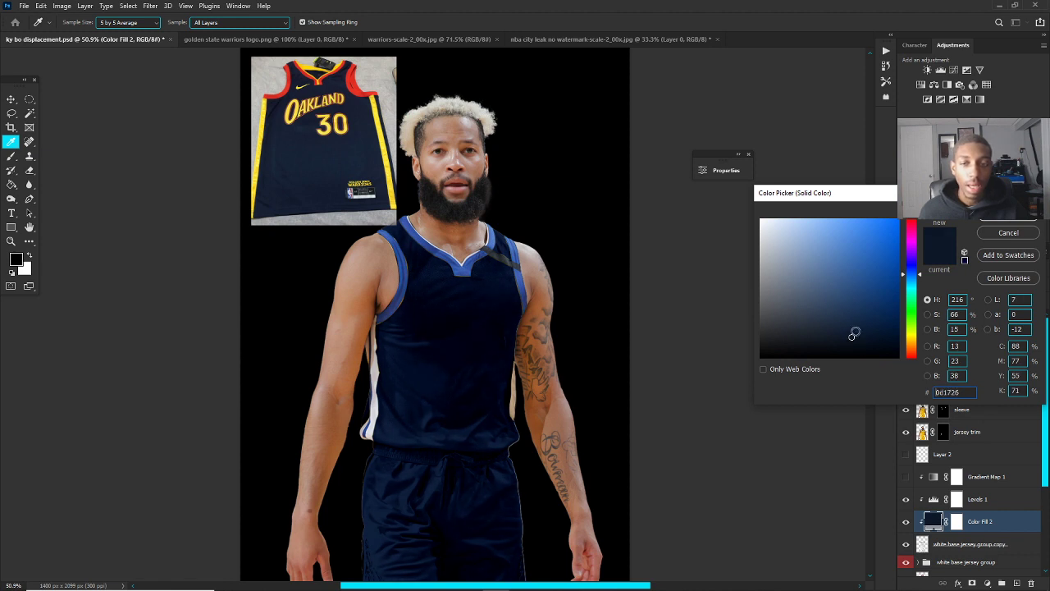
{"action": "left_click", "coordinate": [1008, 230]}
{"action": "key", "text": "v"}
Step: Add a clipped Curves adjustment above the Levels layer and lower the highlight end point of its Blue channel to mute the jersey's blue
{"action": "scroll", "coordinate": [435, 316], "scroll_direction": "down", "scroll_amount": 3}
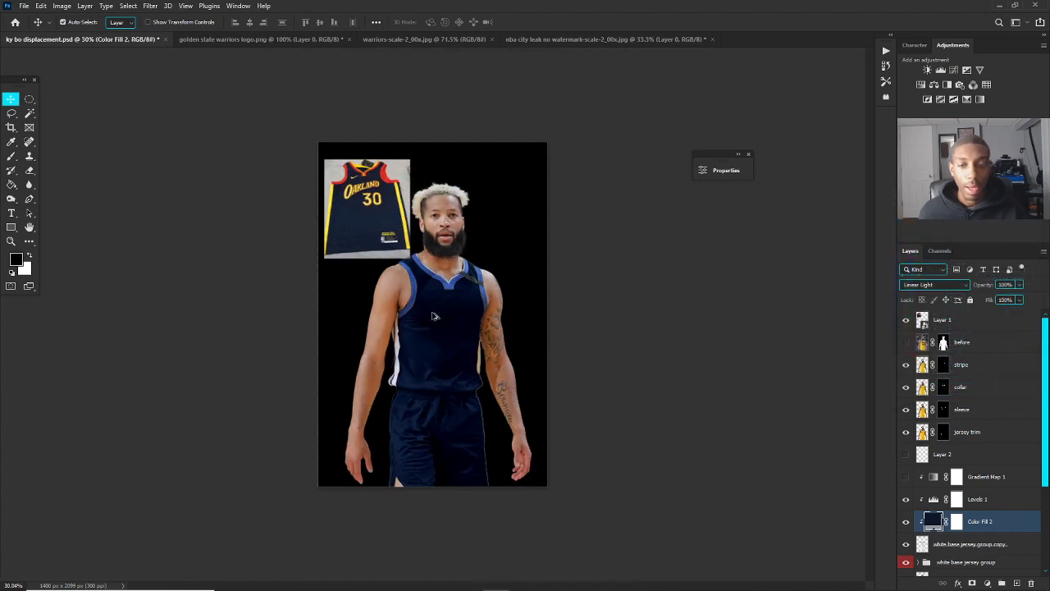
{"action": "scroll", "coordinate": [435, 316], "scroll_direction": "up", "scroll_amount": 4}
{"action": "left_click", "coordinate": [982, 505]}
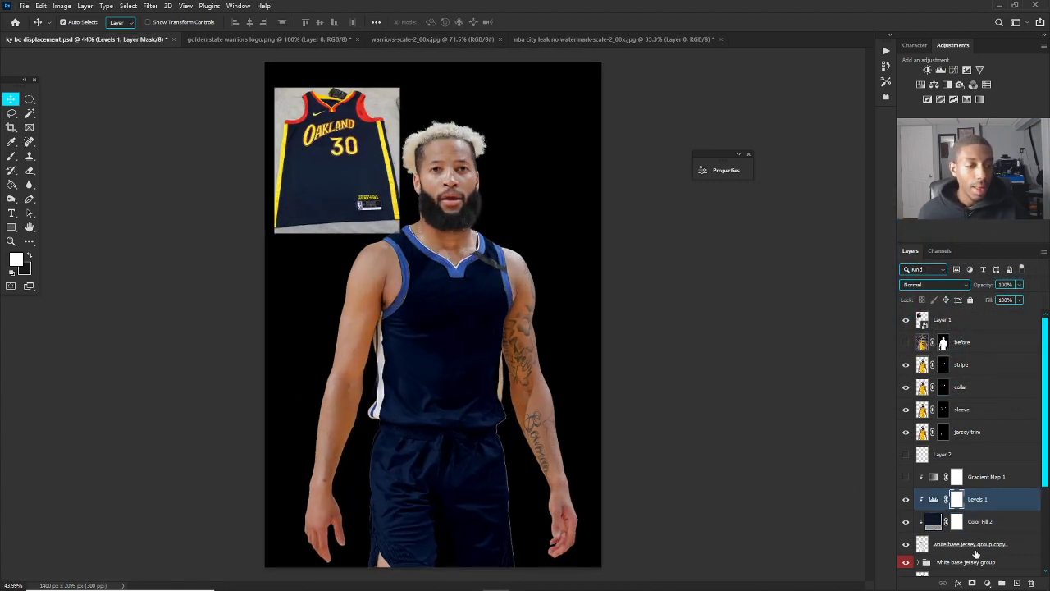
{"action": "left_click", "coordinate": [987, 582]}
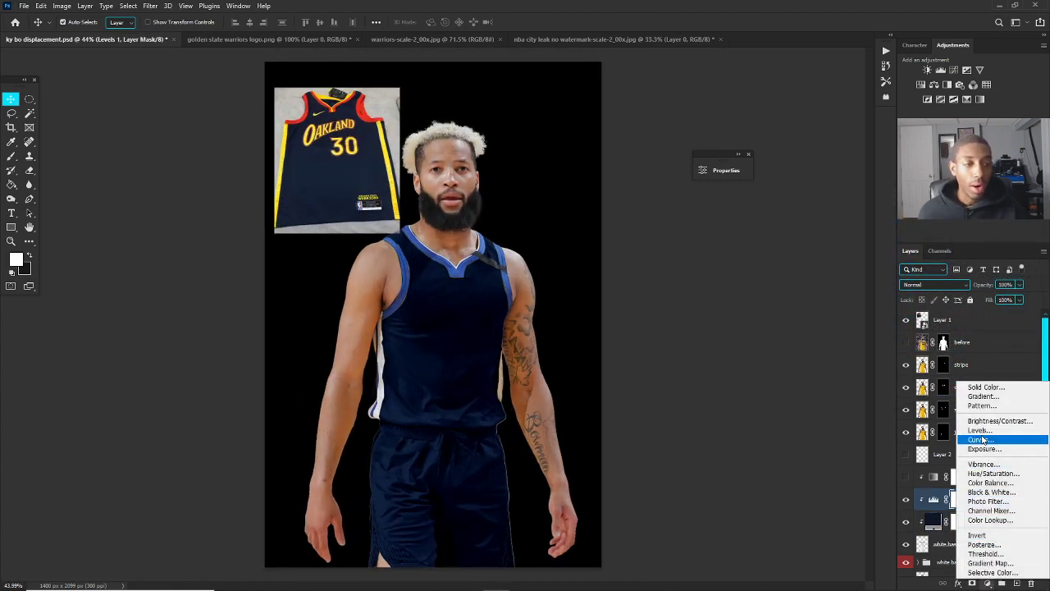
{"action": "left_click", "coordinate": [984, 441]}
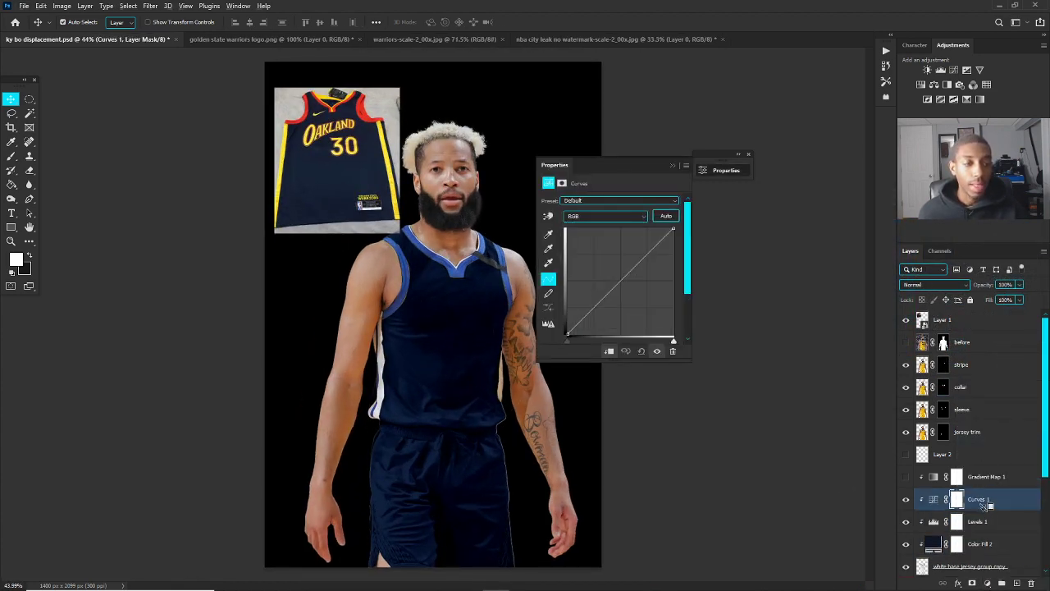
{"action": "left_click", "coordinate": [582, 218]}
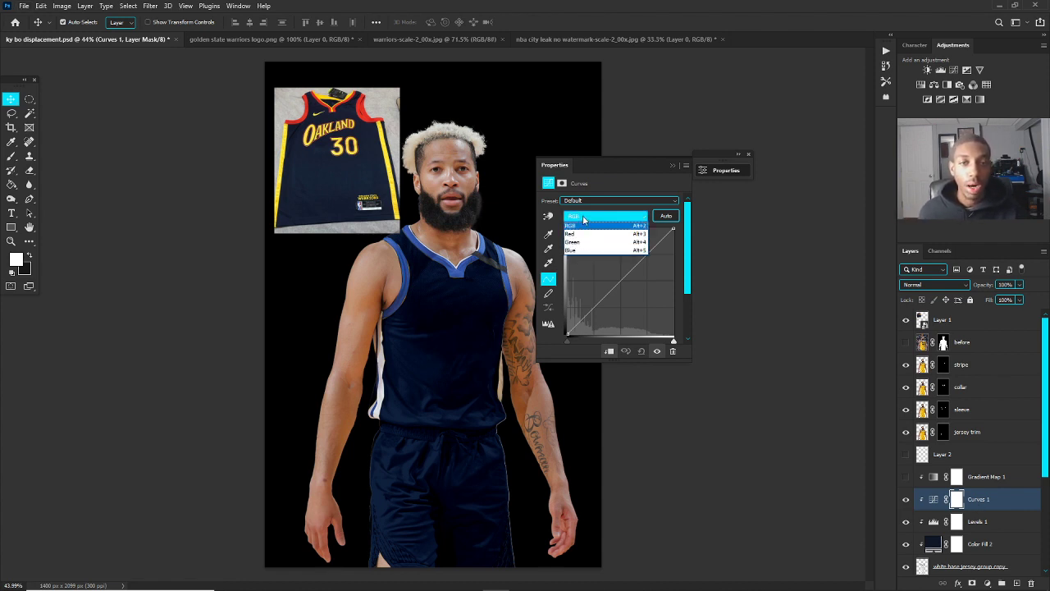
{"action": "left_click", "coordinate": [574, 251]}
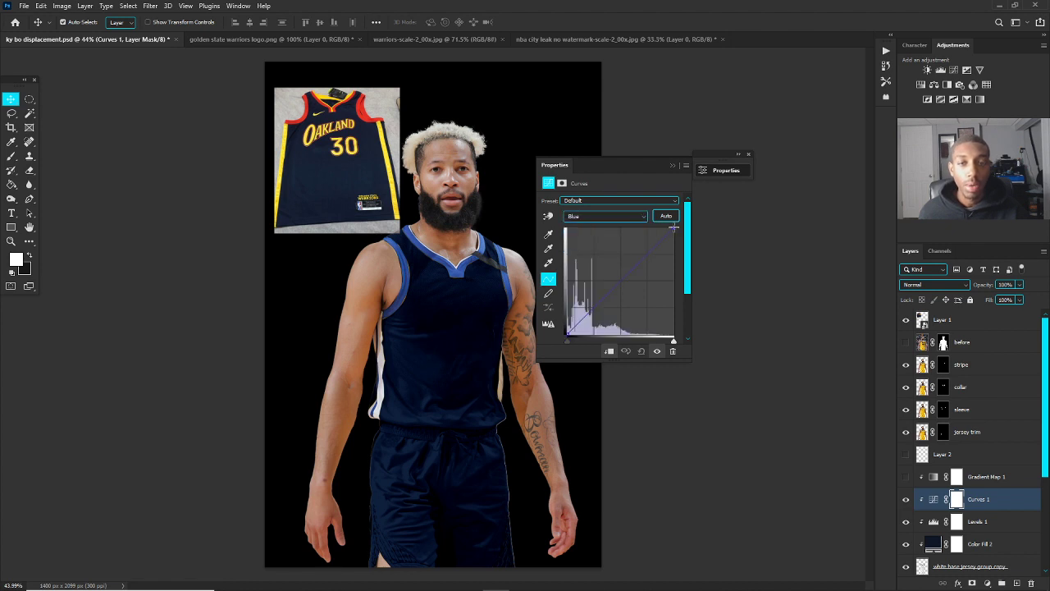
{"action": "left_click_drag", "start_coordinate": [674, 227], "coordinate": [687, 245]}
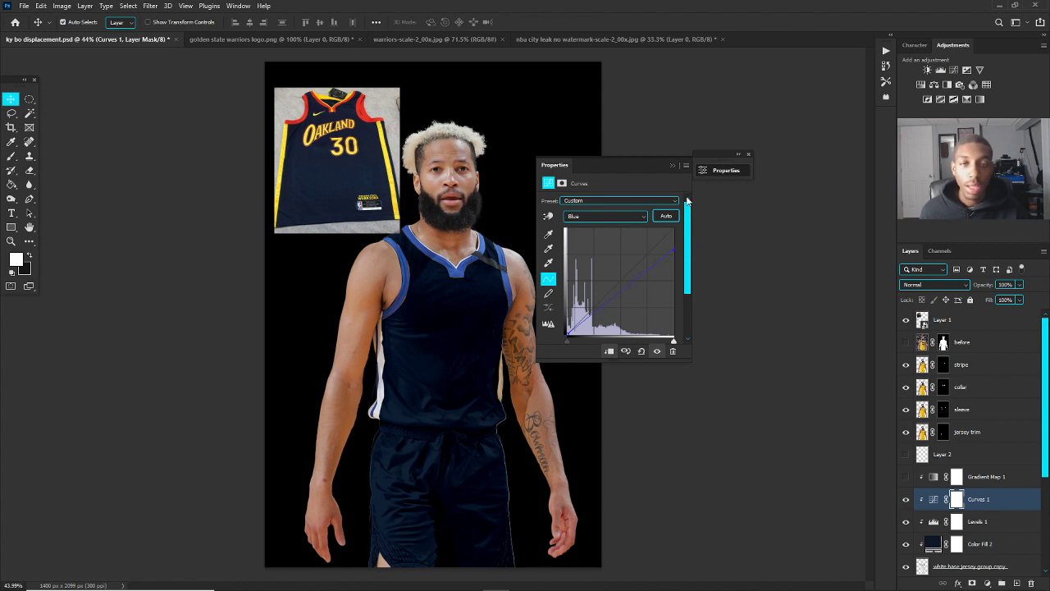
{"action": "left_click", "coordinate": [672, 166]}
{"action": "scroll", "coordinate": [424, 244], "scroll_direction": "up", "scroll_amount": 5}
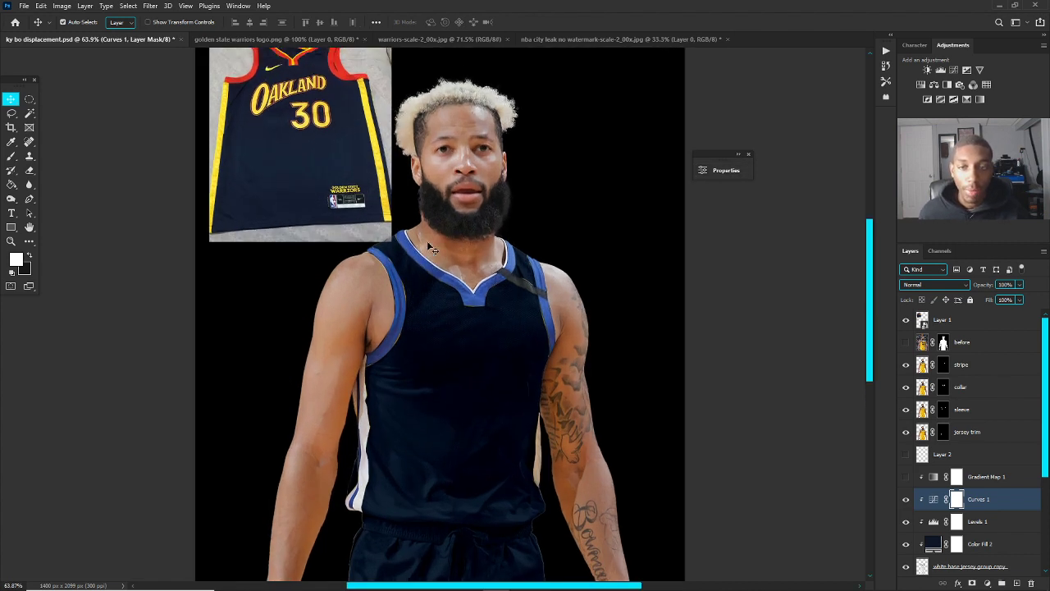
{"action": "left_click", "coordinate": [407, 327]}
{"action": "left_click_drag", "start_coordinate": [420, 329], "coordinate": [398, 329]}
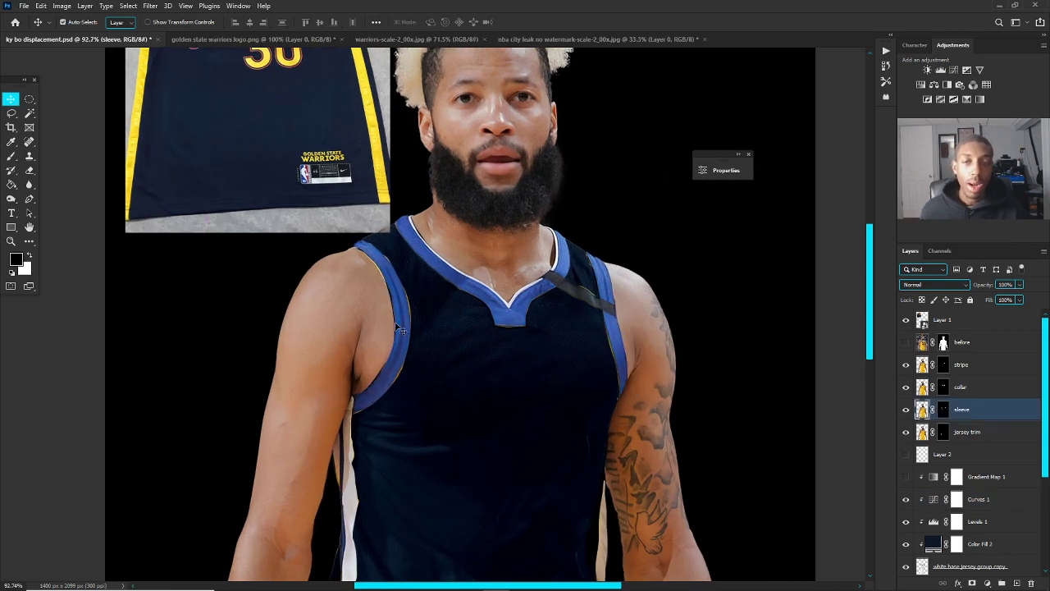
{"action": "scroll", "coordinate": [400, 305], "scroll_direction": "down", "scroll_amount": 3}
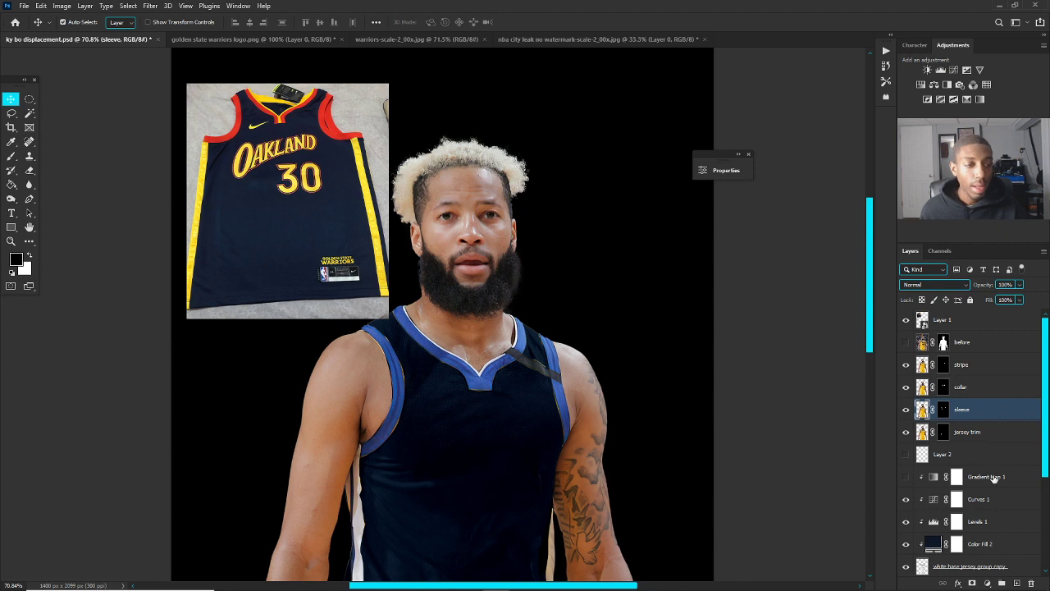
Step: Group the layers from the gradient map down to the white base jersey group copy and name the group "jersey blue color base"
{"action": "left_click", "coordinate": [995, 478]}
{"action": "scroll", "coordinate": [989, 492], "scroll_direction": "down", "scroll_amount": 2}
{"action": "left_click", "coordinate": [980, 531], "text": "shift"}
{"action": "key", "text": "ctrl+g"}
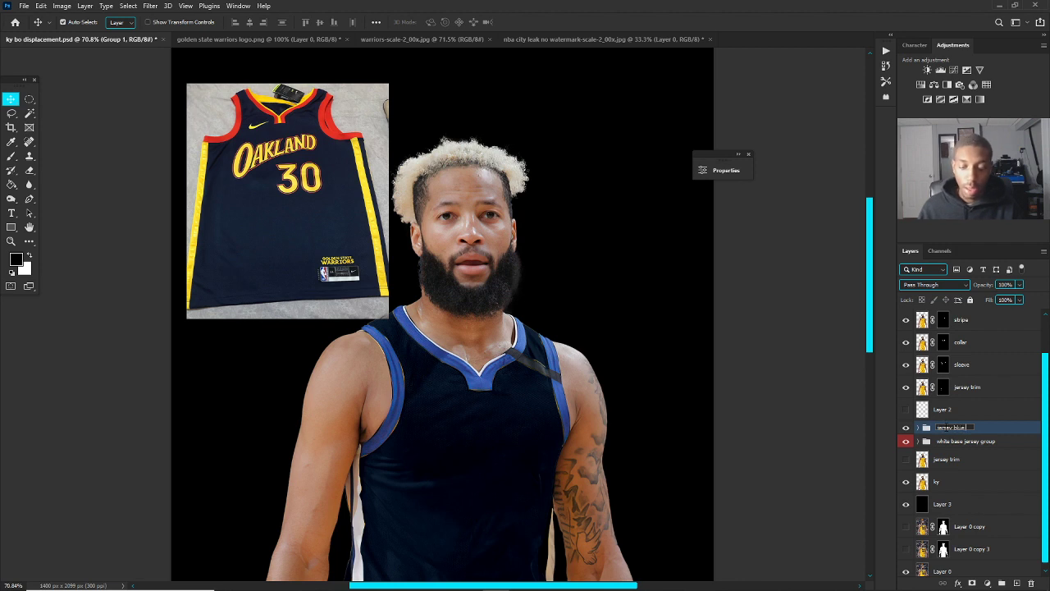
{"action": "key", "text": "Return"}
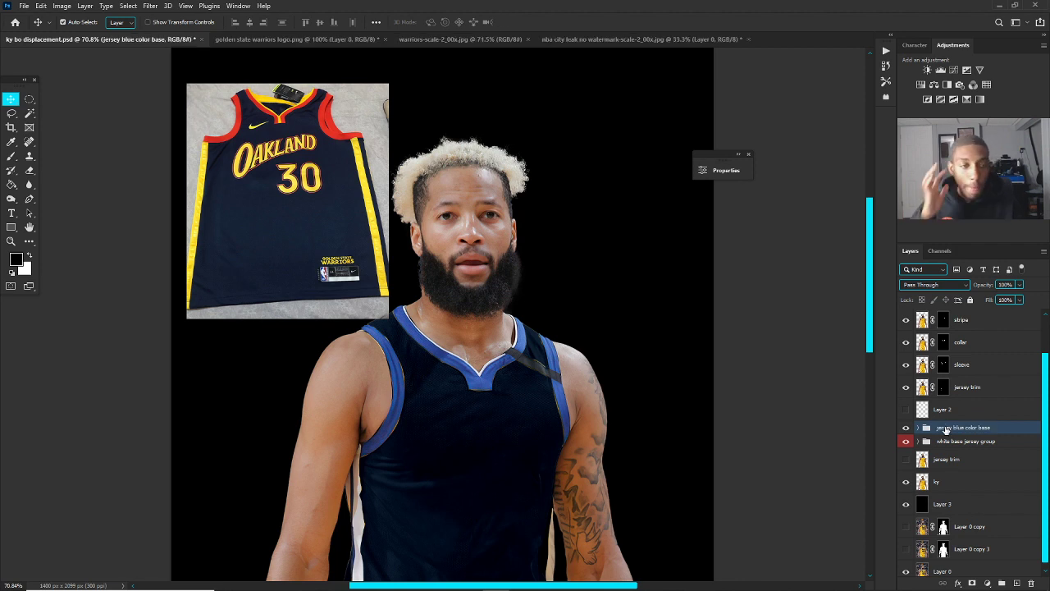
Step: Select the sleeve trim layer, shift it briefly to check which part of the jersey it covers, and undo the move
{"action": "left_click", "coordinate": [403, 365]}
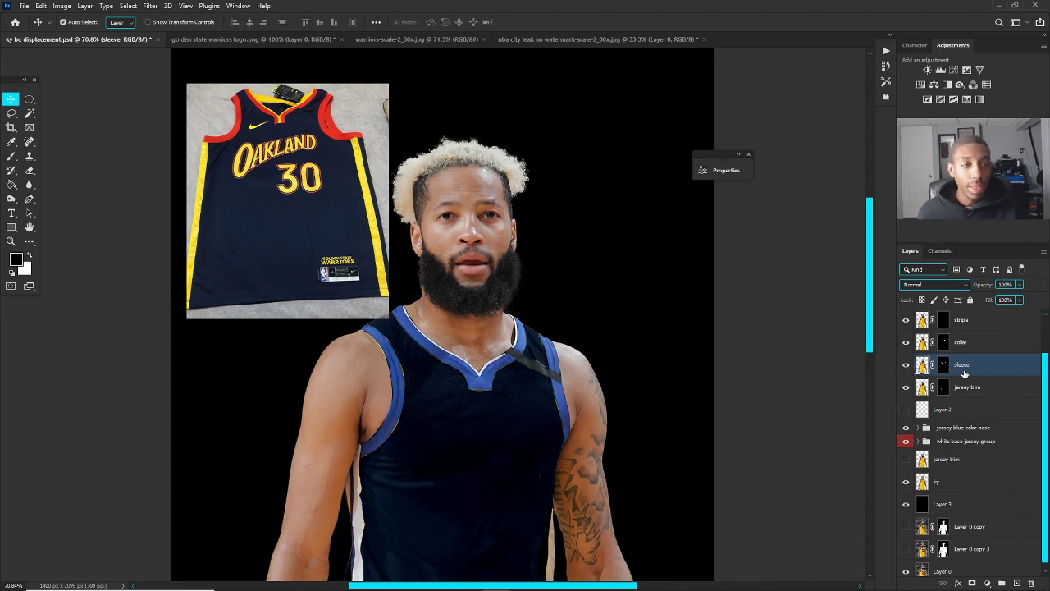
{"action": "scroll", "coordinate": [419, 406], "scroll_direction": "up", "scroll_amount": 8}
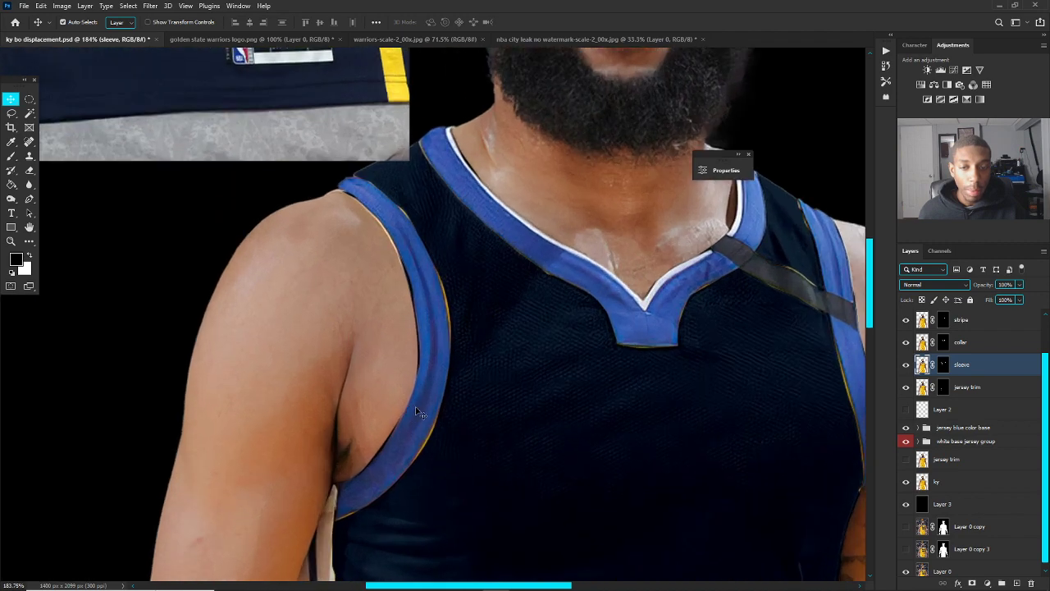
{"action": "left_click_drag", "start_coordinate": [421, 408], "coordinate": [422, 450]}
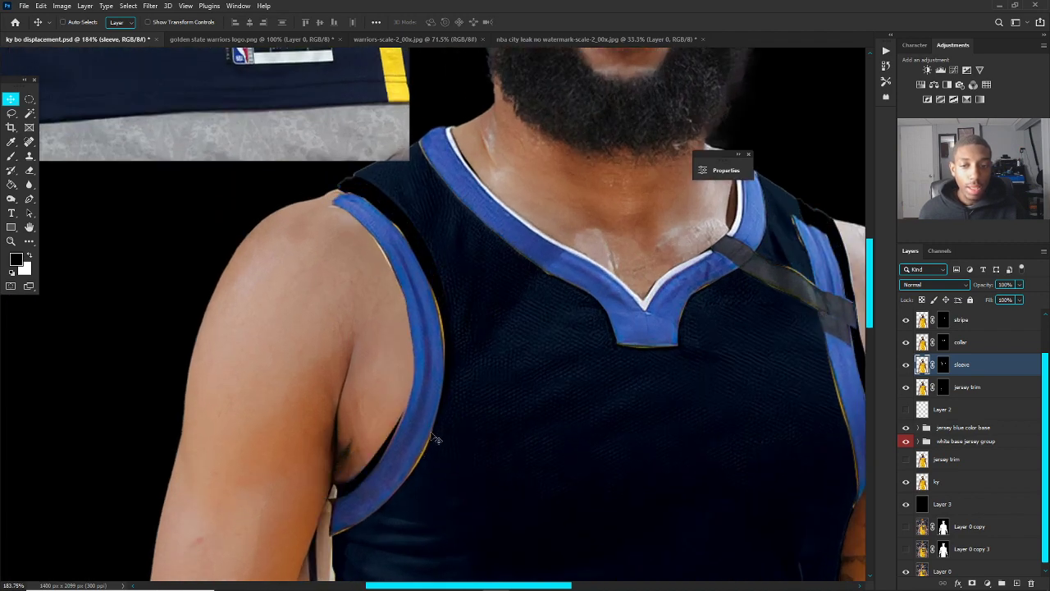
{"action": "key", "text": "ctrl+z"}
{"action": "scroll", "coordinate": [427, 399], "scroll_direction": "down", "scroll_amount": 6}
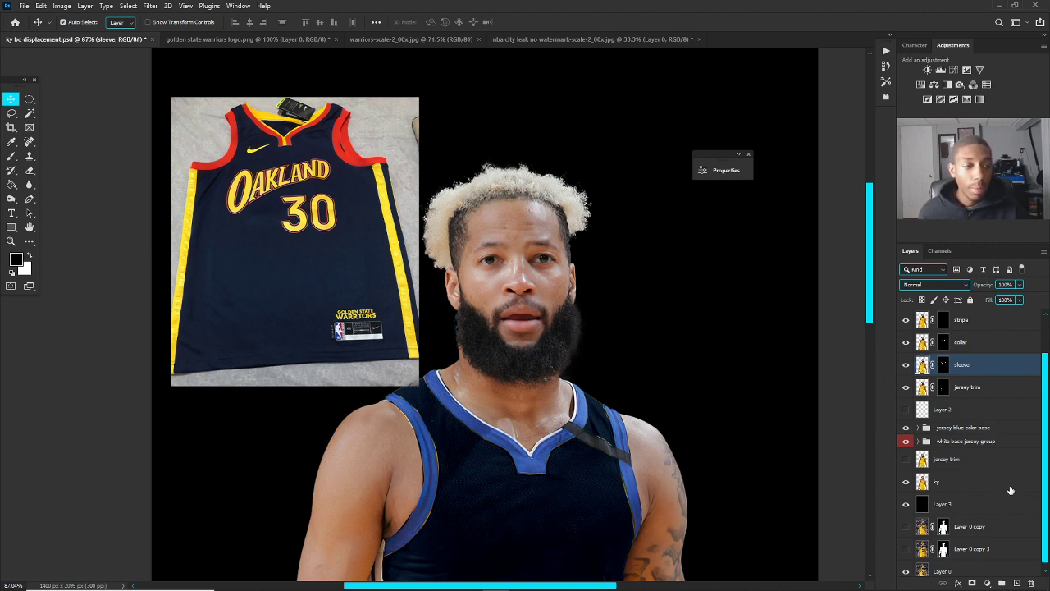
Step: Add a Hue/Saturation adjustment clipped to the sleeve layer and set its saturation to -100
{"action": "left_click", "coordinate": [991, 583]}
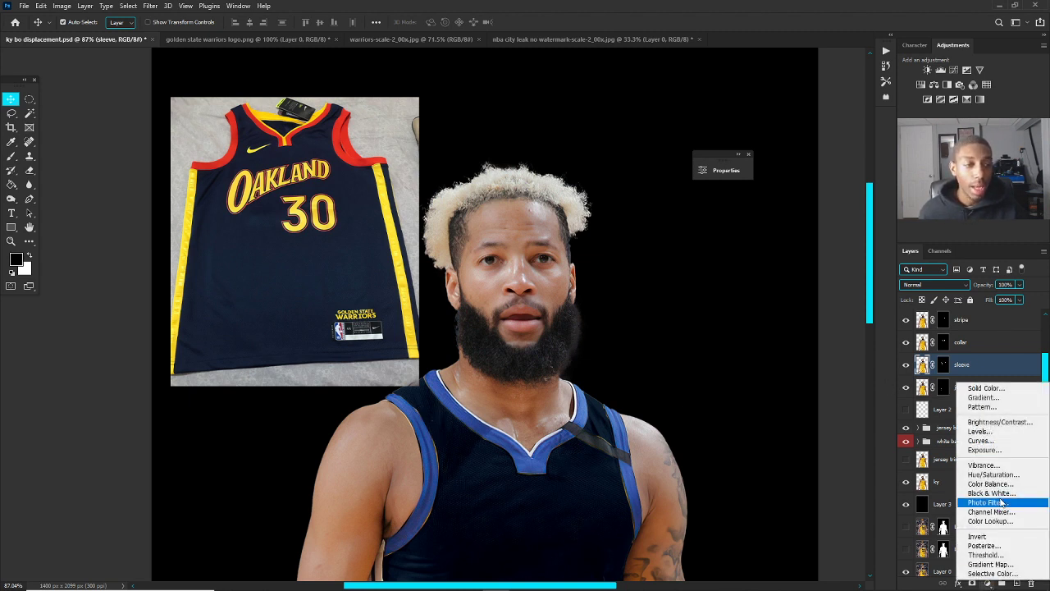
{"action": "left_click", "coordinate": [995, 485]}
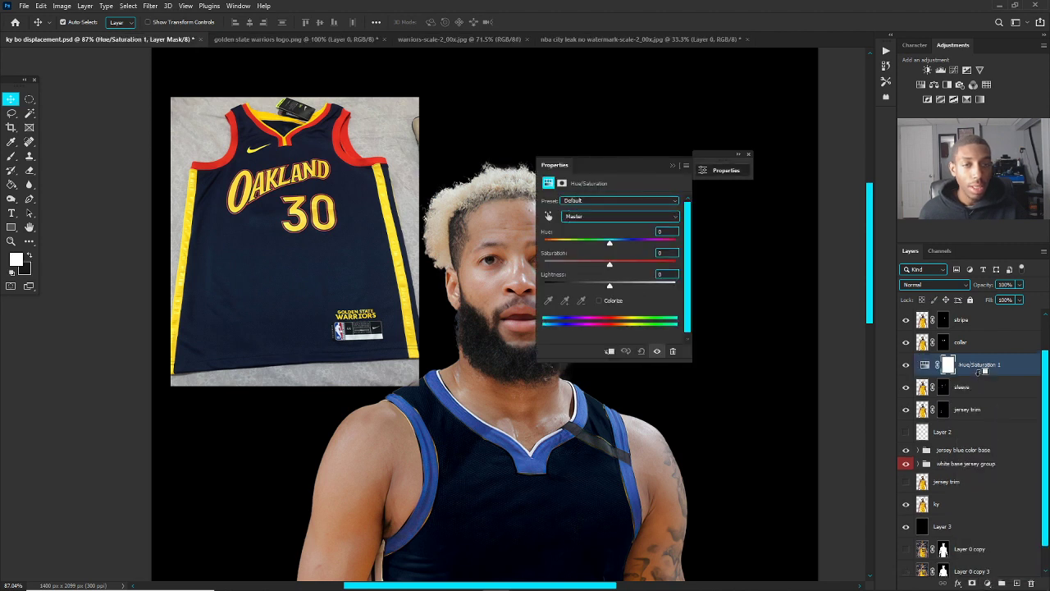
{"action": "left_click", "coordinate": [978, 374], "text": "alt"}
{"action": "left_click_drag", "start_coordinate": [609, 266], "coordinate": [544, 263]}
{"action": "scroll", "coordinate": [534, 375], "scroll_direction": "down", "scroll_amount": 1}
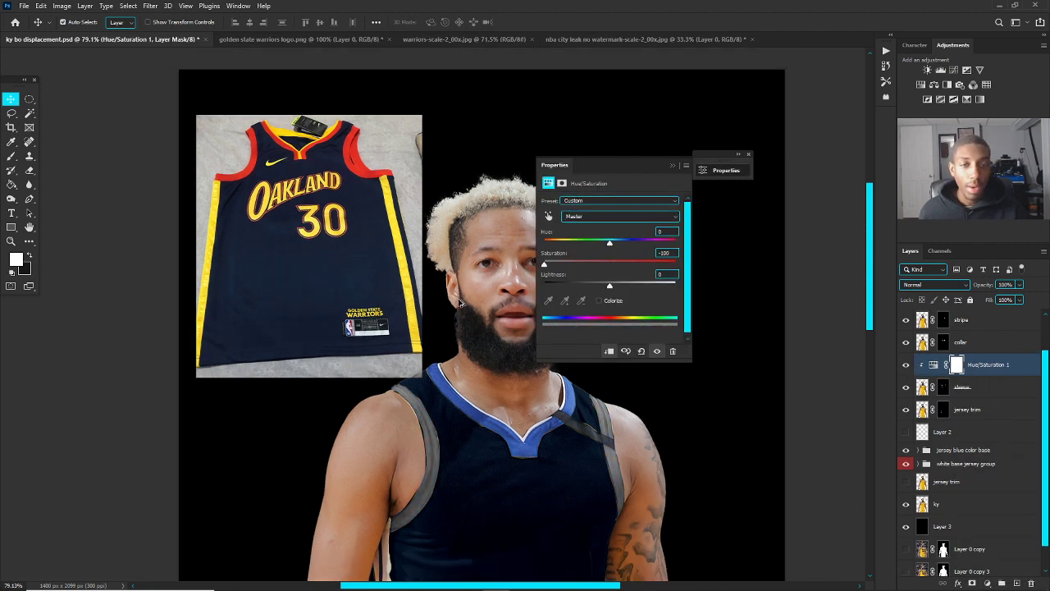
{"action": "left_click", "coordinate": [673, 165]}
Step: Add a clipped Channel Mixer adjustment above the sleeve's Hue/Saturation adjustment and hide the Hue/Saturation layer
{"action": "left_click", "coordinate": [988, 582]}
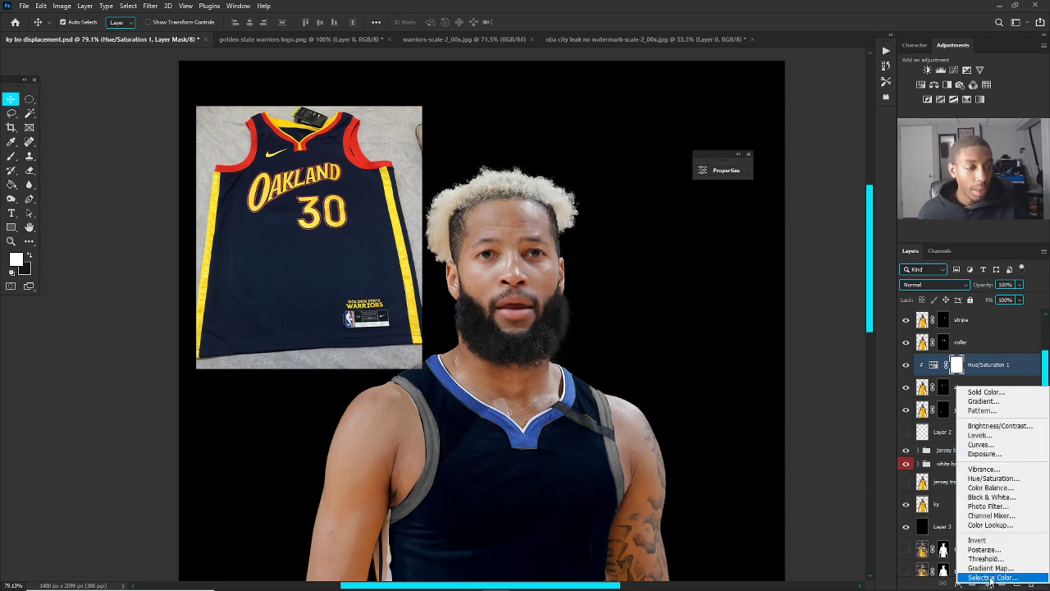
{"action": "left_click", "coordinate": [984, 525]}
{"action": "left_click", "coordinate": [974, 375], "text": "alt"}
{"action": "left_click", "coordinate": [906, 387]}
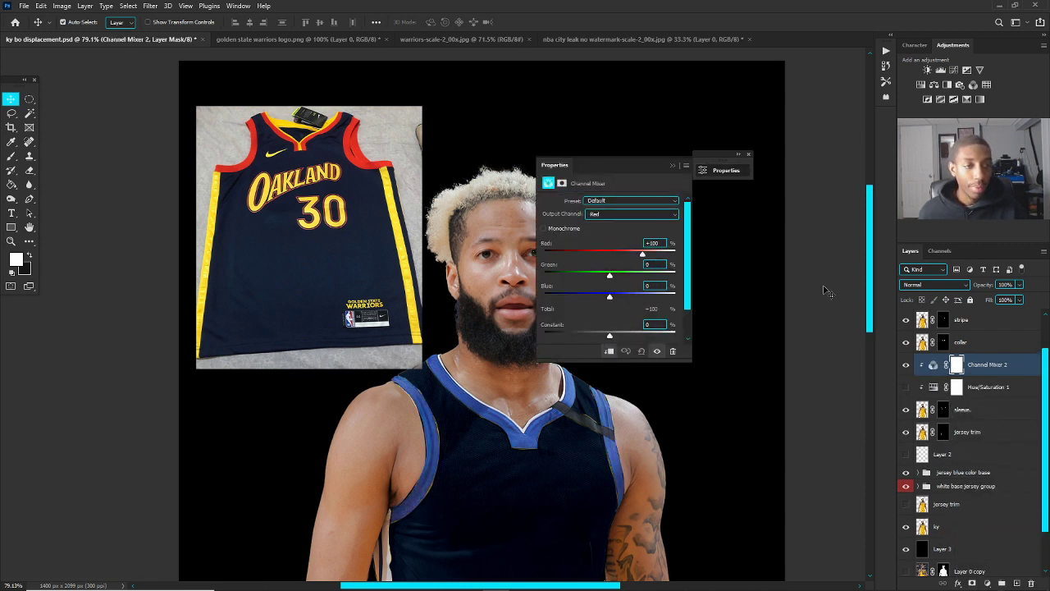
Step: Make the Channel Mixer monochrome and brighten the sleeve trim to white with red at +110, green at +87 and blue at +87
{"action": "left_click", "coordinate": [545, 230]}
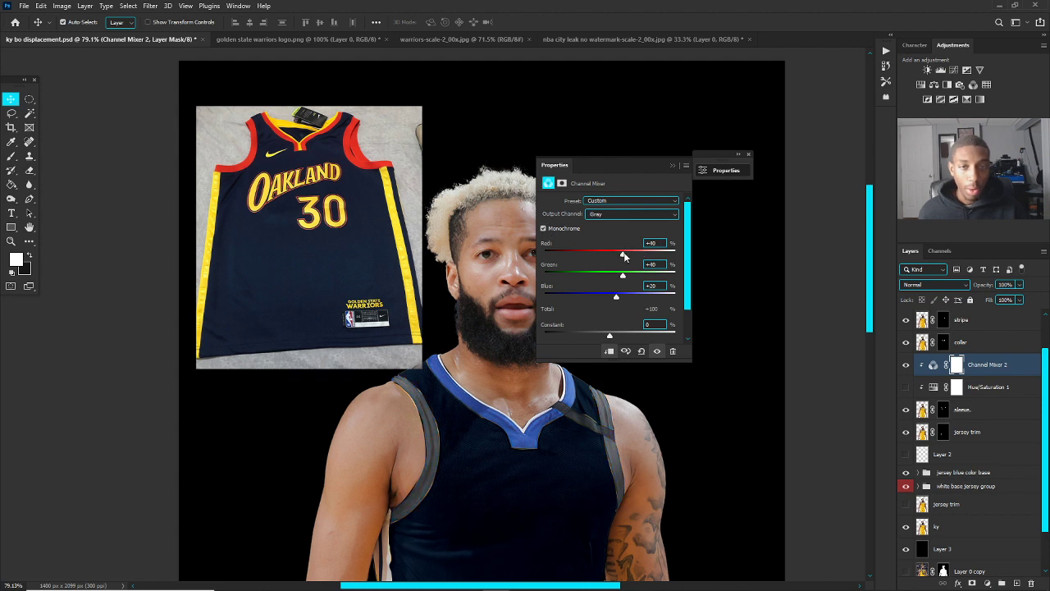
{"action": "left_click_drag", "start_coordinate": [616, 297], "coordinate": [640, 304]}
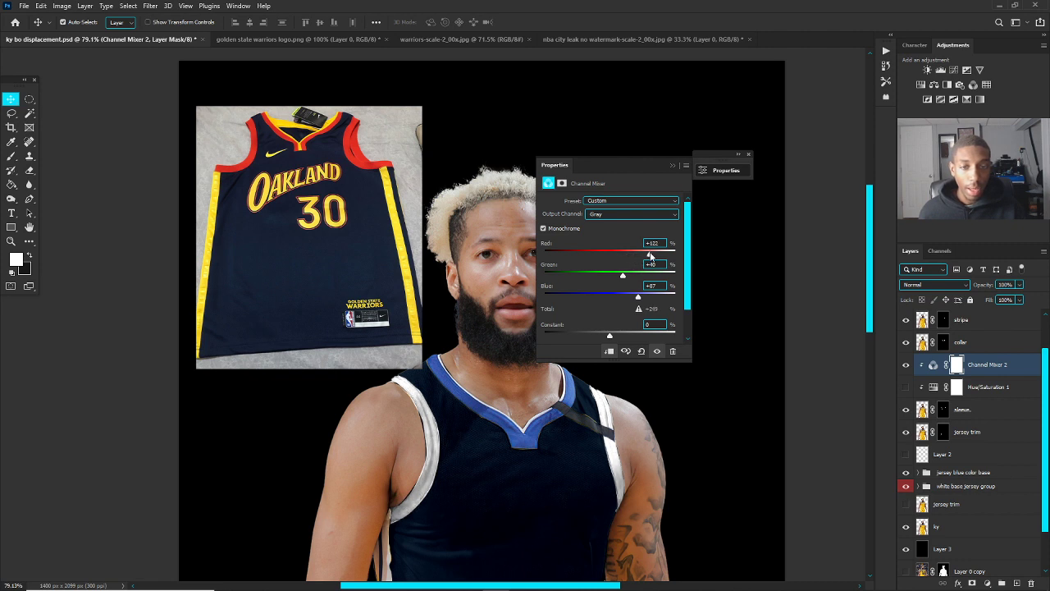
{"action": "left_click_drag", "start_coordinate": [631, 254], "coordinate": [642, 279]}
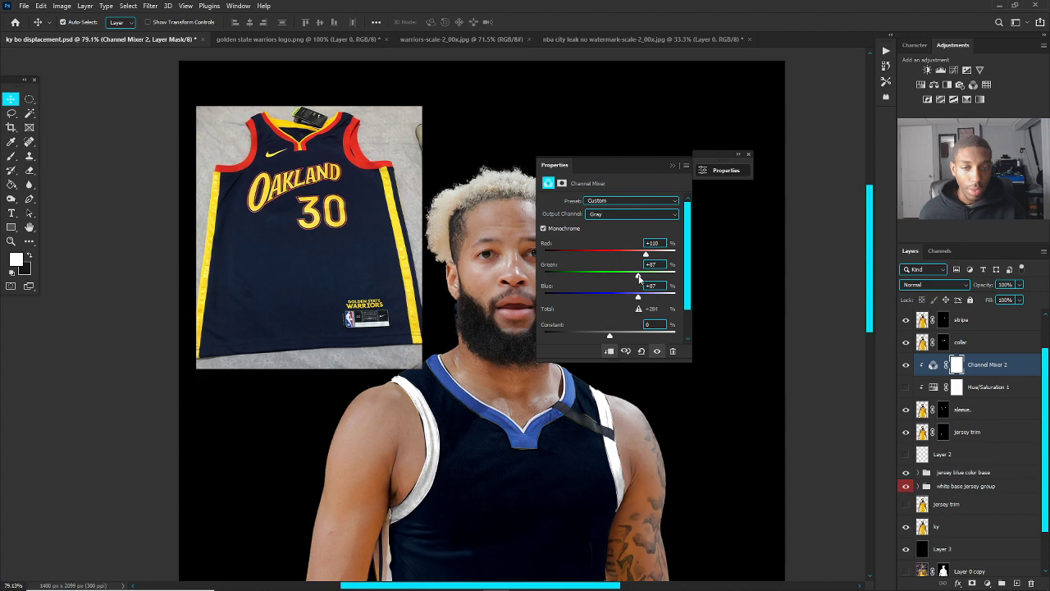
{"action": "left_click", "coordinate": [673, 167]}
{"action": "scroll", "coordinate": [498, 348], "scroll_direction": "down", "scroll_amount": 5}
{"action": "scroll", "coordinate": [482, 368], "scroll_direction": "up", "scroll_amount": 6}
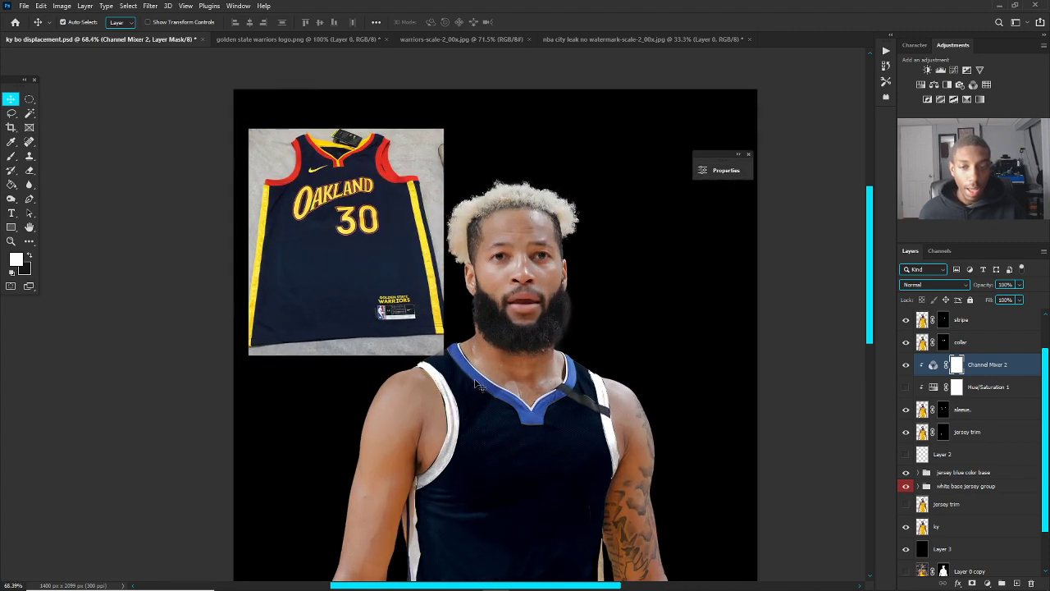
Step: Convert the sleeve layer and its two adjustments into one smart object, and make a rasterized duplicate above the hidden original
{"action": "left_click", "coordinate": [966, 410], "text": "shift"}
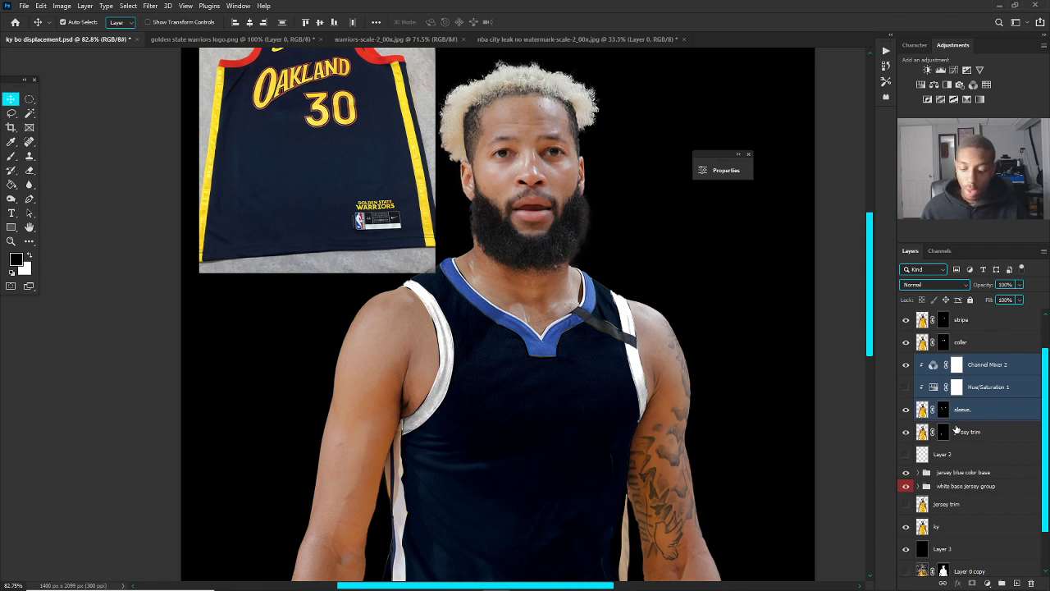
{"action": "key", "text": "ctrl+shift+s"}
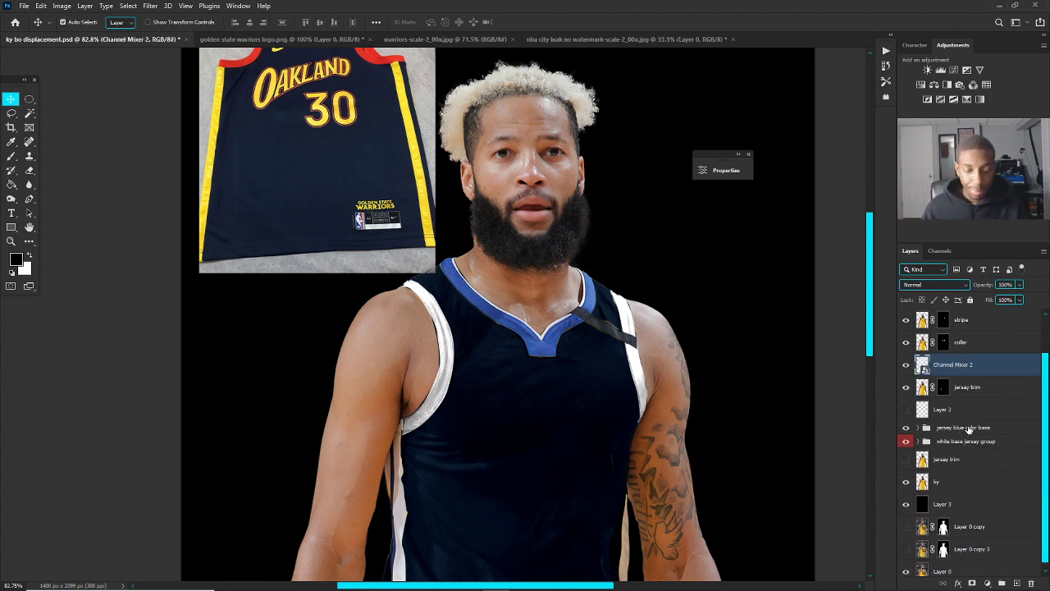
{"action": "key", "text": "ctrl+j"}
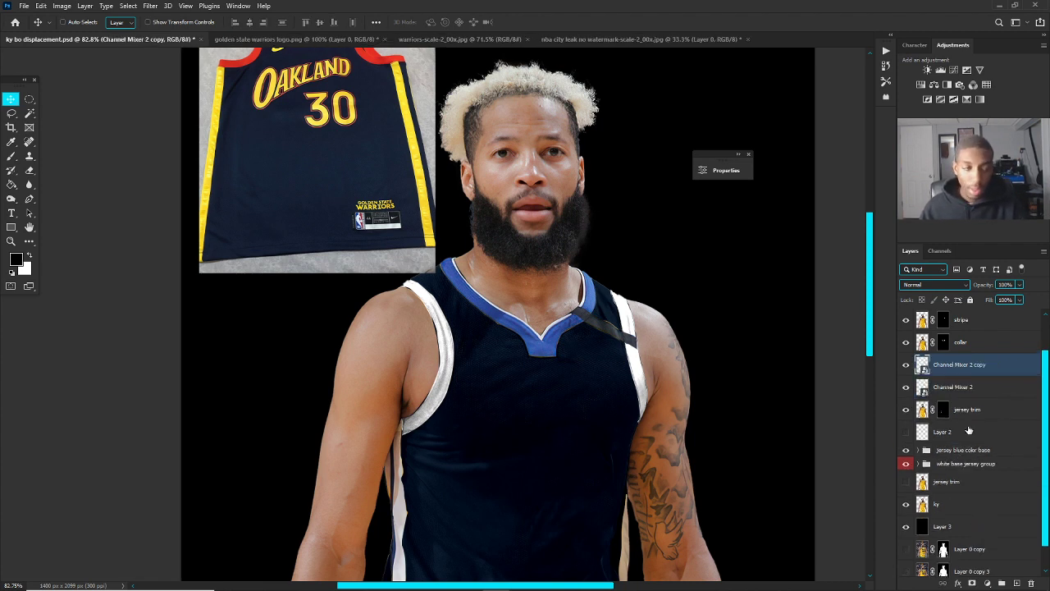
{"action": "right_click", "coordinate": [944, 375]}
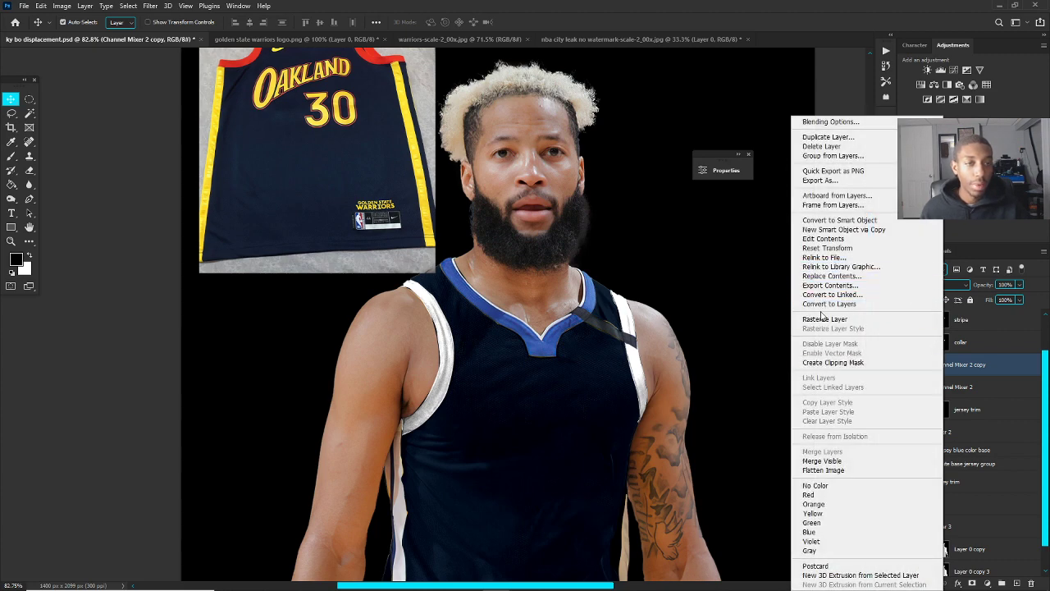
{"action": "left_click", "coordinate": [822, 278]}
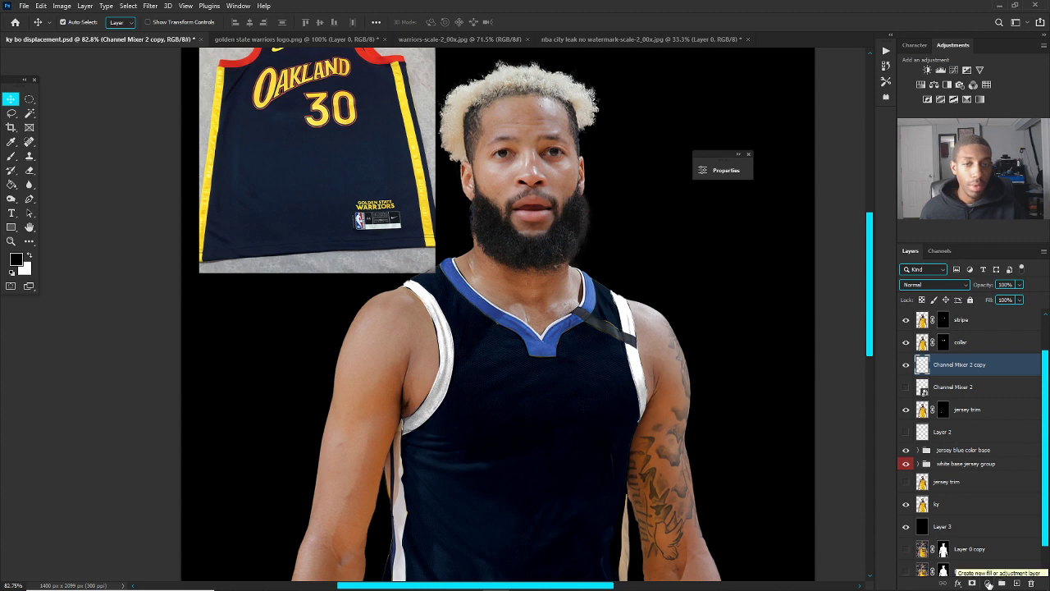
Step: Add an ff0000 solid color fill clipped to the rasterized sleeve copy and set its blend mode to Linear Light
{"action": "left_click", "coordinate": [989, 584]}
{"action": "left_click", "coordinate": [989, 584]}
{"action": "left_click", "coordinate": [989, 583]}
{"action": "left_click", "coordinate": [989, 584]}
{"action": "left_click", "coordinate": [989, 584]}
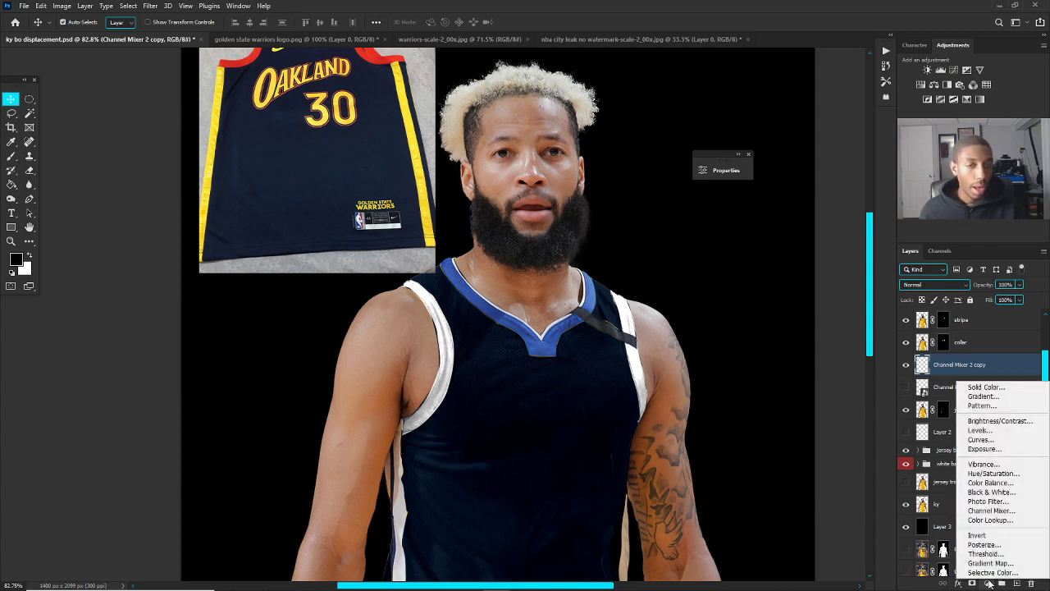
{"action": "left_click", "coordinate": [989, 583]}
{"action": "left_click", "coordinate": [989, 584]}
{"action": "left_click", "coordinate": [991, 387]}
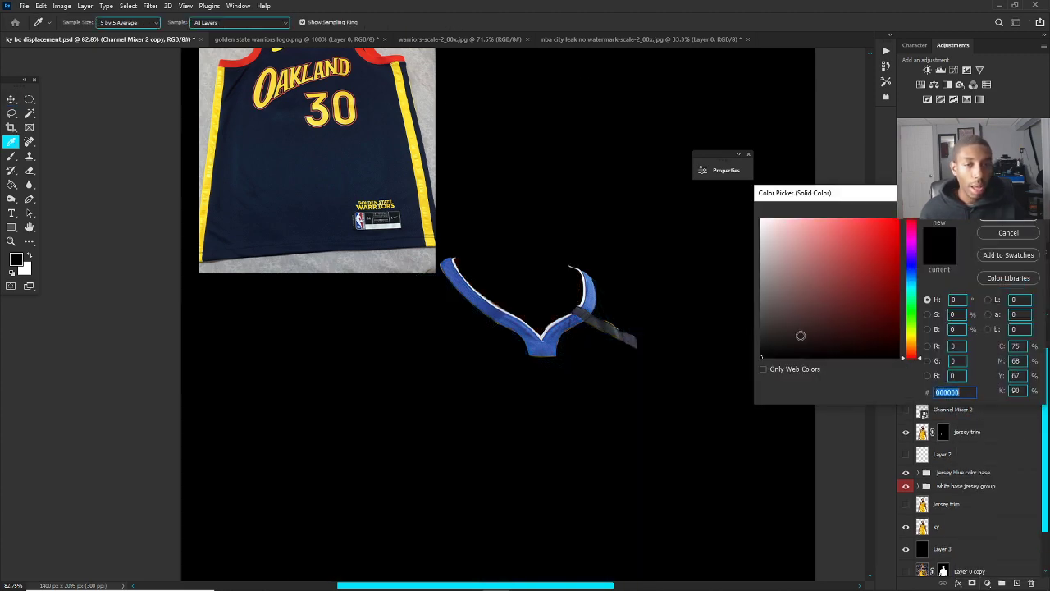
{"action": "type", "text": "ff0000"}
{"action": "key", "text": "Return"}
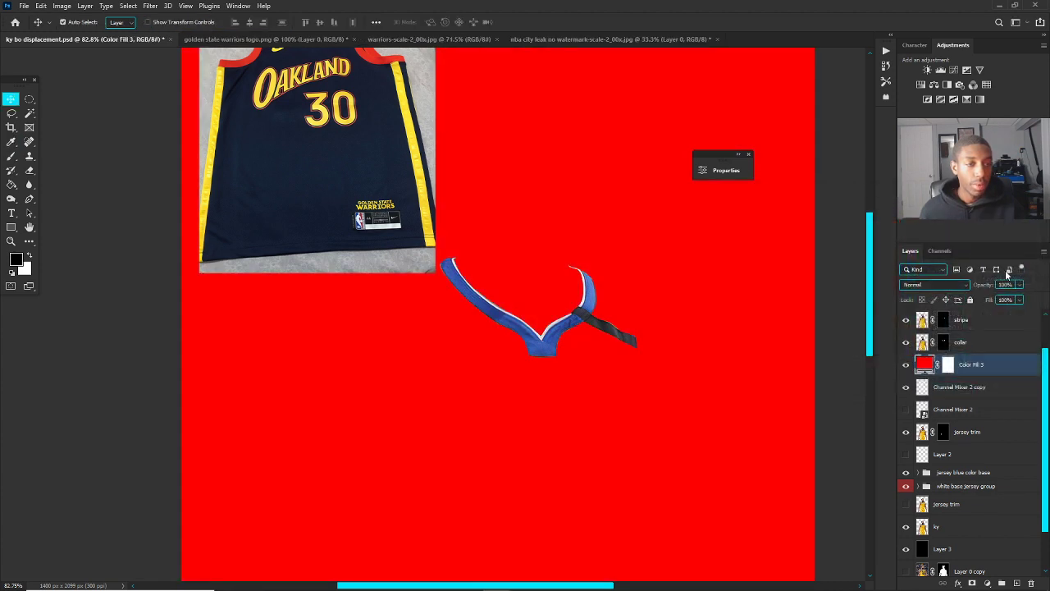
{"action": "left_click", "coordinate": [980, 375], "text": "alt"}
{"action": "left_click", "coordinate": [926, 284]}
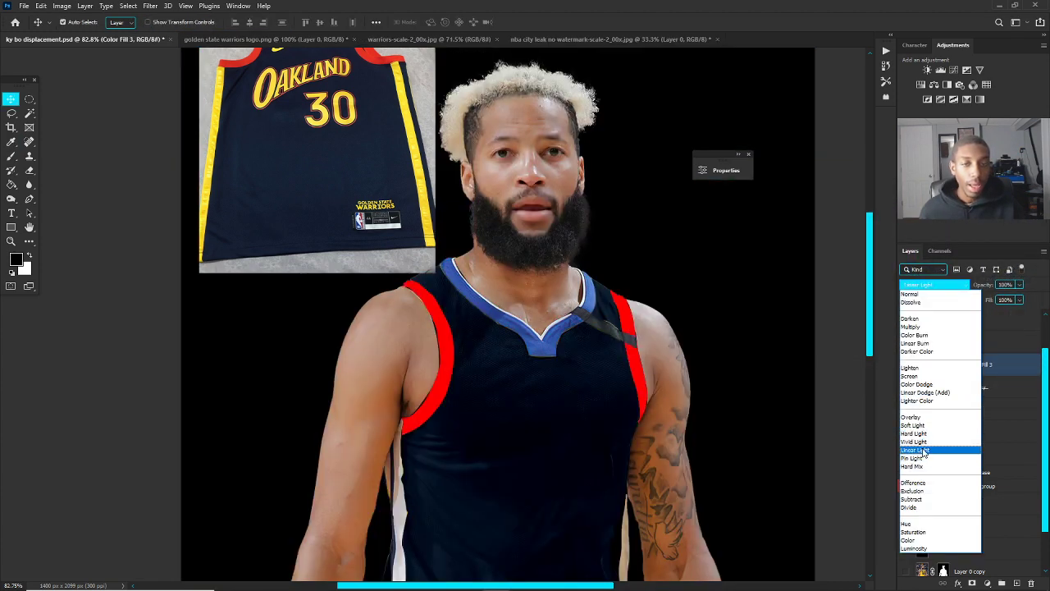
{"action": "left_click", "coordinate": [926, 451]}
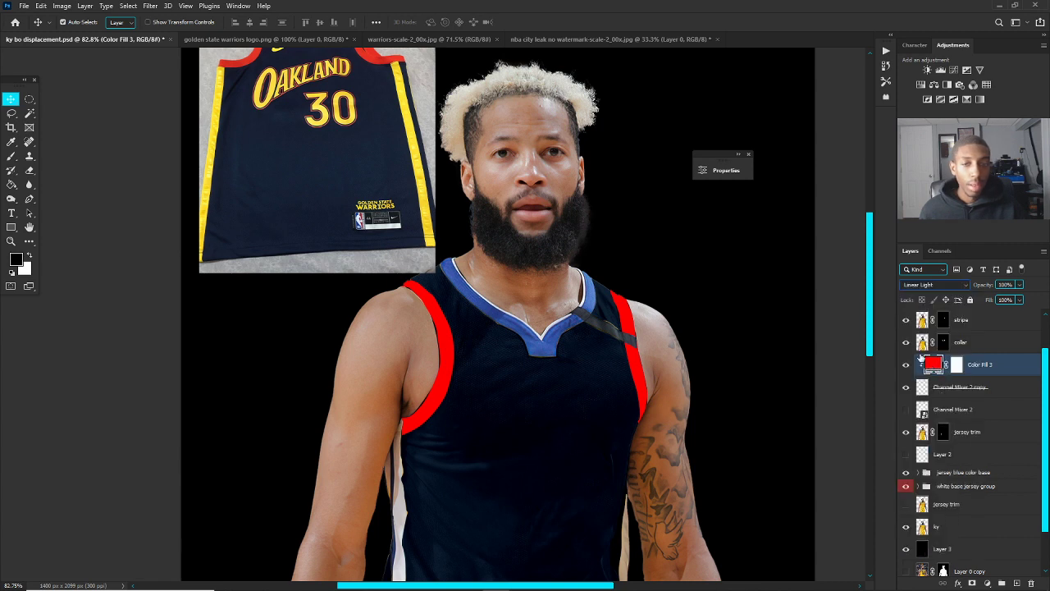
Step: Darken the sleeve's red color fill to 6e0404 so the trim's shading shows, and compare it with the reference jersey
{"action": "double_click", "coordinate": [933, 366]}
{"action": "left_click_drag", "start_coordinate": [898, 284], "coordinate": [895, 299]}
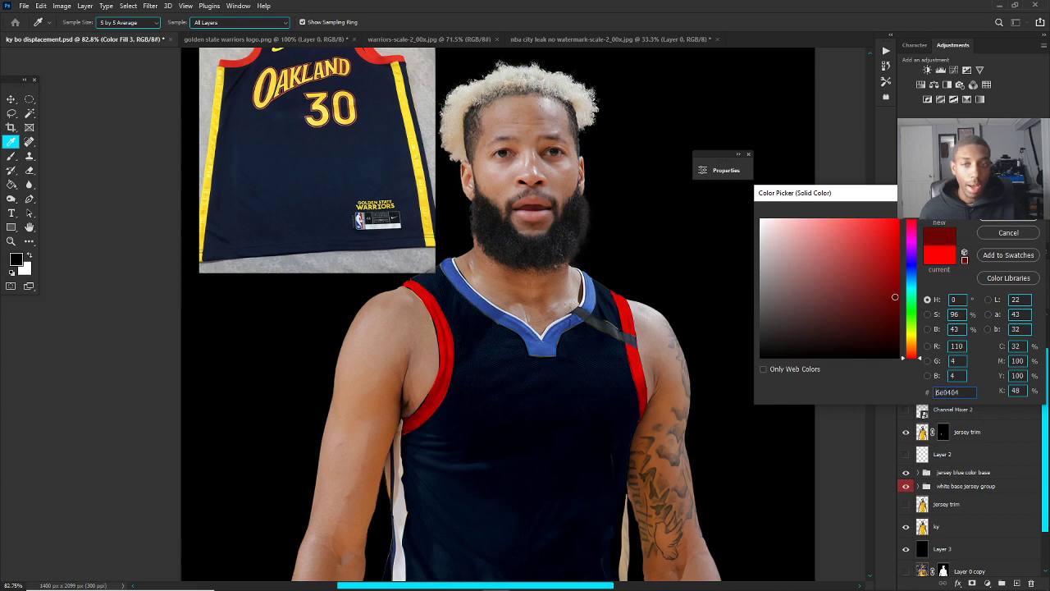
{"action": "key", "text": "Return"}
{"action": "key", "text": "v"}
{"action": "scroll", "coordinate": [382, 292], "scroll_direction": "down", "scroll_amount": 3}
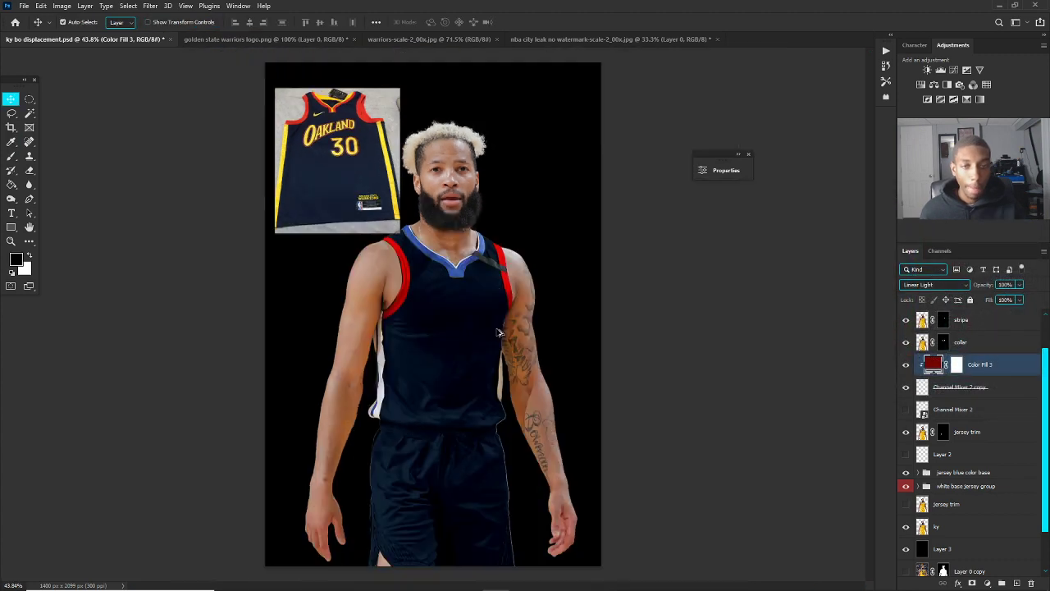
{"action": "scroll", "coordinate": [381, 292], "scroll_direction": "up", "scroll_amount": 2}
{"action": "scroll", "coordinate": [382, 291], "scroll_direction": "up", "scroll_amount": 3}
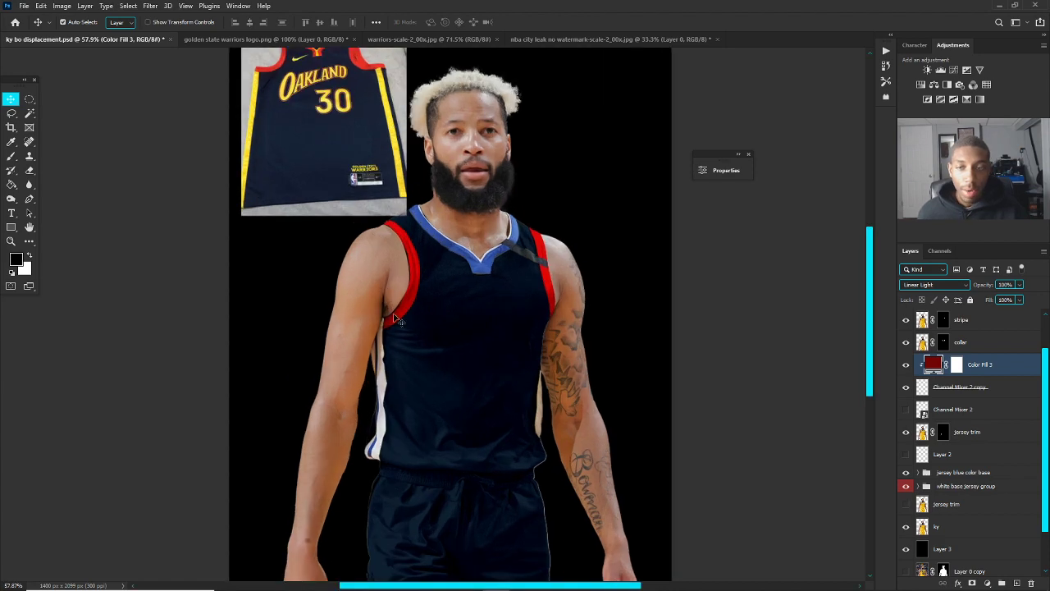
{"action": "scroll", "coordinate": [427, 312], "scroll_direction": "up", "scroll_amount": 3}
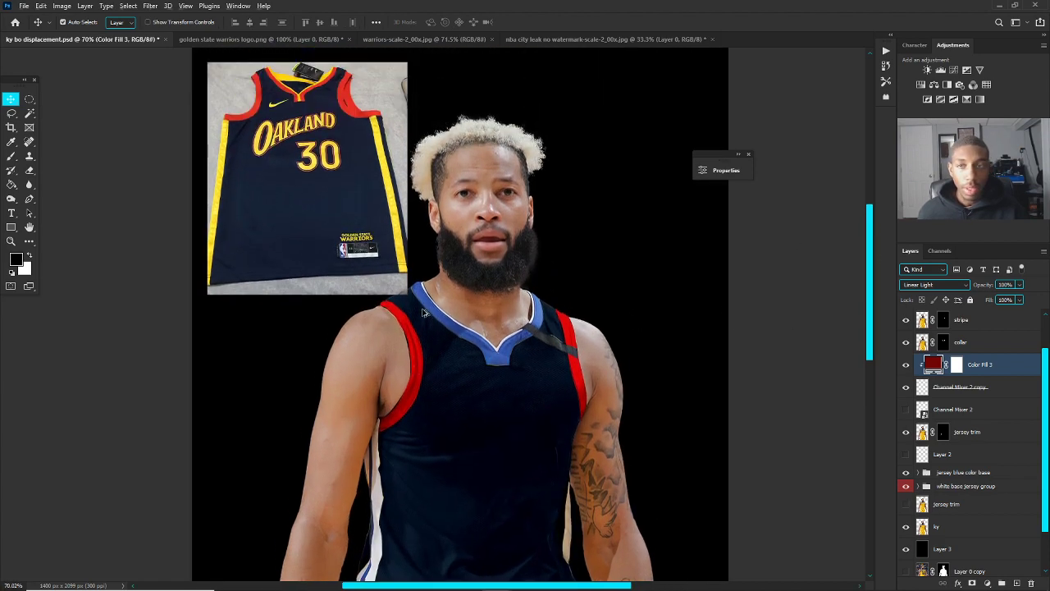
{"action": "scroll", "coordinate": [462, 335], "scroll_direction": "down", "scroll_amount": 1}
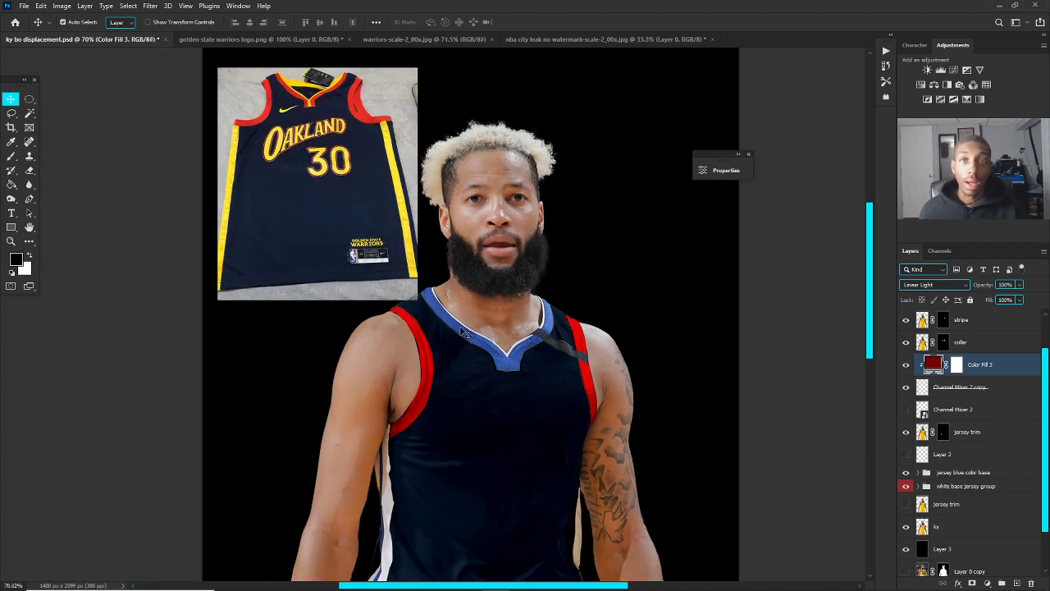
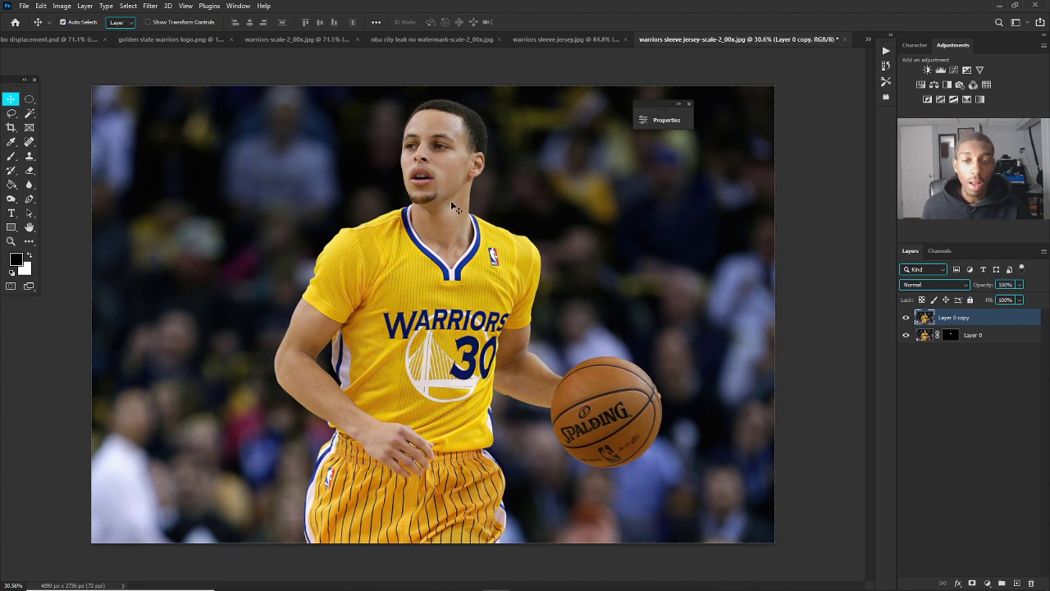
Step: Examine the collar of the yellow Warriors sleeve jersey photo as the source for the replacement collar
{"action": "scroll", "coordinate": [474, 216], "scroll_direction": "up", "scroll_amount": 1}
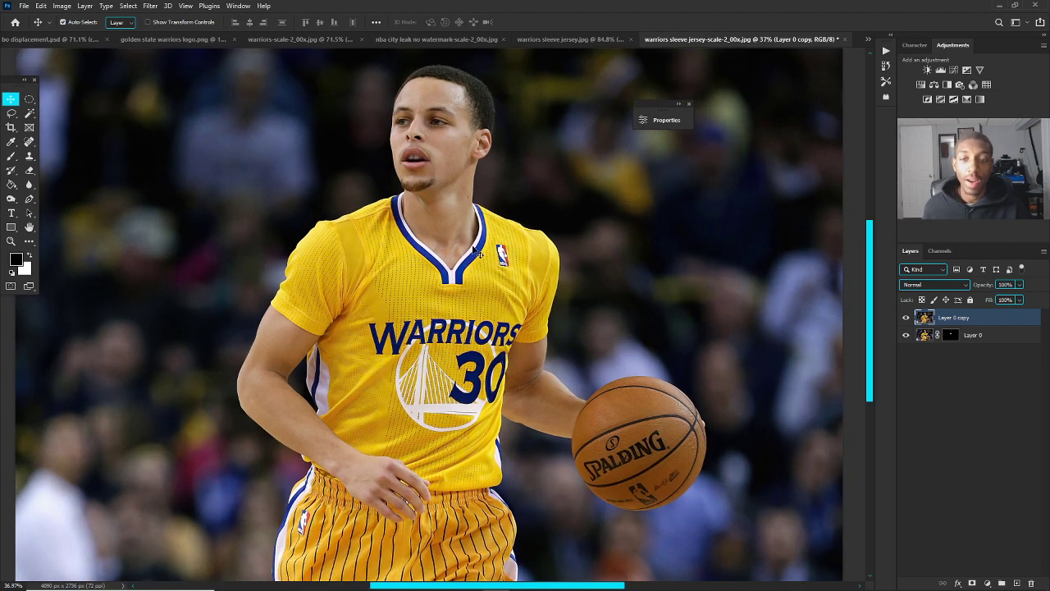
{"action": "scroll", "coordinate": [434, 277], "scroll_direction": "up", "scroll_amount": 1}
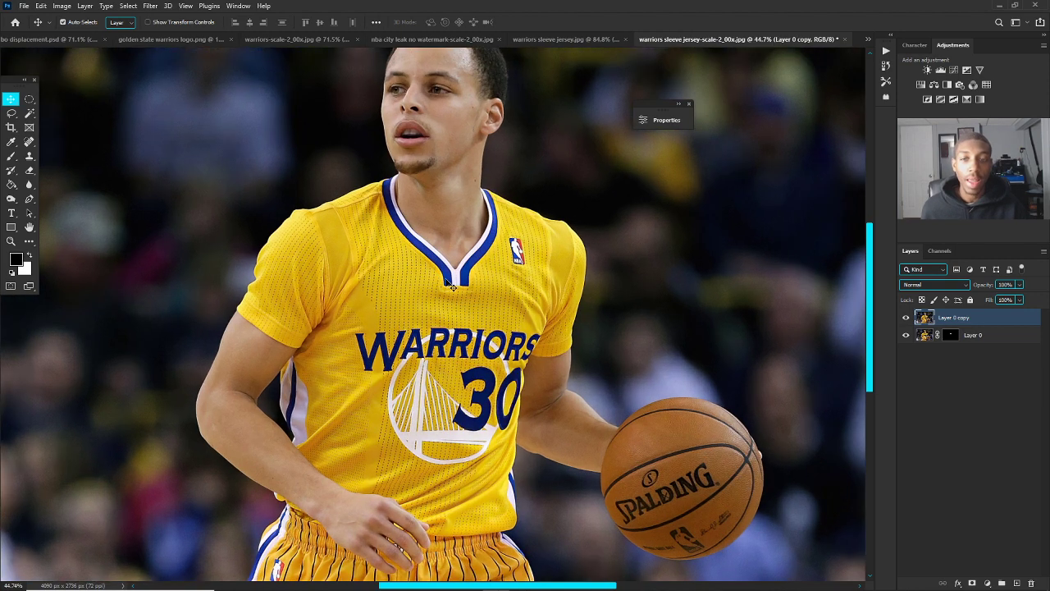
{"action": "scroll", "coordinate": [450, 228], "scroll_direction": "up", "scroll_amount": 1}
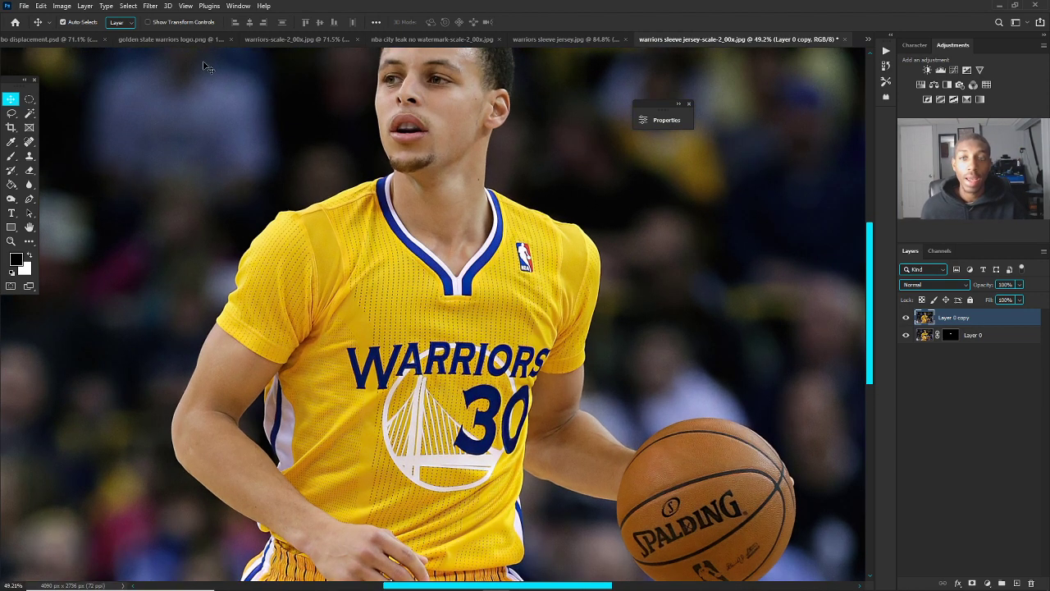
{"action": "left_click", "coordinate": [906, 330], "text": "alt"}
{"action": "left_click", "coordinate": [906, 331], "text": "alt"}
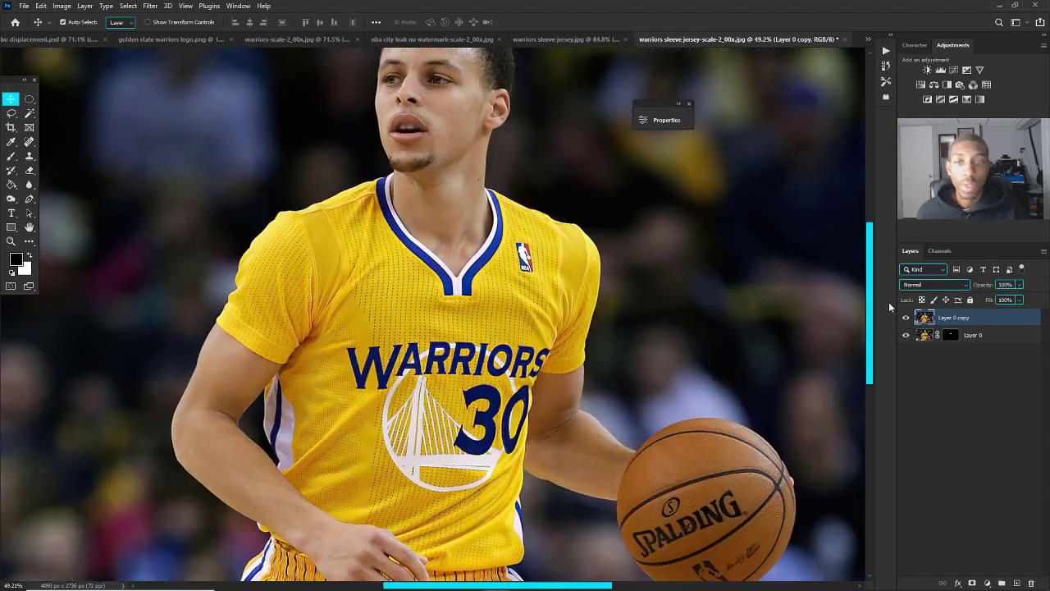
Step: Return to the ky bo displacement document and show the hidden collar over layer
{"action": "left_click", "coordinate": [71, 38]}
{"action": "scroll", "coordinate": [486, 337], "scroll_direction": "up", "scroll_amount": 3}
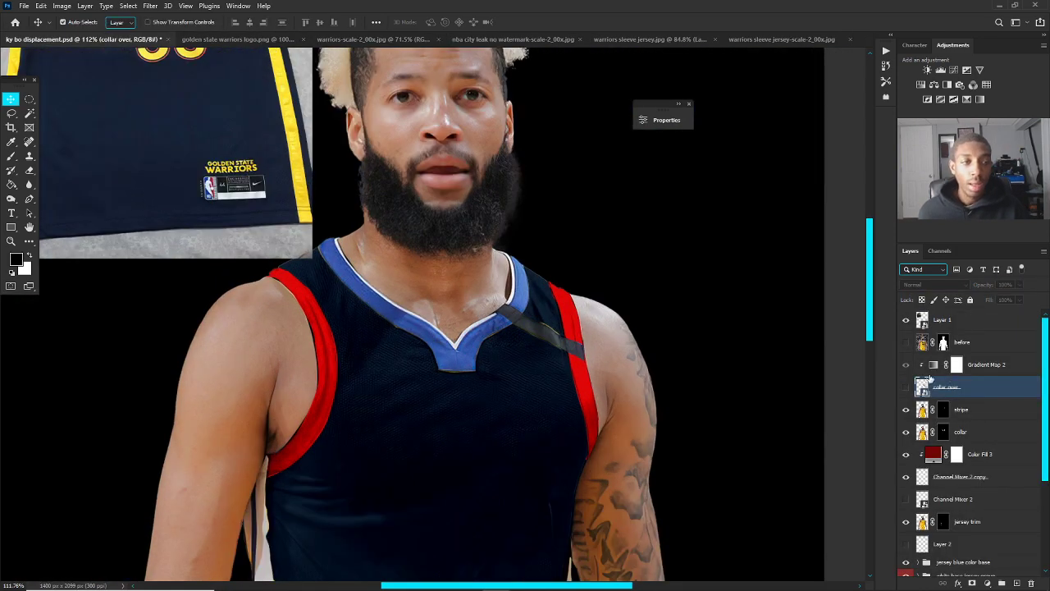
{"action": "scroll", "coordinate": [548, 226], "scroll_direction": "down", "scroll_amount": 2}
{"action": "left_click", "coordinate": [906, 389]}
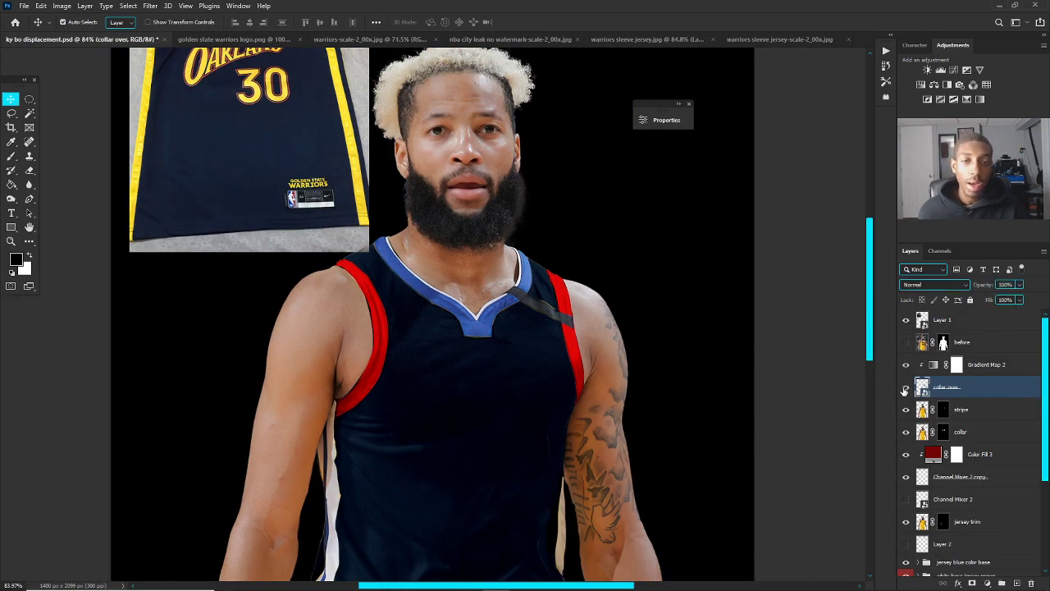
{"action": "scroll", "coordinate": [530, 141], "scroll_direction": "up", "scroll_amount": 1}
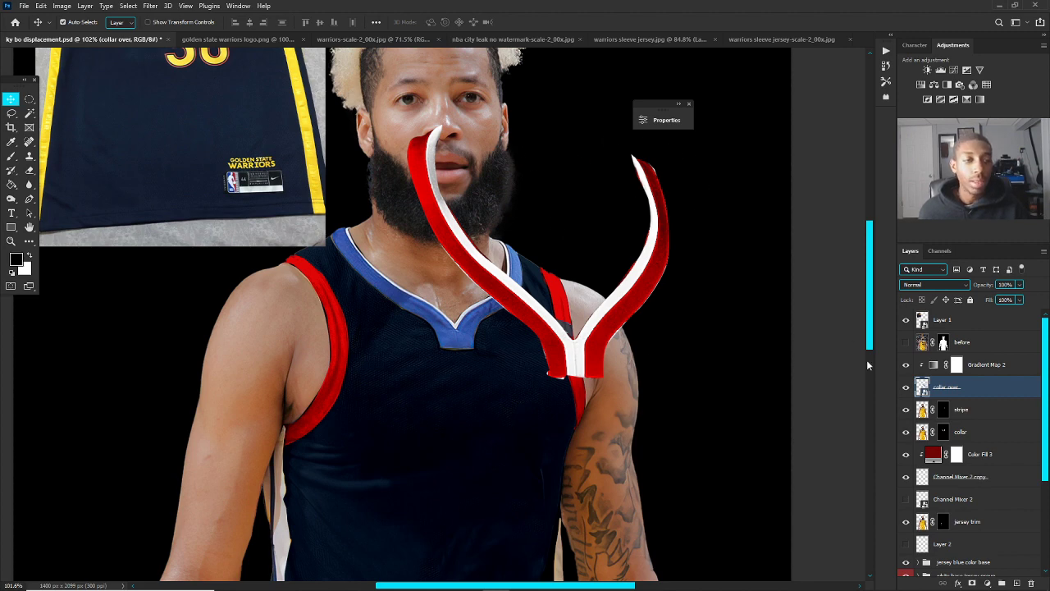
Step: Compare the pasted collar with and without its clipped Gradient Map 2 adjustment
{"action": "left_click", "coordinate": [958, 369]}
{"action": "left_click", "coordinate": [906, 366]}
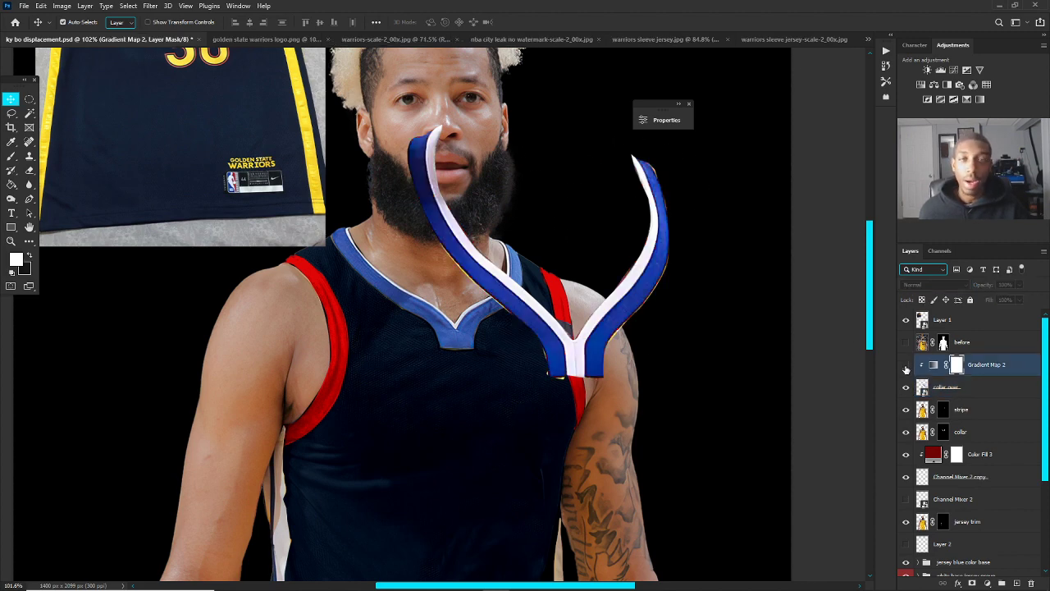
{"action": "left_click", "coordinate": [907, 366]}
Step: Inspect the color stops of Gradient Map 2 on the collar and keep the gradient as it is
{"action": "left_click", "coordinate": [935, 365]}
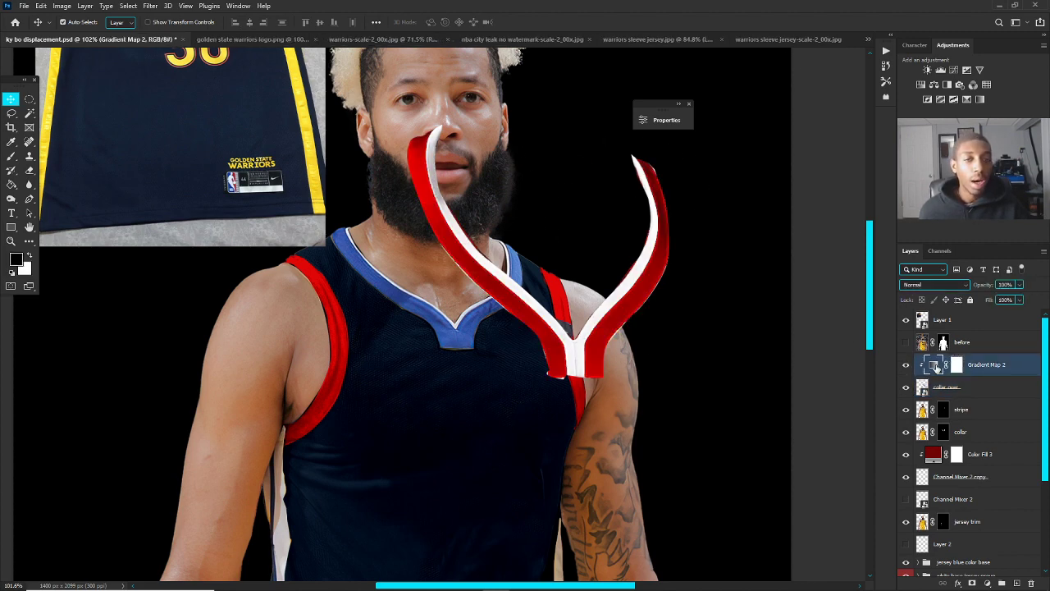
{"action": "double_click", "coordinate": [936, 368]}
{"action": "left_click_drag", "start_coordinate": [566, 116], "coordinate": [789, 121]}
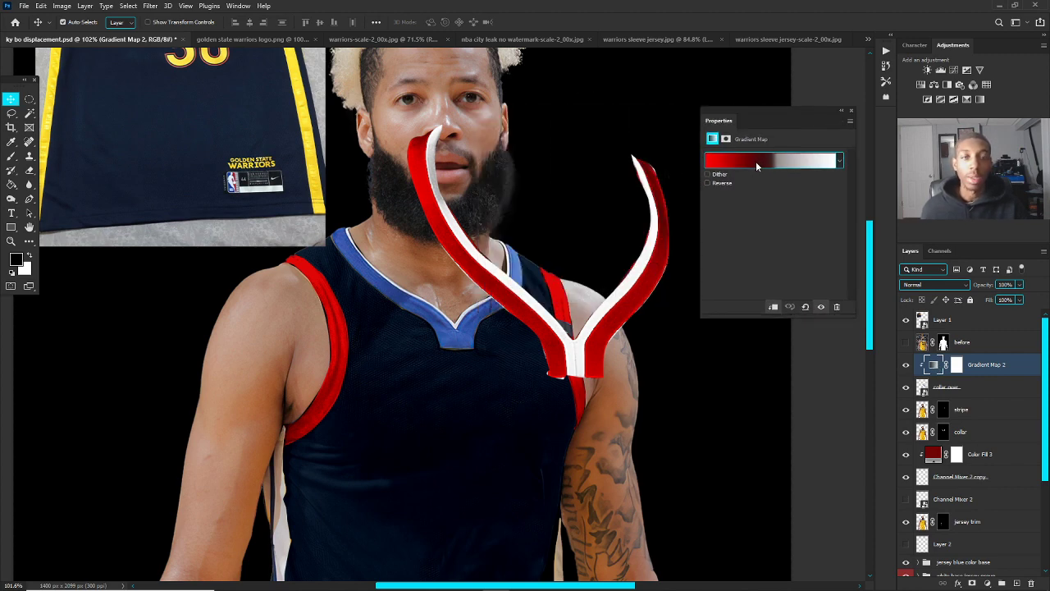
{"action": "left_click", "coordinate": [754, 162]}
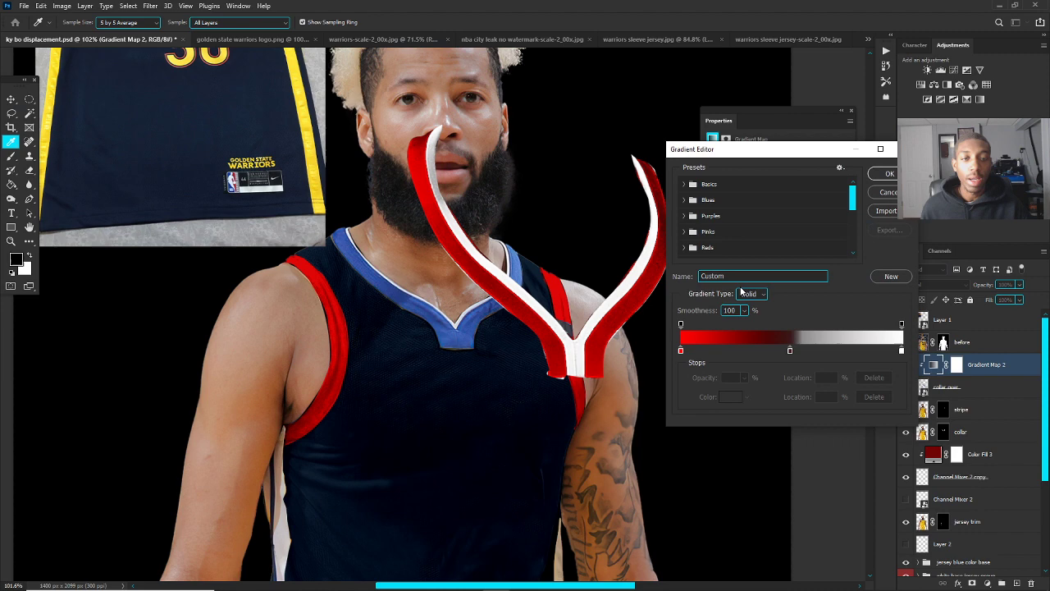
{"action": "double_click", "coordinate": [680, 351]}
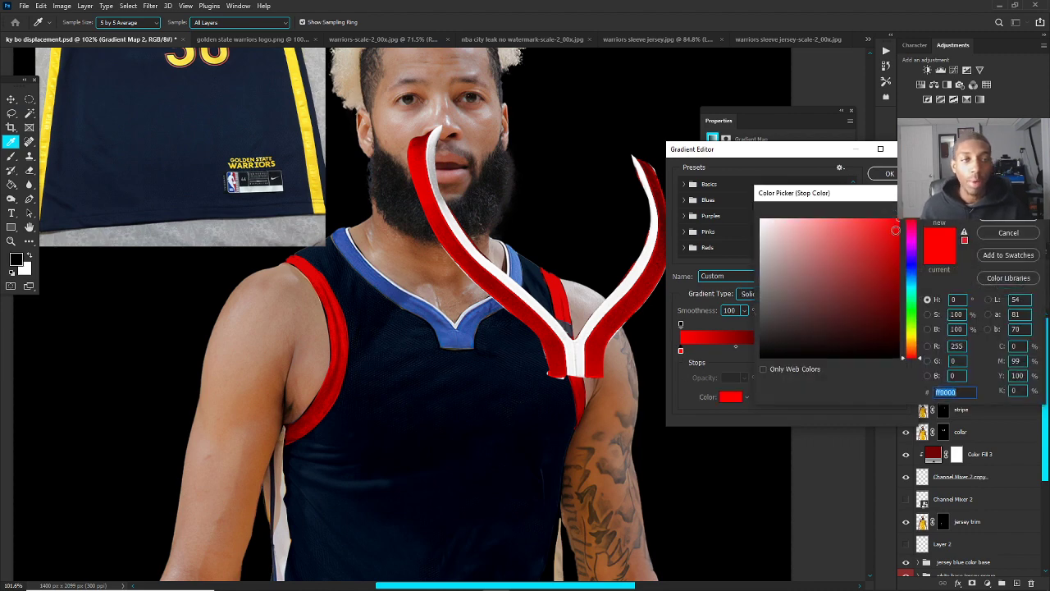
{"action": "mouse_move", "coordinate": [896, 230]}
{"action": "left_mouse_down"}
{"action": "mouse_move", "coordinate": [885, 254]}
{"action": "mouse_move", "coordinate": [898, 232]}
{"action": "left_mouse_up"}
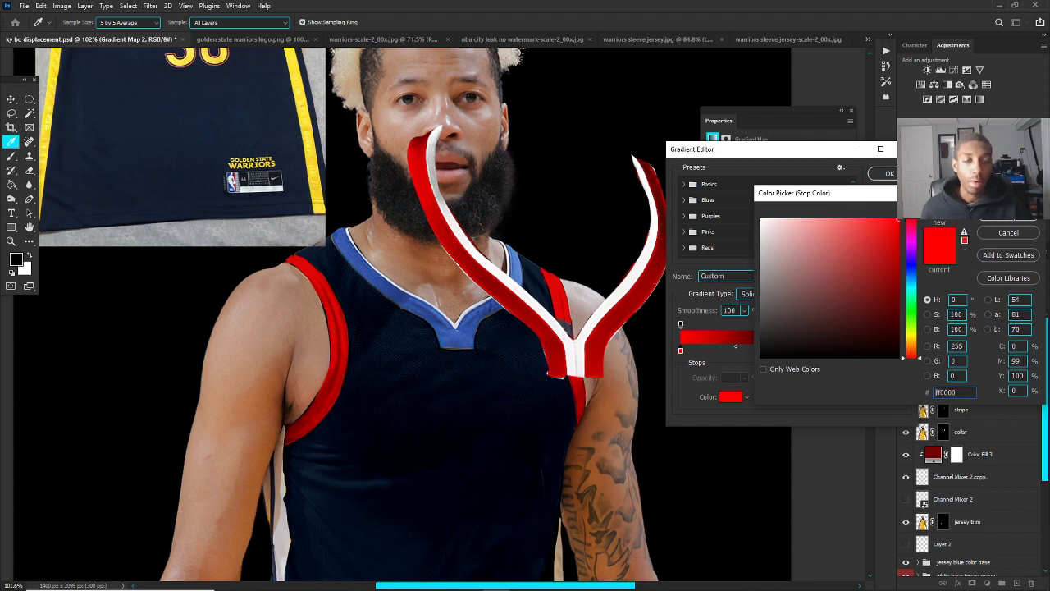
{"action": "left_click", "coordinate": [994, 212]}
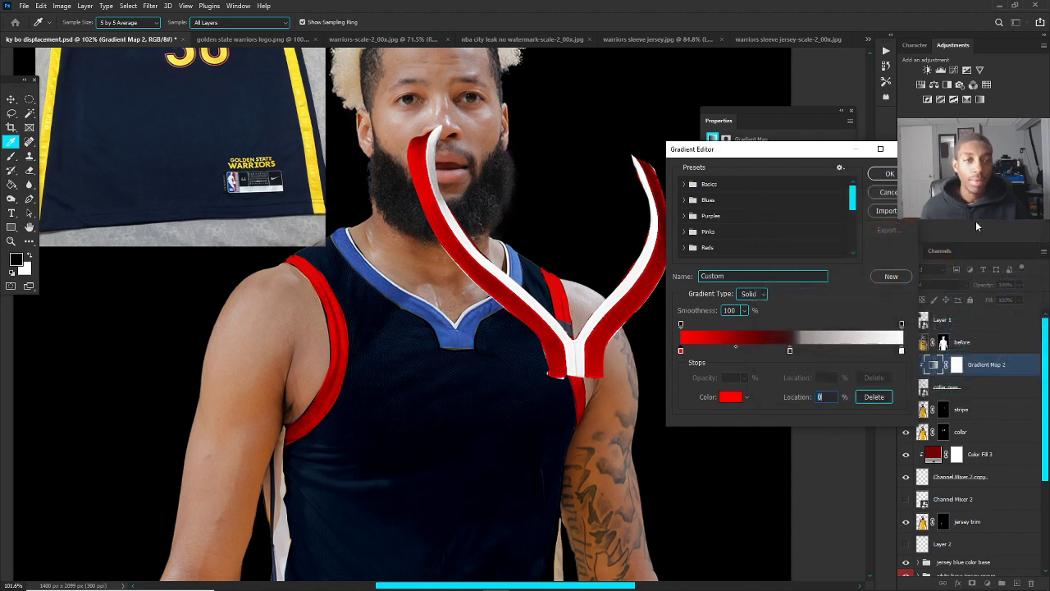
{"action": "double_click", "coordinate": [790, 351]}
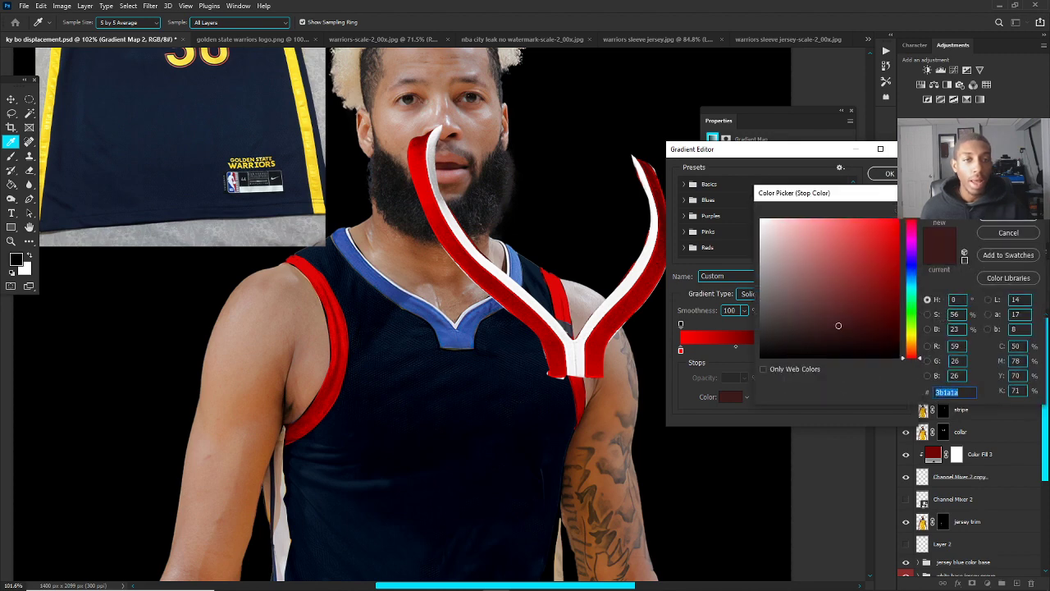
{"action": "left_click", "coordinate": [995, 212]}
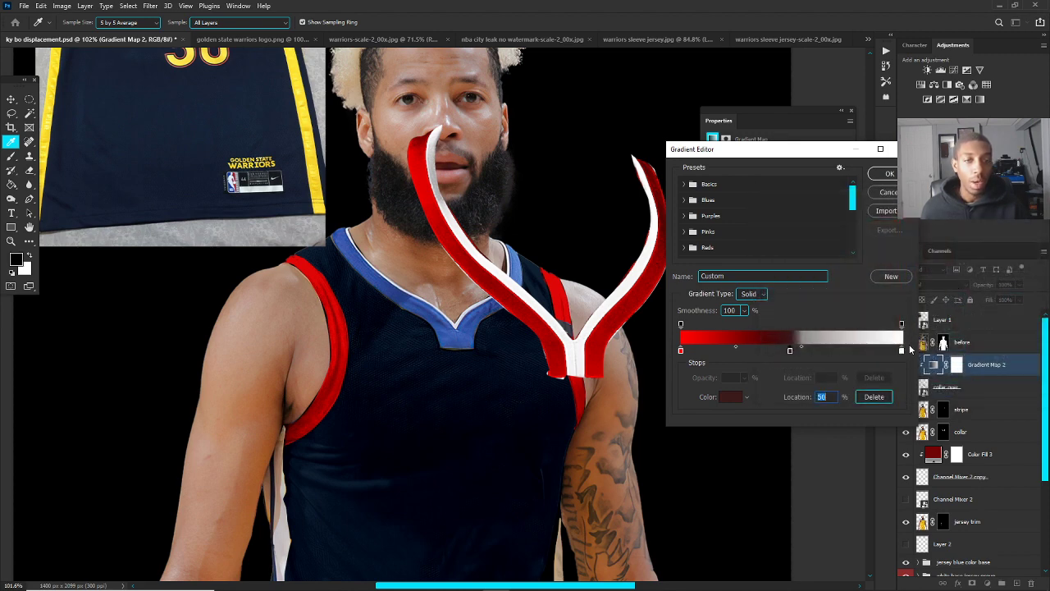
{"action": "left_click", "coordinate": [893, 176]}
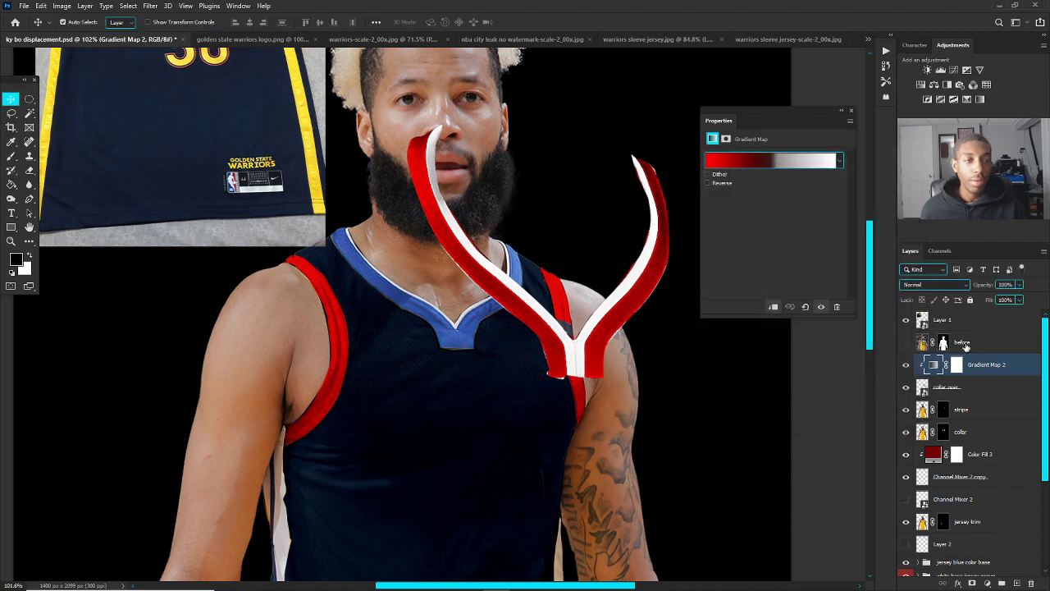
Step: Scale the collar over layer to 62.5% and position it over the player's neckline
{"action": "left_click", "coordinate": [946, 387]}
{"action": "key", "text": "ctrl+t"}
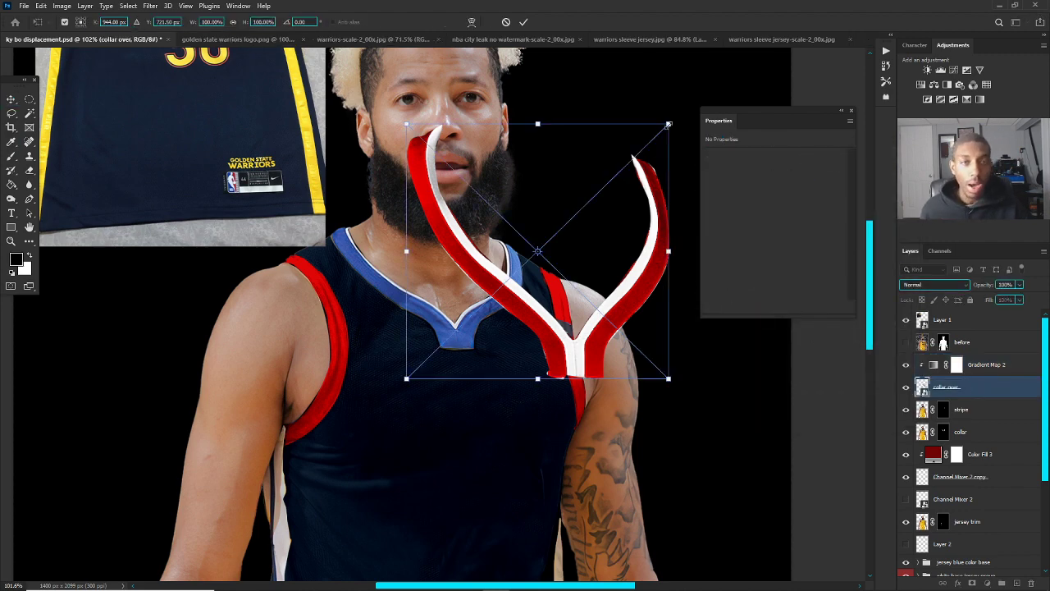
{"action": "left_click_drag", "start_coordinate": [669, 124], "coordinate": [517, 207]}
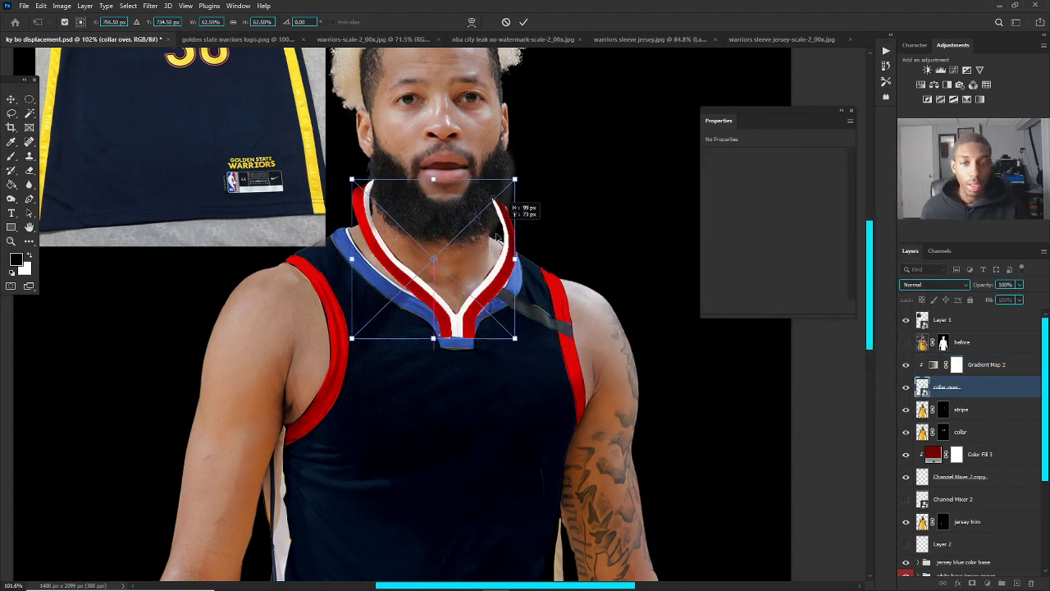
Step: Warp the left side of the scaled collar so it covers the blue collar along the neck and shoulder
{"action": "right_click", "coordinate": [377, 228]}
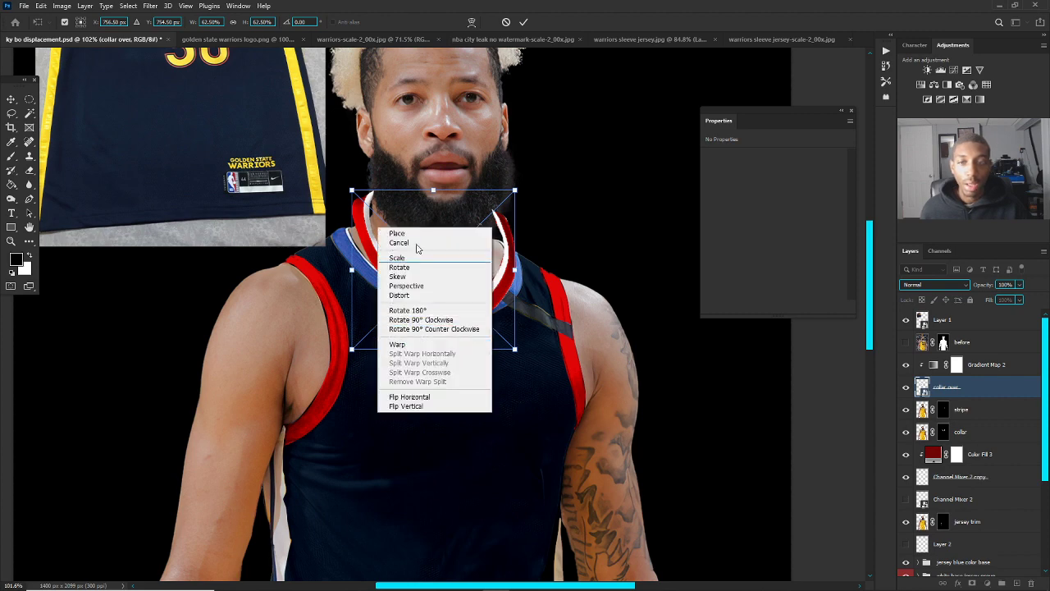
{"action": "left_click", "coordinate": [406, 405]}
{"action": "right_click", "coordinate": [458, 259]}
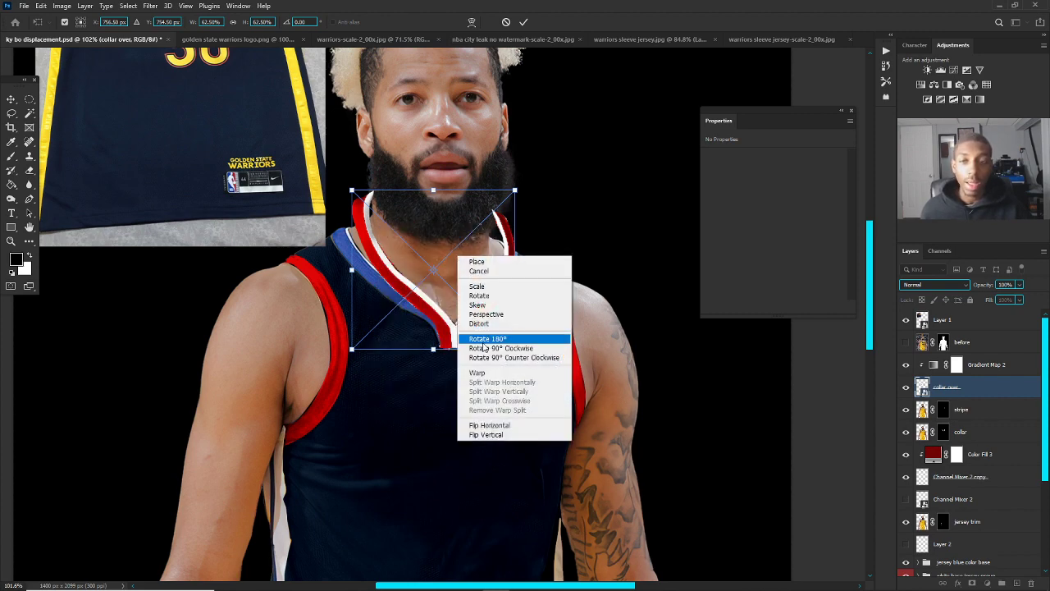
{"action": "left_click", "coordinate": [480, 335]}
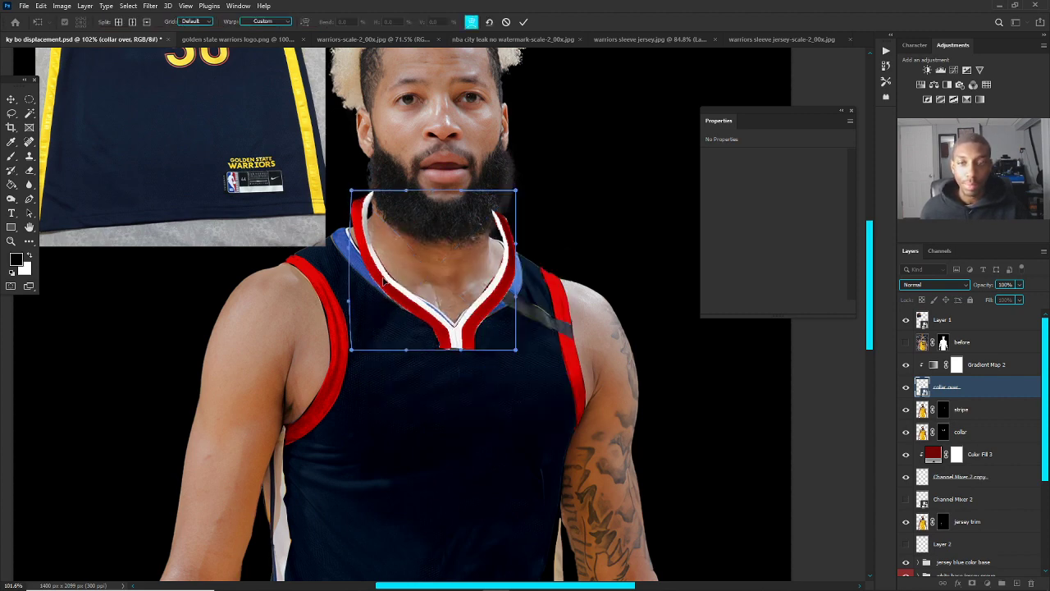
{"action": "left_click_drag", "start_coordinate": [362, 209], "coordinate": [339, 223]}
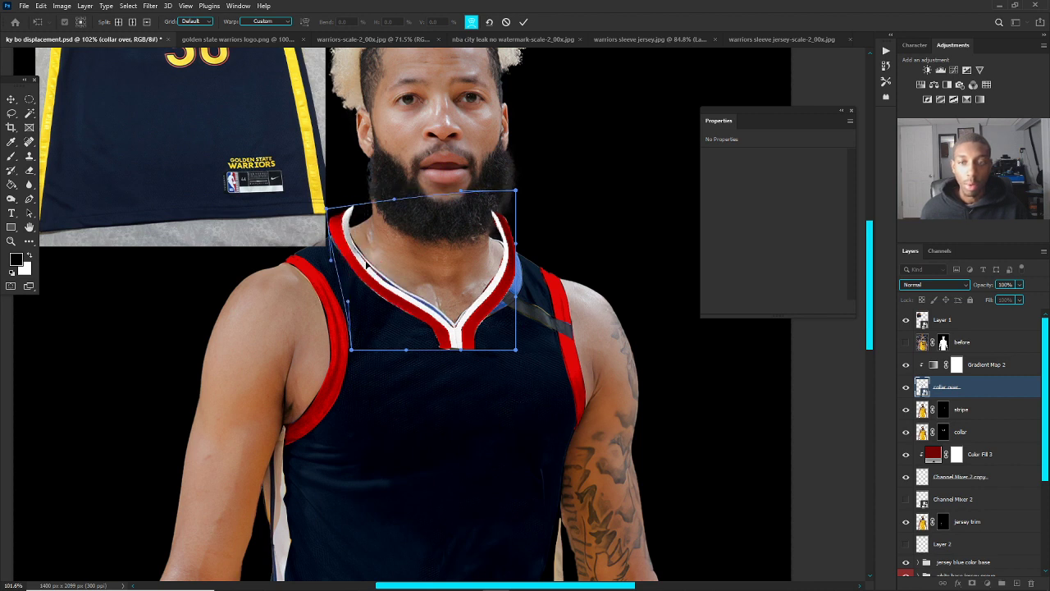
{"action": "left_click_drag", "start_coordinate": [366, 262], "coordinate": [374, 268]}
{"action": "left_click_drag", "start_coordinate": [427, 302], "coordinate": [427, 297]}
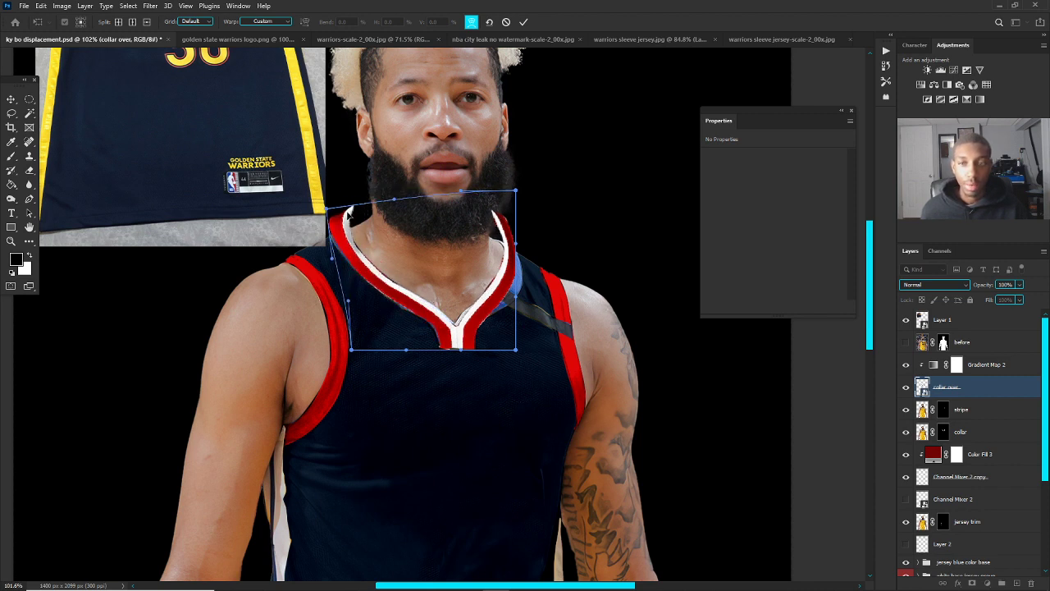
{"action": "left_click_drag", "start_coordinate": [347, 213], "coordinate": [368, 264]}
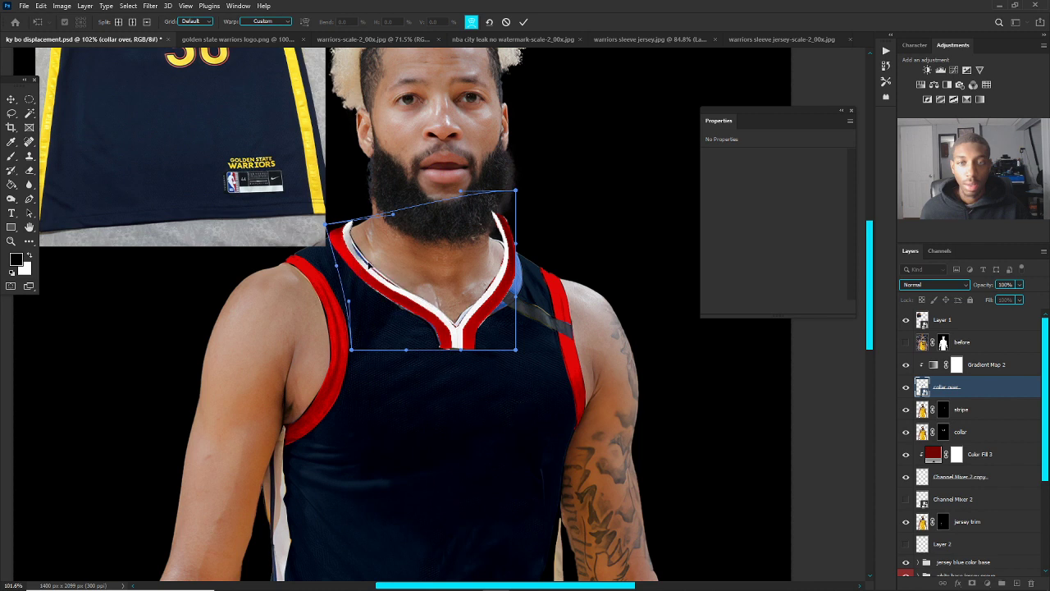
Step: Warp the right side of the collar to cover the remaining blue trim and apply the transformation
{"action": "left_click_drag", "start_coordinate": [514, 252], "coordinate": [520, 263]}
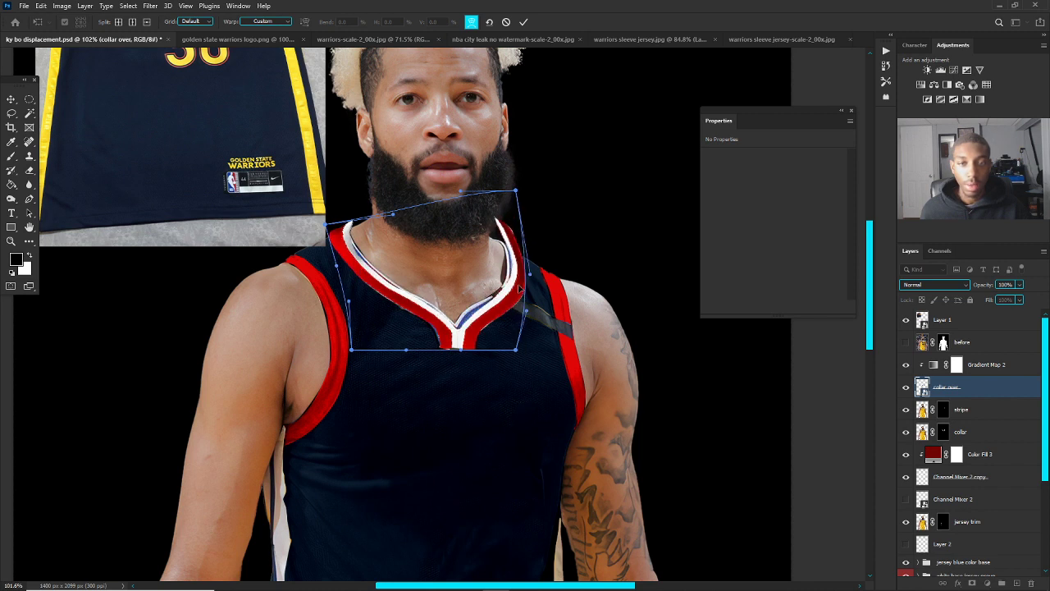
{"action": "left_click_drag", "start_coordinate": [482, 300], "coordinate": [480, 305]}
{"action": "left_click_drag", "start_coordinate": [510, 218], "coordinate": [511, 227]}
{"action": "left_click_drag", "start_coordinate": [478, 302], "coordinate": [477, 297]}
{"action": "key", "text": "Return"}
{"action": "key", "text": "ctrl+0"}
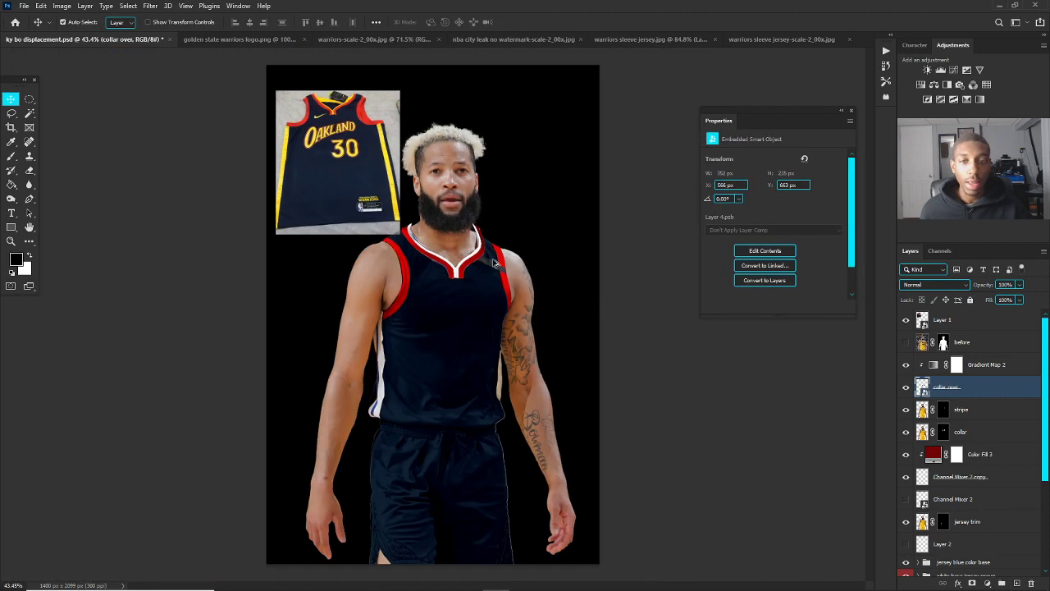
Step: Locate the white base jersey group copy layer in the jersey blue color base group as reference for fitting the collar
{"action": "scroll", "coordinate": [431, 205], "scroll_direction": "up", "scroll_amount": 5}
{"action": "scroll", "coordinate": [459, 258], "scroll_direction": "up", "scroll_amount": 1}
{"action": "scroll", "coordinate": [462, 260], "scroll_direction": "up", "scroll_amount": 2}
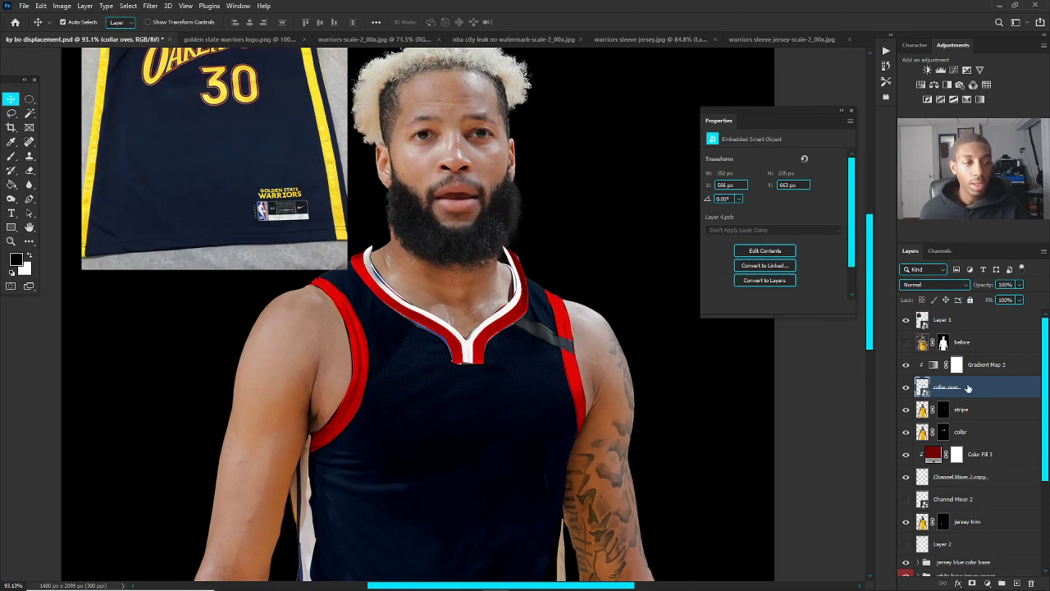
{"action": "left_click", "coordinate": [553, 404]}
{"action": "scroll", "coordinate": [987, 515], "scroll_direction": "down", "scroll_amount": 2}
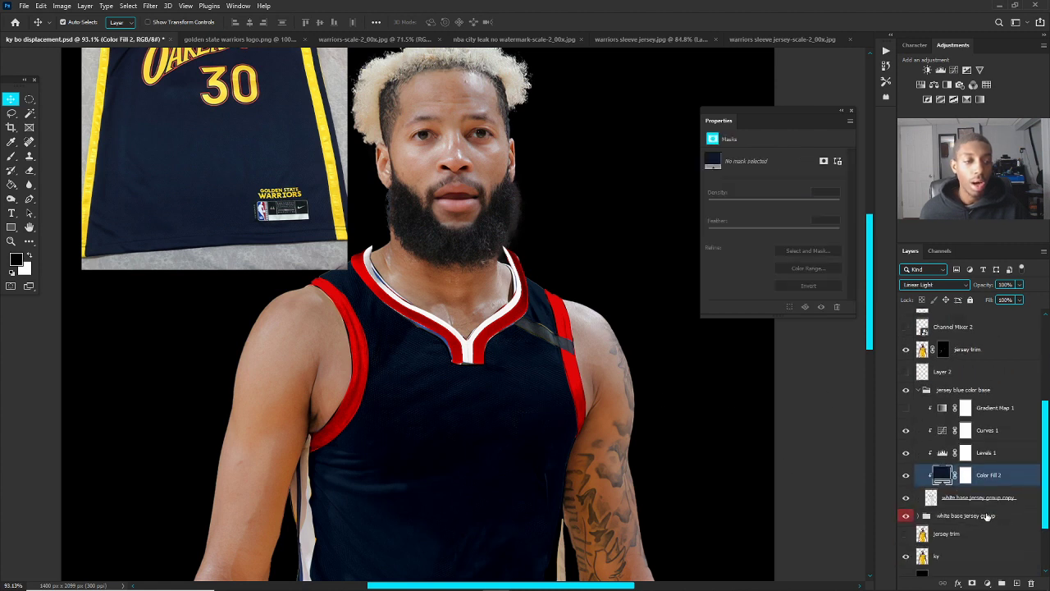
{"action": "left_click", "coordinate": [962, 503]}
{"action": "double_click", "coordinate": [962, 502]}
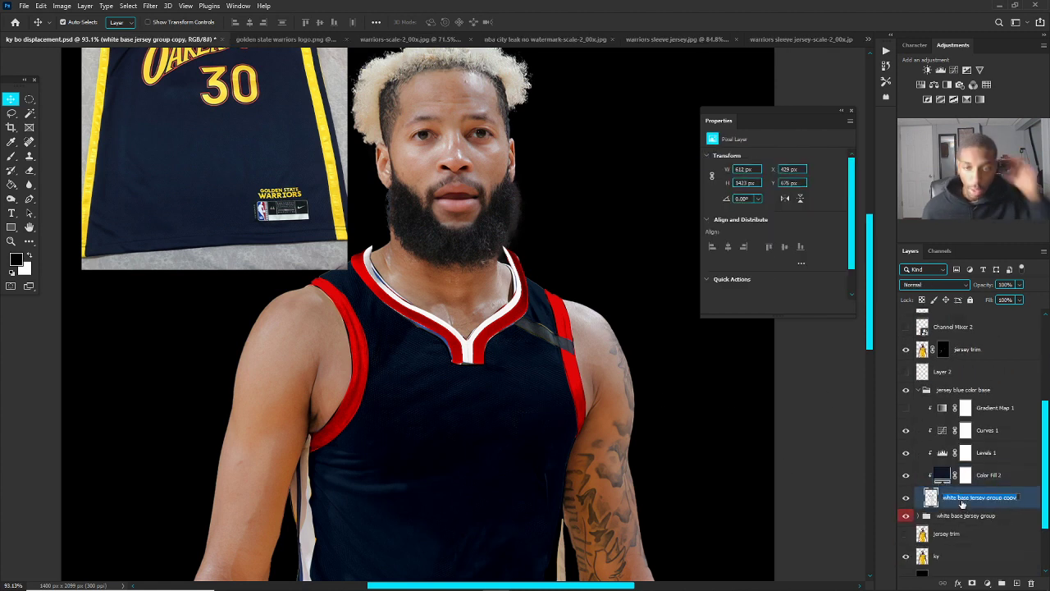
{"action": "left_click", "coordinate": [1023, 504]}
Step: Open the collar over layer in Liquify and use the white base jersey group copy layer as the backdrop
{"action": "left_click", "coordinate": [477, 359]}
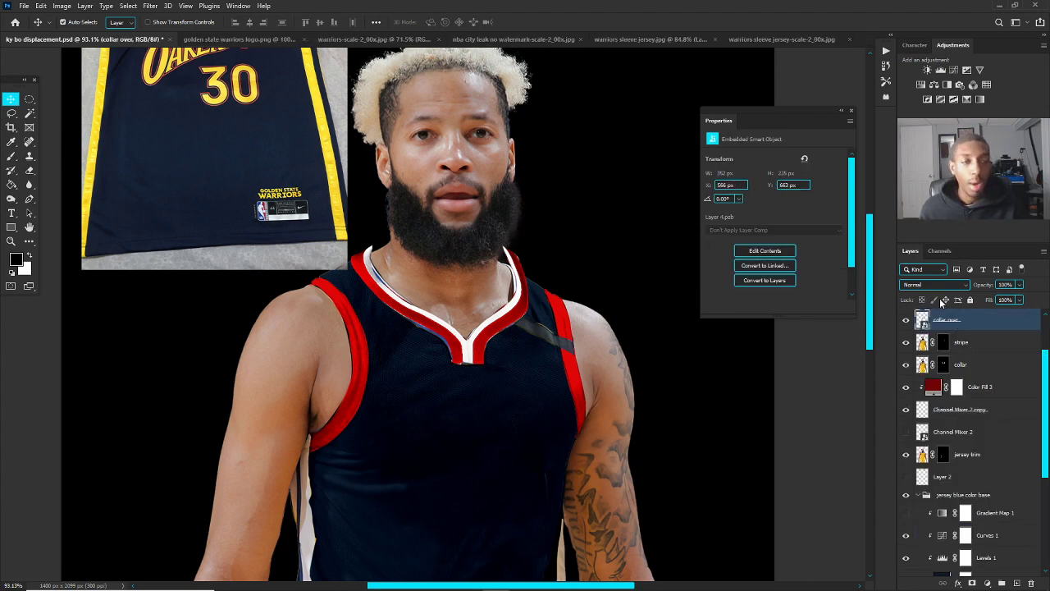
{"action": "left_click", "coordinate": [154, 6]}
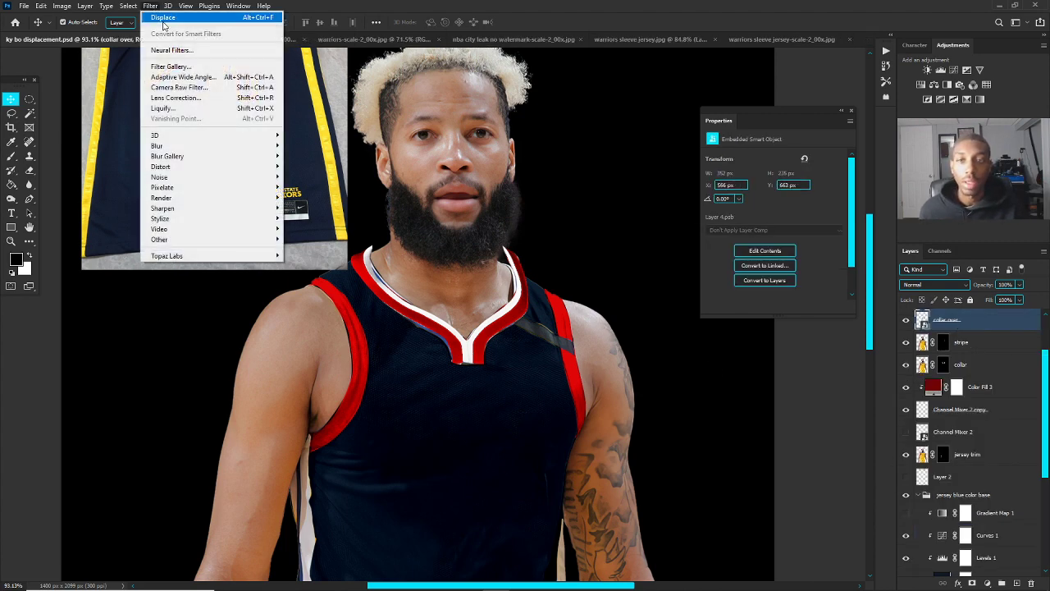
{"action": "left_click", "coordinate": [171, 109]}
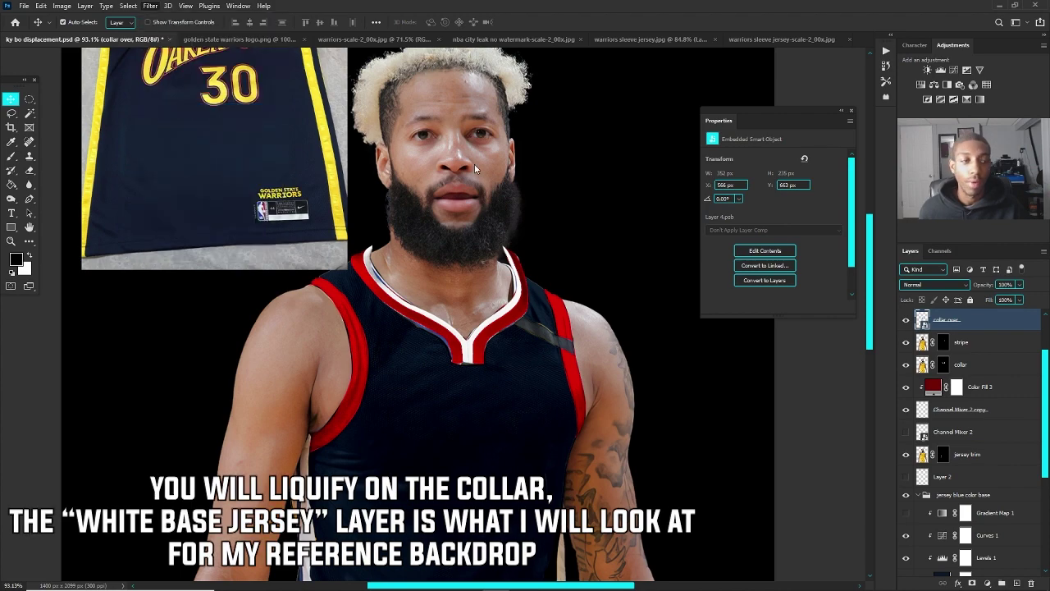
{"action": "scroll", "coordinate": [491, 201], "scroll_direction": "up", "scroll_amount": 5}
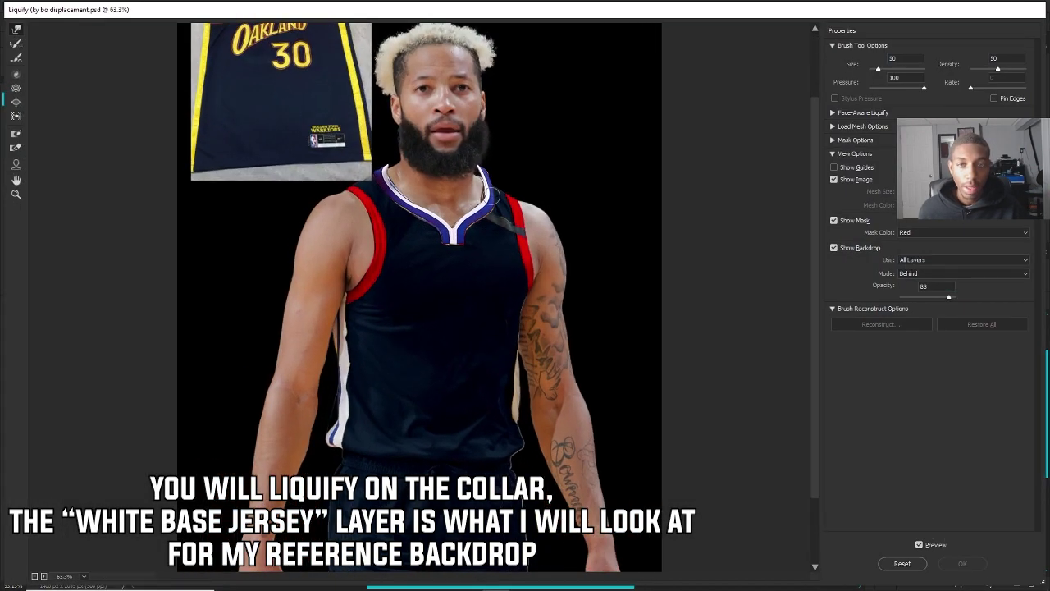
{"action": "scroll", "coordinate": [494, 234], "scroll_direction": "up", "scroll_amount": 3}
{"action": "scroll", "coordinate": [495, 242], "scroll_direction": "up", "scroll_amount": 2}
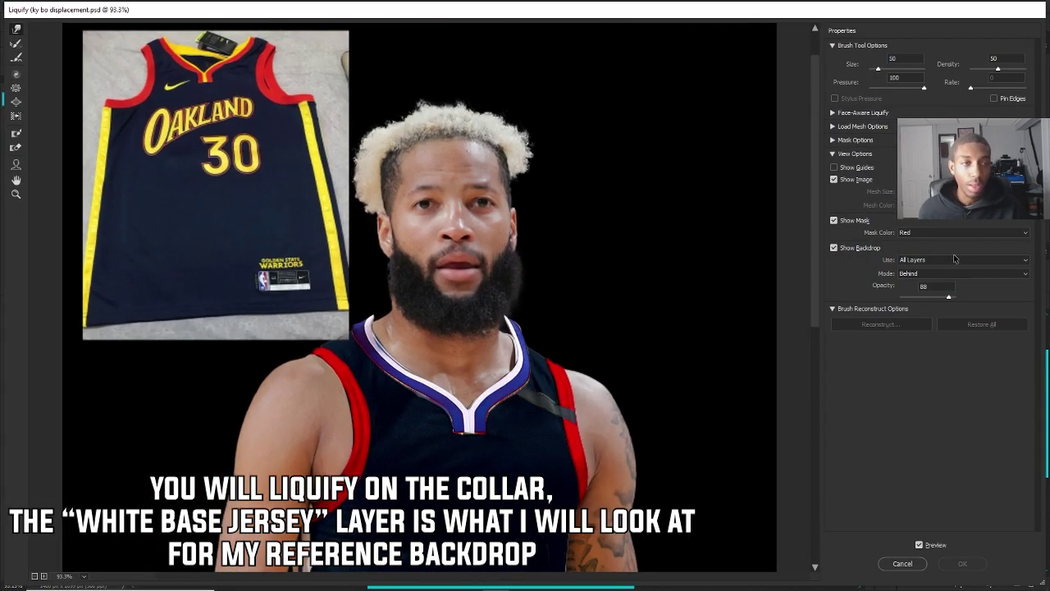
{"action": "left_click", "coordinate": [920, 261]}
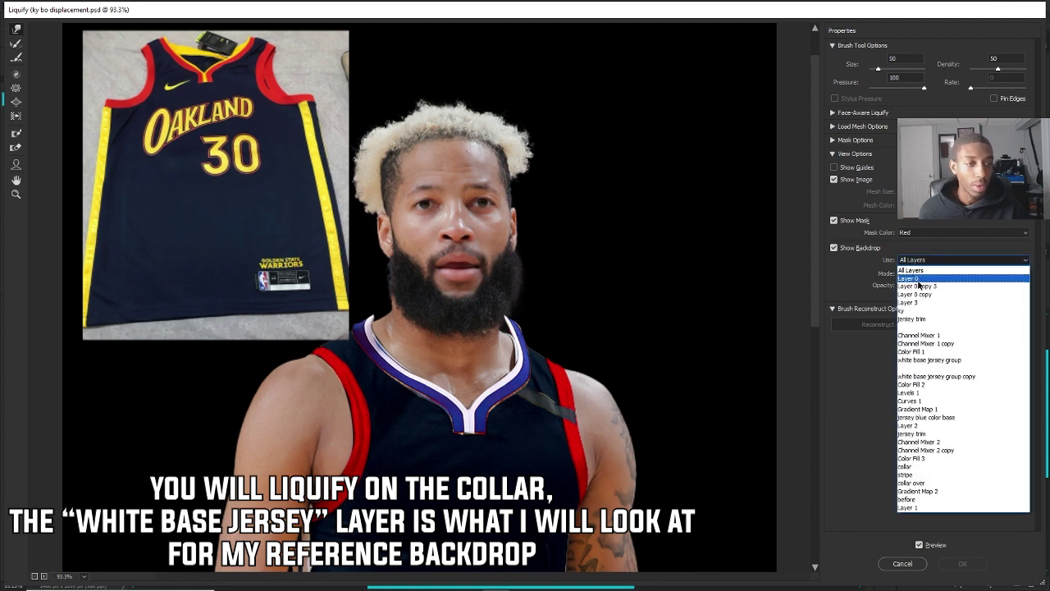
{"action": "left_click", "coordinate": [940, 378]}
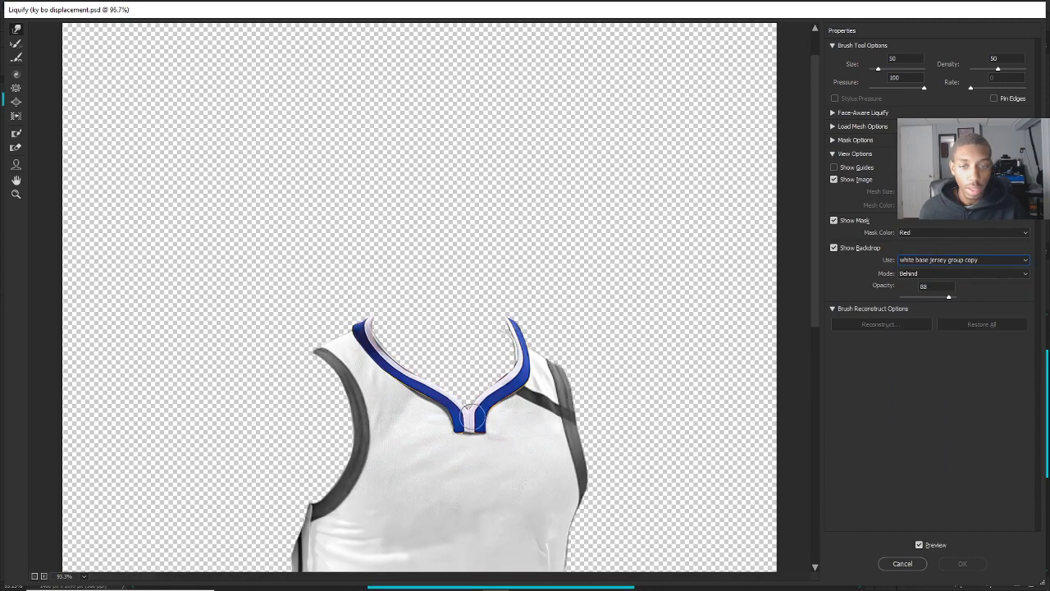
Step: Push the collar beside the dark shoulder strap with a size 70 Liquify brush and set the backdrop opacity to 35
{"action": "scroll", "coordinate": [472, 415], "scroll_direction": "up", "scroll_amount": 3}
{"action": "key", "text": "bracketright"}
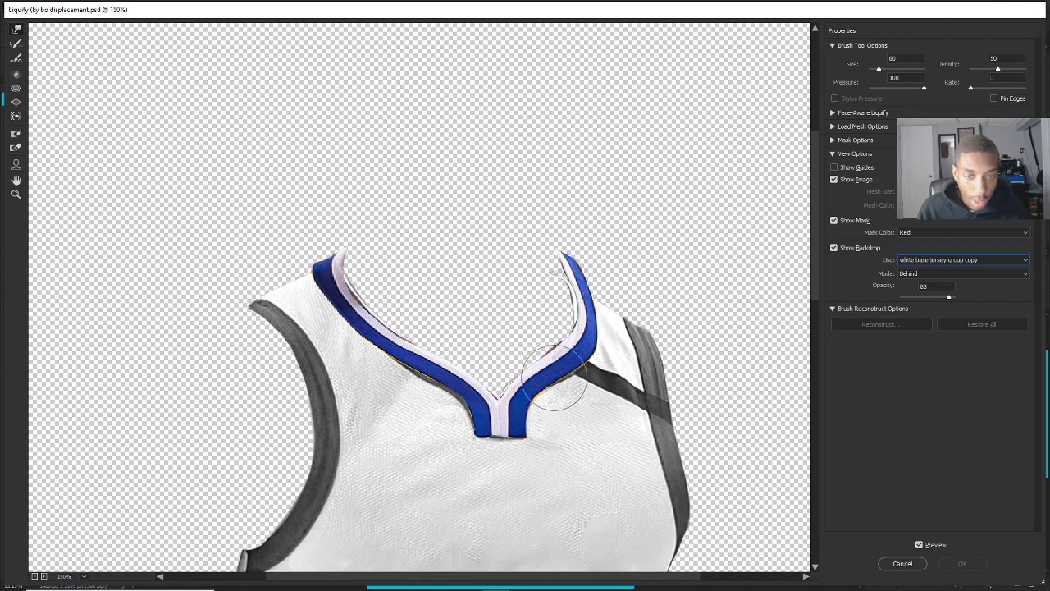
{"action": "left_click", "coordinate": [568, 373]}
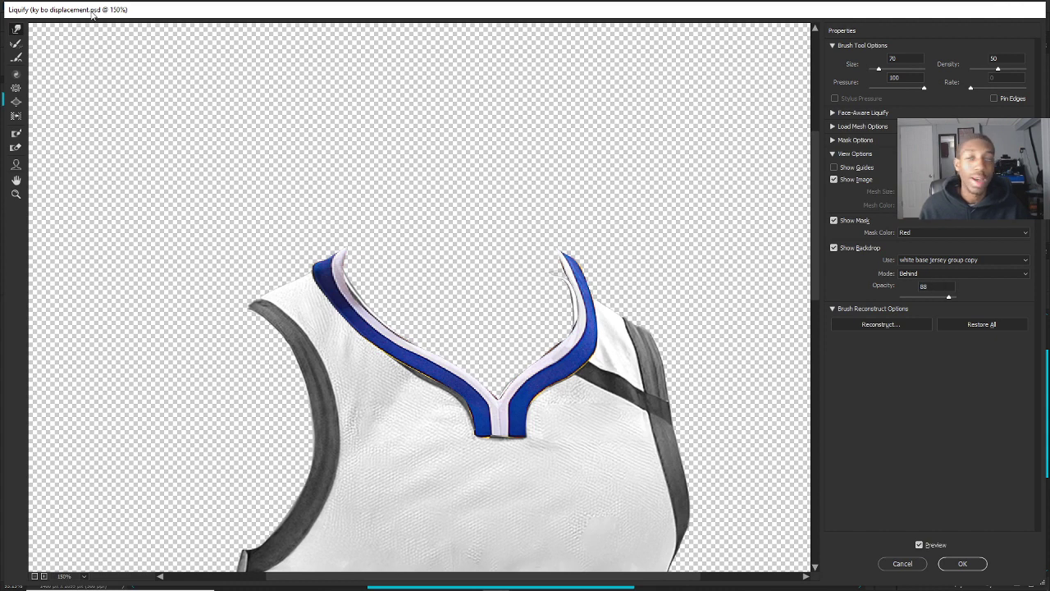
{"action": "left_click_drag", "start_coordinate": [949, 297], "coordinate": [920, 299]}
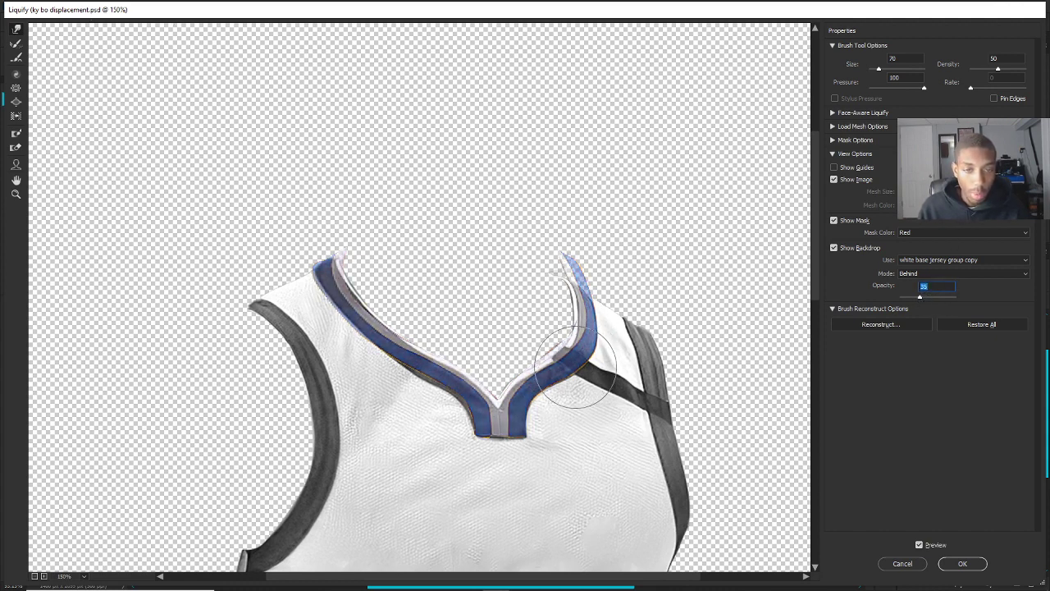
Step: Warp the collar edges to follow the neckline using Liquify brush sizes from 50 to 100, check against All Layers, and apply the filter
{"action": "key", "text": "bracketright"}
{"action": "key", "text": "bracketright"}
{"action": "key", "text": "bracketright"}
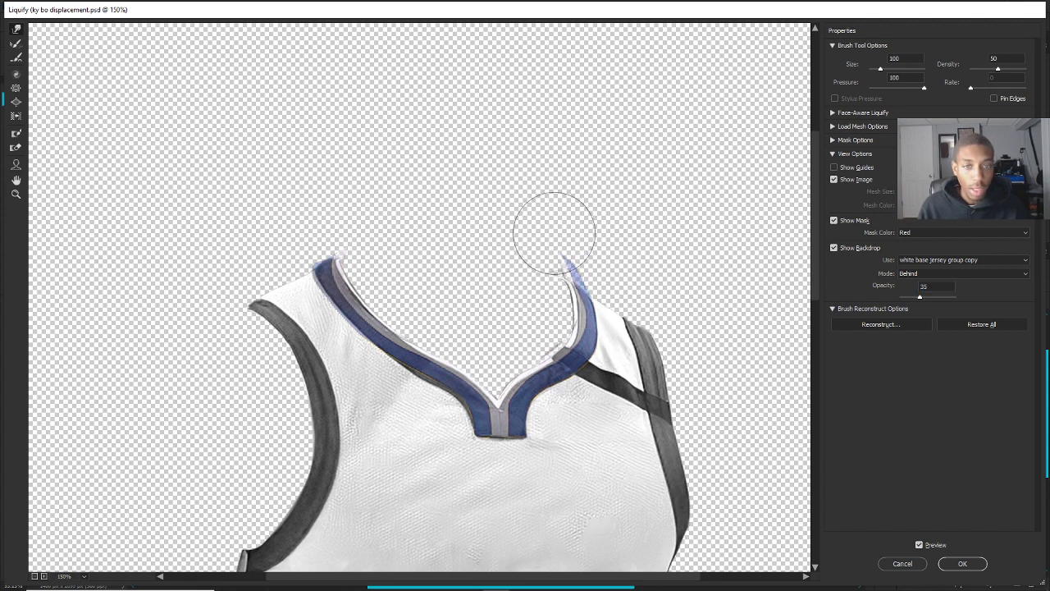
{"action": "key", "text": "bracketleft"}
{"action": "key", "text": "bracketleft"}
{"action": "key", "text": "bracketleft"}
{"action": "key", "text": "bracketleft"}
{"action": "key", "text": "bracketleft"}
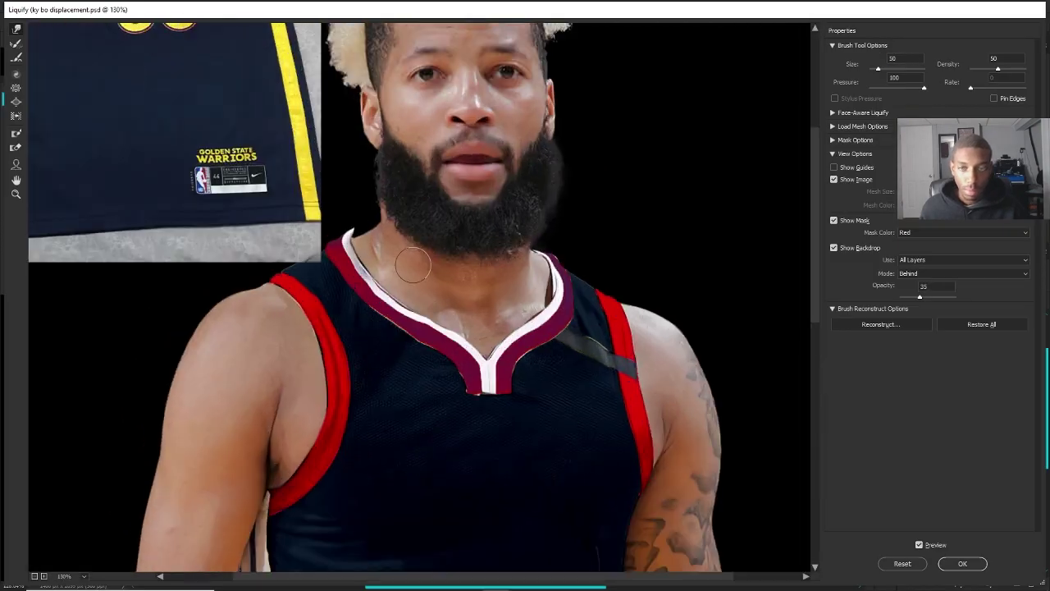
{"action": "scroll", "coordinate": [403, 213], "scroll_direction": "up", "scroll_amount": 2}
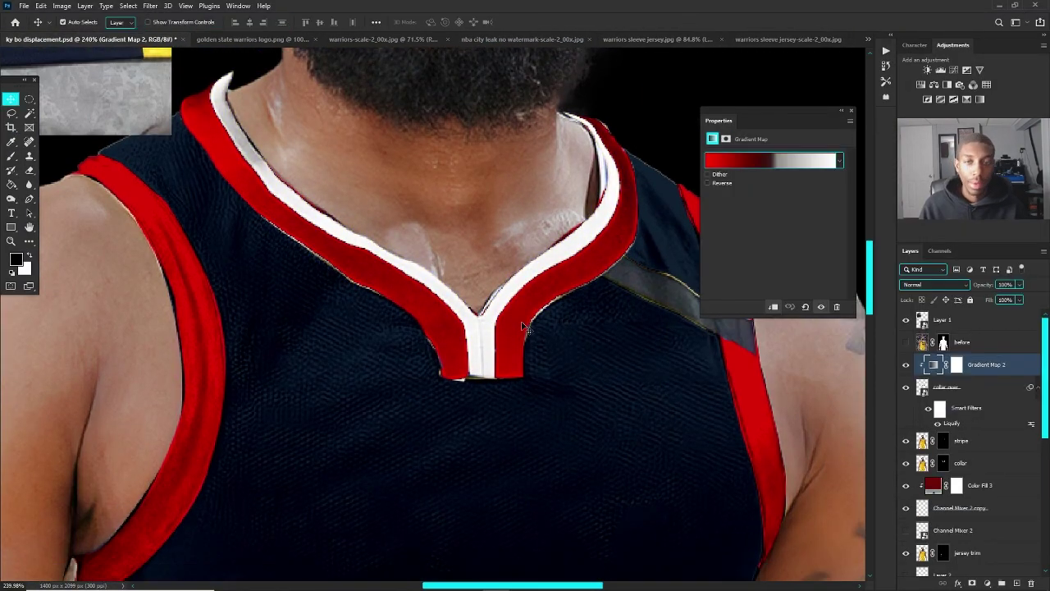
Step: Try to move the collar over layer lower on the jersey, off the blue collar underneath
{"action": "scroll", "coordinate": [481, 324], "scroll_direction": "down", "scroll_amount": 7}
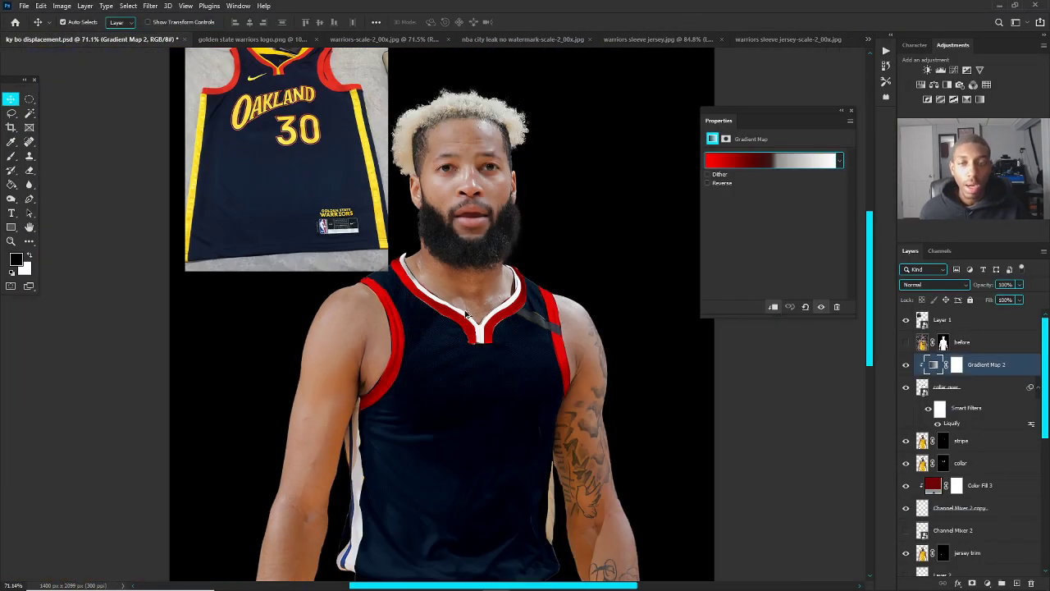
{"action": "scroll", "coordinate": [481, 327], "scroll_direction": "up", "scroll_amount": 3}
{"action": "left_click_drag", "start_coordinate": [485, 335], "coordinate": [484, 379]}
{"action": "scroll", "coordinate": [484, 379], "scroll_direction": "up", "scroll_amount": 2}
{"action": "left_click", "coordinate": [513, 370]}
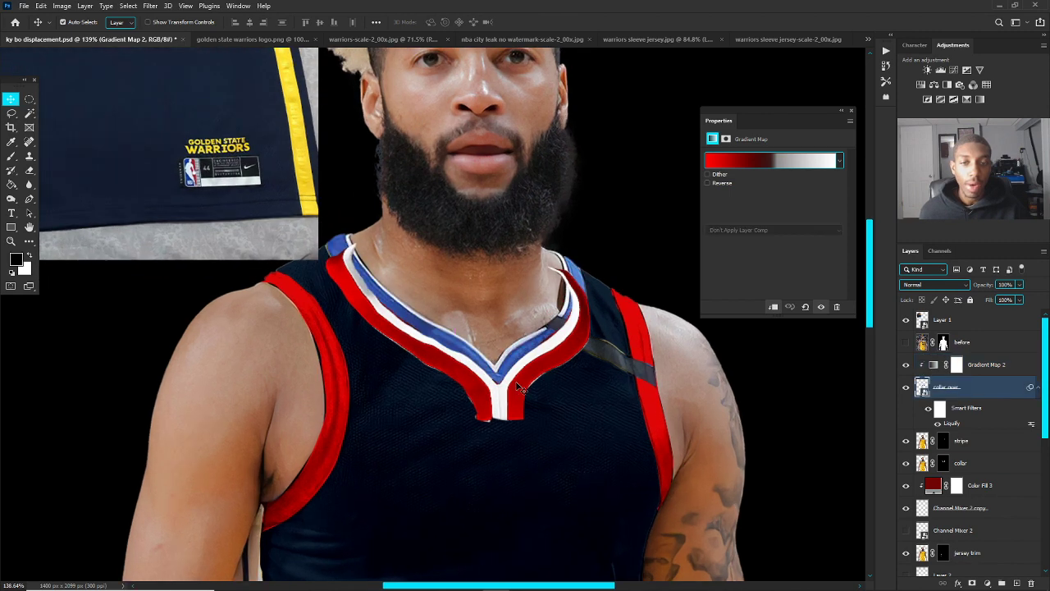
{"action": "left_click", "coordinate": [990, 366]}
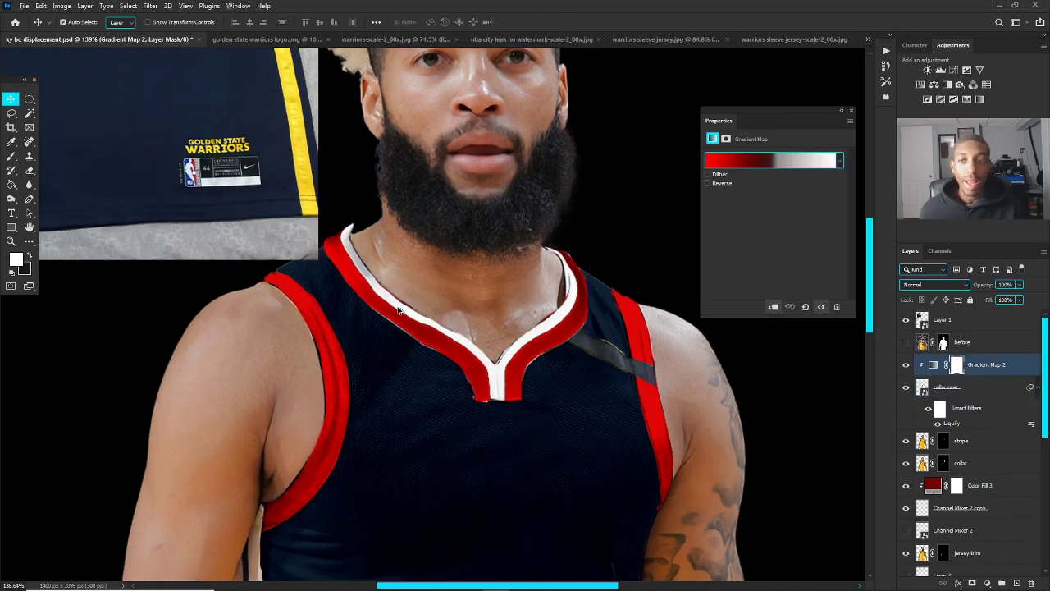
{"action": "scroll", "coordinate": [400, 310], "scroll_direction": "down", "scroll_amount": 3}
{"action": "scroll", "coordinate": [273, 129], "scroll_direction": "up", "scroll_amount": 2}
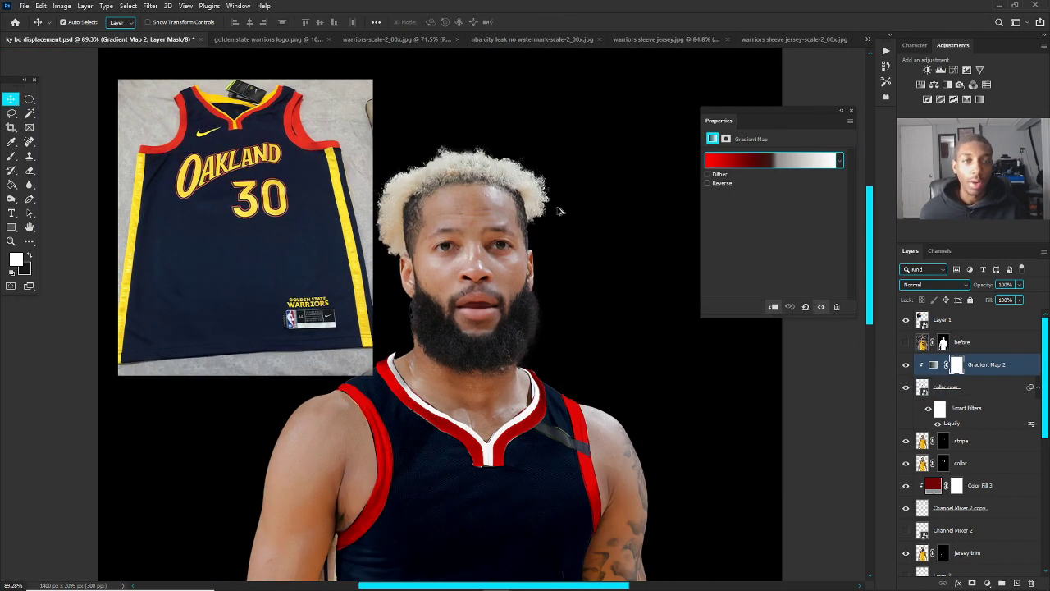
{"action": "scroll", "coordinate": [668, 264], "scroll_direction": "up", "scroll_amount": 3}
{"action": "left_click", "coordinate": [814, 164]}
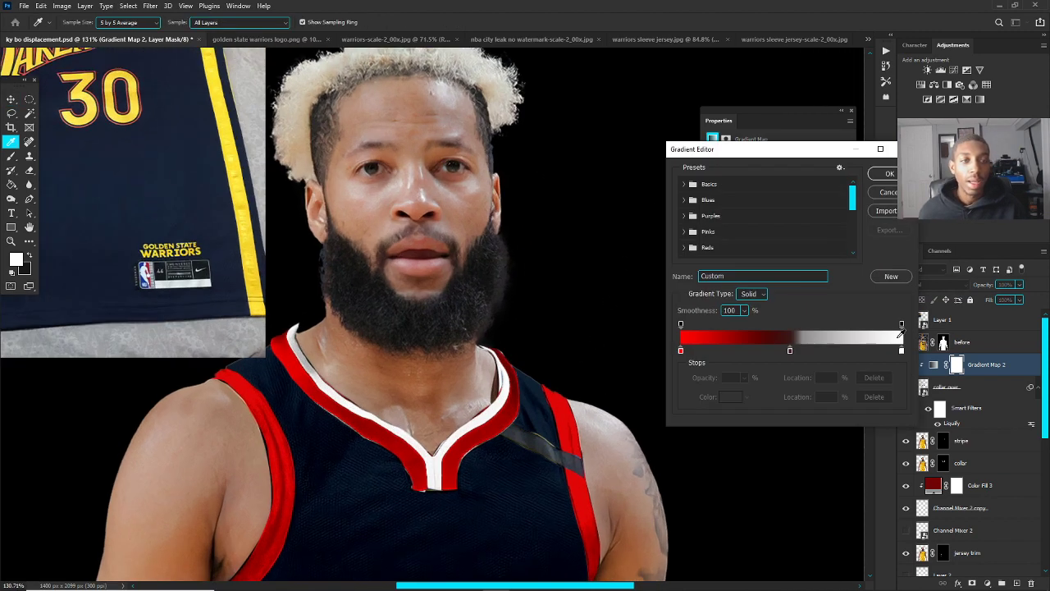
{"action": "double_click", "coordinate": [903, 351]}
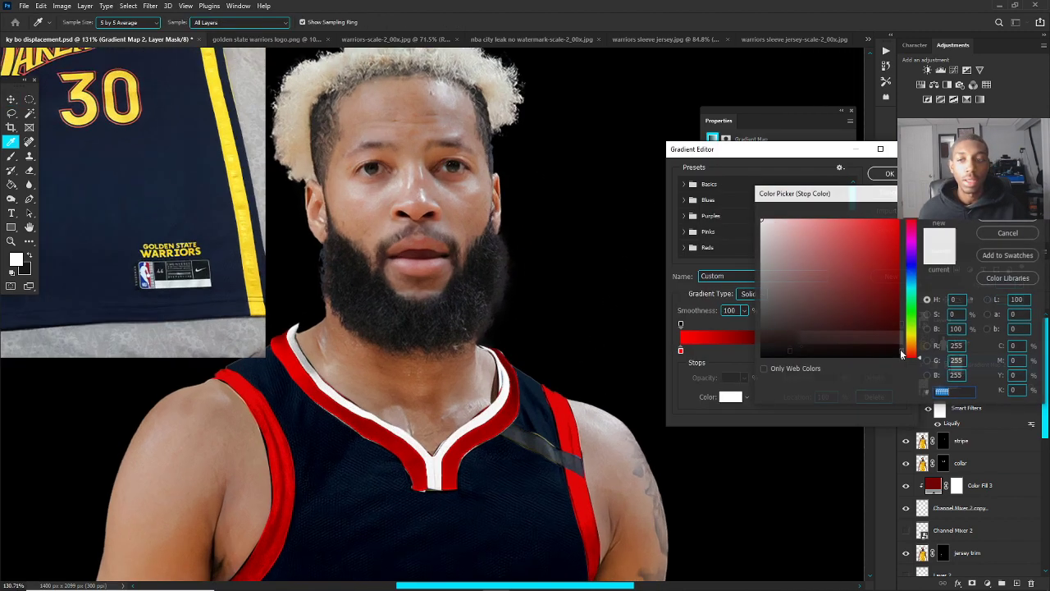
{"action": "left_click", "coordinate": [1008, 233]}
{"action": "left_click", "coordinate": [889, 174]}
Step: Change the white stop of Gradient Map 2 to yellow fce330, sampled from the reference jersey's side stripe
{"action": "scroll", "coordinate": [238, 197], "scroll_direction": "down", "scroll_amount": 3}
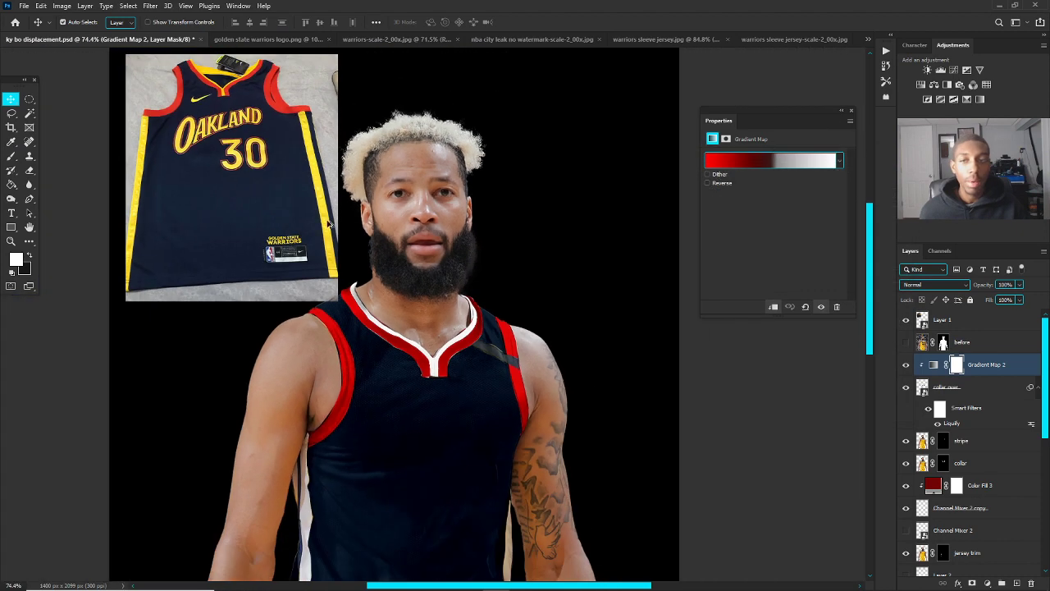
{"action": "scroll", "coordinate": [220, 157], "scroll_direction": "up", "scroll_amount": 2}
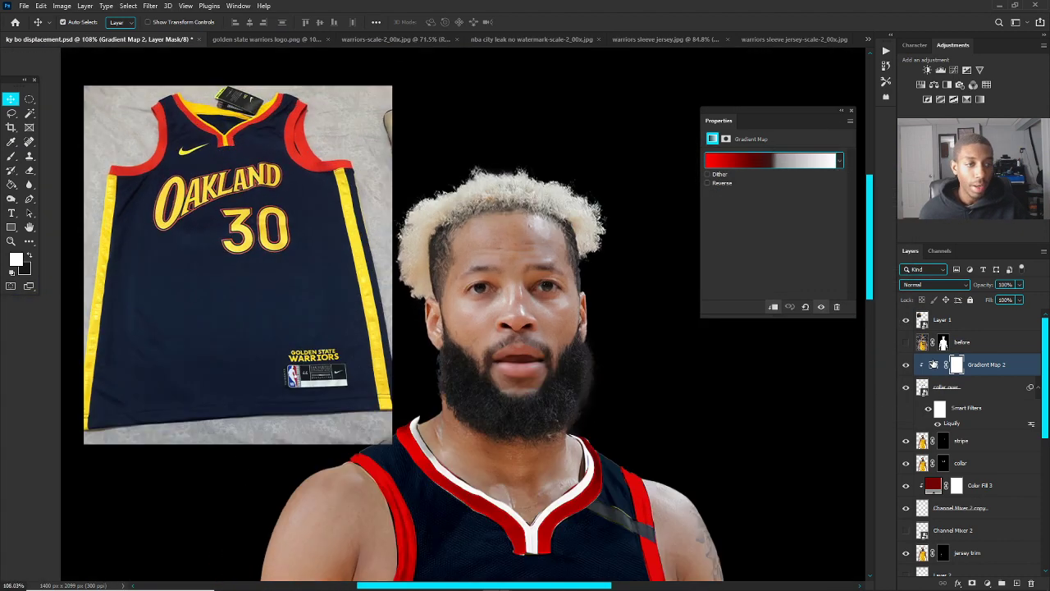
{"action": "left_click", "coordinate": [934, 364]}
{"action": "left_click", "coordinate": [816, 162]}
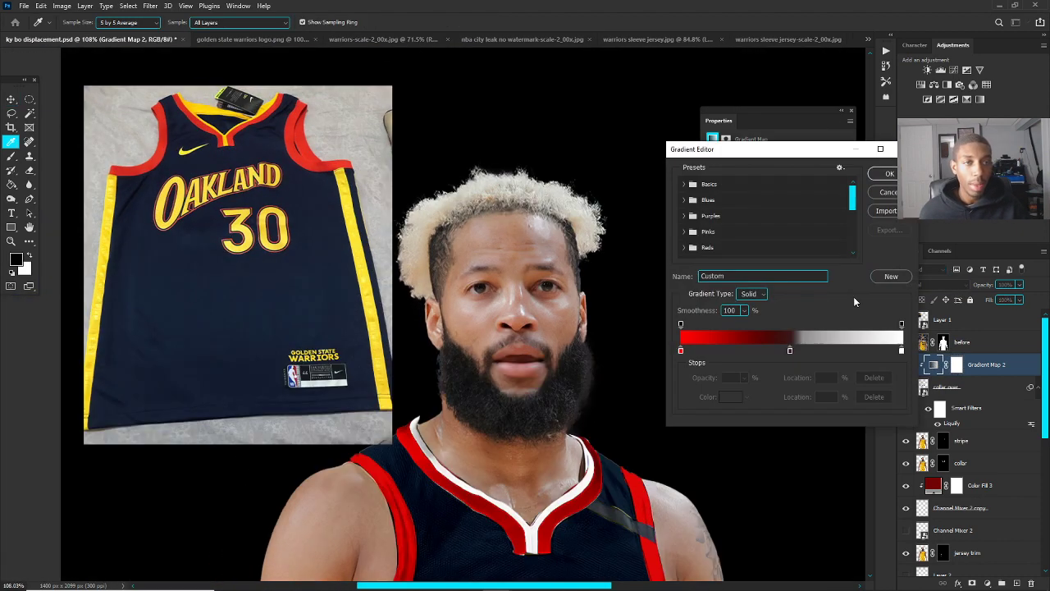
{"action": "double_click", "coordinate": [902, 352]}
{"action": "left_click", "coordinate": [353, 215]}
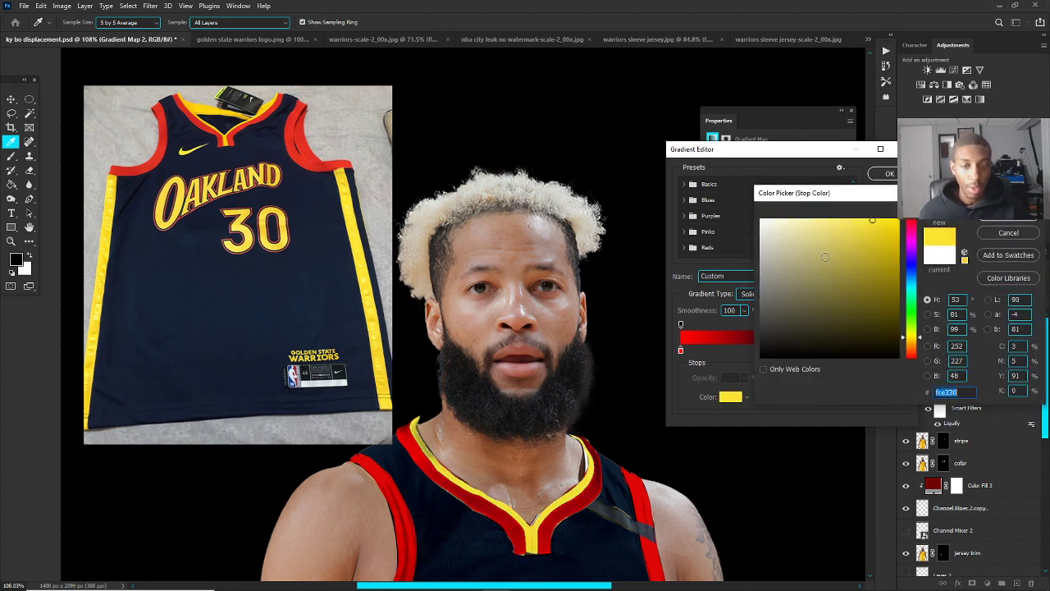
{"action": "left_click", "coordinate": [1003, 212]}
{"action": "left_click", "coordinate": [888, 173]}
{"action": "scroll", "coordinate": [349, 412], "scroll_direction": "down", "scroll_amount": 3}
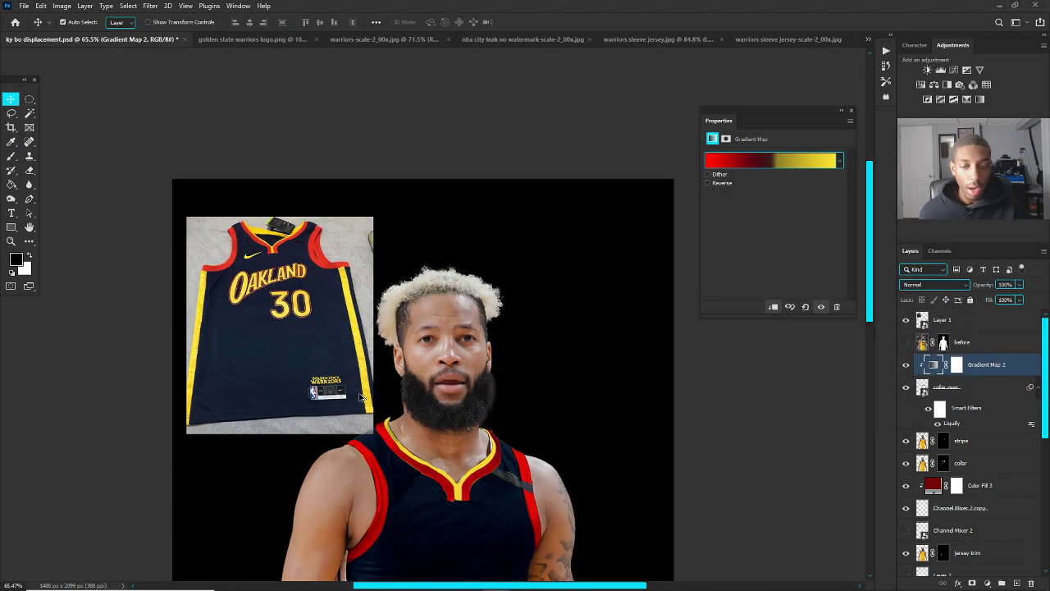
Step: Shift the midpoint between the red and dark stops of Gradient Map 2 to 61% and collapse its properties
{"action": "scroll", "coordinate": [401, 417], "scroll_direction": "up", "scroll_amount": 3}
{"action": "scroll", "coordinate": [403, 423], "scroll_direction": "up", "scroll_amount": 2}
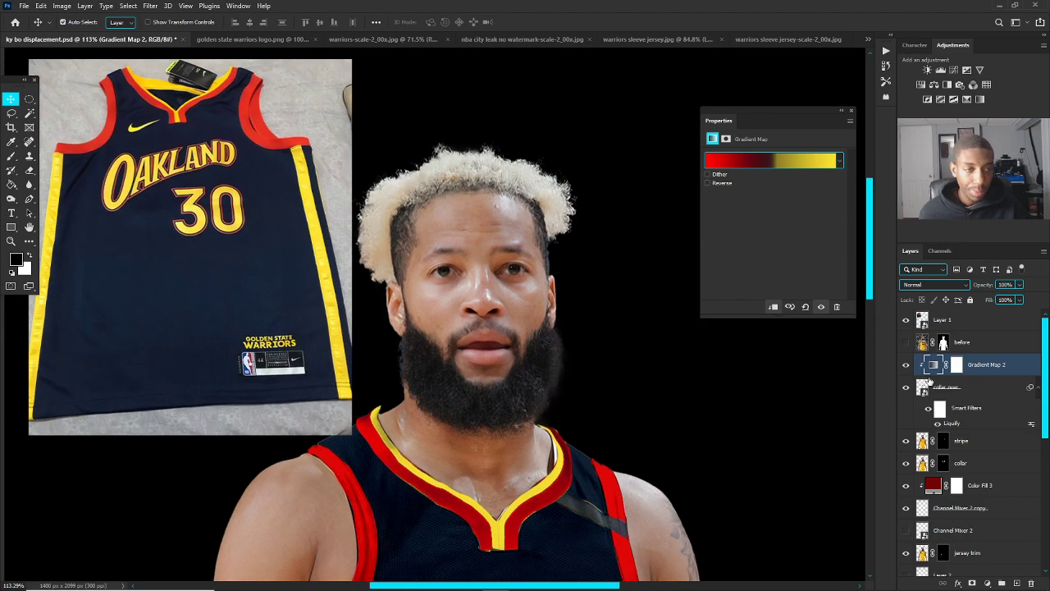
{"action": "left_click", "coordinate": [735, 164]}
{"action": "left_click", "coordinate": [790, 351]}
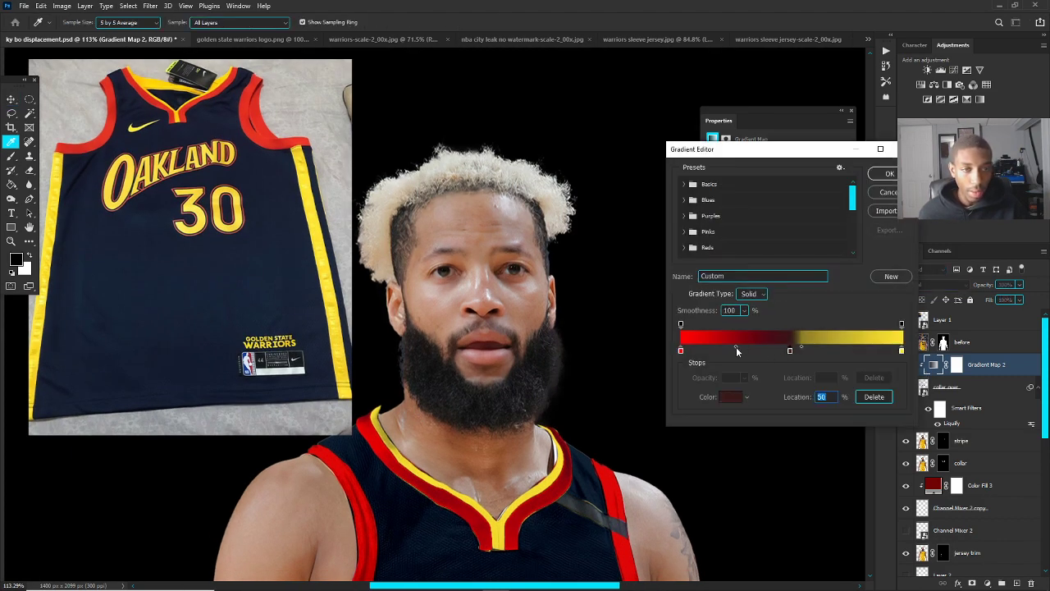
{"action": "mouse_move", "coordinate": [736, 348]}
{"action": "left_mouse_down"}
{"action": "mouse_move", "coordinate": [721, 349]}
{"action": "mouse_move", "coordinate": [749, 351]}
{"action": "left_mouse_up"}
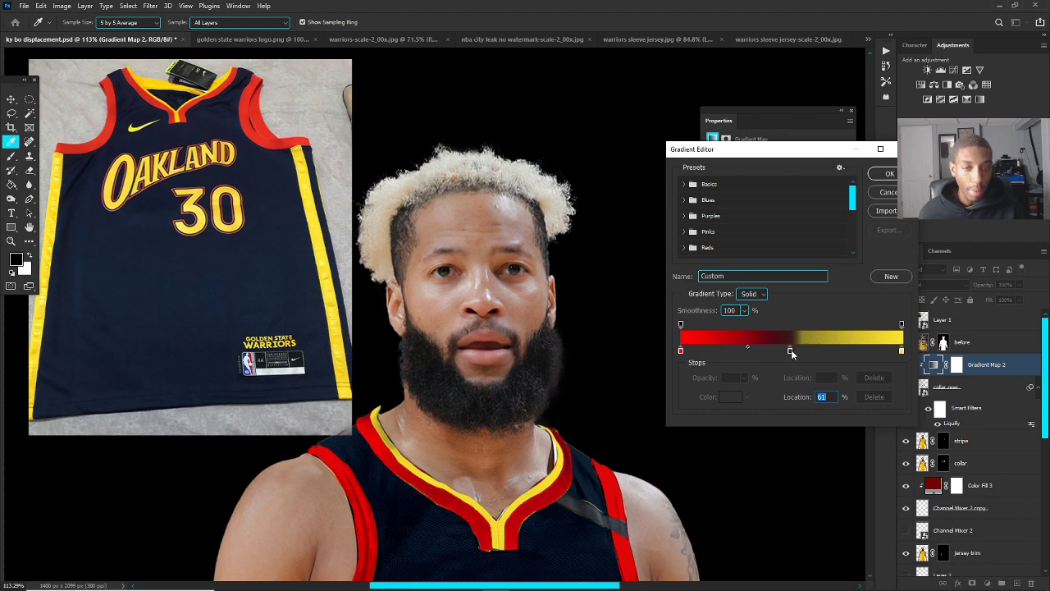
{"action": "left_click", "coordinate": [889, 173]}
{"action": "left_click", "coordinate": [841, 112]}
{"action": "scroll", "coordinate": [378, 417], "scroll_direction": "down", "scroll_amount": 4}
{"action": "scroll", "coordinate": [419, 303], "scroll_direction": "up", "scroll_amount": 1}
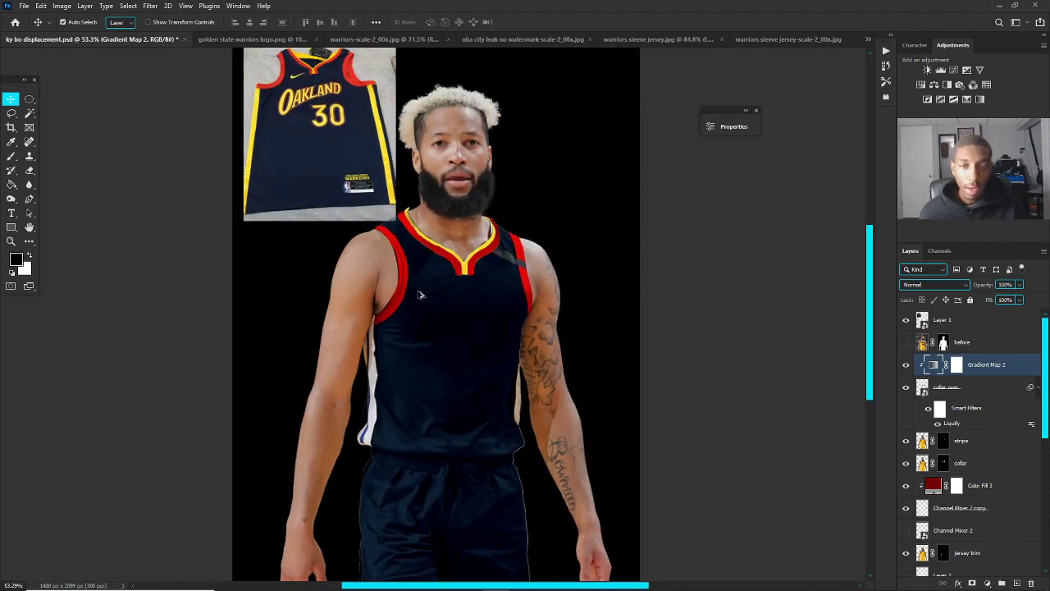
{"action": "scroll", "coordinate": [422, 304], "scroll_direction": "up", "scroll_amount": 2}
{"action": "scroll", "coordinate": [471, 347], "scroll_direction": "up", "scroll_amount": 1}
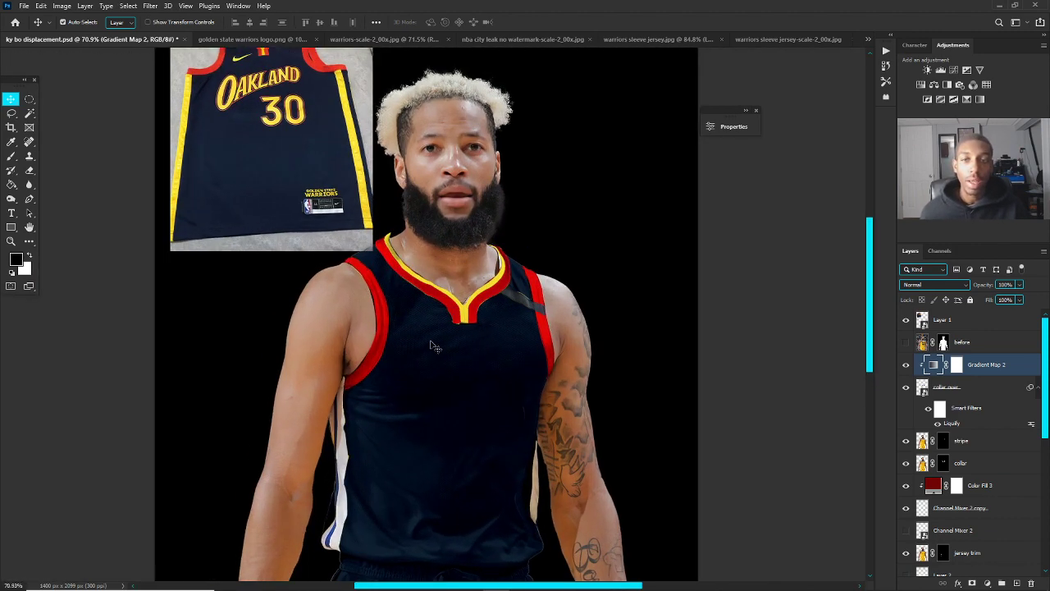
{"action": "scroll", "coordinate": [435, 345], "scroll_direction": "down", "scroll_amount": 1}
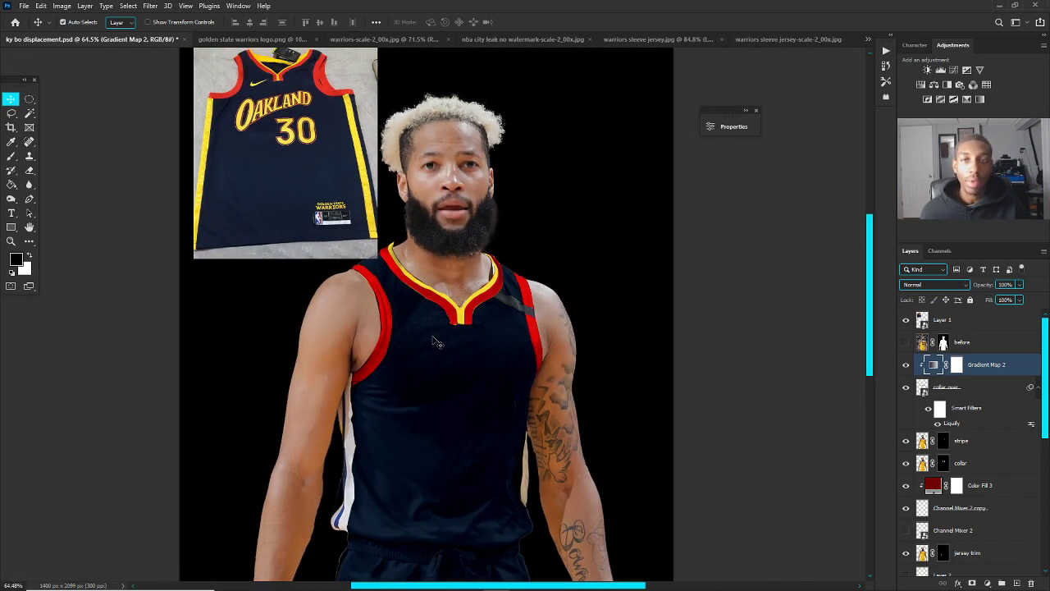
Step: Close the warriors sleeve jersey-scale-2_00x.jpg document
{"action": "left_click", "coordinate": [781, 40]}
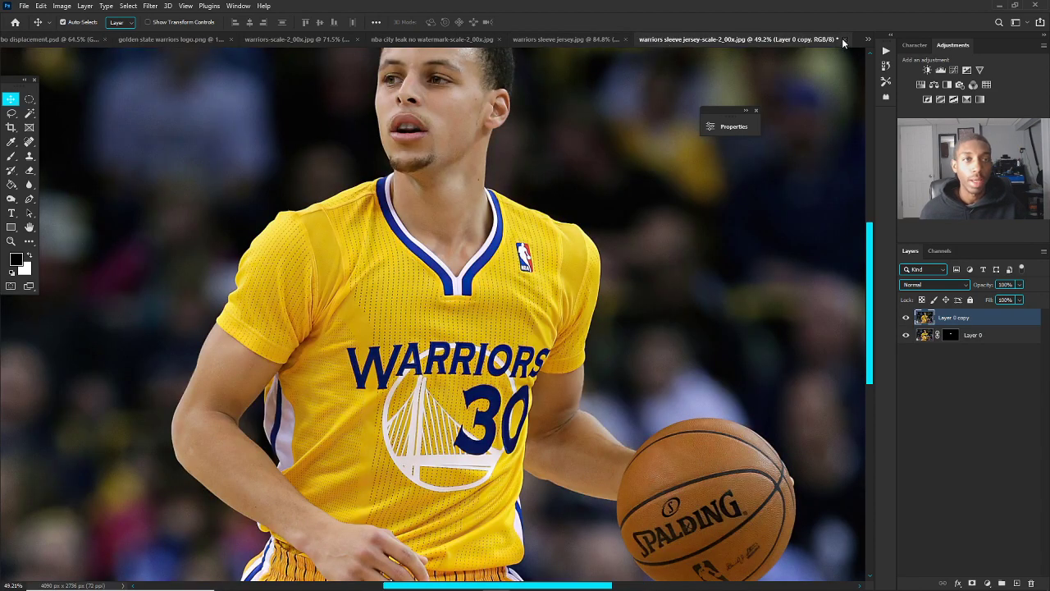
{"action": "left_click", "coordinate": [843, 39]}
{"action": "left_click", "coordinate": [524, 227]}
Step: Outline the OAKLAND 30 lettering on the nba city leak reference jersey with a Polygonal Lasso selection
{"action": "left_click", "coordinate": [724, 40]}
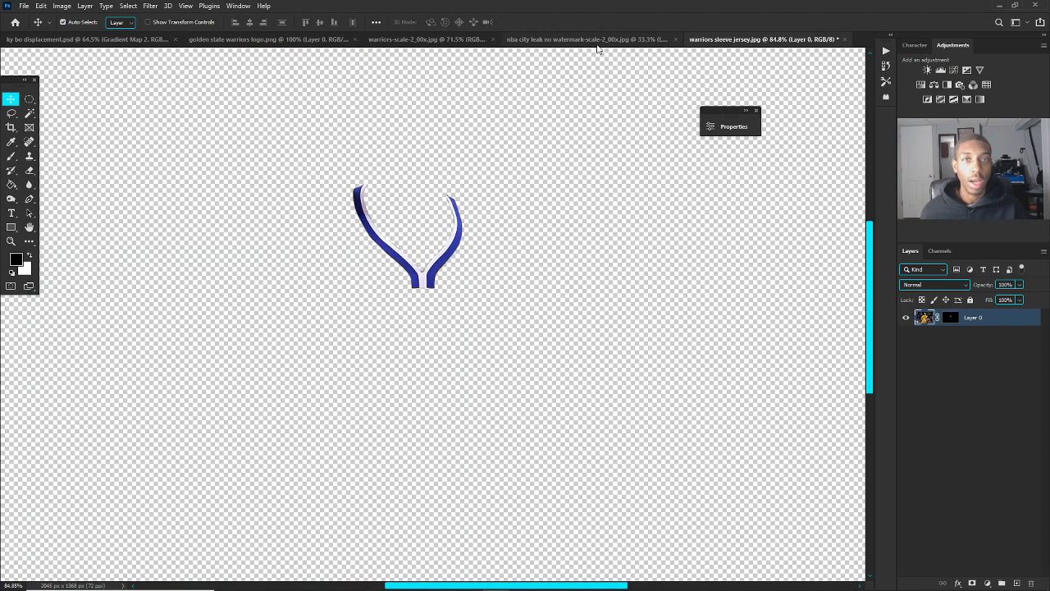
{"action": "left_click", "coordinate": [584, 40]}
{"action": "scroll", "coordinate": [386, 276], "scroll_direction": "up", "scroll_amount": 2}
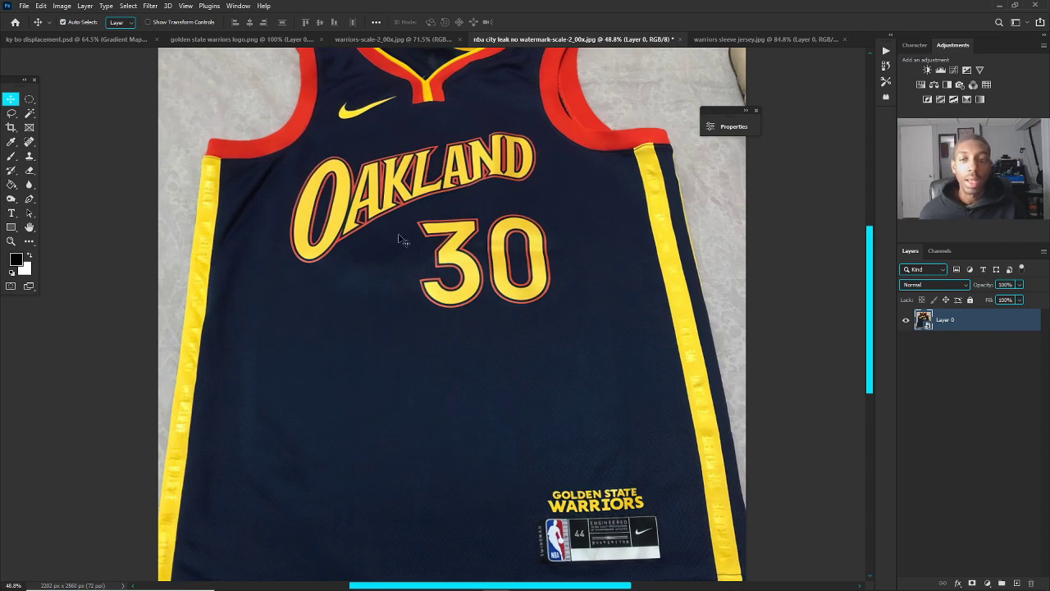
{"action": "scroll", "coordinate": [347, 244], "scroll_direction": "up", "scroll_amount": 2}
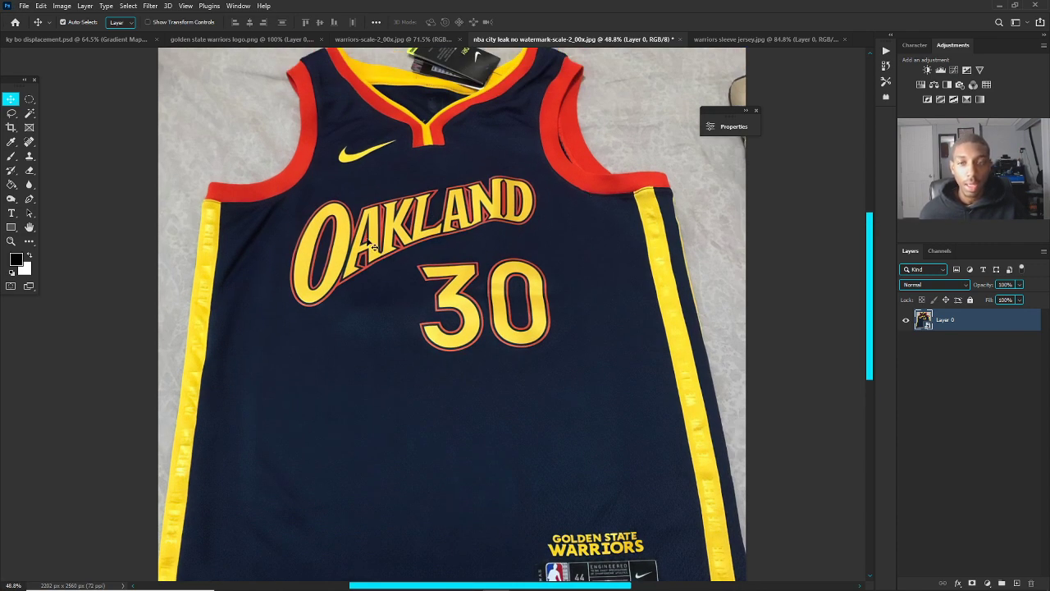
{"action": "left_click", "coordinate": [12, 112]}
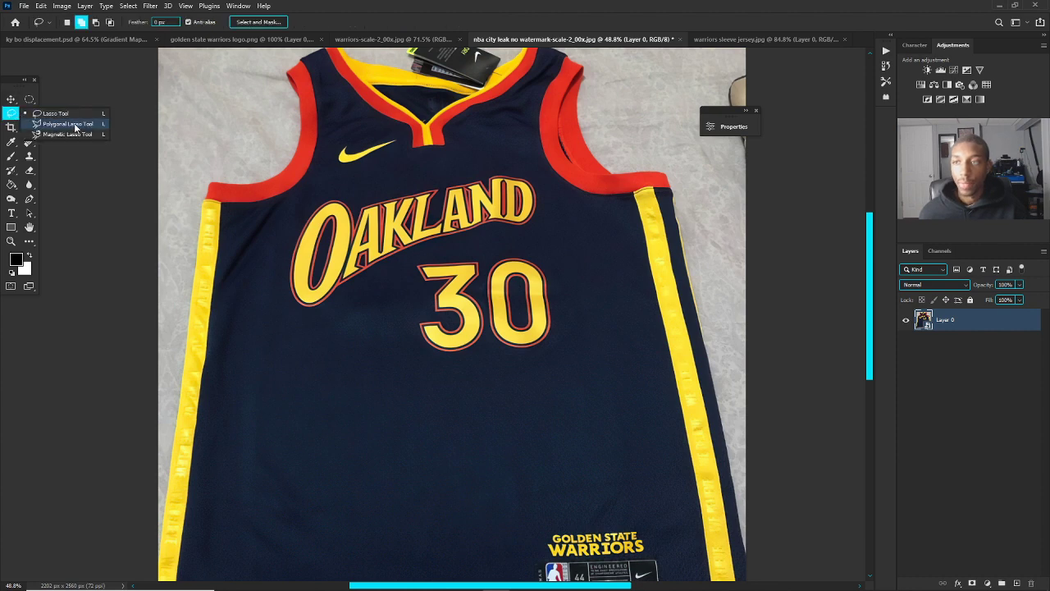
{"action": "left_click", "coordinate": [49, 123]}
{"action": "left_click", "coordinate": [292, 338]}
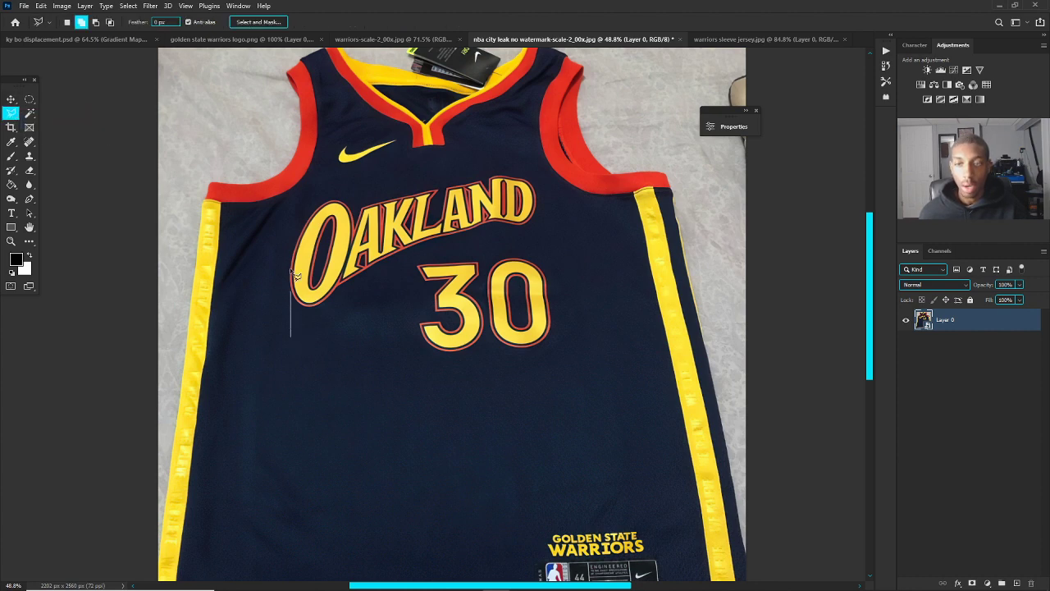
{"action": "left_click", "coordinate": [333, 188]}
{"action": "left_click_drag", "start_coordinate": [556, 237], "coordinate": [566, 326]}
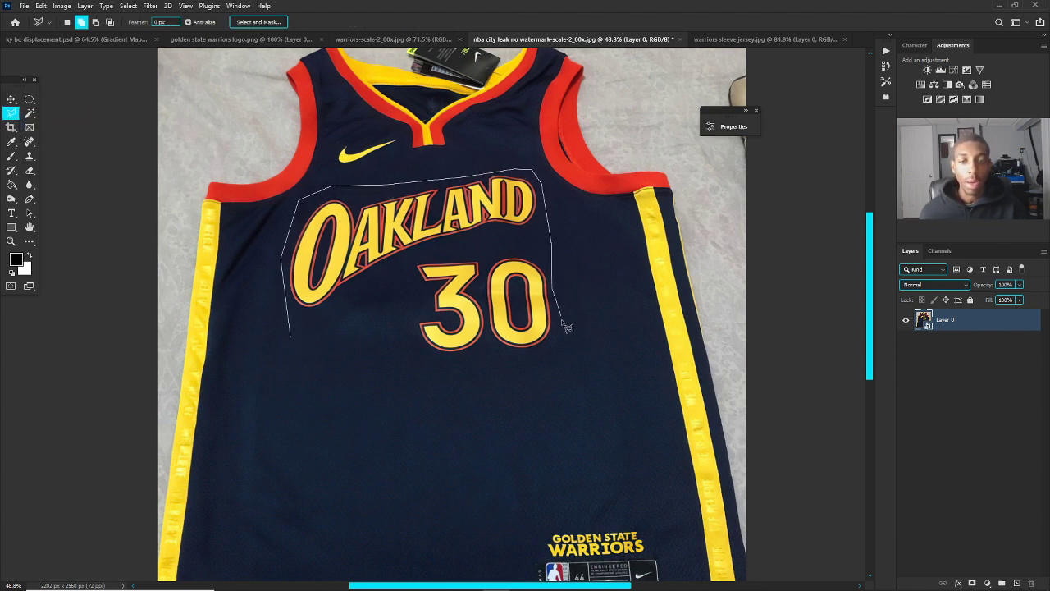
{"action": "left_click", "coordinate": [292, 338]}
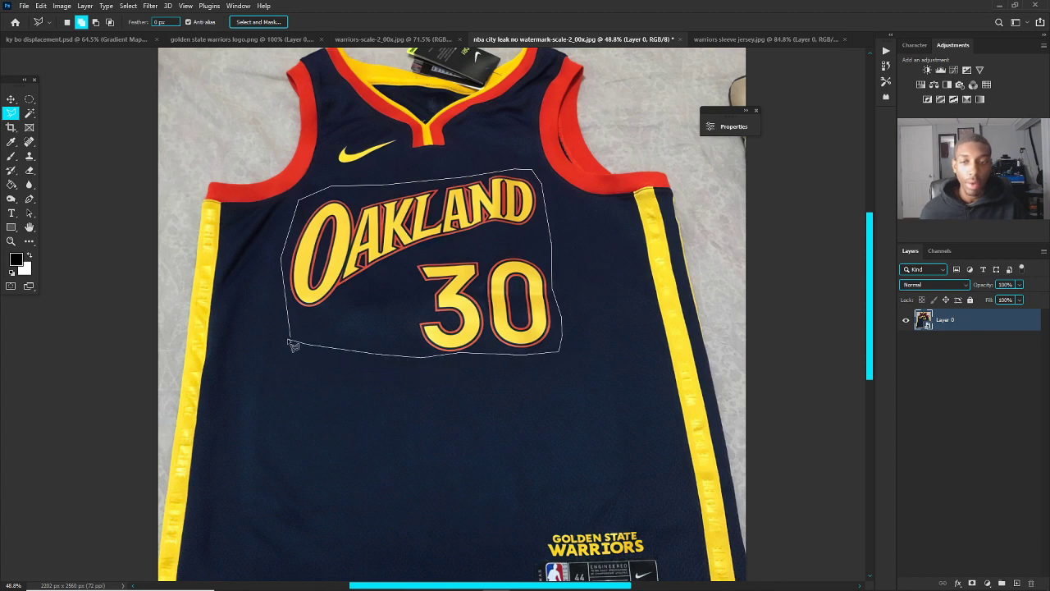
Step: Copy the selected lettering to a new layer and check it in isolation with Layer 0 temporarily hidden
{"action": "key", "text": "ctrl+j"}
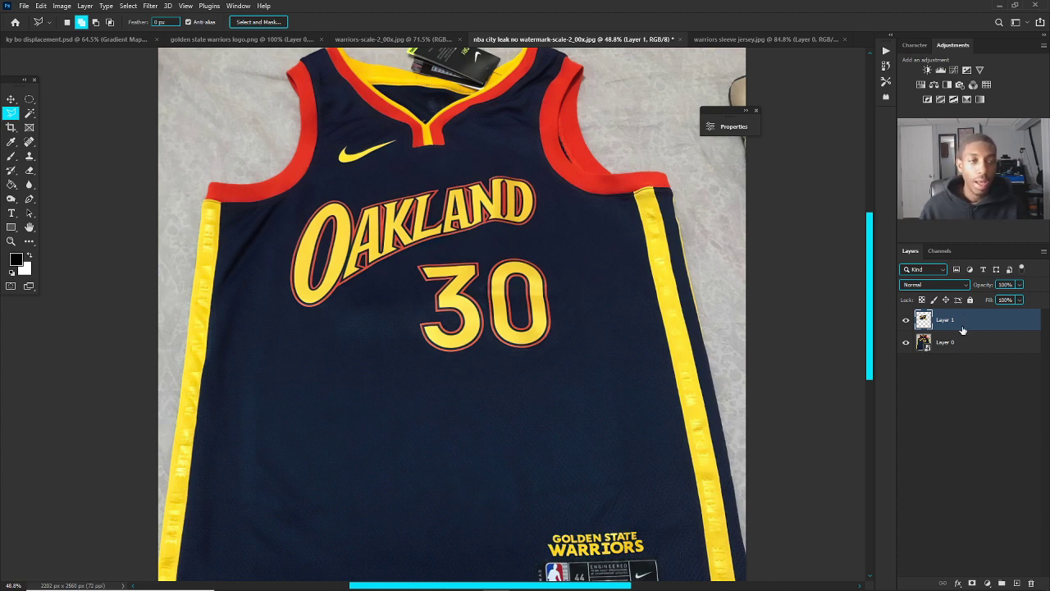
{"action": "left_click", "coordinate": [906, 343]}
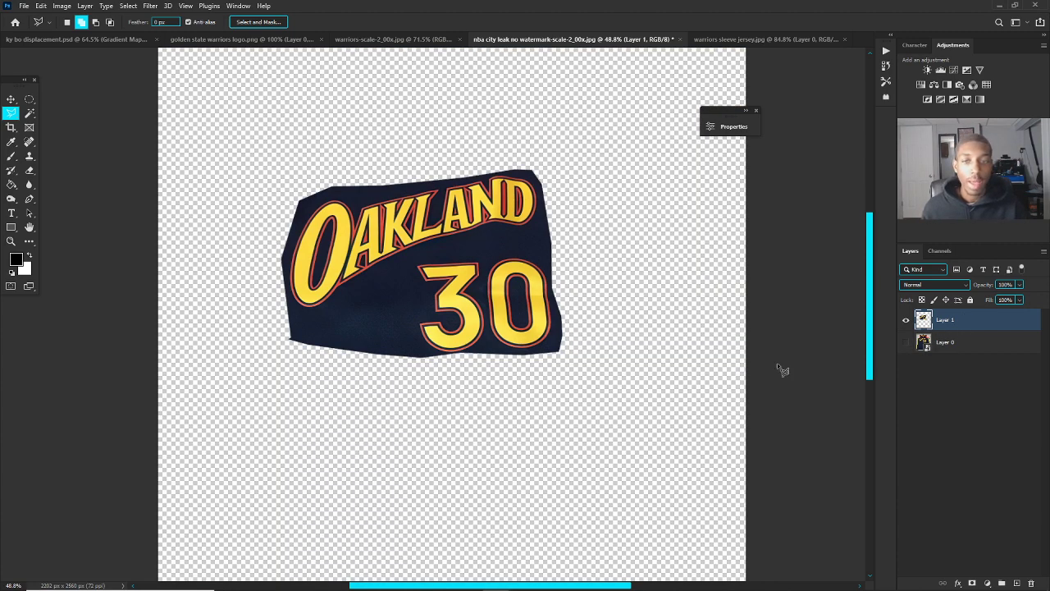
{"action": "left_click", "coordinate": [906, 342]}
{"action": "right_click", "coordinate": [949, 324]}
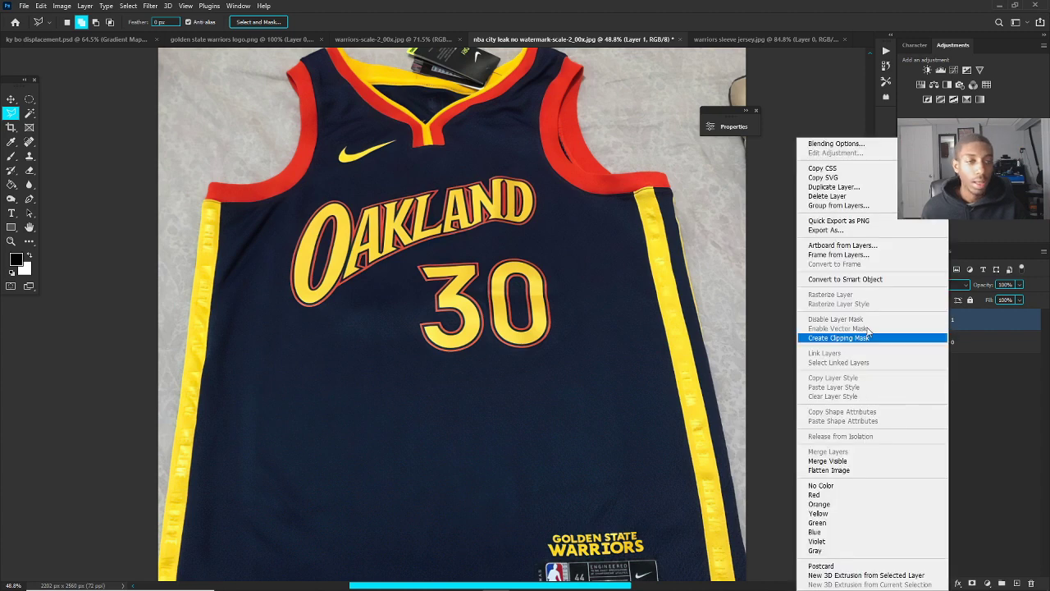
{"action": "left_click", "coordinate": [972, 320]}
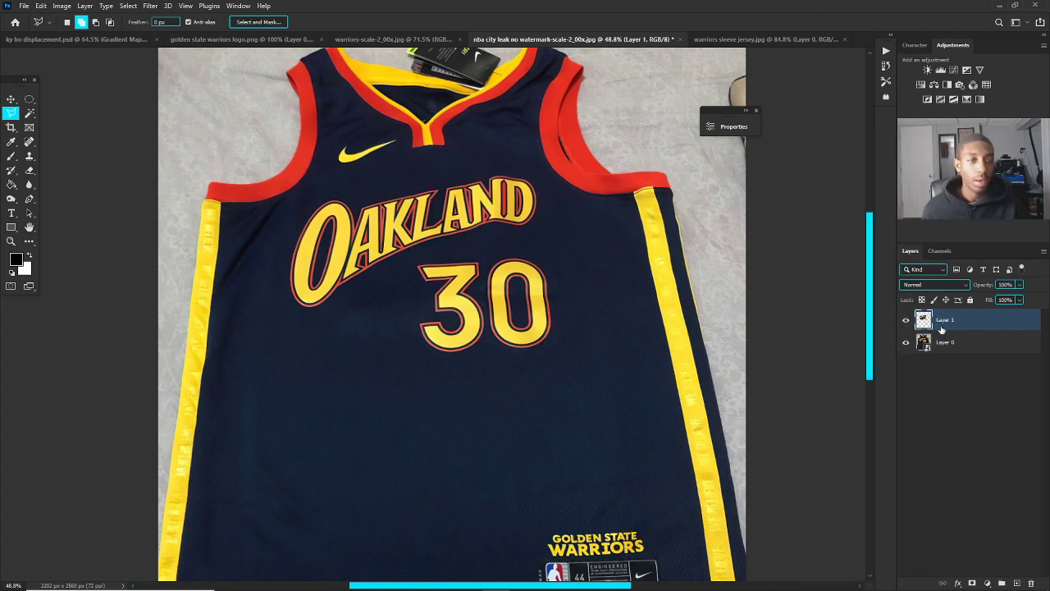
{"action": "right_click", "coordinate": [941, 328]}
{"action": "key", "text": "Escape"}
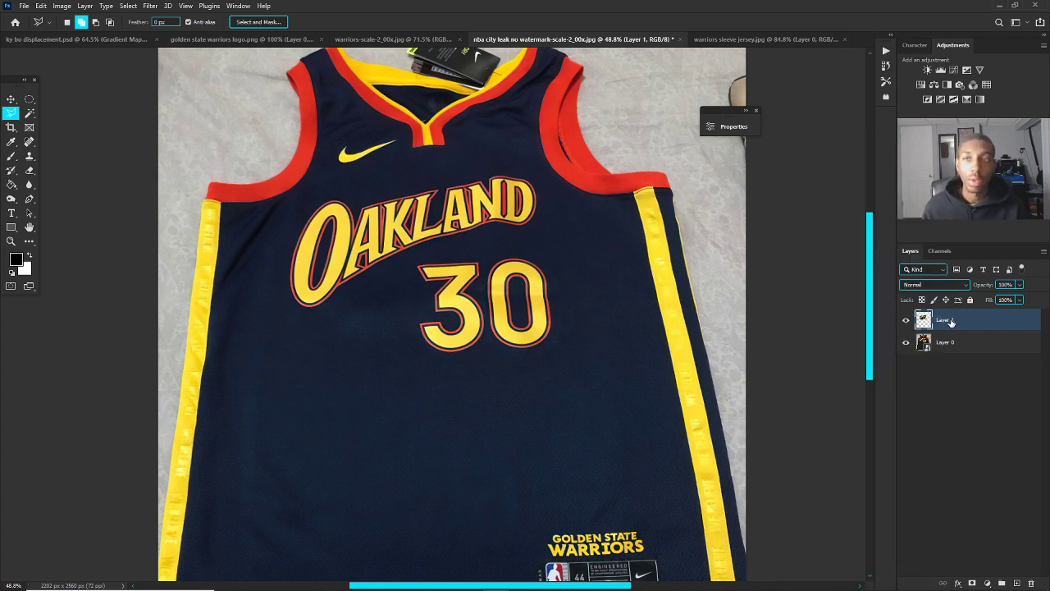
Step: Paste the lettering cutout into ky bo displacement.psd above Gradient Map 2 and name its layer oakland text
{"action": "left_click", "coordinate": [113, 38]}
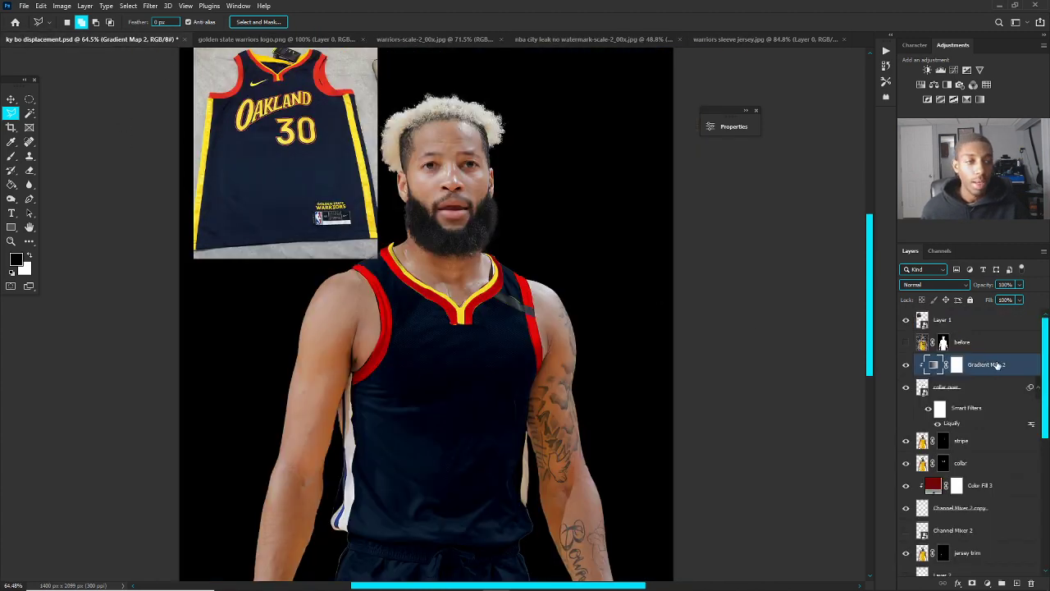
{"action": "key", "text": "ctrl+v"}
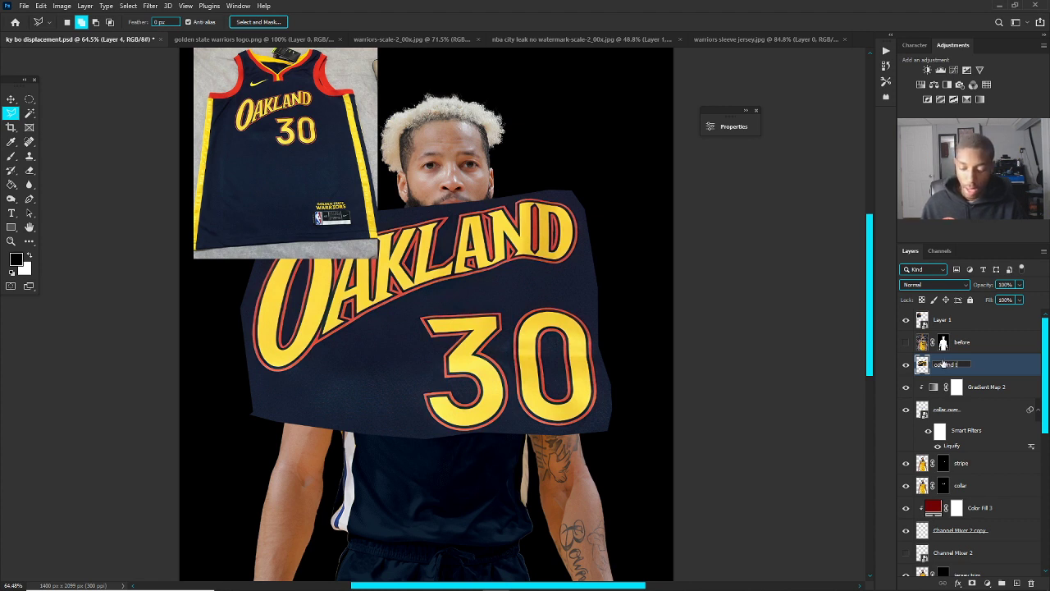
{"action": "key", "text": "Return"}
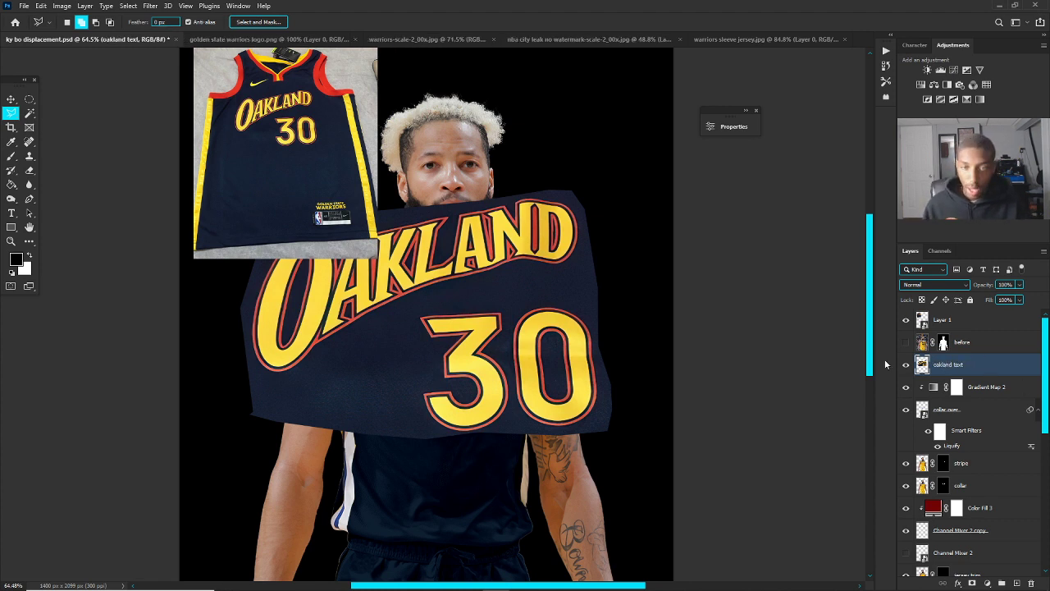
Step: Move the lettering cutout down over the player's torso and convert the oakland text layer to a smart object
{"action": "key", "text": "ctrl+t"}
{"action": "mouse_move", "coordinate": [539, 301]}
{"action": "left_mouse_down"}
{"action": "mouse_move", "coordinate": [639, 403]}
{"action": "mouse_move", "coordinate": [579, 320]}
{"action": "mouse_move", "coordinate": [609, 394]}
{"action": "mouse_move", "coordinate": [599, 388]}
{"action": "left_mouse_up"}
{"action": "key", "text": "Return"}
{"action": "key", "text": "l"}
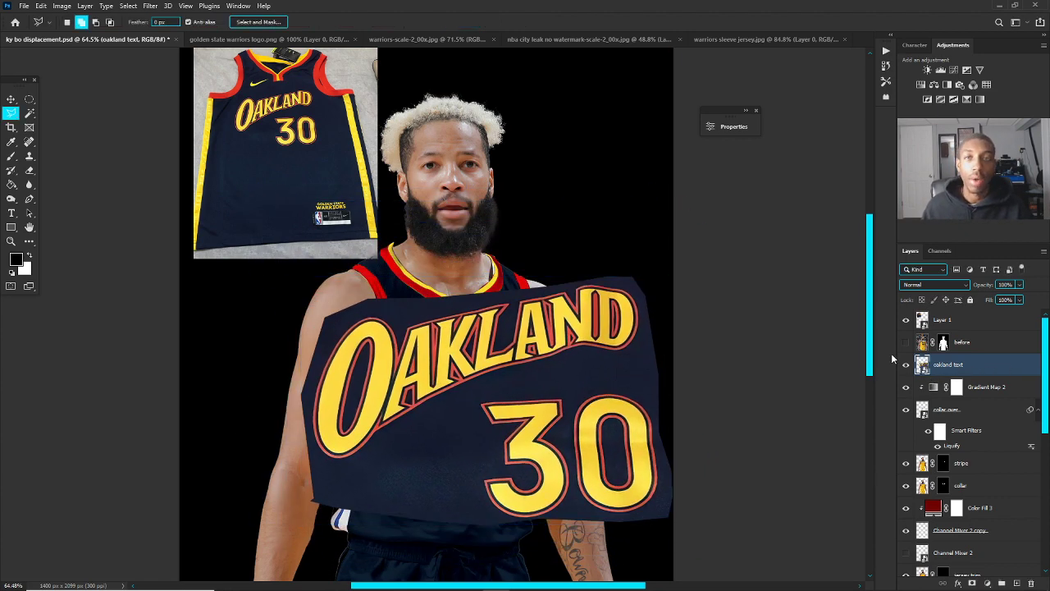
{"action": "right_click", "coordinate": [950, 366]}
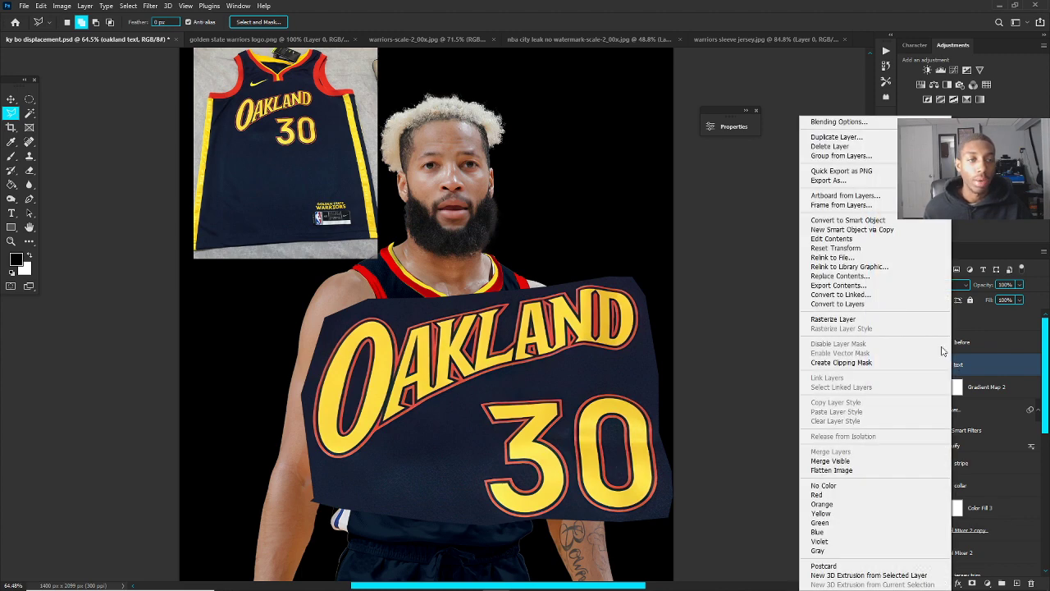
{"action": "left_click", "coordinate": [848, 220]}
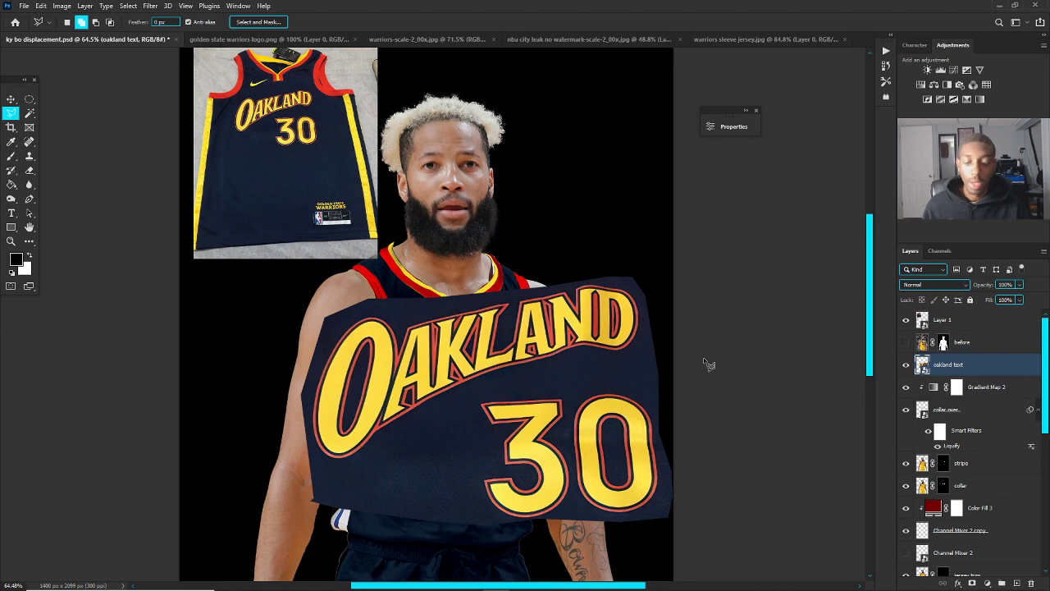
Step: Scale the oakland text layer proportionally to about 45% and position it on the chest below the collar
{"action": "key", "text": "ctrl+t"}
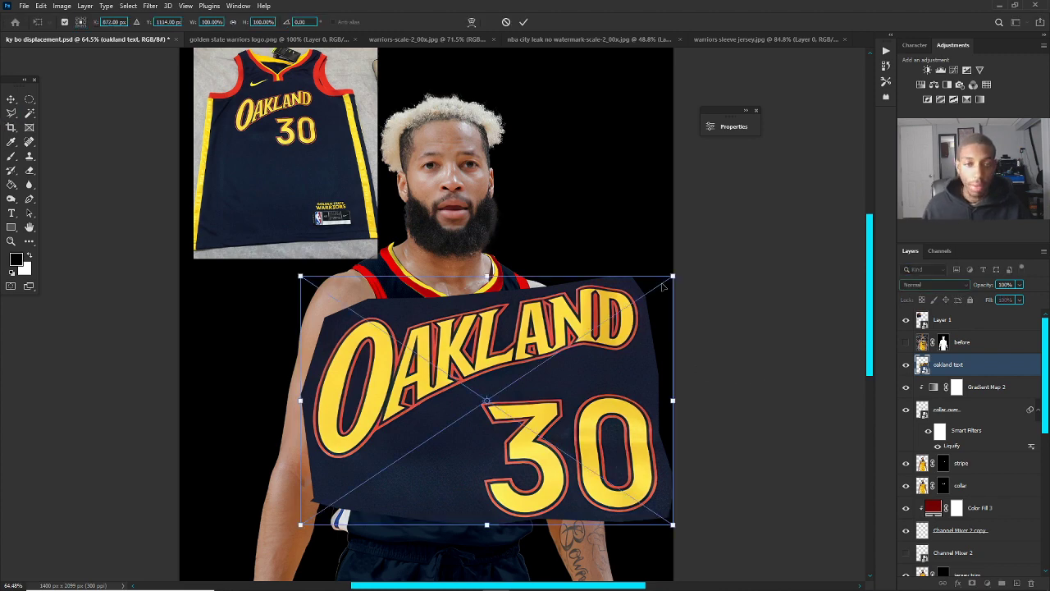
{"action": "left_click_drag", "start_coordinate": [669, 278], "coordinate": [502, 419]}
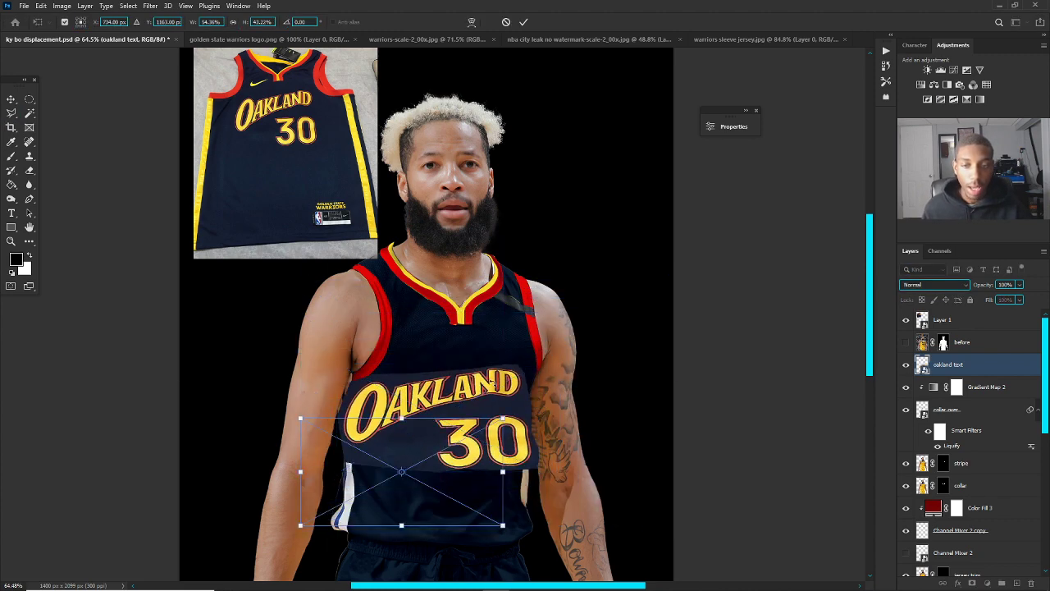
{"action": "key", "text": "ctrl+z"}
{"action": "left_click_drag", "start_coordinate": [674, 276], "coordinate": [469, 412]}
{"action": "left_click_drag", "start_coordinate": [440, 442], "coordinate": [537, 342]}
{"action": "scroll", "coordinate": [530, 348], "scroll_direction": "up", "scroll_amount": 5}
{"action": "key", "text": "Return"}
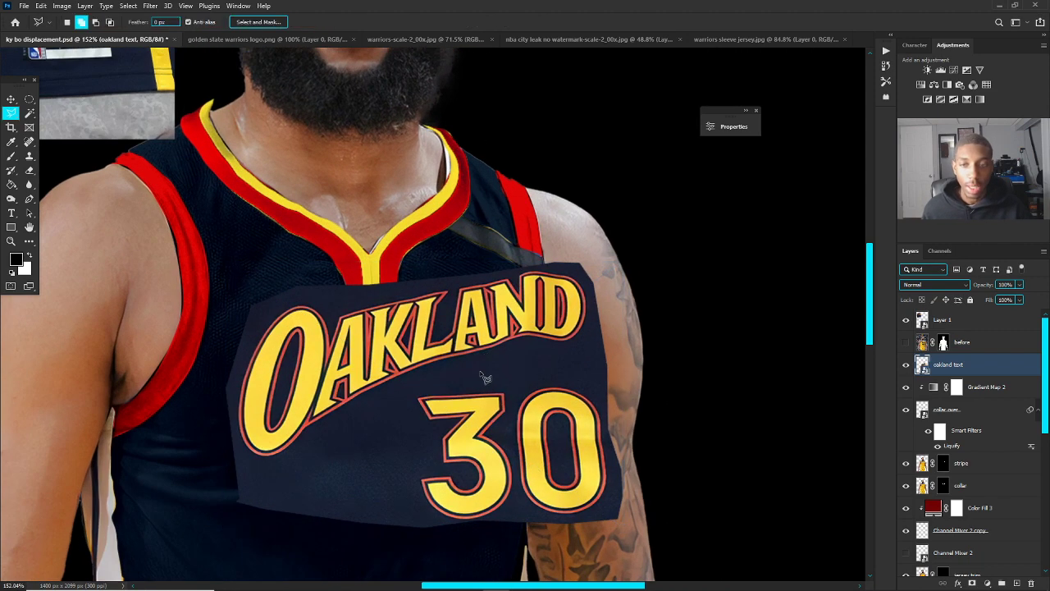
{"action": "key", "text": "v"}
{"action": "left_click_drag", "start_coordinate": [525, 353], "coordinate": [481, 404]}
{"action": "scroll", "coordinate": [479, 394], "scroll_direction": "down", "scroll_amount": 5}
{"action": "scroll", "coordinate": [244, 216], "scroll_direction": "up", "scroll_amount": 2}
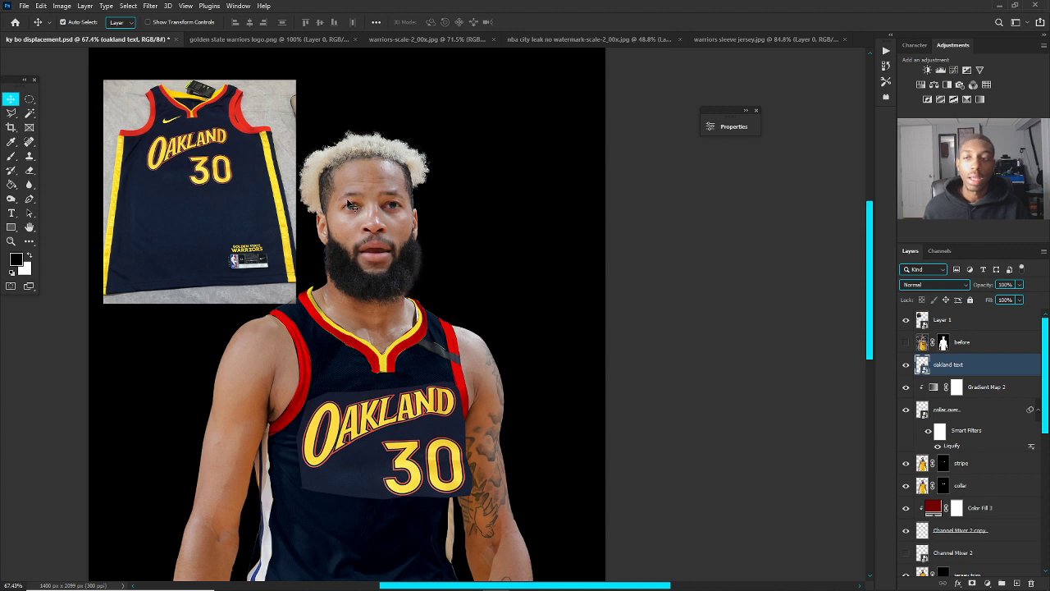
{"action": "left_click_drag", "start_coordinate": [427, 402], "coordinate": [448, 377]}
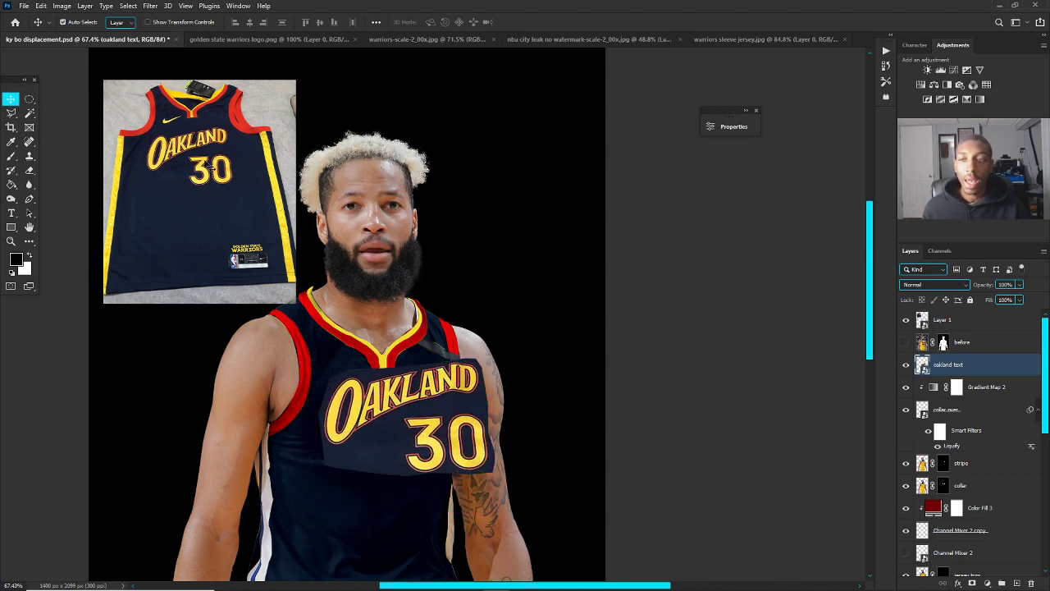
Step: Rotate the lettering to about -4.3°, scale it to about 40% and center it on the chest between the armholes
{"action": "key", "text": "ctrl+t"}
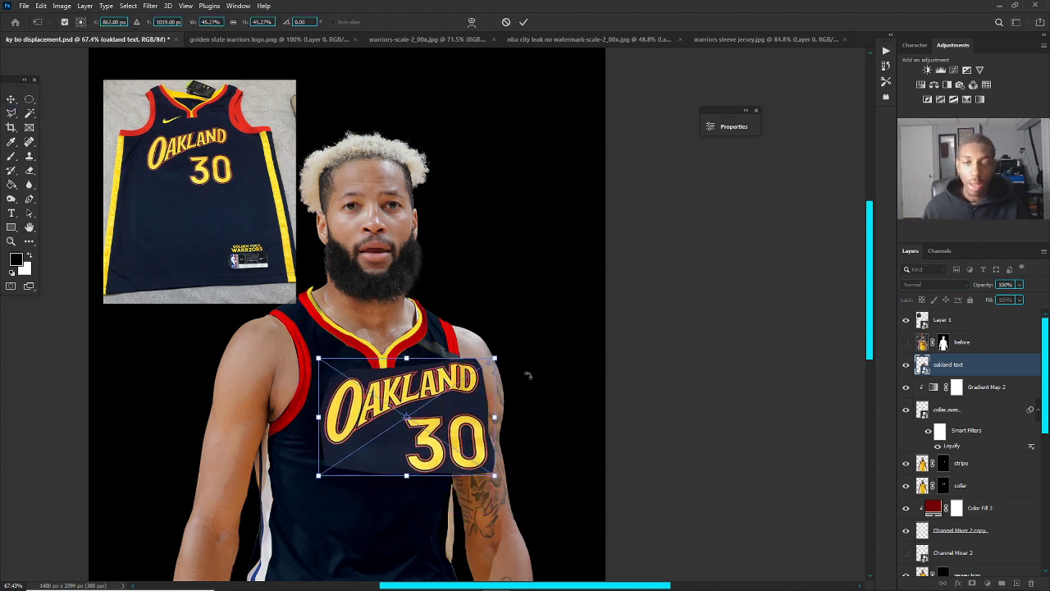
{"action": "left_click_drag", "start_coordinate": [530, 375], "coordinate": [518, 361]}
{"action": "left_click_drag", "start_coordinate": [450, 385], "coordinate": [431, 404]}
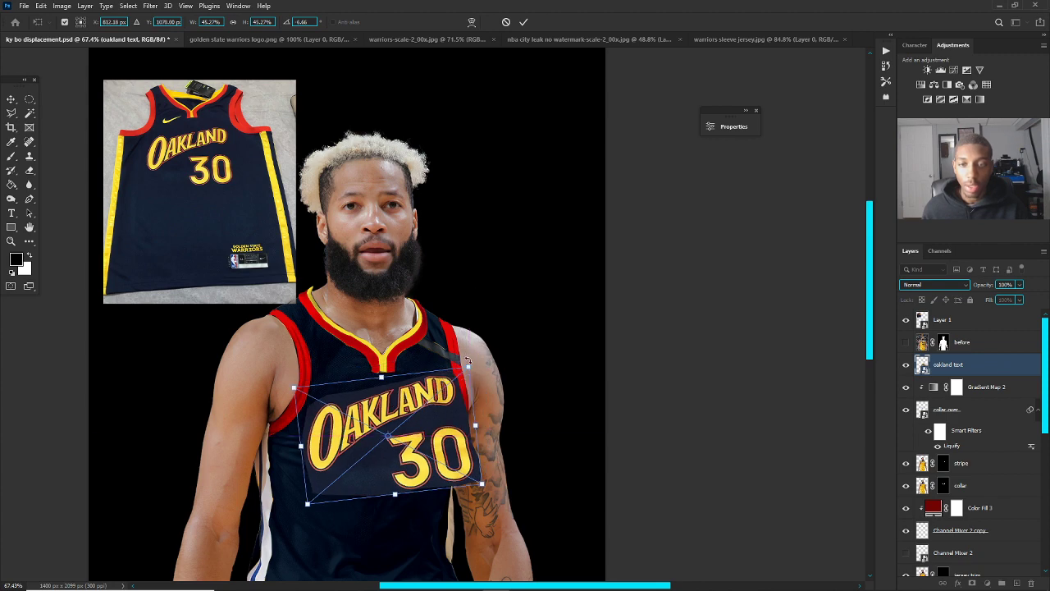
{"action": "left_click_drag", "start_coordinate": [469, 368], "coordinate": [450, 384]}
{"action": "mouse_move", "coordinate": [474, 377]}
{"action": "left_mouse_down"}
{"action": "mouse_move", "coordinate": [436, 400]}
{"action": "mouse_move", "coordinate": [480, 392]}
{"action": "left_mouse_up"}
{"action": "scroll", "coordinate": [476, 434], "scroll_direction": "up", "scroll_amount": 1}
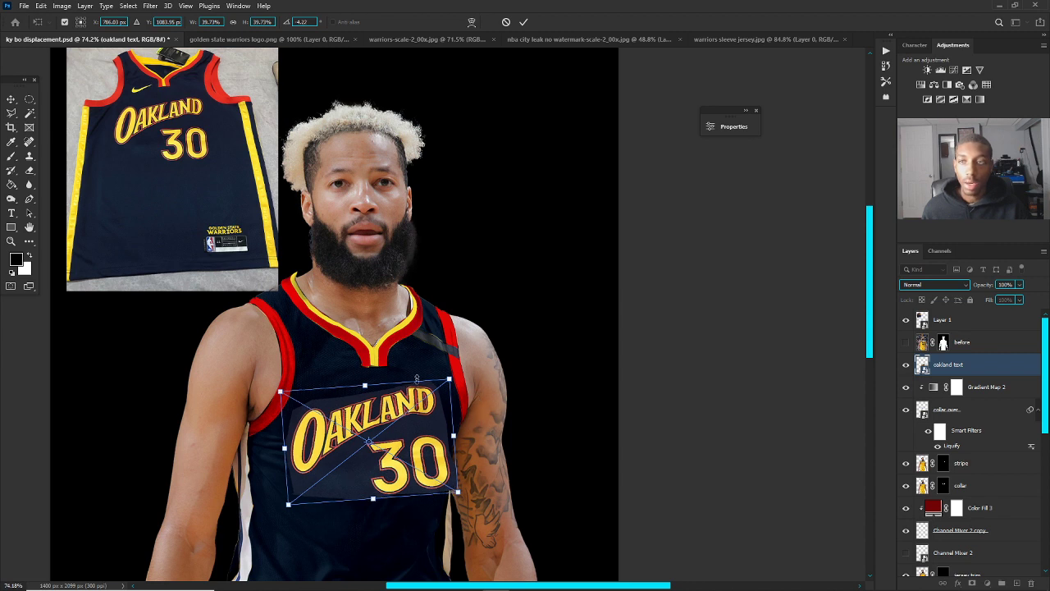
Step: Warp the lettering slightly to follow the chest, pulling the end of OAKLAND outward and adjusting the O
{"action": "right_click", "coordinate": [435, 401]}
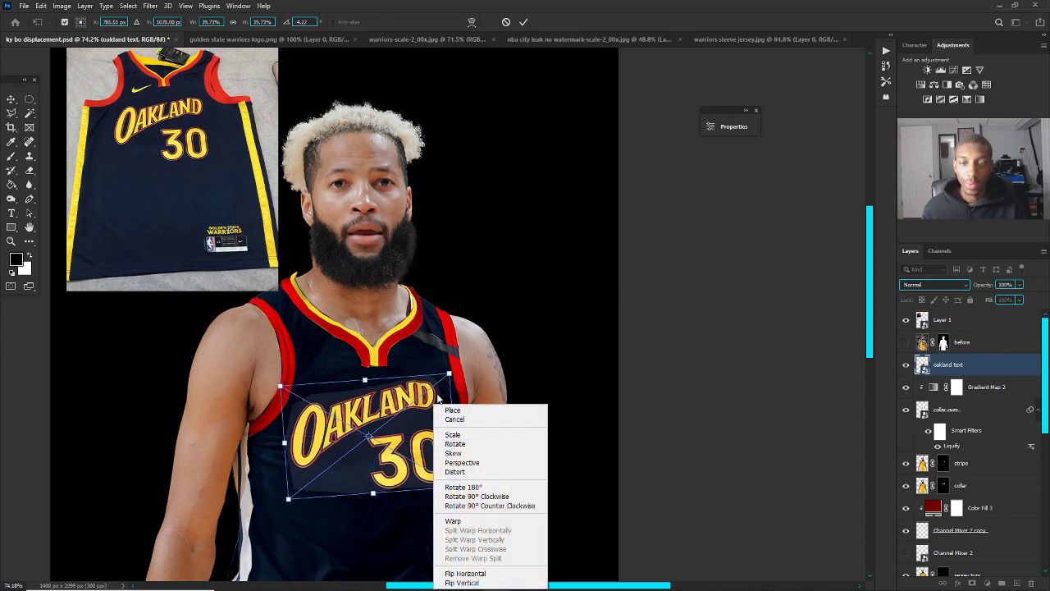
{"action": "left_click", "coordinate": [459, 521]}
{"action": "left_click_drag", "start_coordinate": [435, 400], "coordinate": [445, 386]}
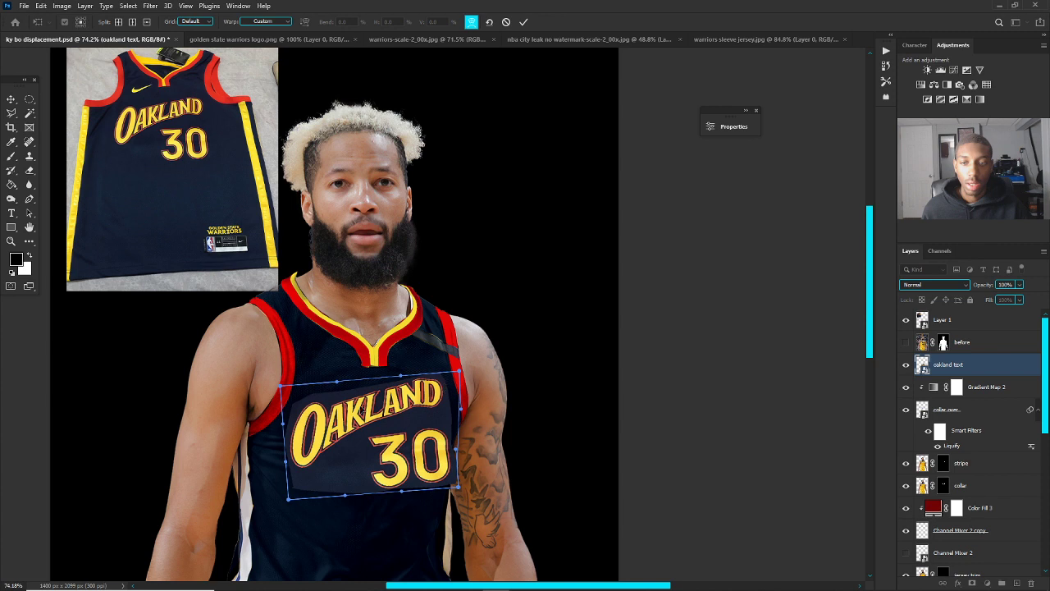
{"action": "left_click_drag", "start_coordinate": [304, 440], "coordinate": [304, 441]}
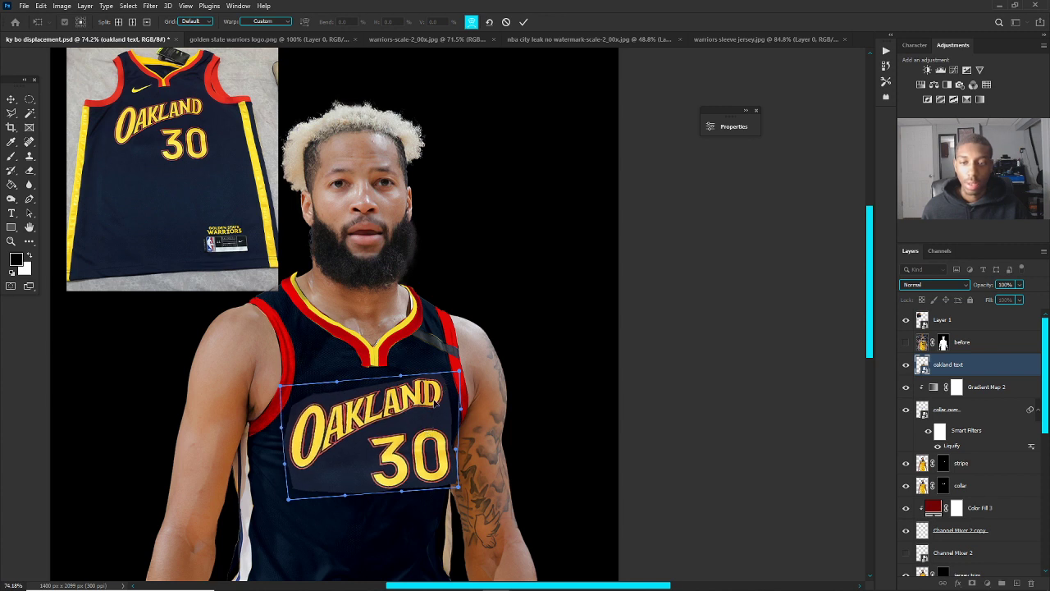
{"action": "left_click_drag", "start_coordinate": [310, 409], "coordinate": [310, 412]}
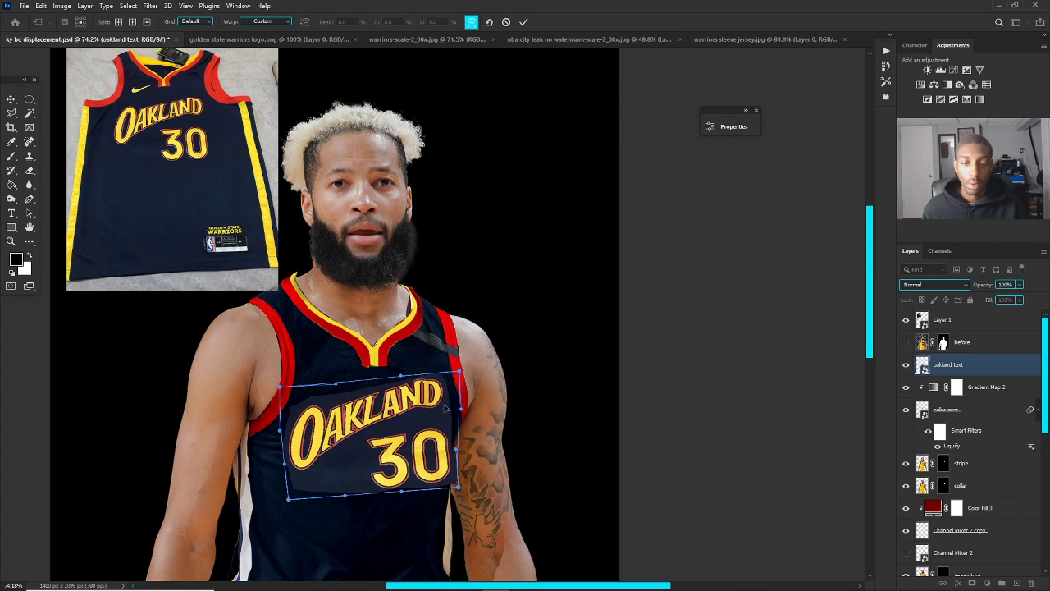
{"action": "left_click", "coordinate": [967, 363]}
Step: Examine the lettering's size, placement and dark background patch on the jersey against the reference
{"action": "scroll", "coordinate": [351, 380], "scroll_direction": "down", "scroll_amount": 5}
{"action": "scroll", "coordinate": [442, 374], "scroll_direction": "up", "scroll_amount": 5}
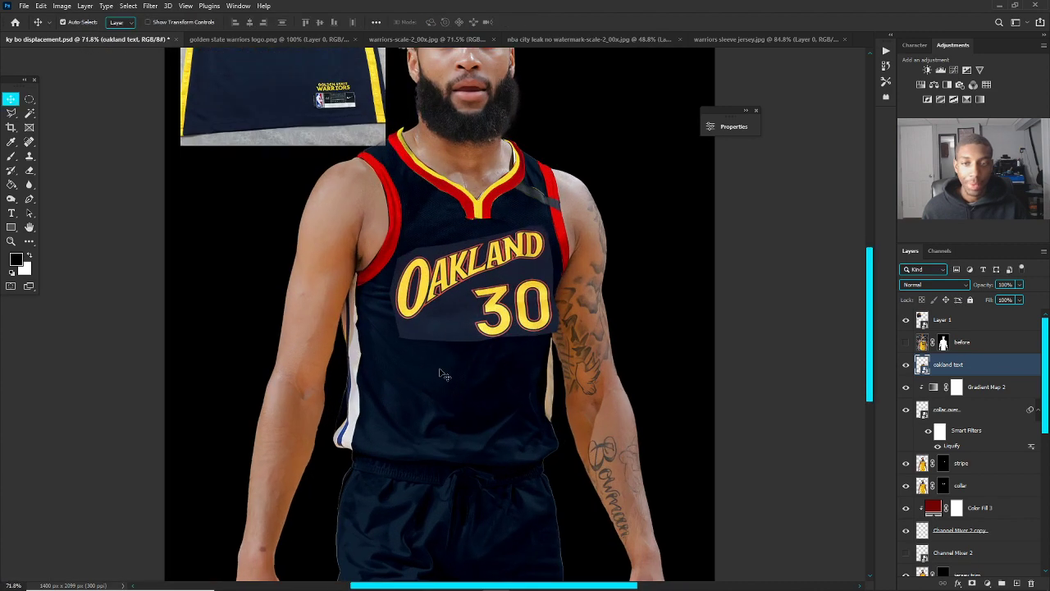
{"action": "scroll", "coordinate": [459, 362], "scroll_direction": "up", "scroll_amount": 3}
{"action": "scroll", "coordinate": [462, 376], "scroll_direction": "up", "scroll_amount": 2}
{"action": "scroll", "coordinate": [465, 387], "scroll_direction": "down", "scroll_amount": 2}
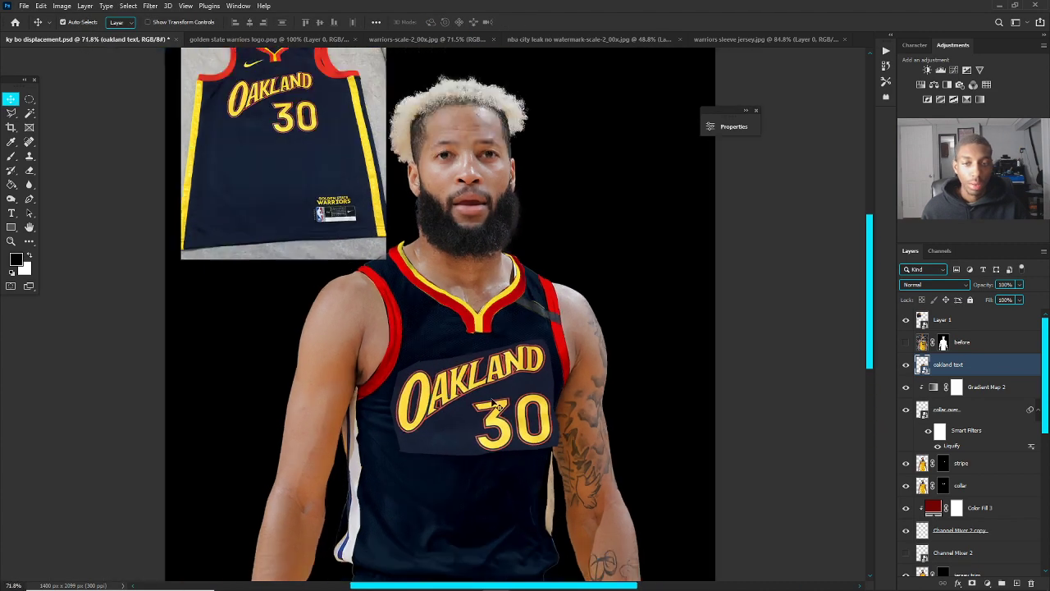
{"action": "scroll", "coordinate": [492, 405], "scroll_direction": "up", "scroll_amount": 3}
{"action": "scroll", "coordinate": [507, 444], "scroll_direction": "up", "scroll_amount": 3}
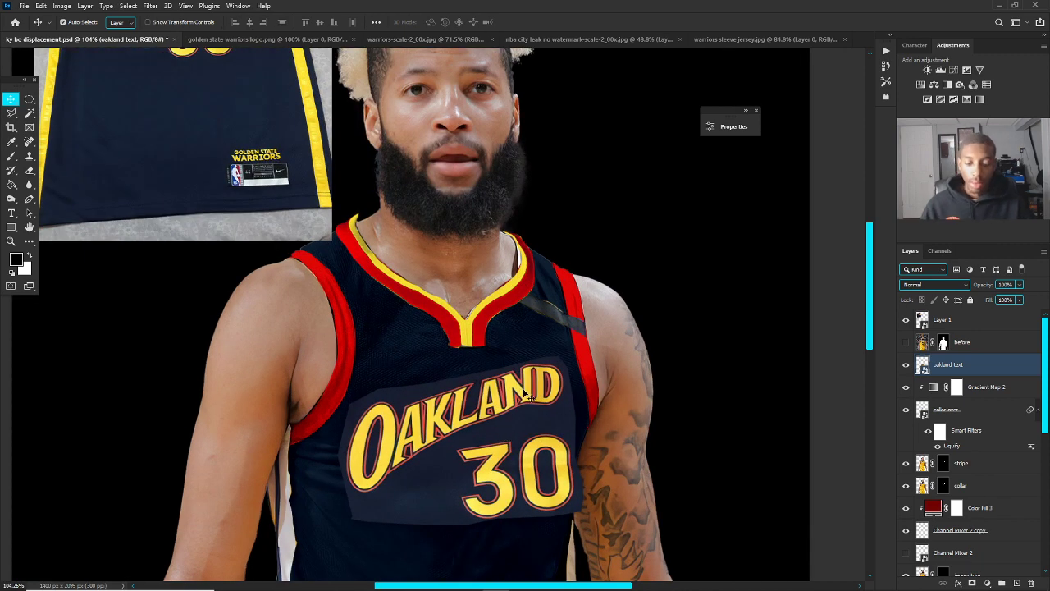
{"action": "scroll", "coordinate": [527, 405], "scroll_direction": "down", "scroll_amount": 2}
{"action": "scroll", "coordinate": [431, 435], "scroll_direction": "up", "scroll_amount": 5}
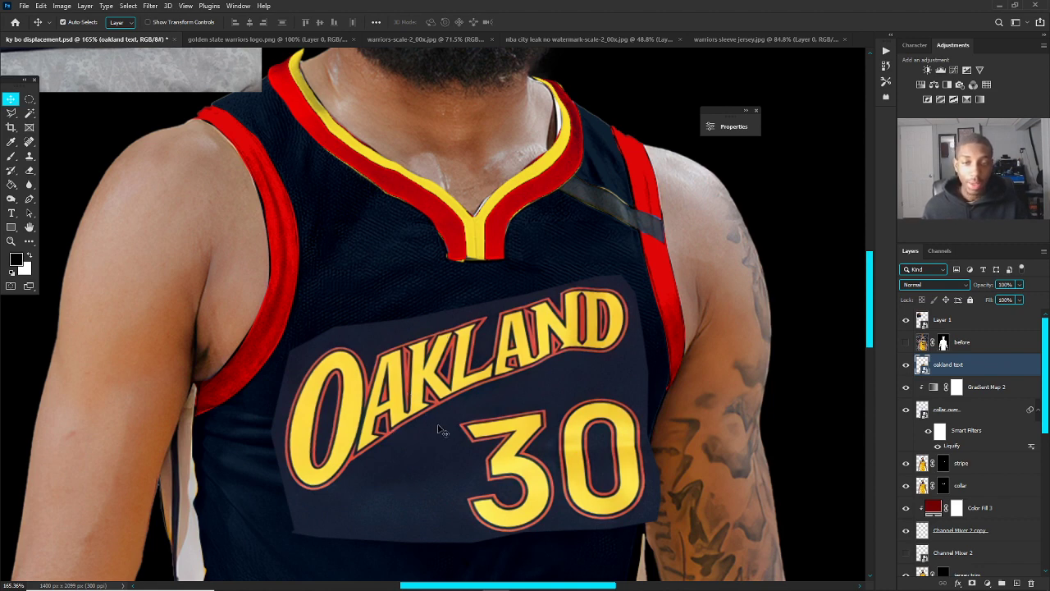
{"action": "right_click", "coordinate": [921, 361]}
{"action": "left_click", "coordinate": [937, 368]}
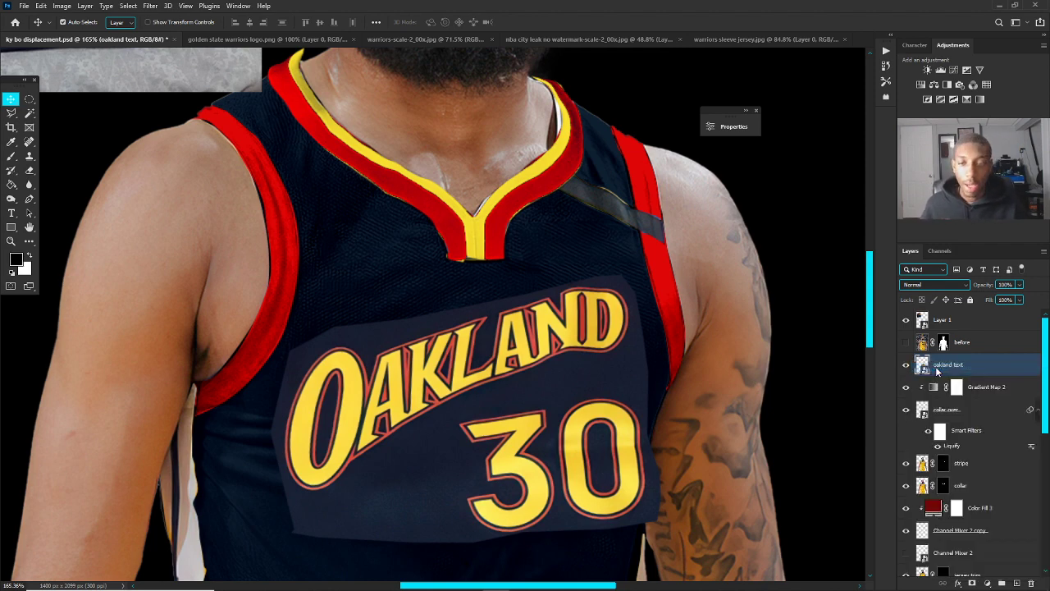
Step: Remove the oakland text layer's dark background with Blend If, splitting the This Layer shadow point to 52 / 103
{"action": "double_click", "coordinate": [900, 370]}
{"action": "left_click_drag", "start_coordinate": [367, 197], "coordinate": [896, 164]}
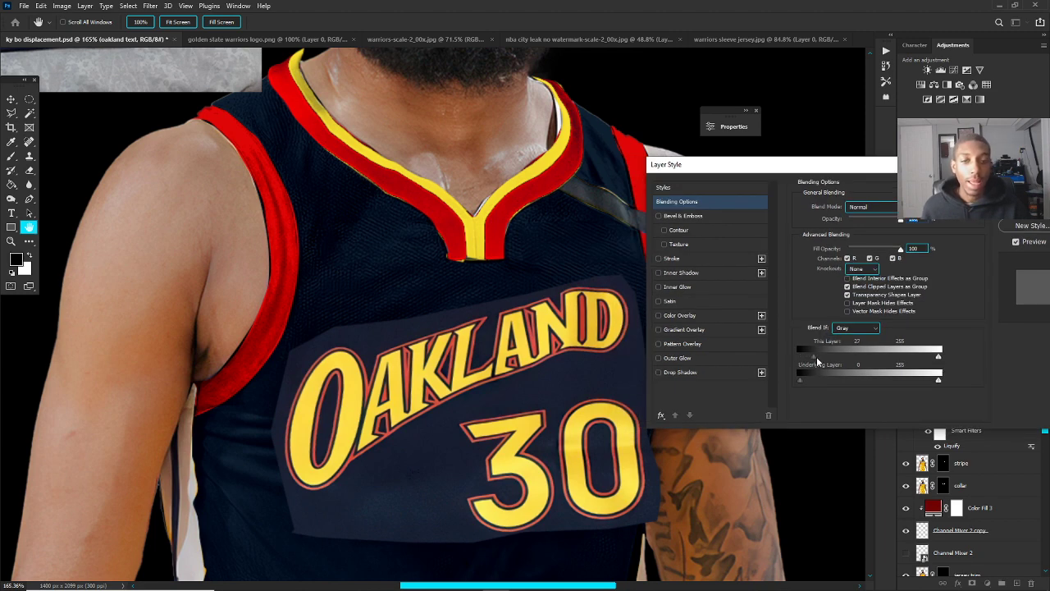
{"action": "mouse_move", "coordinate": [801, 356]}
{"action": "left_mouse_down"}
{"action": "mouse_move", "coordinate": [837, 355]}
{"action": "mouse_move", "coordinate": [777, 354]}
{"action": "mouse_move", "coordinate": [830, 350]}
{"action": "mouse_move", "coordinate": [787, 347]}
{"action": "left_mouse_up"}
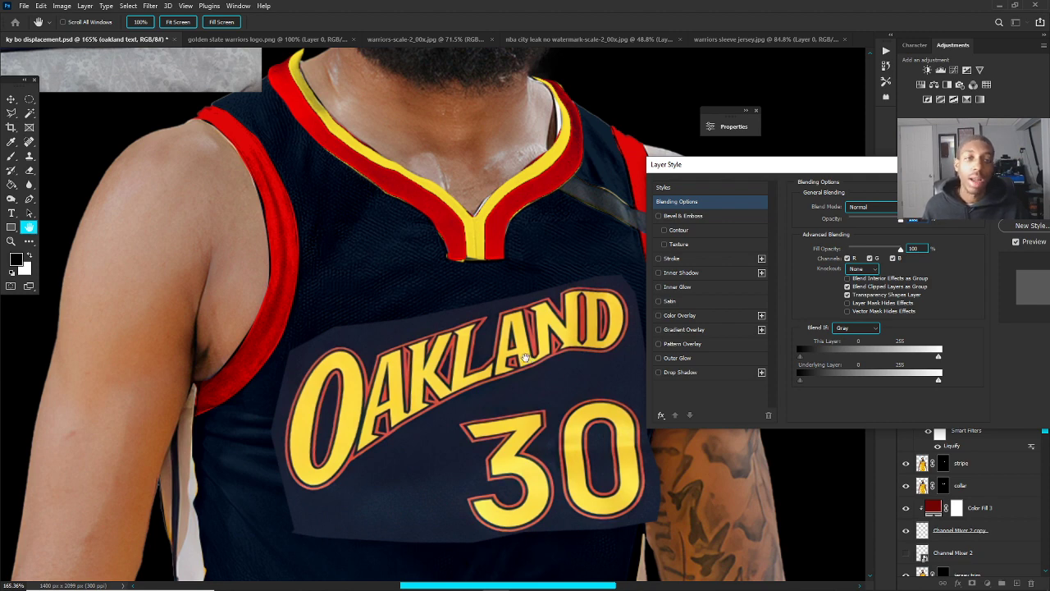
{"action": "mouse_move", "coordinate": [810, 359]}
{"action": "left_mouse_down"}
{"action": "mouse_move", "coordinate": [870, 350]}
{"action": "mouse_move", "coordinate": [829, 358]}
{"action": "left_mouse_up"}
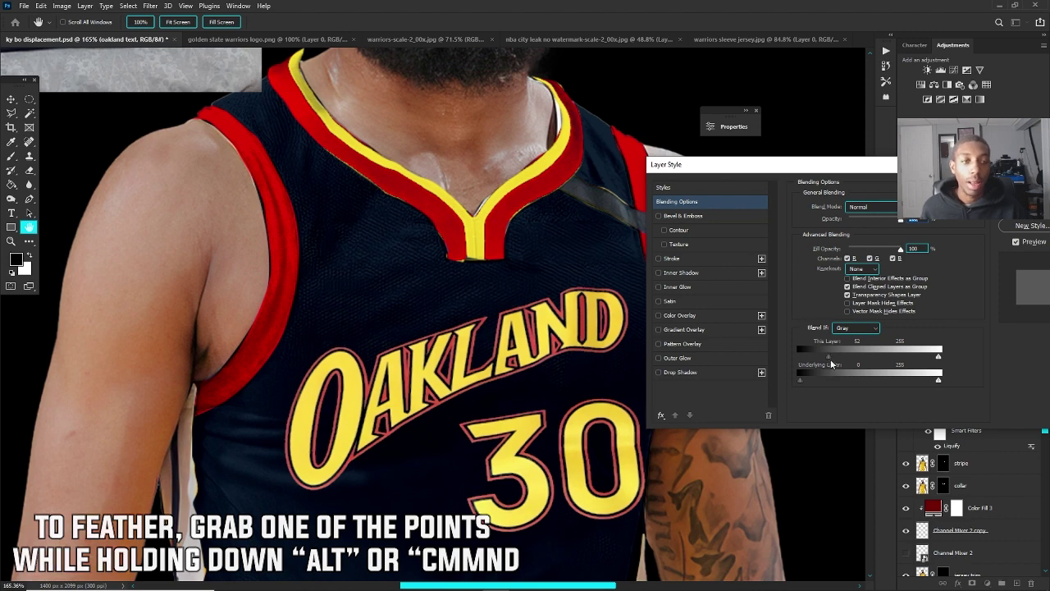
{"action": "left_click_drag", "start_coordinate": [828, 358], "coordinate": [854, 356]}
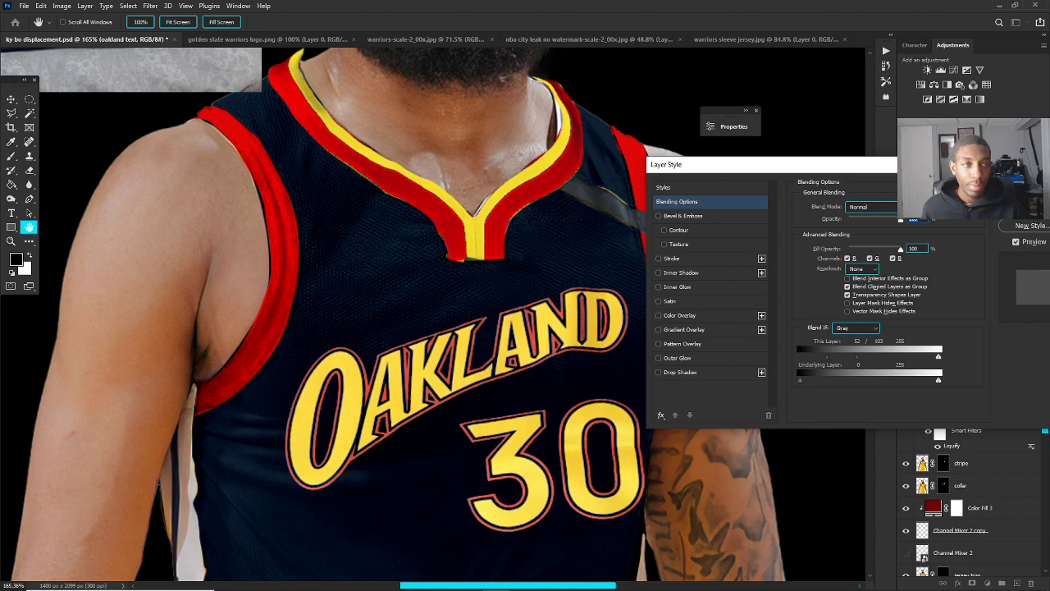
{"action": "key", "text": "Return"}
{"action": "scroll", "coordinate": [611, 374], "scroll_direction": "down", "scroll_amount": 4}
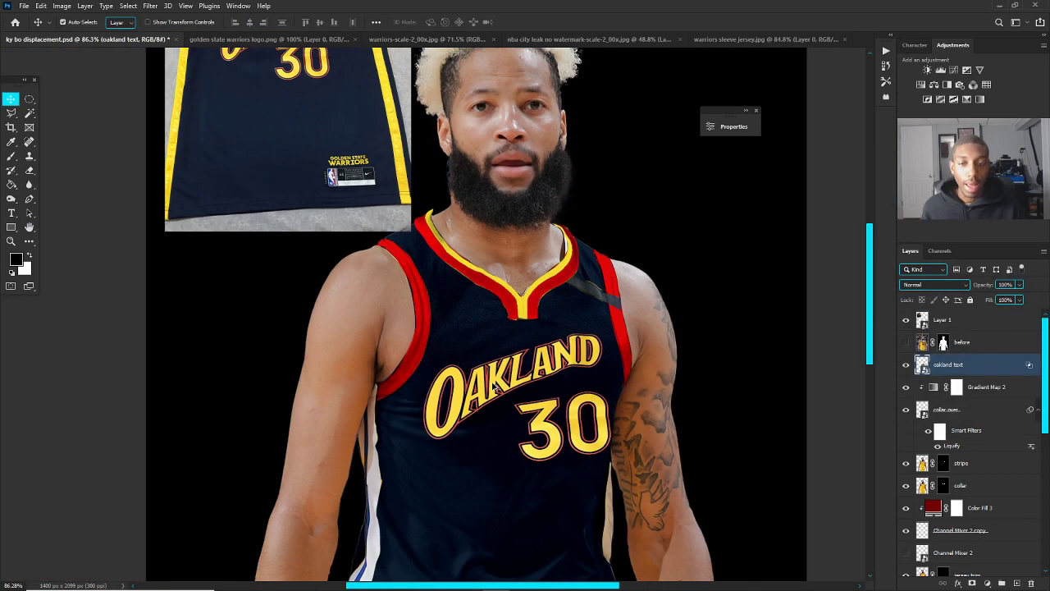
{"action": "scroll", "coordinate": [579, 388], "scroll_direction": "up", "scroll_amount": 2}
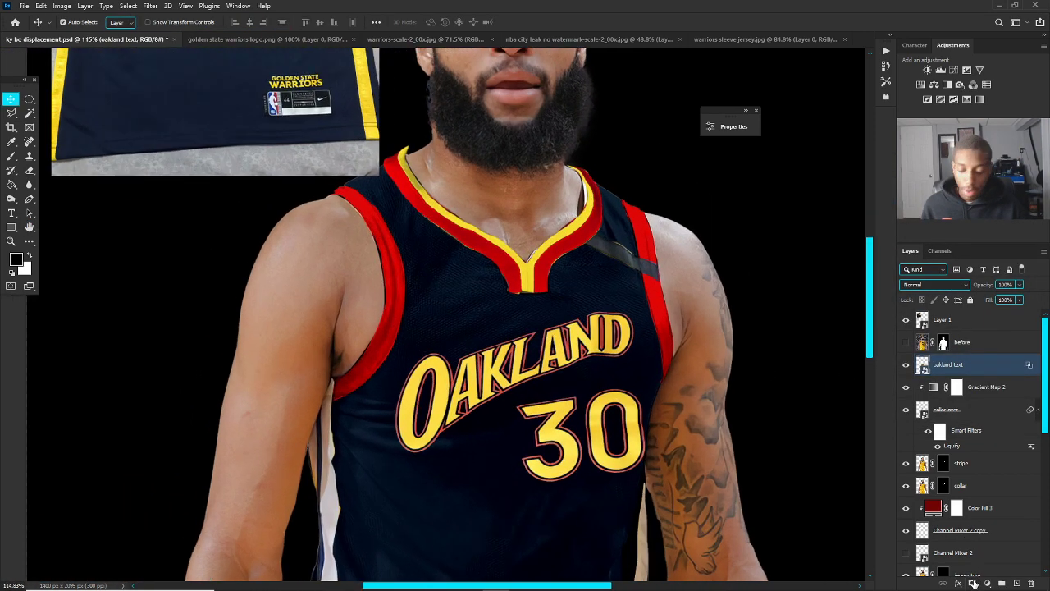
Step: Add a layer mask to the oakland text layer and paint black over the number 30 to hide it
{"action": "left_click", "coordinate": [973, 582]}
{"action": "key", "text": "b"}
{"action": "left_click_drag", "start_coordinate": [543, 426], "coordinate": [593, 448]}
{"action": "key", "text": "x"}
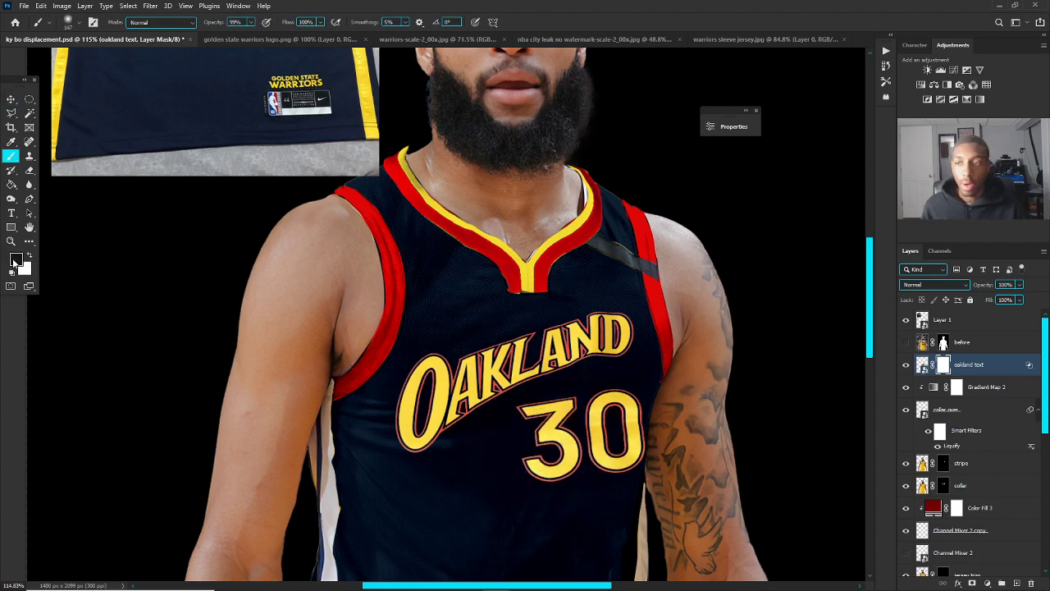
{"action": "left_click", "coordinate": [16, 259]}
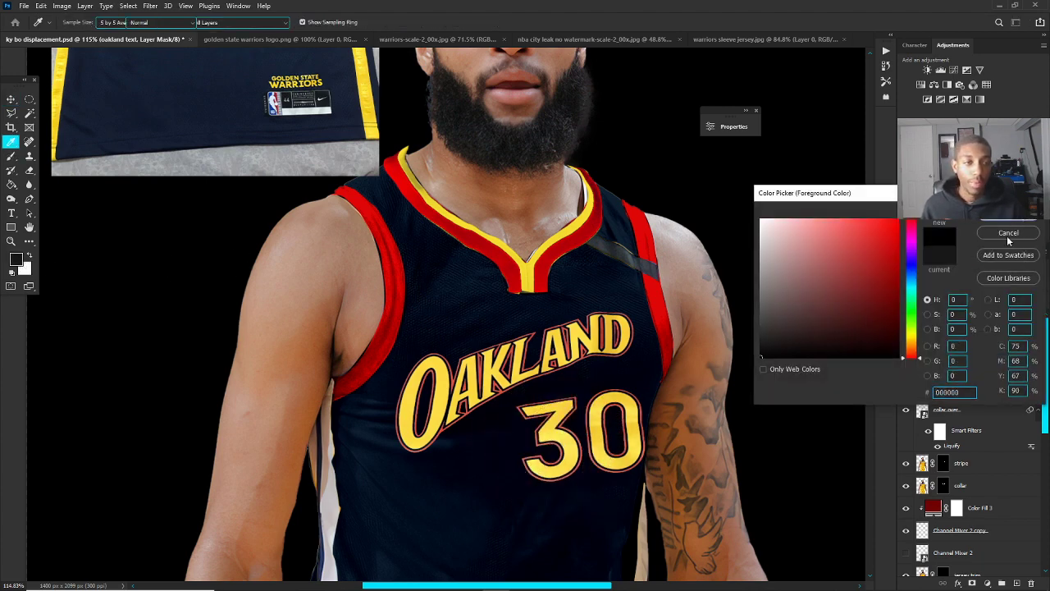
{"action": "left_click", "coordinate": [1007, 236]}
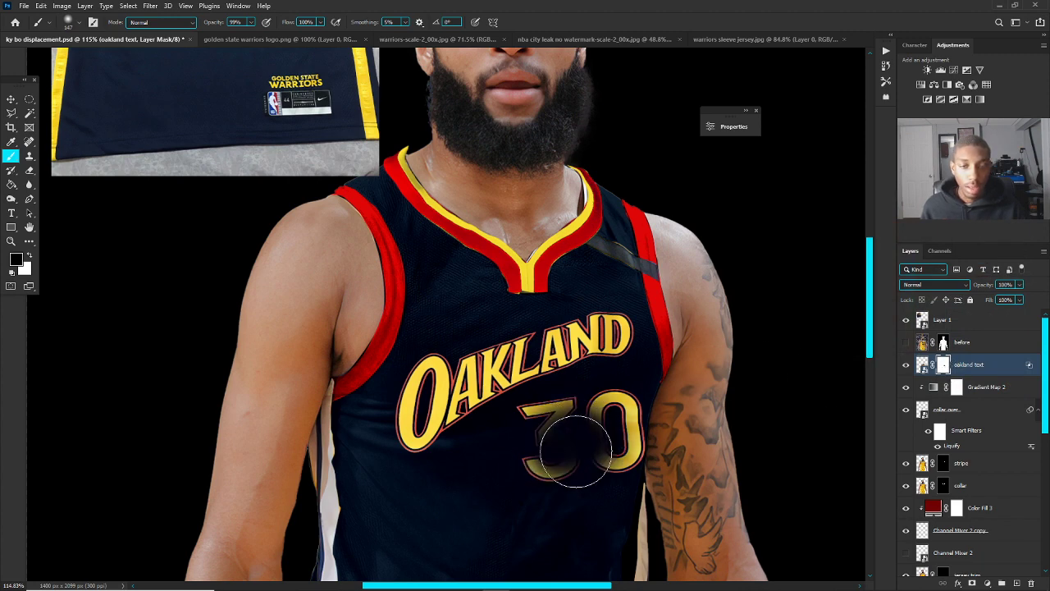
{"action": "left_click_drag", "start_coordinate": [544, 400], "coordinate": [554, 386]}
{"action": "mouse_move", "coordinate": [558, 469]}
{"action": "left_mouse_down"}
{"action": "mouse_move", "coordinate": [611, 450]}
{"action": "mouse_move", "coordinate": [599, 450]}
{"action": "left_mouse_up"}
{"action": "mouse_move", "coordinate": [611, 450]}
{"action": "left_mouse_down"}
{"action": "mouse_move", "coordinate": [668, 461]}
{"action": "mouse_move", "coordinate": [563, 463]}
{"action": "mouse_move", "coordinate": [540, 474]}
{"action": "mouse_move", "coordinate": [591, 455]}
{"action": "mouse_move", "coordinate": [563, 447]}
{"action": "mouse_move", "coordinate": [561, 425]}
{"action": "mouse_move", "coordinate": [519, 423]}
{"action": "mouse_move", "coordinate": [634, 399]}
{"action": "left_mouse_up"}
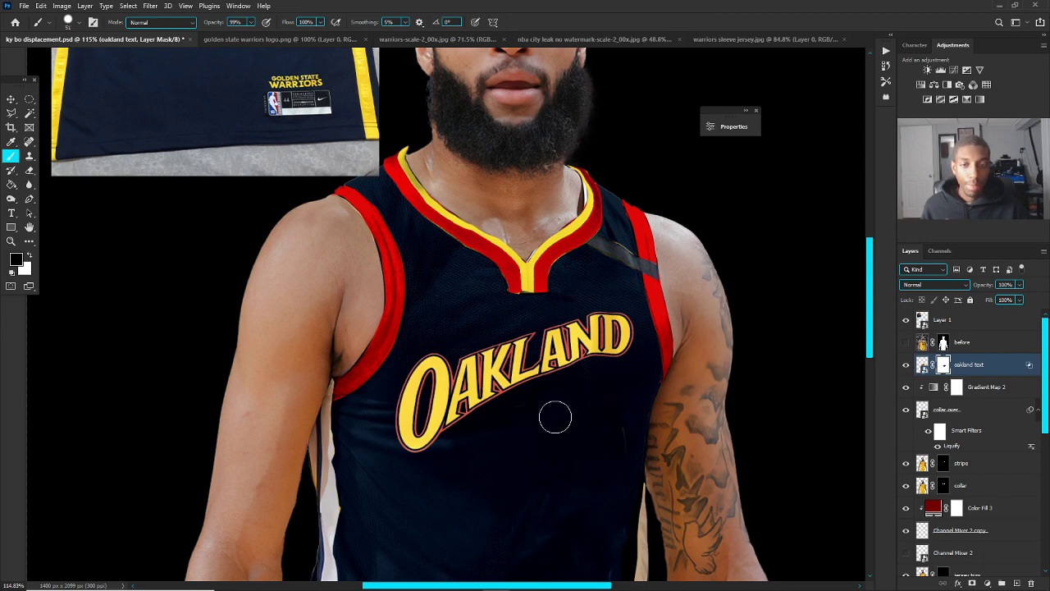
{"action": "key", "text": "v"}
Step: Examine the blended OAKLAND lettering on the full uniform and compare it with the reference jersey
{"action": "scroll", "coordinate": [457, 299], "scroll_direction": "down", "scroll_amount": 6}
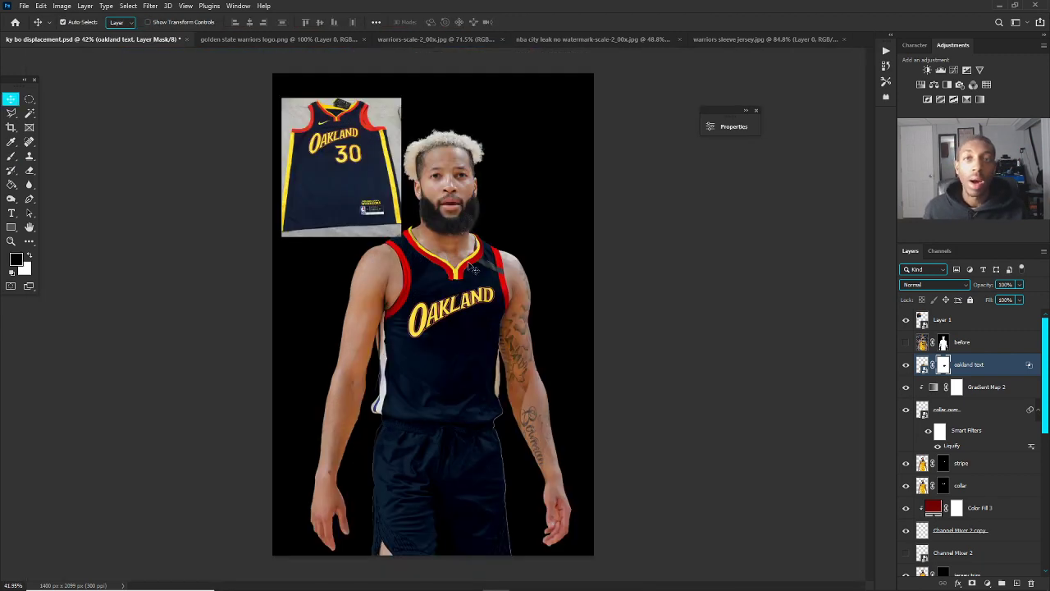
{"action": "scroll", "coordinate": [457, 301], "scroll_direction": "up", "scroll_amount": 1}
{"action": "scroll", "coordinate": [474, 319], "scroll_direction": "up", "scroll_amount": 3}
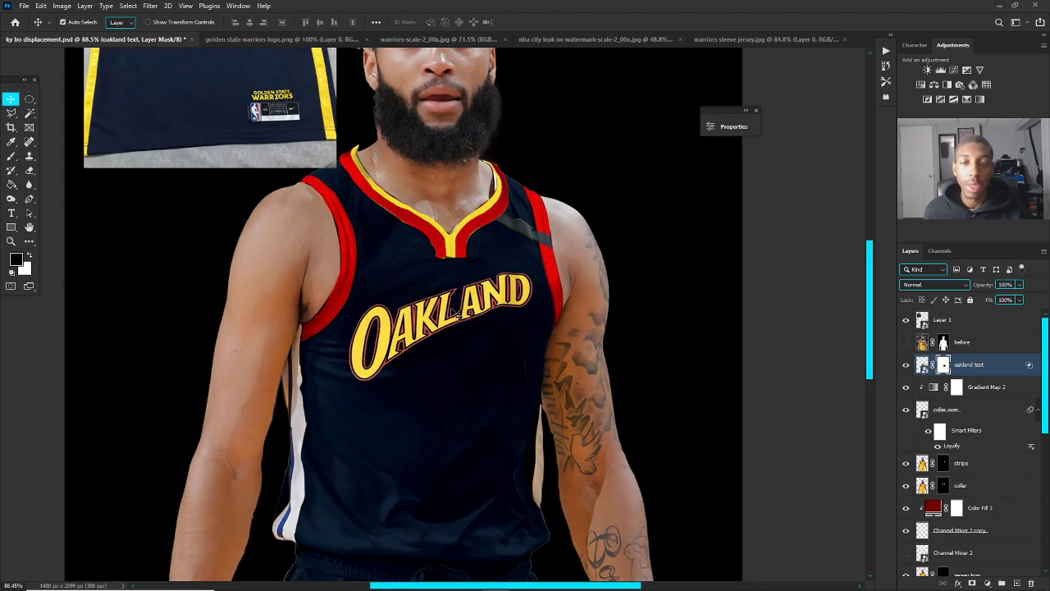
{"action": "scroll", "coordinate": [454, 310], "scroll_direction": "down", "scroll_amount": 1}
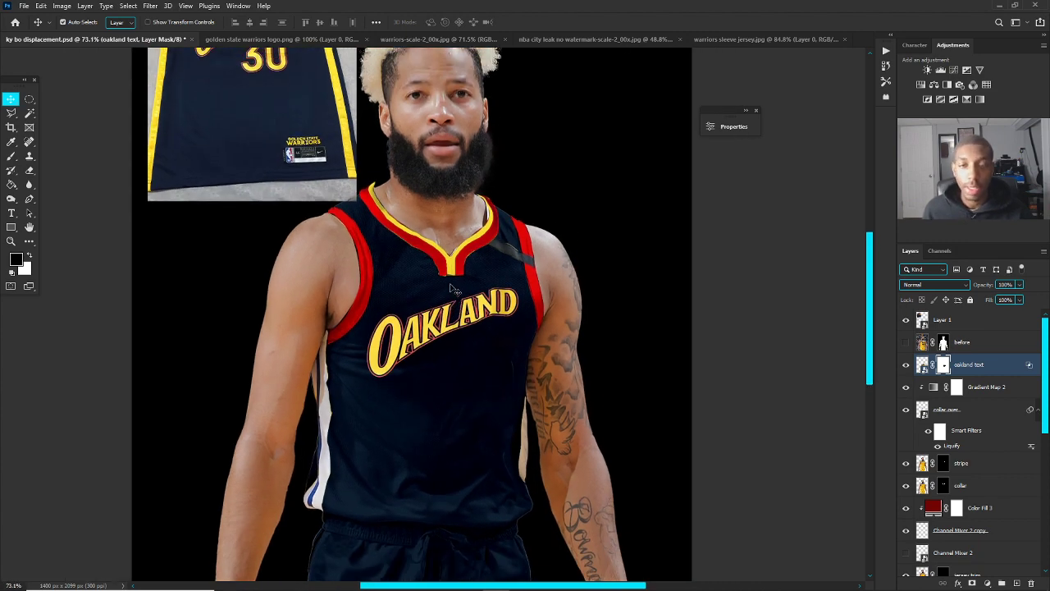
{"action": "scroll", "coordinate": [452, 299], "scroll_direction": "down", "scroll_amount": 2}
{"action": "scroll", "coordinate": [455, 300], "scroll_direction": "up", "scroll_amount": 1}
{"action": "scroll", "coordinate": [460, 304], "scroll_direction": "down", "scroll_amount": 1}
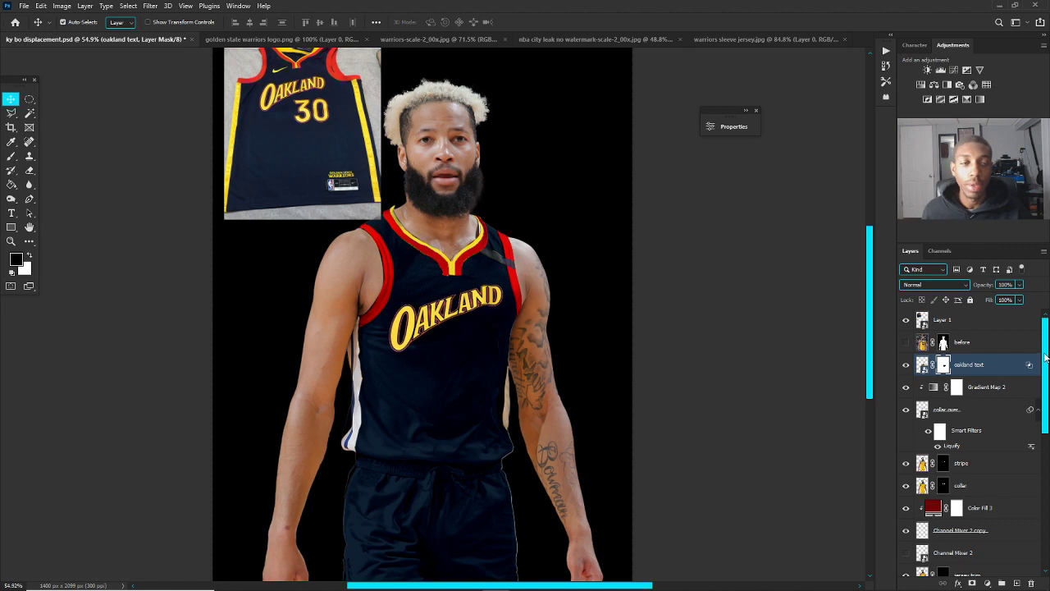
Step: Duplicate the original photo layer, Layer 0, and move the copy to the top of the layer stack
{"action": "left_click_drag", "start_coordinate": [1046, 355], "coordinate": [1034, 529]}
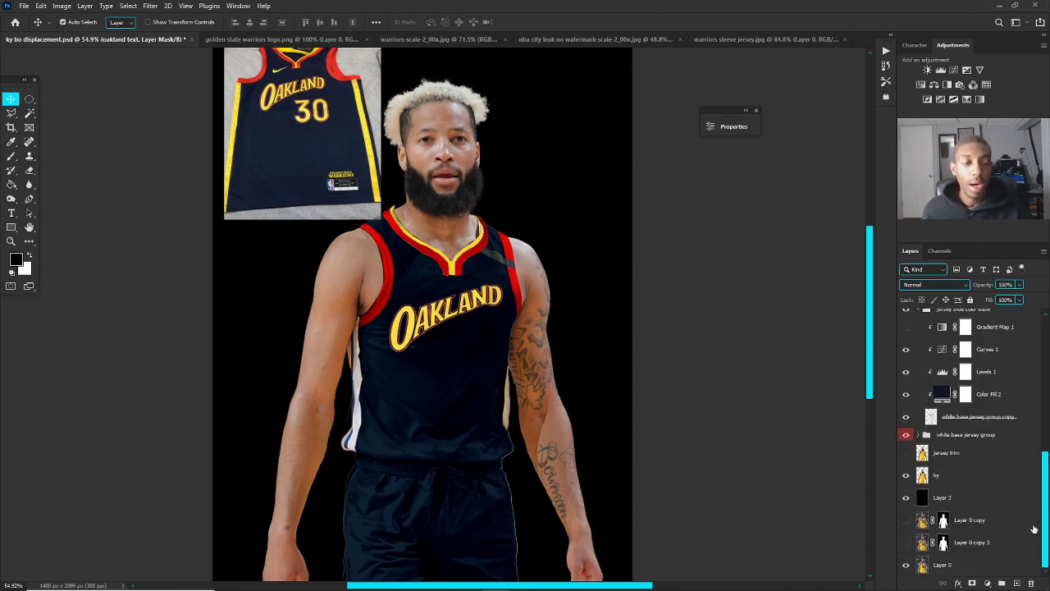
{"action": "left_click", "coordinate": [942, 566]}
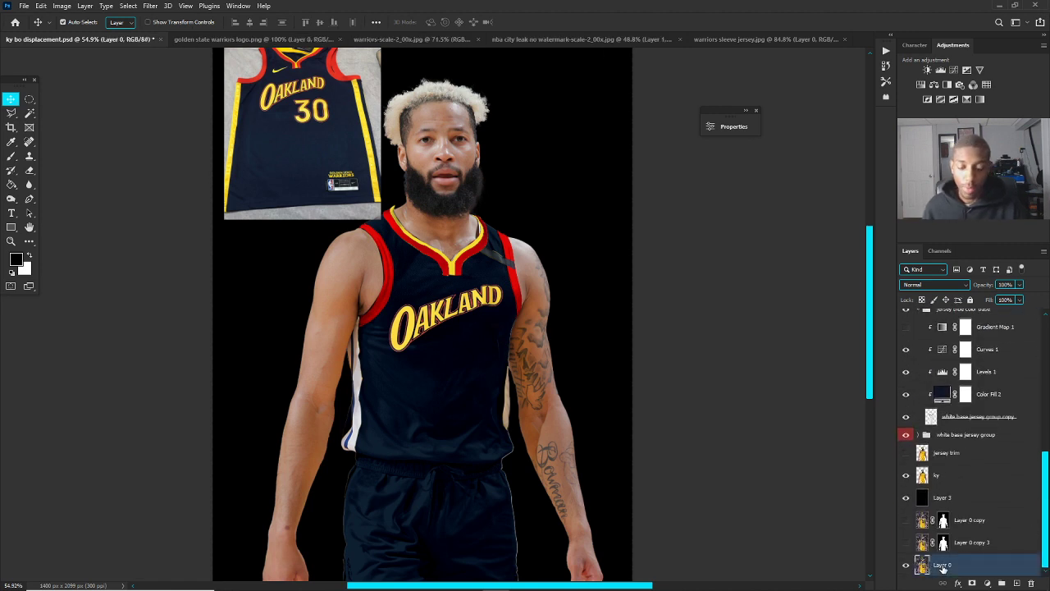
{"action": "key", "text": "ctrl+j"}
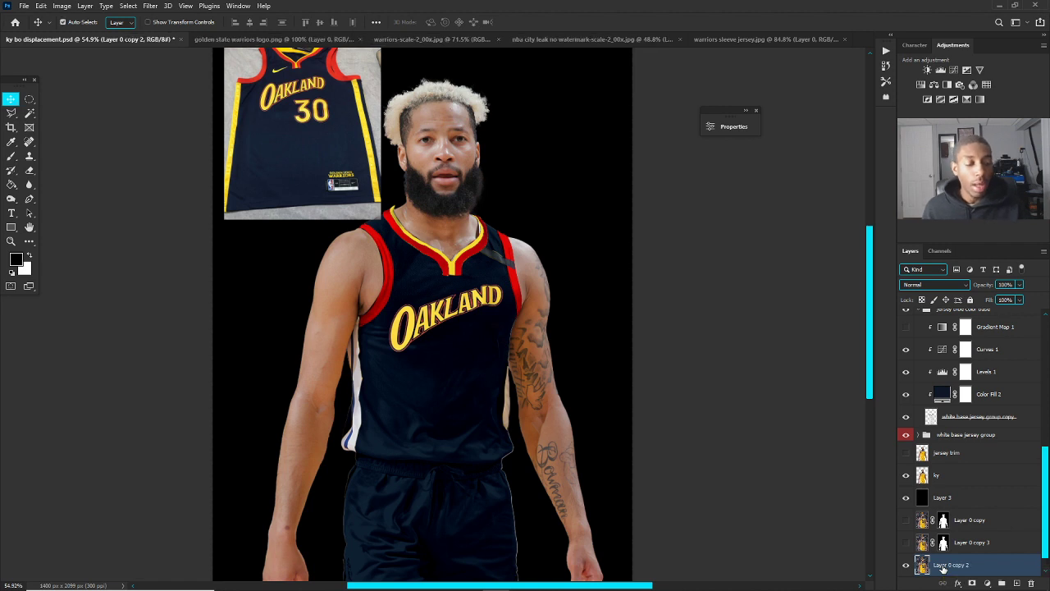
{"action": "left_click_drag", "start_coordinate": [943, 566], "coordinate": [983, 310]}
{"action": "scroll", "coordinate": [463, 223], "scroll_direction": "down", "scroll_amount": 2}
{"action": "scroll", "coordinate": [447, 226], "scroll_direction": "up", "scroll_amount": 1}
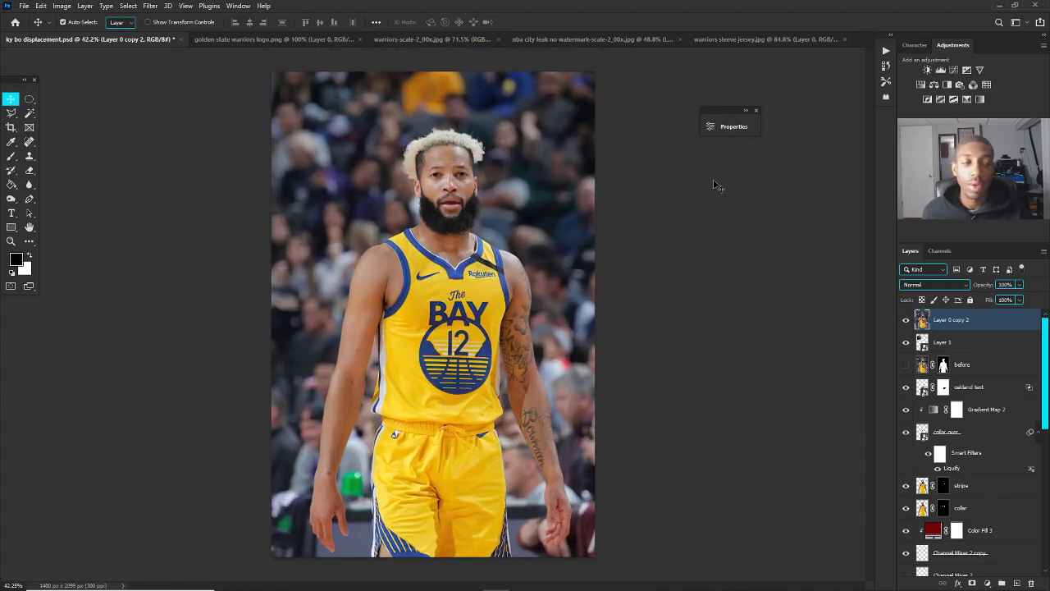
Step: Add a Hue/Saturation adjustment clipped to the photo copy and set its saturation to -100
{"action": "left_click", "coordinate": [989, 584]}
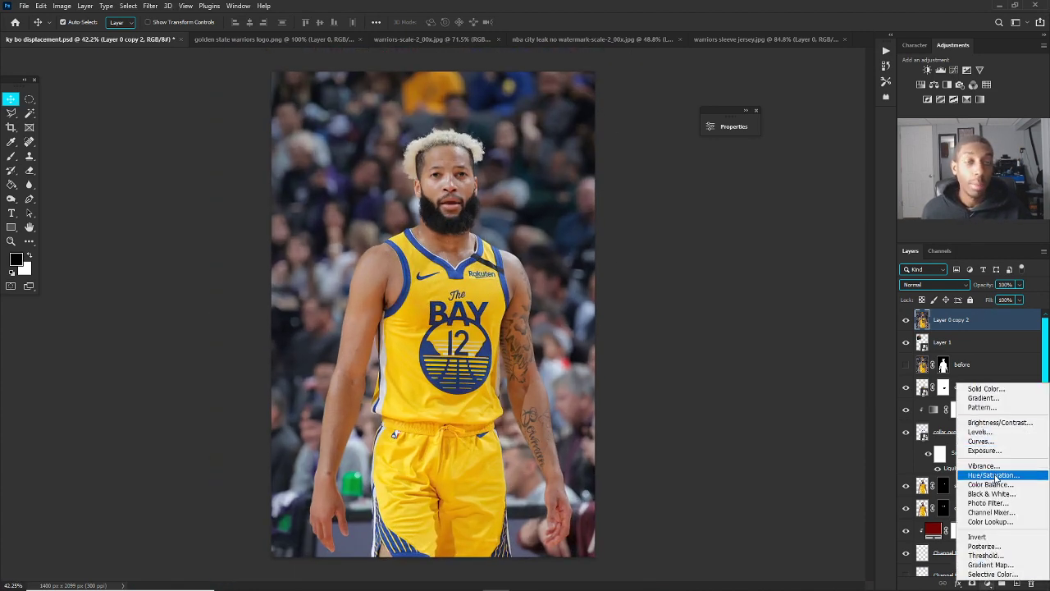
{"action": "left_click", "coordinate": [997, 478]}
{"action": "left_click", "coordinate": [973, 327], "text": "alt"}
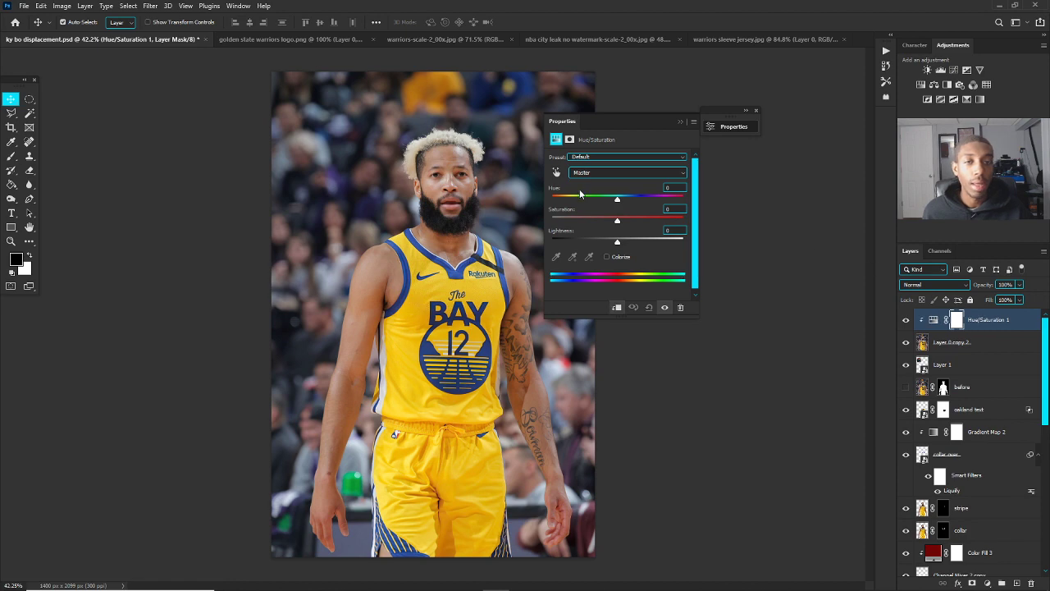
{"action": "left_click_drag", "start_coordinate": [617, 221], "coordinate": [514, 221]}
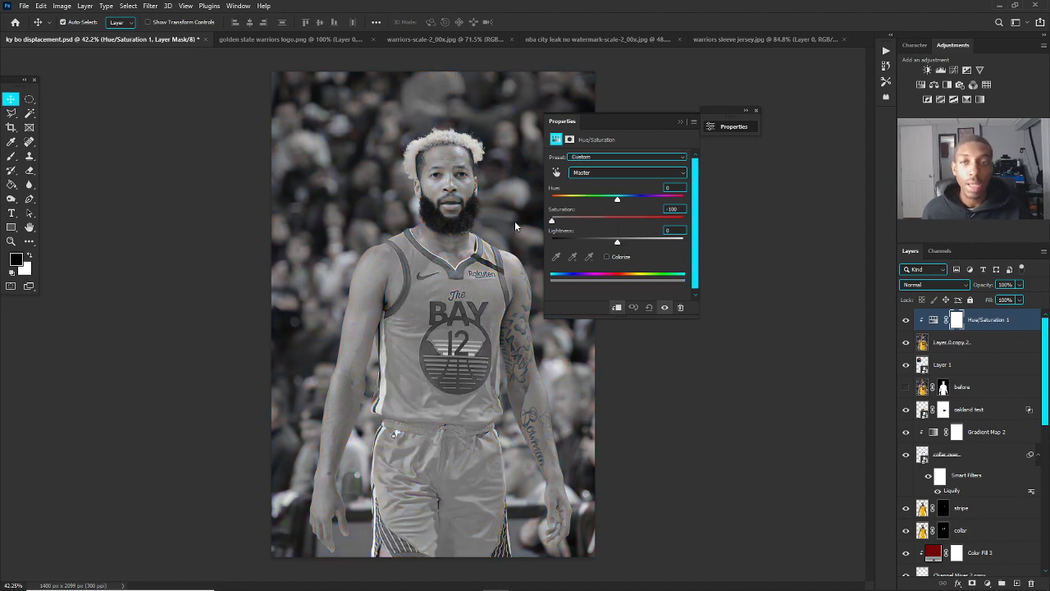
{"action": "left_click", "coordinate": [680, 122]}
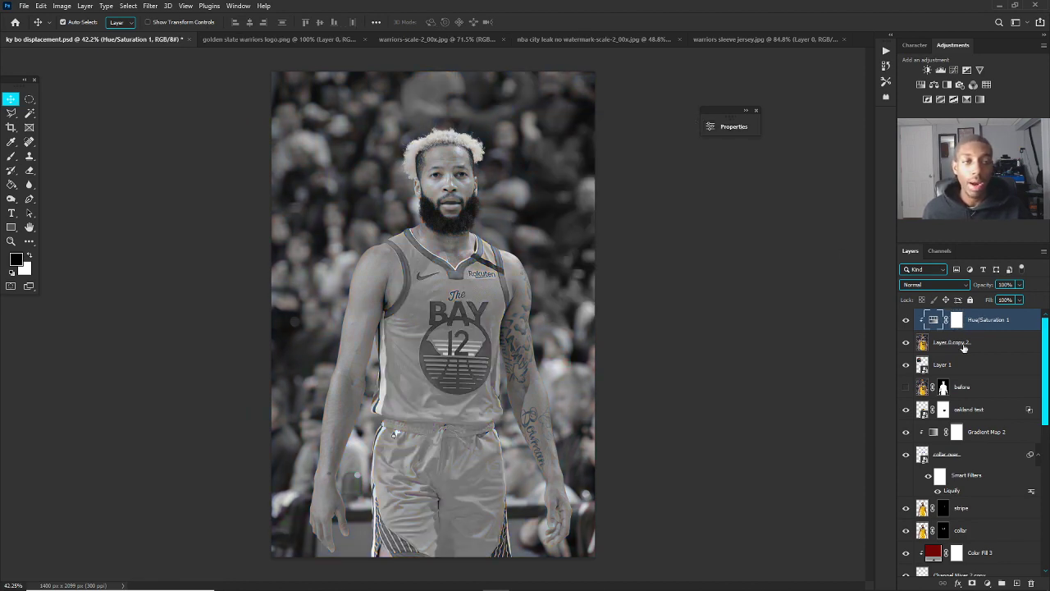
Step: Apply a Gaussian Blur with a 1.0 pixel radius to the Layer 0 copy 2 layer
{"action": "left_click", "coordinate": [965, 348]}
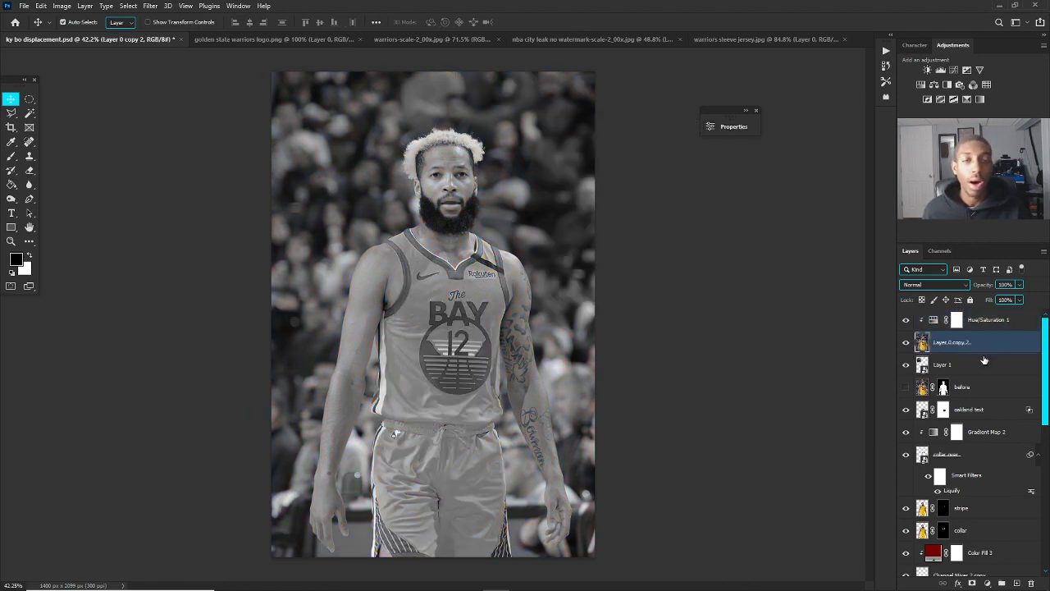
{"action": "left_click", "coordinate": [150, 6]}
{"action": "mouse_move", "coordinate": [200, 146]}
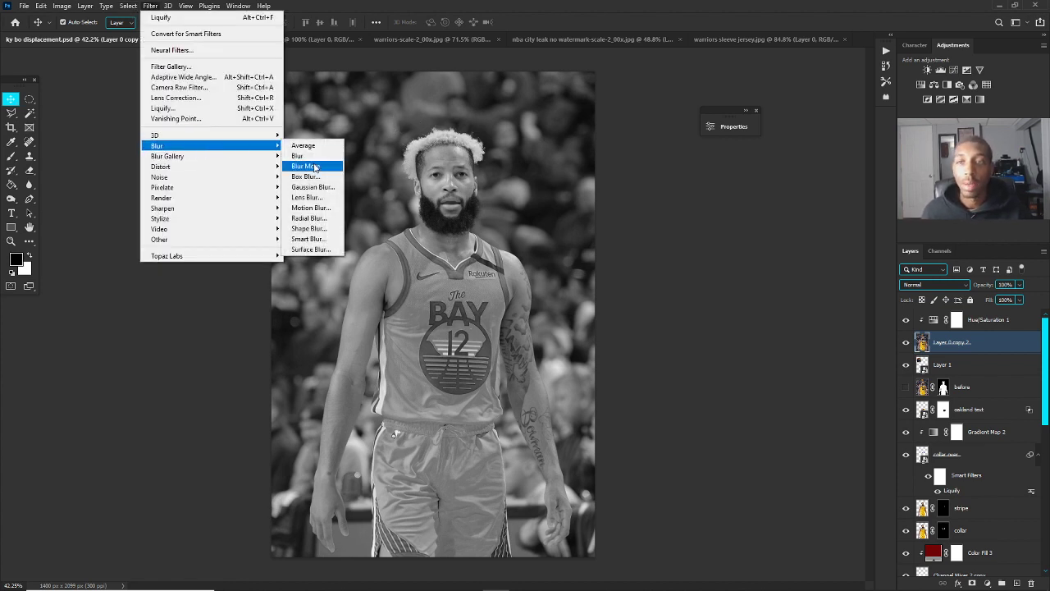
{"action": "left_click", "coordinate": [319, 190]}
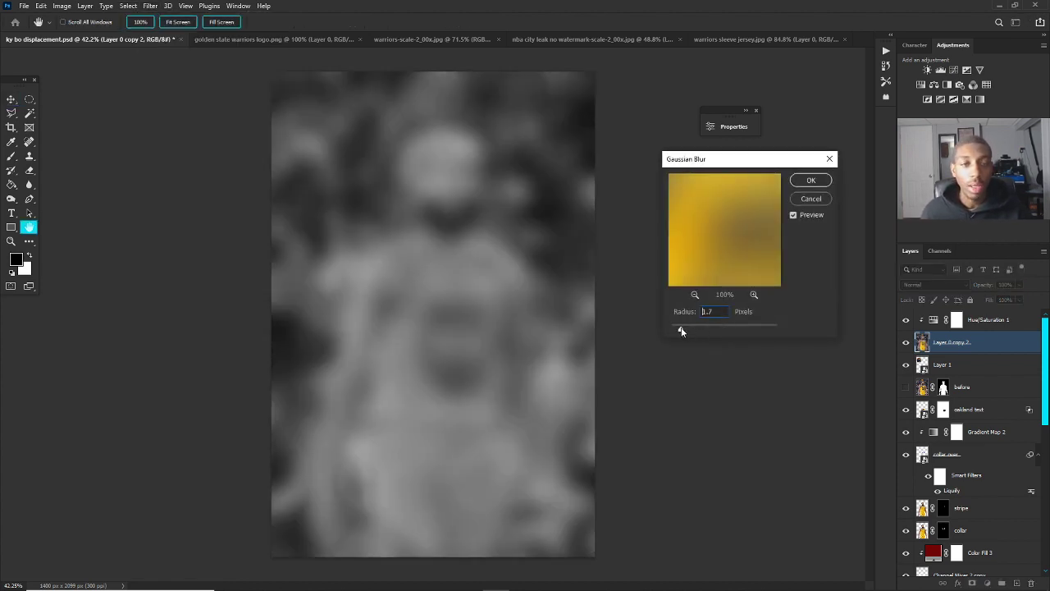
{"action": "left_click_drag", "start_coordinate": [681, 331], "coordinate": [678, 332]}
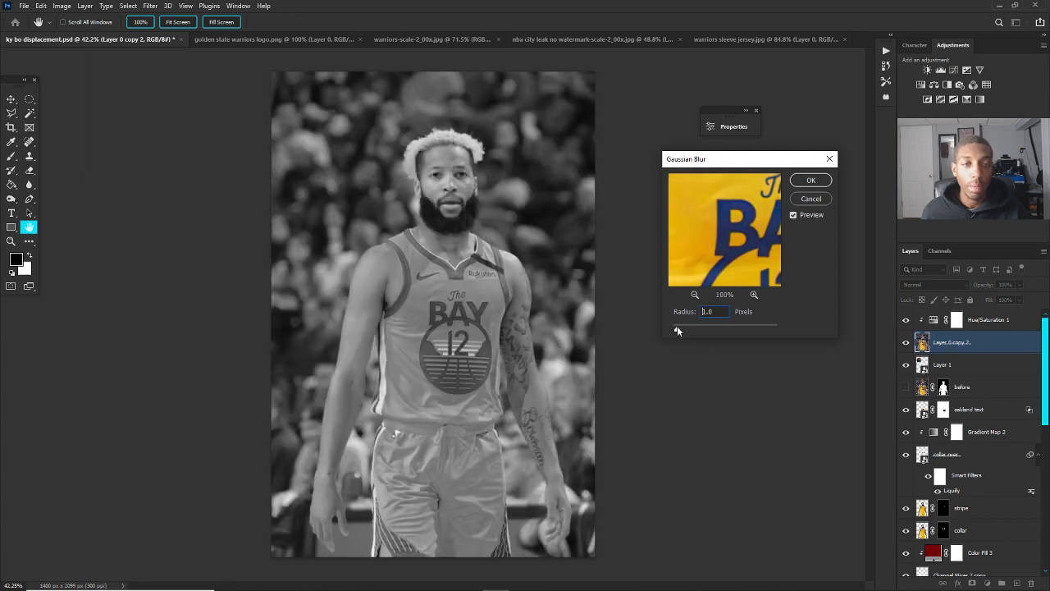
{"action": "left_click", "coordinate": [808, 182]}
{"action": "scroll", "coordinate": [825, 334], "scroll_direction": "up", "scroll_amount": 1}
{"action": "scroll", "coordinate": [432, 249], "scroll_direction": "down", "scroll_amount": 1}
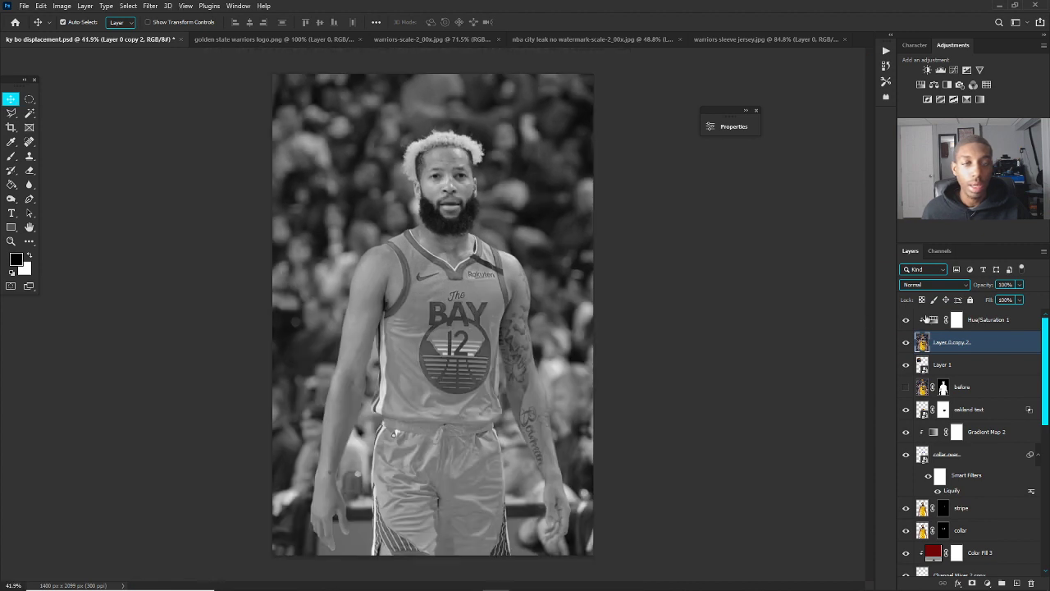
Step: Add a Curves adjustment with a slight S-curve for contrast, and merge it with the Hue/Saturation adjustment and photo copy
{"action": "left_click", "coordinate": [957, 319]}
{"action": "left_click", "coordinate": [988, 582]}
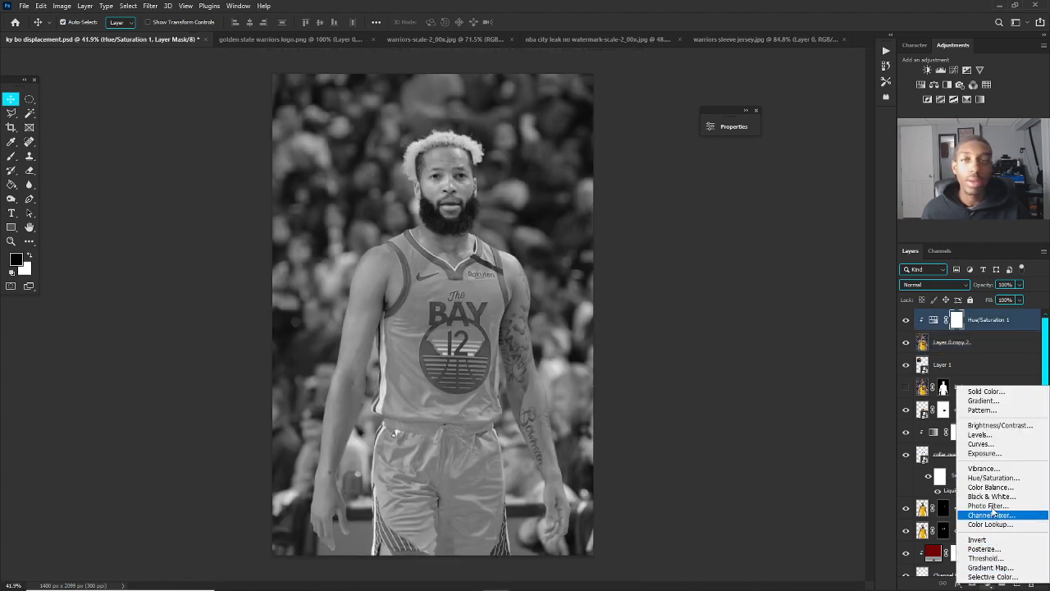
{"action": "left_click", "coordinate": [984, 444]}
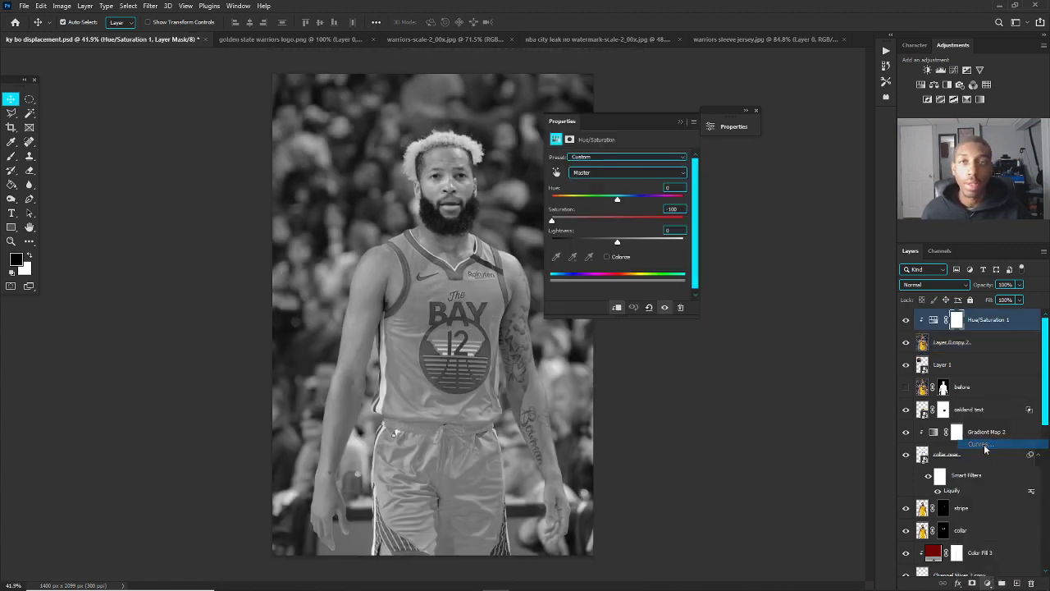
{"action": "left_click_drag", "start_coordinate": [590, 274], "coordinate": [590, 271]}
{"action": "mouse_move", "coordinate": [627, 229]}
{"action": "left_mouse_down"}
{"action": "mouse_move", "coordinate": [632, 251]}
{"action": "mouse_move", "coordinate": [619, 239]}
{"action": "left_mouse_up"}
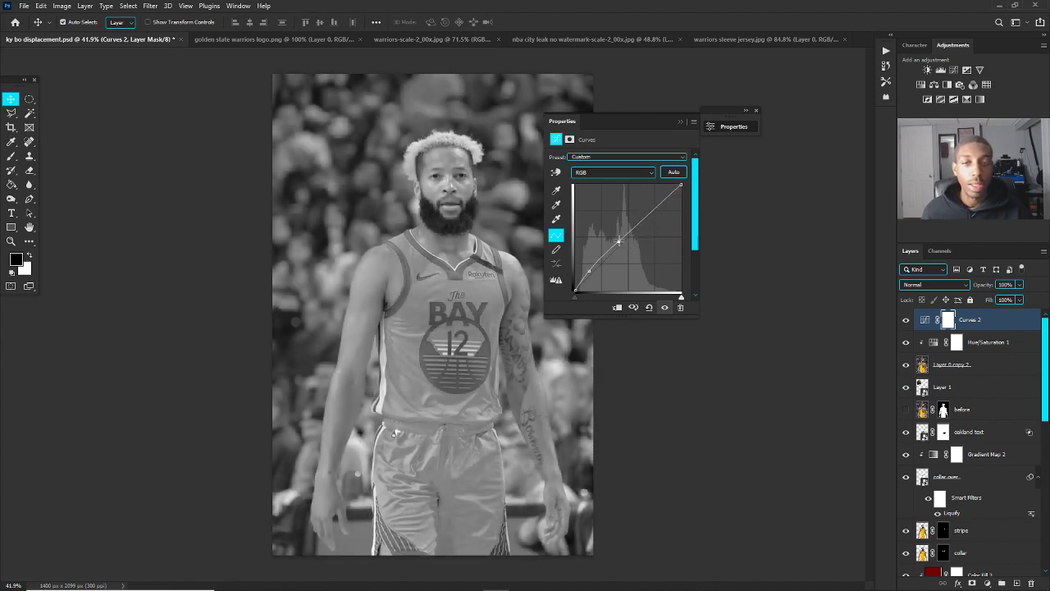
{"action": "left_click_drag", "start_coordinate": [589, 273], "coordinate": [593, 277]}
{"action": "left_click", "coordinate": [638, 217]}
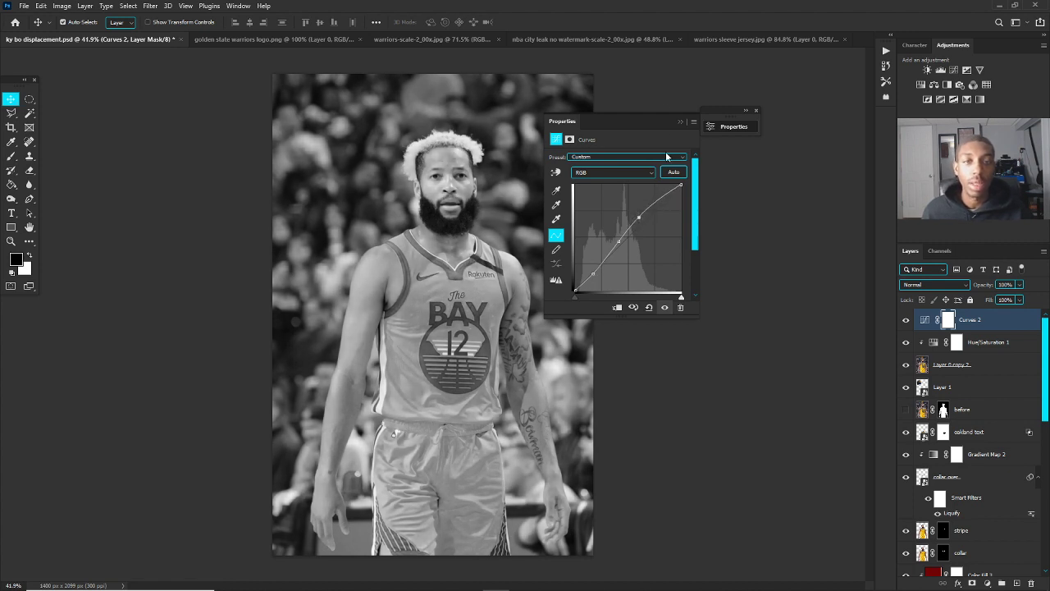
{"action": "left_click", "coordinate": [680, 122]}
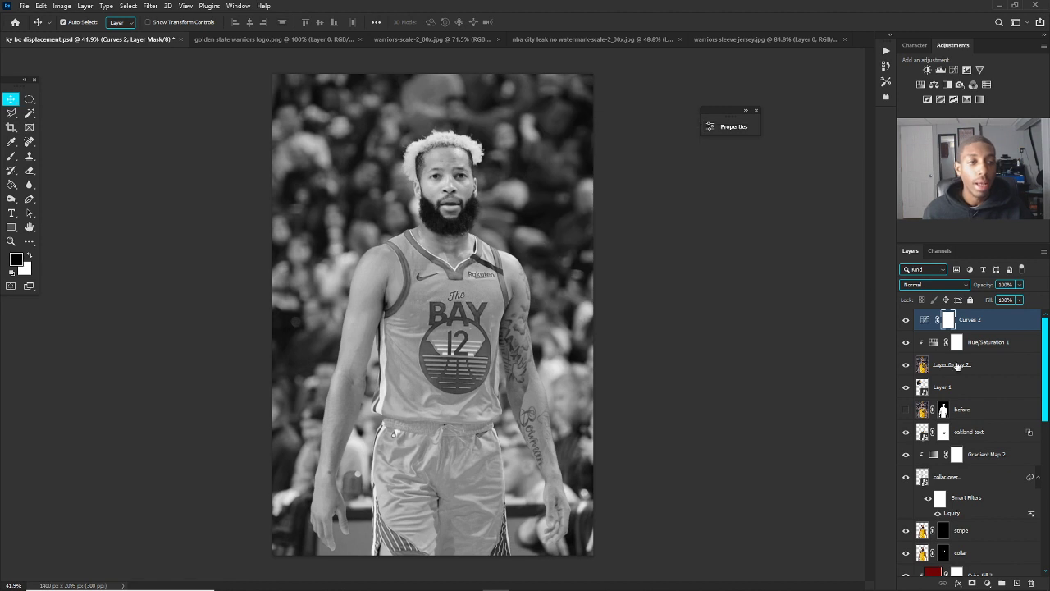
{"action": "left_click", "coordinate": [958, 366], "text": "shift"}
{"action": "key", "text": "ctrl+e"}
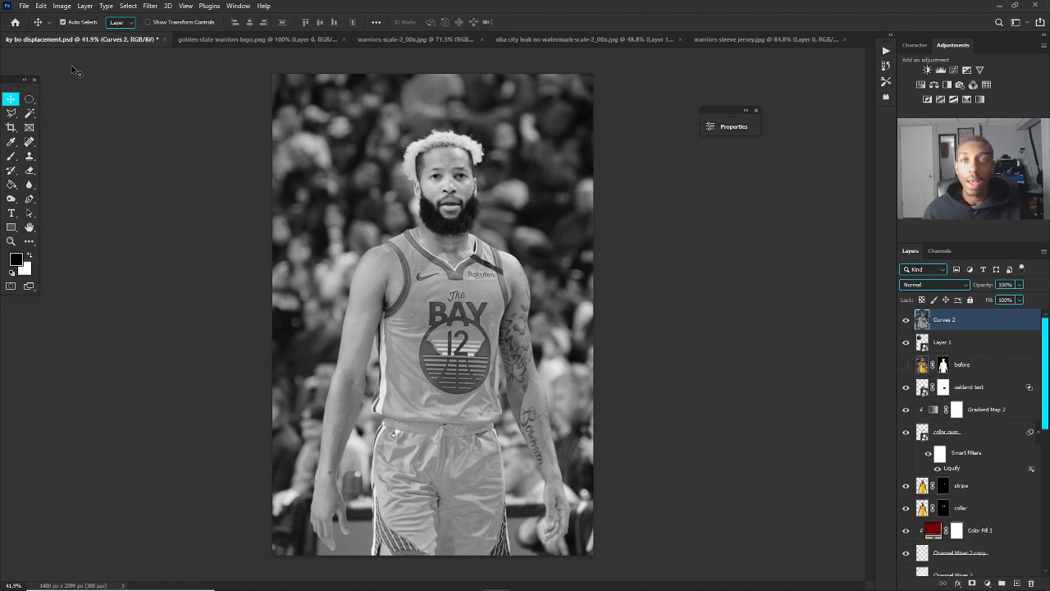
Step: Save the document on the computer as a Photoshop file named ky bo displacement 2 with maximized compatibility, and delete the grayscale Curves 2 layer
{"action": "left_click", "coordinate": [25, 7]}
{"action": "left_click", "coordinate": [55, 140]}
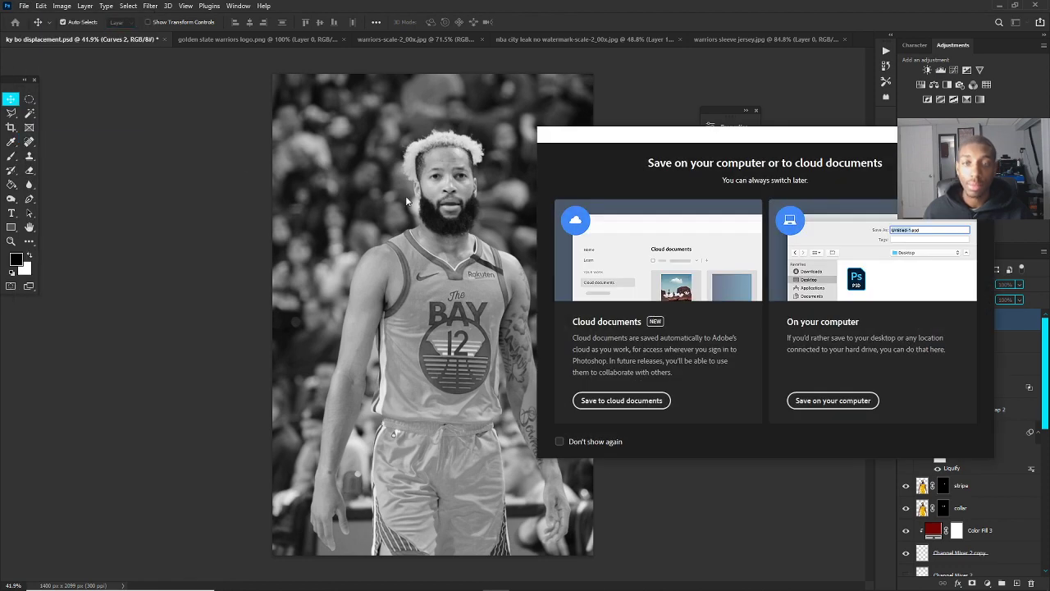
{"action": "left_click", "coordinate": [802, 400]}
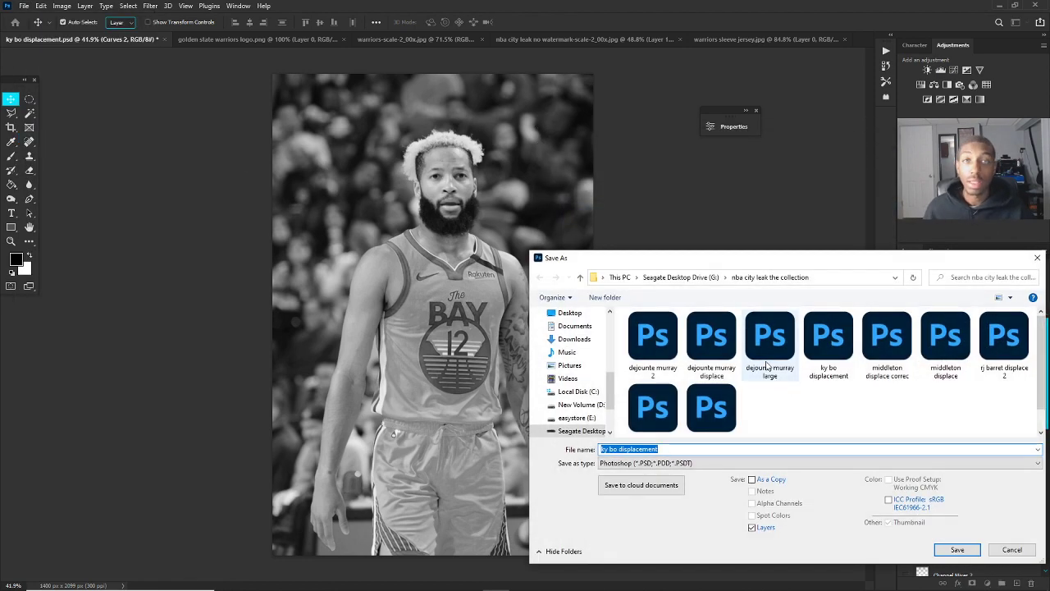
{"action": "key", "text": "Right"}
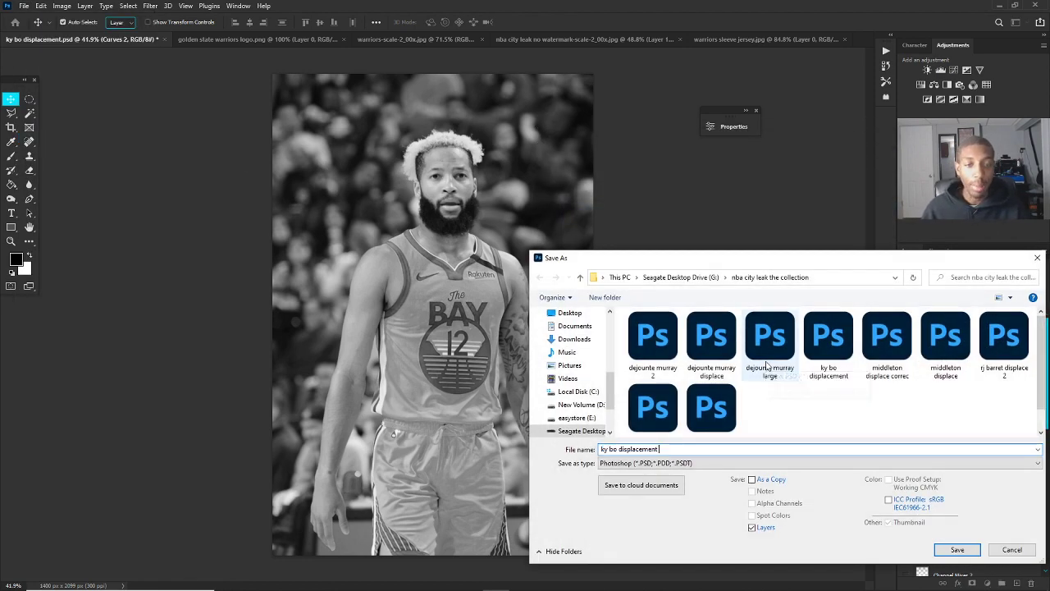
{"action": "type", "text": "2"}
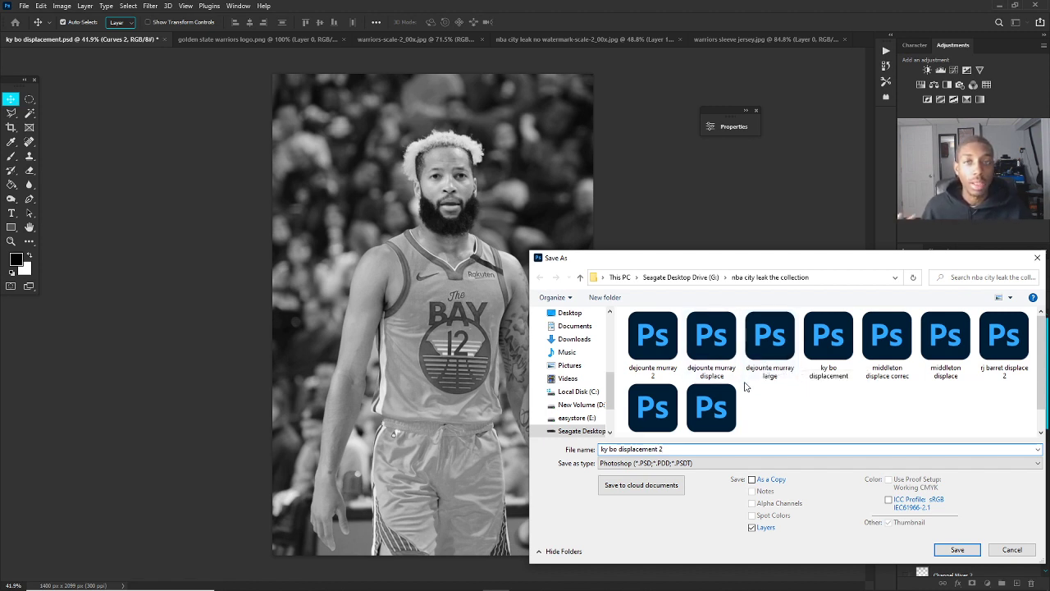
{"action": "left_click", "coordinate": [958, 550]}
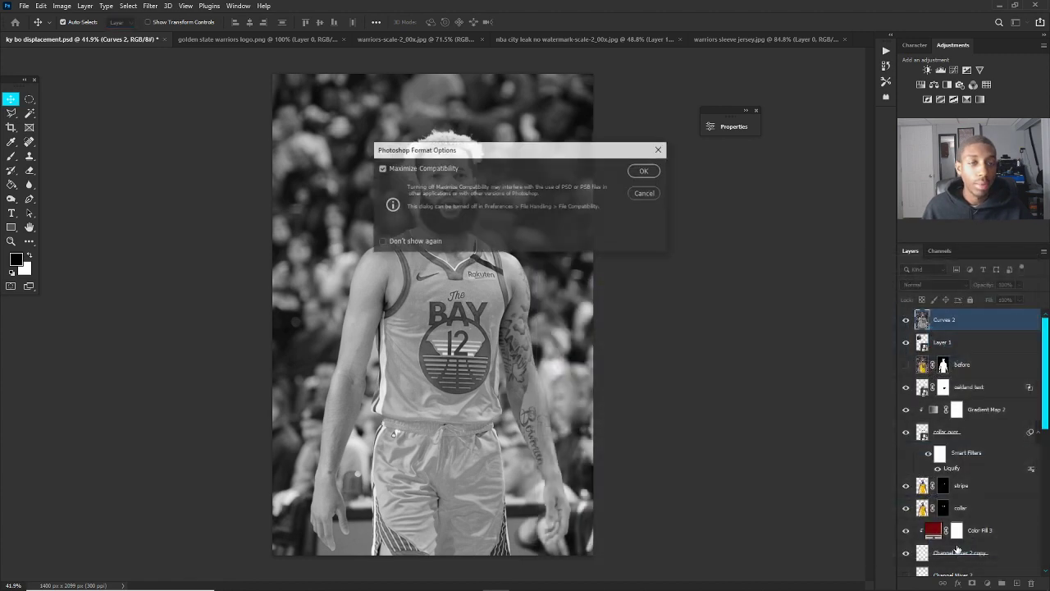
{"action": "left_click", "coordinate": [647, 171]}
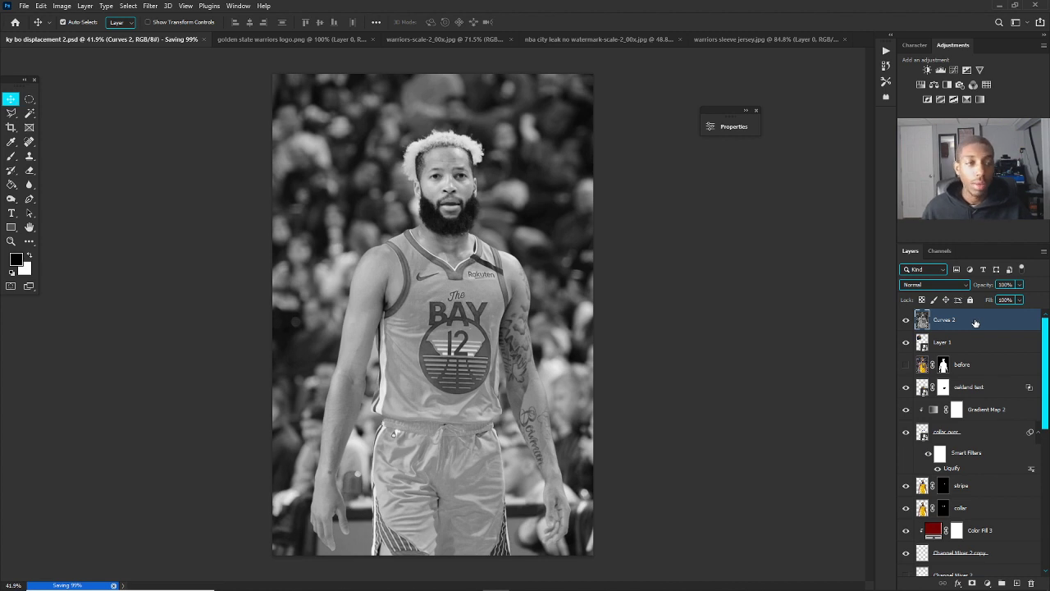
{"action": "key", "text": "Delete"}
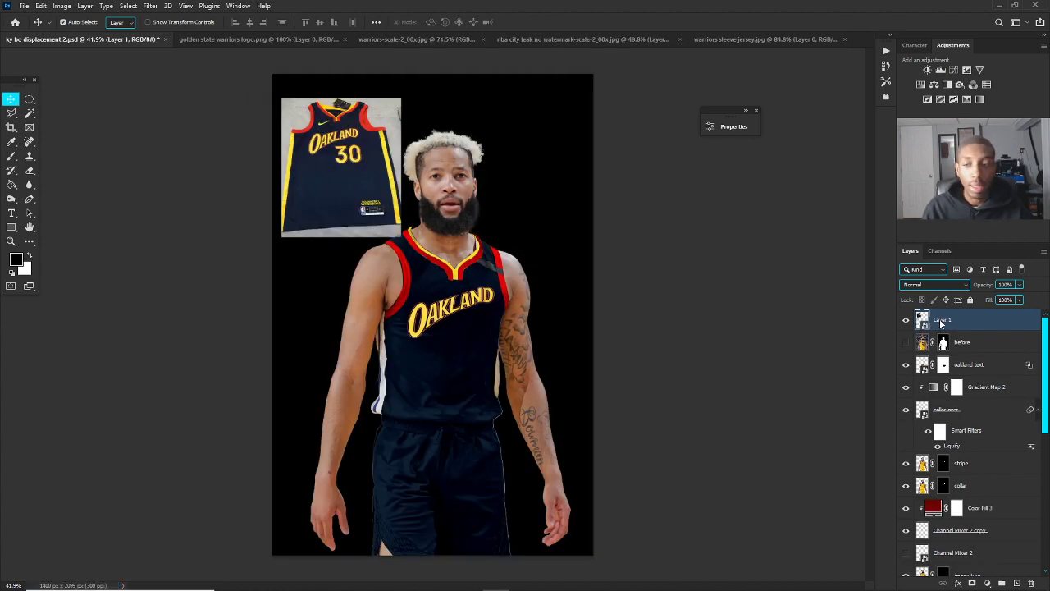
Step: Select the oakland text layer without shifting it and convert it, including its mask and blending settings, into a single Smart Object
{"action": "scroll", "coordinate": [465, 364], "scroll_direction": "down", "scroll_amount": 1}
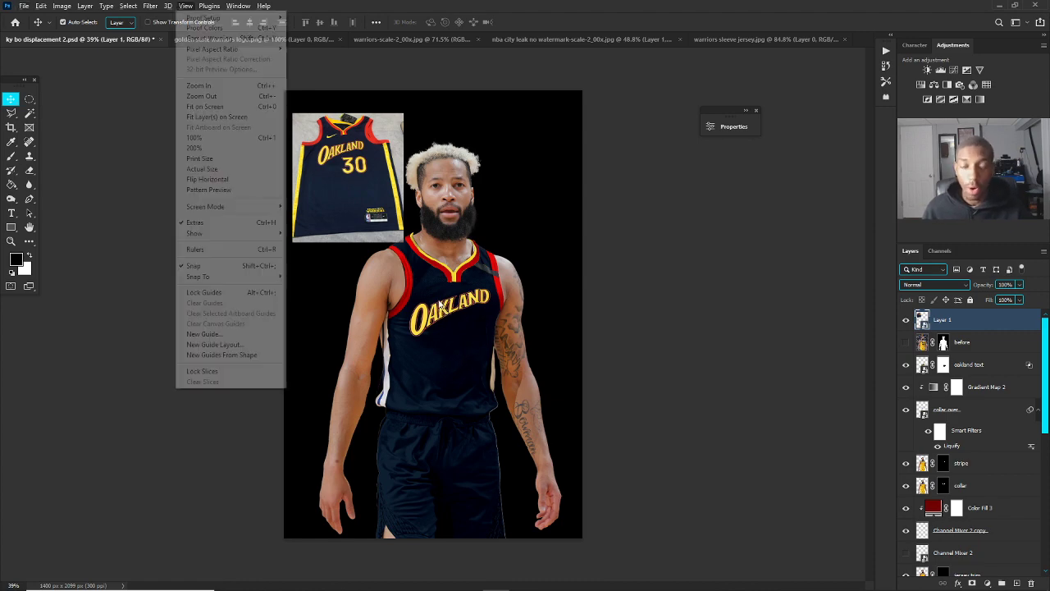
{"action": "scroll", "coordinate": [442, 310], "scroll_direction": "up", "scroll_amount": 5}
{"action": "left_click", "coordinate": [442, 310]}
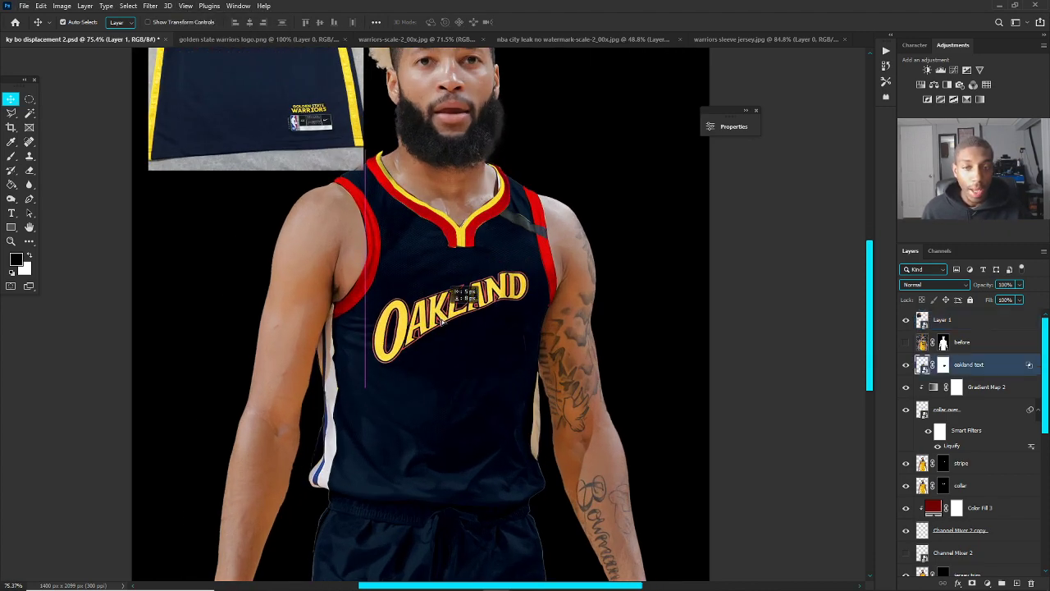
{"action": "key", "text": "ctrl"}
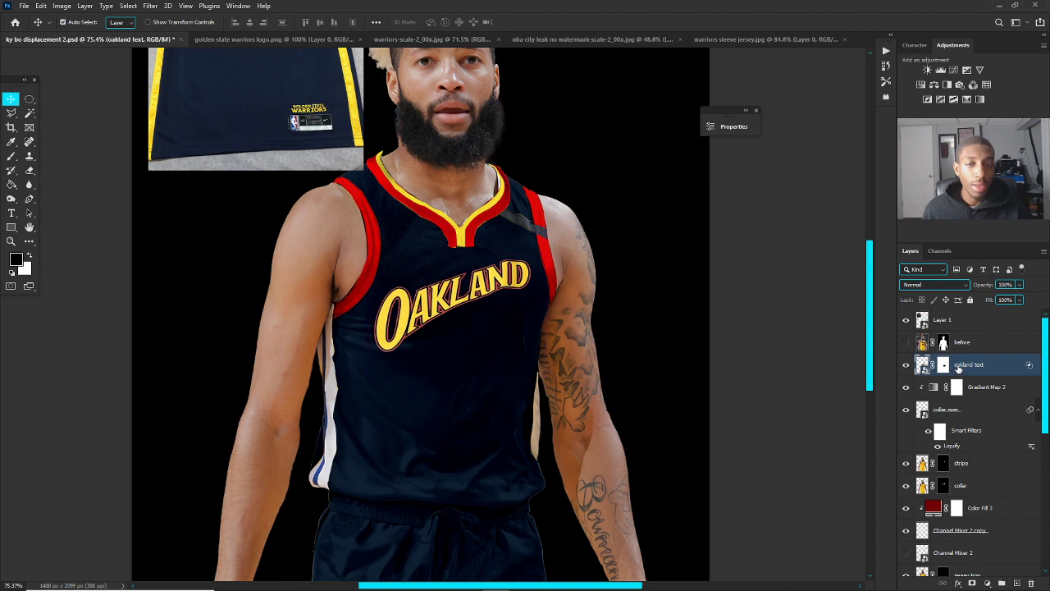
{"action": "key", "text": "ctrl+z"}
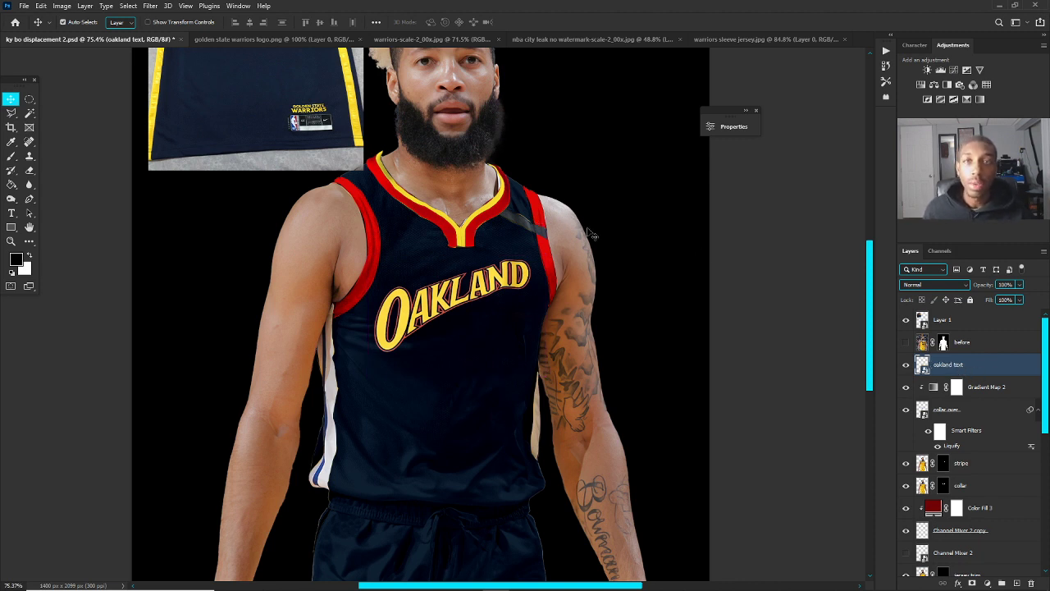
Step: Apply the Displace filter to the oakland text layer with horizontal and vertical scale 8, using ky bo displacement 2 as the map
{"action": "left_click", "coordinate": [158, 5]}
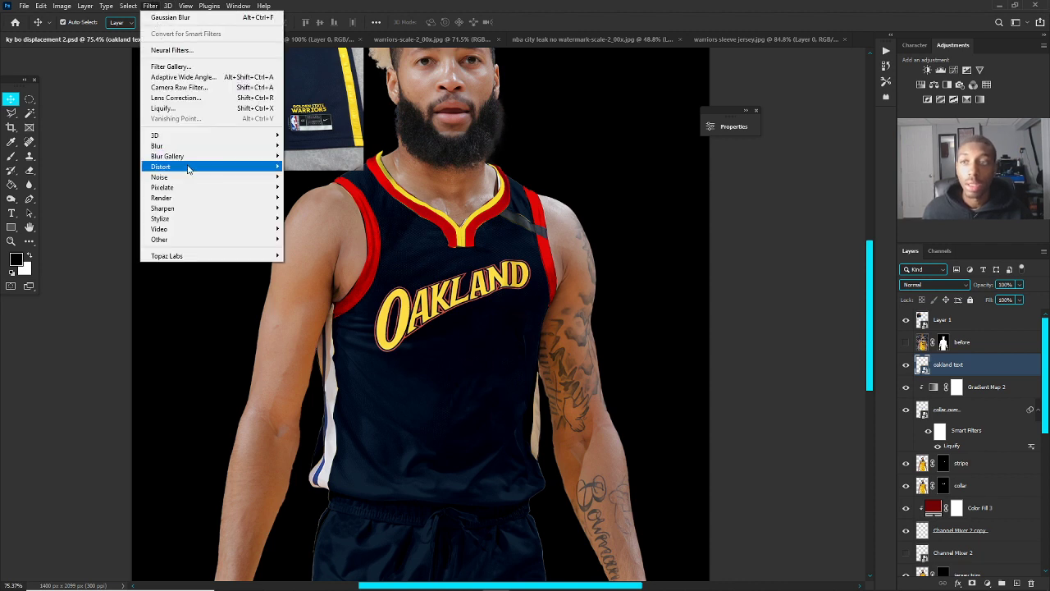
{"action": "mouse_move", "coordinate": [187, 165]}
{"action": "left_click", "coordinate": [315, 169]}
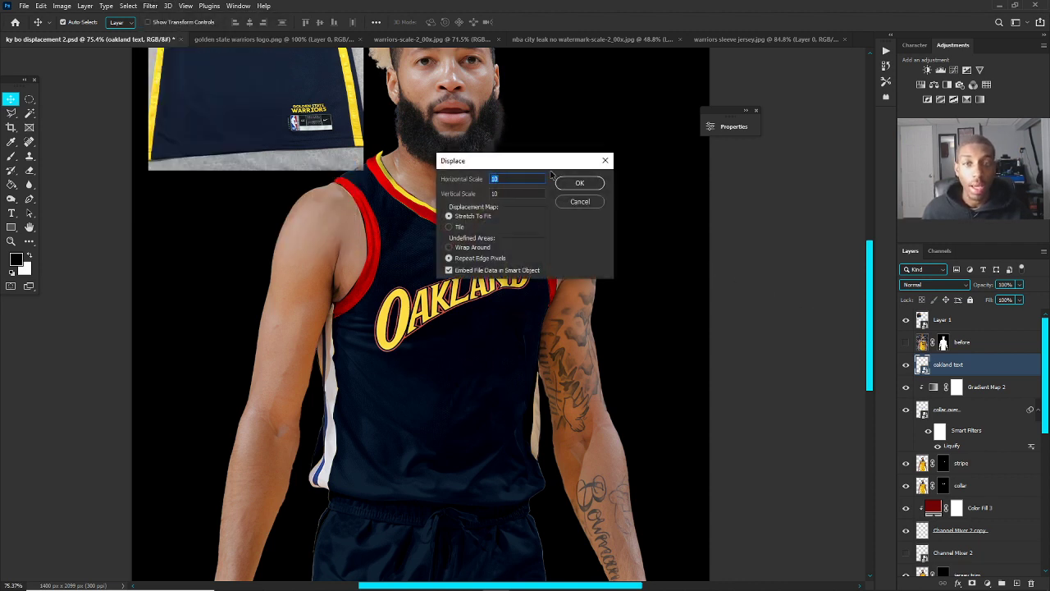
{"action": "left_click_drag", "start_coordinate": [569, 164], "coordinate": [675, 165]}
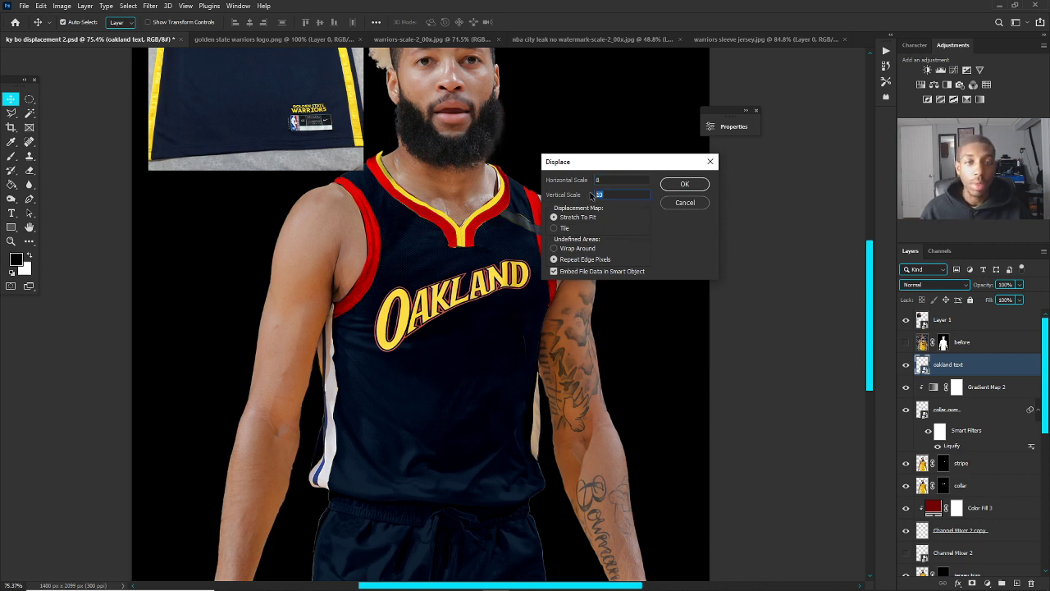
{"action": "type", "text": "8"}
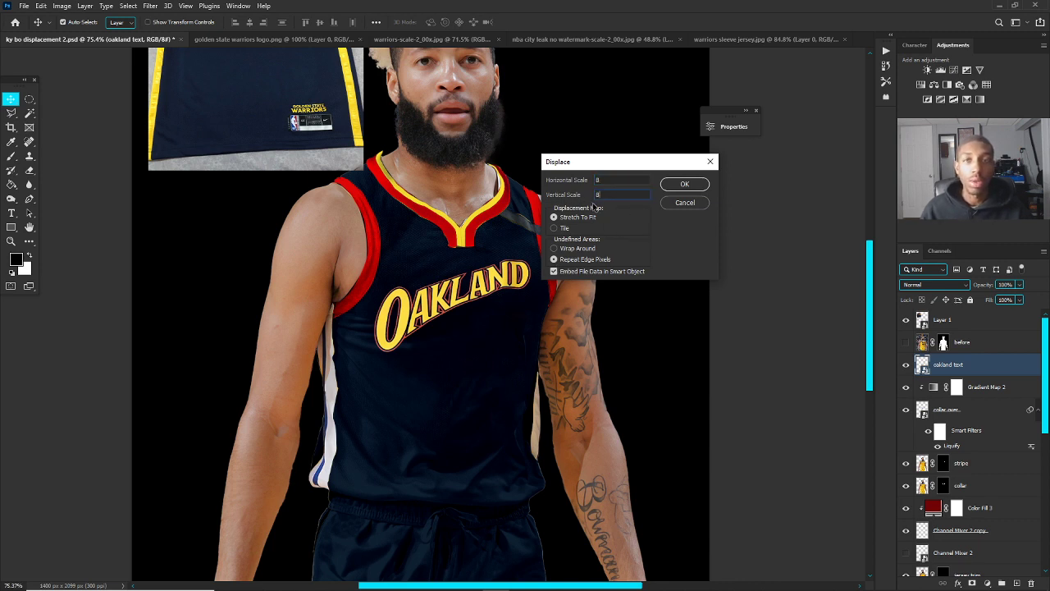
{"action": "left_click", "coordinate": [681, 185]}
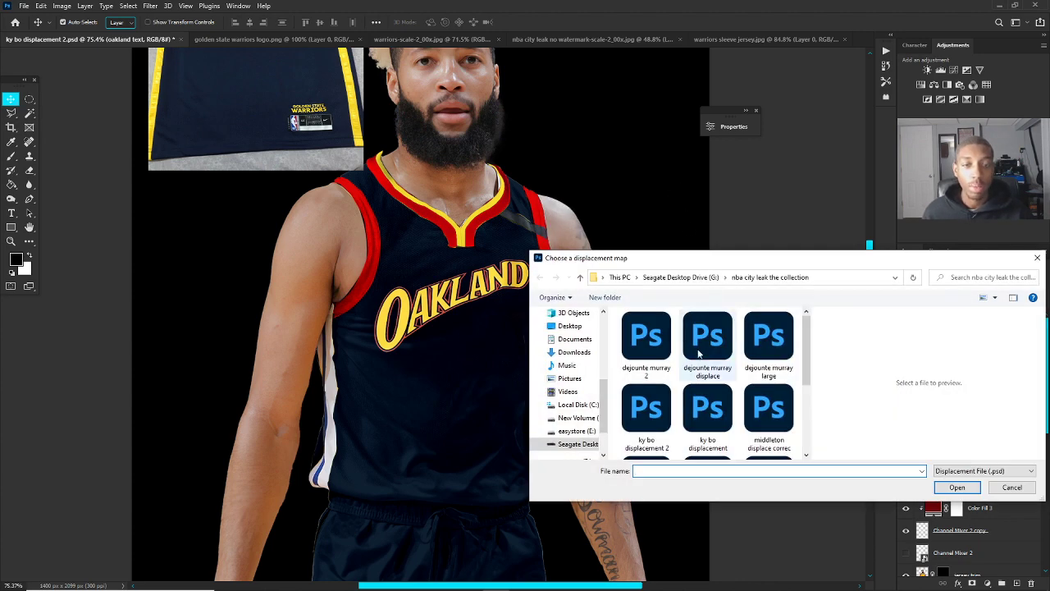
{"action": "left_click", "coordinate": [648, 415]}
{"action": "double_click", "coordinate": [648, 414]}
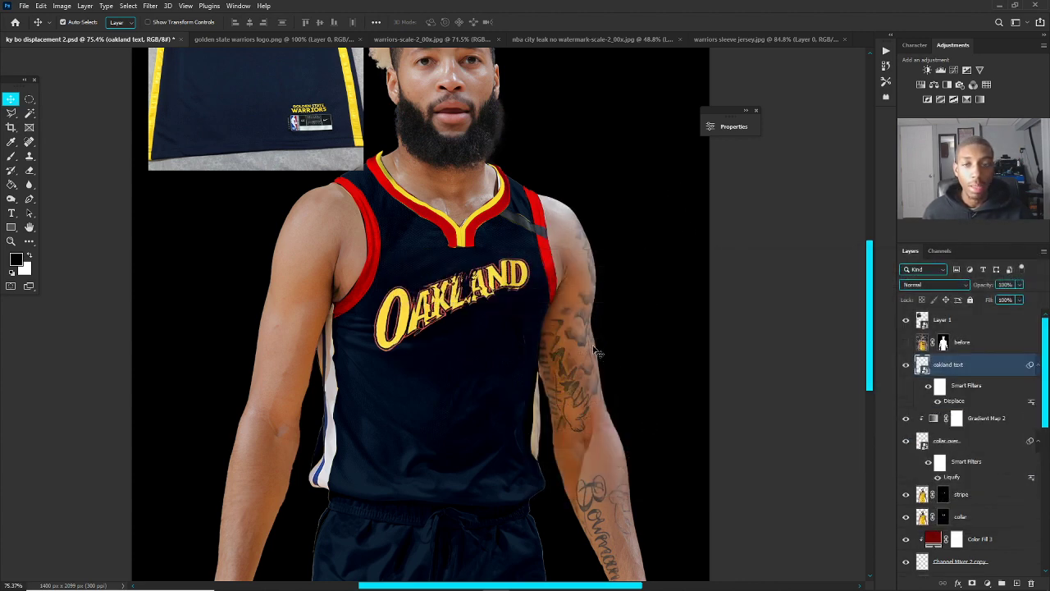
Step: Lower the scale of the oakland text layer's Displace smart filter and reapply it with the ky bo displacement 2 map
{"action": "scroll", "coordinate": [490, 288], "scroll_direction": "up", "scroll_amount": 2}
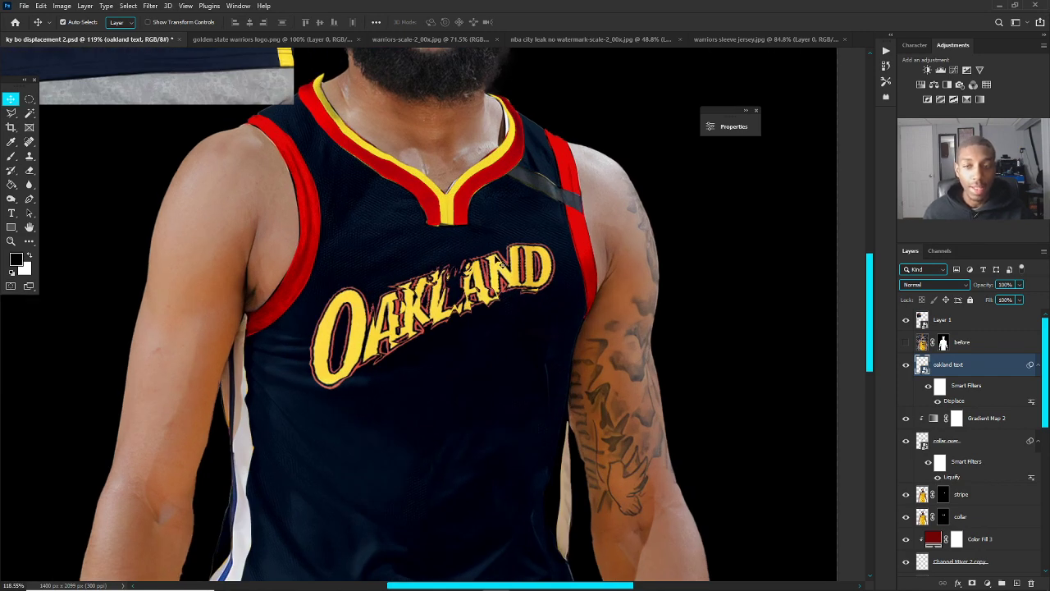
{"action": "scroll", "coordinate": [496, 261], "scroll_direction": "up", "scroll_amount": 4}
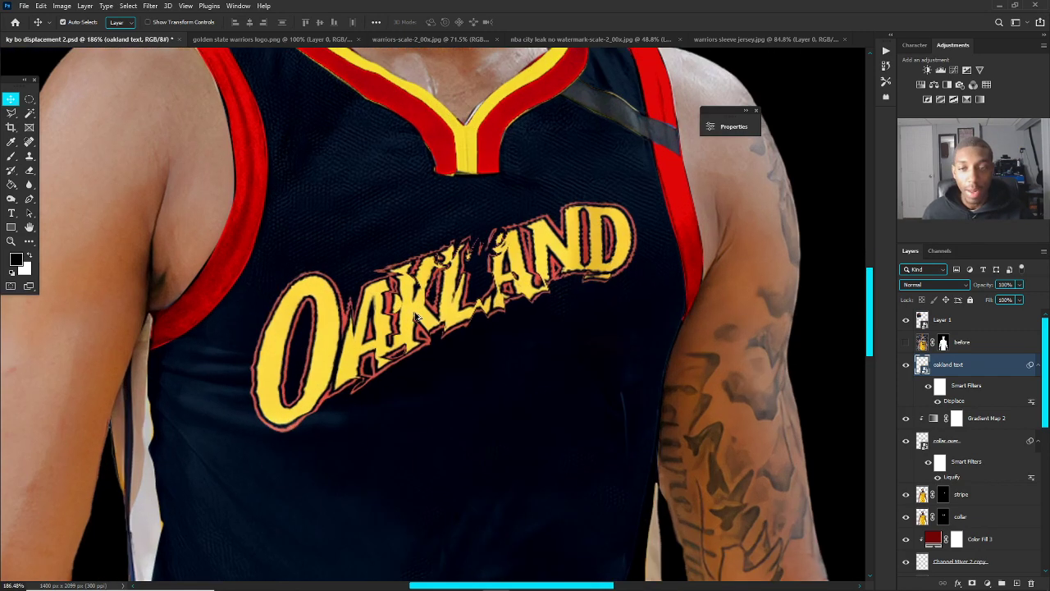
{"action": "scroll", "coordinate": [439, 223], "scroll_direction": "down", "scroll_amount": 5}
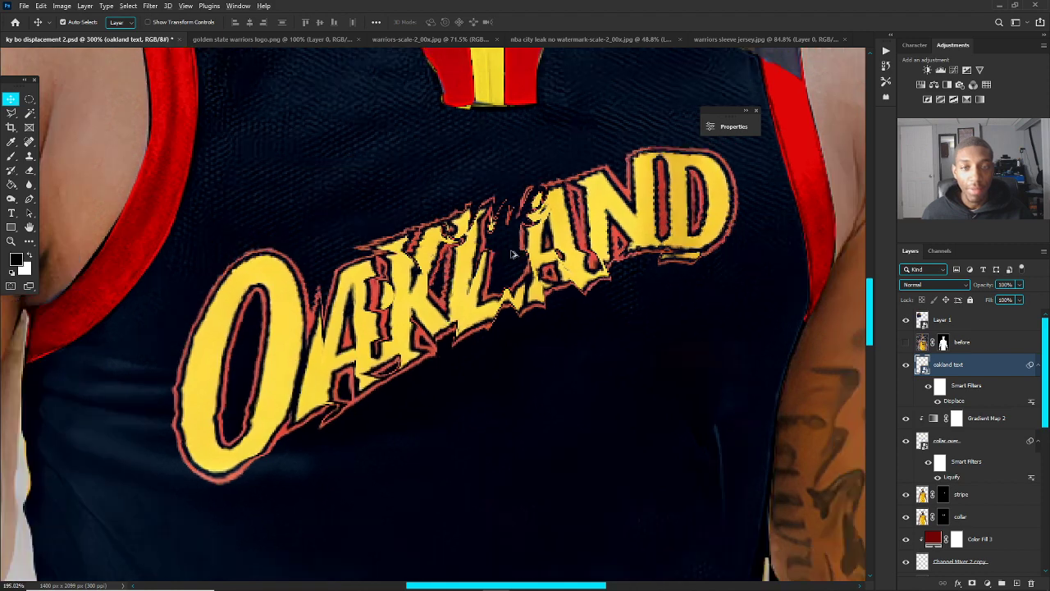
{"action": "key", "text": "ctrl+z"}
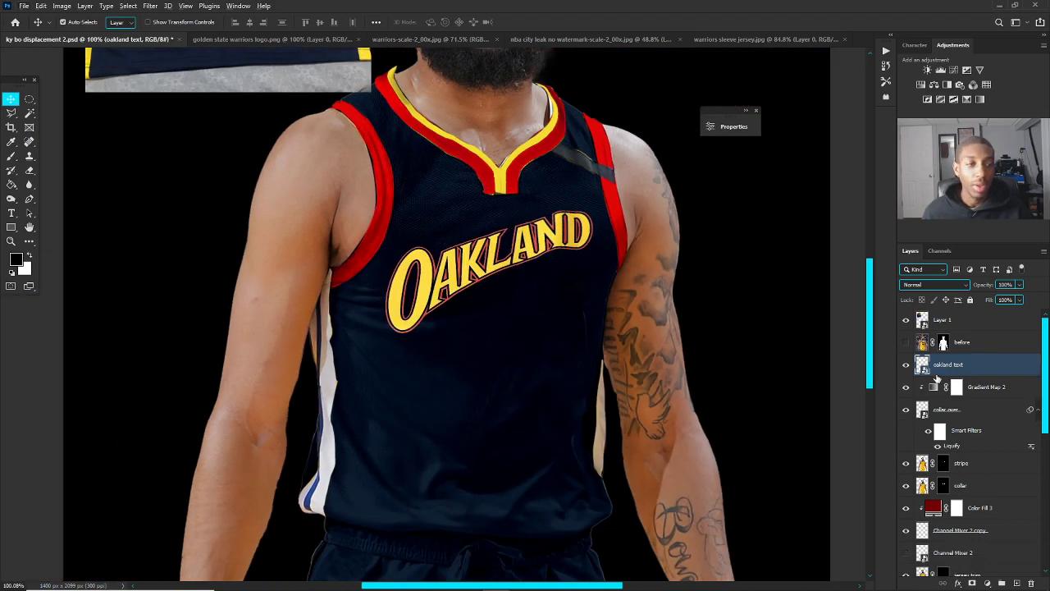
{"action": "key", "text": "ctrl+shift+z"}
{"action": "double_click", "coordinate": [950, 401]}
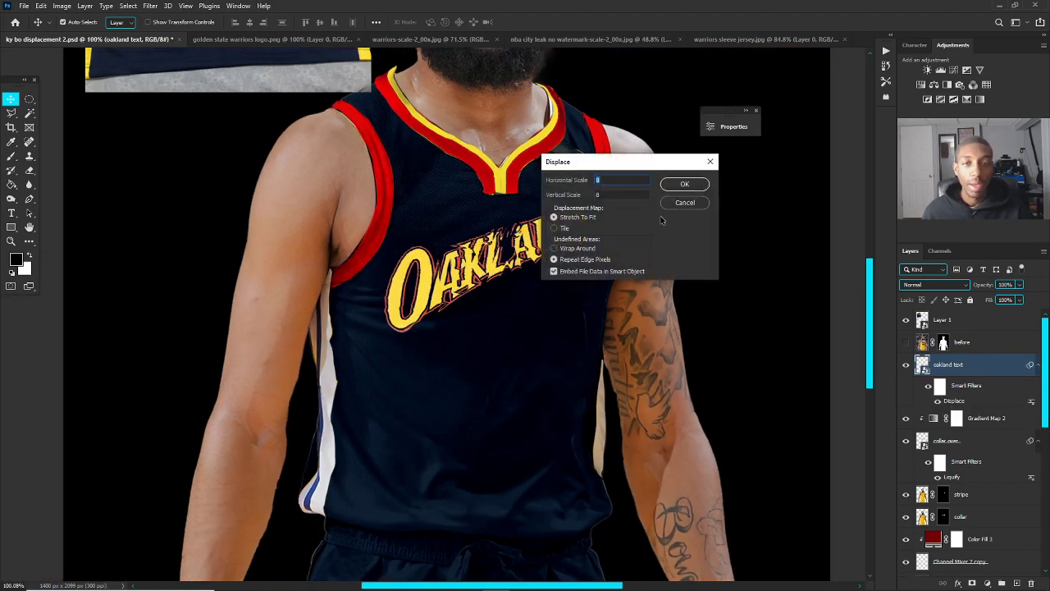
{"action": "left_click", "coordinate": [680, 186]}
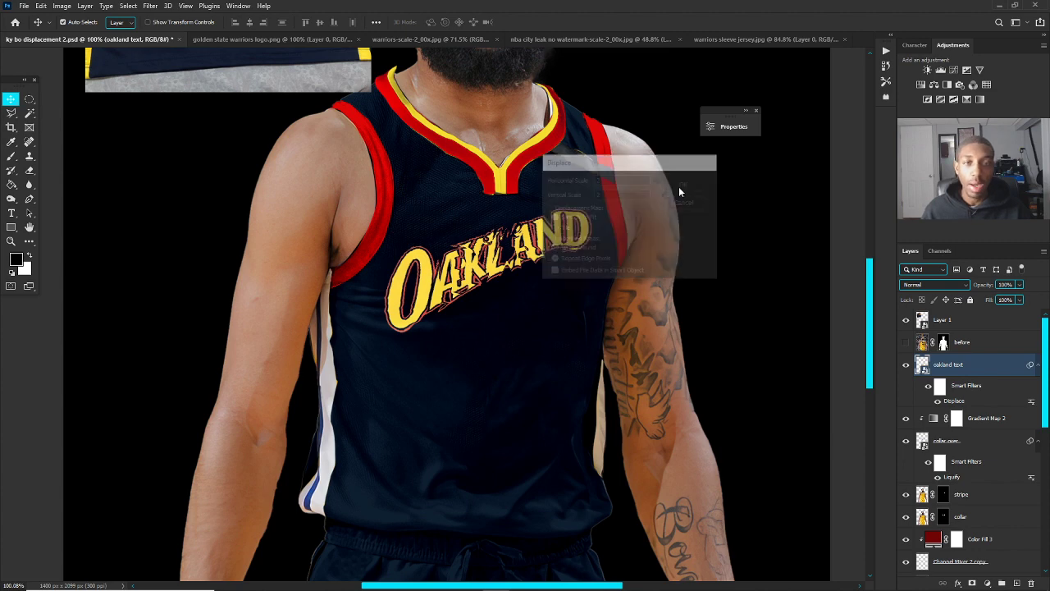
{"action": "double_click", "coordinate": [656, 406]}
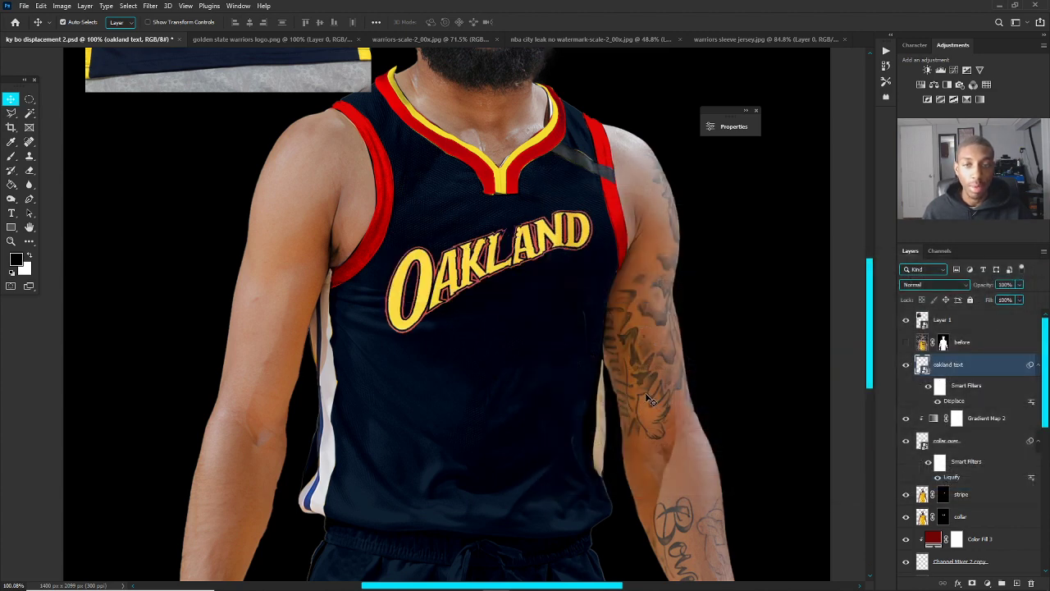
{"action": "double_click", "coordinate": [952, 401]}
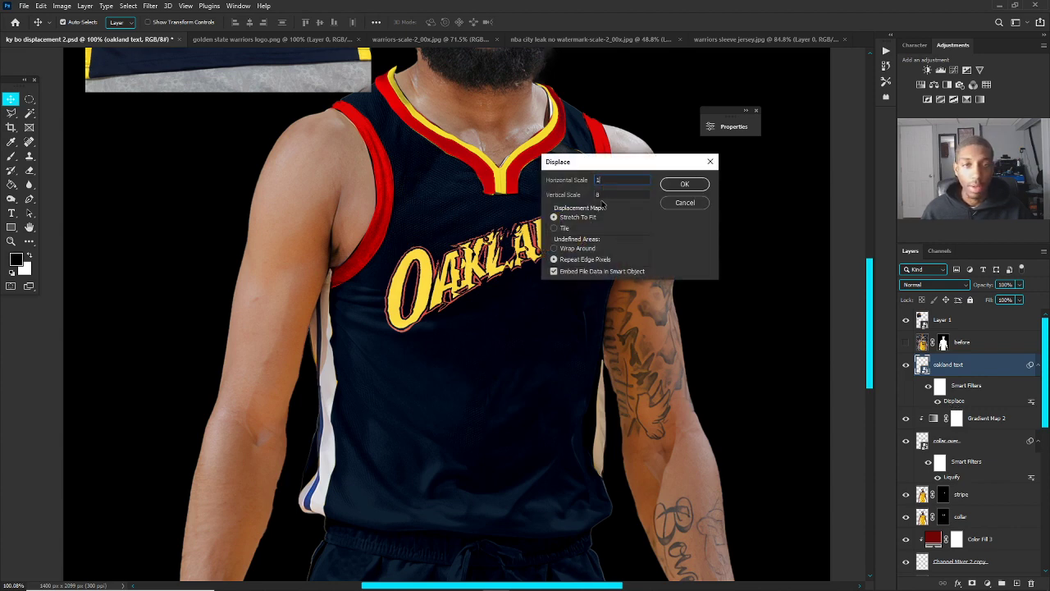
{"action": "left_click", "coordinate": [684, 183]}
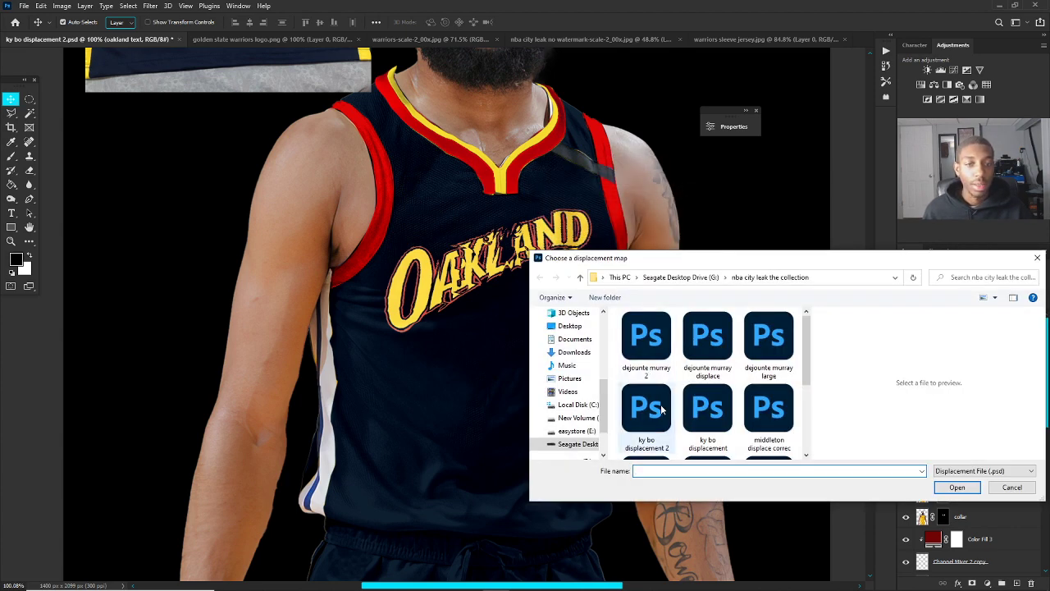
{"action": "double_click", "coordinate": [662, 402]}
Step: Examine the displaced Oakland lettering against the jersey folds and compare the whole uniform with the reference jersey
{"action": "scroll", "coordinate": [529, 260], "scroll_direction": "up", "scroll_amount": 8}
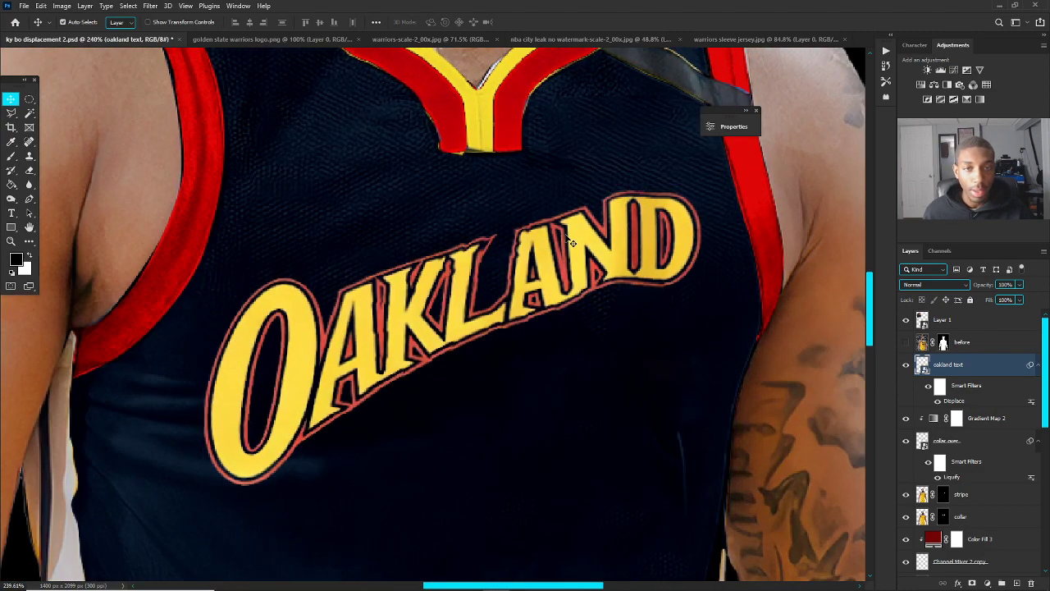
{"action": "scroll", "coordinate": [556, 276], "scroll_direction": "down", "scroll_amount": 1}
{"action": "left_click", "coordinate": [555, 275]}
{"action": "scroll", "coordinate": [542, 253], "scroll_direction": "down", "scroll_amount": 4}
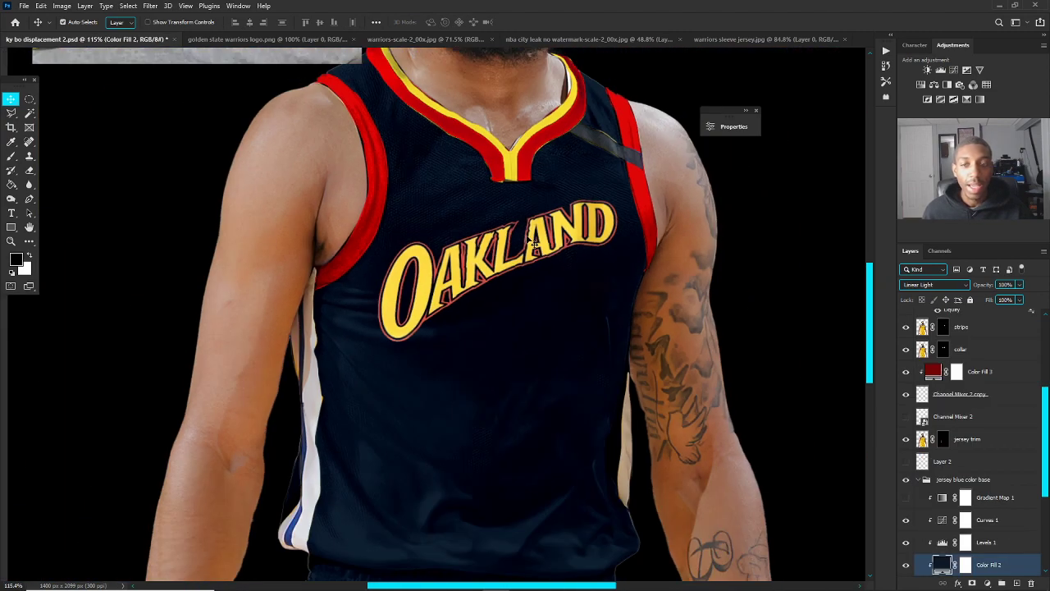
{"action": "scroll", "coordinate": [403, 286], "scroll_direction": "up", "scroll_amount": 6}
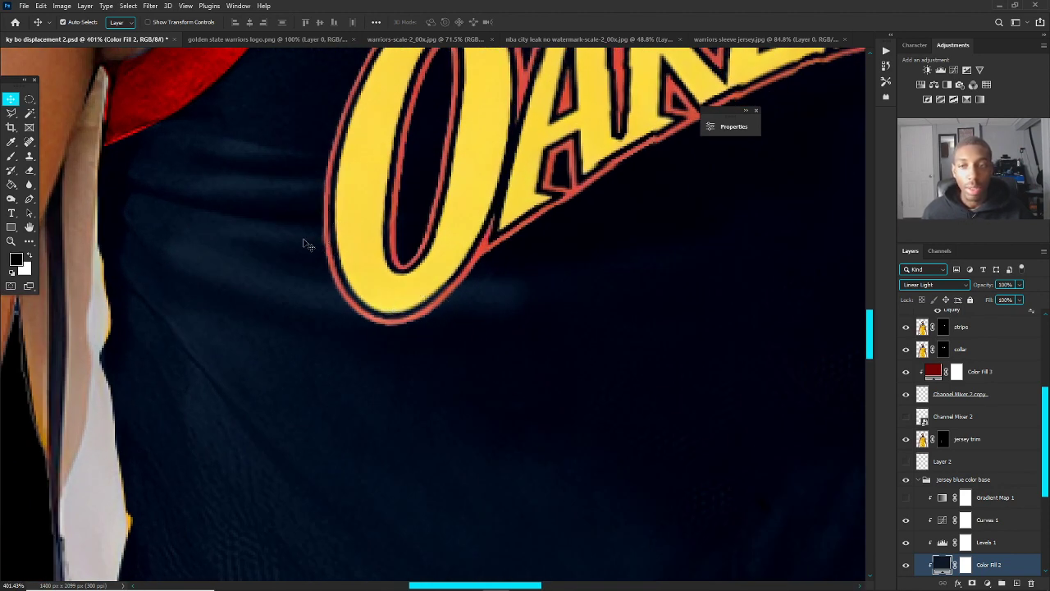
{"action": "scroll", "coordinate": [328, 241], "scroll_direction": "down", "scroll_amount": 6}
{"action": "scroll", "coordinate": [355, 217], "scroll_direction": "down", "scroll_amount": 5}
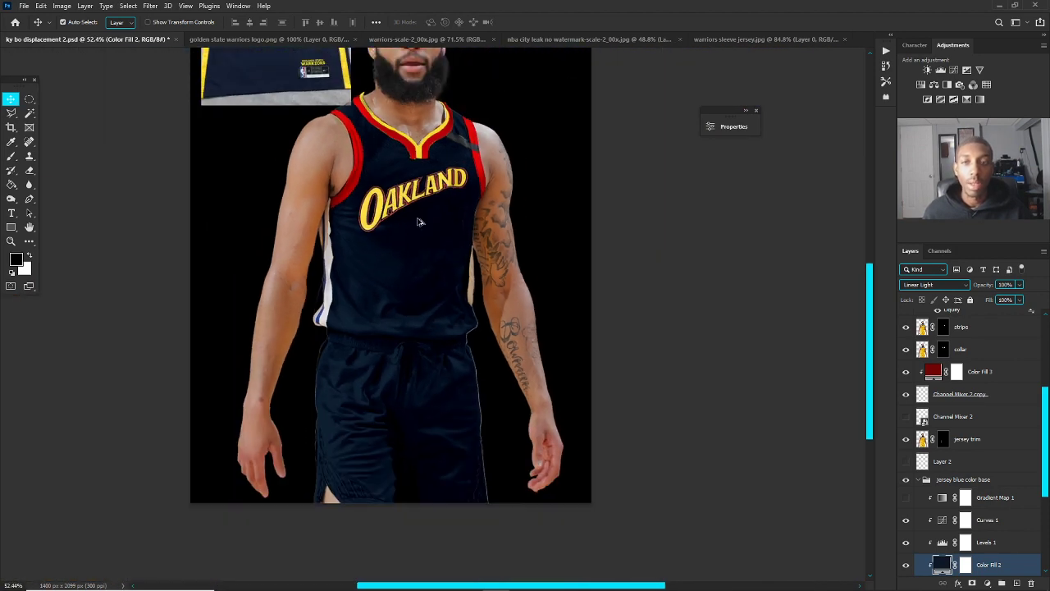
{"action": "scroll", "coordinate": [446, 242], "scroll_direction": "up", "scroll_amount": 1}
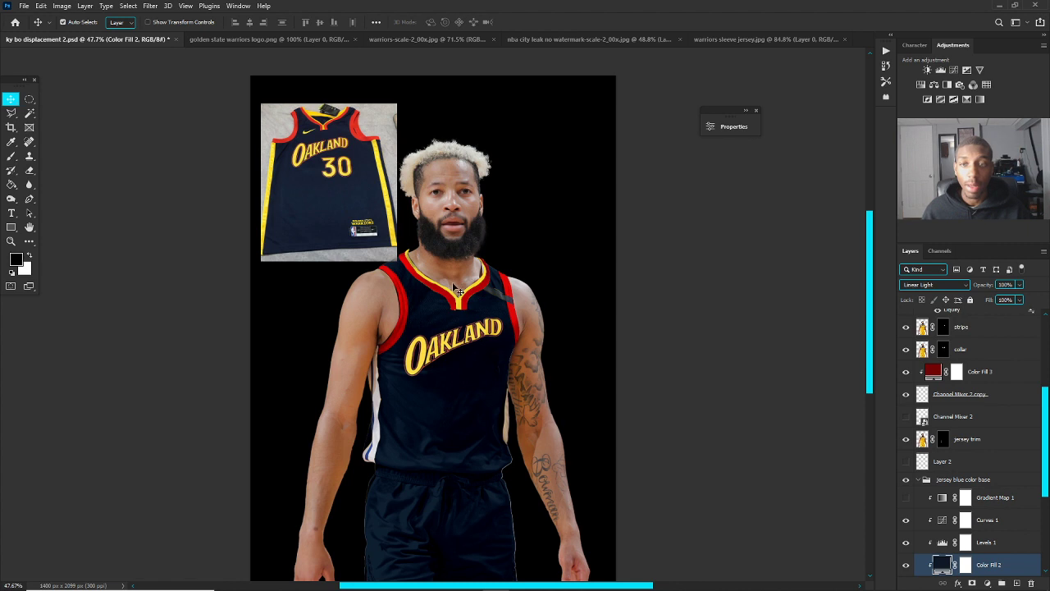
{"action": "scroll", "coordinate": [384, 414], "scroll_direction": "up", "scroll_amount": 3}
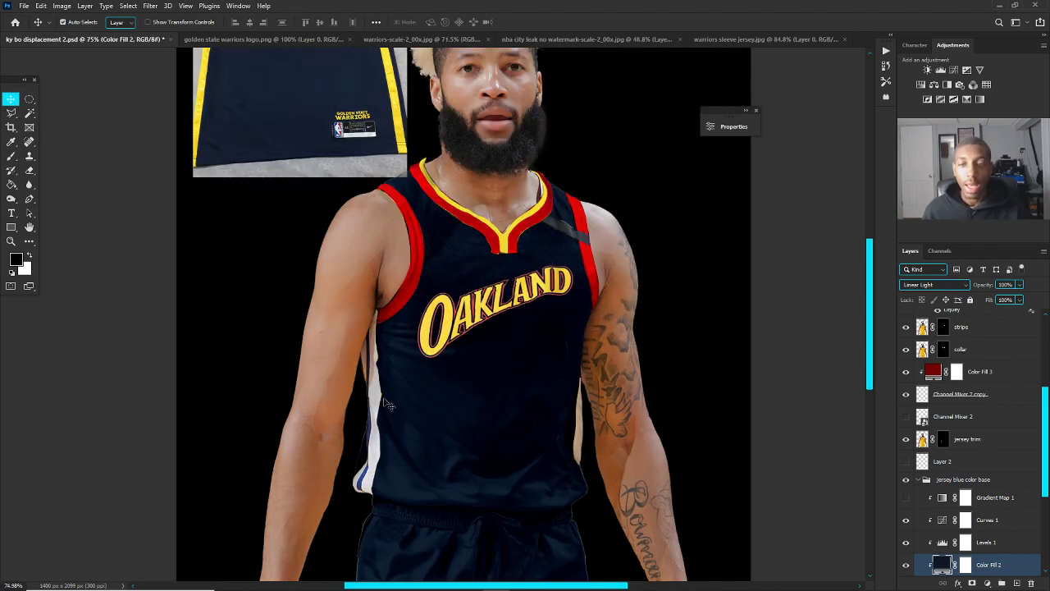
{"action": "scroll", "coordinate": [388, 406], "scroll_direction": "up", "scroll_amount": 1}
Step: Select the jersey trim layer, try shifting it across the jersey, and undo the move
{"action": "left_click", "coordinate": [380, 414]}
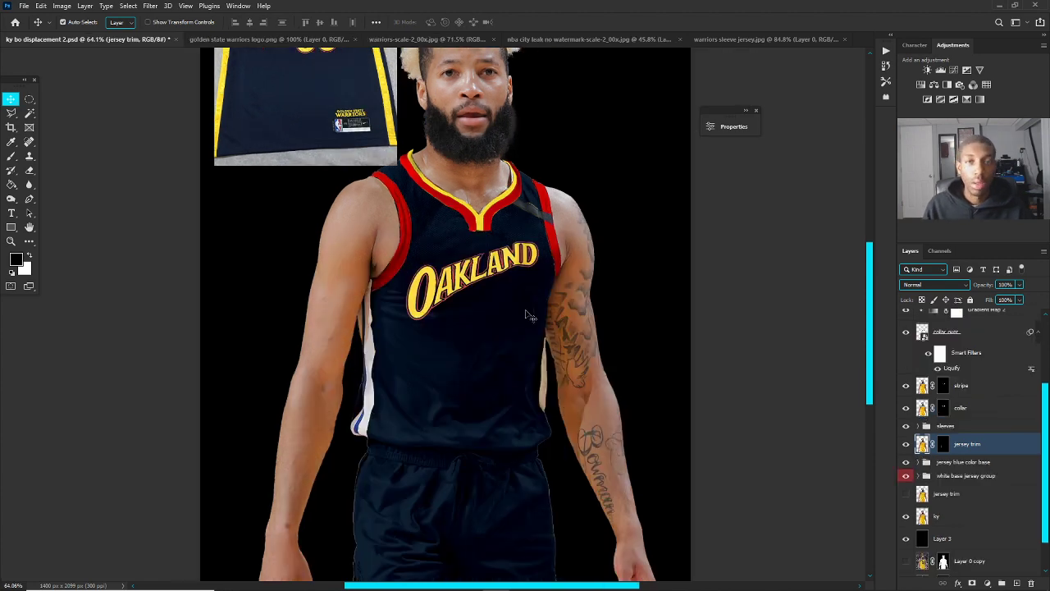
{"action": "scroll", "coordinate": [370, 357], "scroll_direction": "up", "scroll_amount": 1}
{"action": "key", "text": "Right"}
{"action": "key", "text": "Right"}
{"action": "left_click_drag", "start_coordinate": [387, 341], "coordinate": [459, 366]}
{"action": "key", "text": "ctrl+z"}
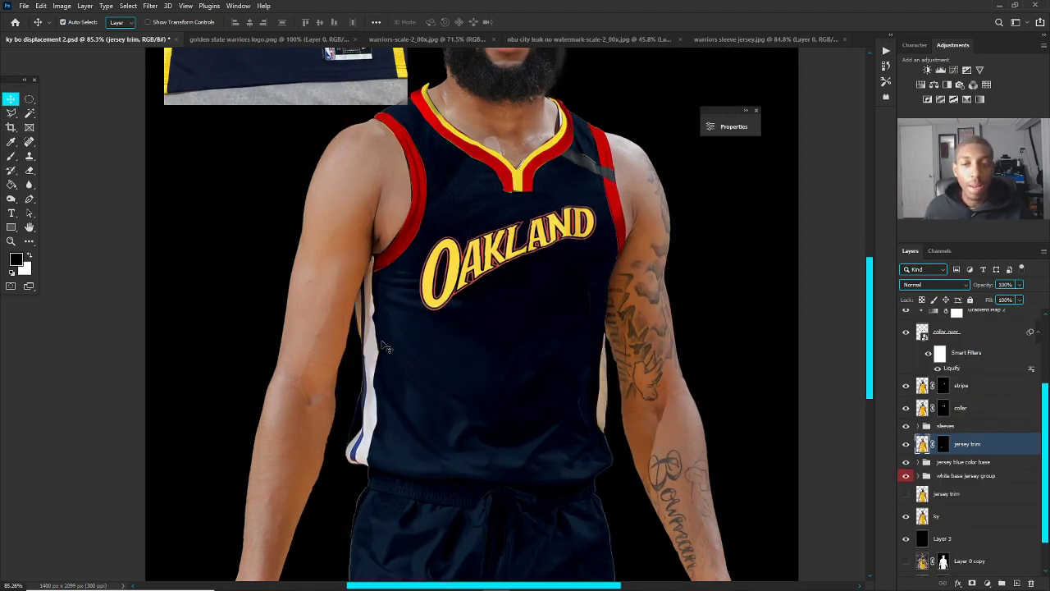
{"action": "scroll", "coordinate": [390, 324], "scroll_direction": "down", "scroll_amount": 4}
{"action": "scroll", "coordinate": [355, 169], "scroll_direction": "up", "scroll_amount": 1}
{"action": "scroll", "coordinate": [335, 137], "scroll_direction": "up", "scroll_amount": 3}
{"action": "scroll", "coordinate": [334, 139], "scroll_direction": "up", "scroll_amount": 1}
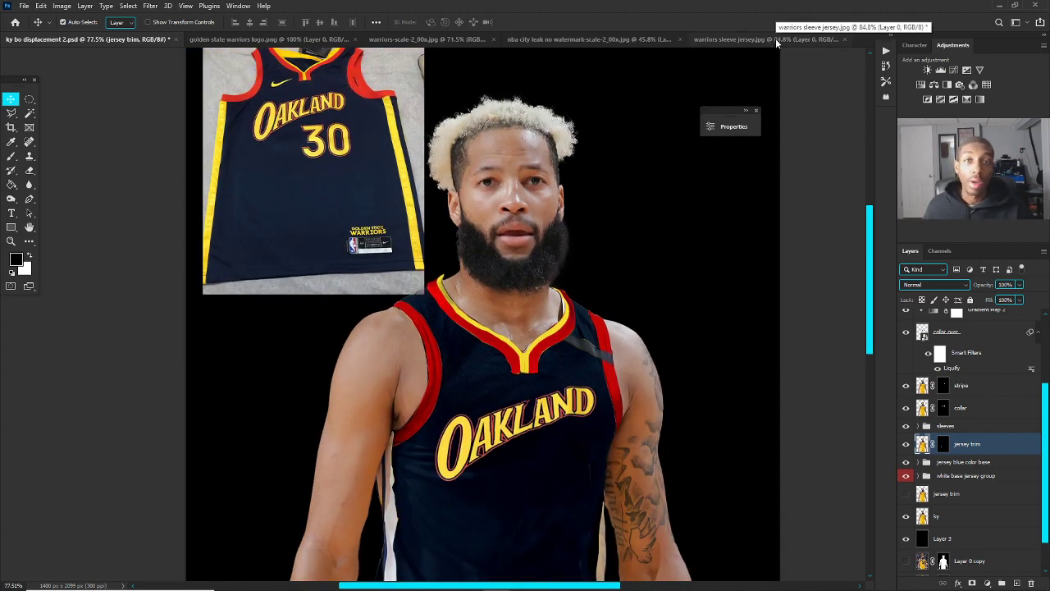
Step: Copy the cut-out yellow side stripe from the nba city leak image into the ky bo displacement 2 document, above the jersey trim layer
{"action": "left_click", "coordinate": [550, 39]}
{"action": "scroll", "coordinate": [574, 279], "scroll_direction": "up", "scroll_amount": 1}
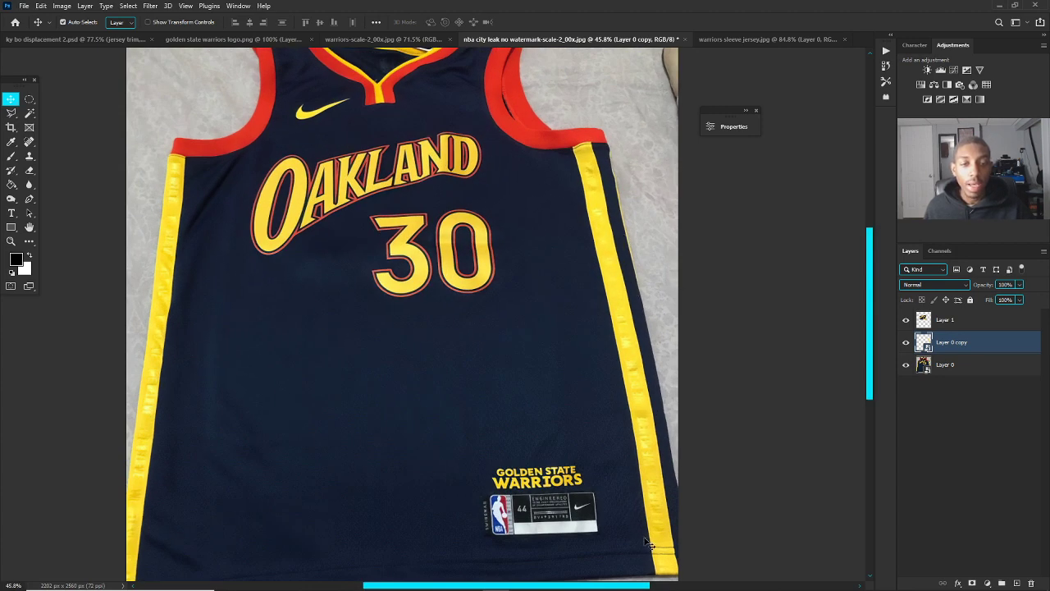
{"action": "left_click", "coordinate": [907, 365]}
{"action": "left_click", "coordinate": [907, 366]}
{"action": "scroll", "coordinate": [597, 307], "scroll_direction": "up", "scroll_amount": 3}
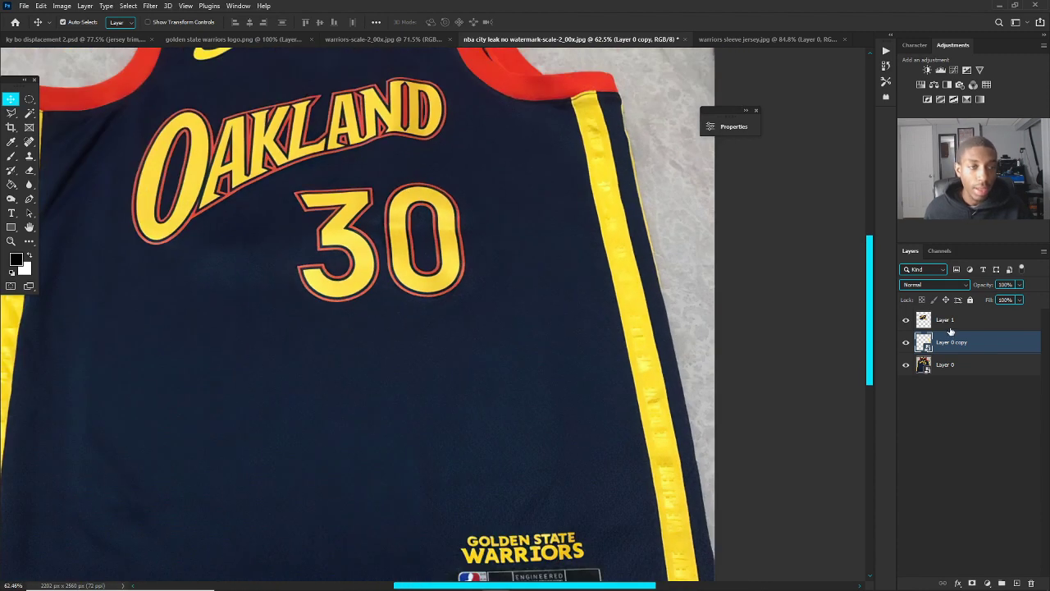
{"action": "left_click", "coordinate": [906, 365]}
{"action": "left_click", "coordinate": [907, 343]}
{"action": "left_click", "coordinate": [907, 343]}
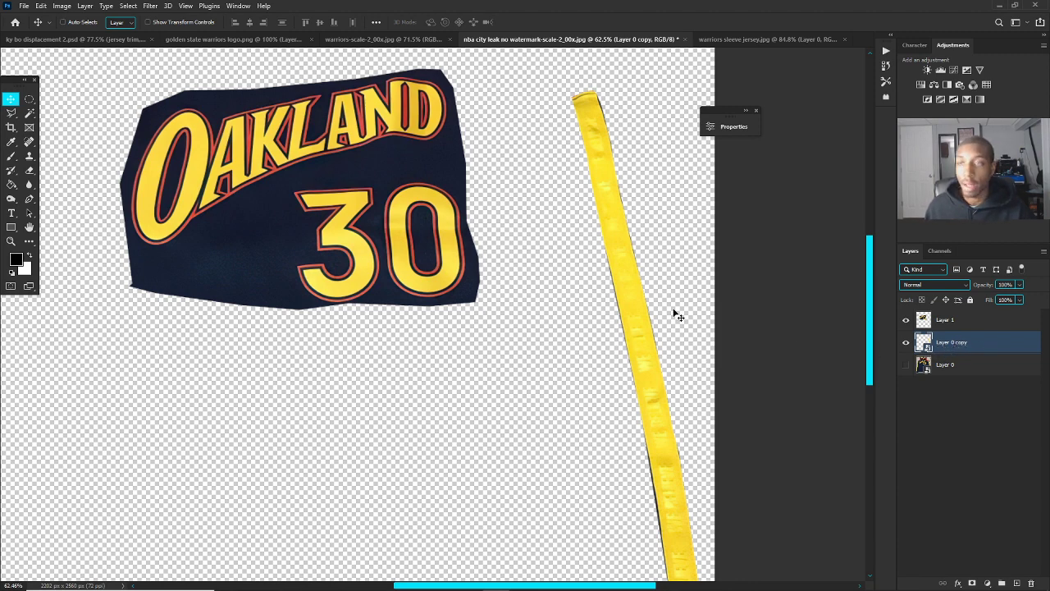
{"action": "left_click", "coordinate": [238, 38]}
{"action": "left_click", "coordinate": [52, 39]}
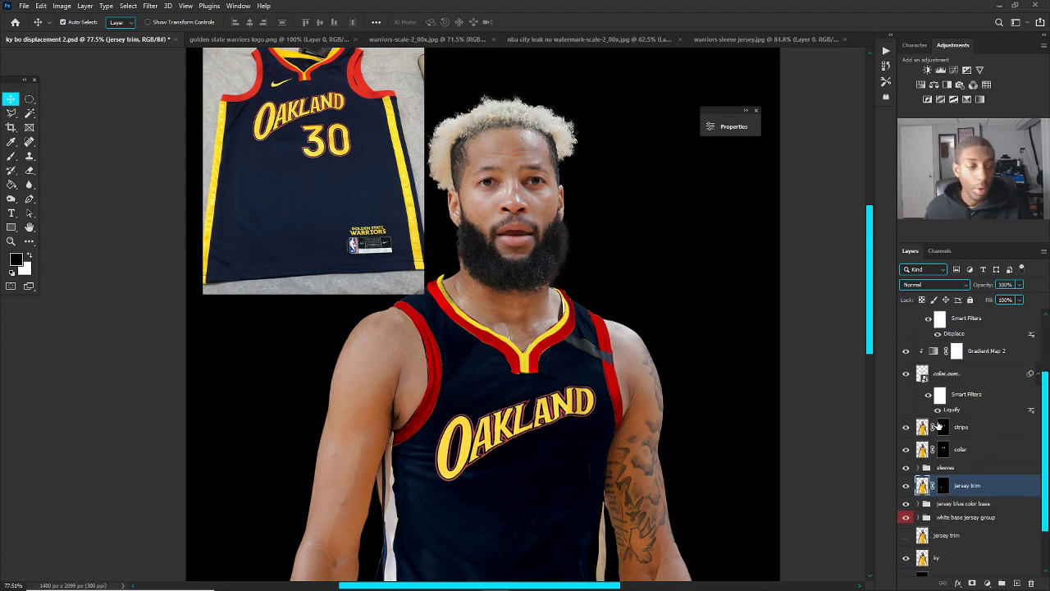
{"action": "scroll", "coordinate": [971, 460], "scroll_direction": "down", "scroll_amount": 3}
{"action": "key", "text": "ctrl+v"}
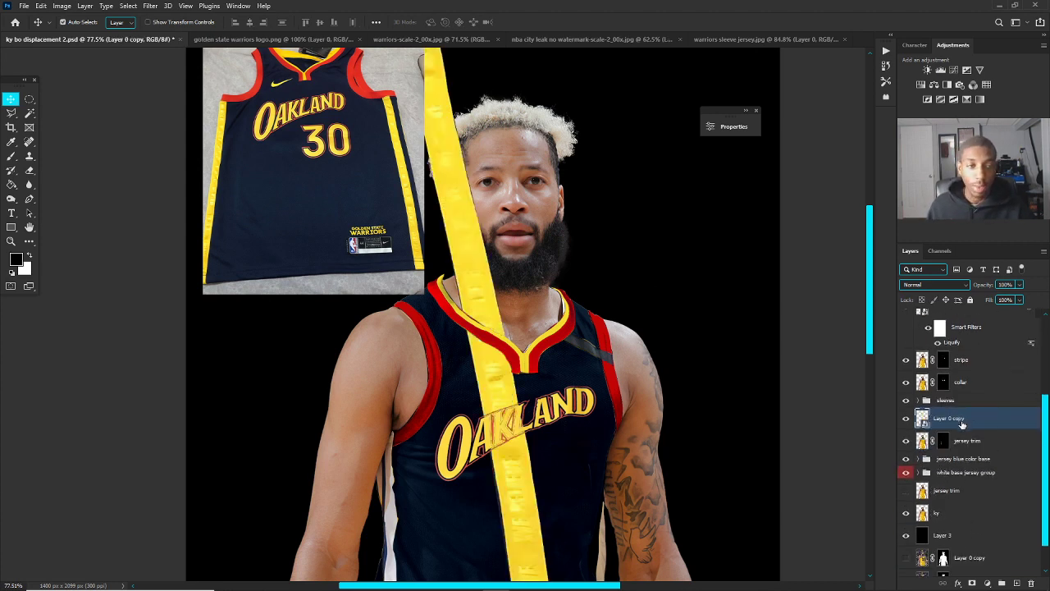
Step: Rename the pasted stripe layer as trim 1, scale it to 9.77%, and place it beside the player's arm
{"action": "double_click", "coordinate": [951, 418]}
{"action": "type", "text": "ky"}
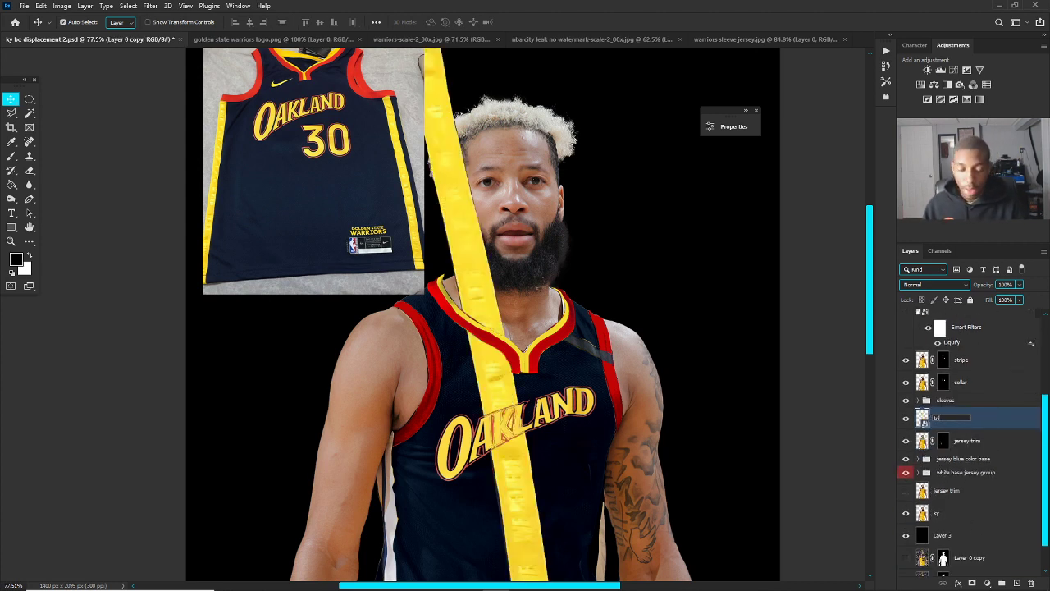
{"action": "type", "text": " 1"}
{"action": "key", "text": "Return"}
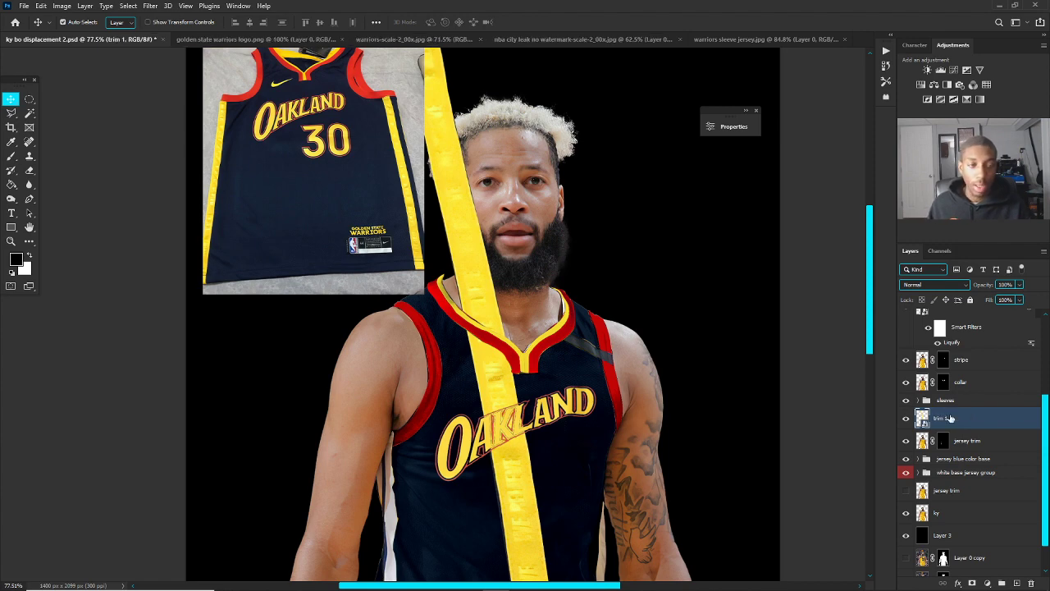
{"action": "key", "text": "ctrl+t"}
{"action": "left_click_drag", "start_coordinate": [571, 360], "coordinate": [274, 371]}
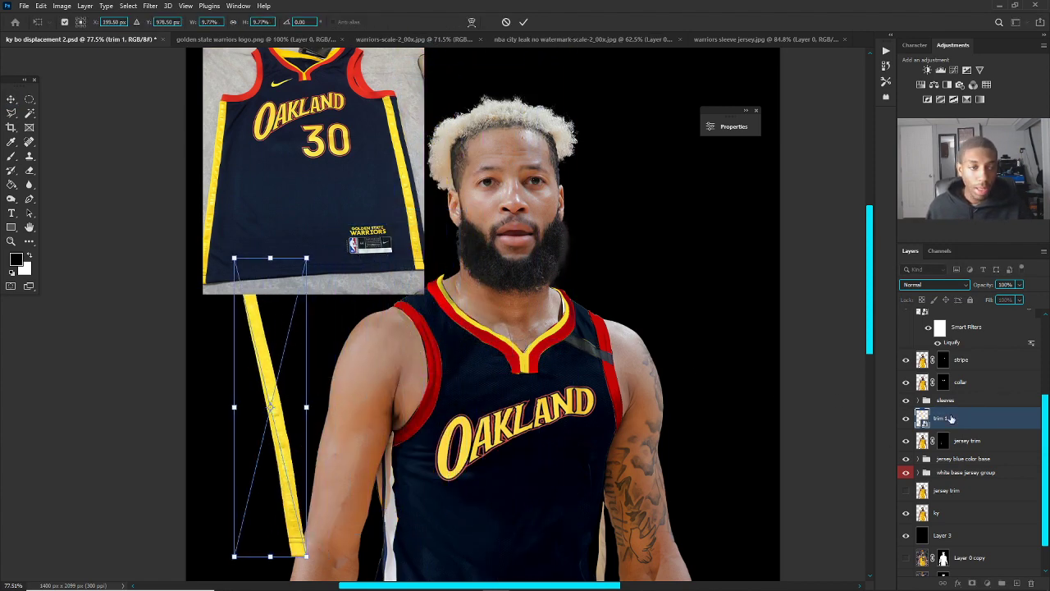
{"action": "key", "text": "Return"}
Step: Duplicate the trim 1 layer as trim 2, place the copy below trim 1, and hide it
{"action": "key", "text": "ctrl+j"}
{"action": "left_click", "coordinate": [947, 435]}
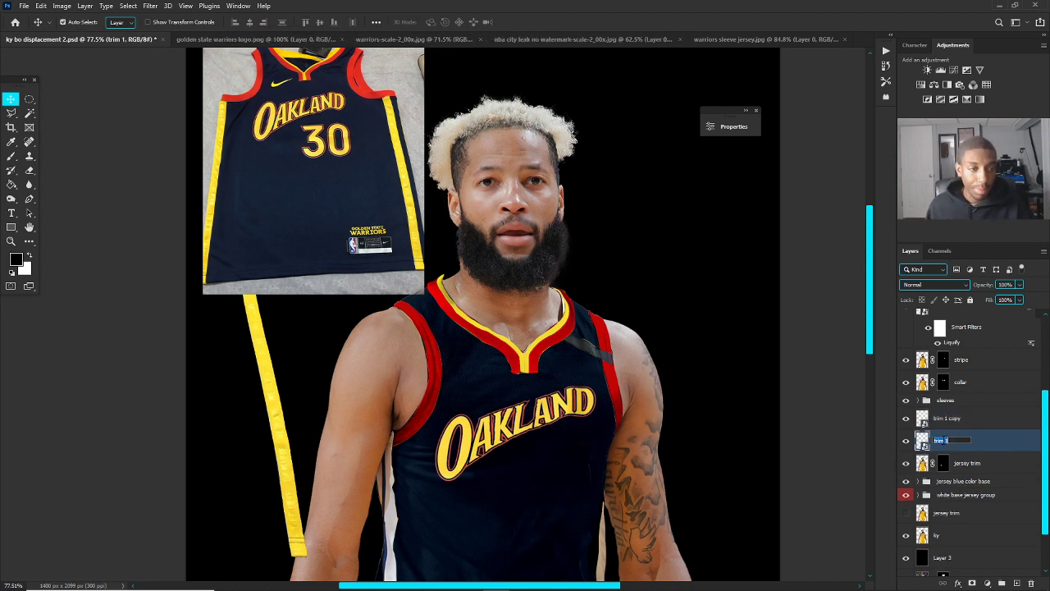
{"action": "double_click", "coordinate": [954, 418]}
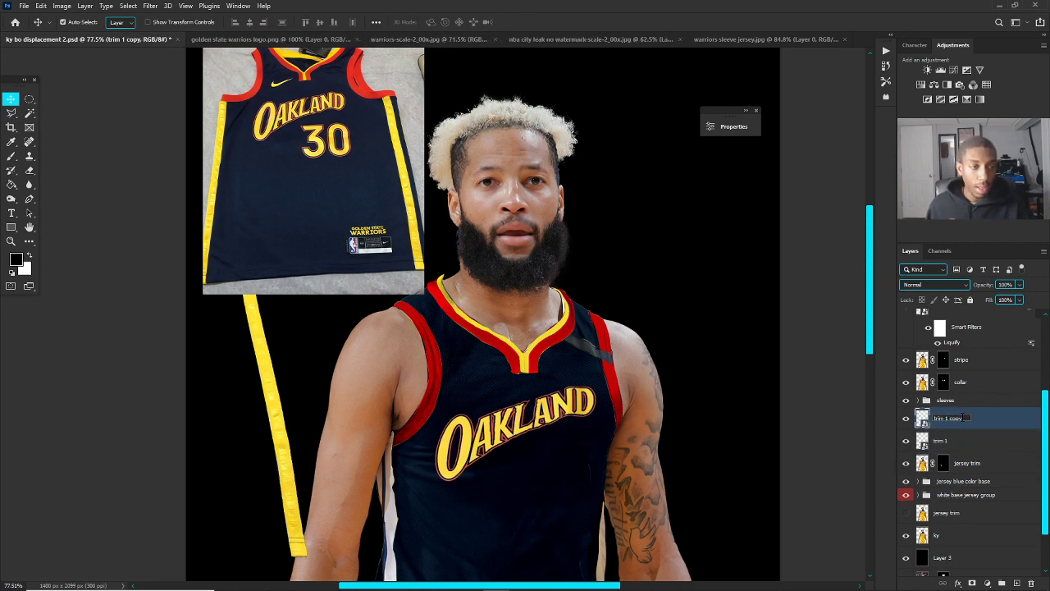
{"action": "key", "text": "BackSpace"}
{"action": "key", "text": "BackSpace"}
{"action": "key", "text": "BackSpace"}
{"action": "key", "text": "BackSpace"}
{"action": "key", "text": "BackSpace"}
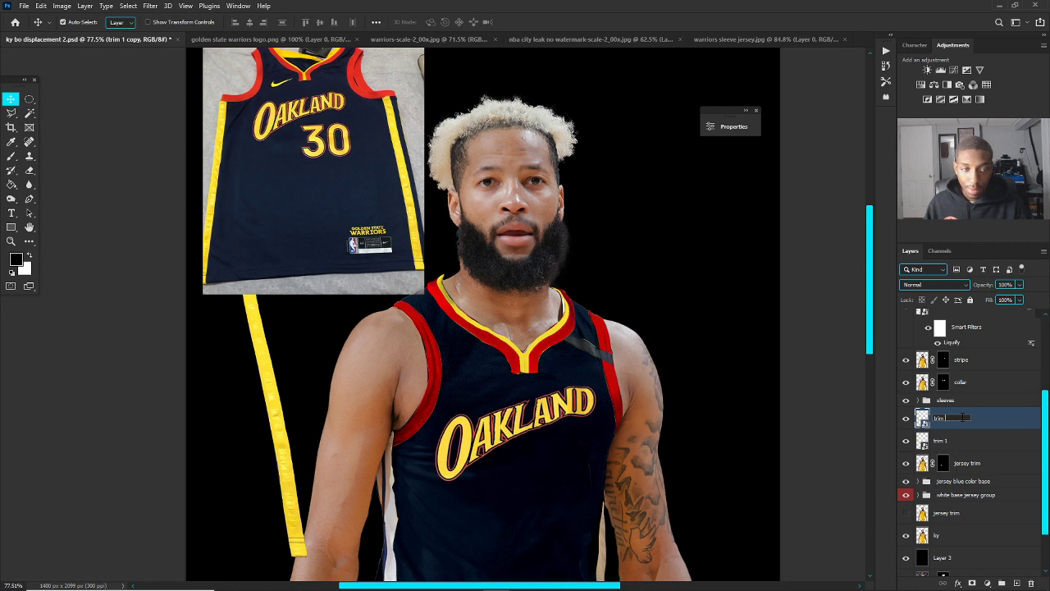
{"action": "type", "text": "2"}
{"action": "key", "text": "Return"}
{"action": "left_click_drag", "start_coordinate": [964, 420], "coordinate": [952, 448]}
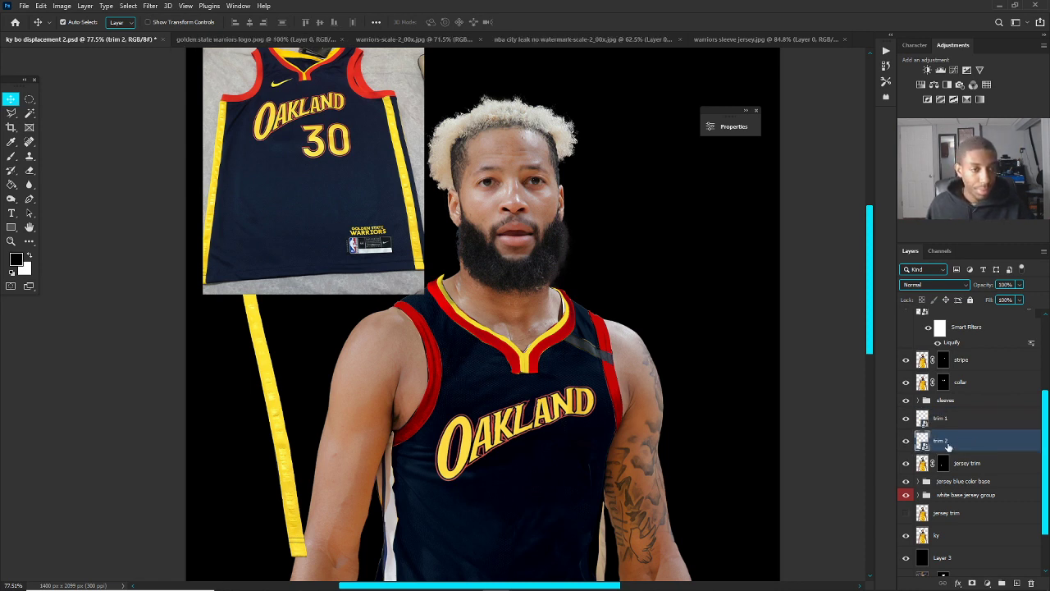
{"action": "left_click", "coordinate": [906, 441]}
Step: Move and rotate the trim 1 stripe so it runs along the jersey's side edge beside the tattoo-free arm
{"action": "left_click", "coordinate": [944, 418]}
{"action": "key", "text": "ctrl+t"}
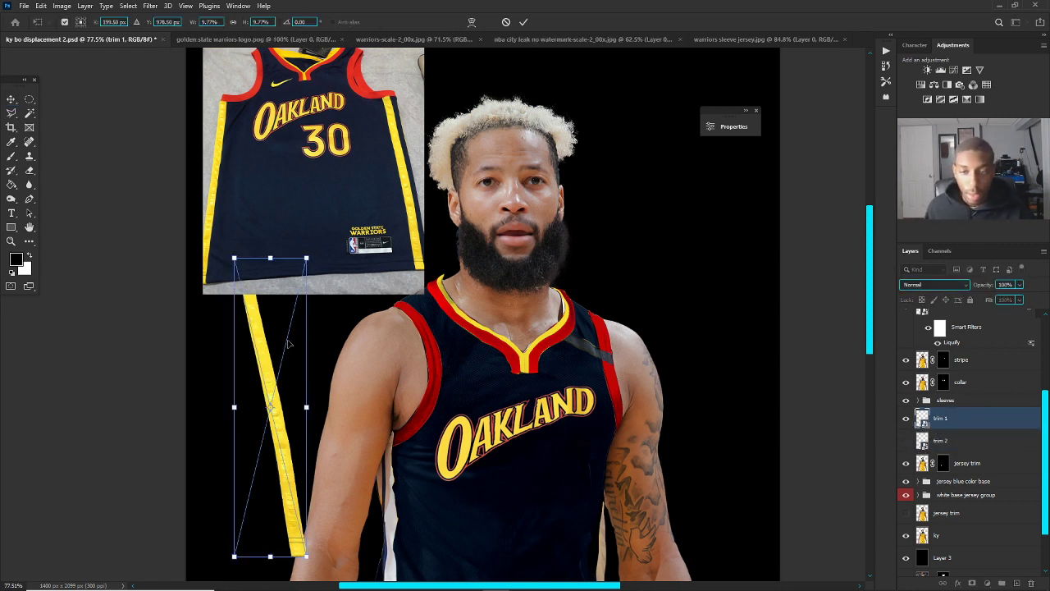
{"action": "left_click_drag", "start_coordinate": [271, 427], "coordinate": [443, 423]}
{"action": "left_click_drag", "start_coordinate": [870, 272], "coordinate": [858, 312]}
{"action": "scroll", "coordinate": [436, 303], "scroll_direction": "up", "scroll_amount": 2}
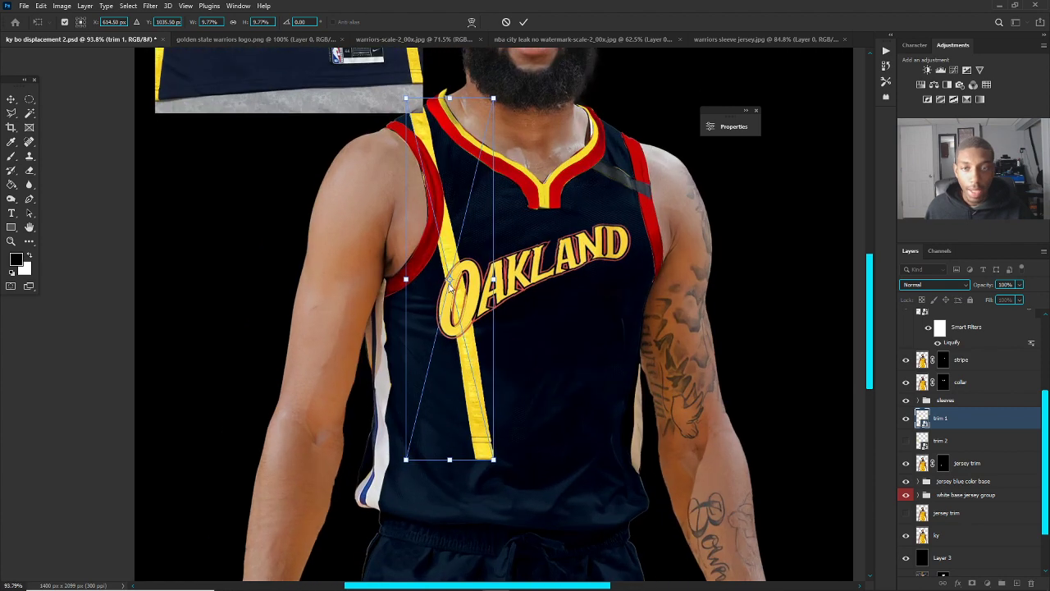
{"action": "left_click_drag", "start_coordinate": [494, 99], "coordinate": [487, 128]}
{"action": "left_click_drag", "start_coordinate": [495, 206], "coordinate": [388, 283]}
Step: Warp the trim 1 stripe to follow the jersey's side, pulling its upper end down to the armhole
{"action": "right_click", "coordinate": [392, 296]}
{"action": "left_click", "coordinate": [412, 409]}
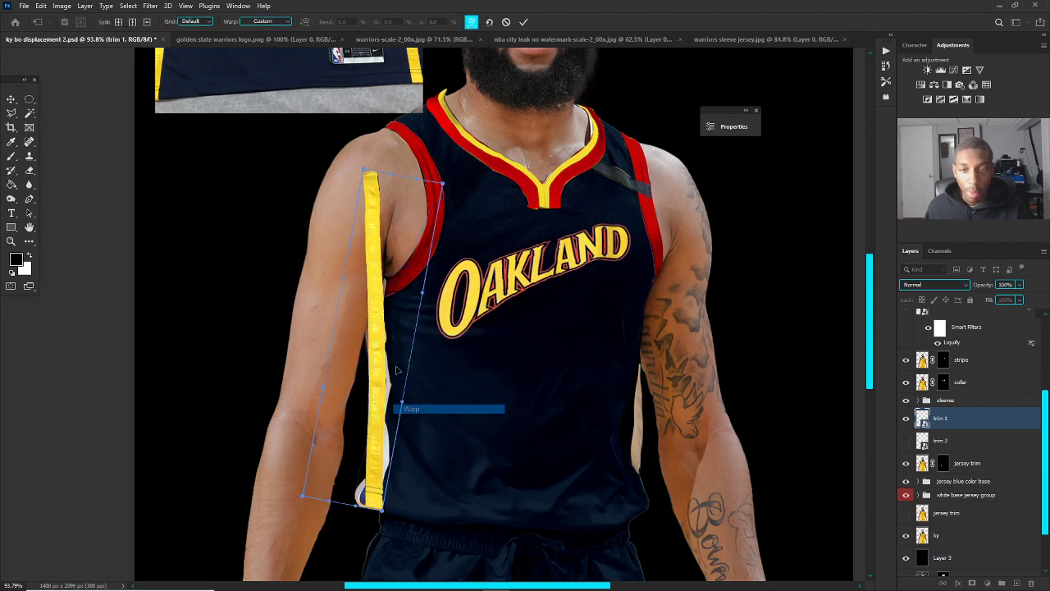
{"action": "left_click_drag", "start_coordinate": [382, 363], "coordinate": [370, 431]}
{"action": "left_click_drag", "start_coordinate": [377, 255], "coordinate": [371, 253]}
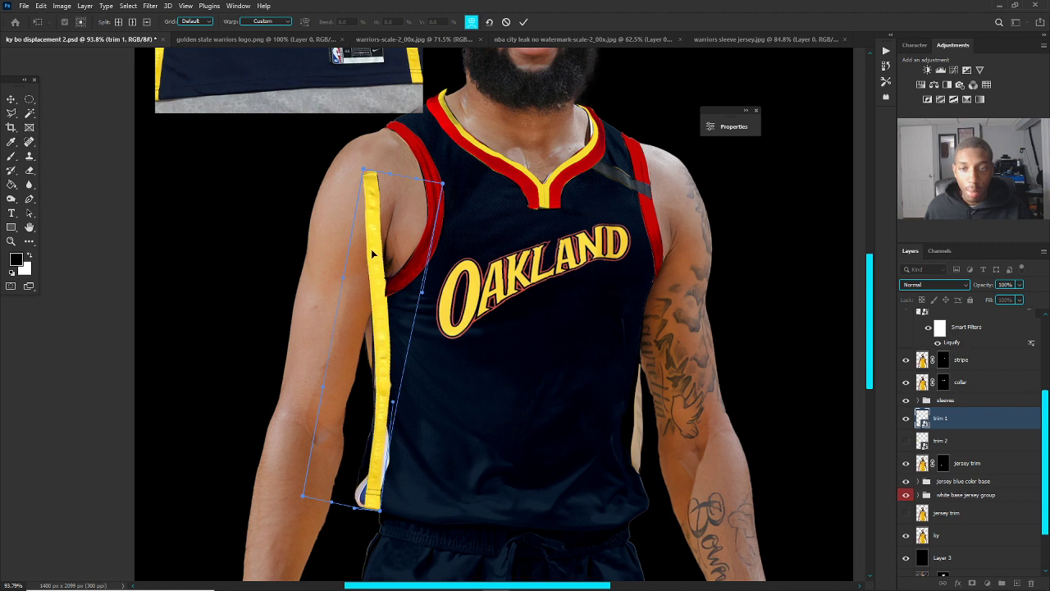
{"action": "left_click_drag", "start_coordinate": [374, 194], "coordinate": [386, 269]}
{"action": "left_click", "coordinate": [384, 456], "text": "alt"}
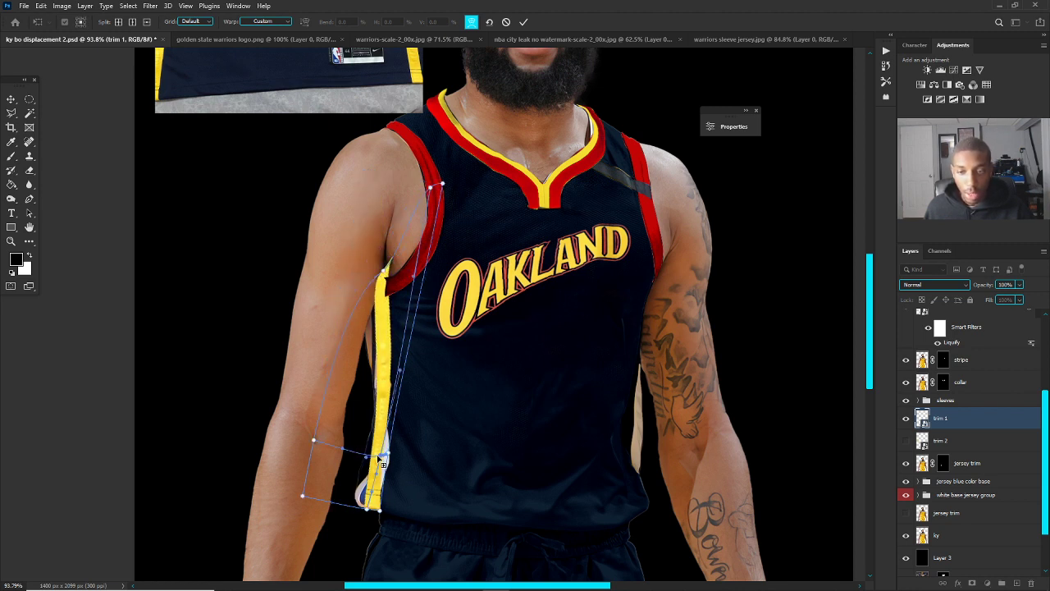
{"action": "key", "text": "ctrl+z"}
Step: Refine the warp of the lower trim 1 stripe to match the jersey's curved edge near the hem, and apply it
{"action": "mouse_move", "coordinate": [383, 454]}
{"action": "left_mouse_down"}
{"action": "mouse_move", "coordinate": [379, 476]}
{"action": "mouse_move", "coordinate": [387, 466]}
{"action": "left_mouse_up"}
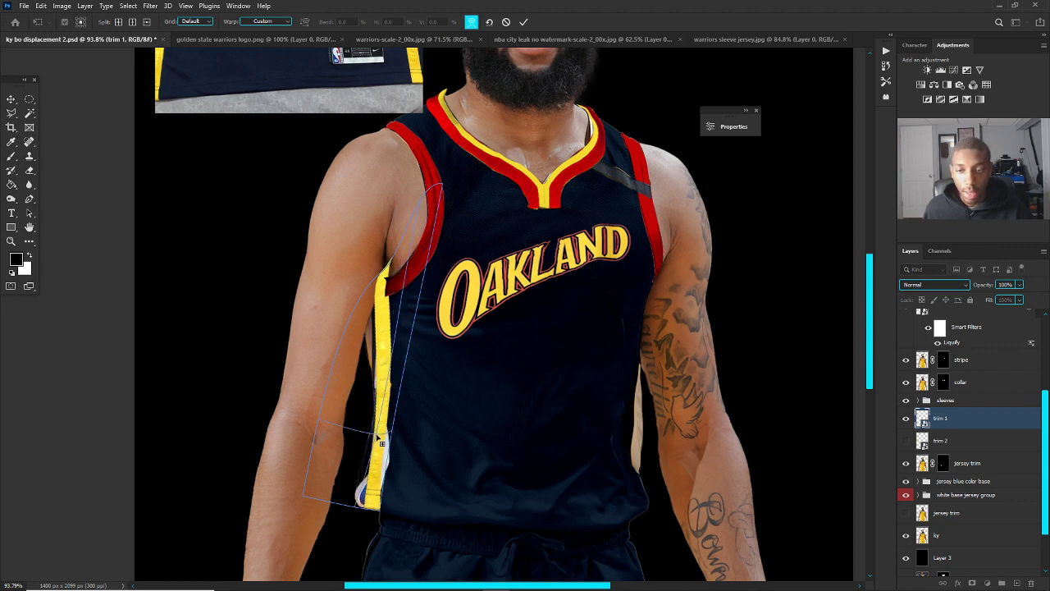
{"action": "left_click", "coordinate": [378, 436]}
{"action": "left_click_drag", "start_coordinate": [379, 435], "coordinate": [392, 456]}
{"action": "left_click", "coordinate": [390, 457]}
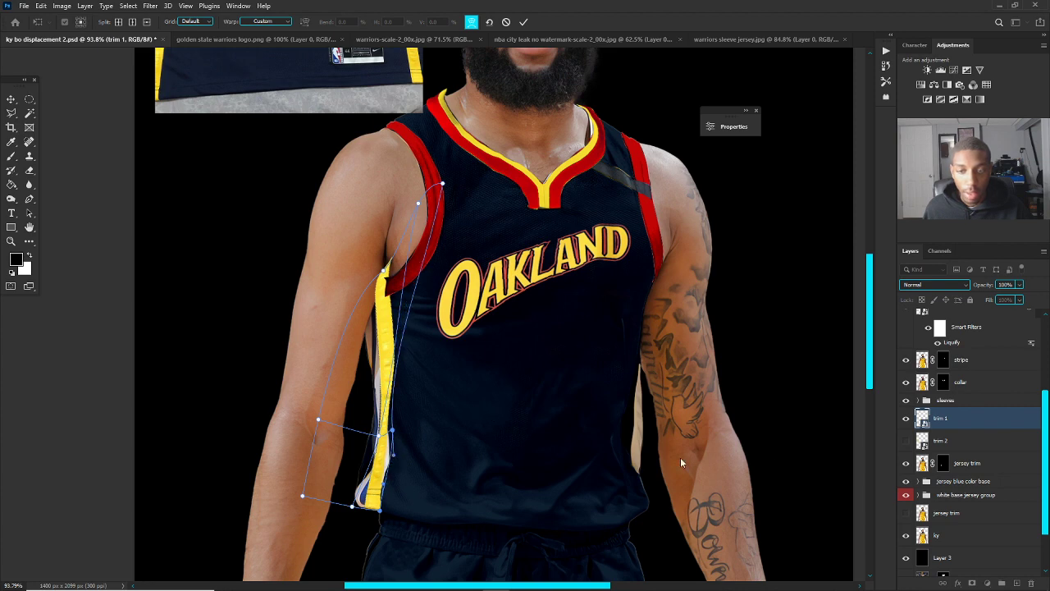
{"action": "scroll", "coordinate": [362, 480], "scroll_direction": "up", "scroll_amount": 5}
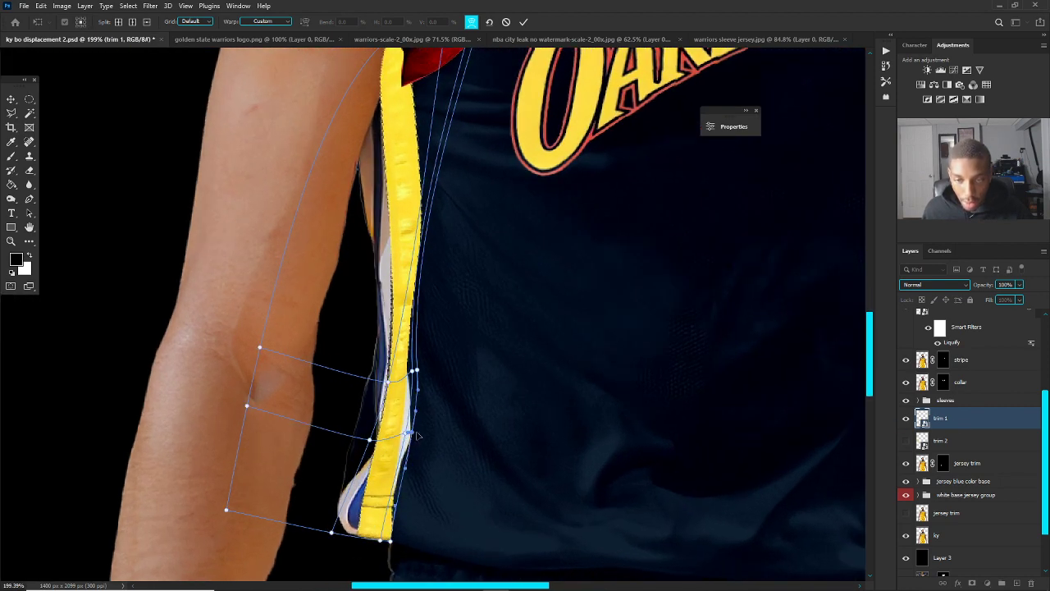
{"action": "left_click_drag", "start_coordinate": [410, 439], "coordinate": [417, 434]}
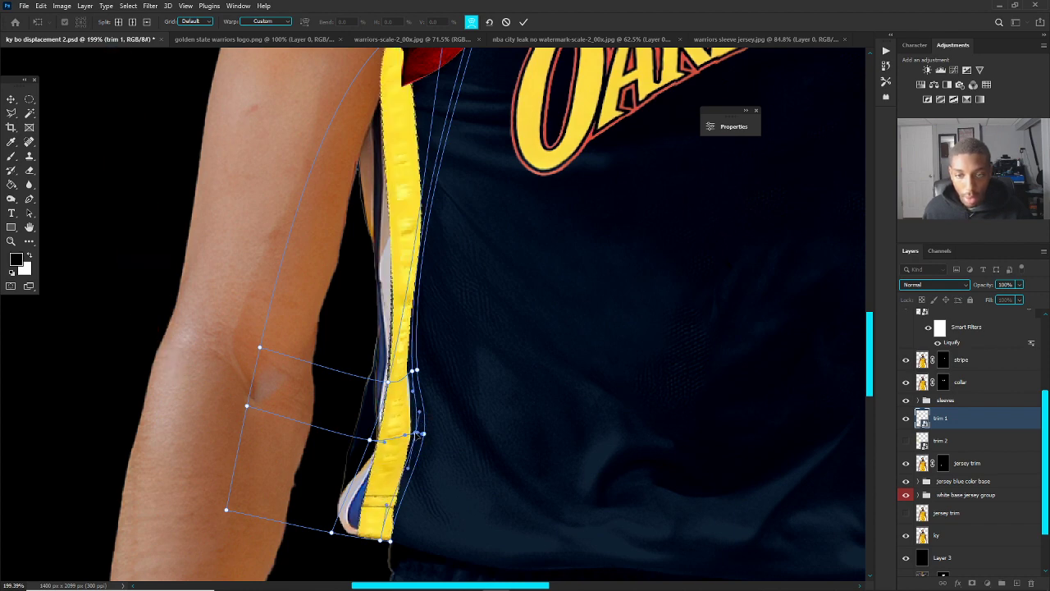
{"action": "key", "text": "Return"}
Step: Try the Displace filter on trim 1 with horizontal and vertical scale 5, and undo it
{"action": "scroll", "coordinate": [548, 342], "scroll_direction": "down", "scroll_amount": 7}
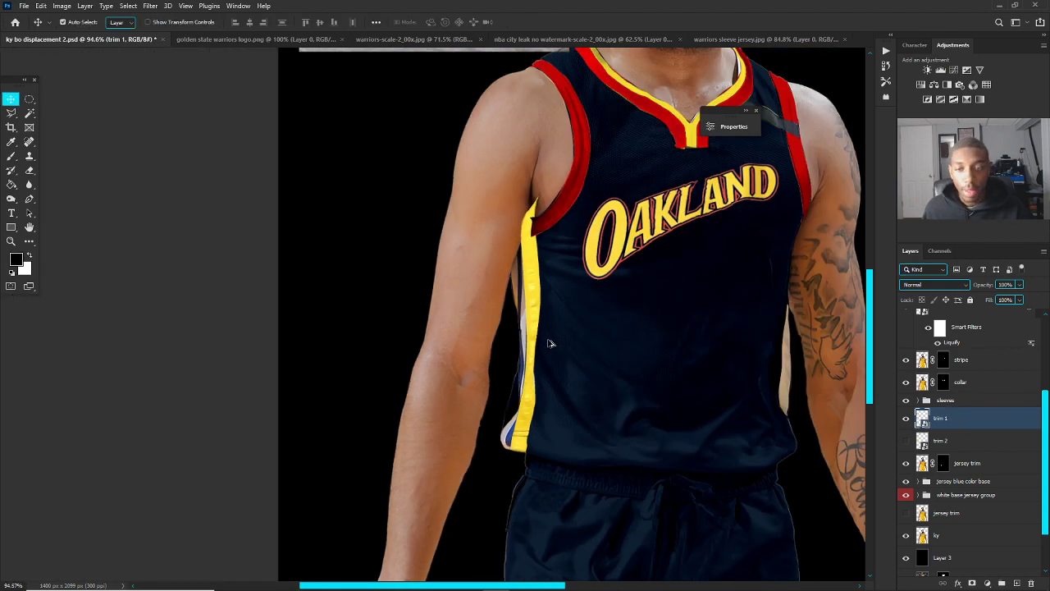
{"action": "scroll", "coordinate": [529, 279], "scroll_direction": "up", "scroll_amount": 2}
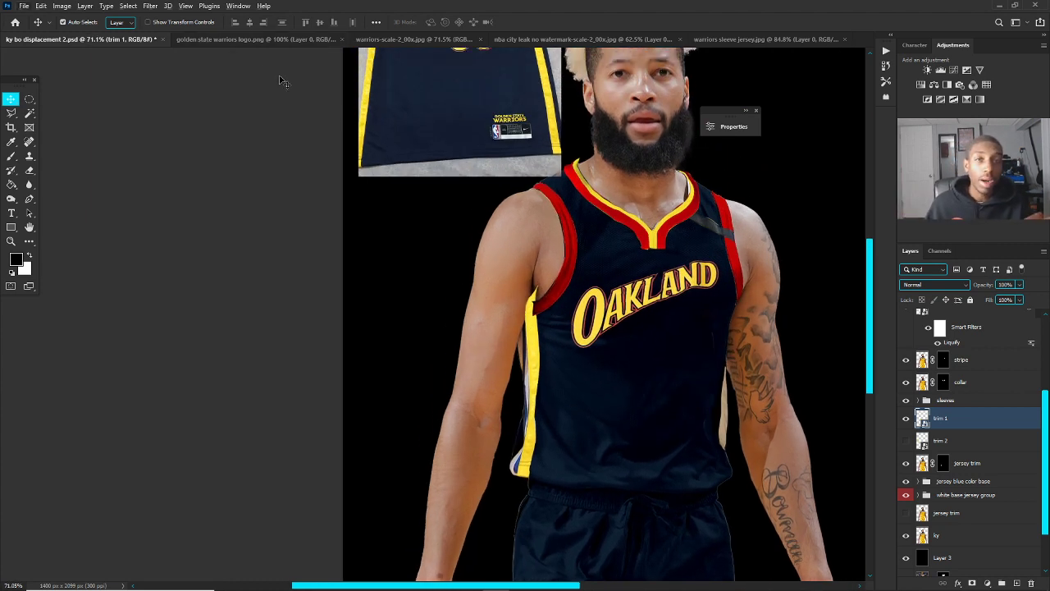
{"action": "left_click", "coordinate": [156, 7]}
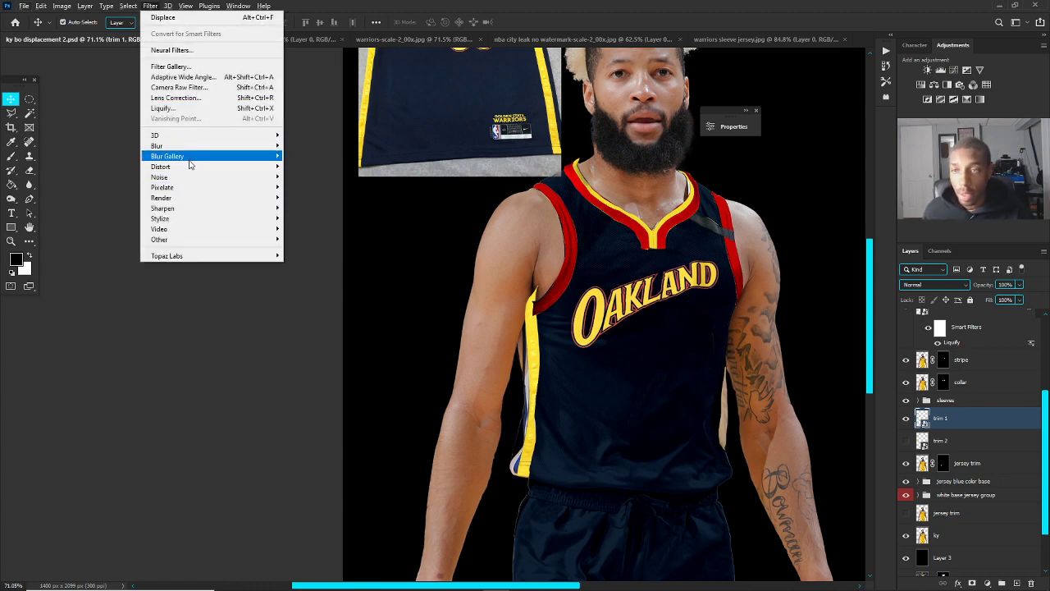
{"action": "mouse_move", "coordinate": [189, 166]}
{"action": "left_click", "coordinate": [304, 167]}
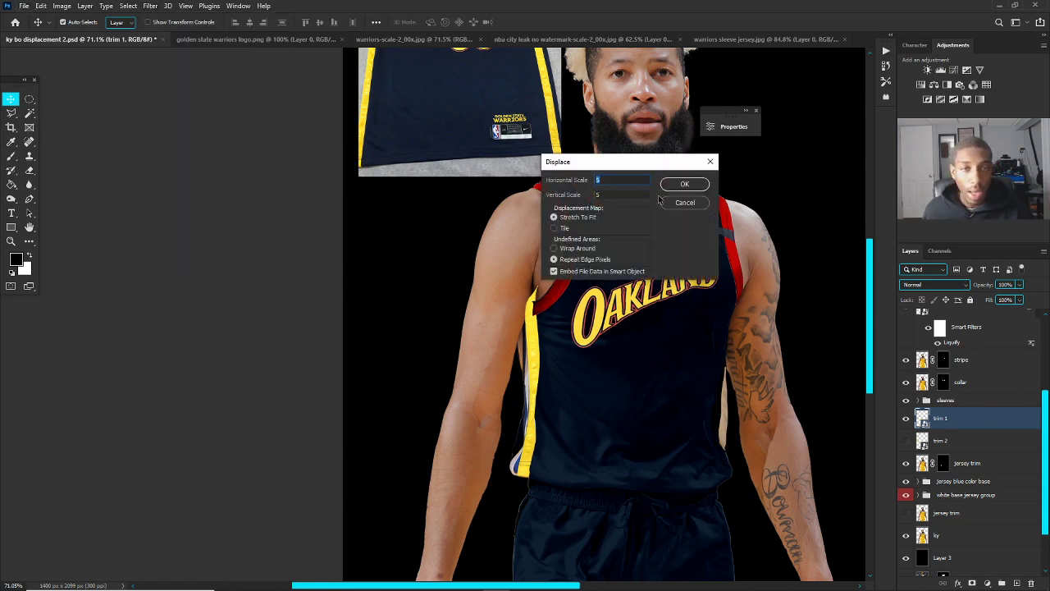
{"action": "left_click", "coordinate": [681, 184]}
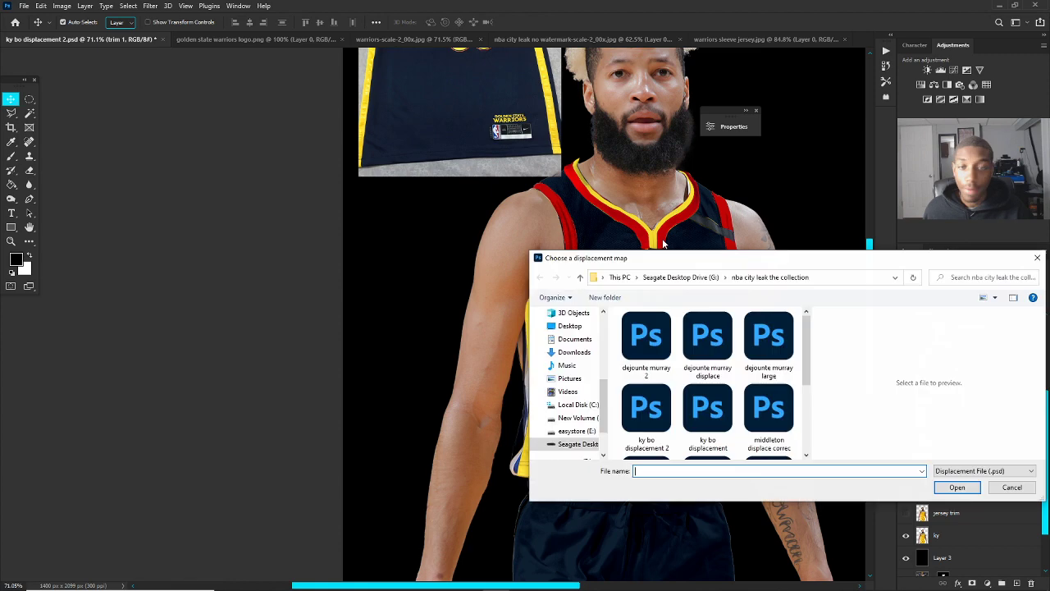
{"action": "double_click", "coordinate": [654, 376]}
{"action": "scroll", "coordinate": [554, 397], "scroll_direction": "up", "scroll_amount": 3}
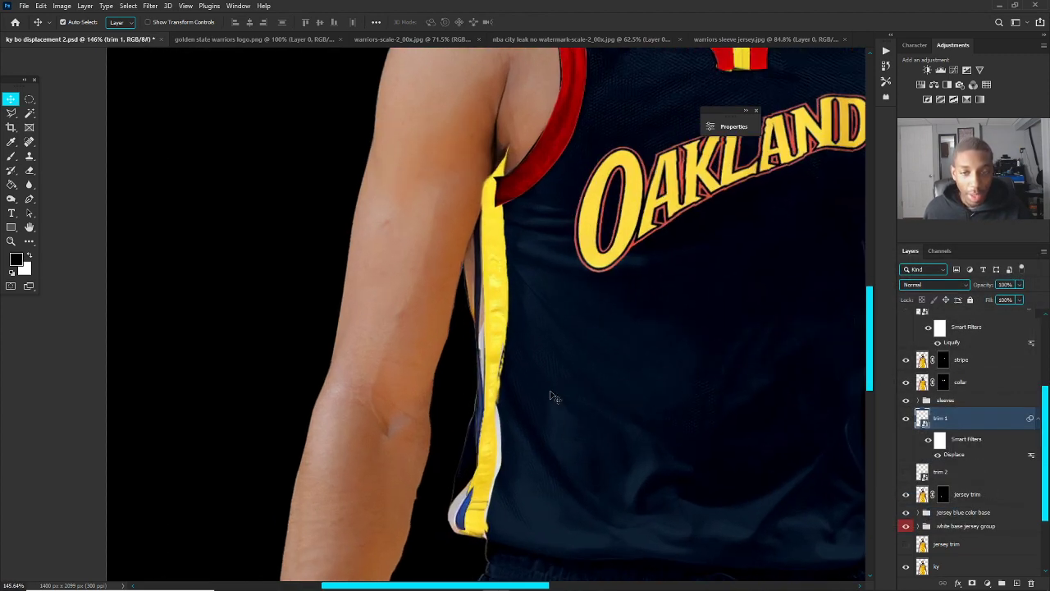
{"action": "key", "text": "ctrl+z"}
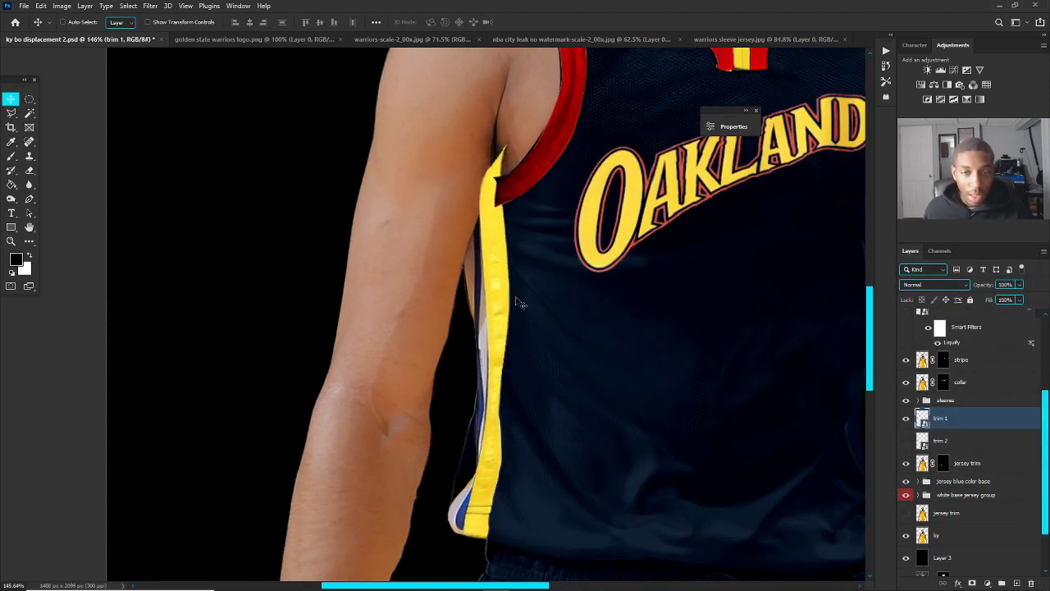
Step: Apply the Displace filter to trim 1 with horizontal and vertical scale 2, using ky bo displacement 2 as the map
{"action": "left_click", "coordinate": [151, 6]}
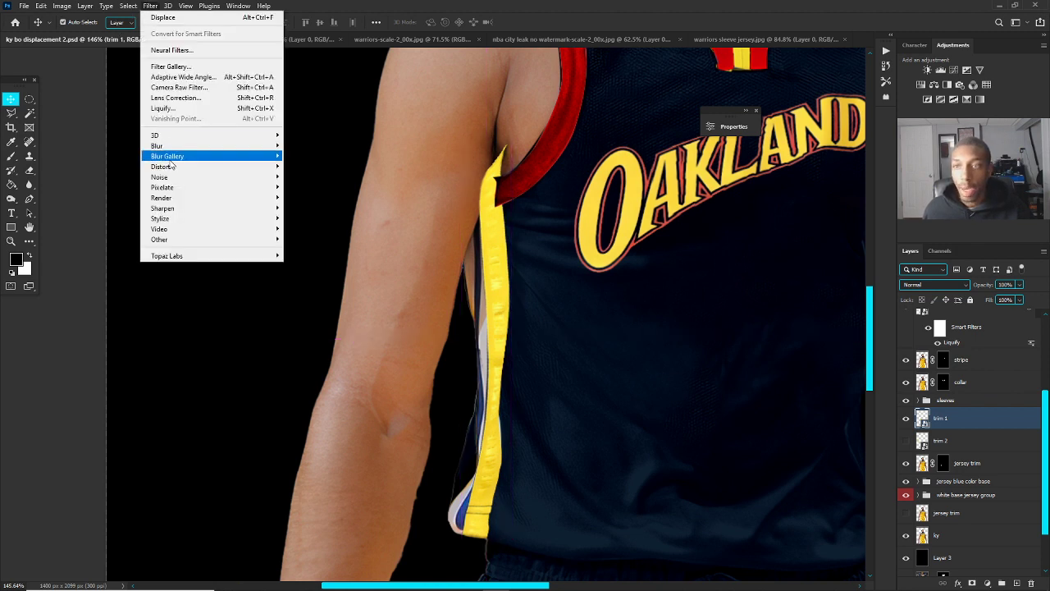
{"action": "mouse_move", "coordinate": [168, 166]}
{"action": "left_click", "coordinate": [324, 167]}
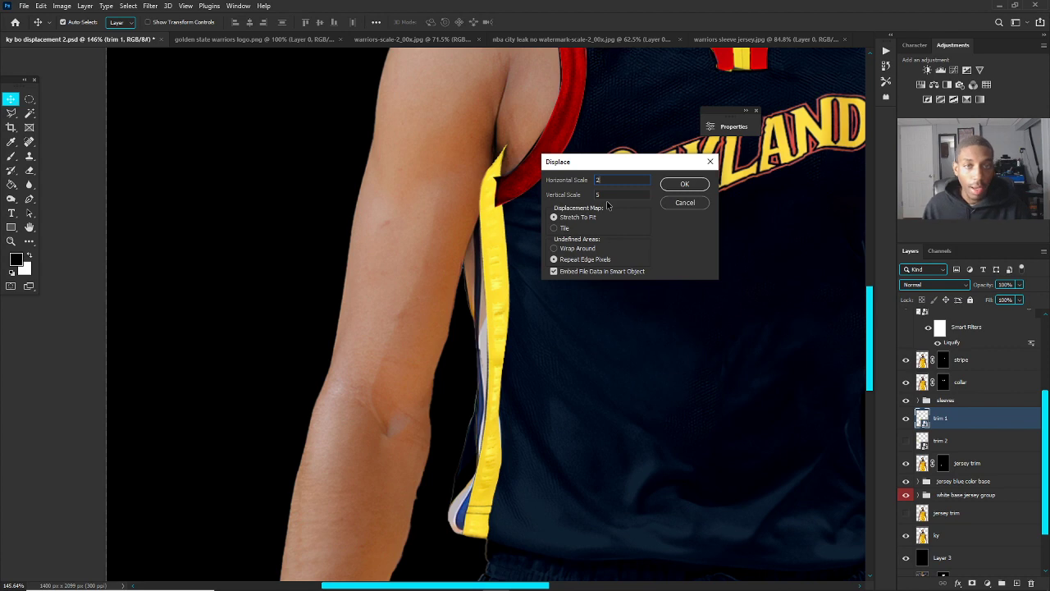
{"action": "left_click", "coordinate": [683, 191]}
{"action": "left_click", "coordinate": [665, 410]}
{"action": "double_click", "coordinate": [664, 408]}
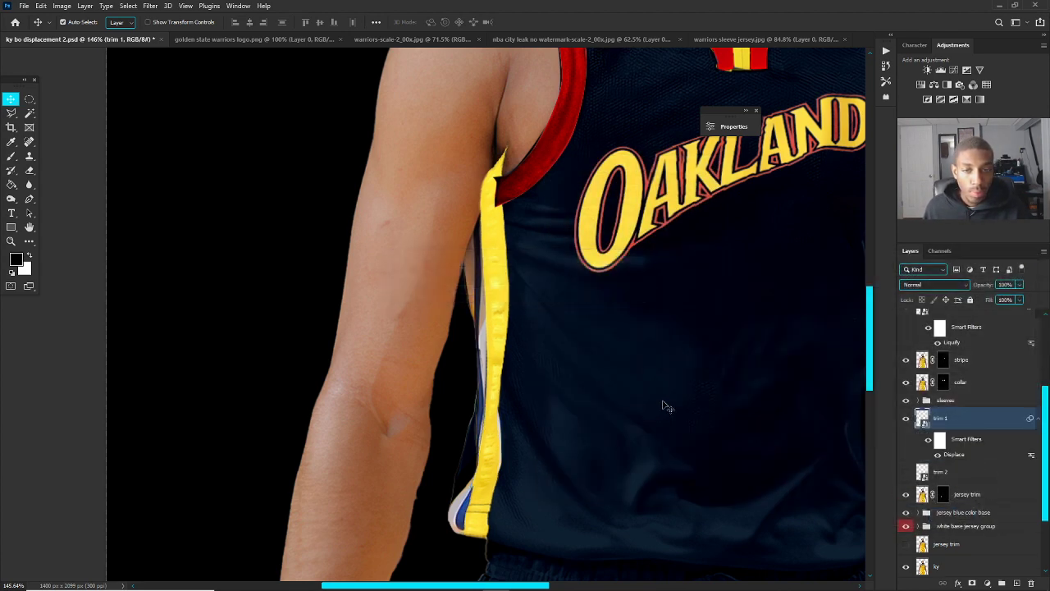
Step: Hide the white base jersey group copy layer inside the jersey blue color base group
{"action": "scroll", "coordinate": [577, 374], "scroll_direction": "down", "scroll_amount": 5}
{"action": "scroll", "coordinate": [539, 470], "scroll_direction": "up", "scroll_amount": 3}
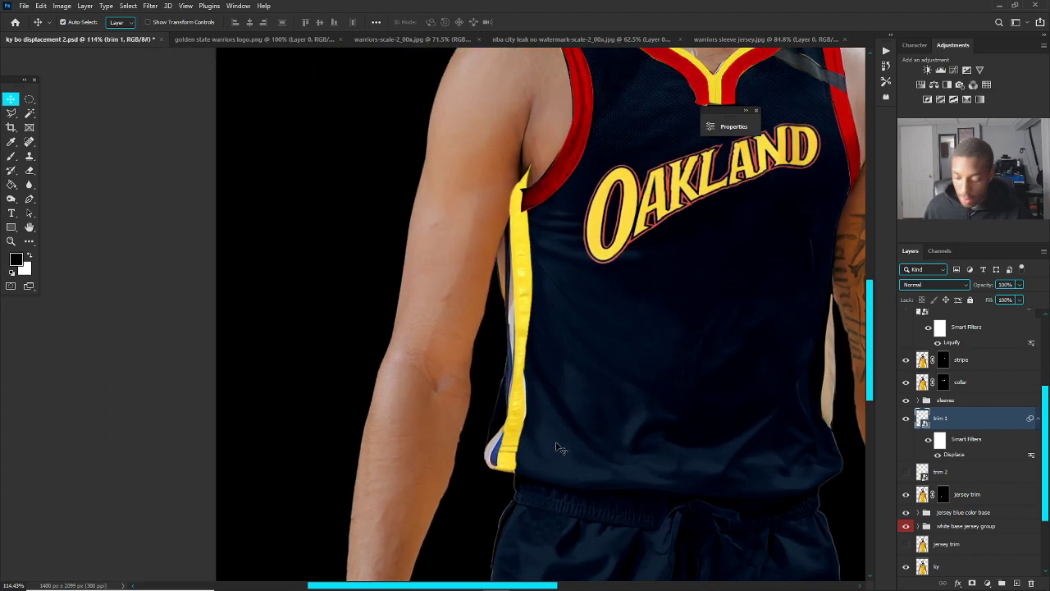
{"action": "left_click", "coordinate": [567, 444]}
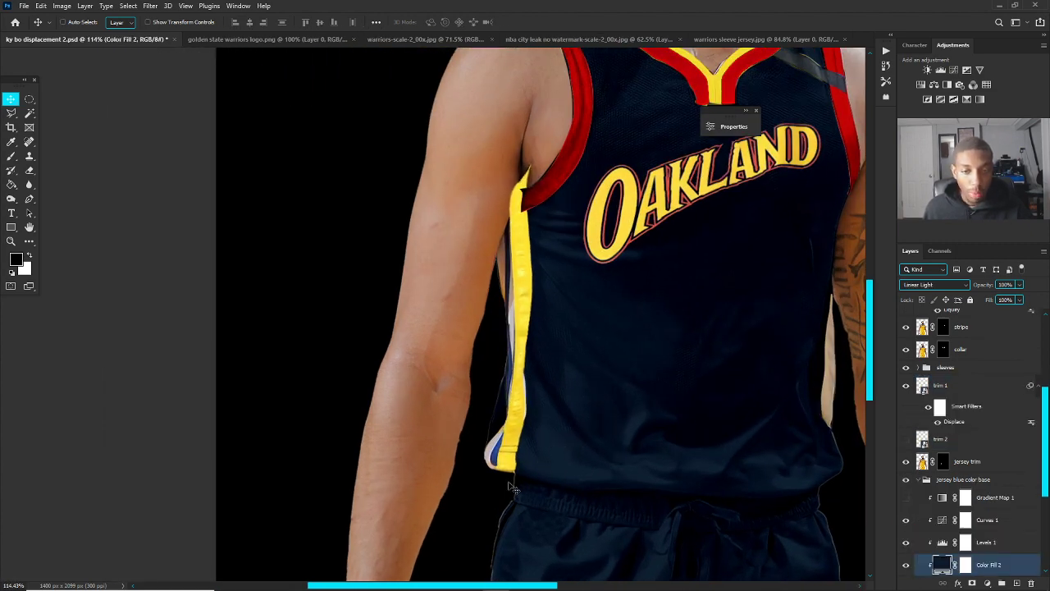
{"action": "scroll", "coordinate": [507, 472], "scroll_direction": "up", "scroll_amount": 5}
{"action": "scroll", "coordinate": [511, 458], "scroll_direction": "down", "scroll_amount": 2}
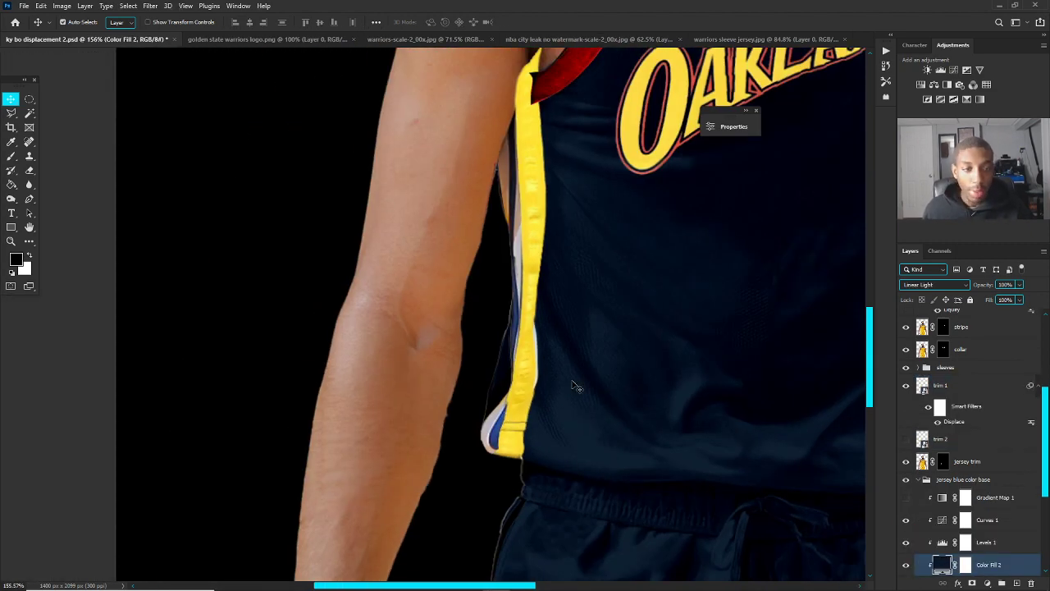
{"action": "scroll", "coordinate": [941, 504], "scroll_direction": "down", "scroll_amount": 2}
{"action": "left_click", "coordinate": [906, 521]}
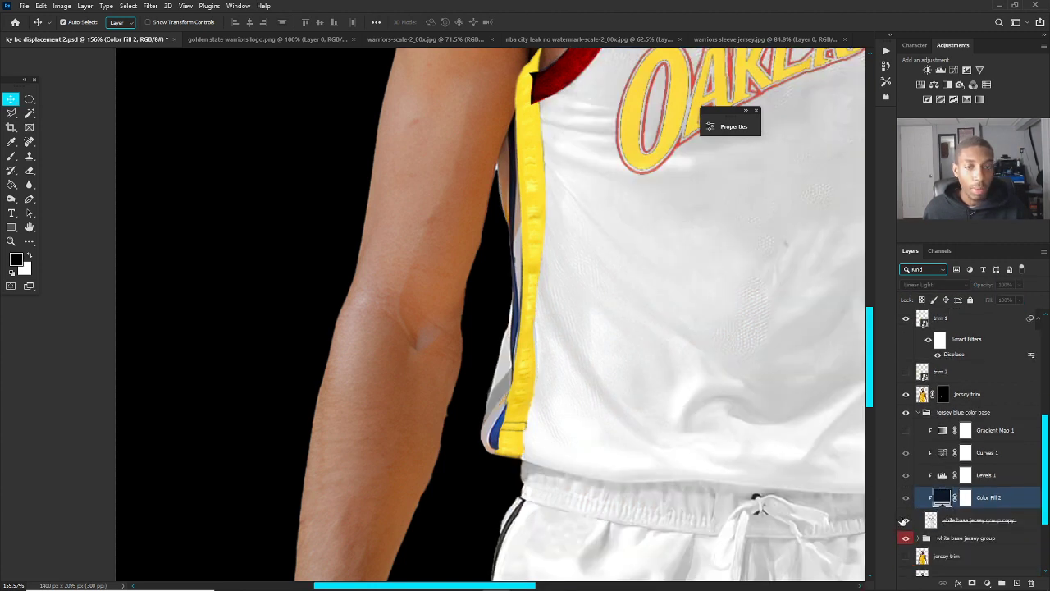
Step: Show the white base jersey group copy layer inside the jersey blue color base group again
{"action": "left_click", "coordinate": [906, 521]}
{"action": "left_click_drag", "start_coordinate": [501, 427], "coordinate": [418, 350]}
{"action": "key", "text": "ctrl+z"}
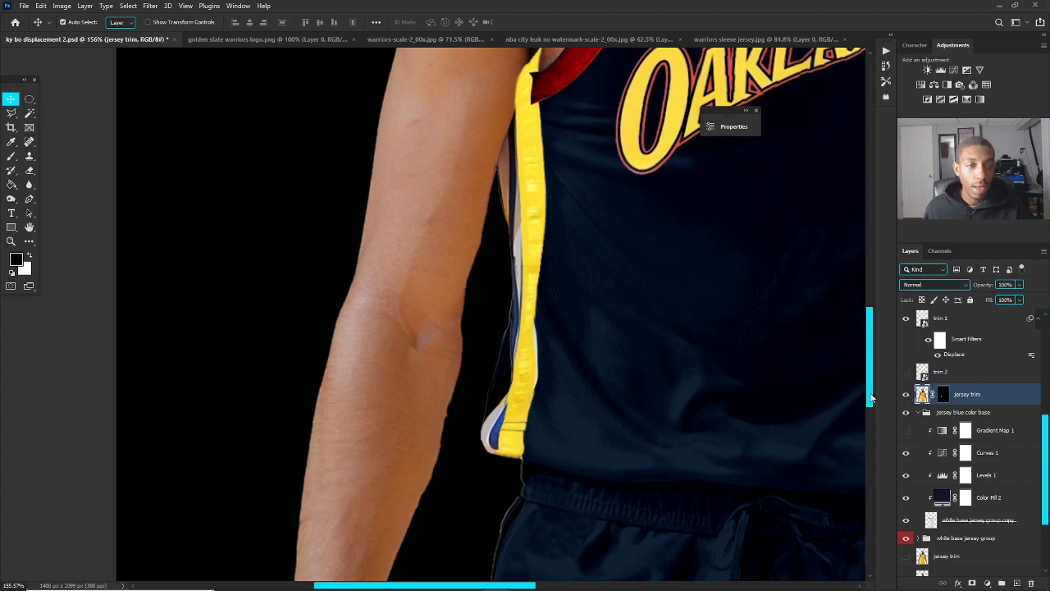
Step: Show trim 2, flip it horizontally, and move and rotate it to run along the jersey's edge beside the tattooed arm
{"action": "scroll", "coordinate": [640, 344], "scroll_direction": "down", "scroll_amount": 8}
{"action": "scroll", "coordinate": [694, 308], "scroll_direction": "up", "scroll_amount": 5}
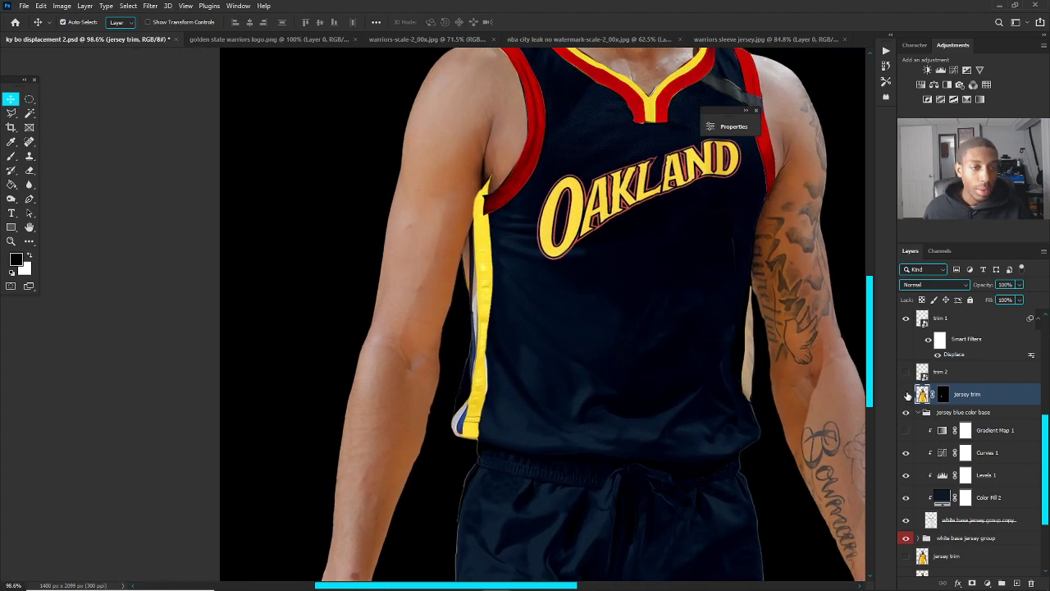
{"action": "scroll", "coordinate": [752, 343], "scroll_direction": "up", "scroll_amount": 2}
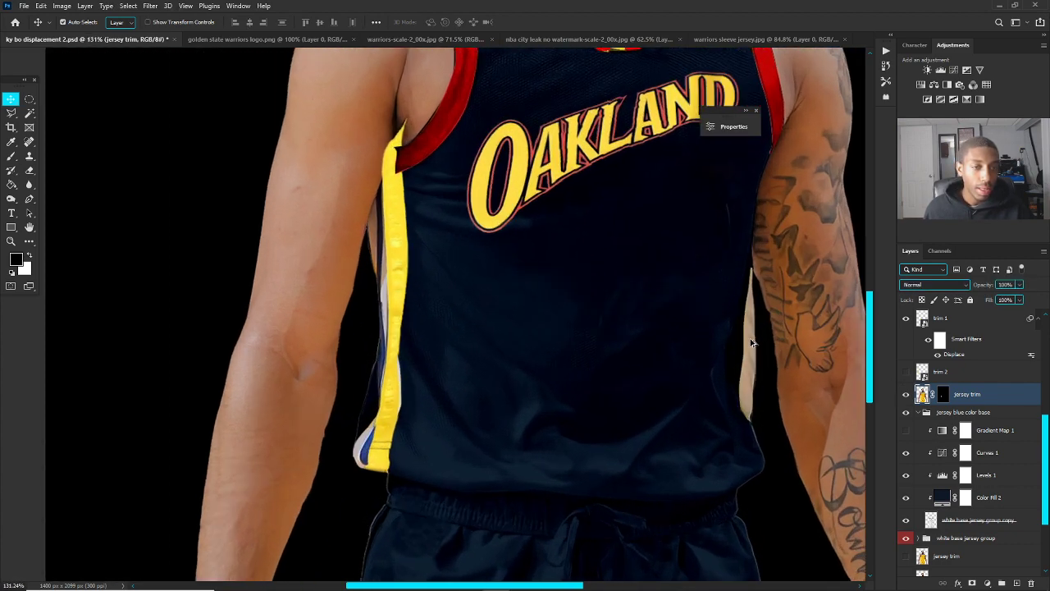
{"action": "left_click", "coordinate": [403, 262]}
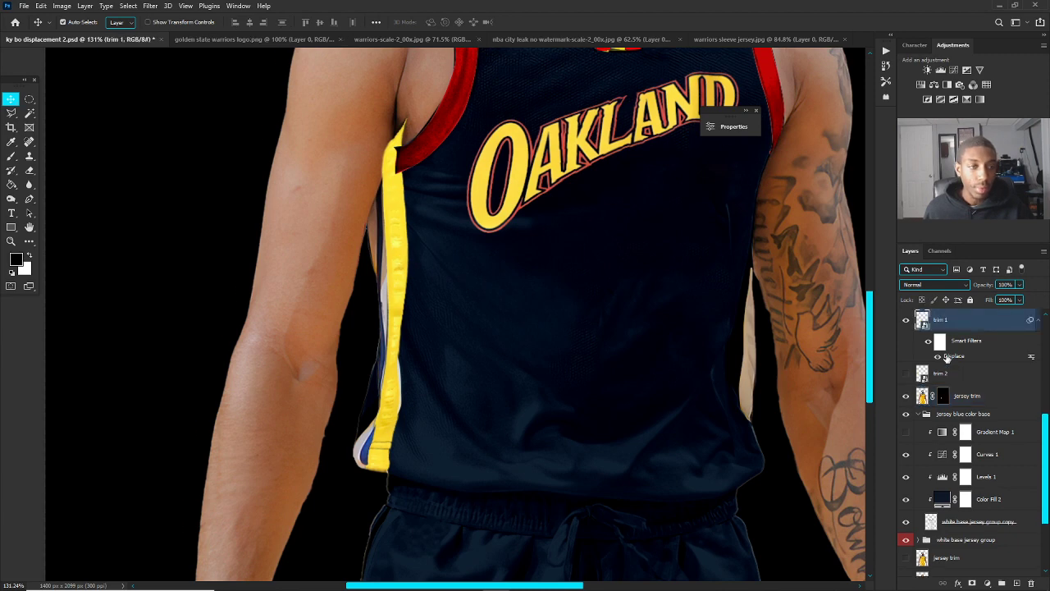
{"action": "scroll", "coordinate": [948, 360], "scroll_direction": "up", "scroll_amount": 3}
{"action": "key", "text": "ctrl+t"}
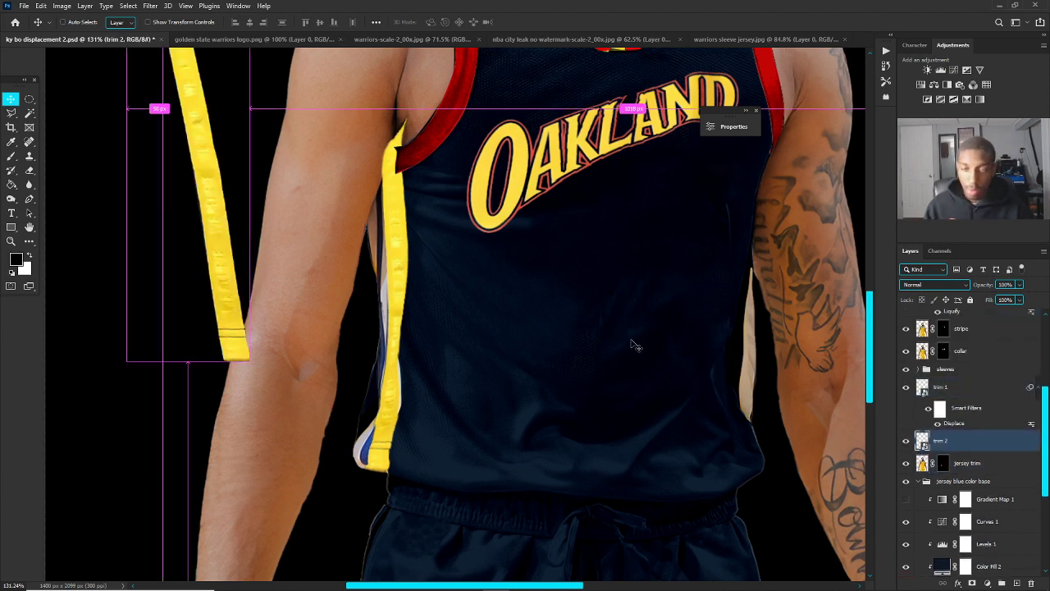
{"action": "left_click_drag", "start_coordinate": [244, 128], "coordinate": [752, 282]}
{"action": "right_click", "coordinate": [727, 285]}
{"action": "left_click", "coordinate": [763, 464]}
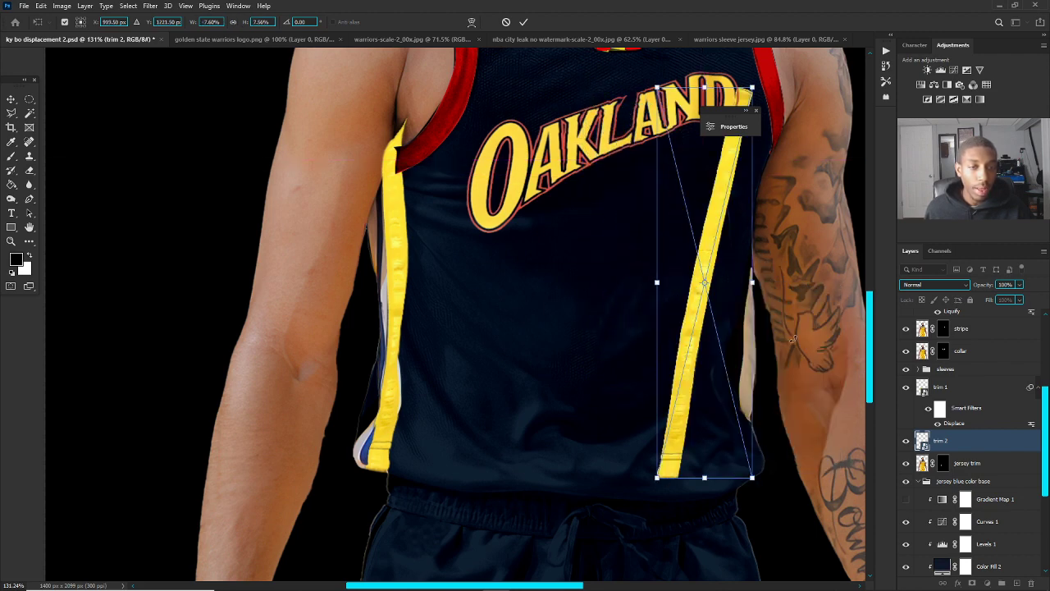
{"action": "left_click_drag", "start_coordinate": [792, 246], "coordinate": [783, 336]}
Step: Set trim 2's opacity to 50% and warp its lower part to follow the jersey's curved side edge
{"action": "scroll", "coordinate": [780, 334], "scroll_direction": "up", "scroll_amount": 1}
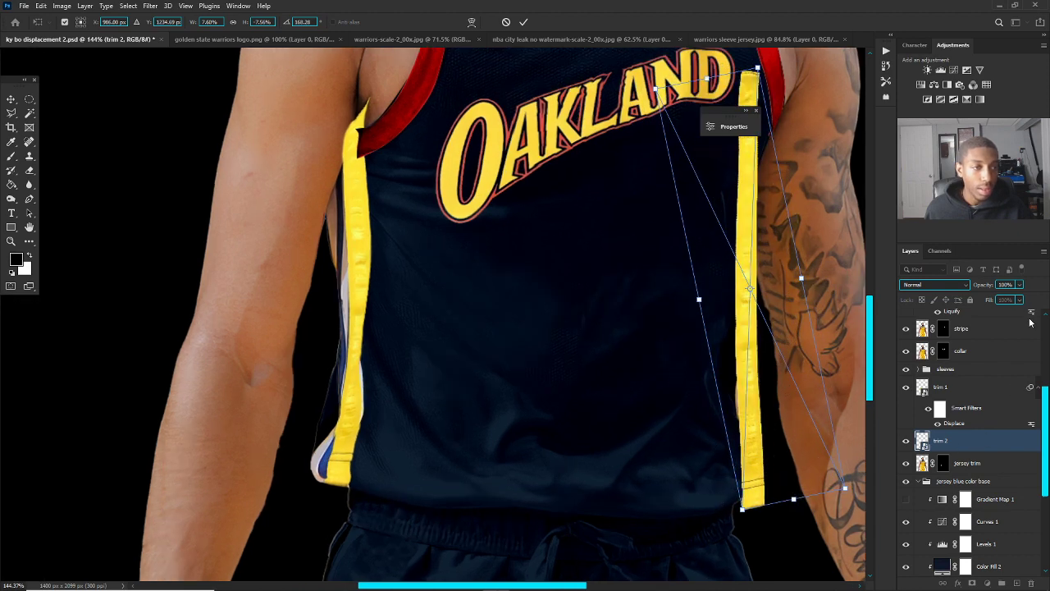
{"action": "left_click", "coordinate": [1020, 286]}
{"action": "left_click_drag", "start_coordinate": [1021, 297], "coordinate": [999, 298]}
{"action": "scroll", "coordinate": [746, 330], "scroll_direction": "up", "scroll_amount": 4}
{"action": "right_click", "coordinate": [745, 327]}
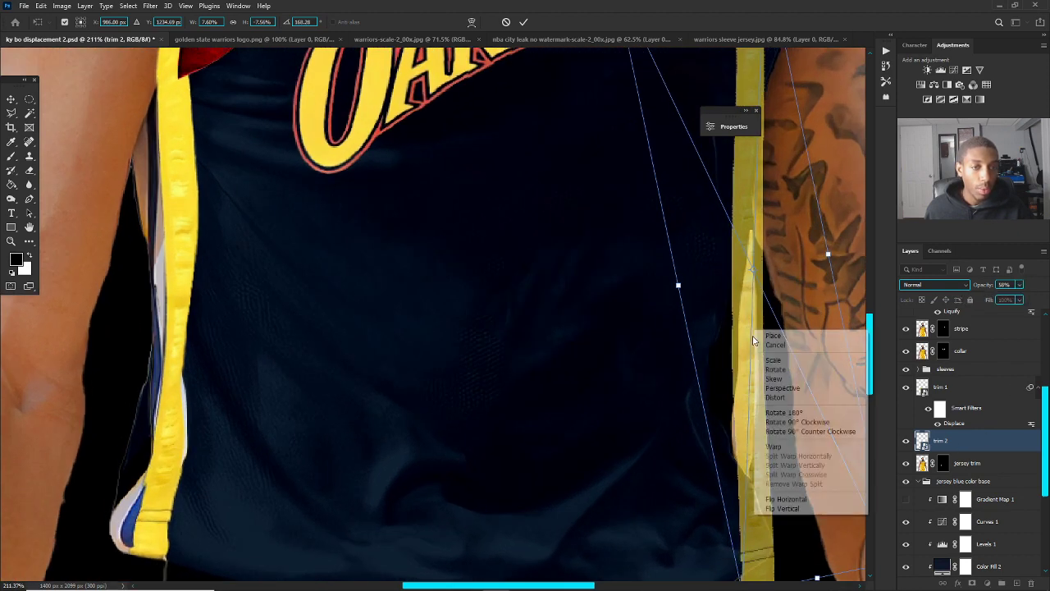
{"action": "left_click", "coordinate": [768, 448]}
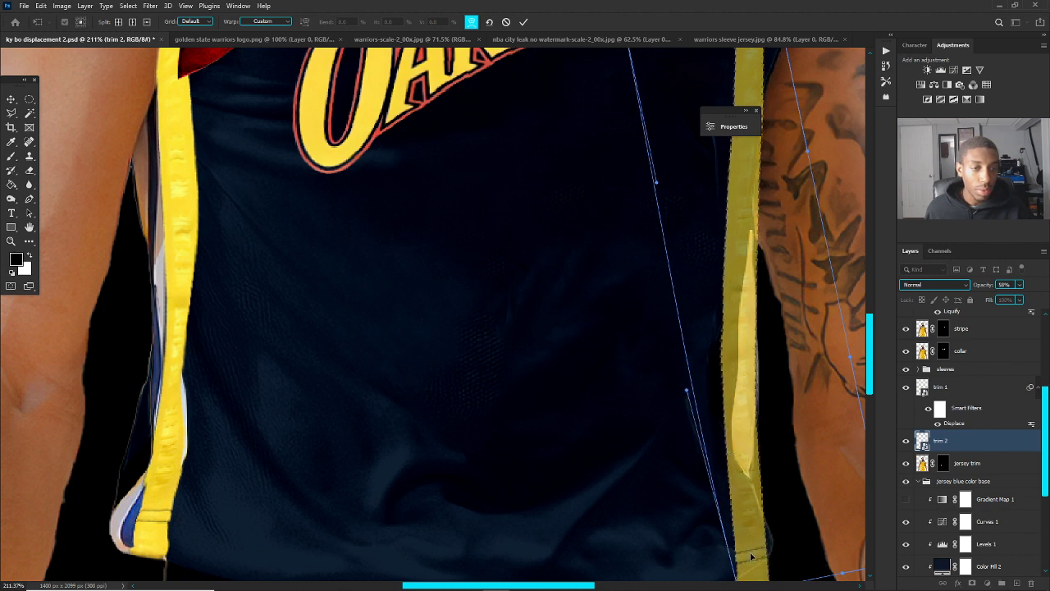
{"action": "left_click_drag", "start_coordinate": [737, 569], "coordinate": [769, 569]}
{"action": "left_click", "coordinate": [739, 453], "text": "alt"}
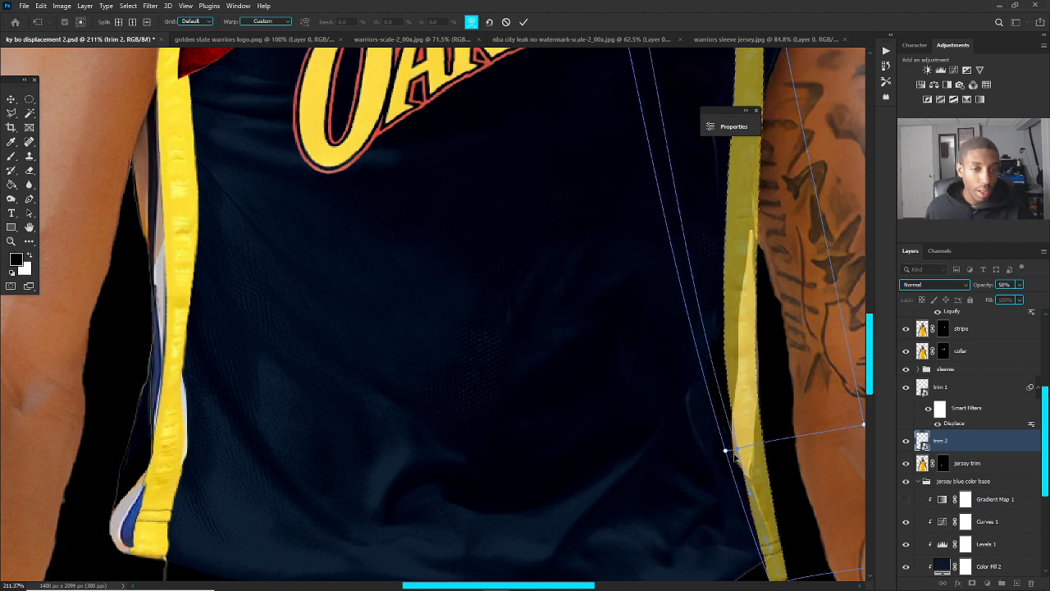
{"action": "left_click_drag", "start_coordinate": [739, 453], "coordinate": [743, 459]}
{"action": "mouse_move", "coordinate": [728, 292]}
{"action": "left_mouse_down"}
{"action": "mouse_move", "coordinate": [741, 281]}
{"action": "mouse_move", "coordinate": [737, 313]}
{"action": "mouse_move", "coordinate": [738, 302]}
{"action": "left_mouse_up"}
{"action": "left_click_drag", "start_coordinate": [747, 229], "coordinate": [765, 246]}
{"action": "left_click", "coordinate": [744, 467], "text": "alt"}
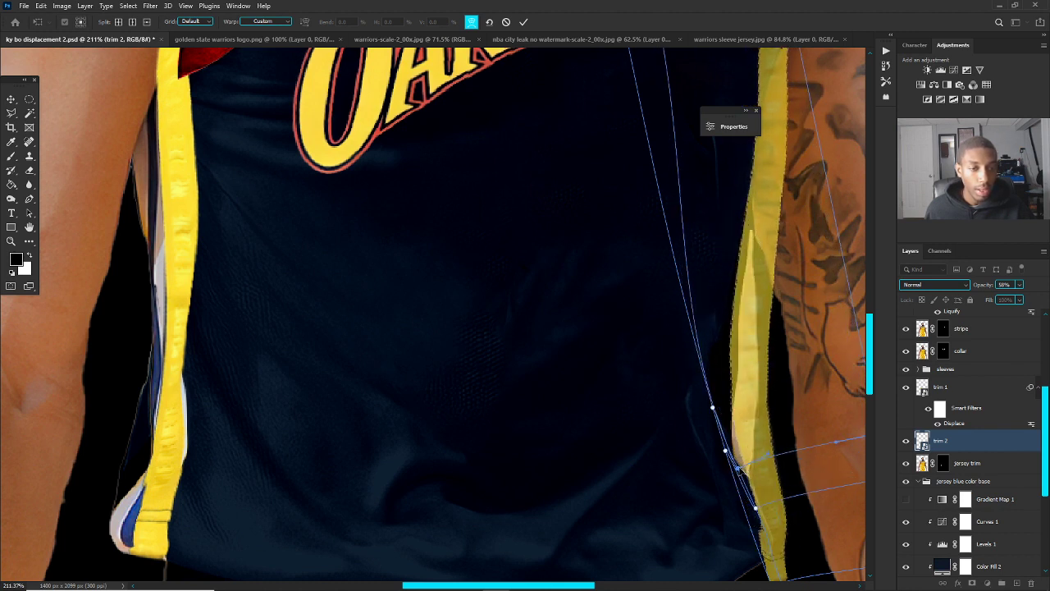
Step: Undo the last warp change, refine trim 2's bend over the original side trim, apply it, and restore the opacity to 100%
{"action": "key", "text": "ctrl+z"}
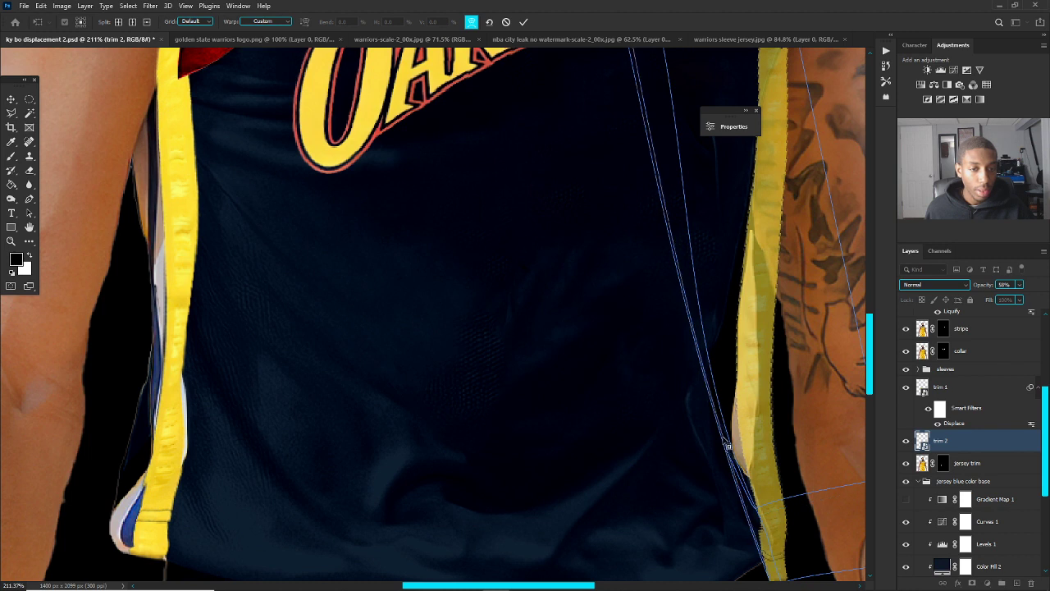
{"action": "left_click", "coordinate": [727, 451], "text": "alt"}
{"action": "left_click_drag", "start_coordinate": [726, 450], "coordinate": [707, 442]}
{"action": "key", "text": "ctrl+z"}
{"action": "left_click_drag", "start_coordinate": [754, 473], "coordinate": [736, 469]}
{"action": "left_click", "coordinate": [726, 356], "text": "alt"}
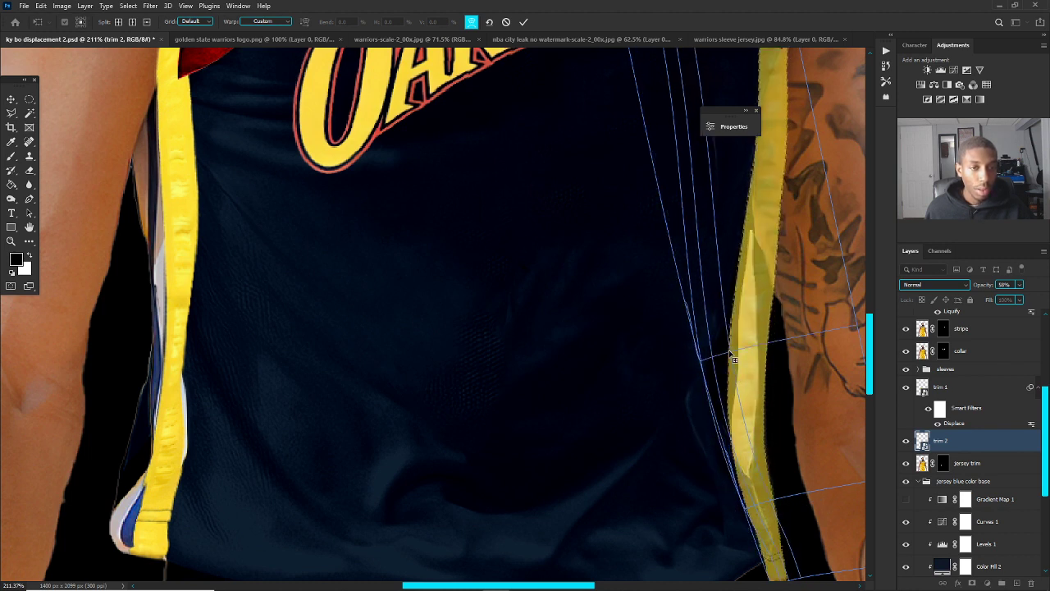
{"action": "left_click_drag", "start_coordinate": [727, 356], "coordinate": [737, 355]}
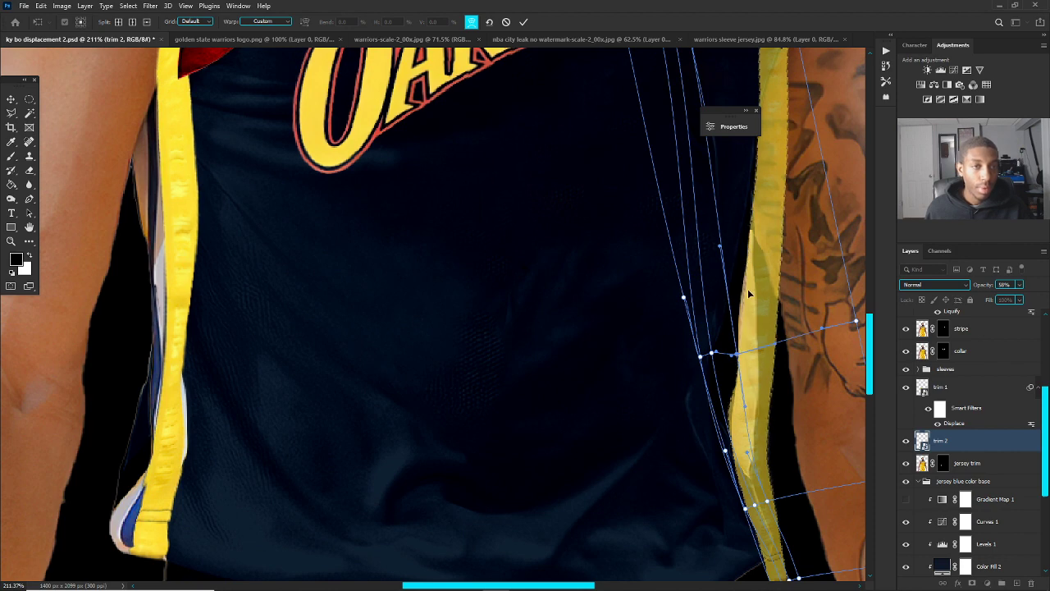
{"action": "scroll", "coordinate": [755, 345], "scroll_direction": "down", "scroll_amount": 1}
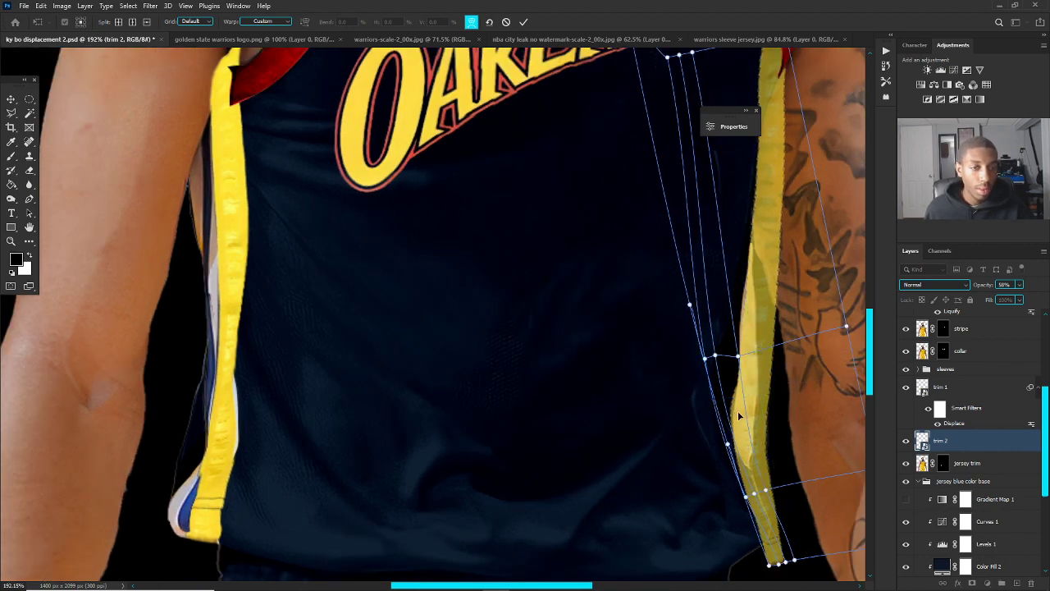
{"action": "key", "text": "Return"}
{"action": "scroll", "coordinate": [763, 385], "scroll_direction": "down", "scroll_amount": 7}
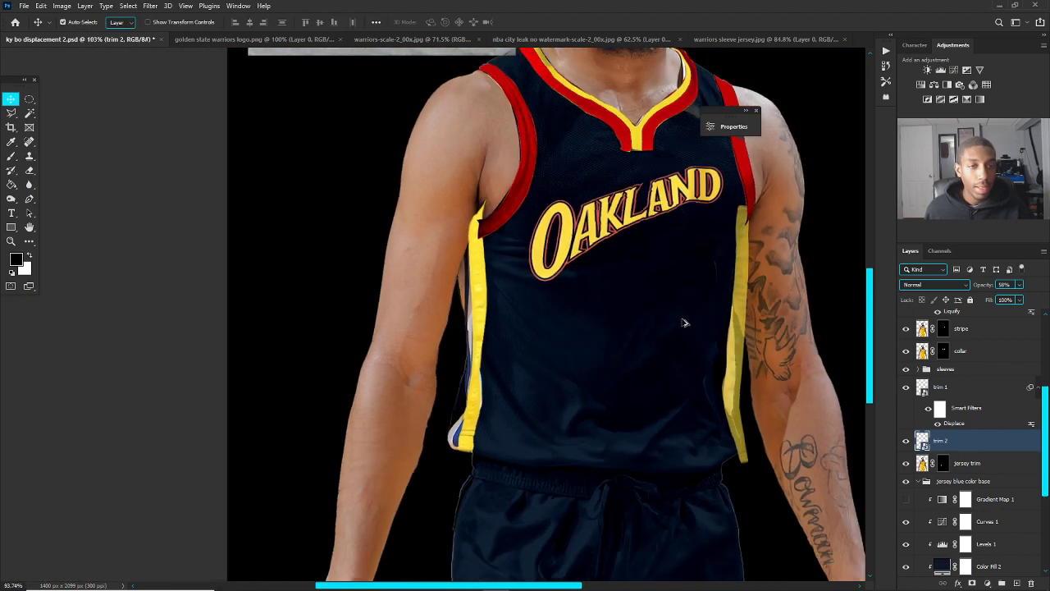
{"action": "left_click_drag", "start_coordinate": [1018, 290], "coordinate": [1042, 297]}
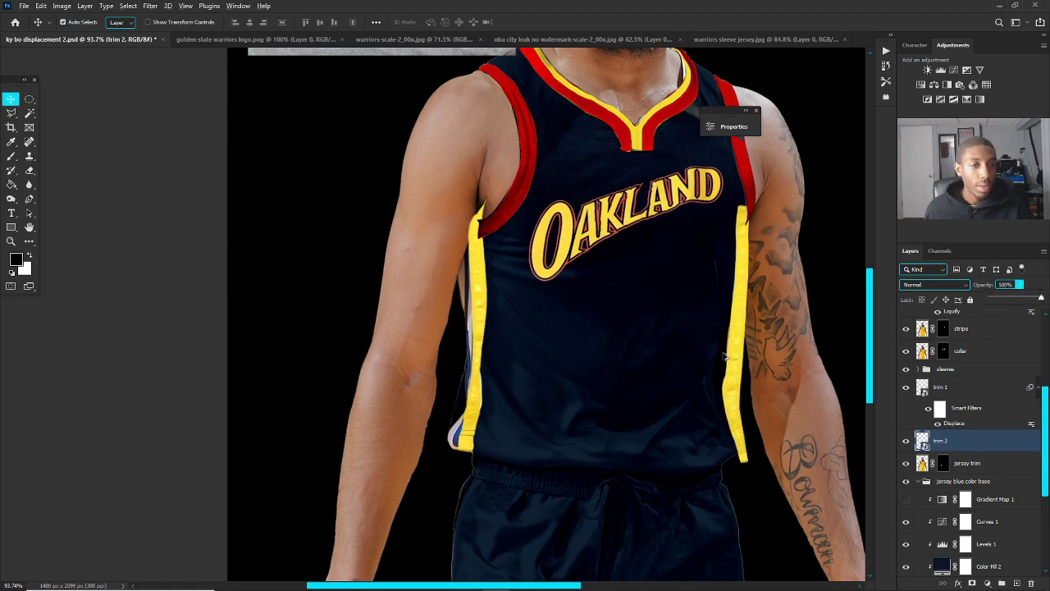
Step: Load the jersey trim layer's mask as a selection and add it as a layer mask to trim 2
{"action": "left_click", "coordinate": [942, 466], "text": "ctrl"}
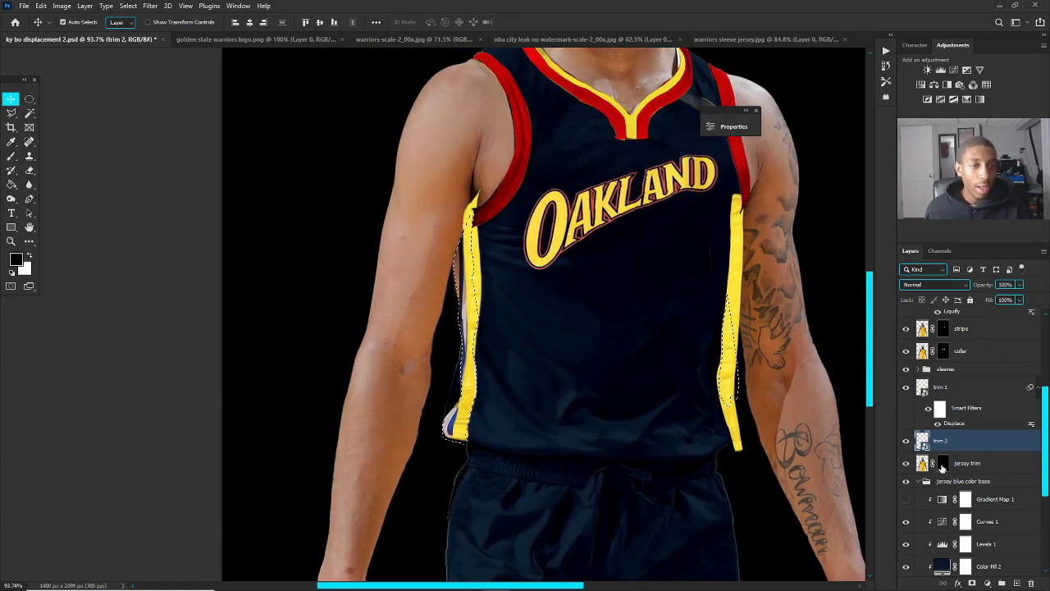
{"action": "scroll", "coordinate": [689, 307], "scroll_direction": "up", "scroll_amount": 3}
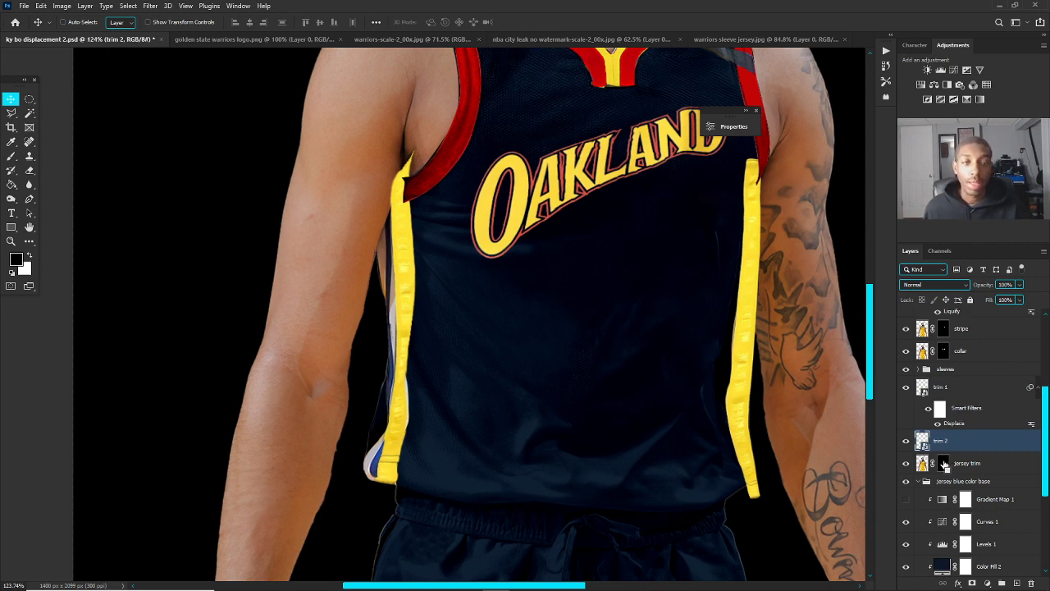
{"action": "left_click", "coordinate": [953, 472]}
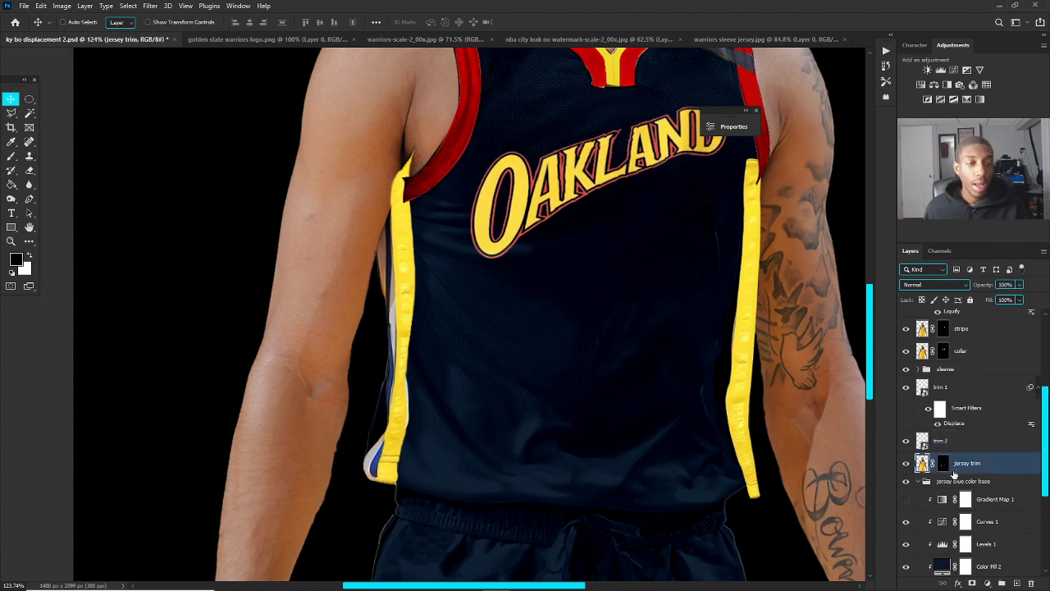
{"action": "left_click", "coordinate": [989, 443]}
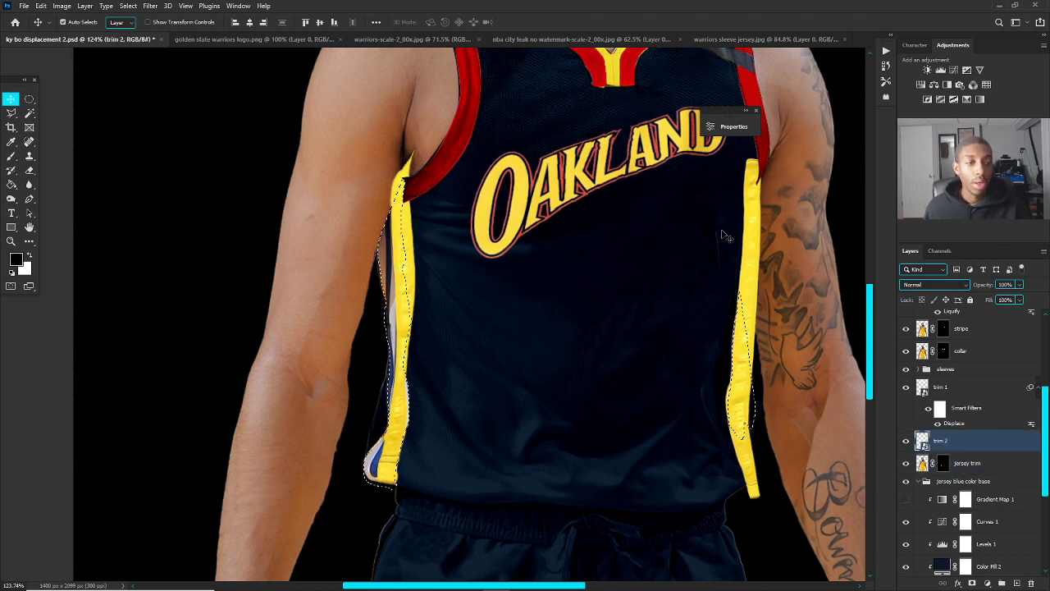
{"action": "left_click", "coordinate": [972, 583]}
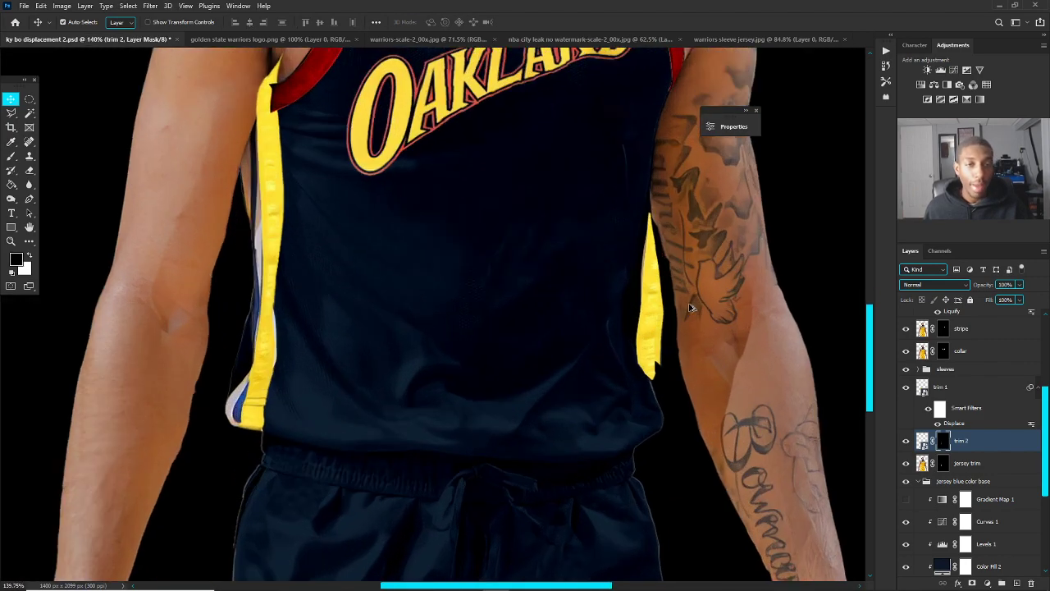
Step: Set trim 2's opacity to 52% and paint its mask black with a small brush to hide the excess along the outer edge
{"action": "scroll", "coordinate": [689, 308], "scroll_direction": "up", "scroll_amount": 3}
{"action": "scroll", "coordinate": [627, 249], "scroll_direction": "down", "scroll_amount": 5}
{"action": "scroll", "coordinate": [634, 300], "scroll_direction": "up", "scroll_amount": 6}
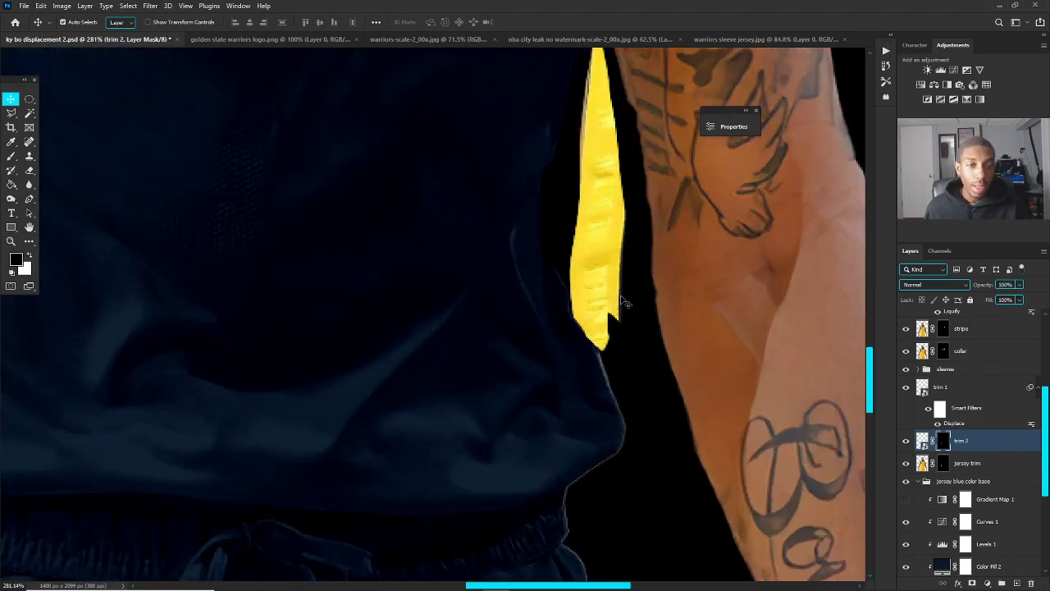
{"action": "left_click_drag", "start_coordinate": [595, 280], "coordinate": [535, 287]}
{"action": "key", "text": "ctrl+z"}
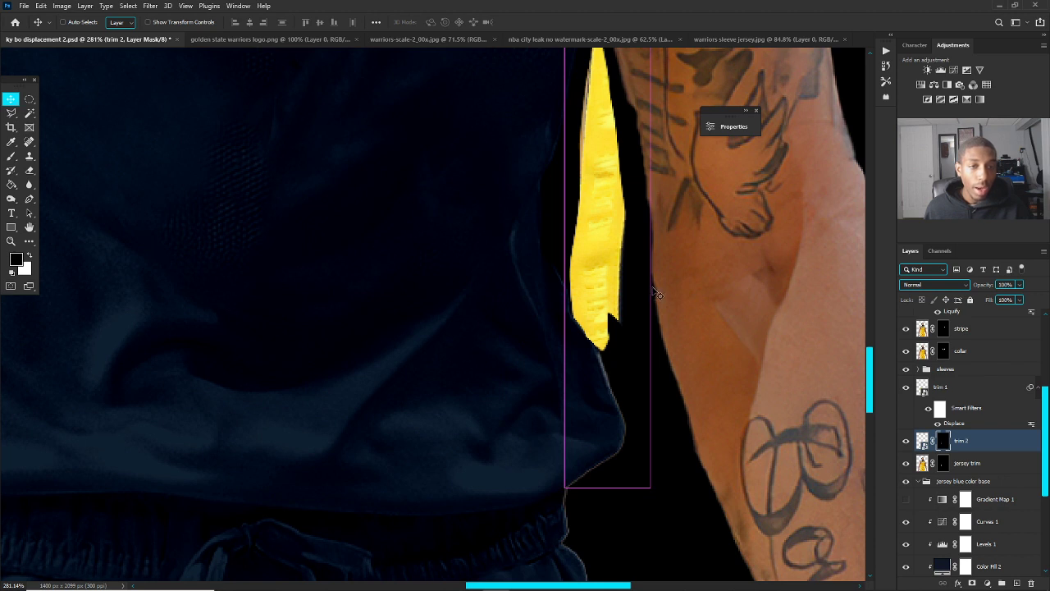
{"action": "key", "text": "b"}
{"action": "key", "text": "bracketleft"}
{"action": "key", "text": "bracketleft"}
{"action": "key", "text": "bracketleft"}
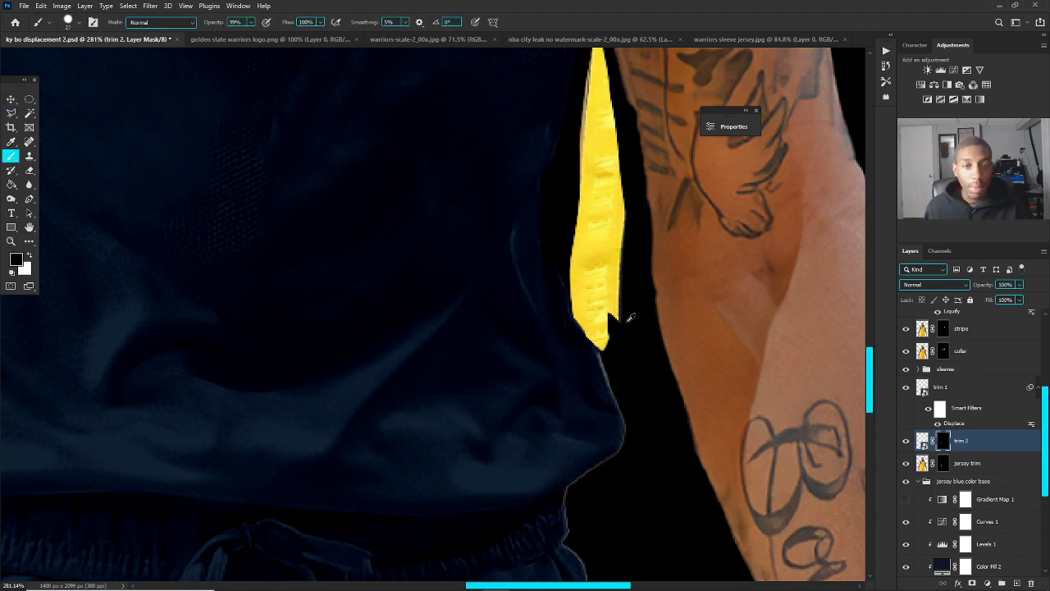
{"action": "left_click", "coordinate": [1019, 284]}
{"action": "left_click_drag", "start_coordinate": [1012, 300], "coordinate": [995, 300]}
{"action": "mouse_move", "coordinate": [610, 317]}
{"action": "left_mouse_down"}
{"action": "mouse_move", "coordinate": [626, 206]}
{"action": "mouse_move", "coordinate": [617, 34]}
{"action": "mouse_move", "coordinate": [617, 352]}
{"action": "left_mouse_up"}
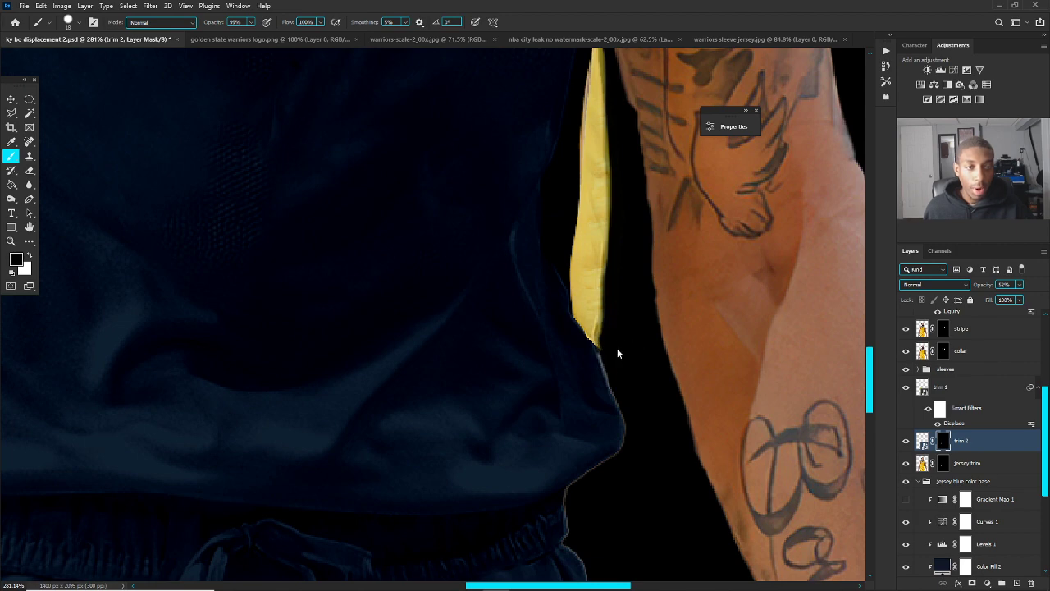
Step: Restore trim 2's opacity to 100% and return to the Move tool
{"action": "scroll", "coordinate": [626, 358], "scroll_direction": "down", "scroll_amount": 4}
{"action": "scroll", "coordinate": [603, 213], "scroll_direction": "up", "scroll_amount": 1}
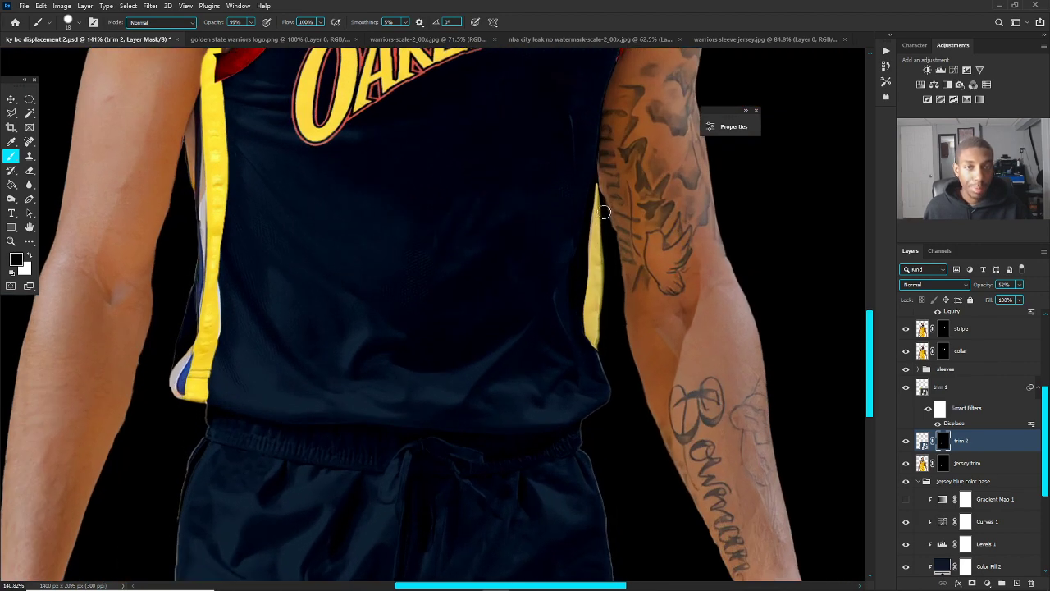
{"action": "left_click", "coordinate": [1019, 284]}
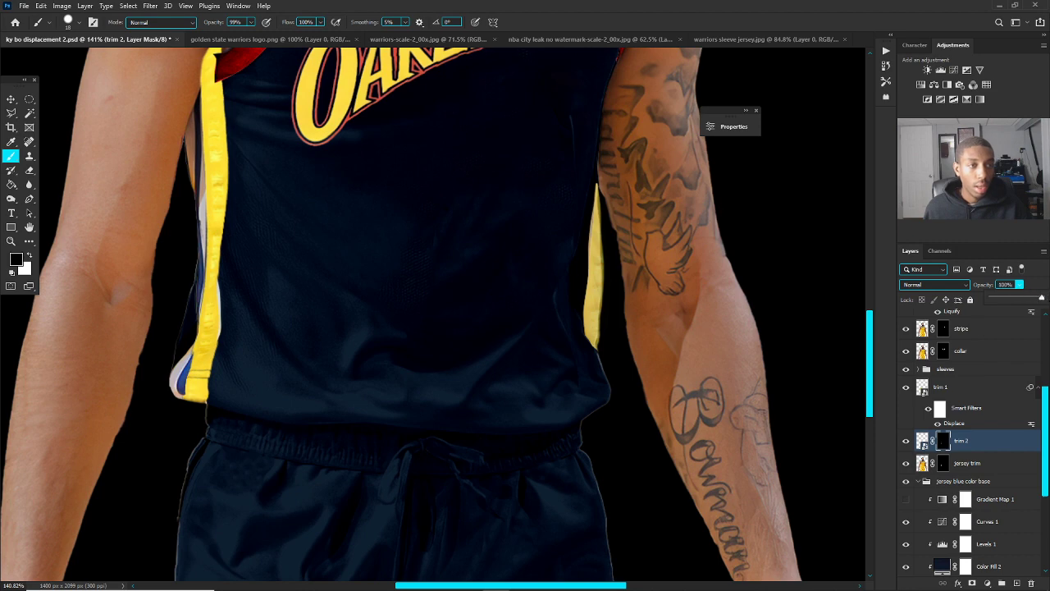
{"action": "scroll", "coordinate": [419, 246], "scroll_direction": "down", "scroll_amount": 3}
{"action": "scroll", "coordinate": [427, 250], "scroll_direction": "up", "scroll_amount": 2}
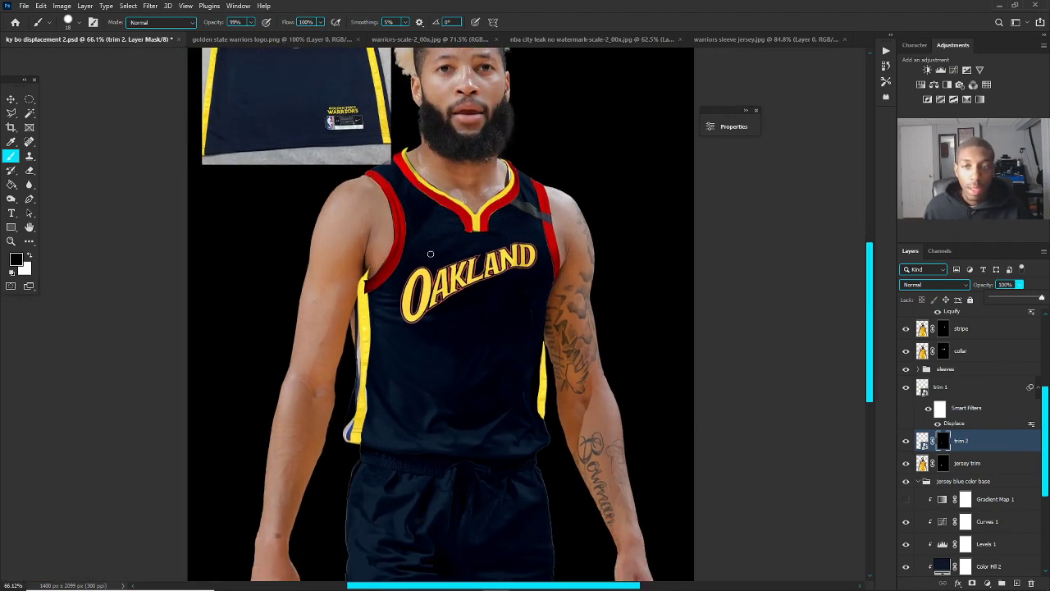
{"action": "key", "text": "v"}
{"action": "scroll", "coordinate": [429, 251], "scroll_direction": "down", "scroll_amount": 2}
{"action": "scroll", "coordinate": [432, 249], "scroll_direction": "up", "scroll_amount": 1}
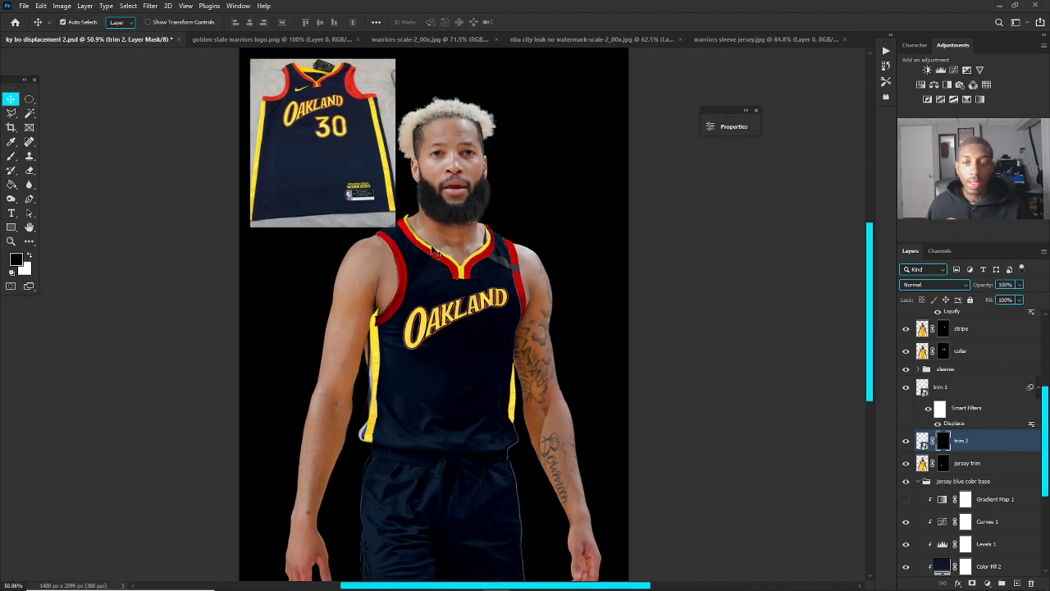
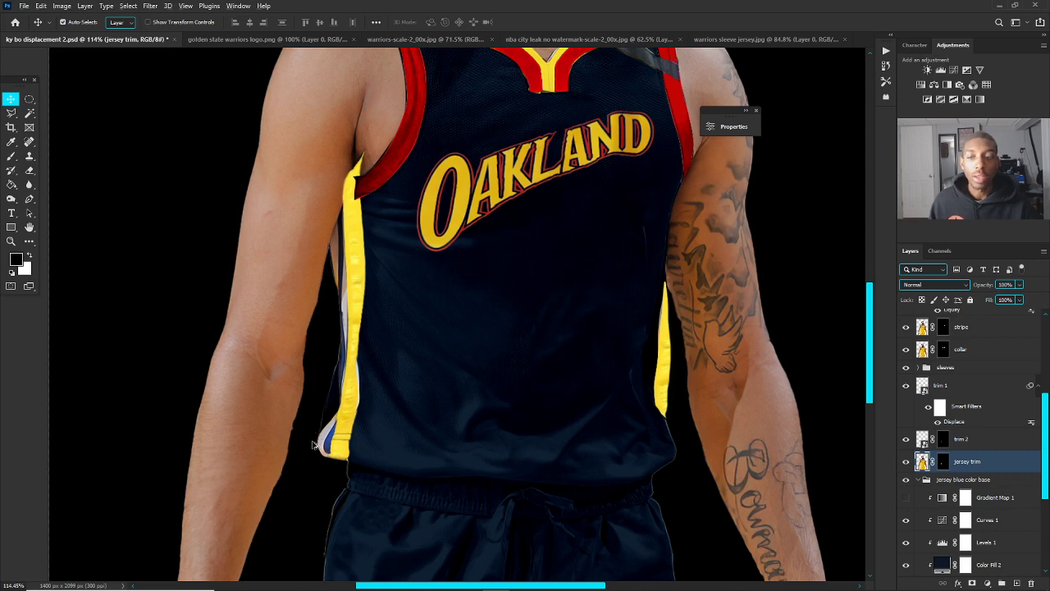
Step: Hide the original jersey trim layer beneath trim 1 and trim 2
{"action": "scroll", "coordinate": [313, 444], "scroll_direction": "up", "scroll_amount": 2}
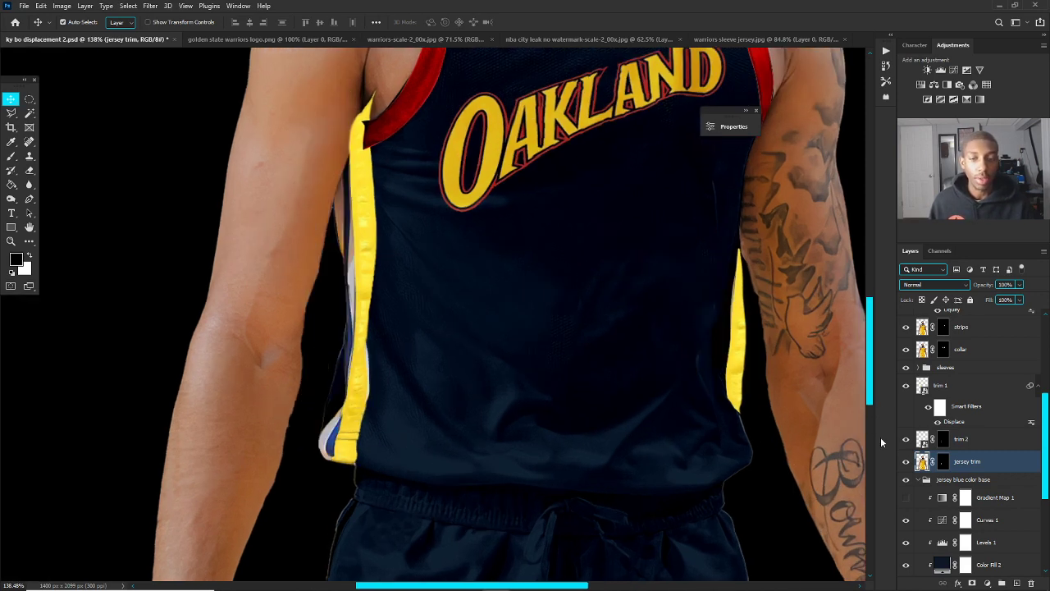
{"action": "scroll", "coordinate": [316, 416], "scroll_direction": "up", "scroll_amount": 1}
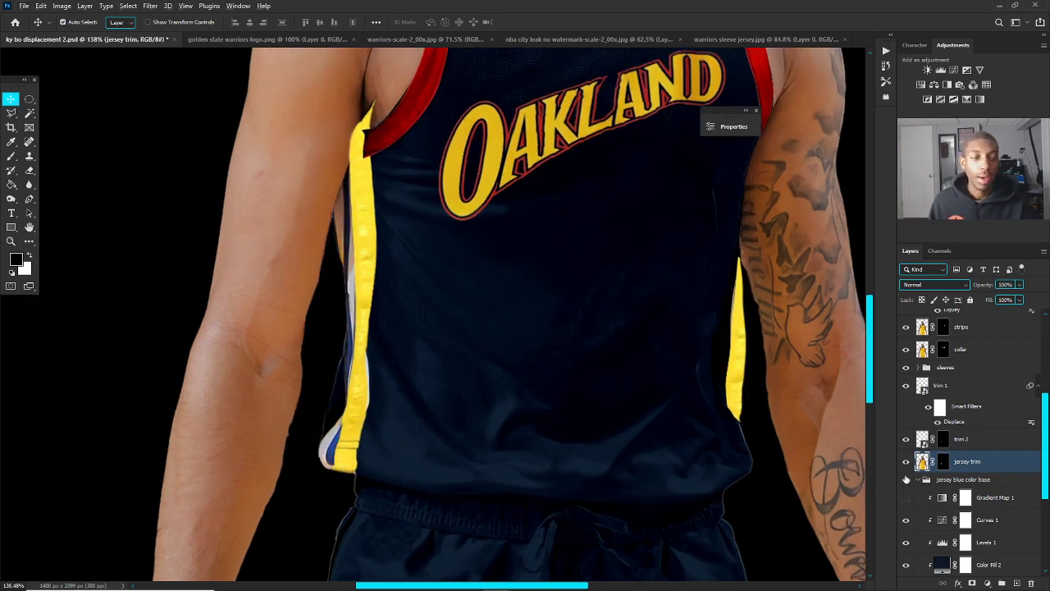
{"action": "left_click", "coordinate": [906, 462]}
{"action": "scroll", "coordinate": [534, 413], "scroll_direction": "down", "scroll_amount": 4}
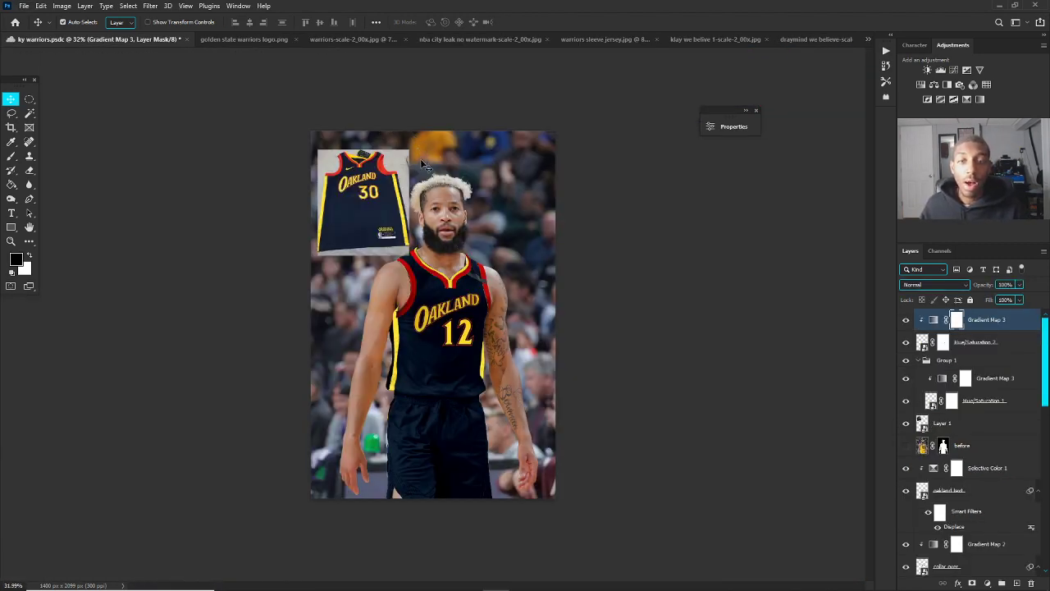
Step: Go to the klay we belive 1 image and delete the layer mask that isolates the digit 1
{"action": "scroll", "coordinate": [455, 263], "scroll_direction": "up", "scroll_amount": 3}
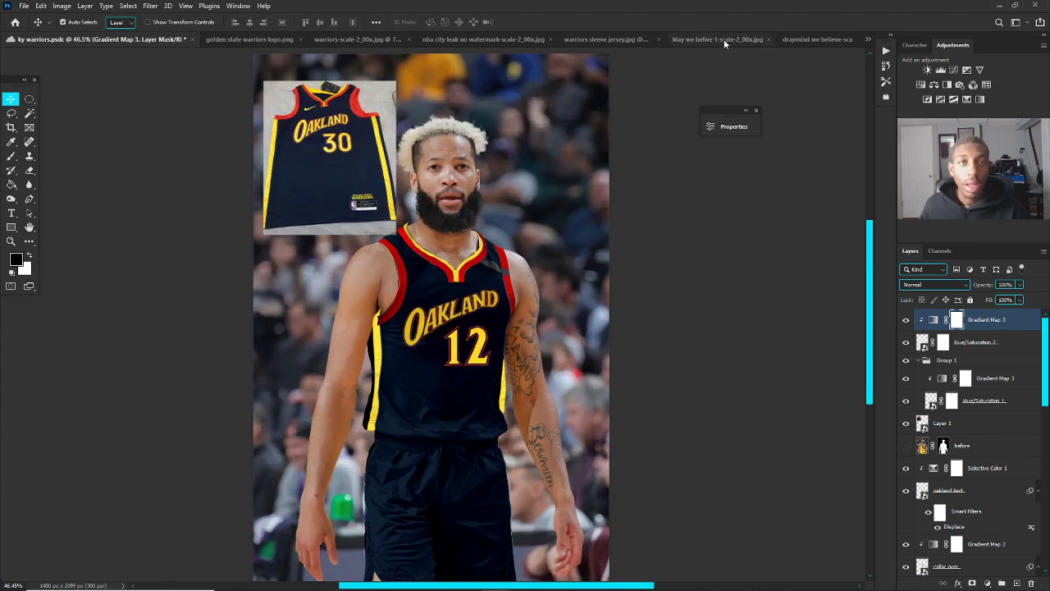
{"action": "scroll", "coordinate": [336, 131], "scroll_direction": "up", "scroll_amount": 4}
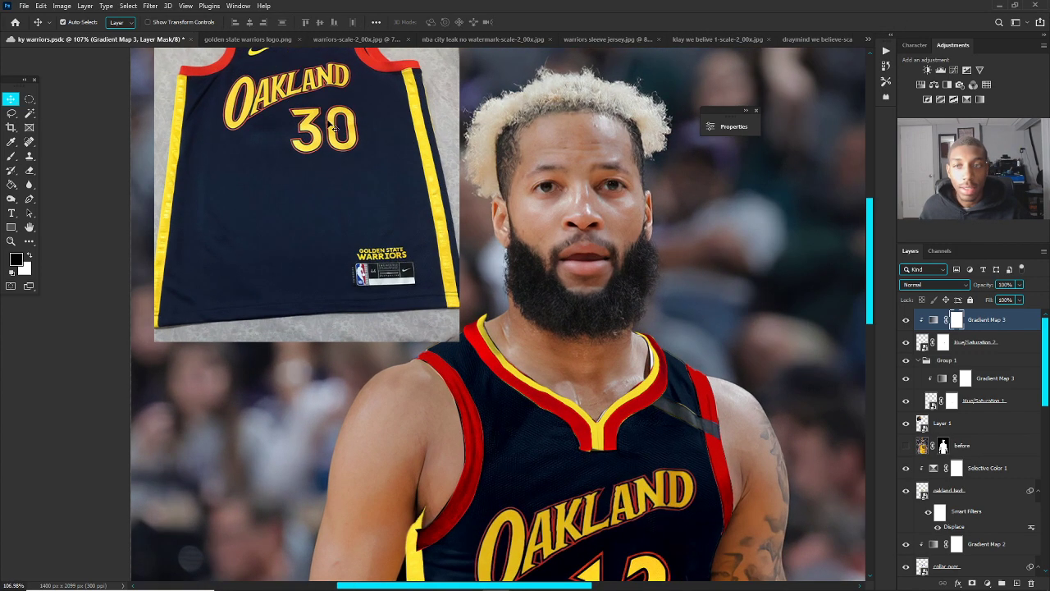
{"action": "scroll", "coordinate": [337, 134], "scroll_direction": "up", "scroll_amount": 2}
{"action": "scroll", "coordinate": [335, 146], "scroll_direction": "down", "scroll_amount": 1}
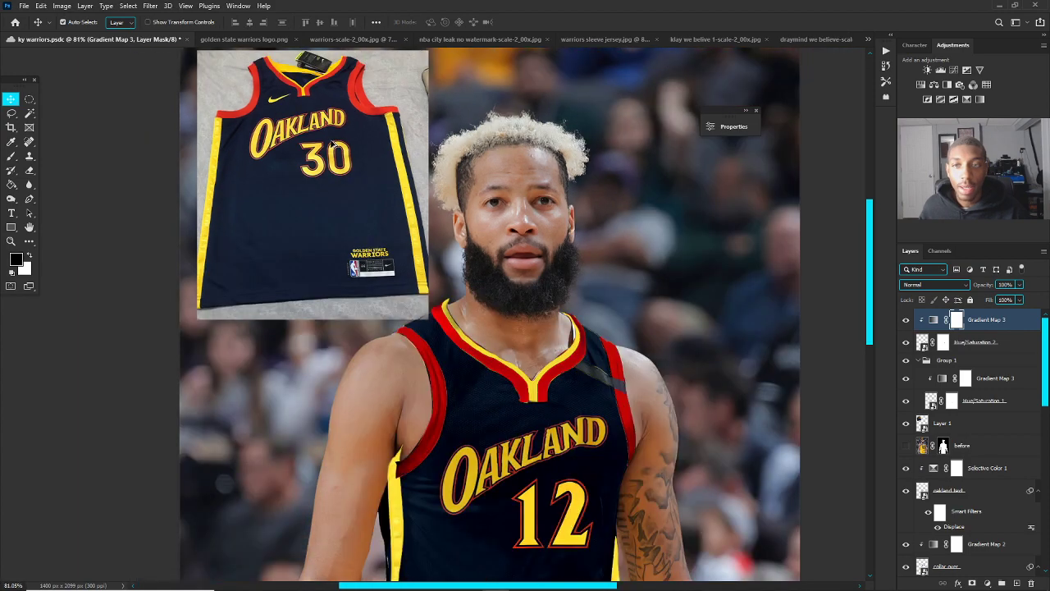
{"action": "left_click", "coordinate": [694, 37]}
{"action": "right_click", "coordinate": [951, 320]}
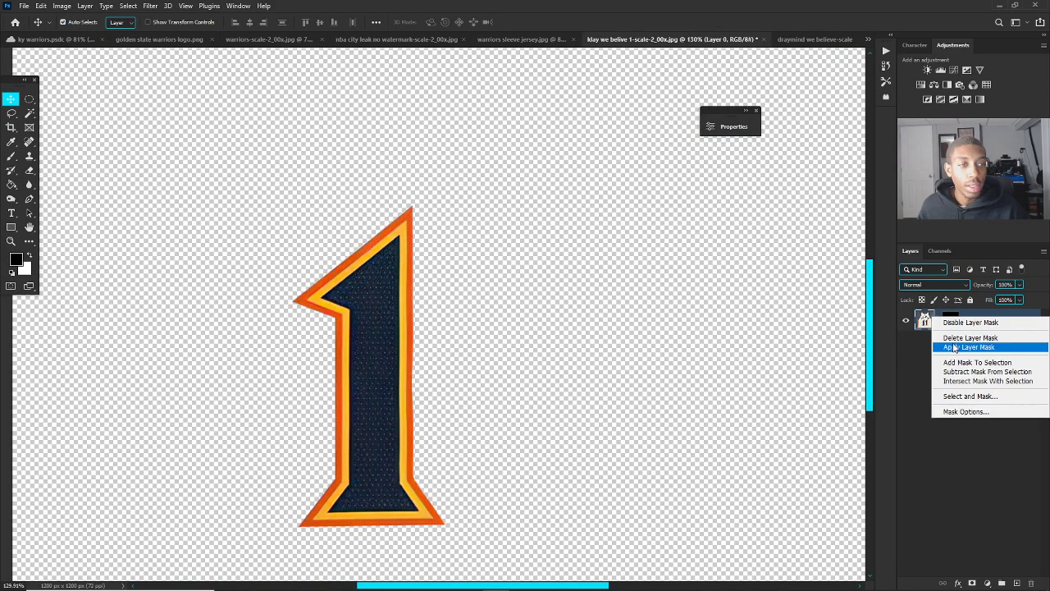
{"action": "left_click", "coordinate": [973, 335]}
{"action": "scroll", "coordinate": [485, 275], "scroll_direction": "down", "scroll_amount": 3}
Step: Delete the layer mask isolating the digit 2 in the draymind we believe image and return to the ky warriors document
{"action": "left_click", "coordinate": [804, 41]}
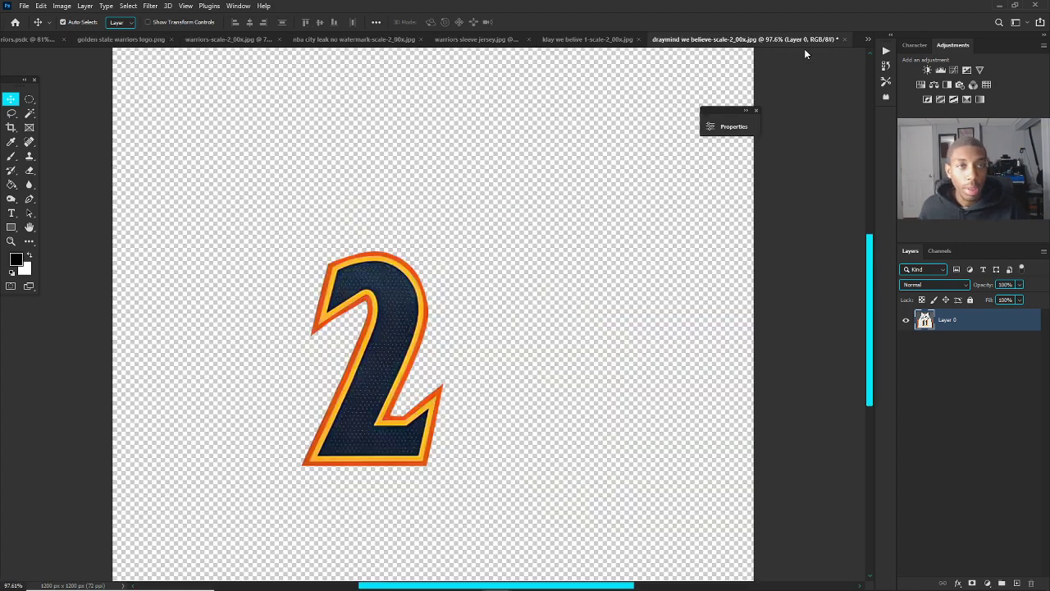
{"action": "right_click", "coordinate": [952, 320]}
{"action": "left_click", "coordinate": [973, 334]}
{"action": "scroll", "coordinate": [505, 251], "scroll_direction": "down", "scroll_amount": 3}
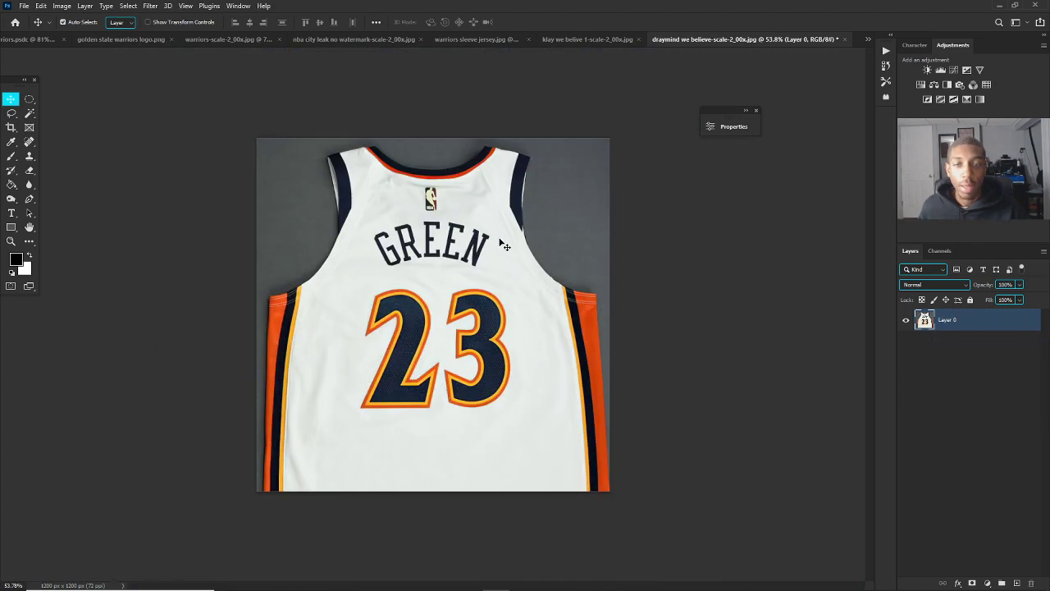
{"action": "left_click", "coordinate": [571, 40]}
{"action": "left_click", "coordinate": [58, 39]}
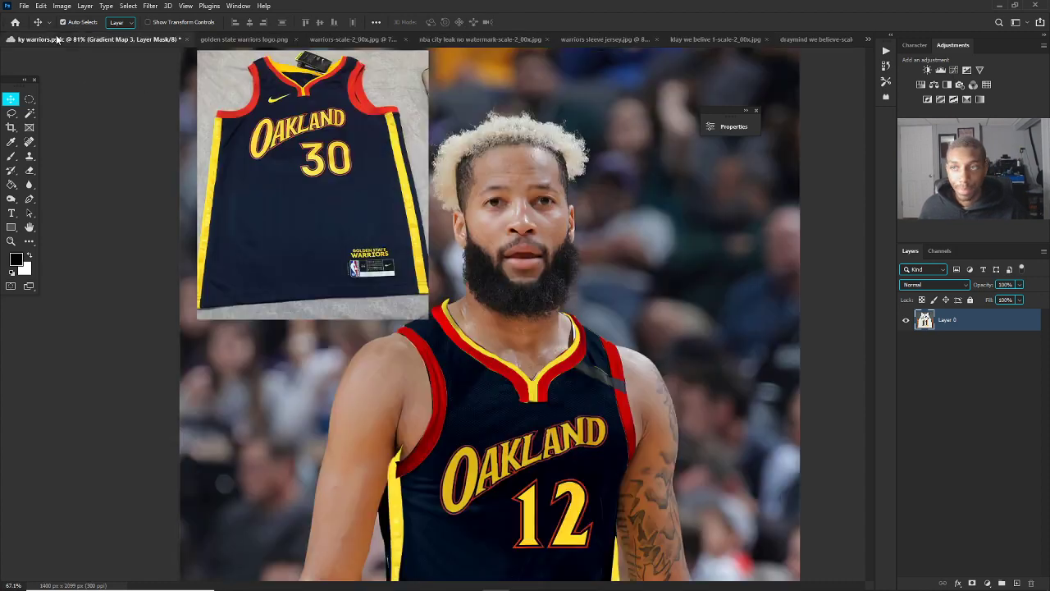
Step: Examine how the top Gradient Map 3 layer recolours the jersey number by toggling it and reviewing its gradient's colour stops
{"action": "scroll", "coordinate": [522, 463], "scroll_direction": "up", "scroll_amount": 2}
{"action": "key", "text": "alt+v"}
{"action": "scroll", "coordinate": [533, 484], "scroll_direction": "up", "scroll_amount": 5}
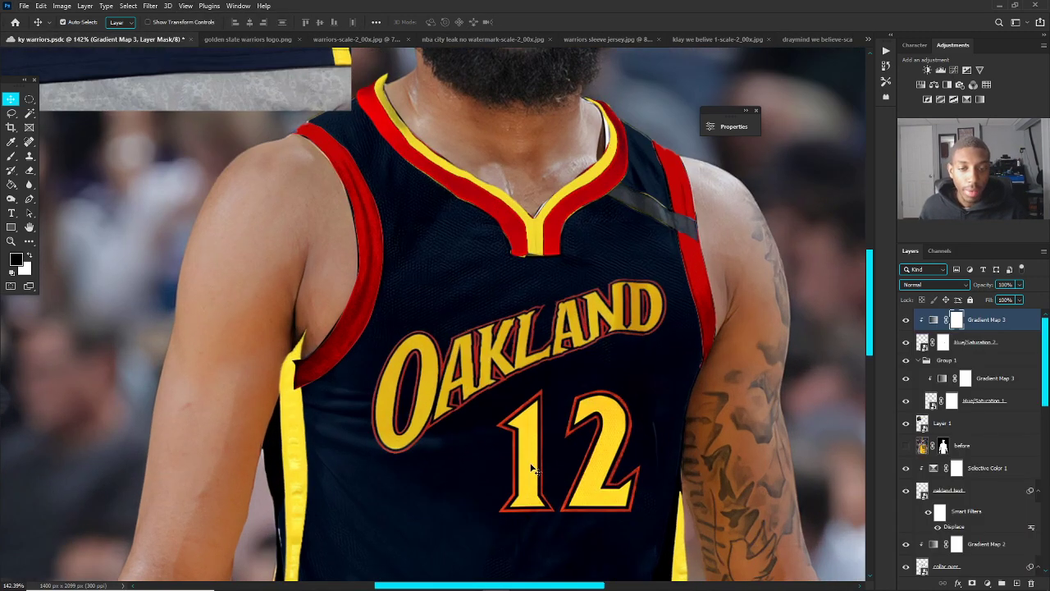
{"action": "scroll", "coordinate": [531, 475], "scroll_direction": "up", "scroll_amount": 1}
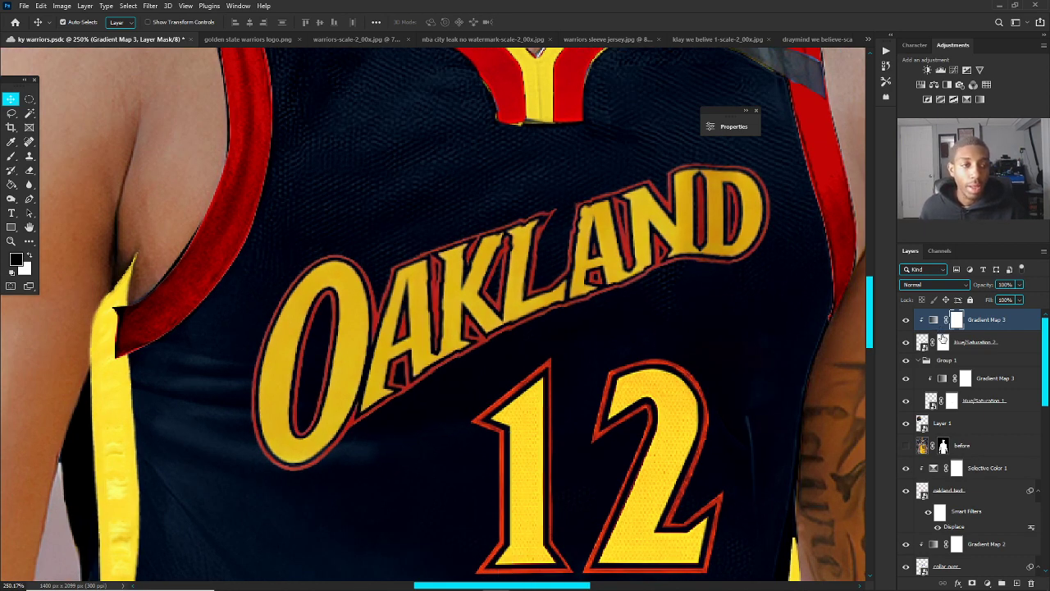
{"action": "left_click", "coordinate": [906, 321]}
{"action": "left_click", "coordinate": [906, 321]}
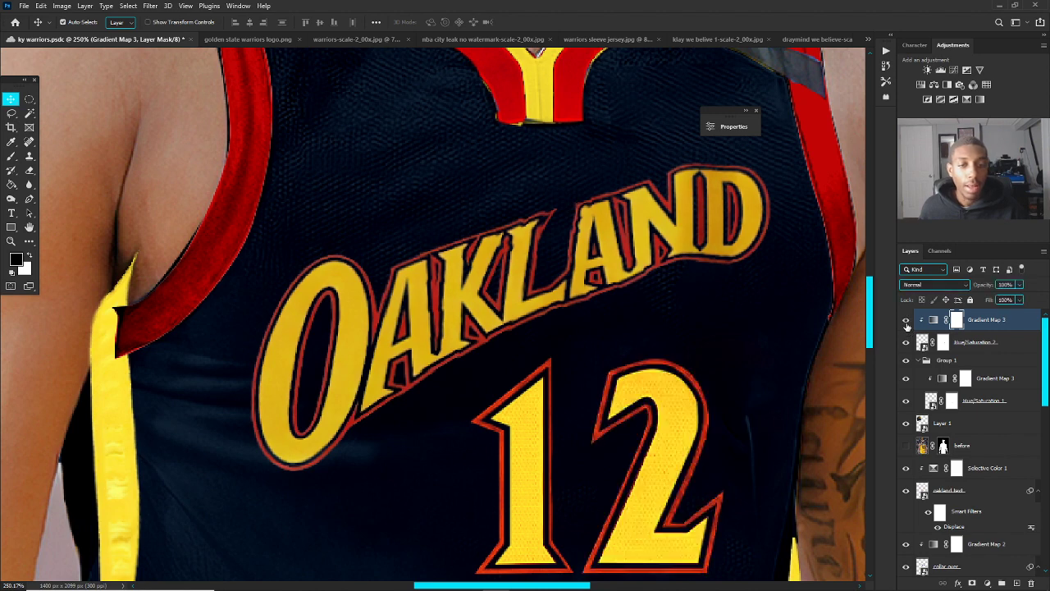
{"action": "double_click", "coordinate": [933, 320]}
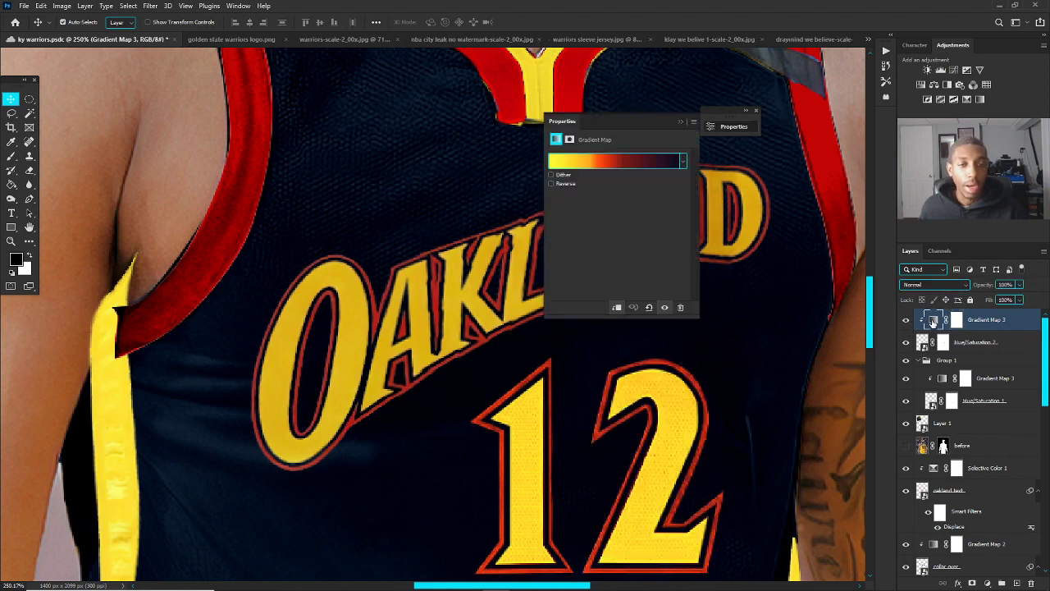
{"action": "left_click", "coordinate": [604, 164]}
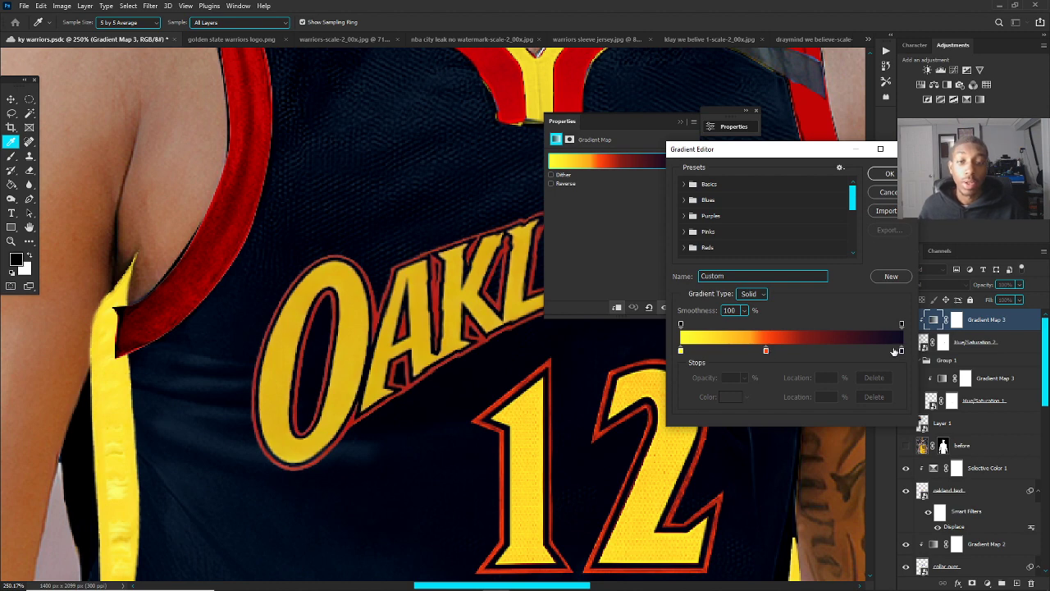
{"action": "left_click", "coordinate": [890, 174]}
{"action": "left_click", "coordinate": [679, 121]}
{"action": "scroll", "coordinate": [529, 195], "scroll_direction": "down", "scroll_amount": 5}
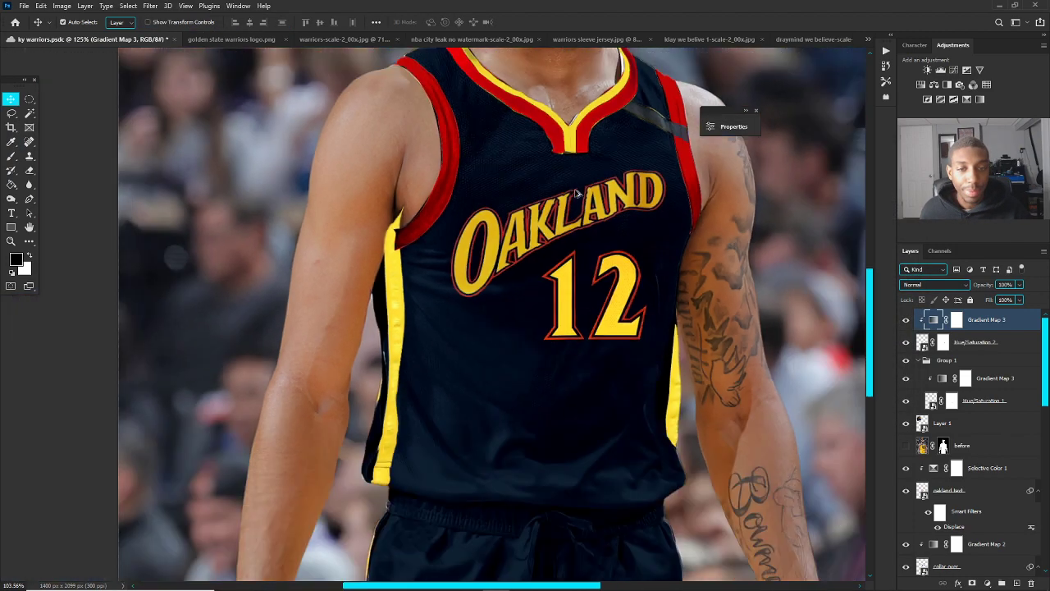
Step: Compare the colours and lettering of the number 12 with the number on the Oakland reference jersey
{"action": "scroll", "coordinate": [529, 195], "scroll_direction": "up", "scroll_amount": 4}
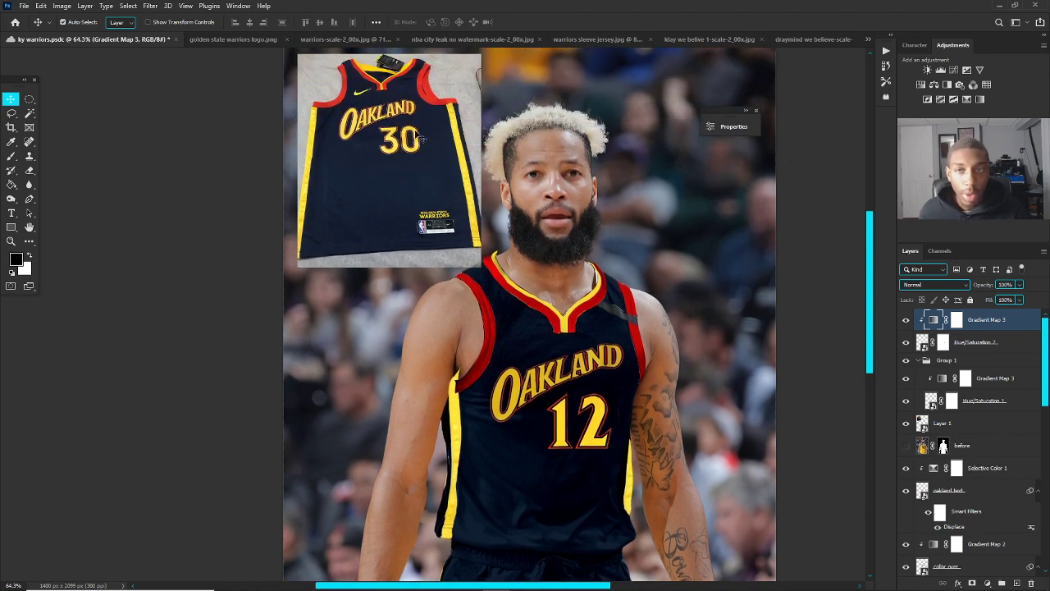
{"action": "scroll", "coordinate": [374, 107], "scroll_direction": "up", "scroll_amount": 3}
{"action": "scroll", "coordinate": [374, 107], "scroll_direction": "up", "scroll_amount": 3}
{"action": "scroll", "coordinate": [375, 215], "scroll_direction": "up", "scroll_amount": 2}
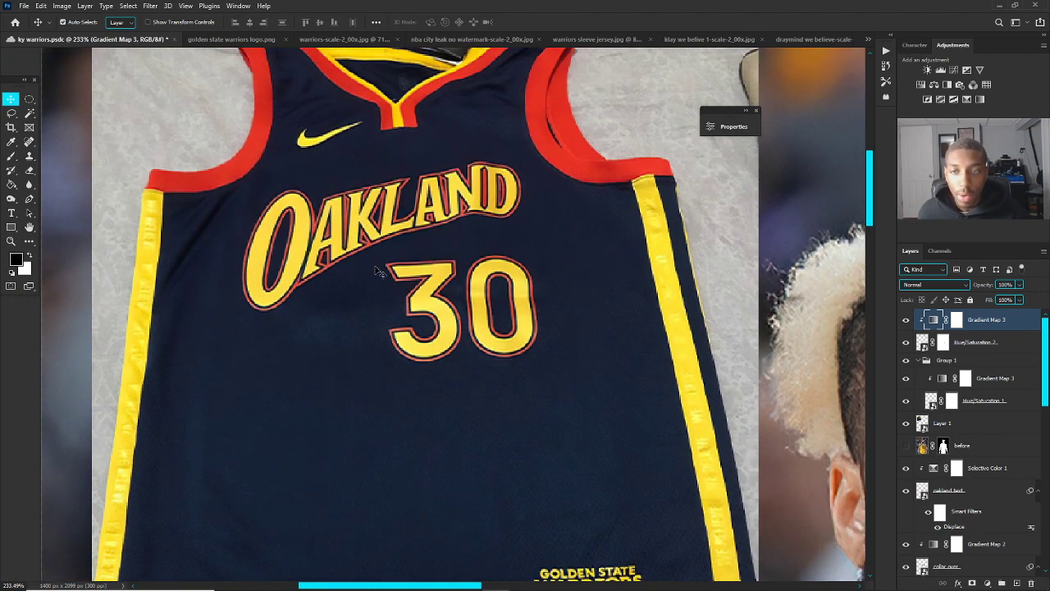
{"action": "scroll", "coordinate": [250, 188], "scroll_direction": "down", "scroll_amount": 5}
{"action": "scroll", "coordinate": [548, 397], "scroll_direction": "down", "scroll_amount": 3}
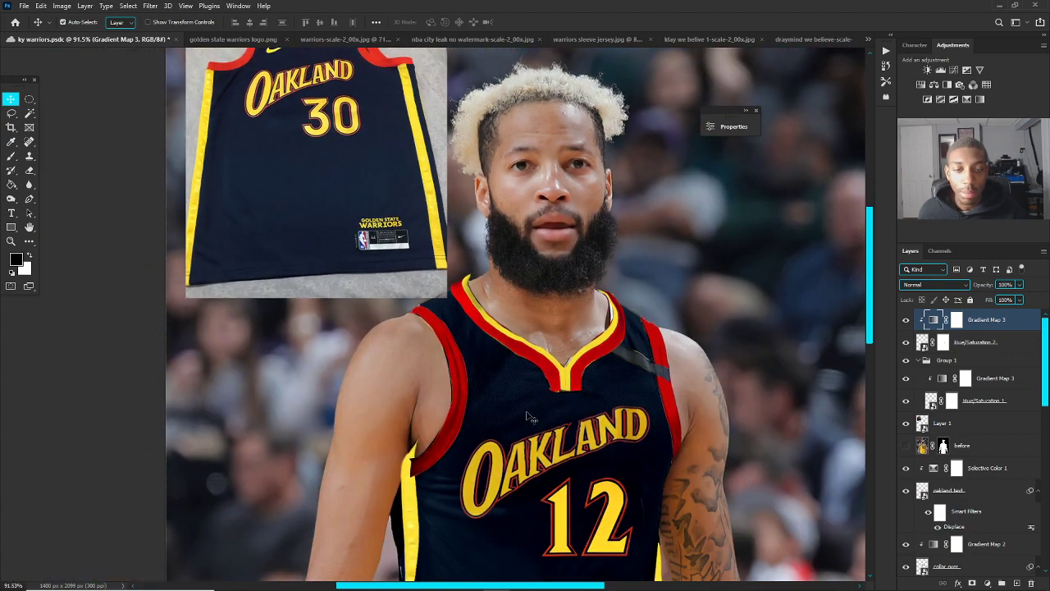
{"action": "scroll", "coordinate": [548, 397], "scroll_direction": "down", "scroll_amount": 2}
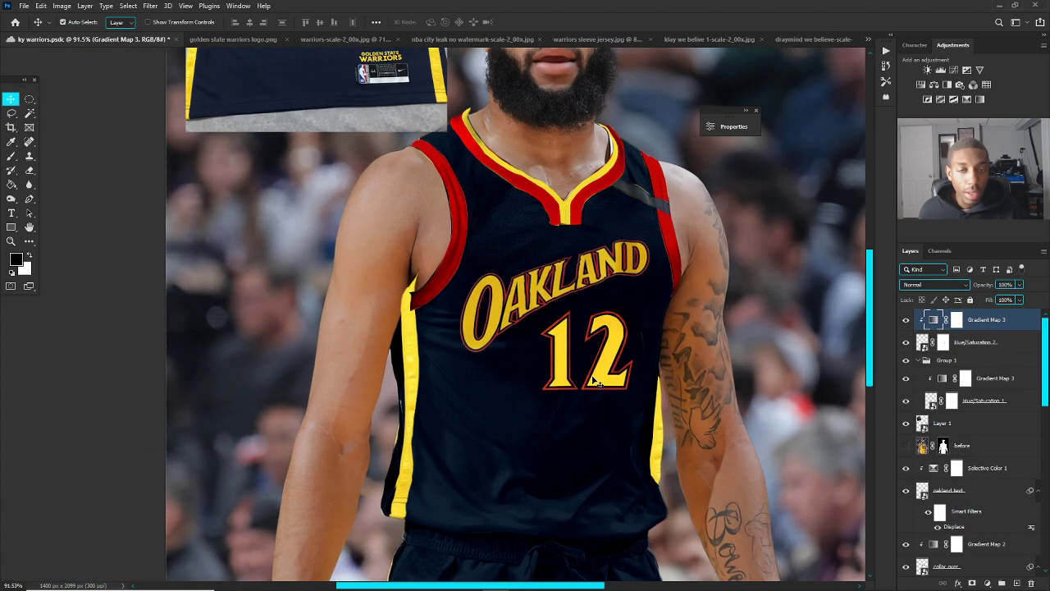
{"action": "scroll", "coordinate": [611, 400], "scroll_direction": "up", "scroll_amount": 1}
{"action": "scroll", "coordinate": [612, 400], "scroll_direction": "up", "scroll_amount": 2}
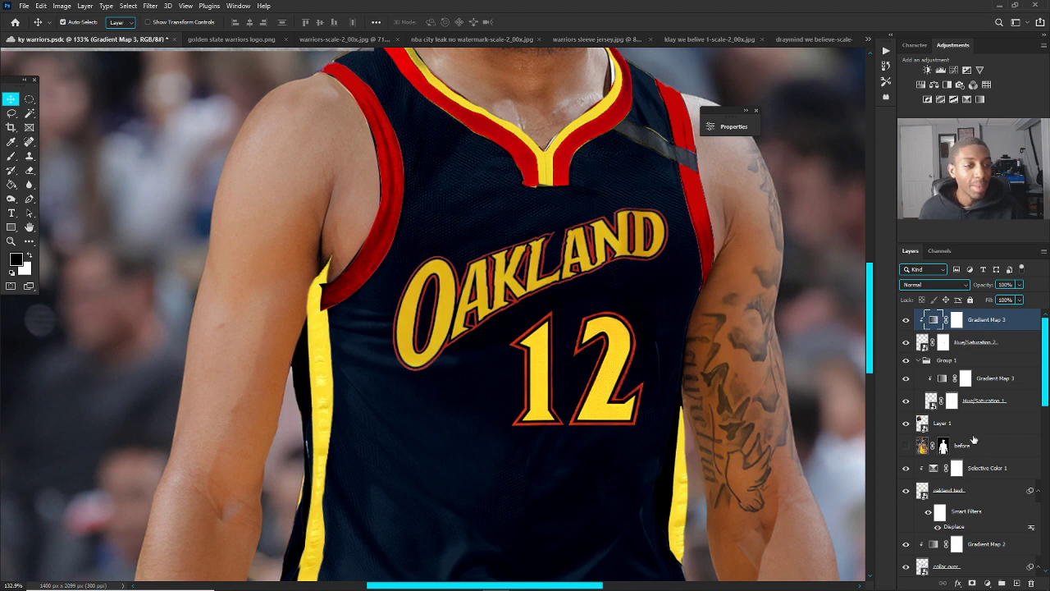
Step: Group the two digit layers with their gradient maps and name the group "number group copy"
{"action": "left_click", "coordinate": [982, 403], "text": "shift"}
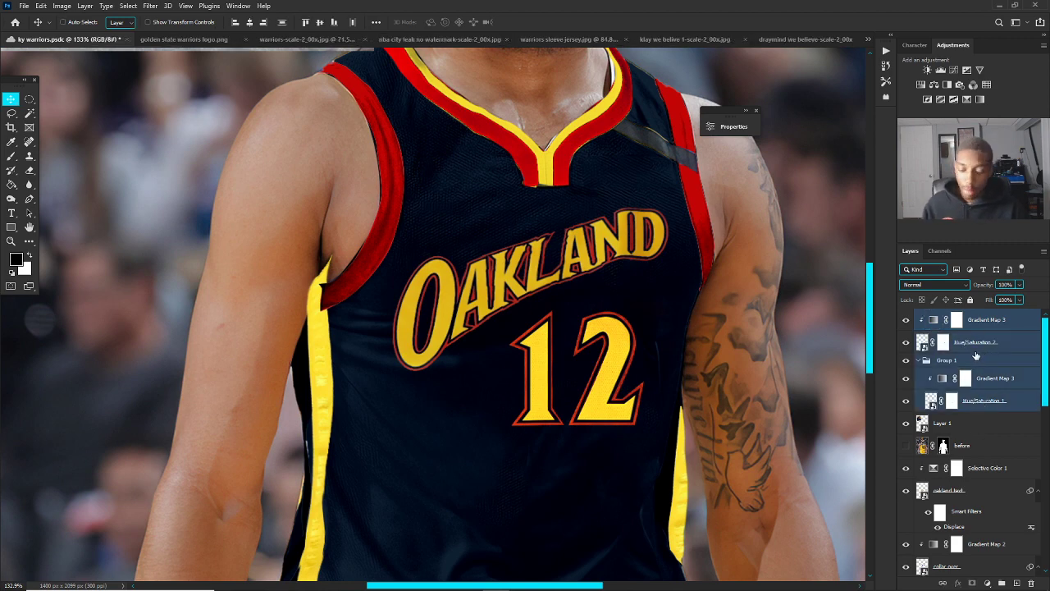
{"action": "key", "text": "ctrl+g"}
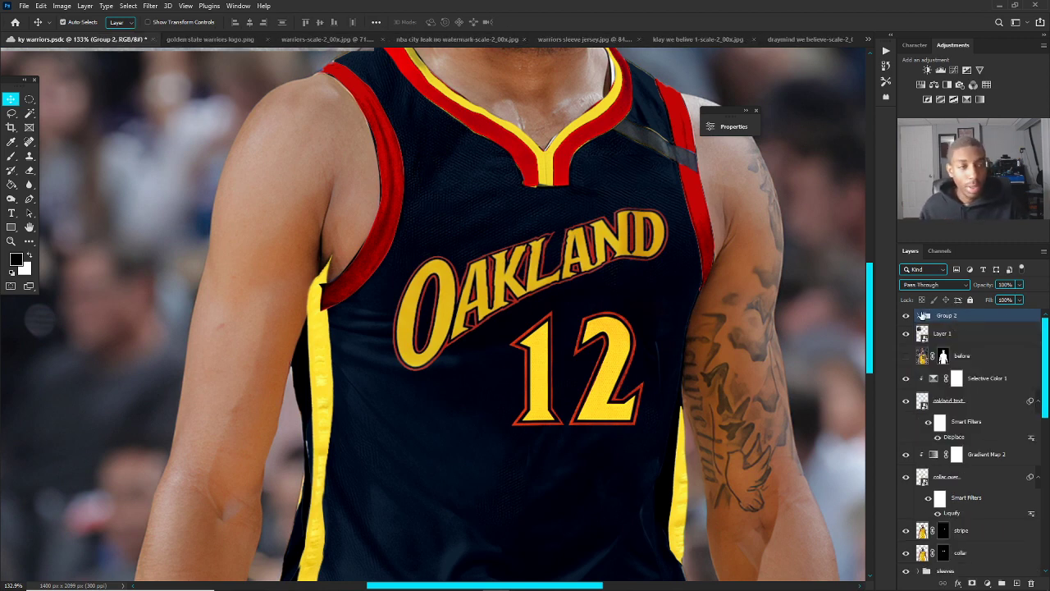
{"action": "double_click", "coordinate": [943, 316]}
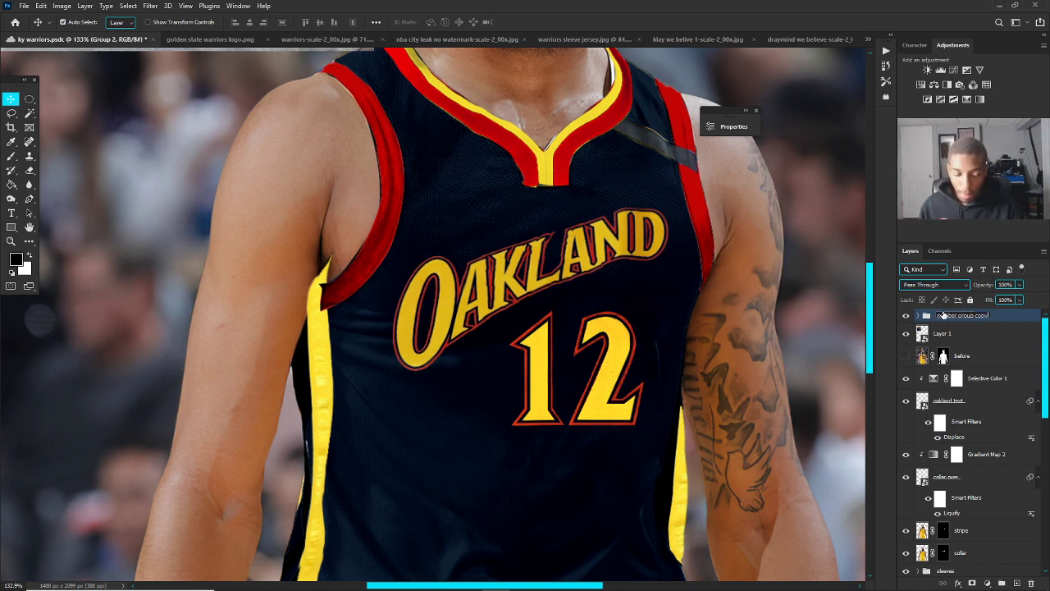
{"action": "key", "text": "Return"}
Step: Duplicate the number group and convert the duplicate into a single smart object
{"action": "key", "text": "ctrl+j"}
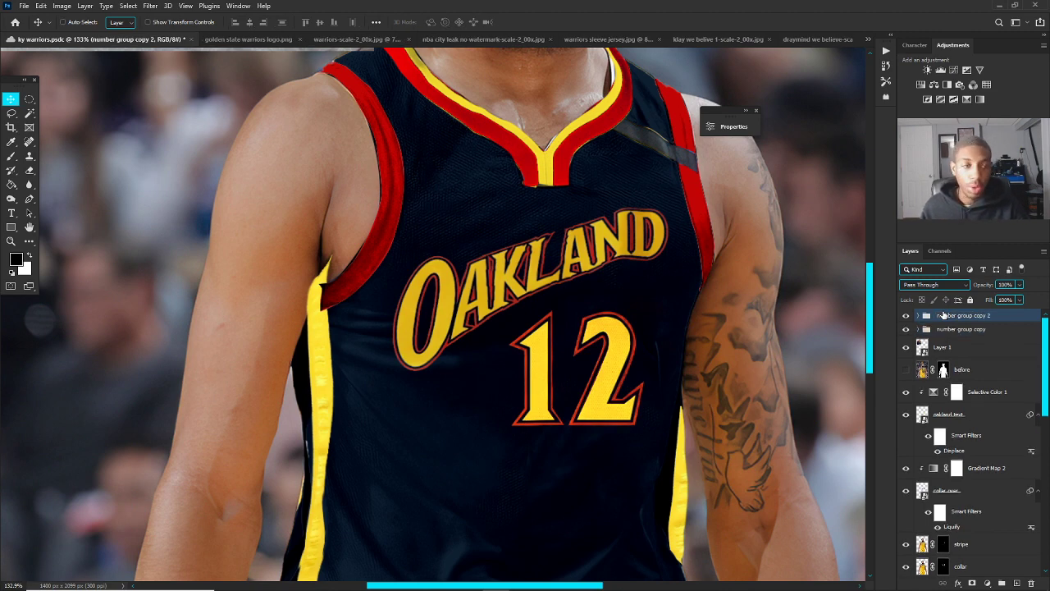
{"action": "key", "text": "ctrl+e"}
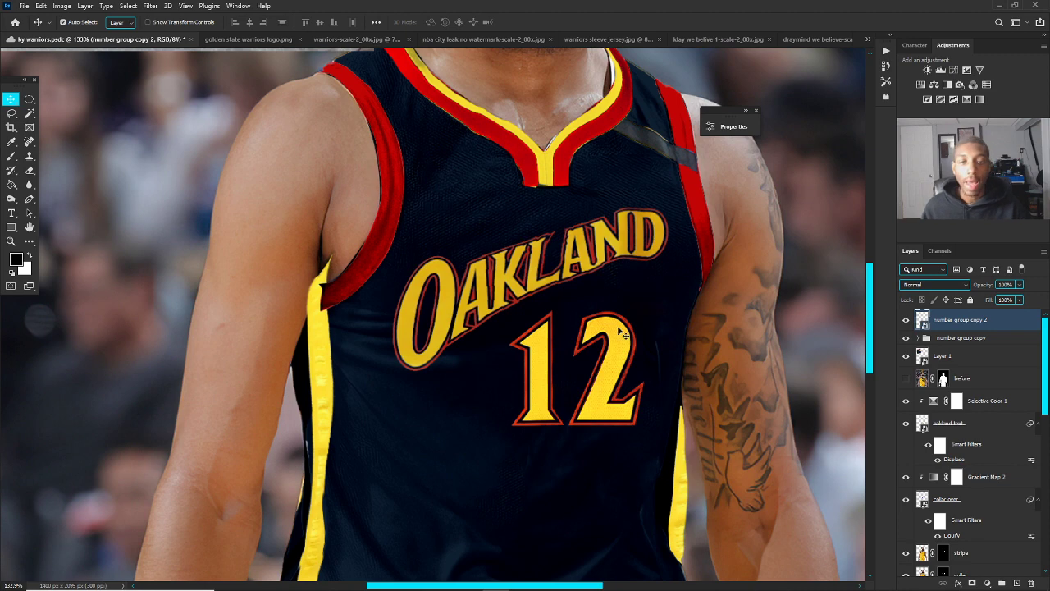
Step: Try displacing the number with horizontal and vertical scales of 3 using the ky bo displacement 2 map, and undo it
{"action": "left_click", "coordinate": [149, 6]}
{"action": "mouse_move", "coordinate": [185, 173]}
{"action": "left_click", "coordinate": [304, 169]}
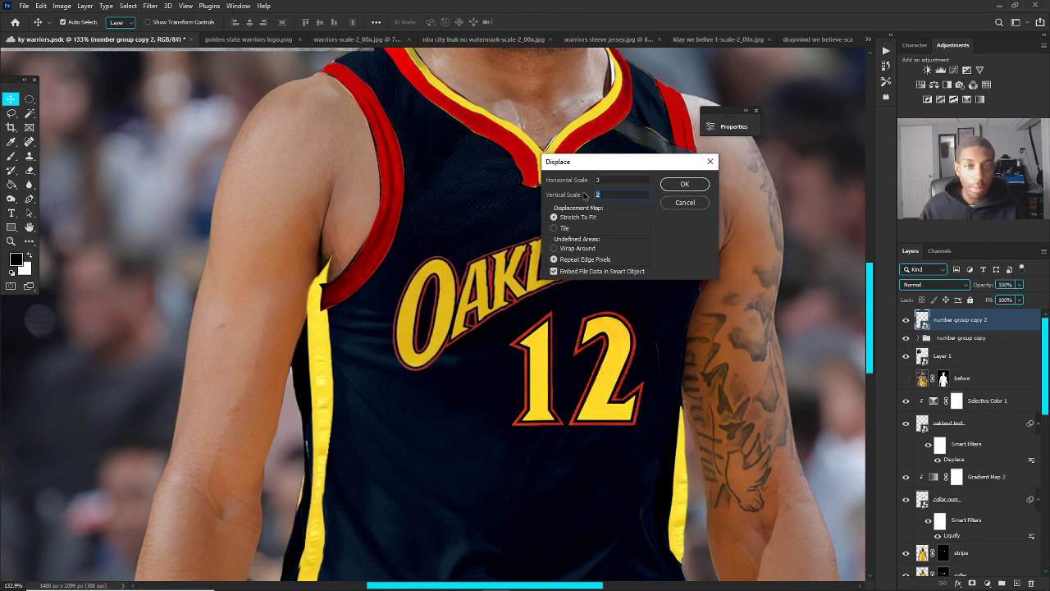
{"action": "left_click", "coordinate": [686, 186]}
{"action": "double_click", "coordinate": [651, 410]}
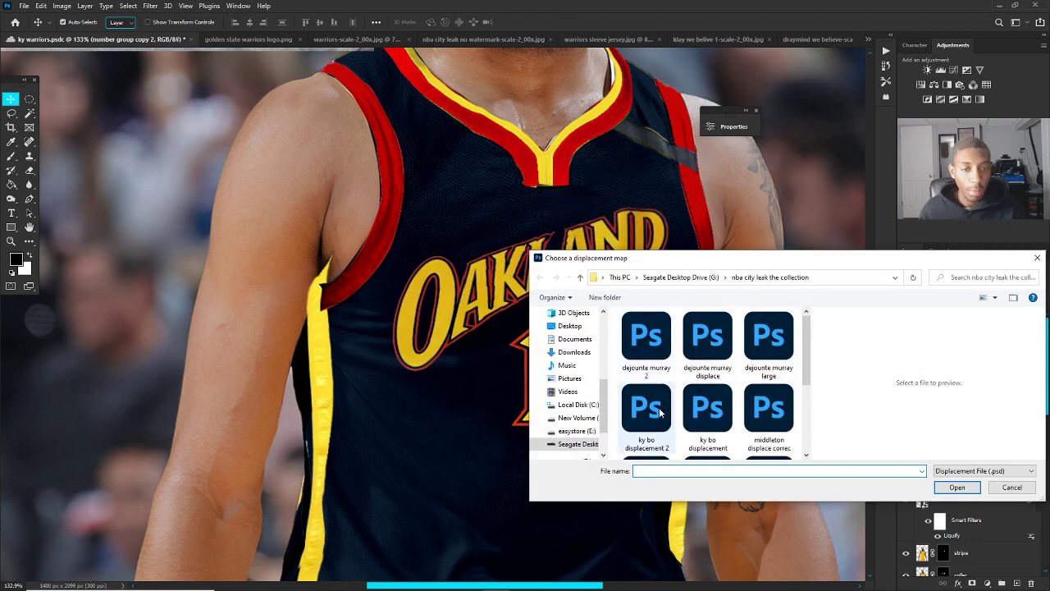
{"action": "scroll", "coordinate": [630, 379], "scroll_direction": "up", "scroll_amount": 3}
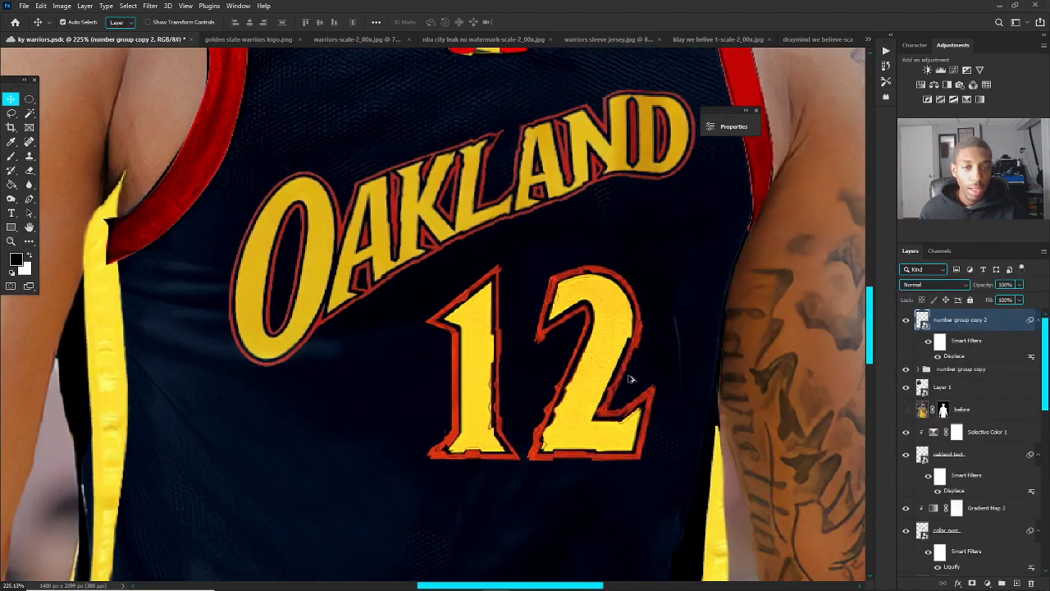
{"action": "key", "text": "ctrl+z"}
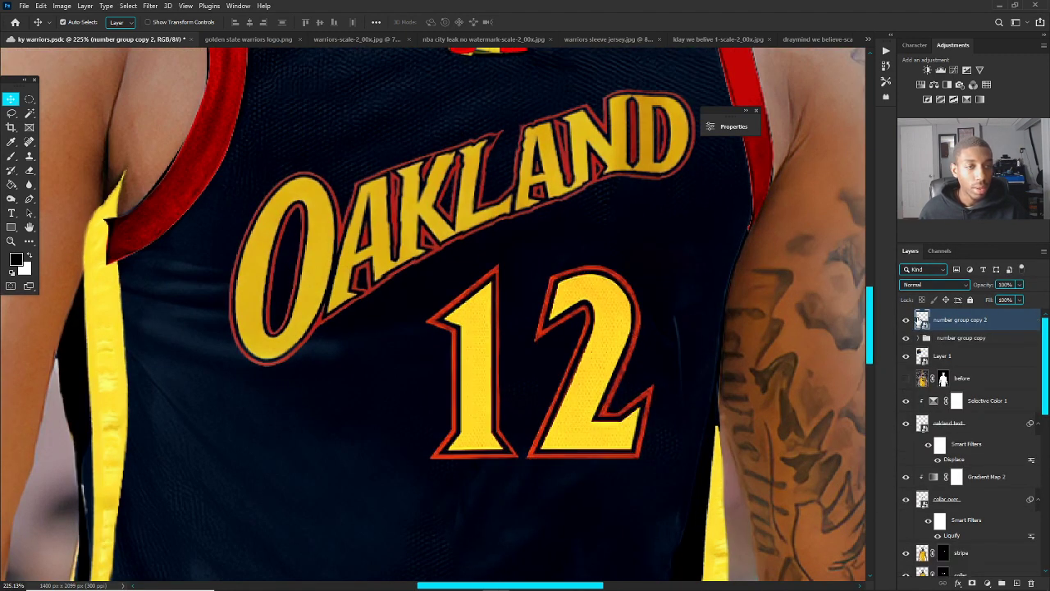
Step: Apply a Displace filter to the merged number with horizontal scale 1, using the ky bo displacement 2 map
{"action": "left_click", "coordinate": [150, 6]}
{"action": "mouse_move", "coordinate": [184, 157]}
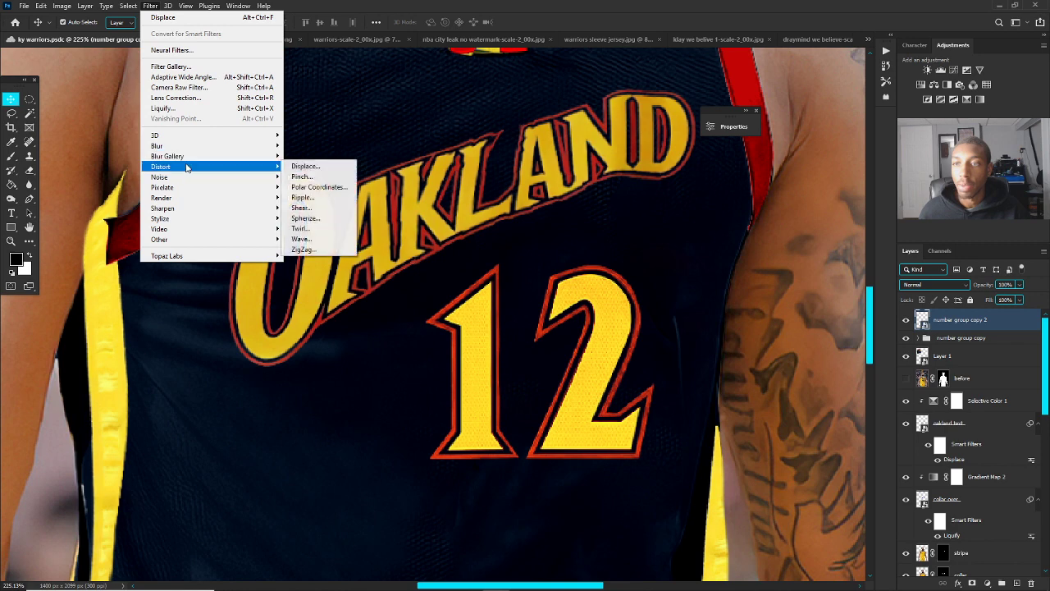
{"action": "left_click", "coordinate": [306, 166]}
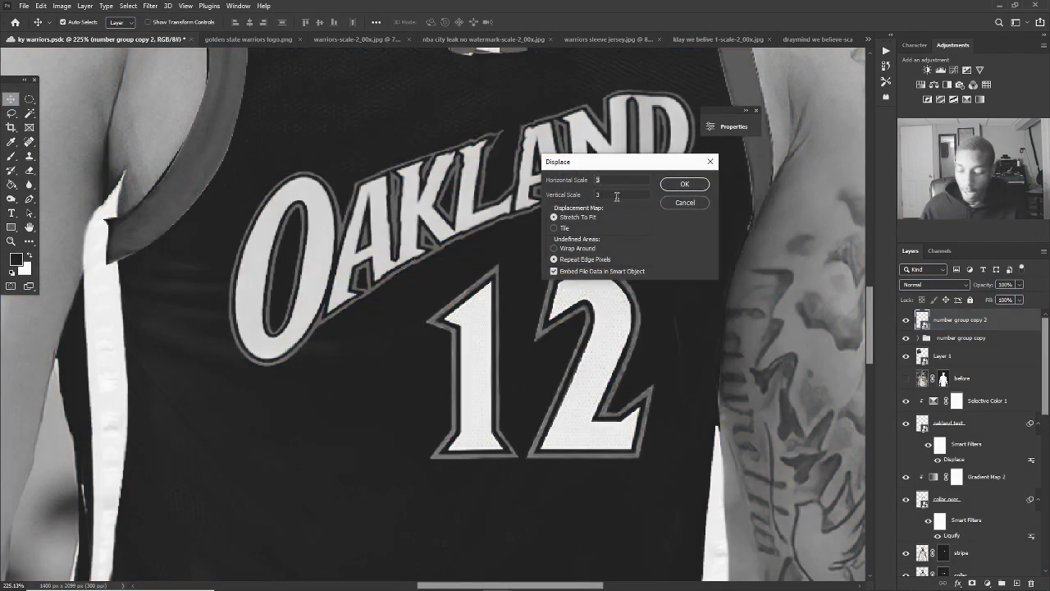
{"action": "left_click_drag", "start_coordinate": [611, 180], "coordinate": [575, 186]}
{"action": "type", "text": "1"}
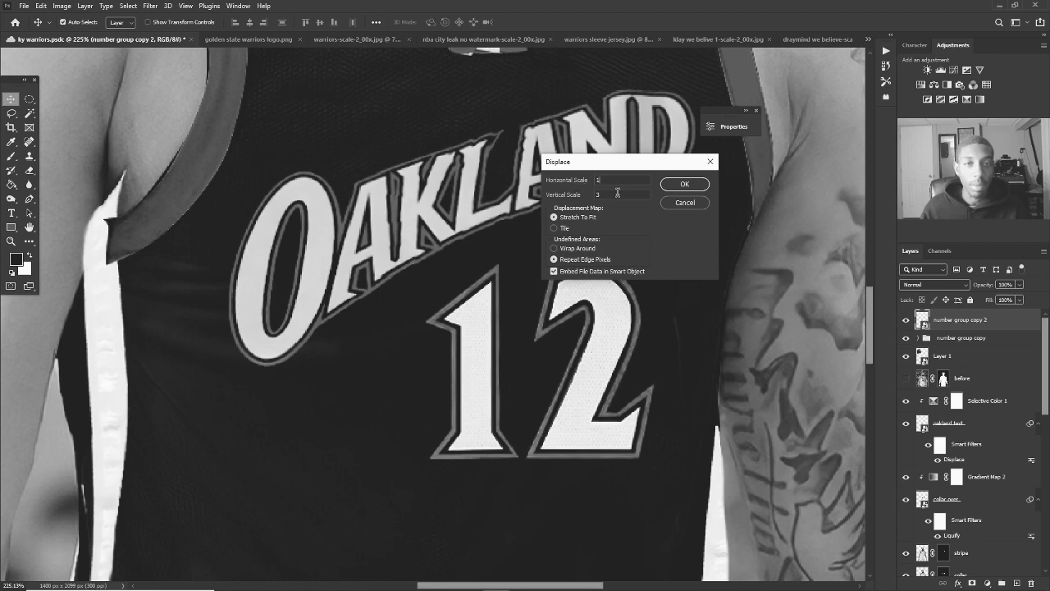
{"action": "left_click", "coordinate": [683, 184]}
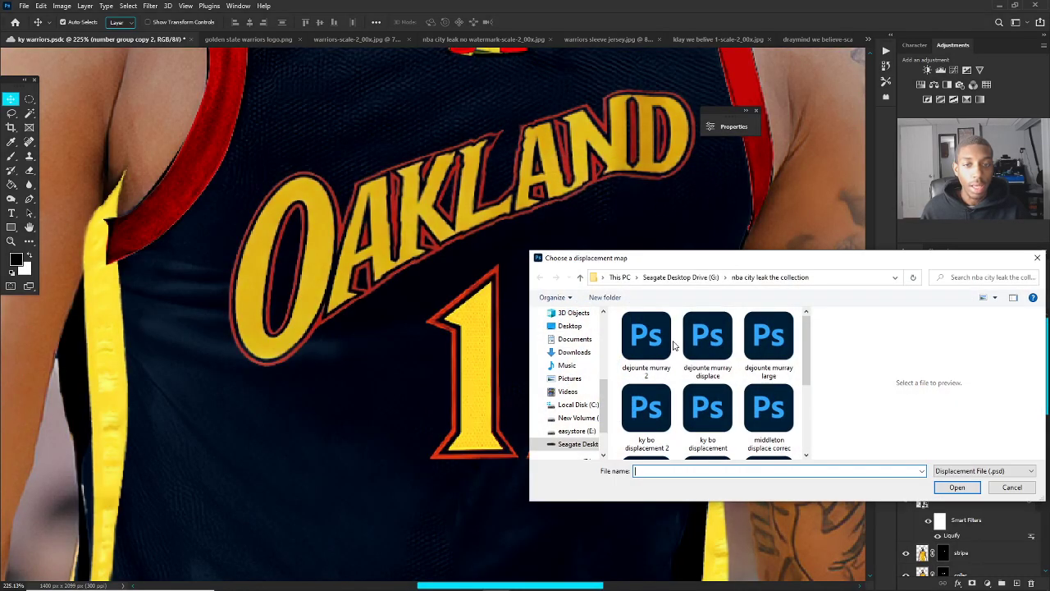
{"action": "double_click", "coordinate": [650, 410]}
{"action": "scroll", "coordinate": [620, 374], "scroll_direction": "down", "scroll_amount": 8}
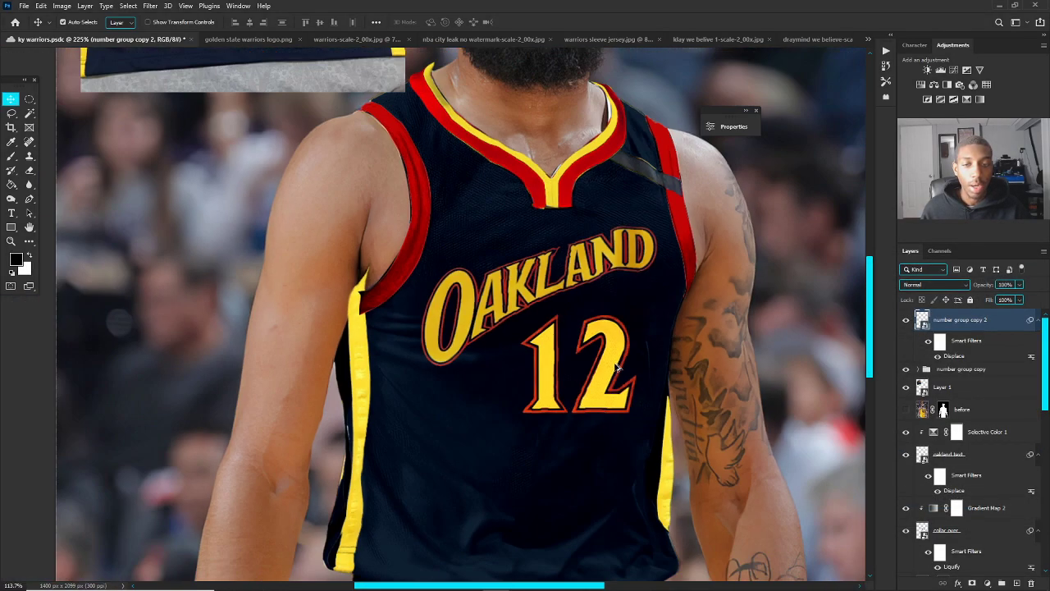
Step: Examine how the OAKLAND lettering and the number 12 sit on the jersey, both close up and in the full picture
{"action": "scroll", "coordinate": [572, 346], "scroll_direction": "up", "scroll_amount": 4}
{"action": "scroll", "coordinate": [572, 346], "scroll_direction": "up", "scroll_amount": 3}
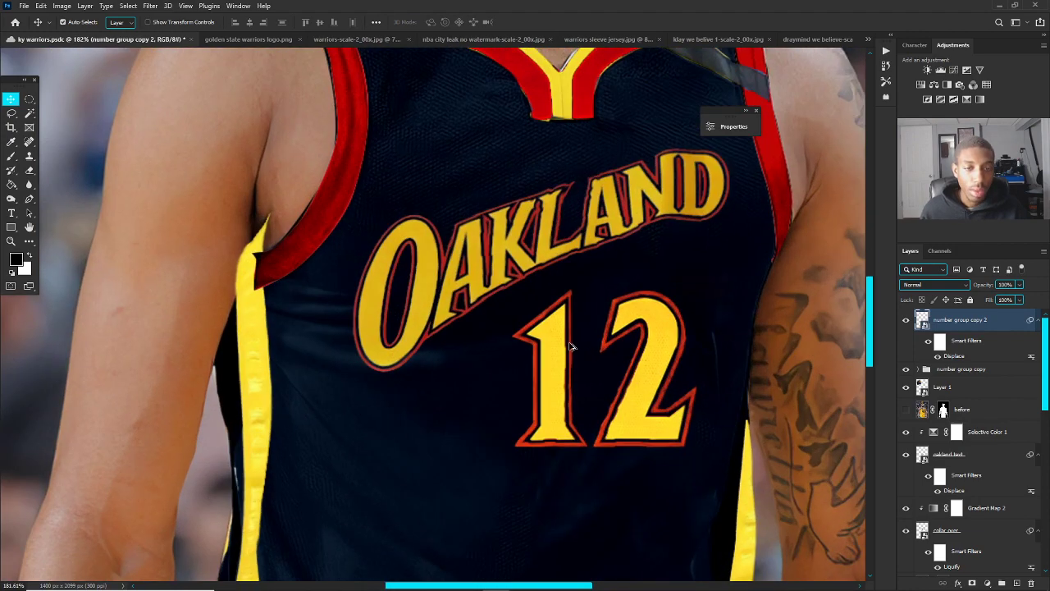
{"action": "scroll", "coordinate": [572, 345], "scroll_direction": "down", "scroll_amount": 6}
{"action": "scroll", "coordinate": [462, 305], "scroll_direction": "up", "scroll_amount": 2}
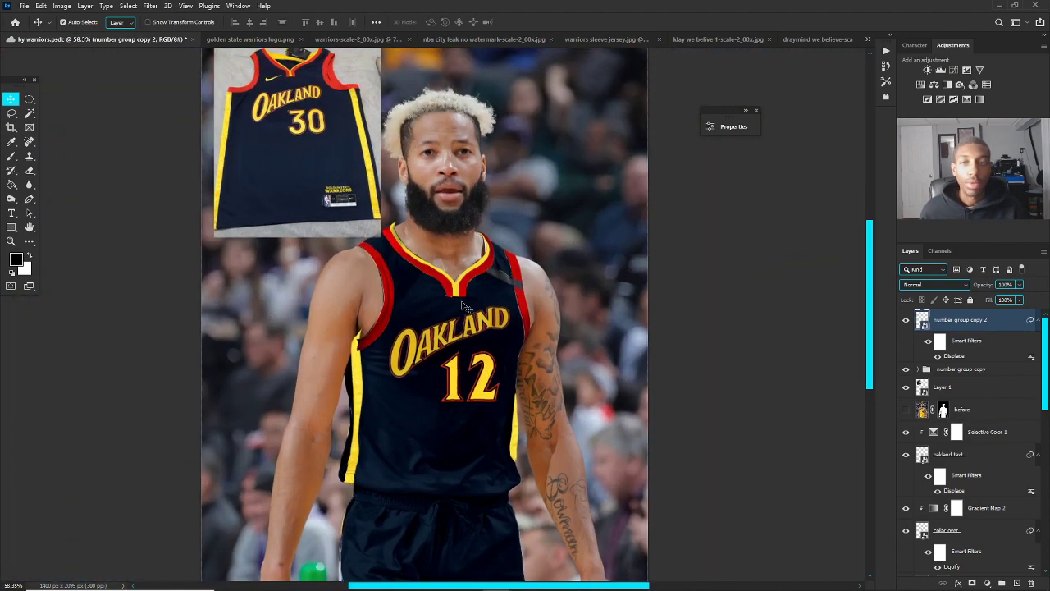
{"action": "scroll", "coordinate": [332, 148], "scroll_direction": "up", "scroll_amount": 2}
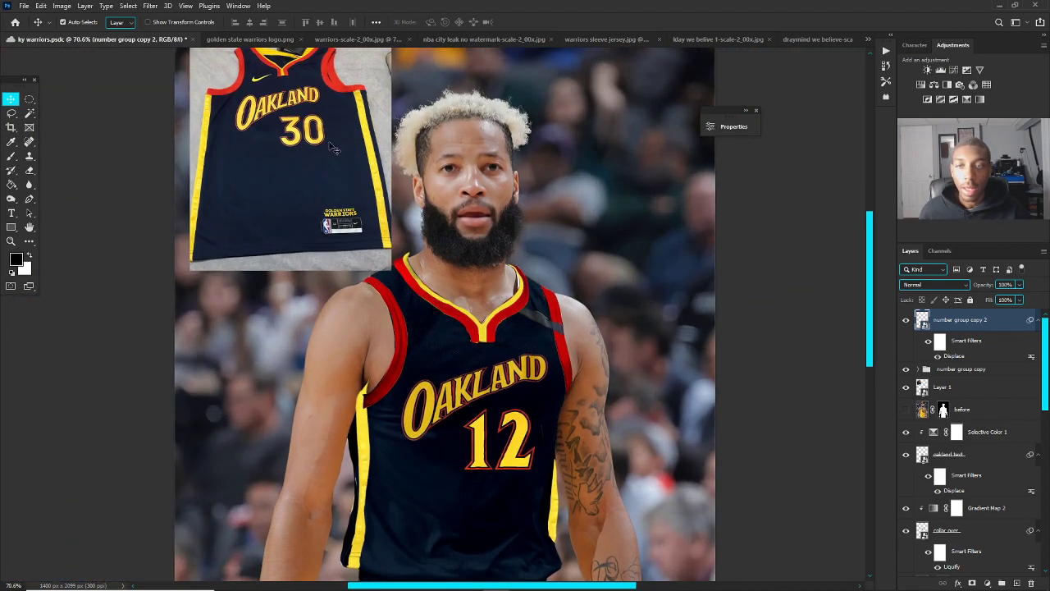
{"action": "left_click", "coordinate": [466, 412]}
{"action": "scroll", "coordinate": [413, 392], "scroll_direction": "down", "scroll_amount": 1}
{"action": "scroll", "coordinate": [413, 392], "scroll_direction": "down", "scroll_amount": 2}
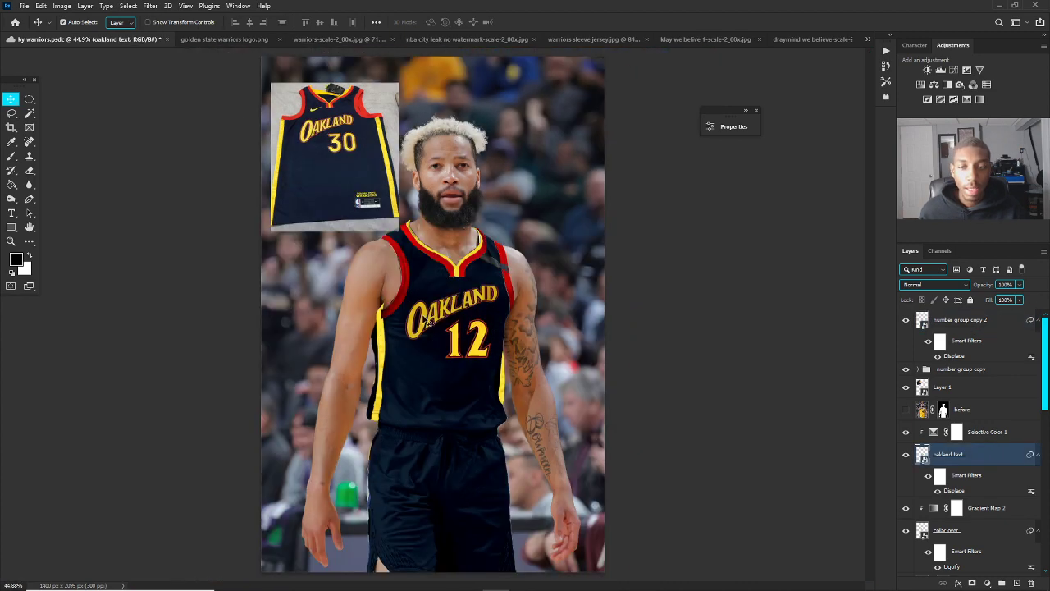
{"action": "scroll", "coordinate": [437, 413], "scroll_direction": "down", "scroll_amount": 3}
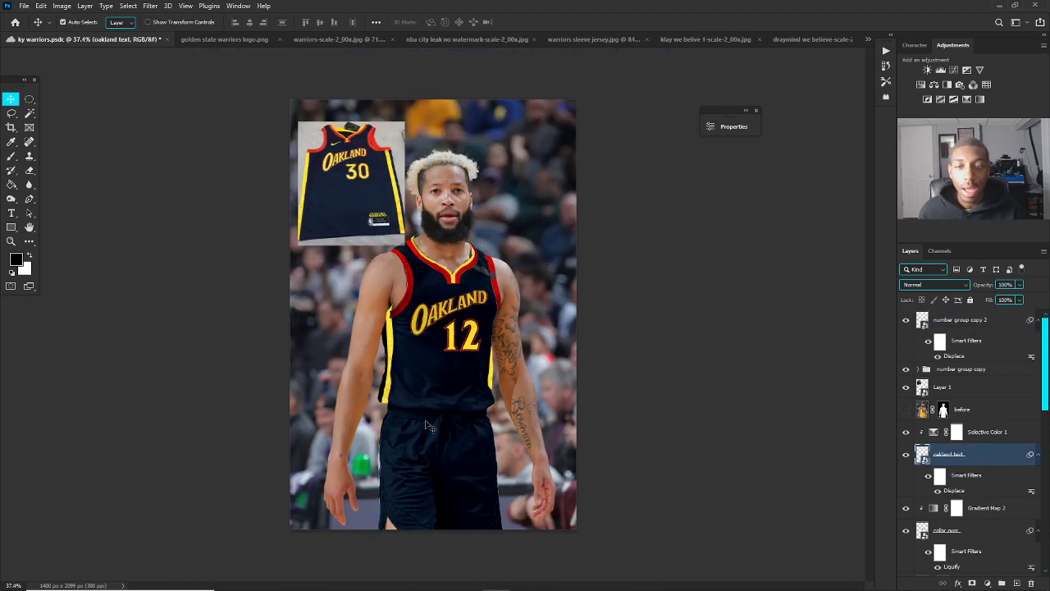
{"action": "scroll", "coordinate": [429, 378], "scroll_direction": "up", "scroll_amount": 2}
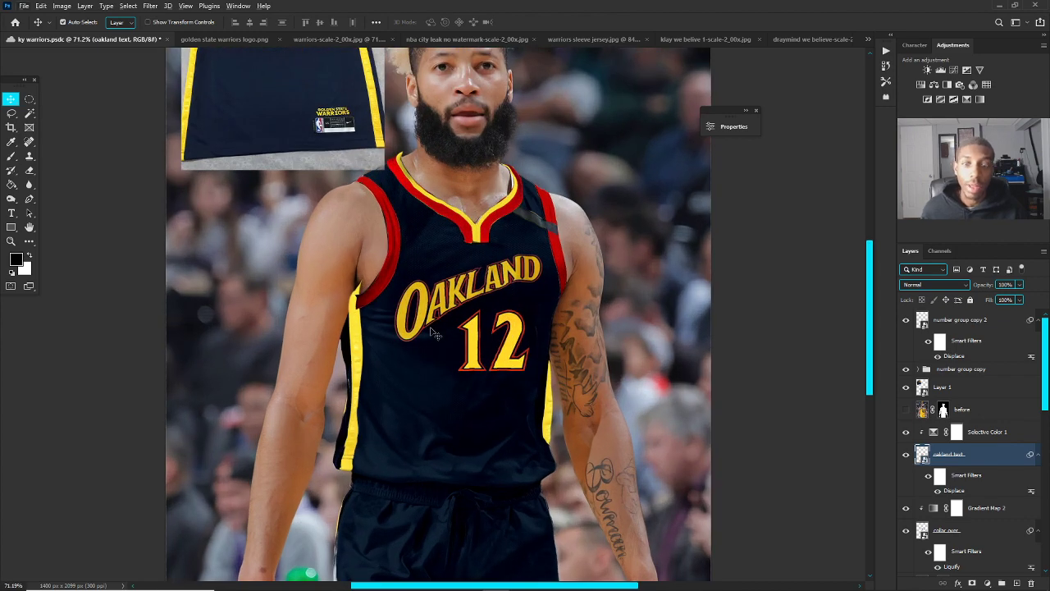
{"action": "scroll", "coordinate": [435, 334], "scroll_direction": "down", "scroll_amount": 1}
{"action": "scroll", "coordinate": [435, 334], "scroll_direction": "down", "scroll_amount": 2}
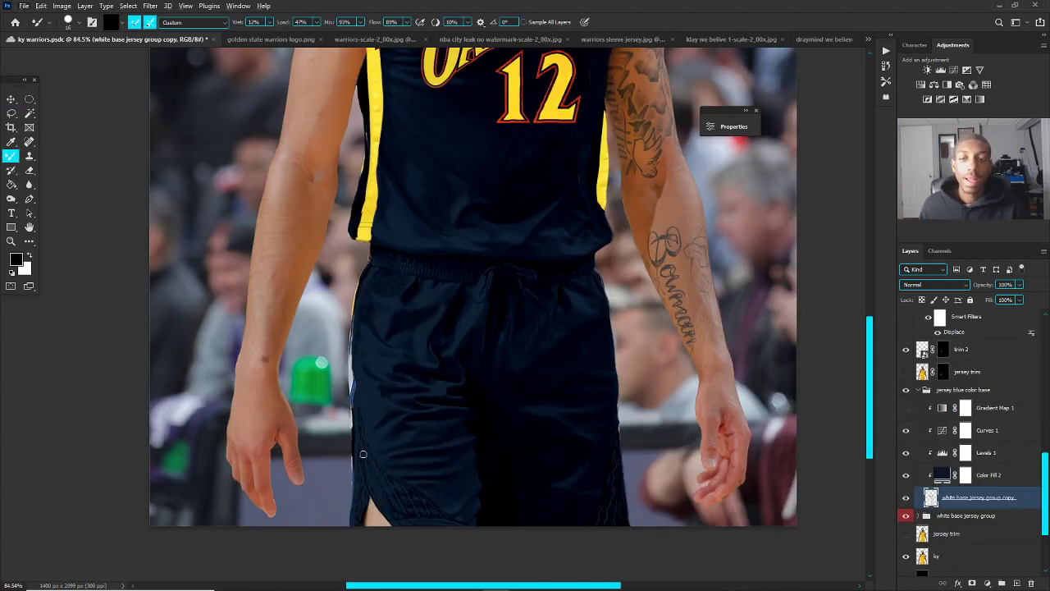
Step: Choose the Mixer Brush tool with the Custom blend preset for the shorts, and save the document
{"action": "scroll", "coordinate": [392, 491], "scroll_direction": "up", "scroll_amount": 5}
{"action": "scroll", "coordinate": [331, 316], "scroll_direction": "down", "scroll_amount": 3}
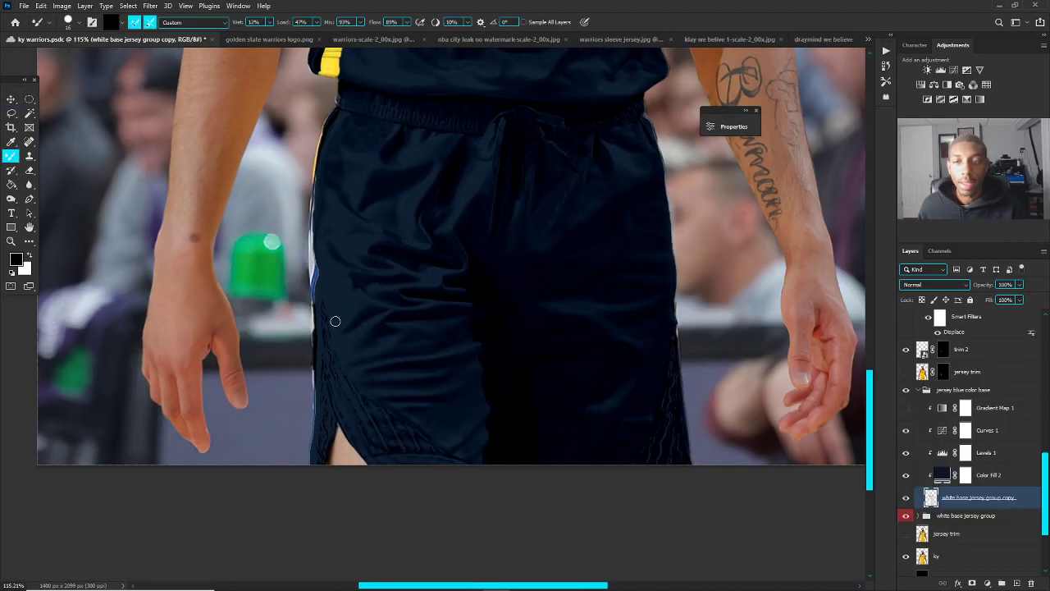
{"action": "scroll", "coordinate": [334, 321], "scroll_direction": "down", "scroll_amount": 2}
{"action": "scroll", "coordinate": [615, 305], "scroll_direction": "down", "scroll_amount": 2}
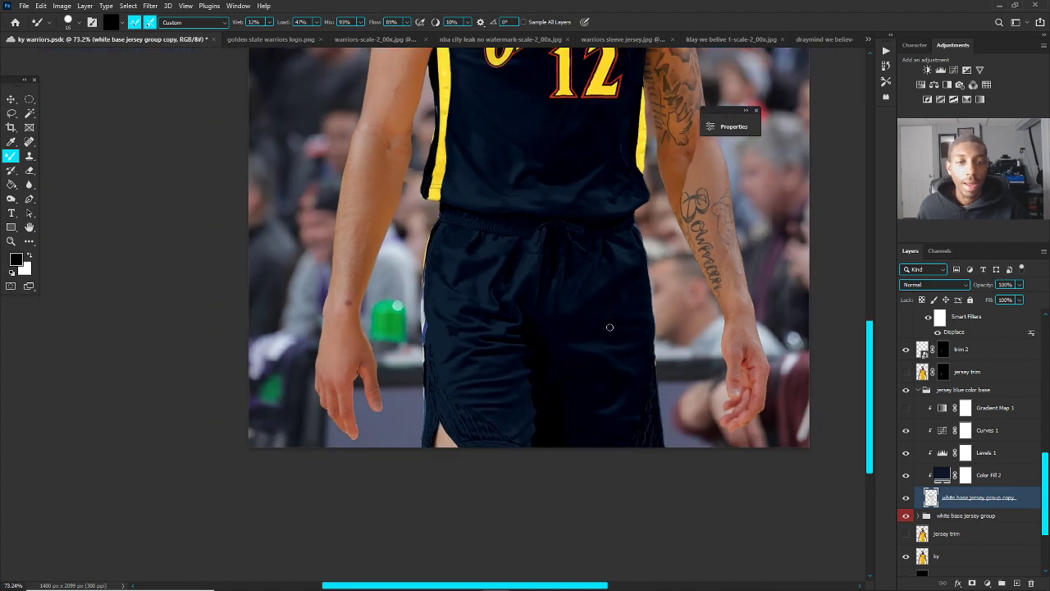
{"action": "scroll", "coordinate": [464, 427], "scroll_direction": "up", "scroll_amount": 5}
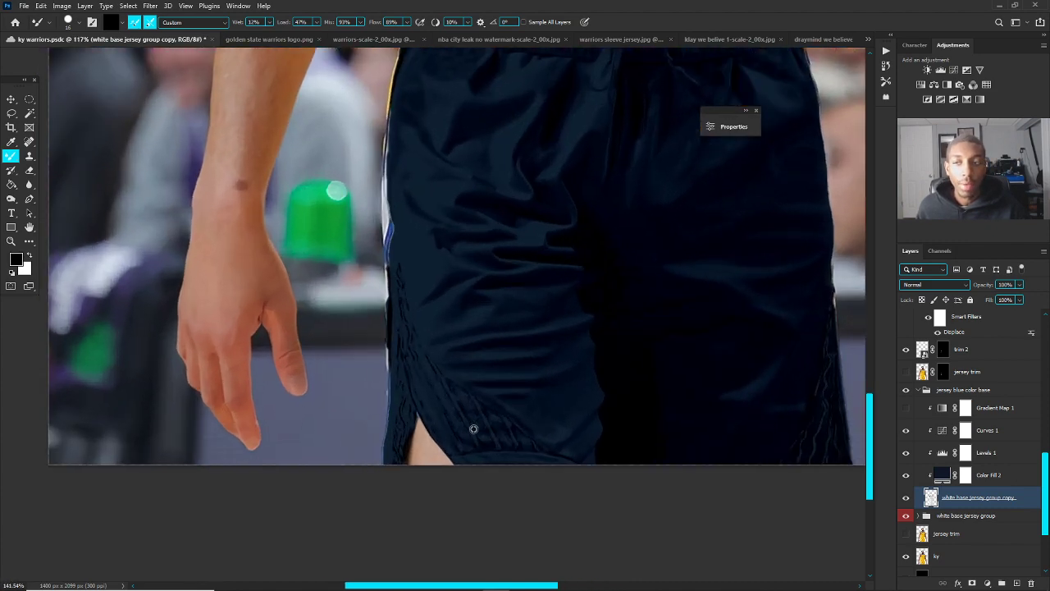
{"action": "scroll", "coordinate": [476, 403], "scroll_direction": "up", "scroll_amount": 1}
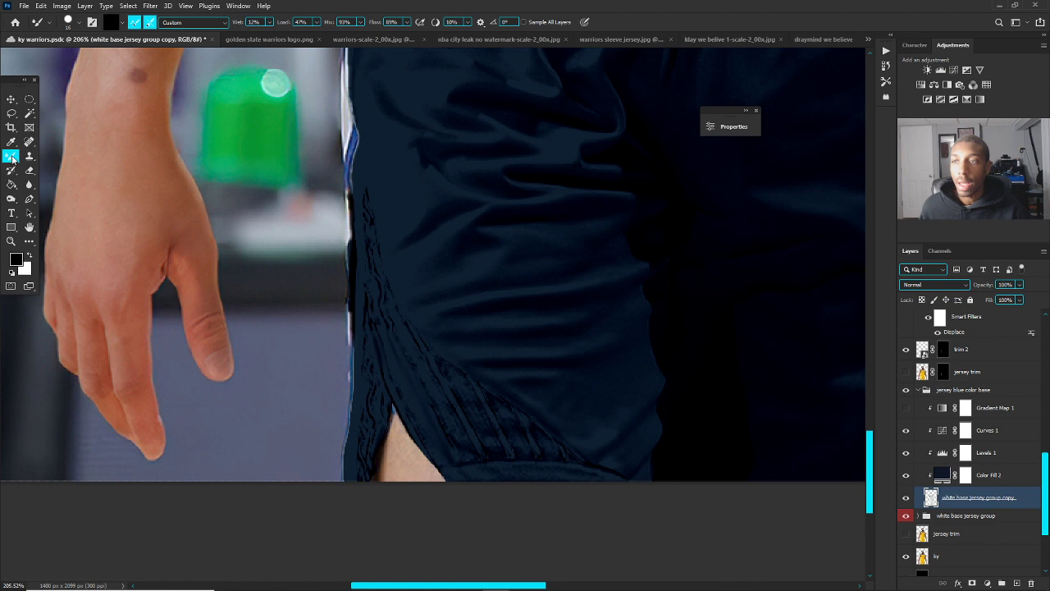
{"action": "right_click", "coordinate": [12, 159]}
{"action": "left_click", "coordinate": [61, 188]}
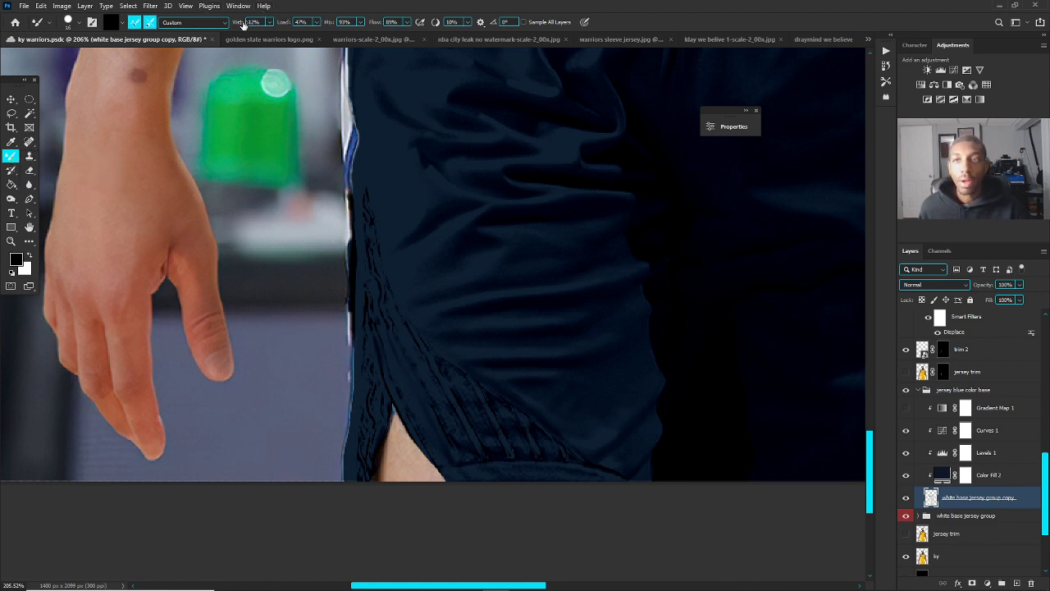
{"action": "left_click", "coordinate": [193, 25]}
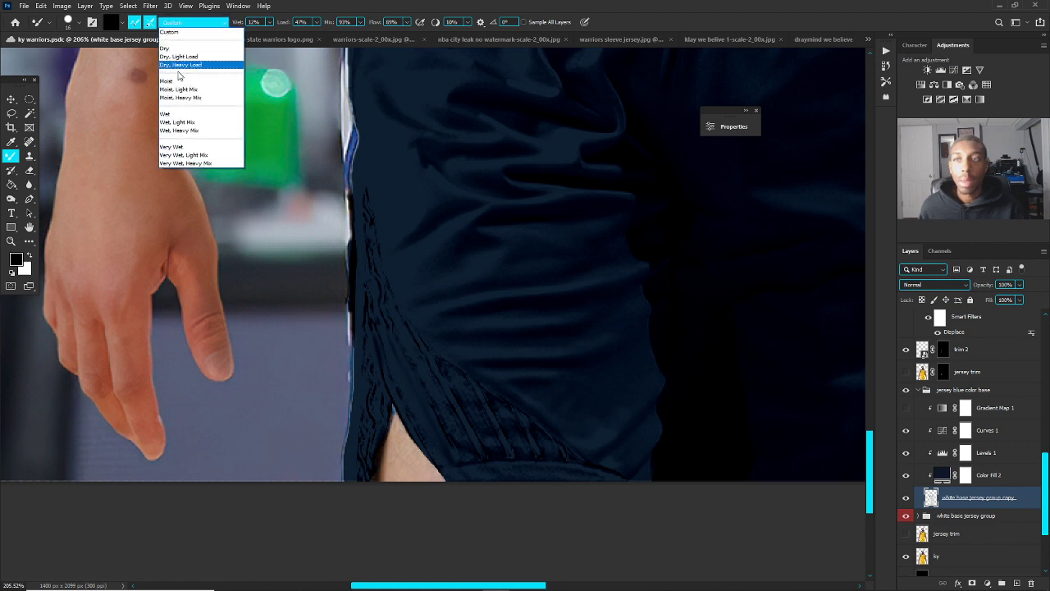
{"action": "left_click", "coordinate": [188, 26]}
{"action": "key", "text": "ctrl+s"}
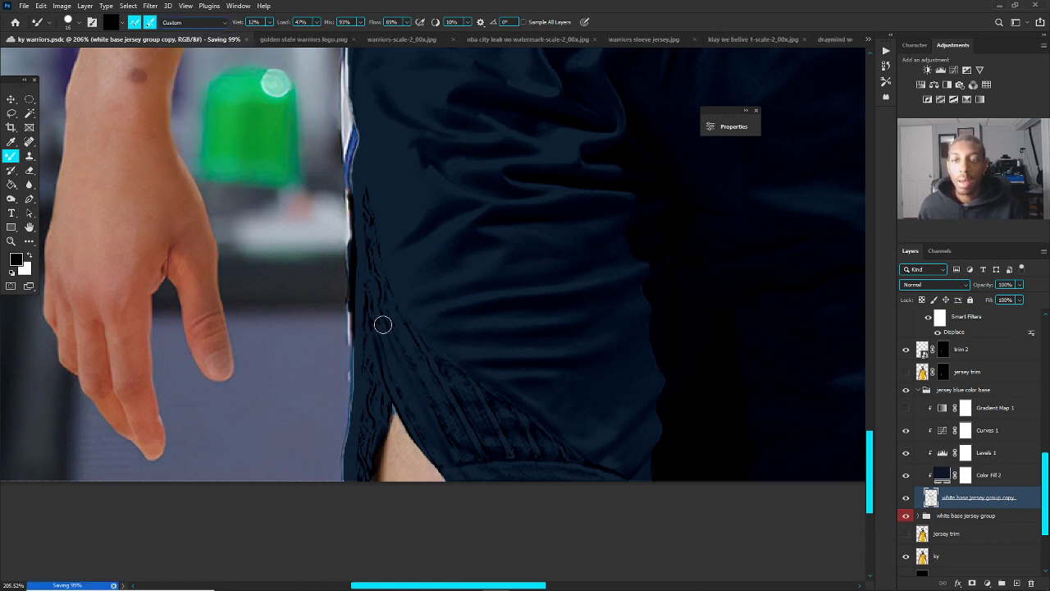
Step: Smear away the leftover pattern lines beside the leg slit of the shorts with the Mixer Brush on the white base jersey group copy layer
{"action": "scroll", "coordinate": [403, 346], "scroll_direction": "up", "scroll_amount": 5}
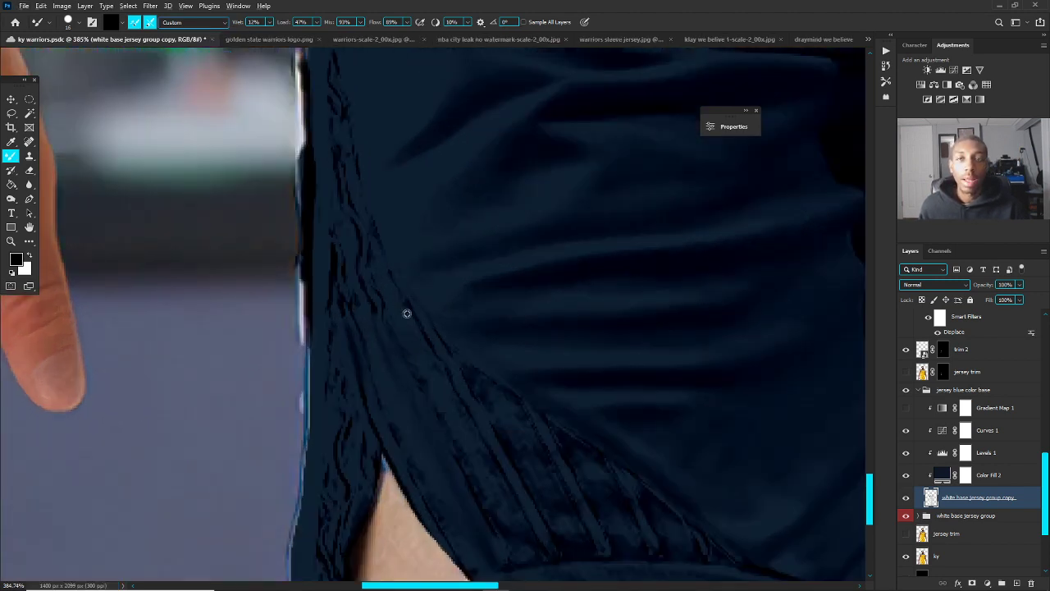
{"action": "left_click", "coordinate": [409, 321], "text": "alt"}
{"action": "left_click_drag", "start_coordinate": [406, 323], "coordinate": [397, 323]}
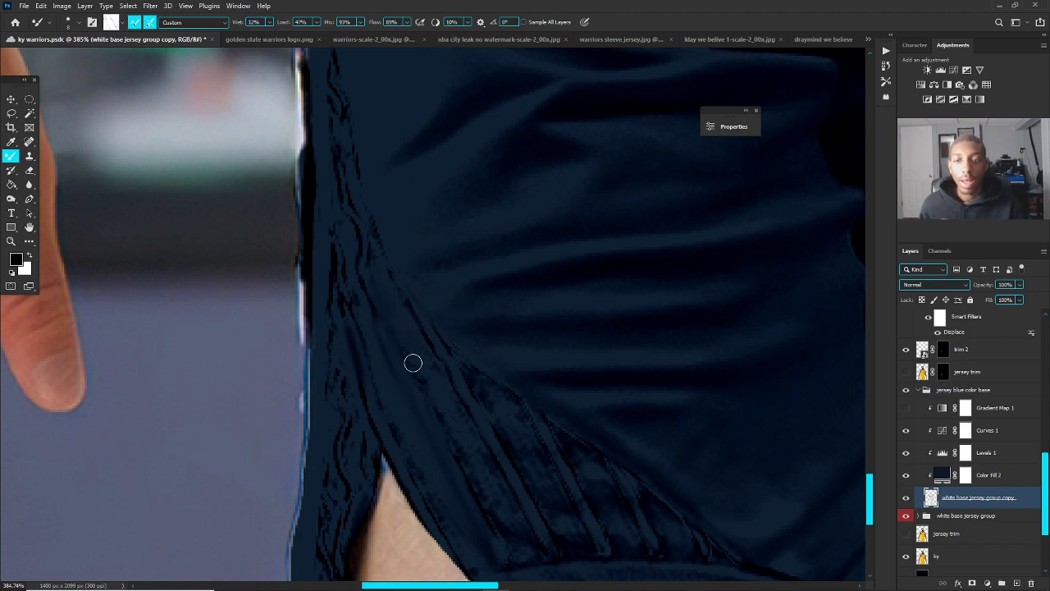
{"action": "left_click_drag", "start_coordinate": [427, 366], "coordinate": [425, 364]}
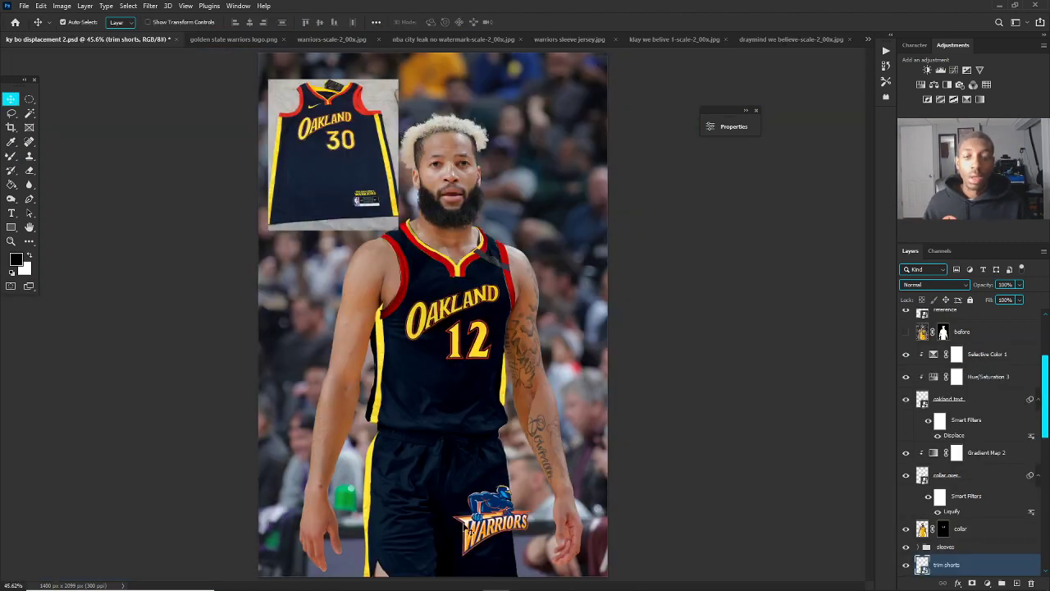
Step: Try moving the yellow side trim away from the shorts, and undo the moves
{"action": "scroll", "coordinate": [470, 529], "scroll_direction": "up", "scroll_amount": 5}
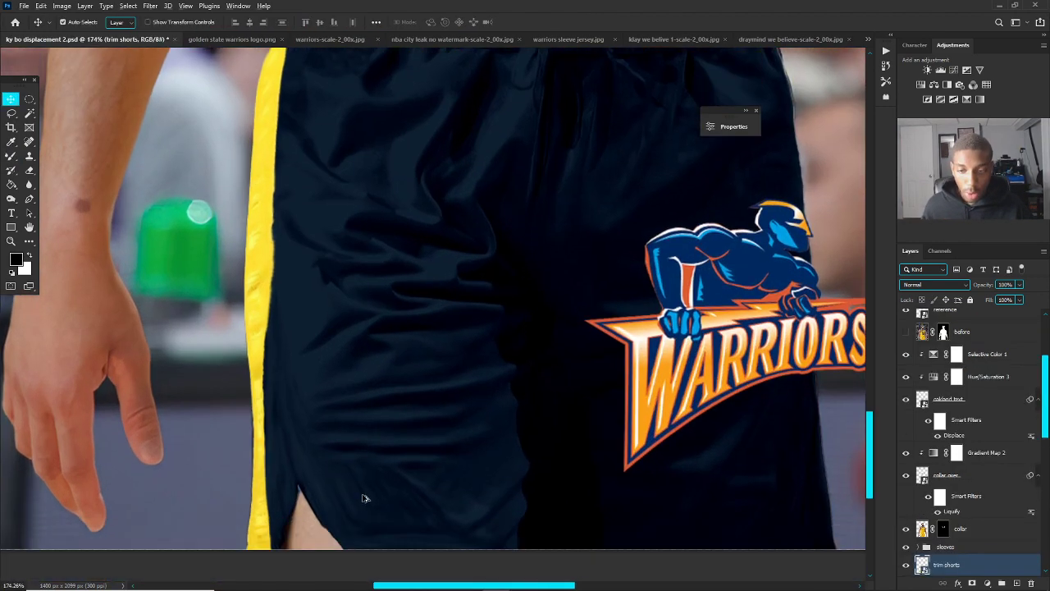
{"action": "scroll", "coordinate": [365, 498], "scroll_direction": "up", "scroll_amount": 1}
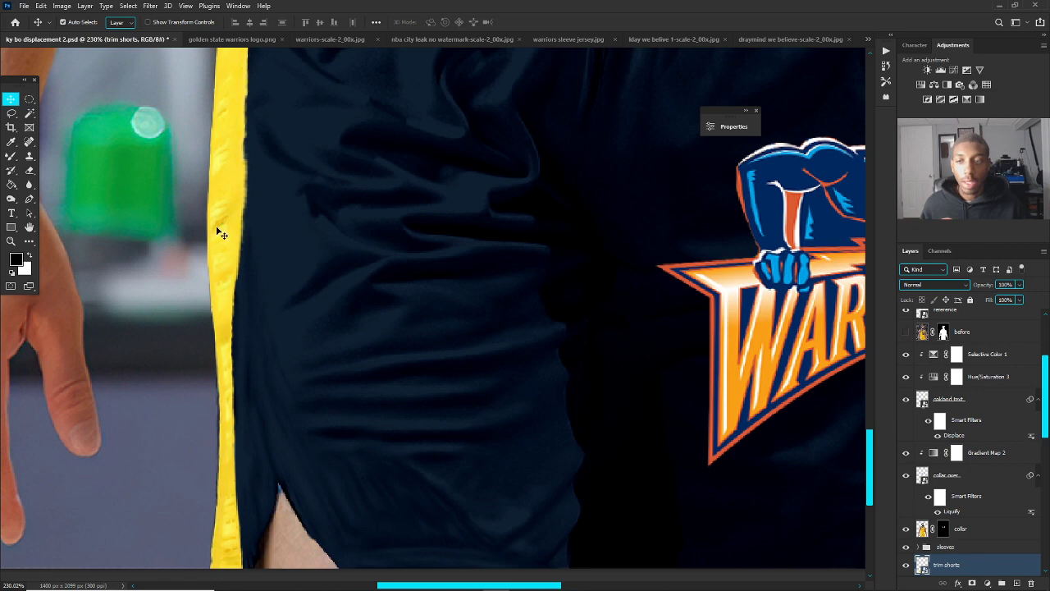
{"action": "scroll", "coordinate": [220, 234], "scroll_direction": "down", "scroll_amount": 5}
{"action": "left_click_drag", "start_coordinate": [235, 240], "coordinate": [291, 140]}
{"action": "key", "text": "ctrl+z"}
{"action": "scroll", "coordinate": [264, 129], "scroll_direction": "up", "scroll_amount": 3}
{"action": "left_click", "coordinate": [259, 107]}
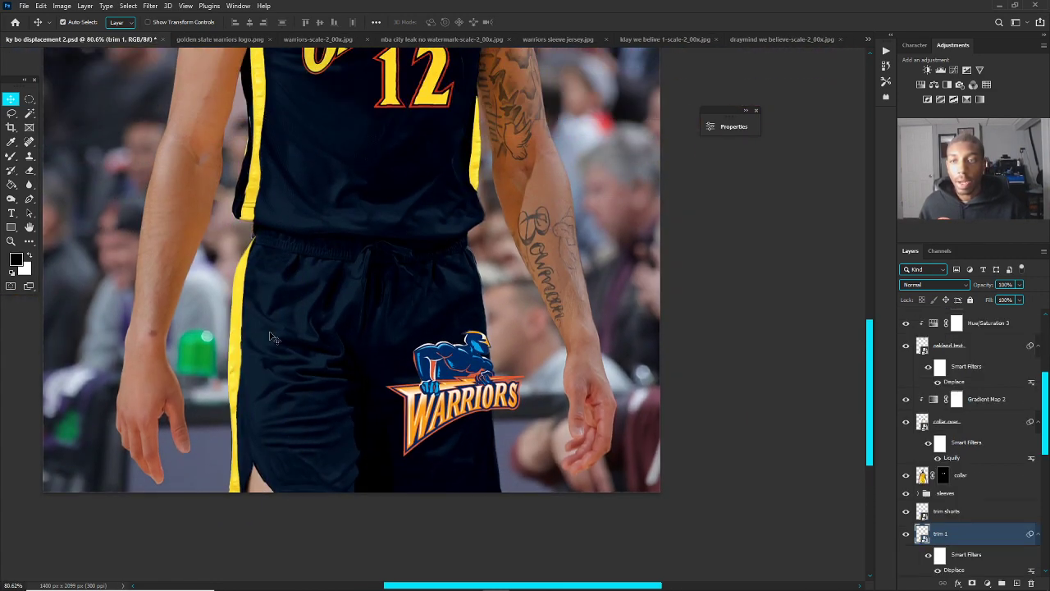
{"action": "scroll", "coordinate": [246, 314], "scroll_direction": "down", "scroll_amount": 1}
{"action": "left_click_drag", "start_coordinate": [259, 318], "coordinate": [346, 317]}
{"action": "key", "text": "ctrl+z"}
{"action": "scroll", "coordinate": [419, 364], "scroll_direction": "up", "scroll_amount": 3}
Step: Move the Warriors logo on the Layer 1 copy layer down to the hem of the shorts, overlapping the outer edge of the leg
{"action": "left_click", "coordinate": [461, 354]}
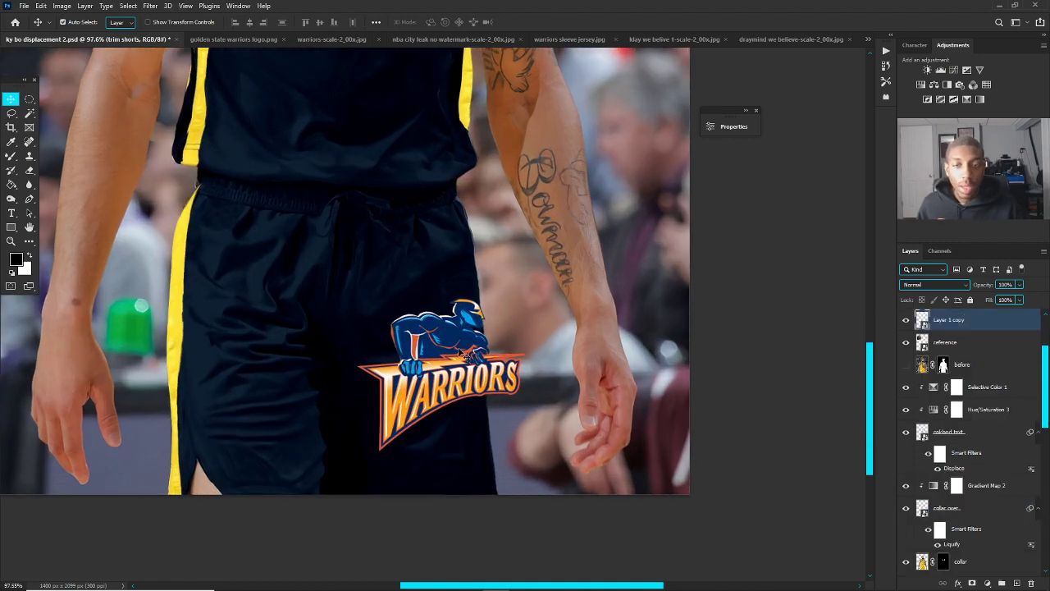
{"action": "scroll", "coordinate": [468, 354], "scroll_direction": "down", "scroll_amount": 4}
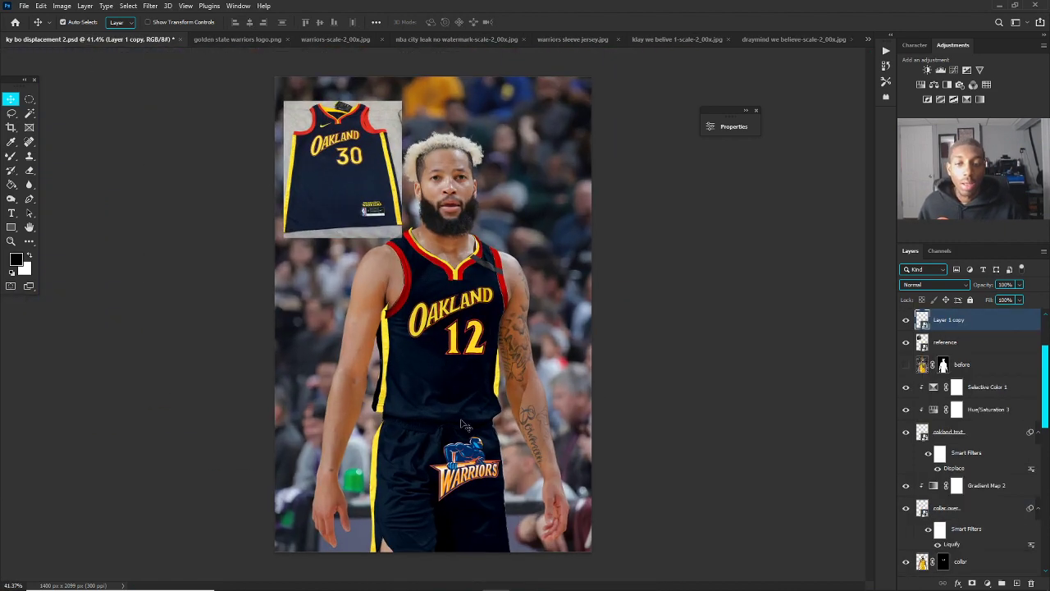
{"action": "scroll", "coordinate": [472, 402], "scroll_direction": "up", "scroll_amount": 2}
{"action": "scroll", "coordinate": [871, 299], "scroll_direction": "down", "scroll_amount": 3}
{"action": "scroll", "coordinate": [492, 402], "scroll_direction": "up", "scroll_amount": 2}
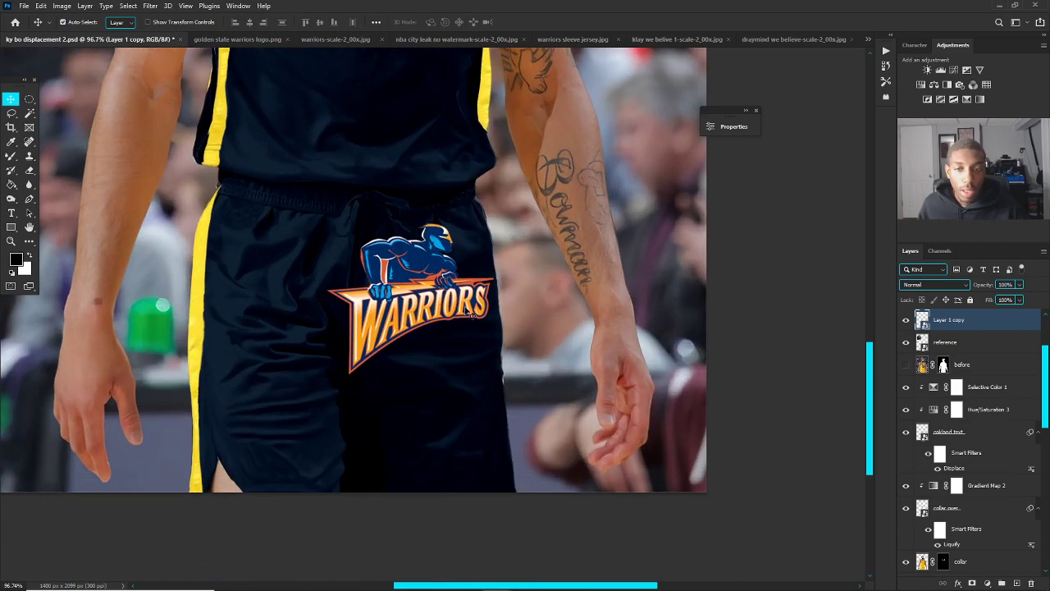
{"action": "left_click_drag", "start_coordinate": [435, 292], "coordinate": [485, 430]}
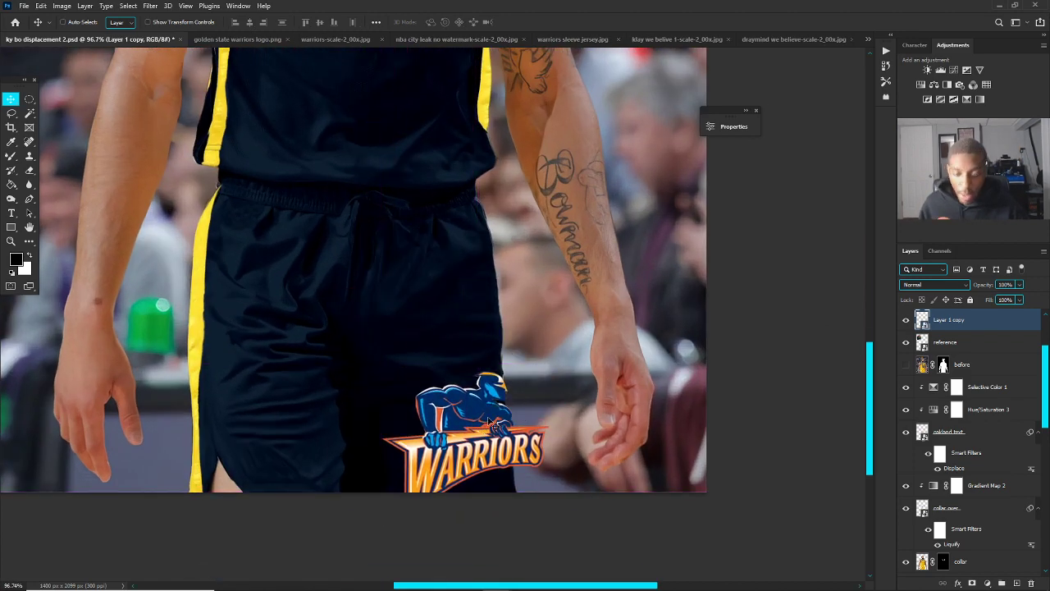
Step: Transform the Warriors logo, pulling its upper outer corner slightly inward and down, and apply the change
{"action": "key", "text": "ctrl+t"}
{"action": "right_click", "coordinate": [498, 398]}
{"action": "left_click", "coordinate": [518, 465]}
{"action": "left_click_drag", "start_coordinate": [547, 377], "coordinate": [528, 400]}
{"action": "key", "text": "Return"}
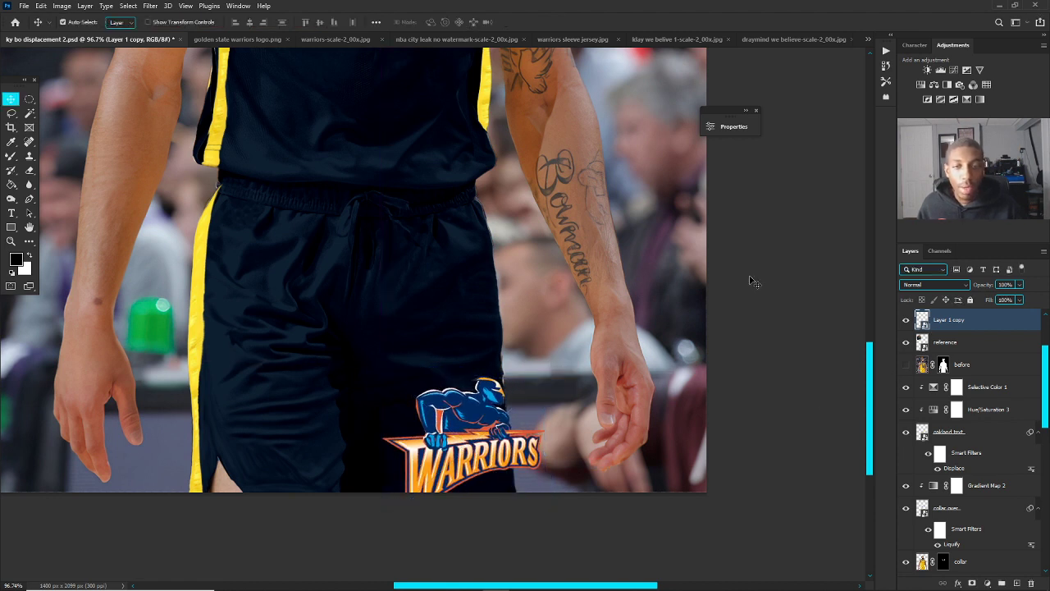
Step: Apply a Displace filter to the Warriors logo with horizontal and vertical scales of 9, using the ky bo displacement 2 map
{"action": "left_click", "coordinate": [150, 6]}
{"action": "mouse_move", "coordinate": [176, 166]}
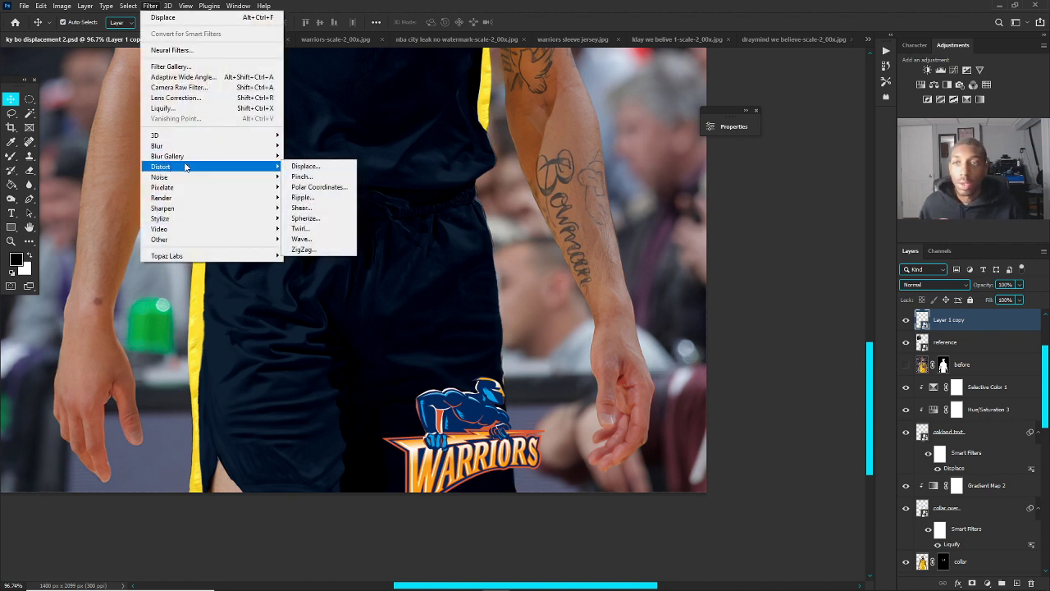
{"action": "left_click", "coordinate": [292, 168]}
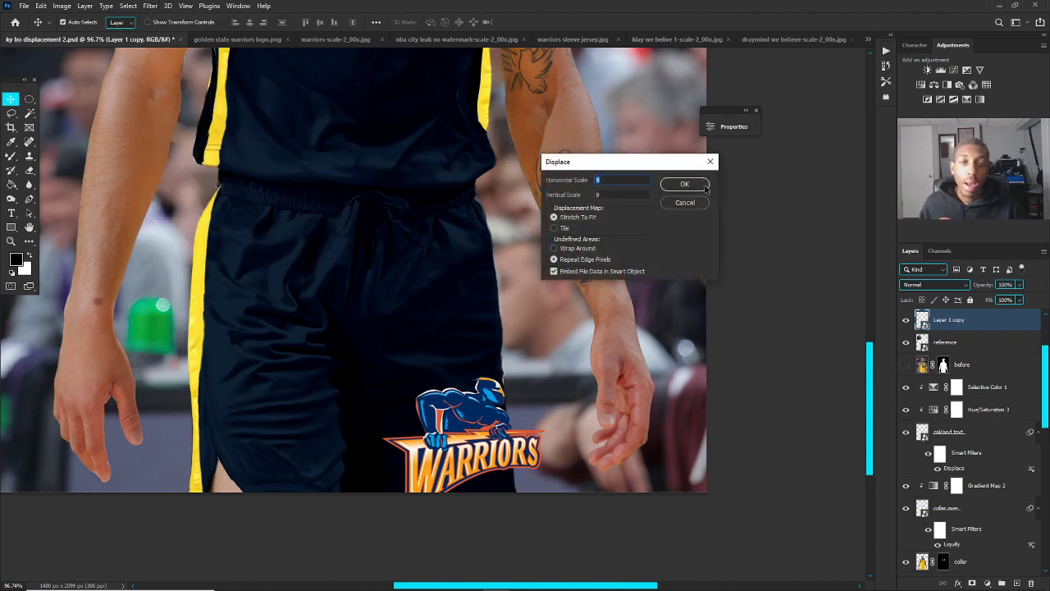
{"action": "left_click", "coordinate": [700, 185]}
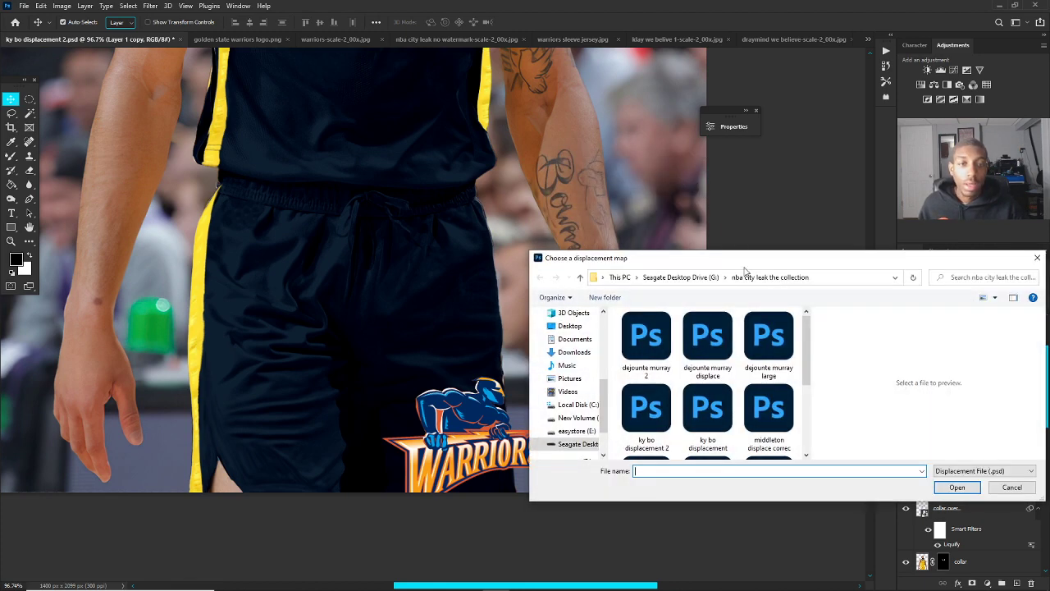
{"action": "double_click", "coordinate": [659, 404]}
{"action": "scroll", "coordinate": [501, 402], "scroll_direction": "up", "scroll_amount": 5}
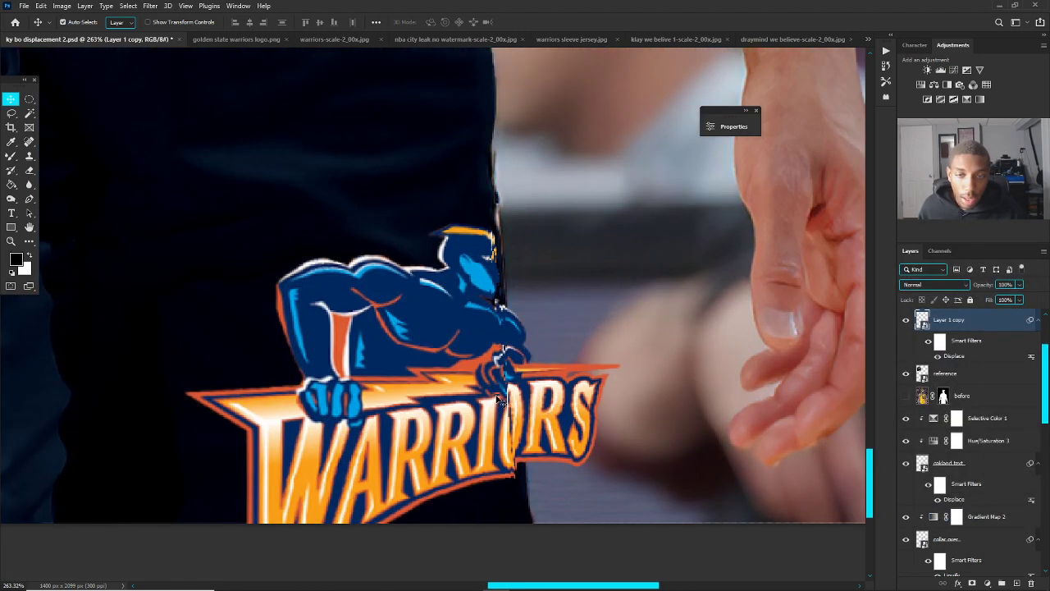
Step: Try shifting the displaced Warriors logo inward from the edge of the shorts, and undo the move
{"action": "left_click_drag", "start_coordinate": [516, 385], "coordinate": [439, 397]}
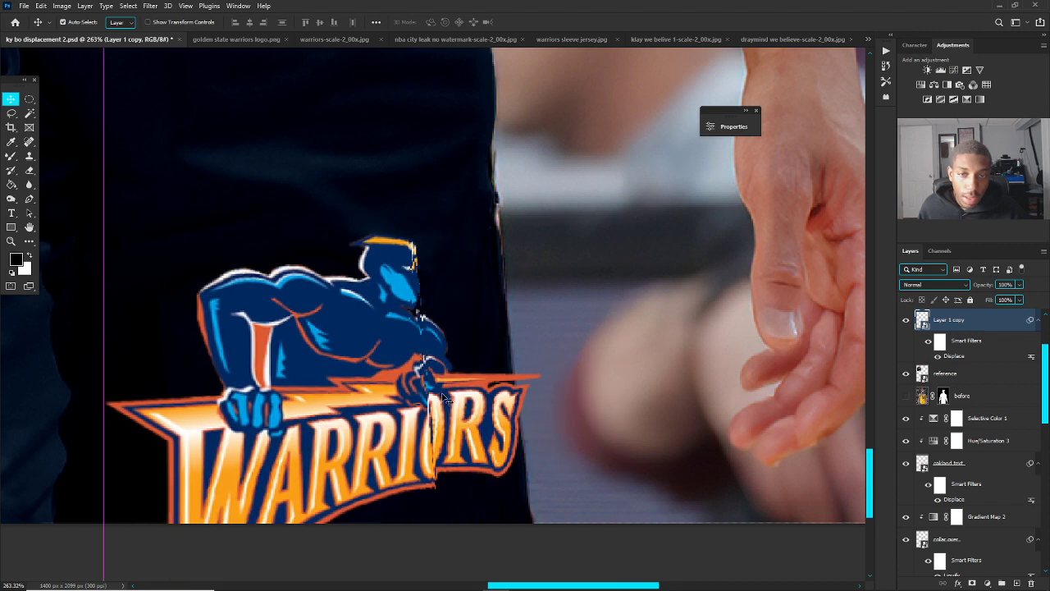
{"action": "key", "text": "ctrl+z"}
{"action": "left_click_drag", "start_coordinate": [493, 373], "coordinate": [493, 373]}
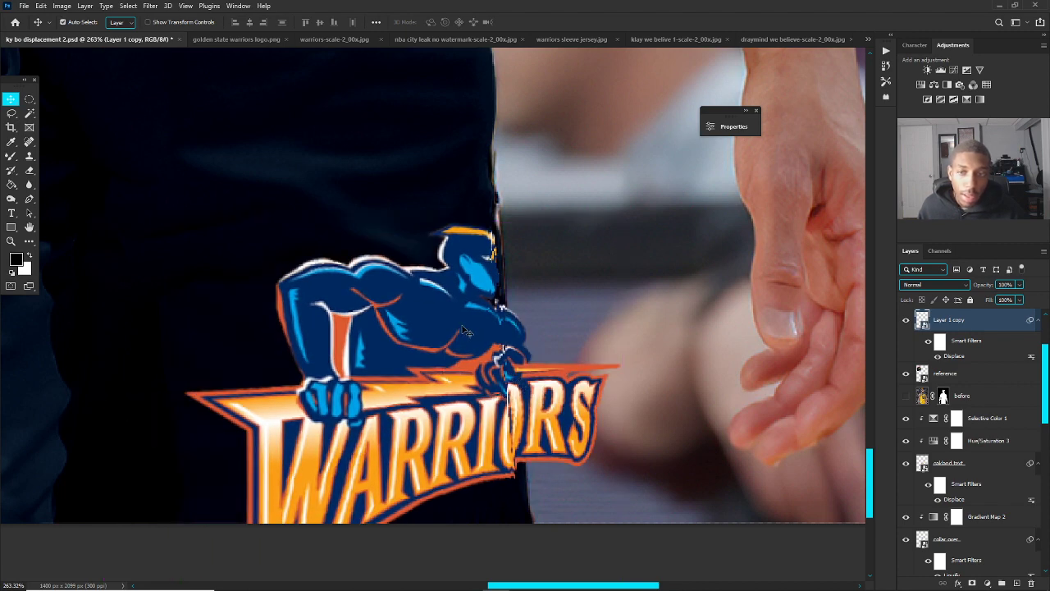
Step: Set the horizontal scale of the Warriors logo's Displace filter to 7, reusing the ky bo displacement 2 map
{"action": "scroll", "coordinate": [466, 336], "scroll_direction": "down", "scroll_amount": 1}
{"action": "scroll", "coordinate": [428, 318], "scroll_direction": "down", "scroll_amount": 3}
{"action": "scroll", "coordinate": [431, 295], "scroll_direction": "up", "scroll_amount": 2}
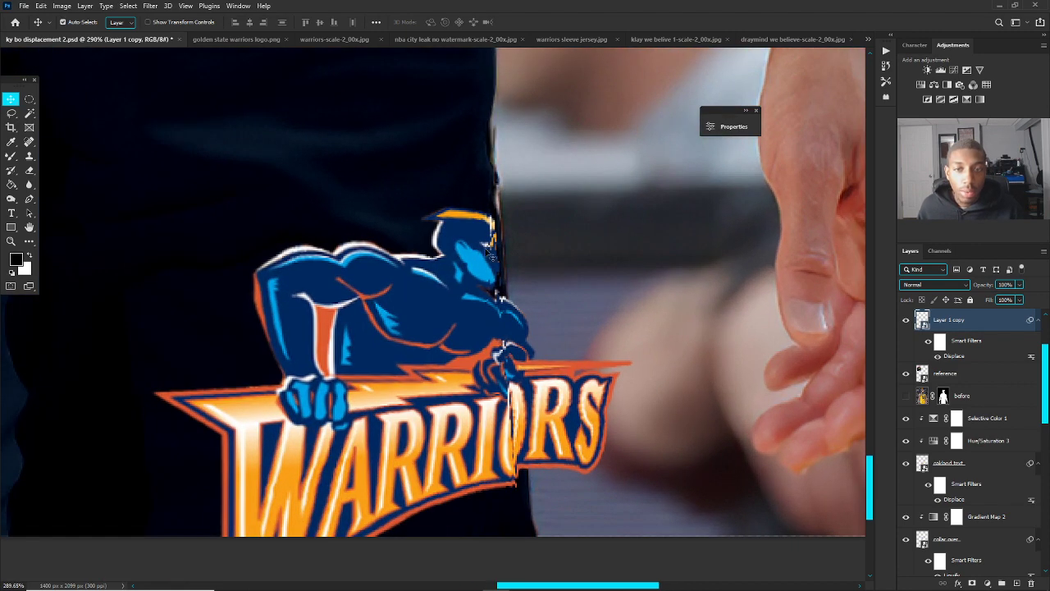
{"action": "scroll", "coordinate": [438, 235], "scroll_direction": "down", "scroll_amount": 5}
{"action": "scroll", "coordinate": [439, 237], "scroll_direction": "up", "scroll_amount": 6}
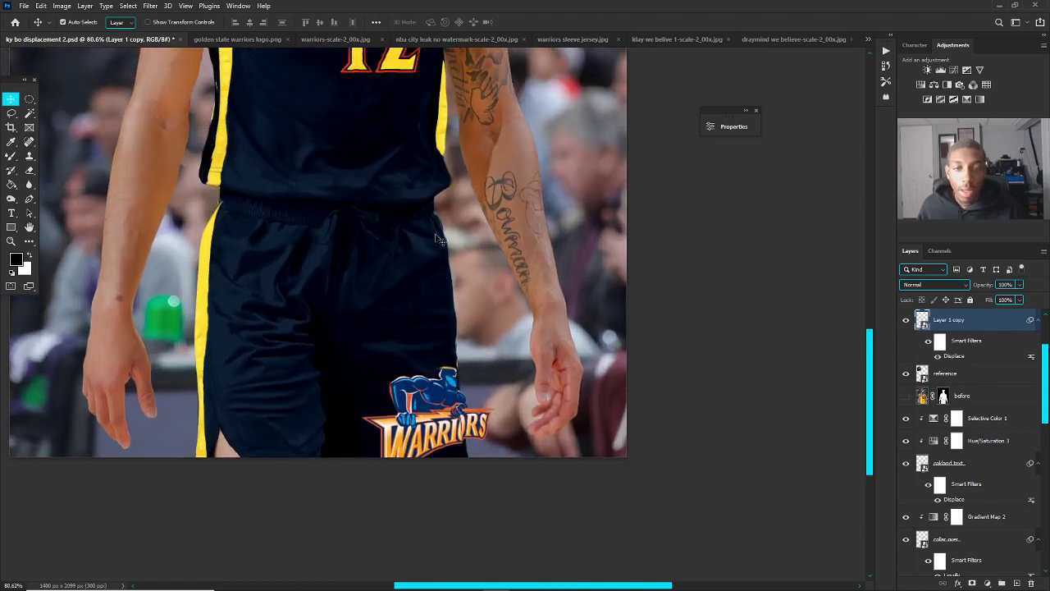
{"action": "double_click", "coordinate": [954, 356]}
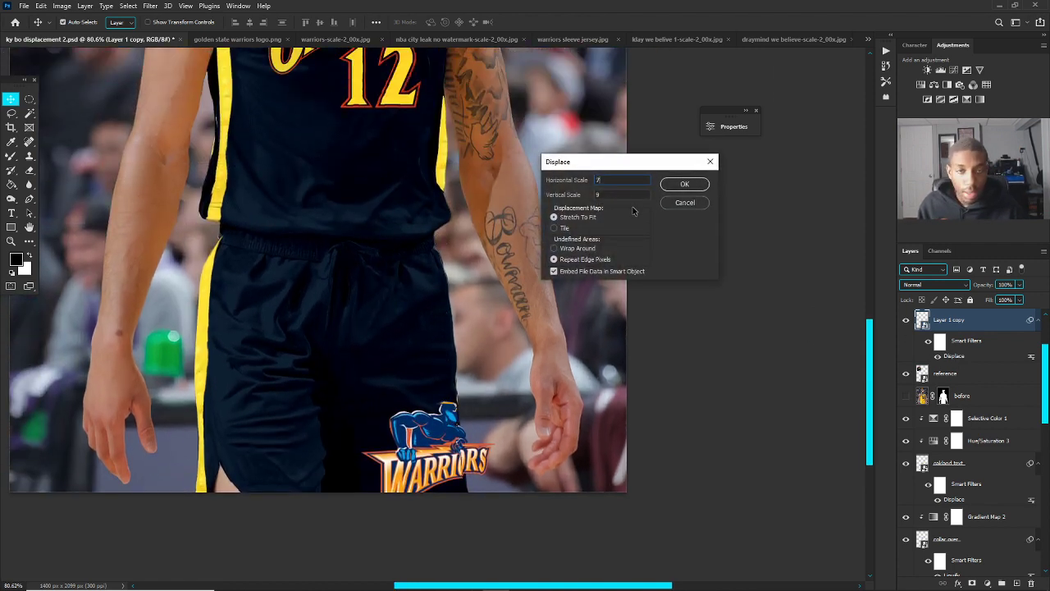
{"action": "left_click", "coordinate": [681, 190]}
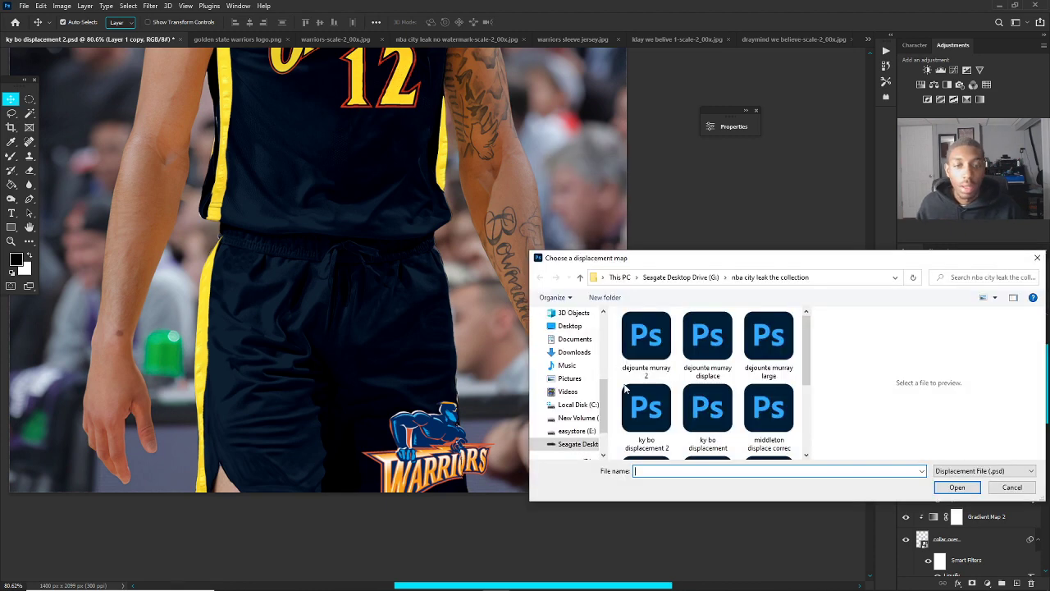
{"action": "double_click", "coordinate": [632, 411]}
{"action": "scroll", "coordinate": [514, 431], "scroll_direction": "up", "scroll_amount": 4}
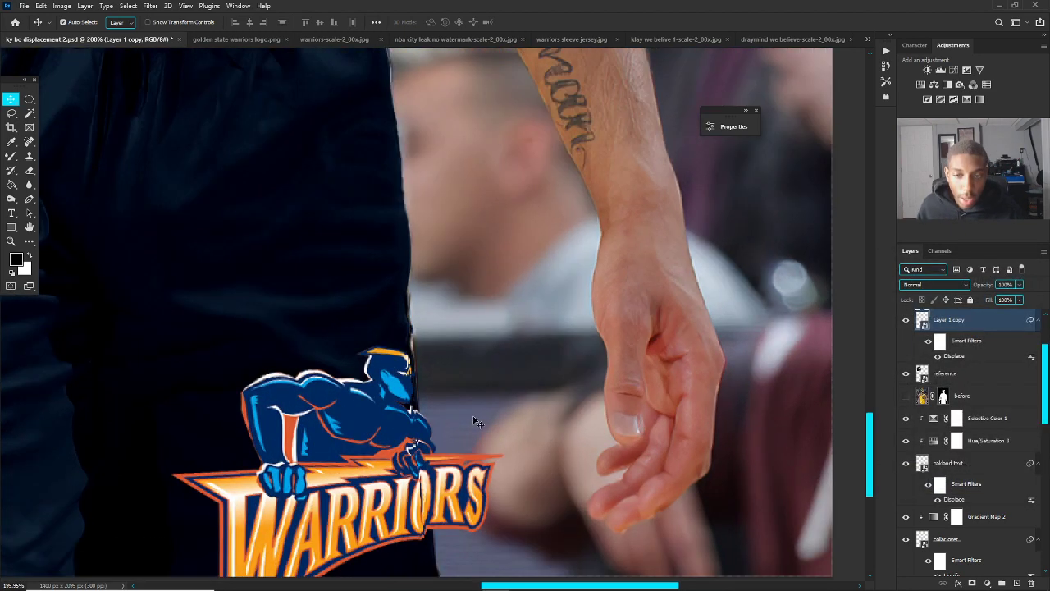
{"action": "scroll", "coordinate": [400, 389], "scroll_direction": "down", "scroll_amount": 2}
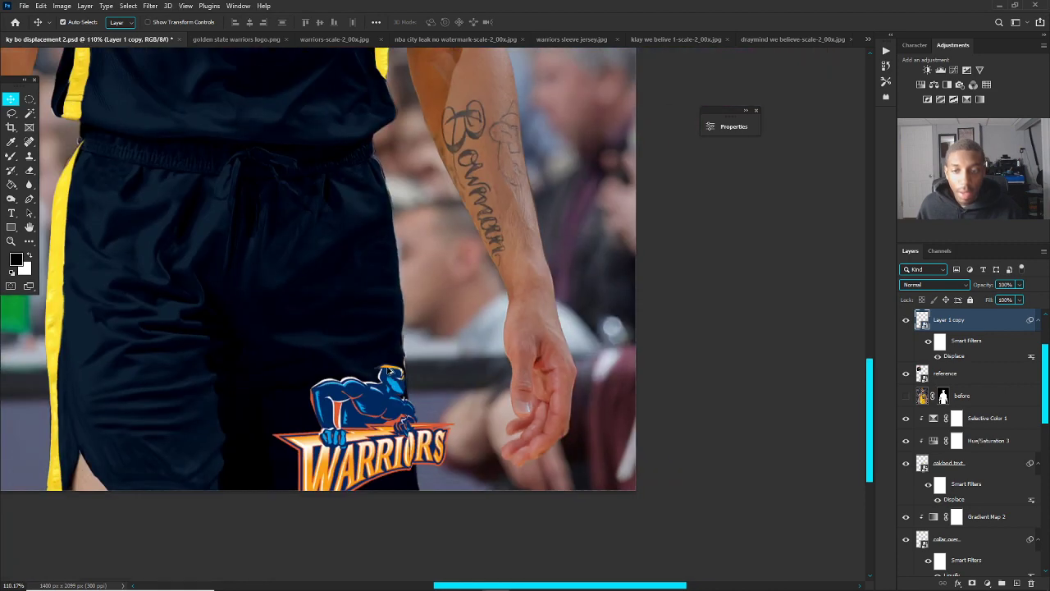
Step: Try moving the displaced Warriors logo down and outward from the shorts' hem, and undo the move
{"action": "scroll", "coordinate": [393, 378], "scroll_direction": "up", "scroll_amount": 2}
{"action": "left_click_drag", "start_coordinate": [344, 374], "coordinate": [501, 435]}
{"action": "key", "text": "ctrl+z"}
{"action": "scroll", "coordinate": [361, 406], "scroll_direction": "down", "scroll_amount": 3}
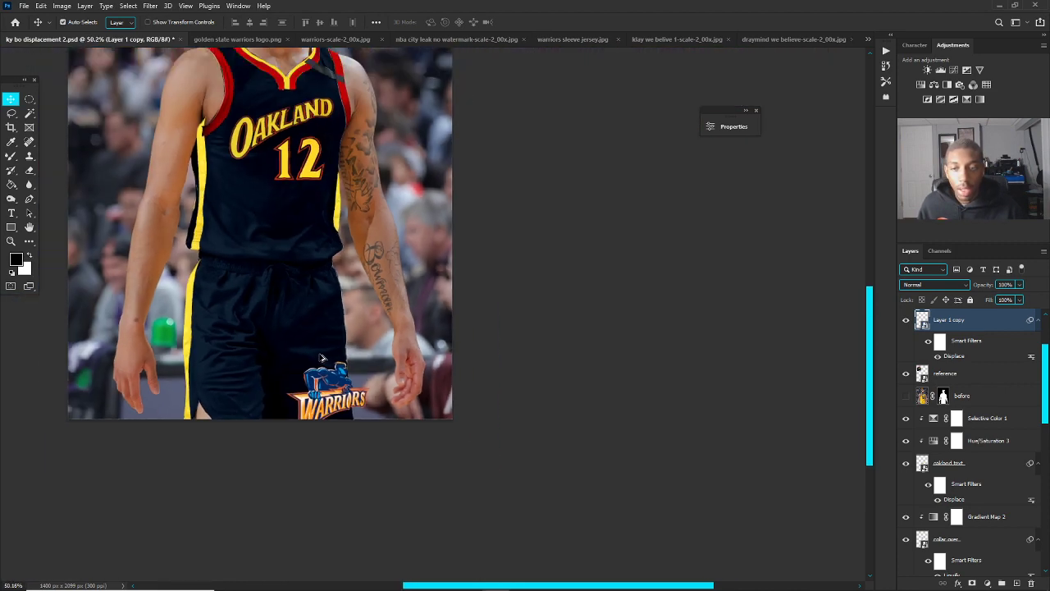
Step: Add a Gradient Map adjustment above the Warriors logo on Layer 1 copy and clip it to that layer
{"action": "scroll", "coordinate": [500, 451], "scroll_direction": "up", "scroll_amount": 1}
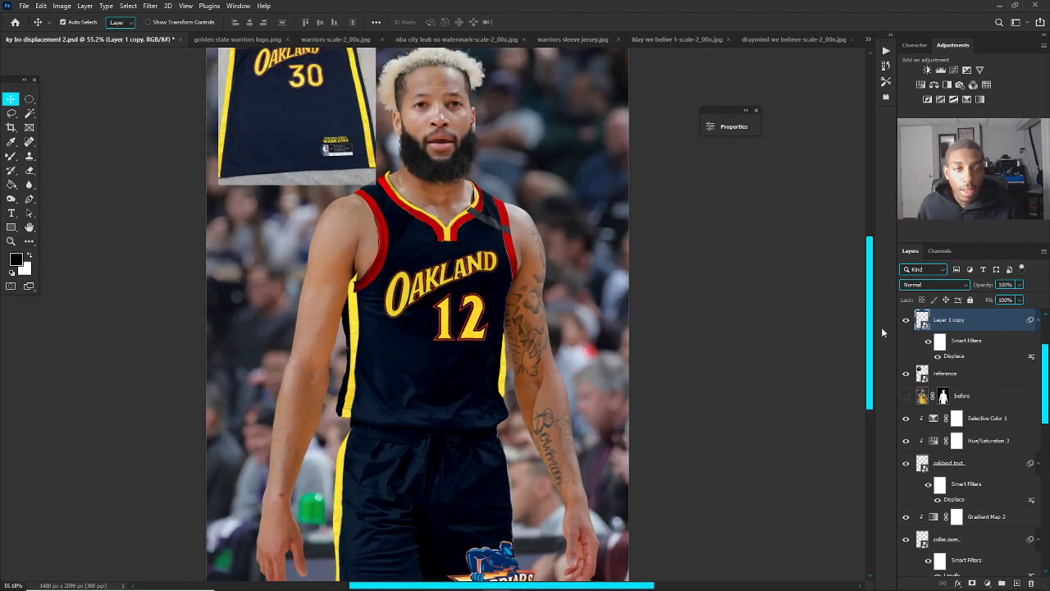
{"action": "left_click_drag", "start_coordinate": [872, 310], "coordinate": [872, 348]}
{"action": "scroll", "coordinate": [580, 416], "scroll_direction": "up", "scroll_amount": 1}
{"action": "scroll", "coordinate": [667, 453], "scroll_direction": "up", "scroll_amount": 1}
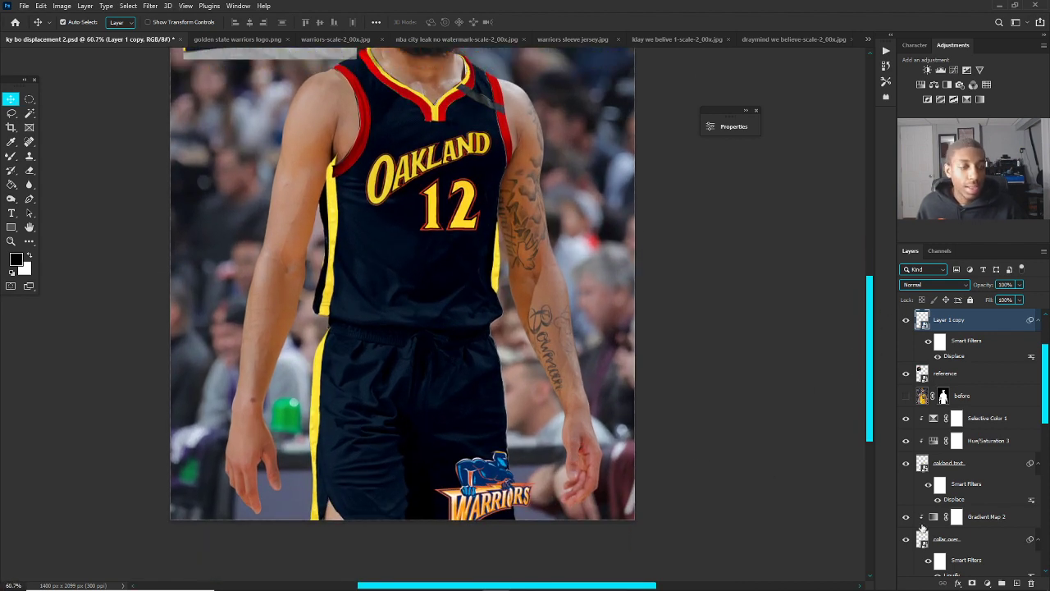
{"action": "left_click", "coordinate": [989, 582]}
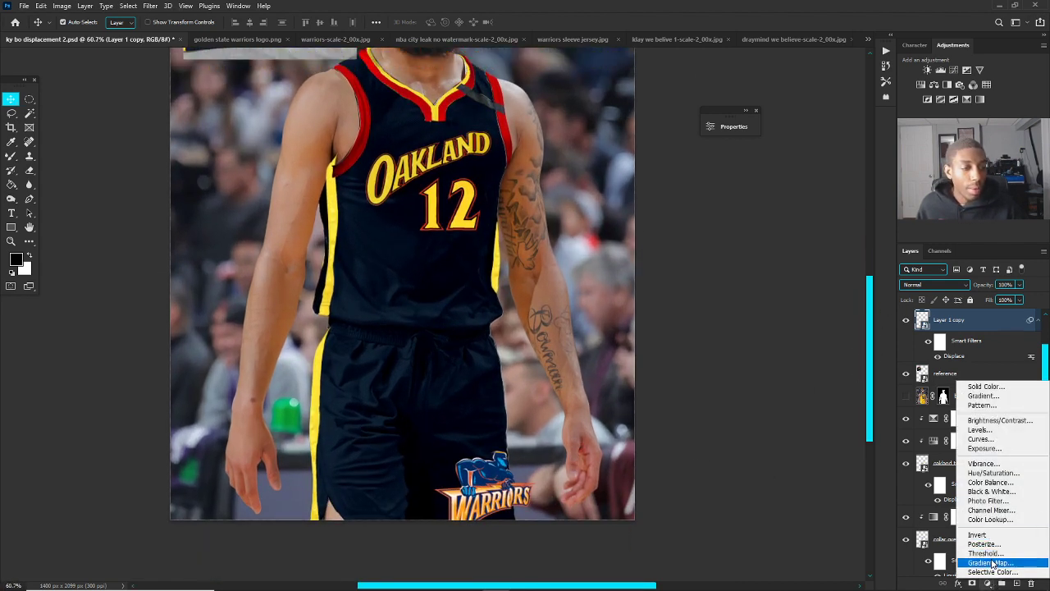
{"action": "left_click", "coordinate": [981, 564]}
{"action": "key", "text": "ctrl+alt+g"}
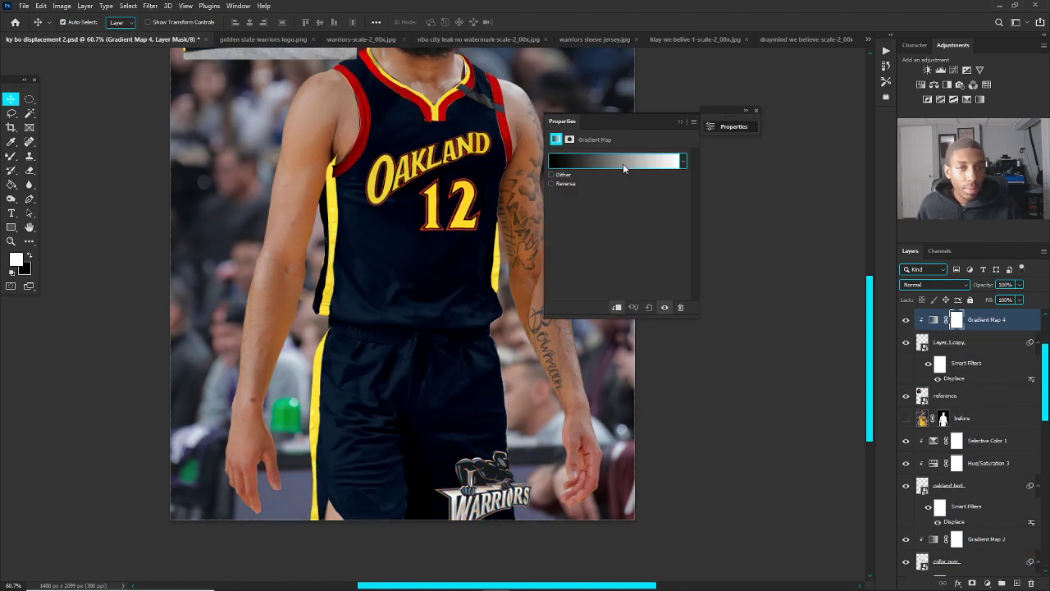
Step: Recolor the logo's gradient map by making its dark stop red at 11% location, ahead of a yellow stop
{"action": "left_click", "coordinate": [569, 163]}
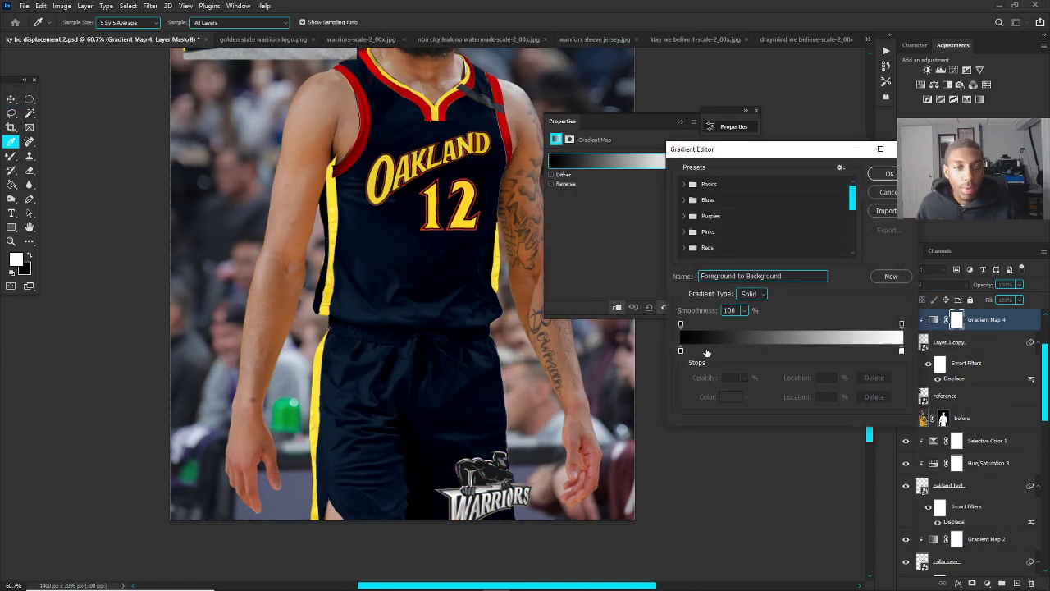
{"action": "left_click", "coordinate": [681, 351]}
{"action": "double_click", "coordinate": [681, 352]}
{"action": "mouse_move", "coordinate": [884, 239]}
{"action": "left_mouse_down"}
{"action": "mouse_move", "coordinate": [888, 229]}
{"action": "mouse_move", "coordinate": [873, 257]}
{"action": "mouse_move", "coordinate": [884, 246]}
{"action": "mouse_move", "coordinate": [888, 274]}
{"action": "mouse_move", "coordinate": [901, 238]}
{"action": "left_mouse_up"}
{"action": "left_click", "coordinate": [1009, 212]}
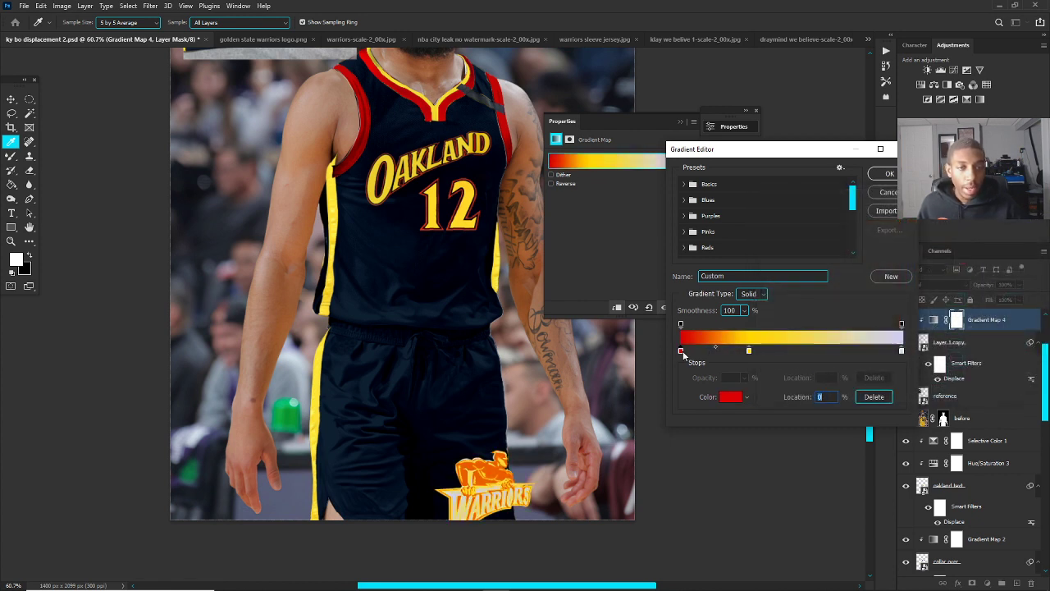
{"action": "left_click_drag", "start_coordinate": [682, 352], "coordinate": [704, 351]}
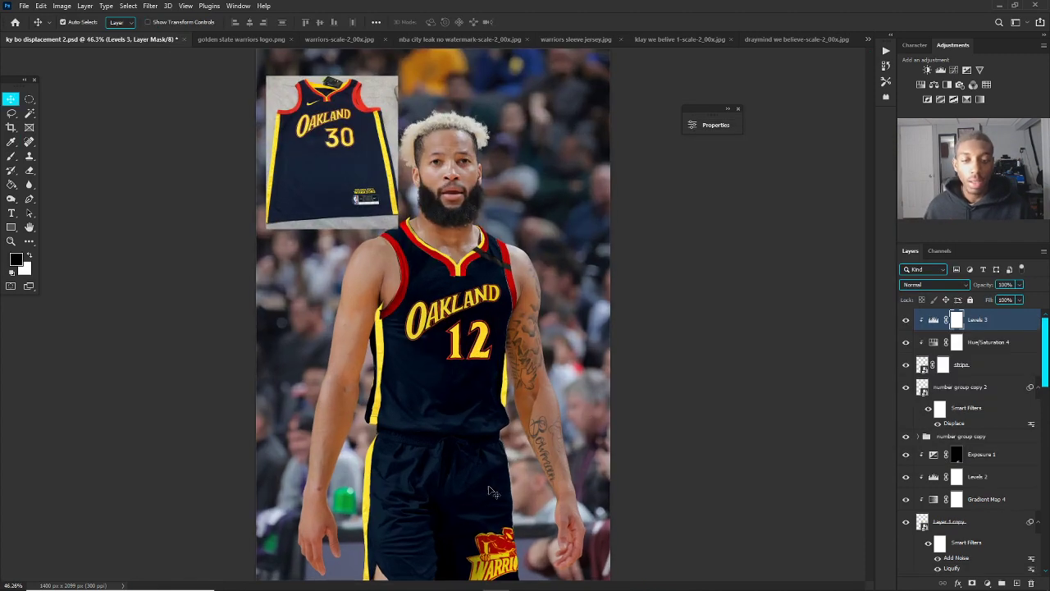
Step: Inspect the Warriors logo on the shorts with Layer 1 copy hidden and shown, and review its Add Noise filter settings
{"action": "scroll", "coordinate": [496, 459], "scroll_direction": "up", "scroll_amount": 2}
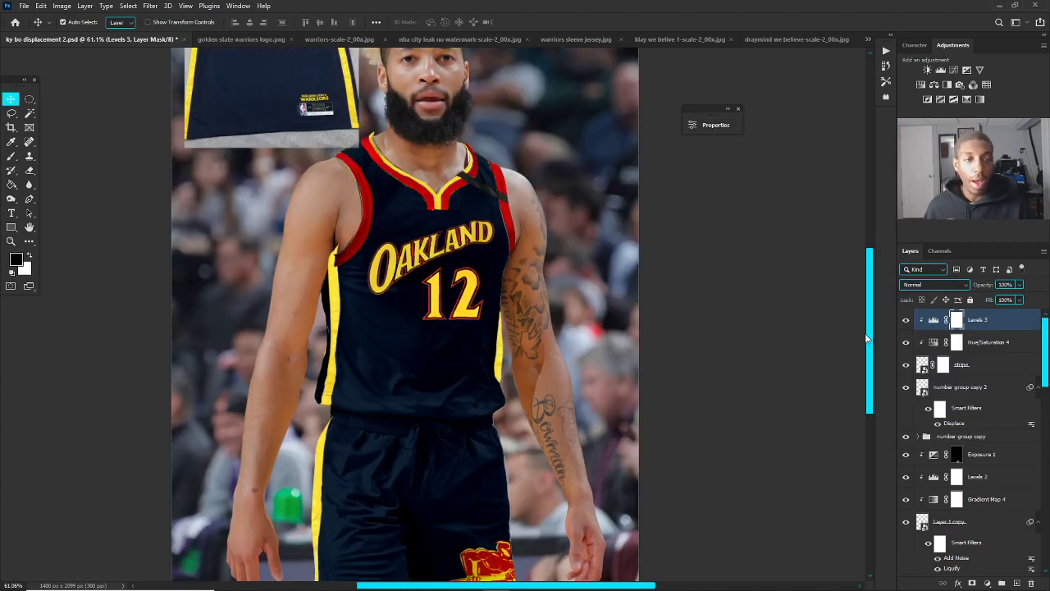
{"action": "scroll", "coordinate": [821, 369], "scroll_direction": "down", "scroll_amount": 3}
{"action": "scroll", "coordinate": [680, 457], "scroll_direction": "up", "scroll_amount": 2}
{"action": "left_click", "coordinate": [956, 457]}
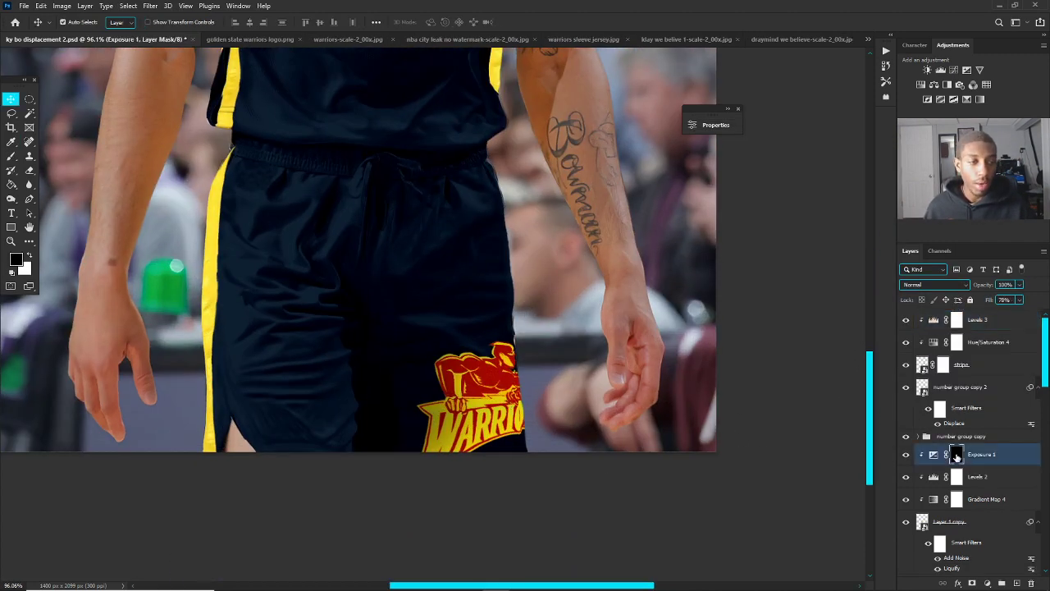
{"action": "left_click", "coordinate": [906, 521]}
{"action": "left_click", "coordinate": [906, 521]}
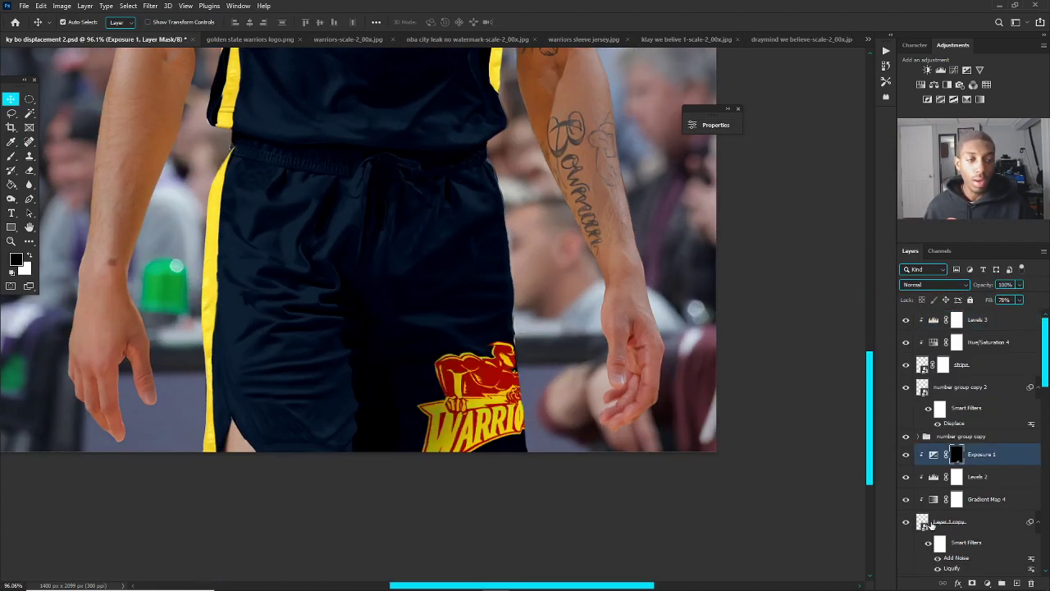
{"action": "double_click", "coordinate": [954, 559]}
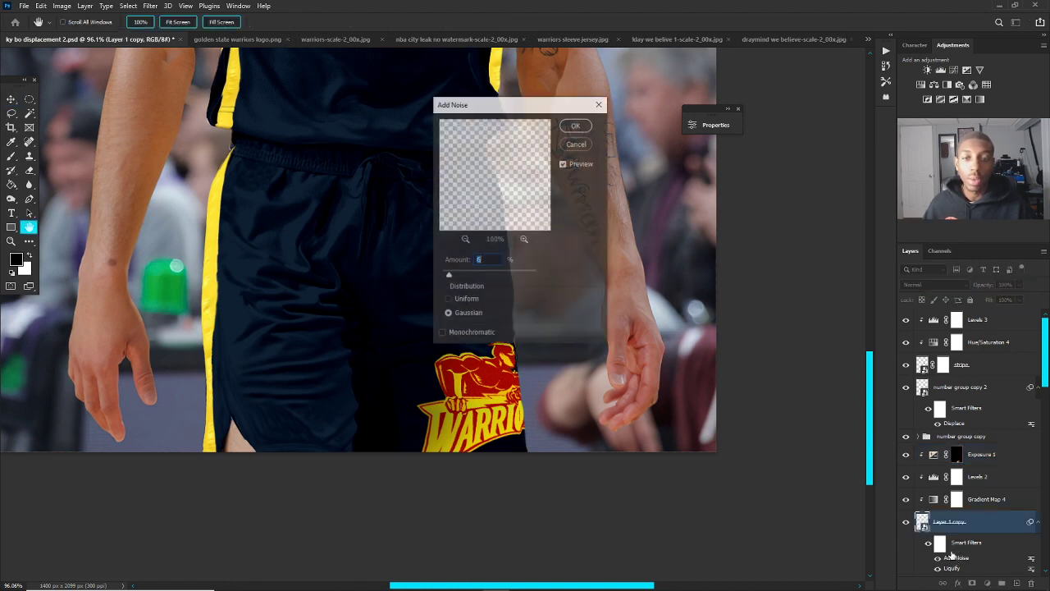
{"action": "left_click", "coordinate": [575, 125]}
Step: Compare the Warriors logo with the Gradient Map 4 and Levels 2 adjustments hidden and shown
{"action": "left_click", "coordinate": [906, 499]}
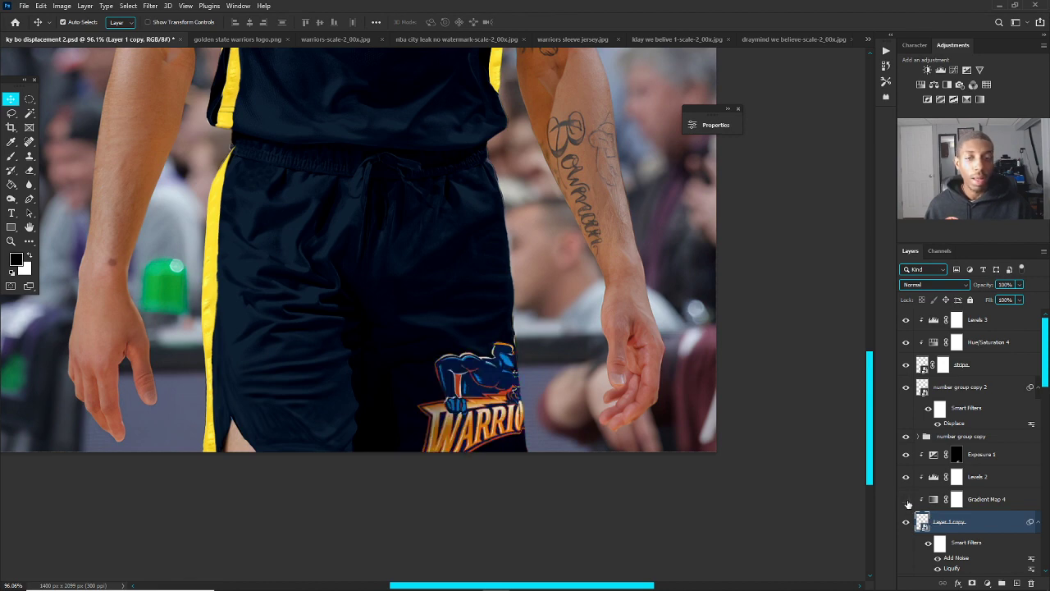
{"action": "left_click", "coordinate": [906, 499]}
{"action": "left_click", "coordinate": [906, 499]}
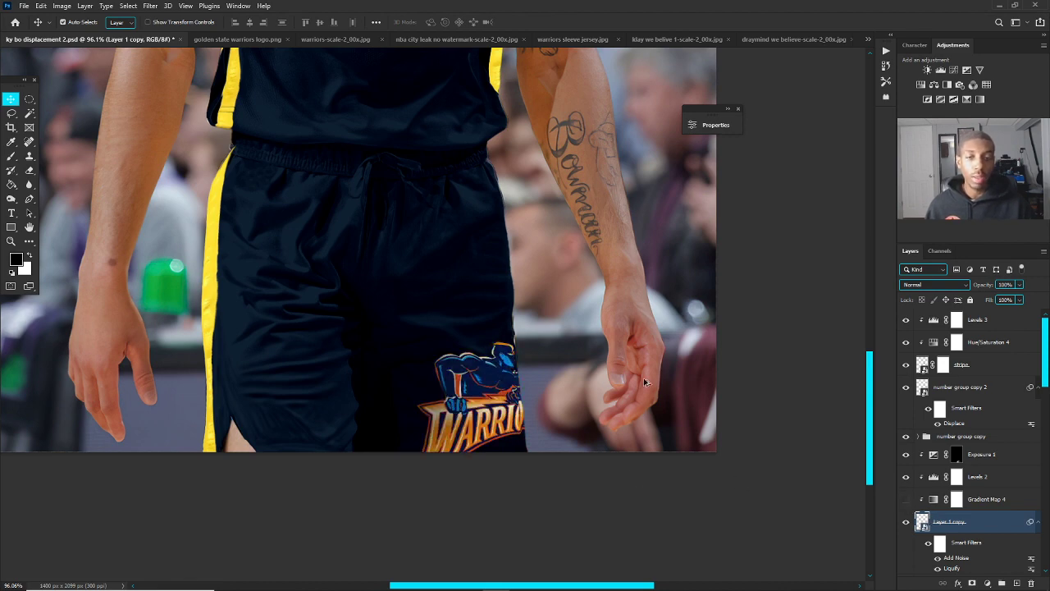
{"action": "scroll", "coordinate": [459, 324], "scroll_direction": "down", "scroll_amount": 5}
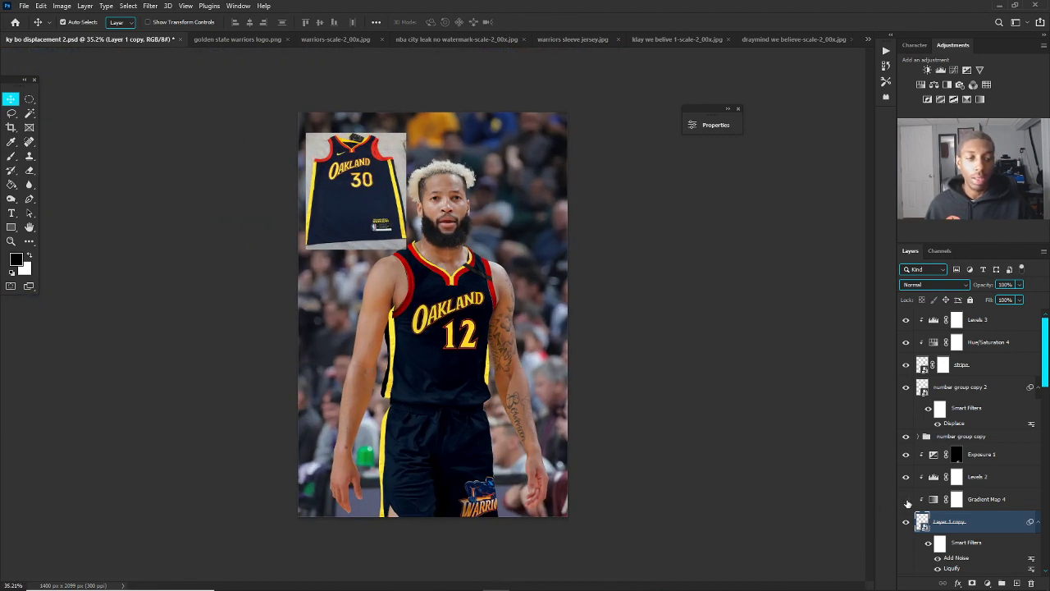
{"action": "left_click", "coordinate": [906, 499]}
{"action": "scroll", "coordinate": [452, 382], "scroll_direction": "up", "scroll_amount": 1}
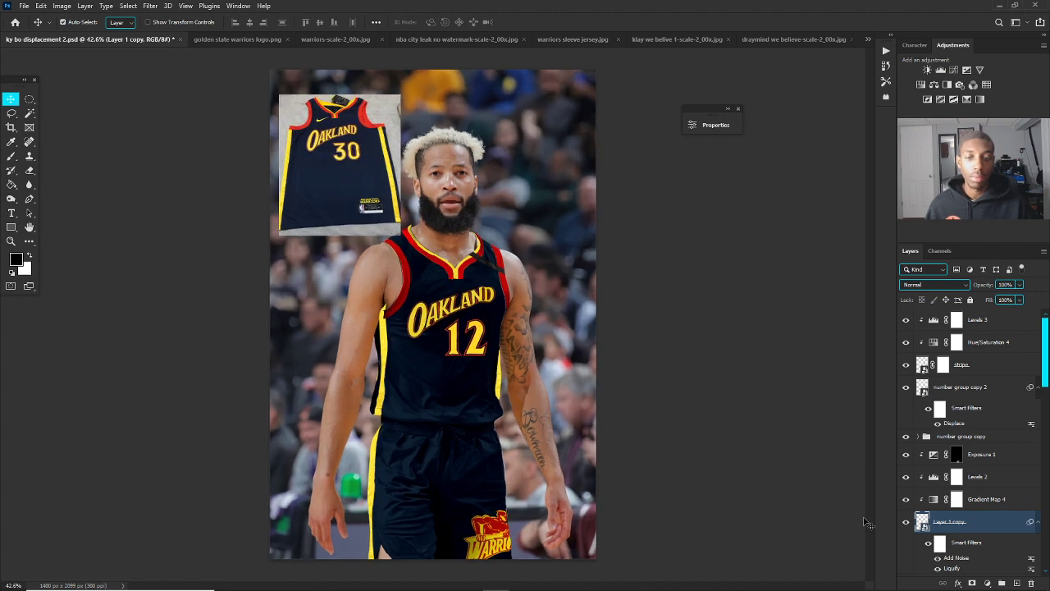
{"action": "left_click", "coordinate": [906, 499]}
{"action": "left_click", "coordinate": [906, 499]}
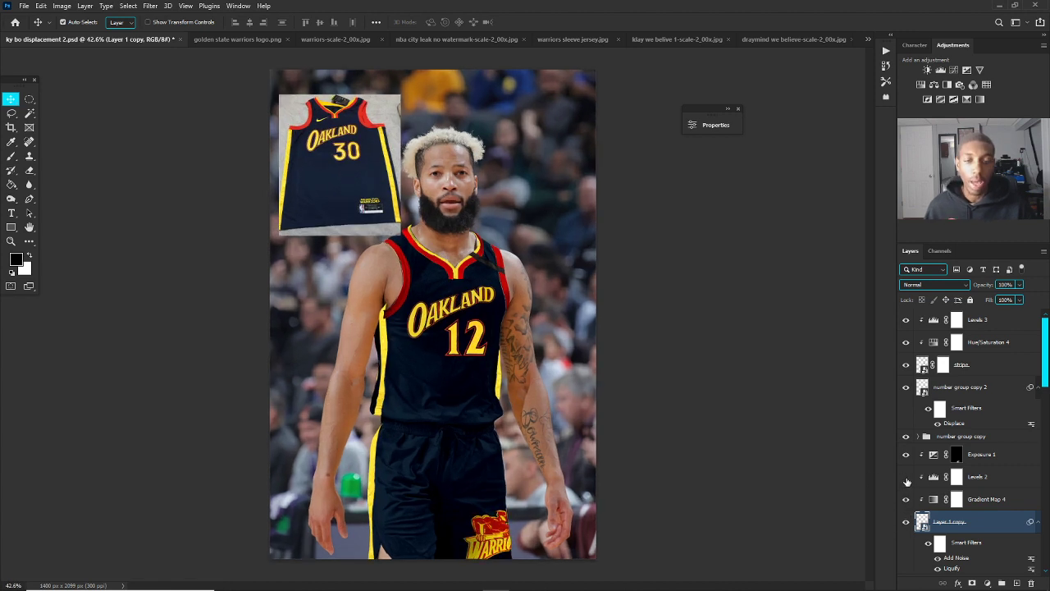
Step: Review the Levels 2 and Exposure 1 layers, comparing the logo with the exposure adjustment hidden and shown
{"action": "scroll", "coordinate": [564, 468], "scroll_direction": "up", "scroll_amount": 1}
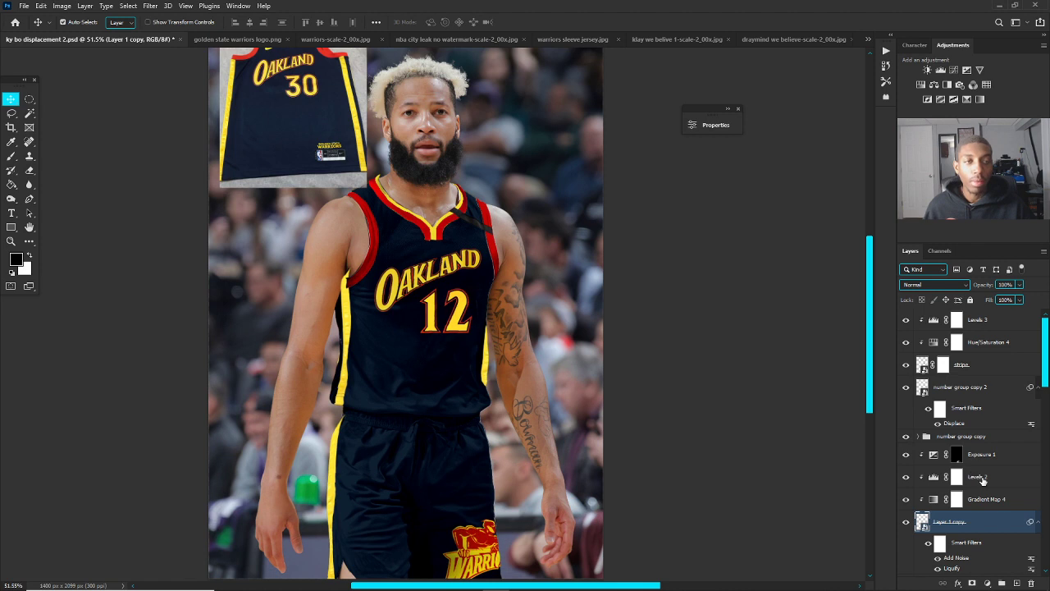
{"action": "left_click", "coordinate": [980, 478]}
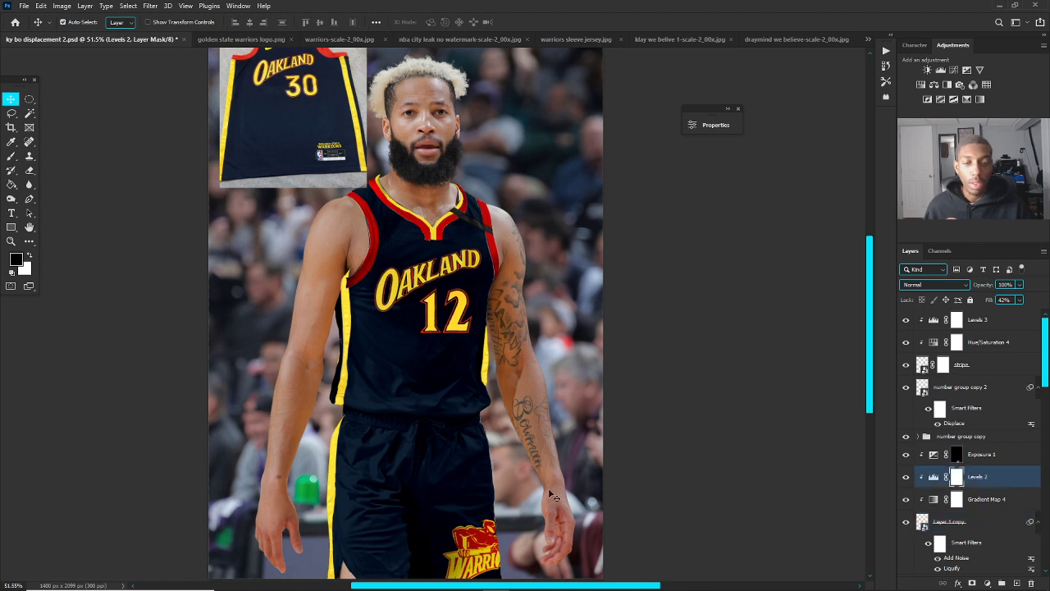
{"action": "left_click", "coordinate": [978, 457]}
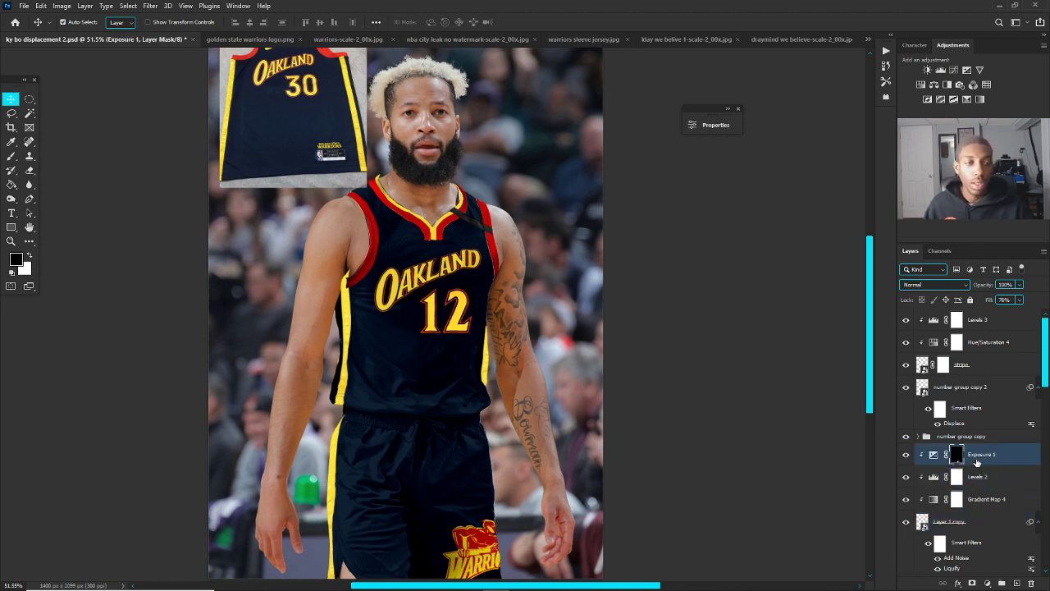
{"action": "left_click", "coordinate": [906, 457]}
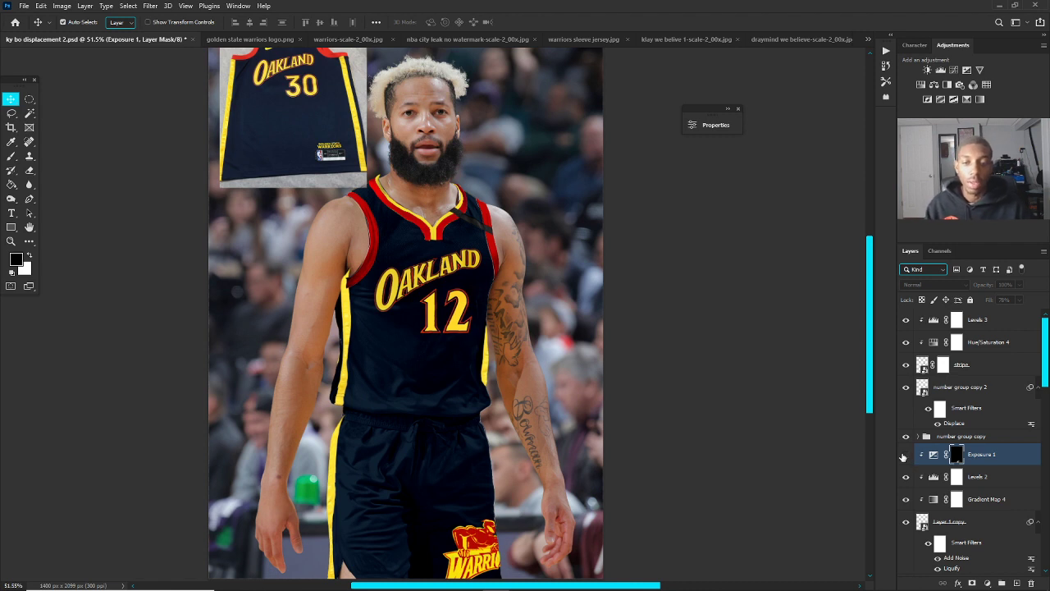
{"action": "left_click", "coordinate": [906, 456]}
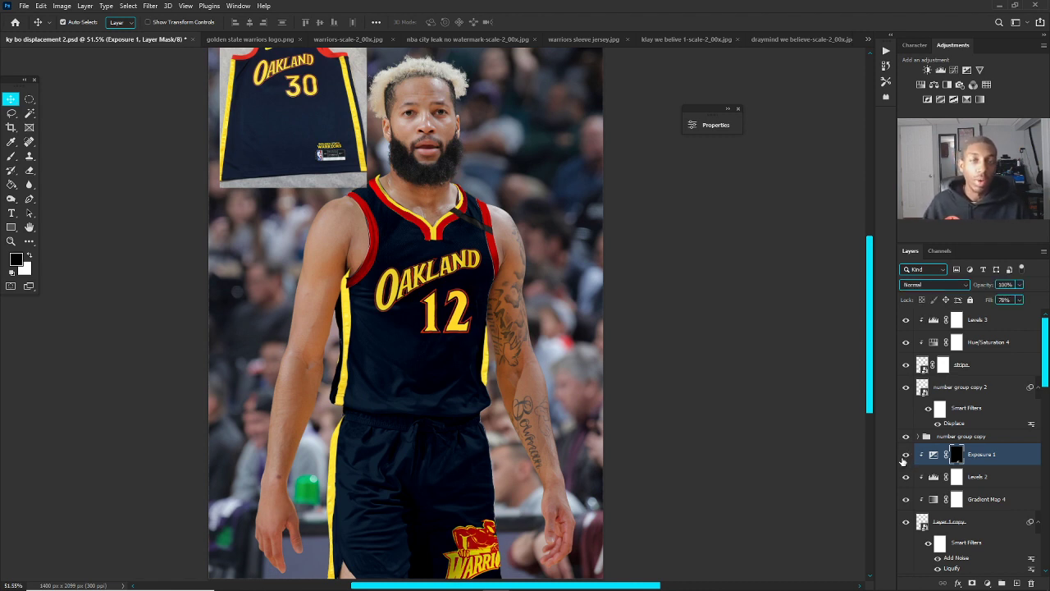
{"action": "left_click", "coordinate": [906, 456]}
{"action": "left_click", "coordinate": [906, 456]}
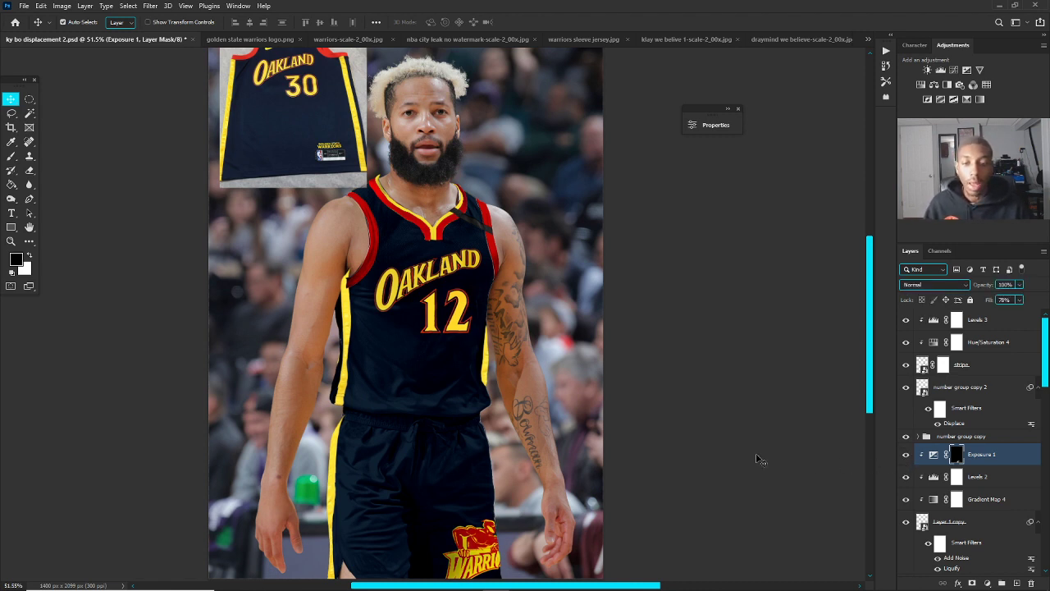
{"action": "scroll", "coordinate": [449, 359], "scroll_direction": "down", "scroll_amount": 3}
{"action": "scroll", "coordinate": [447, 328], "scroll_direction": "up", "scroll_amount": 1}
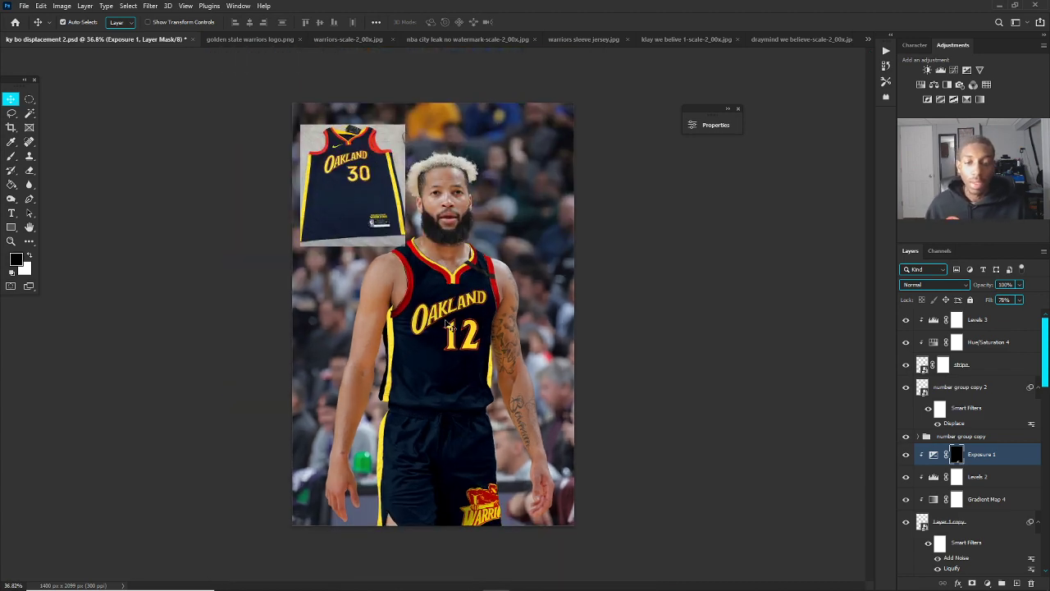
{"action": "scroll", "coordinate": [448, 263], "scroll_direction": "up", "scroll_amount": 1}
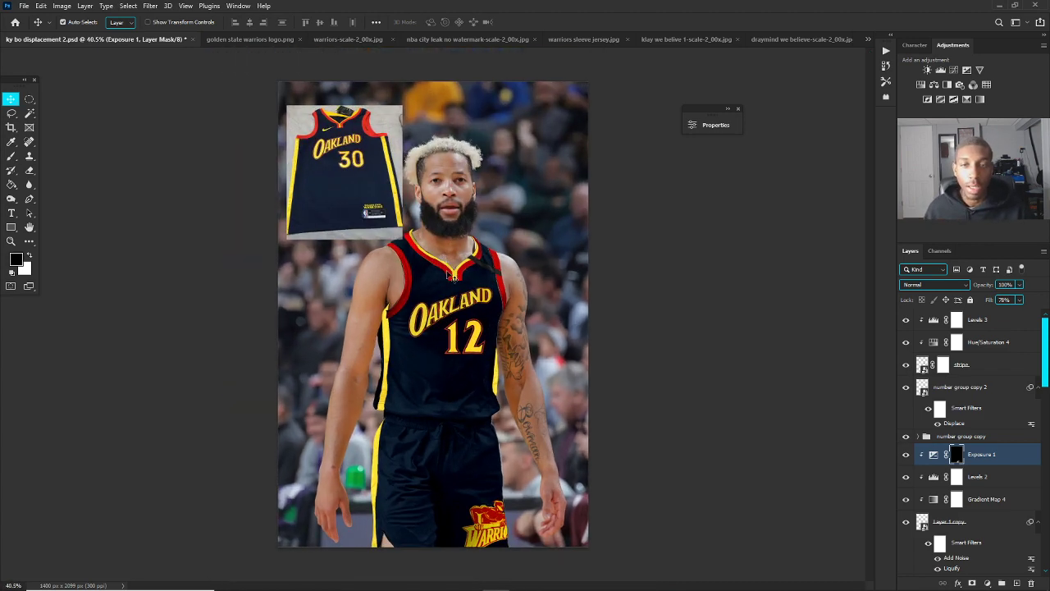
{"action": "scroll", "coordinate": [449, 275], "scroll_direction": "down", "scroll_amount": 1}
Step: Outline the Nike swoosh on the original yellow jersey in Layer 0 copy 5 with the Pen tool, and open the path's options
{"action": "scroll", "coordinate": [460, 287], "scroll_direction": "up", "scroll_amount": 3}
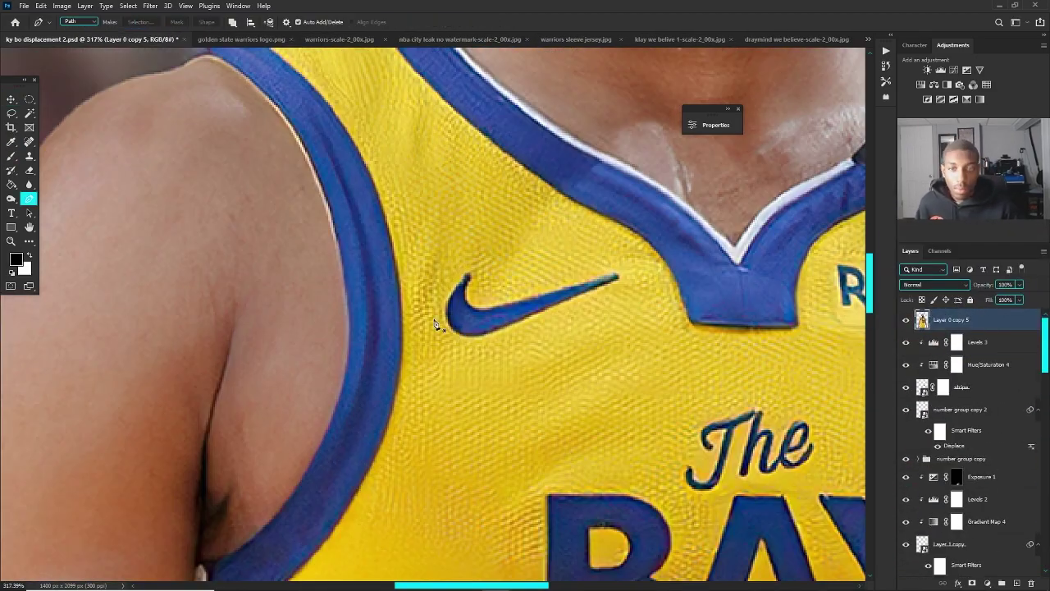
{"action": "right_click", "coordinate": [443, 274]}
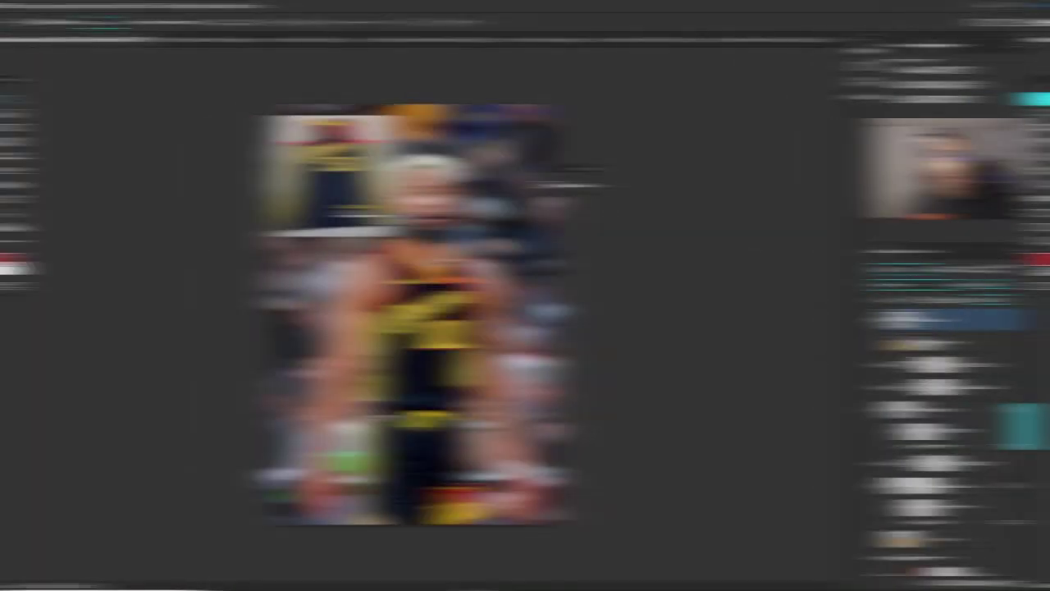
{"action": "key", "text": "ctrl+0"}
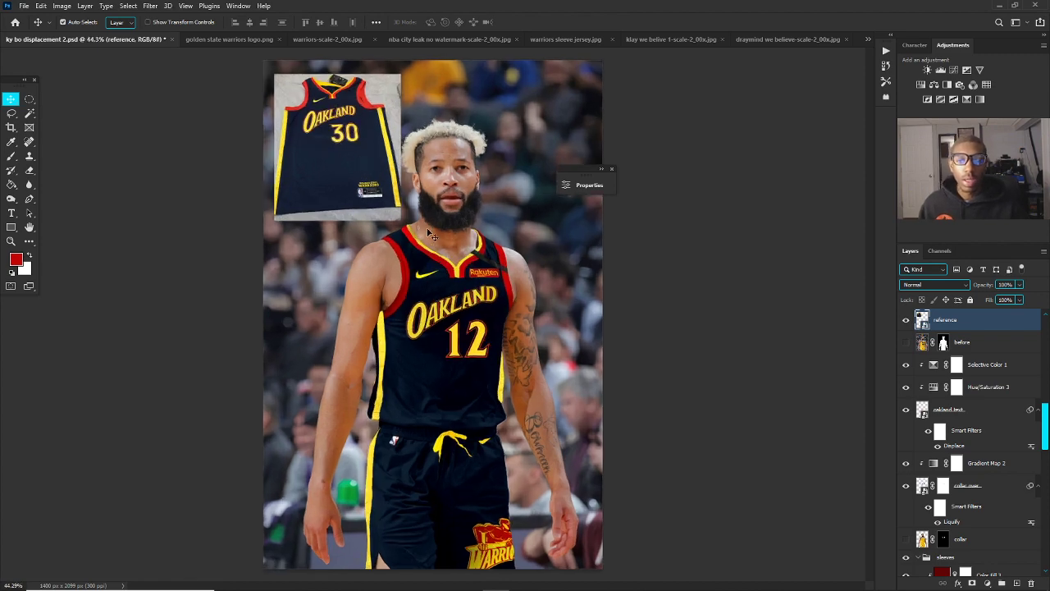
{"action": "scroll", "coordinate": [525, 397], "scroll_direction": "up", "scroll_amount": 10}
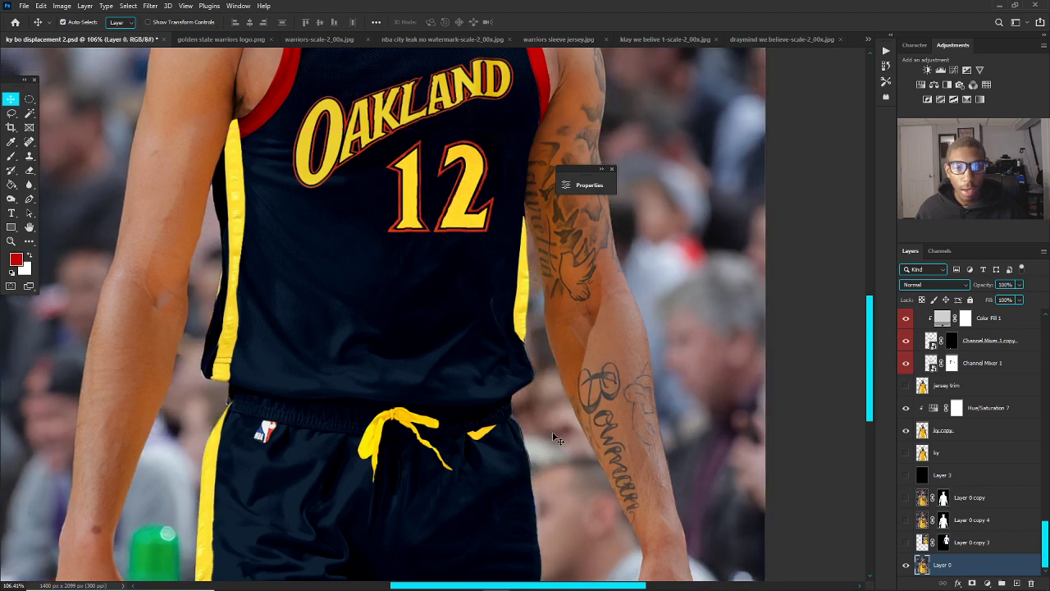
{"action": "scroll", "coordinate": [555, 440], "scroll_direction": "down", "scroll_amount": 5}
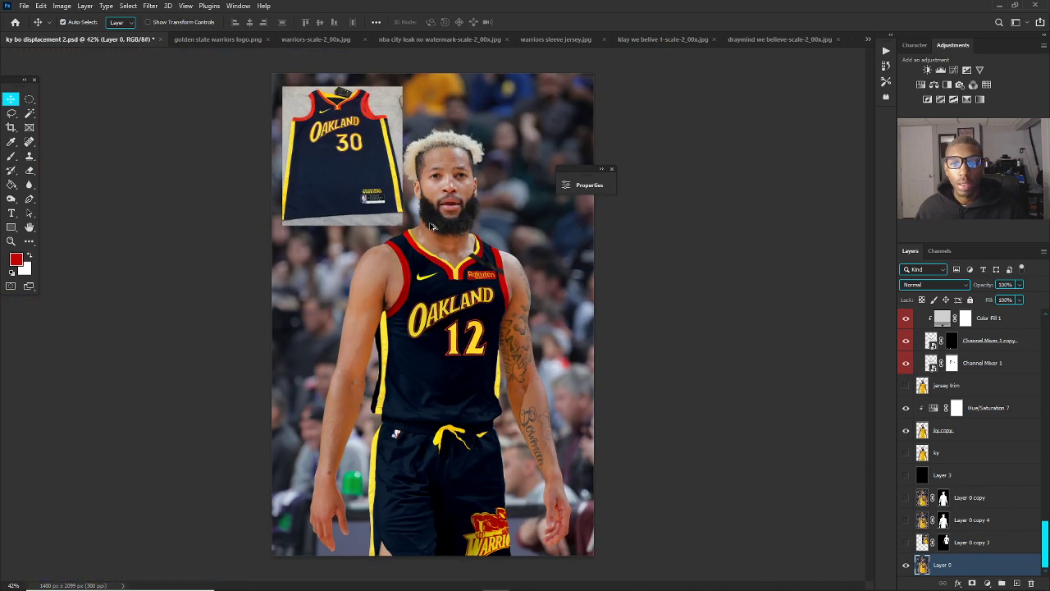